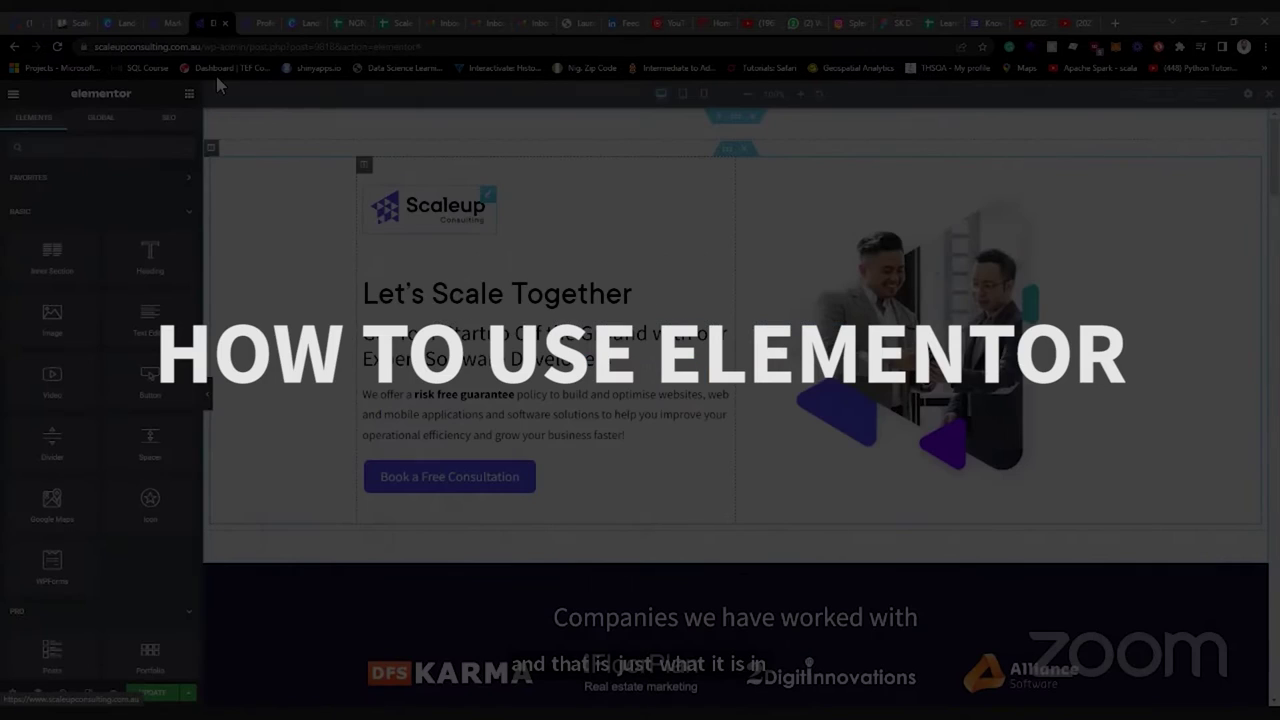
Switch to the Scaleup Consulting site and open its WordPress admin dashboard.
left_click(168, 24)
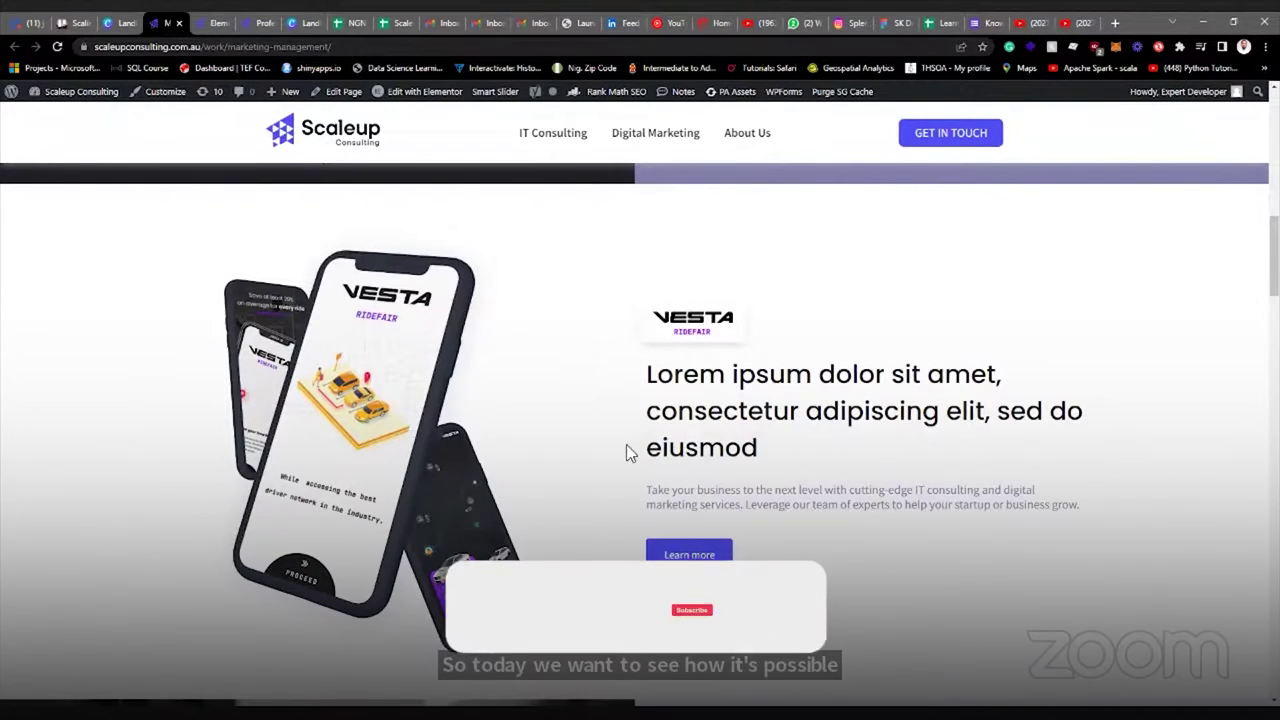
left_click(76, 93)
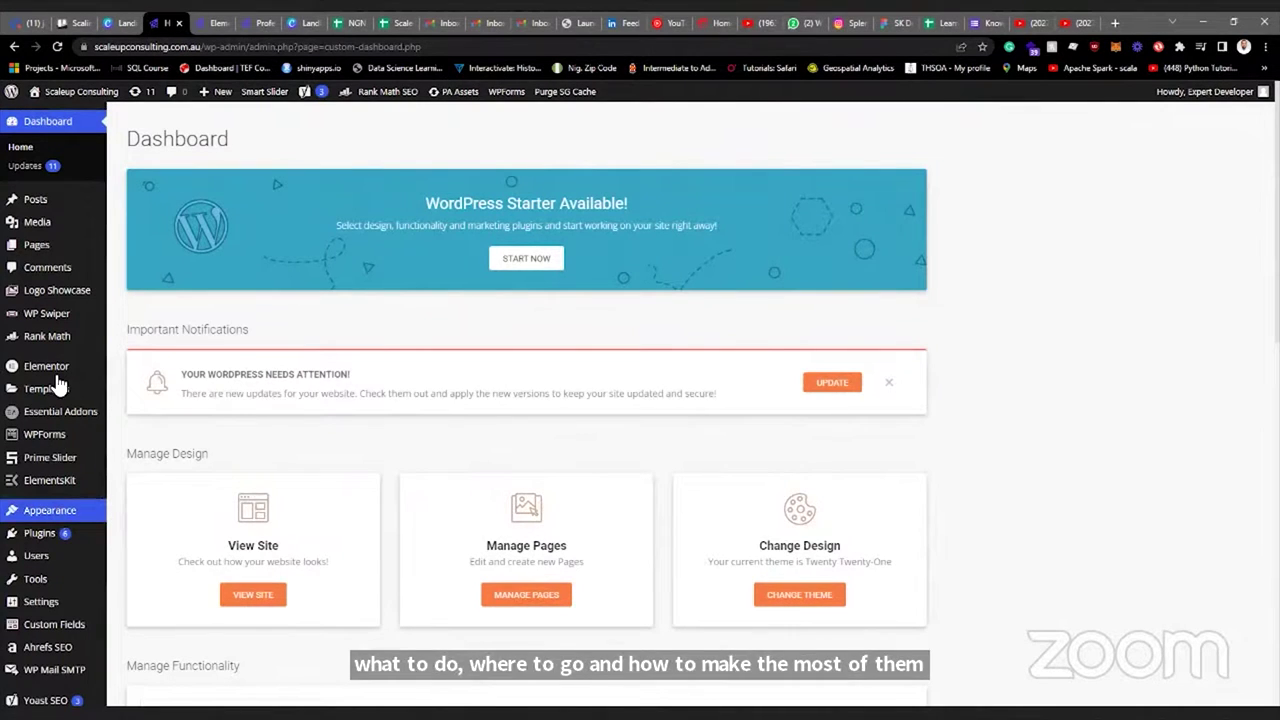
mouse_move(84, 370)
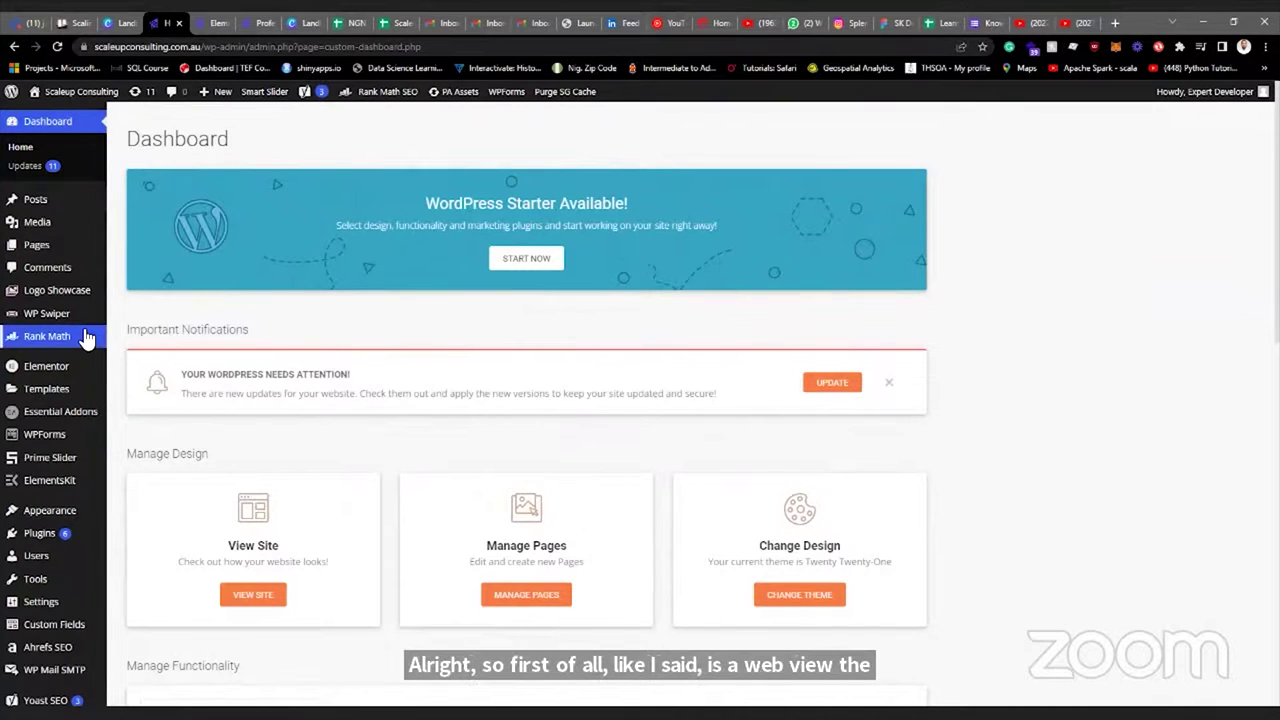
mouse_move(53, 446)
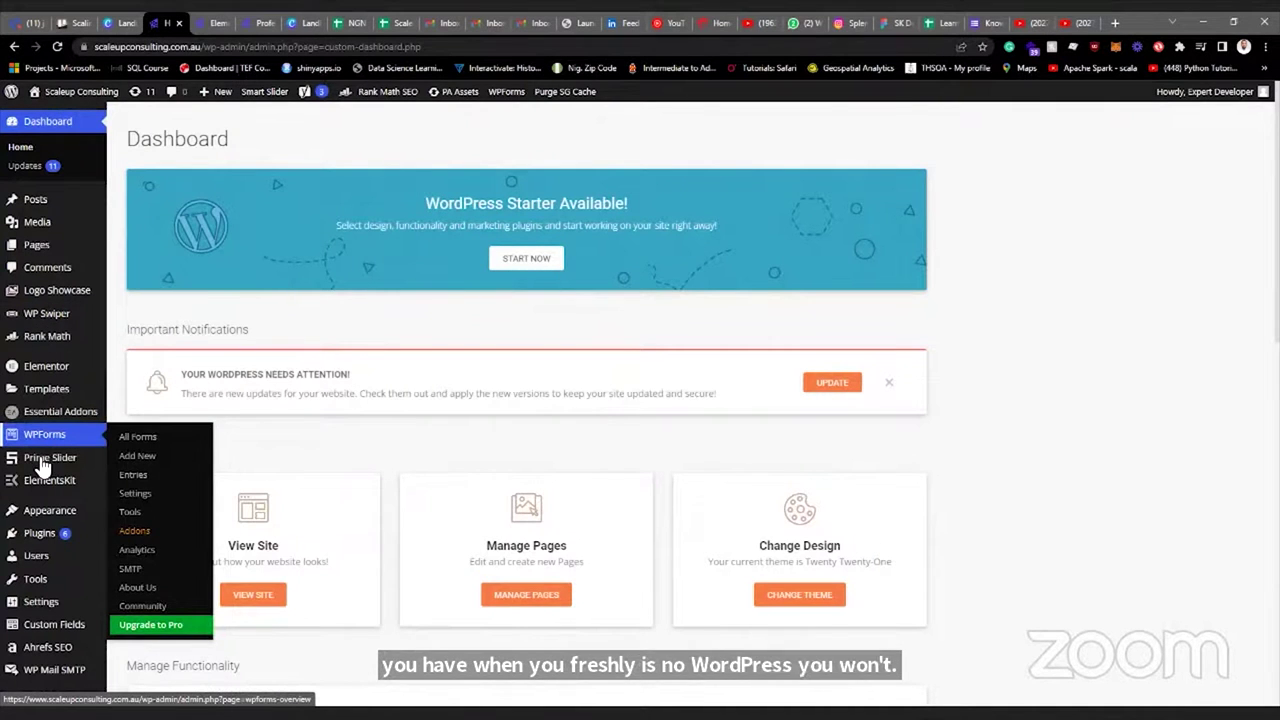
Search the WordPress plugin directory for "elementor" and review the Elementor builder and its add-on plugins.
left_click(39, 533)
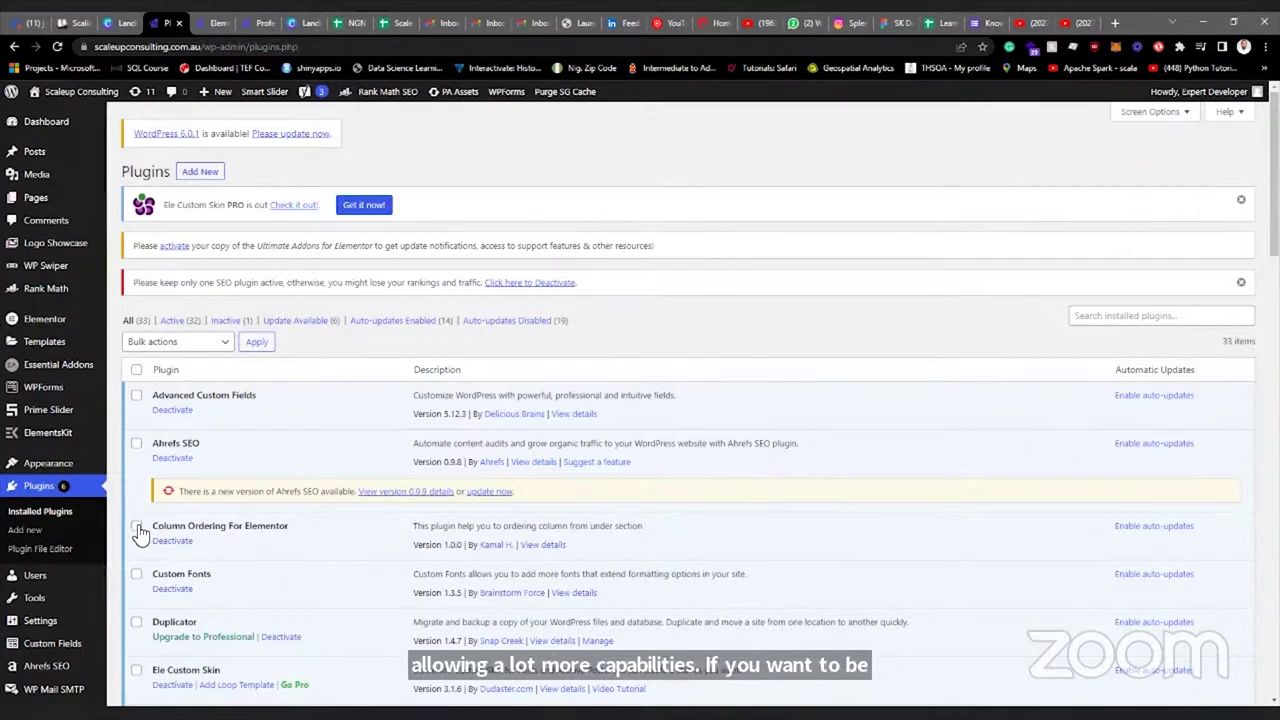
left_click(203, 174)
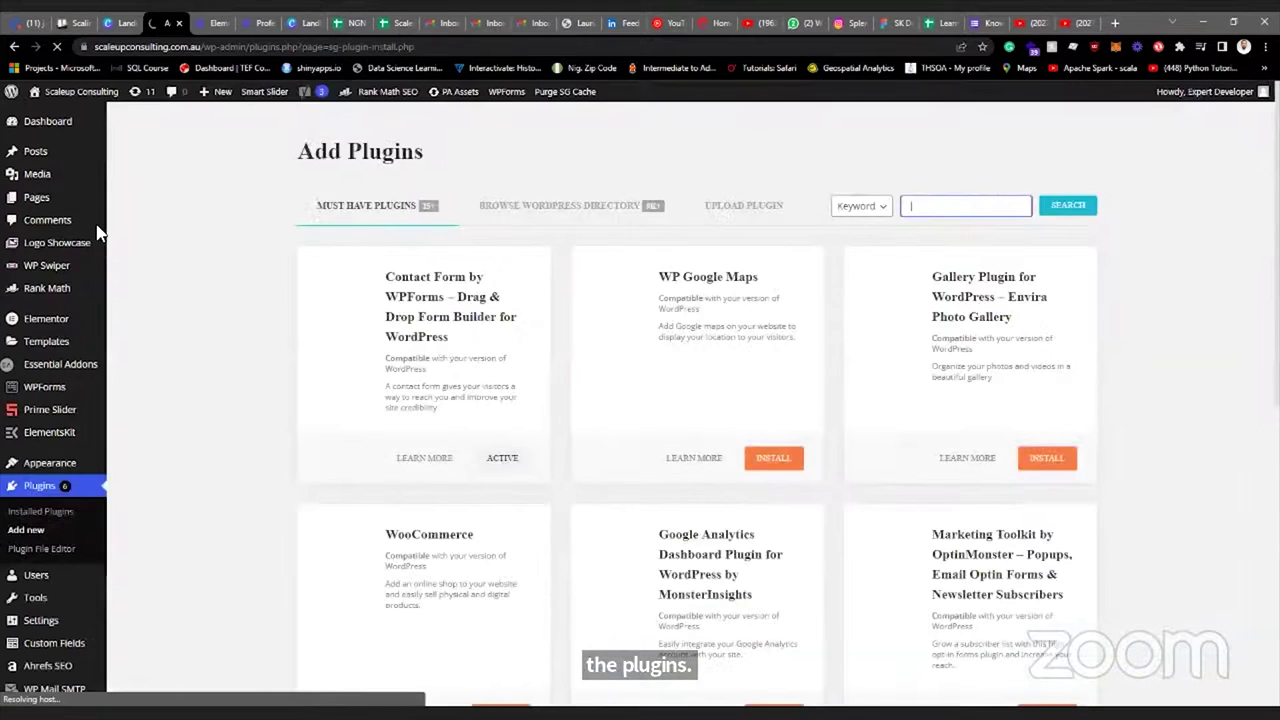
left_click(934, 206)
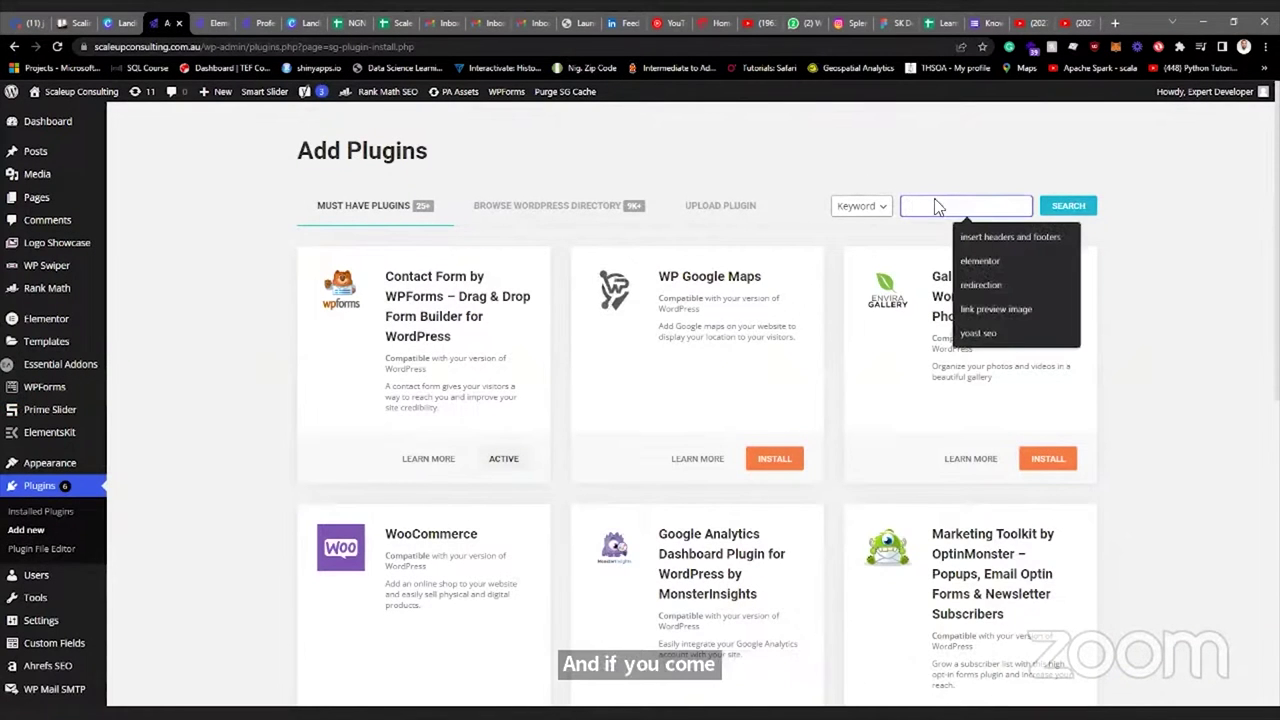
left_click(990, 262)
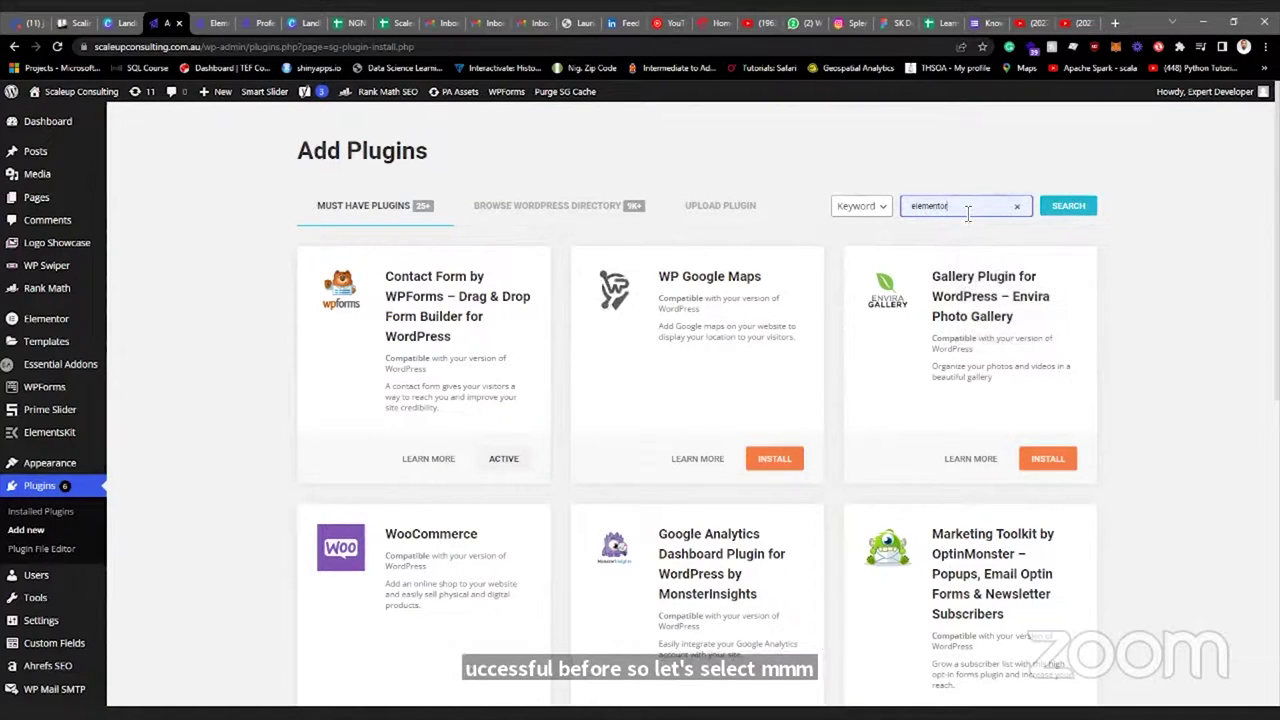
left_click(1068, 205)
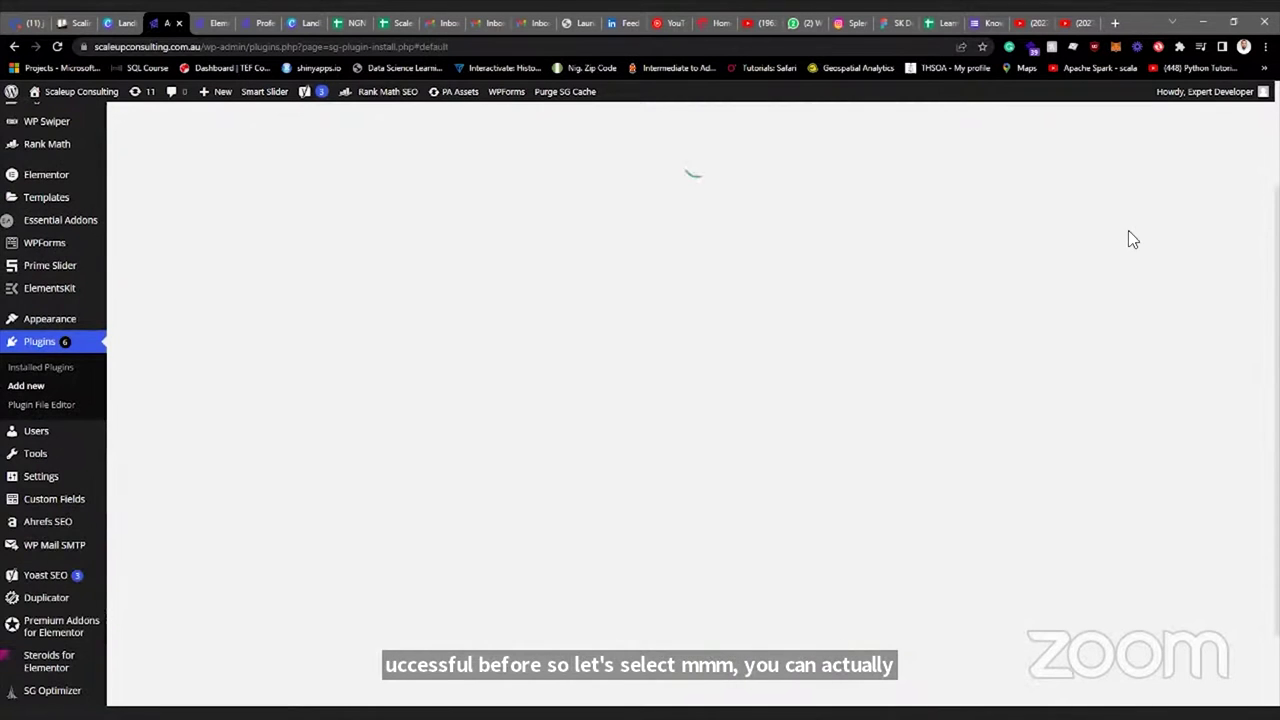
scroll(340, 312, "up", 2)
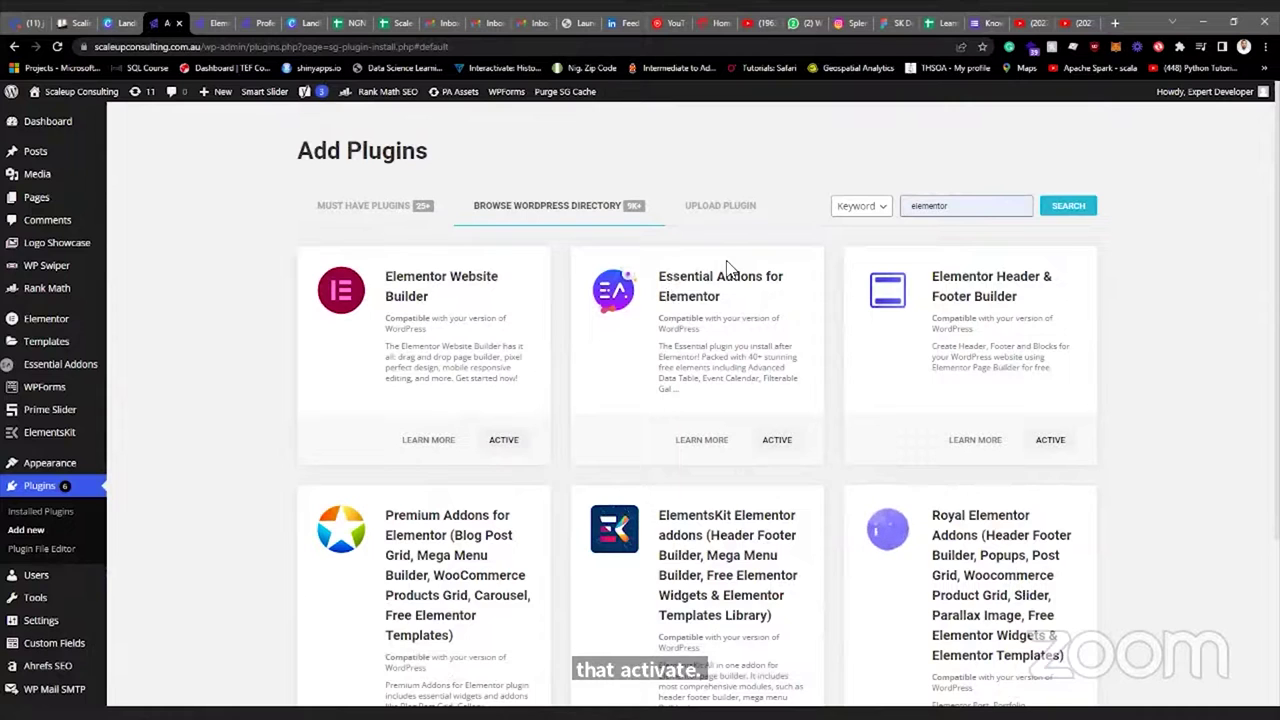
scroll(729, 271, "down", 1)
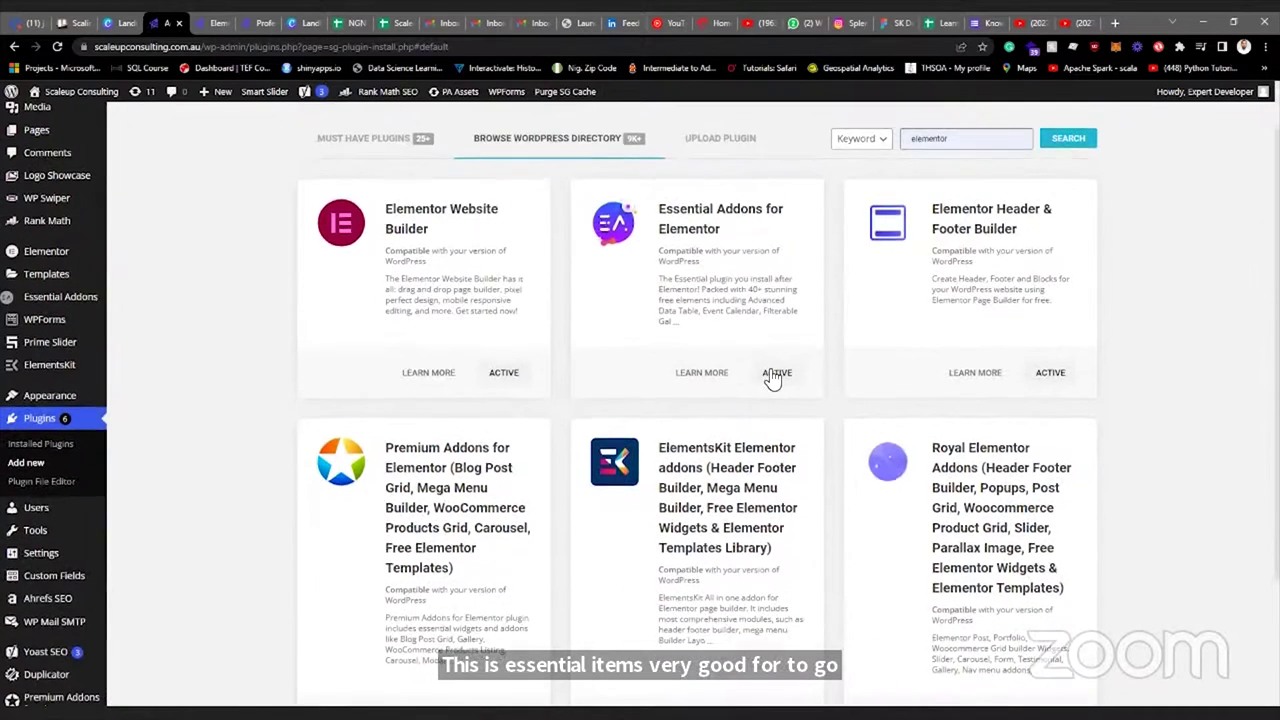
scroll(771, 375, "down", 2)
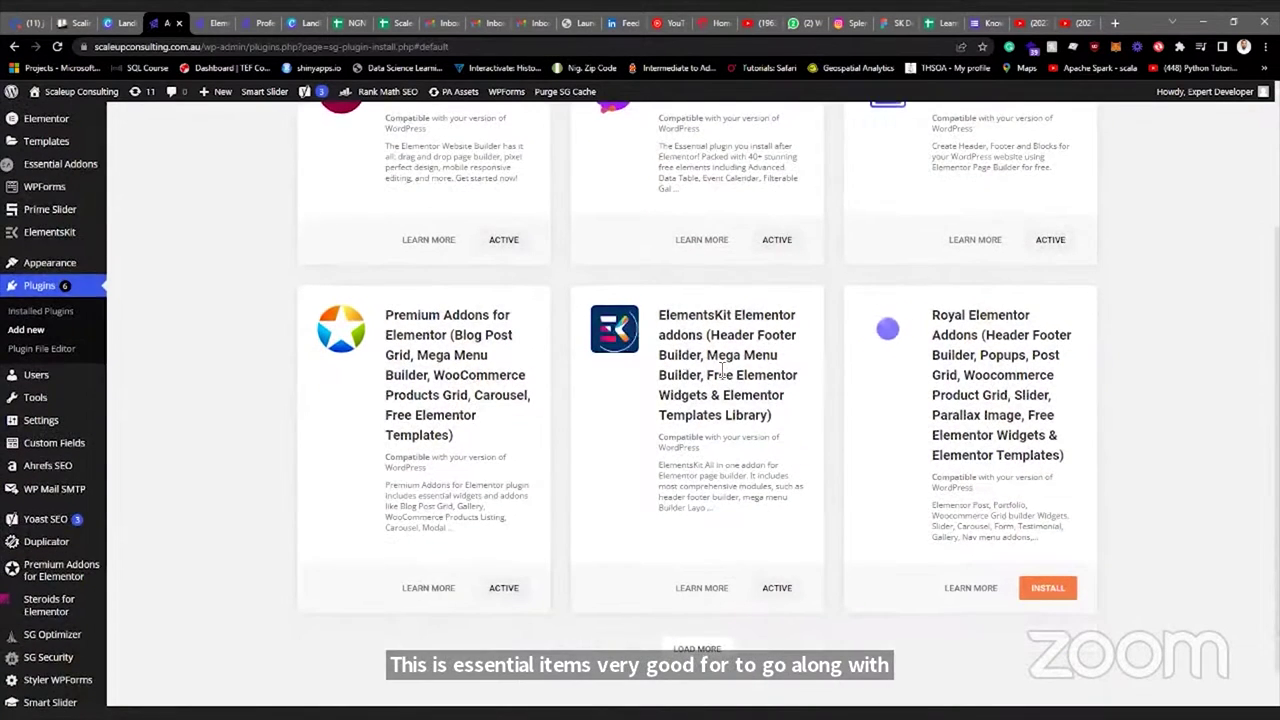
scroll(690, 365, "up", 1)
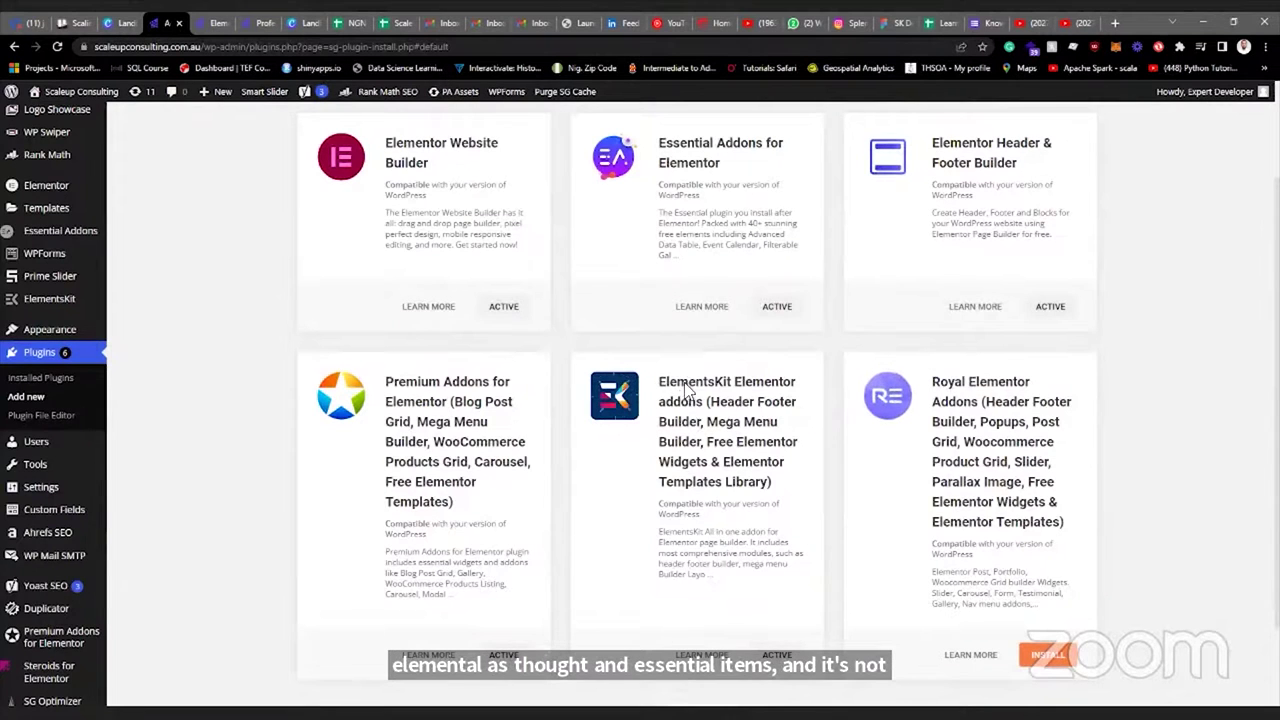
scroll(686, 390, "up", 1)
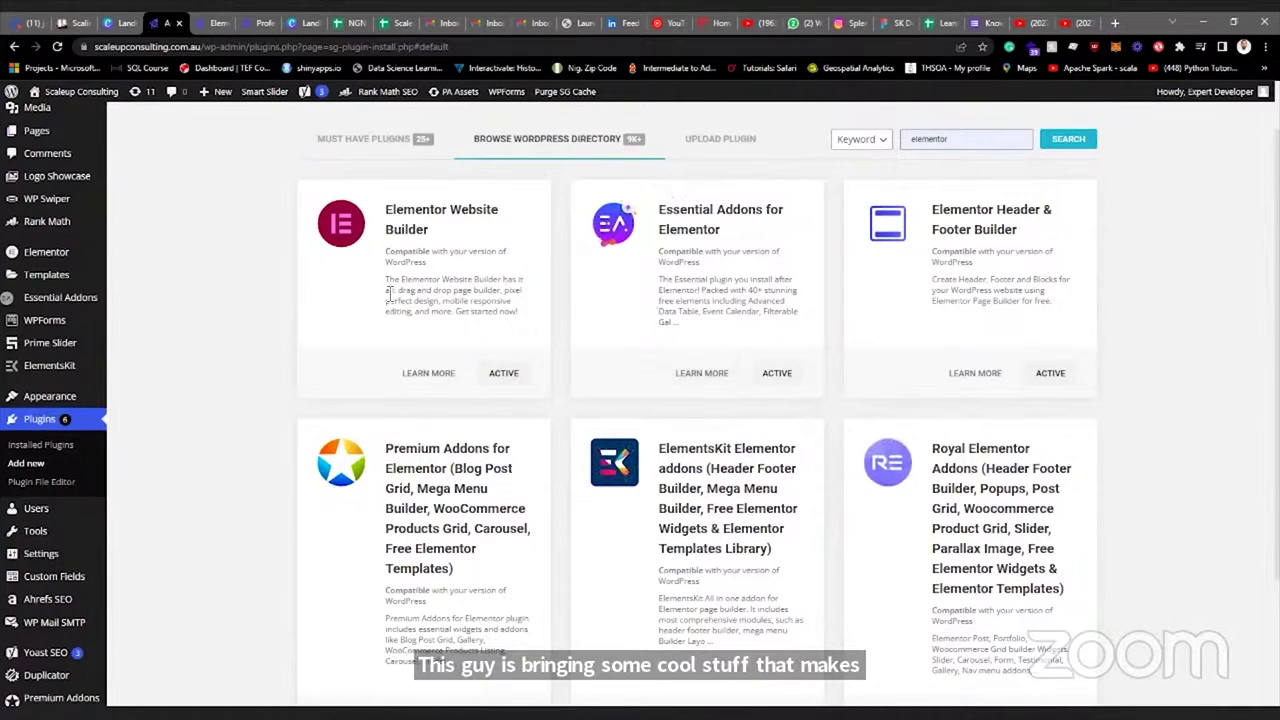
scroll(282, 365, "up", 1)
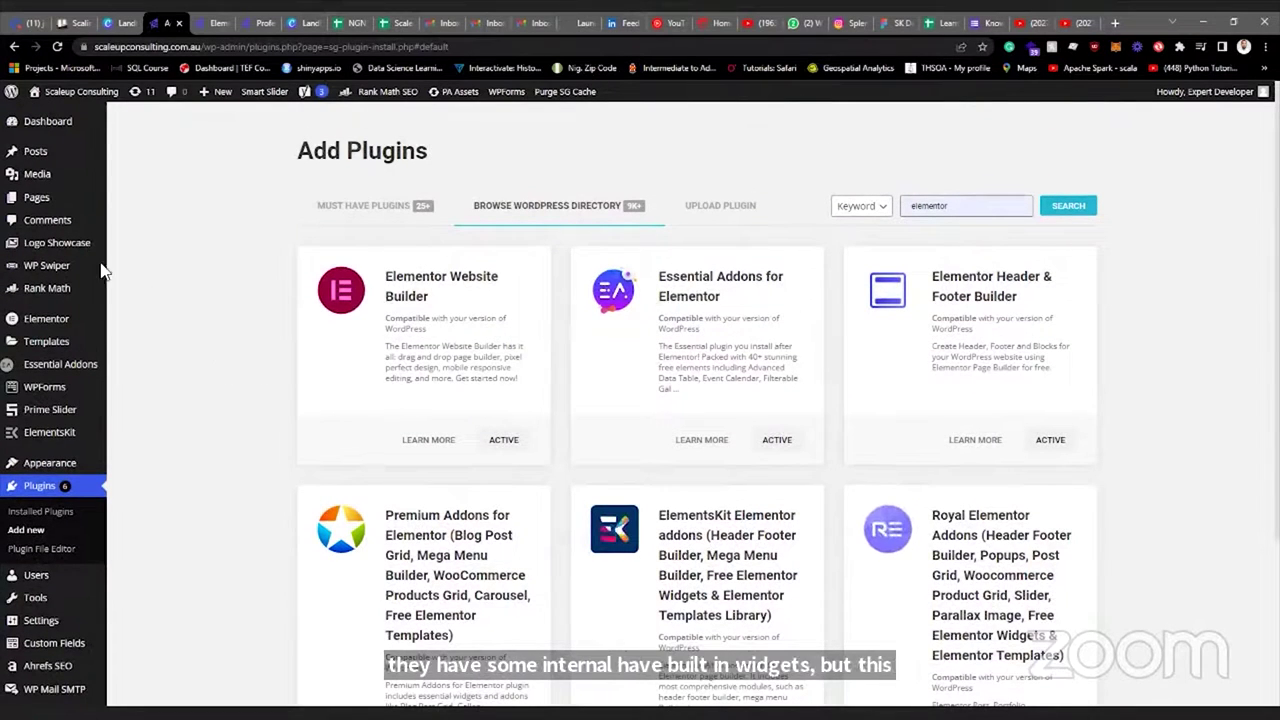
Start a new page from the site's list of pages.
left_click(36, 198)
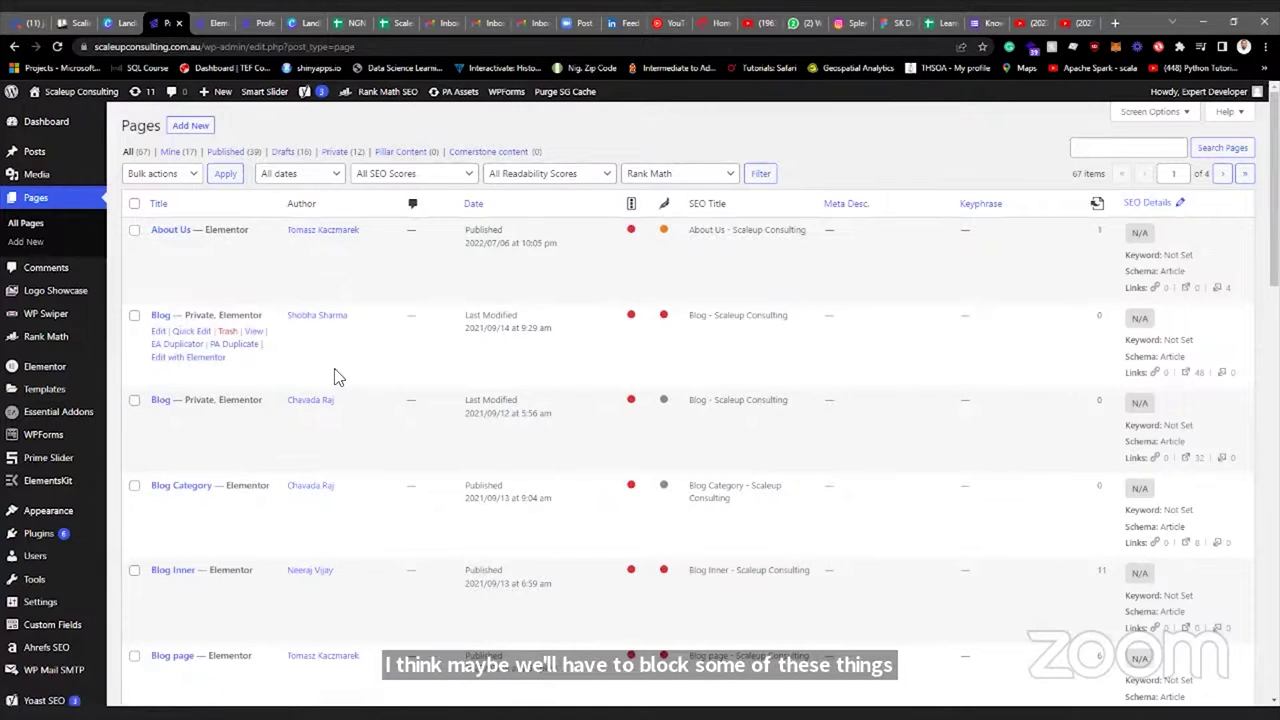
left_click(193, 127)
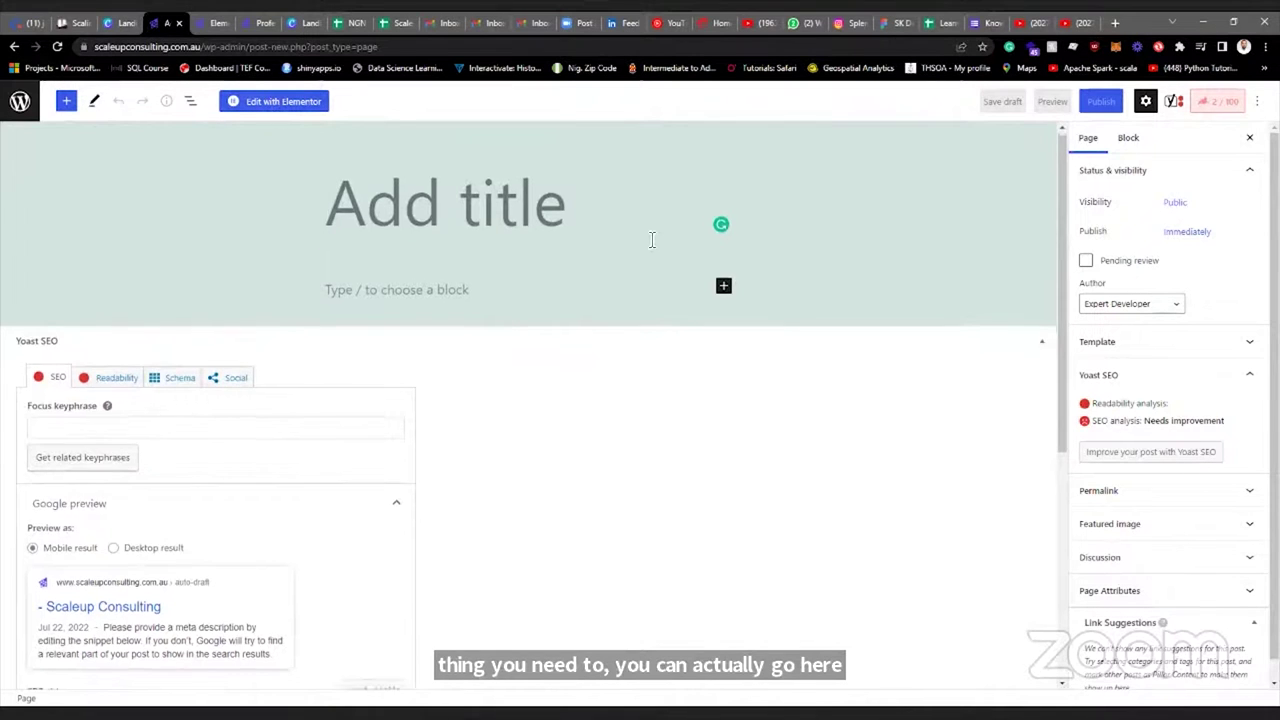
Examine the new page's Yoast SEO settings, including focus keyphrase, Google preview, SEO title, slug and meta description.
scroll(651, 240, "down", 2)
scroll(651, 245, "up", 2)
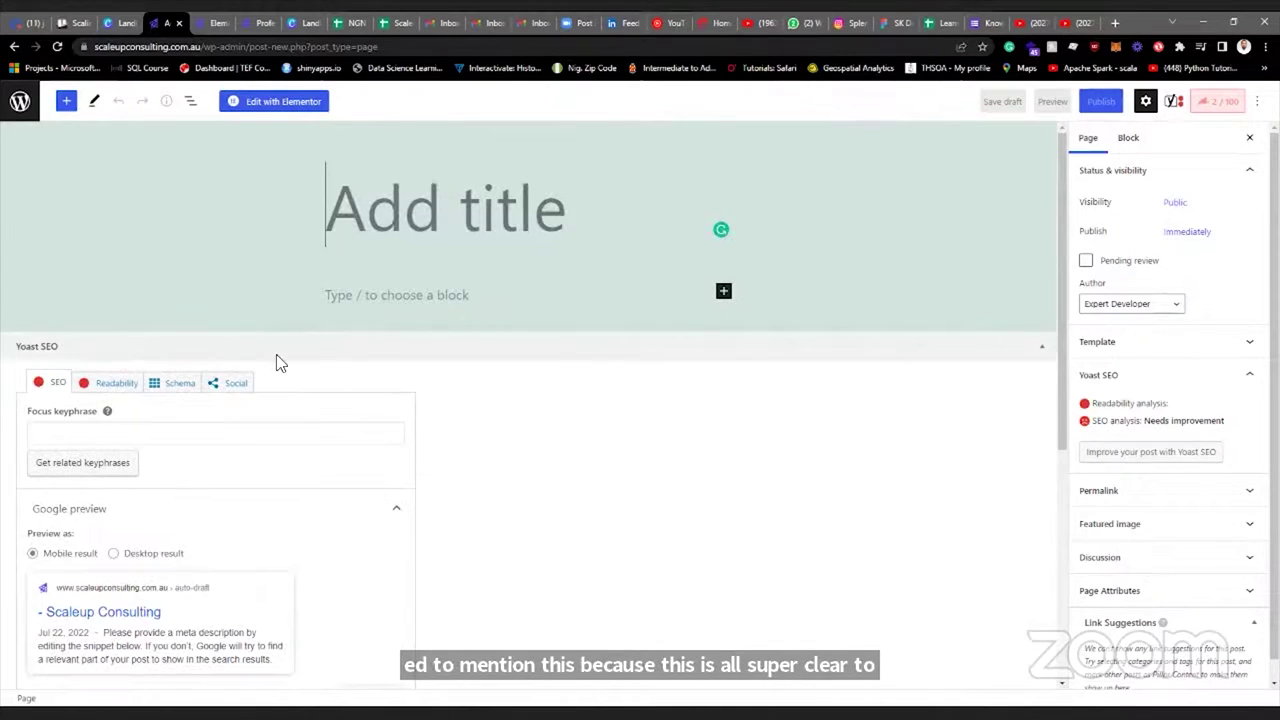
scroll(270, 360, "down", 4)
scroll(226, 368, "up", 5)
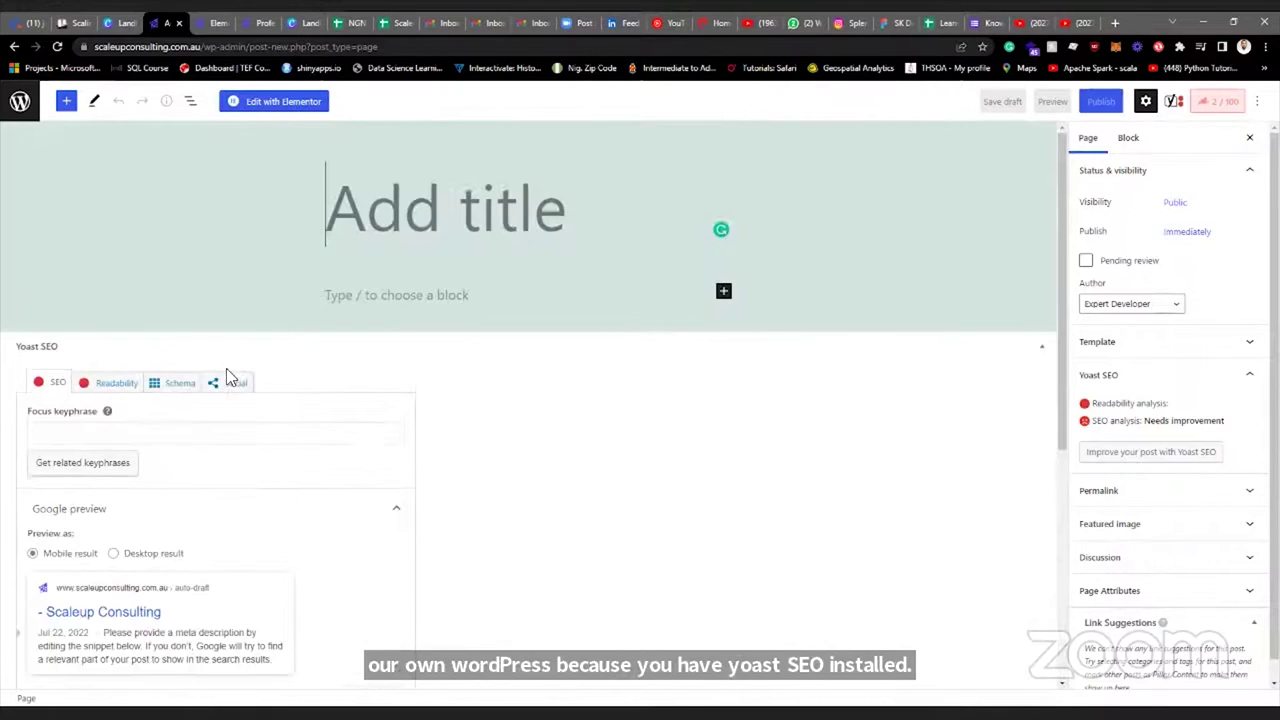
scroll(226, 370, "down", 1)
scroll(170, 393, "down", 1)
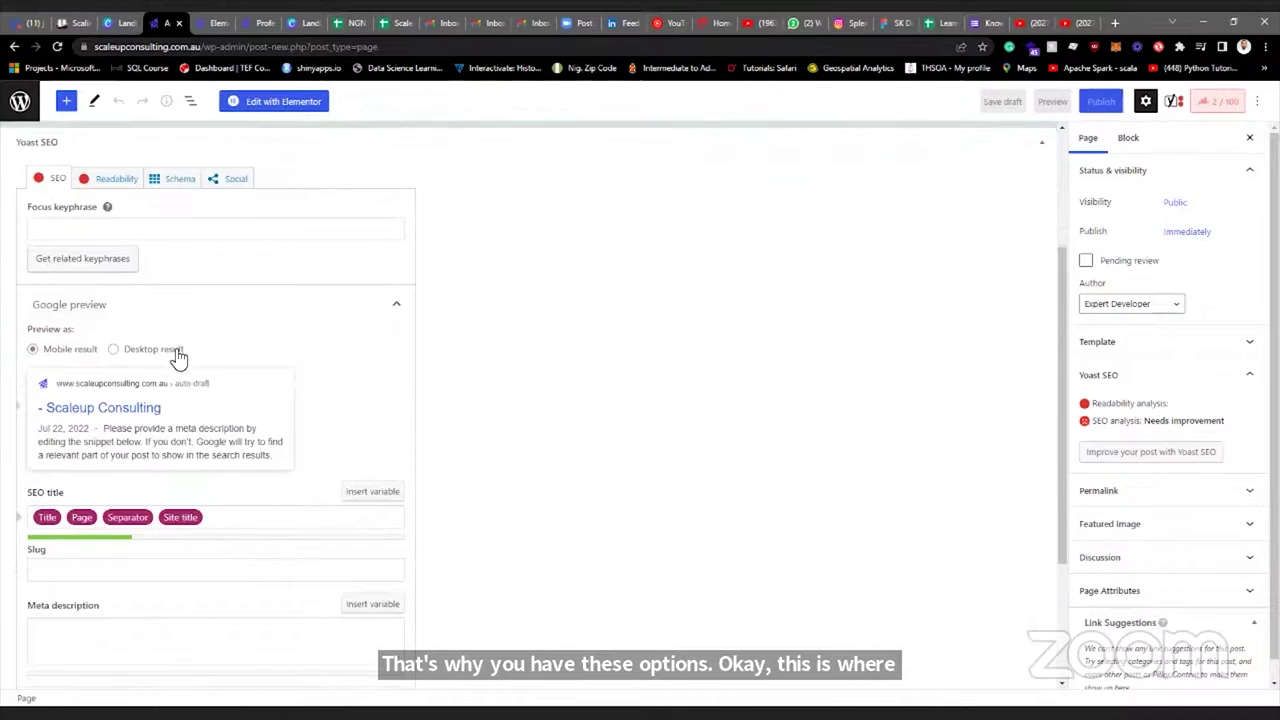
scroll(177, 357, "down", 2)
scroll(177, 359, "up", 1)
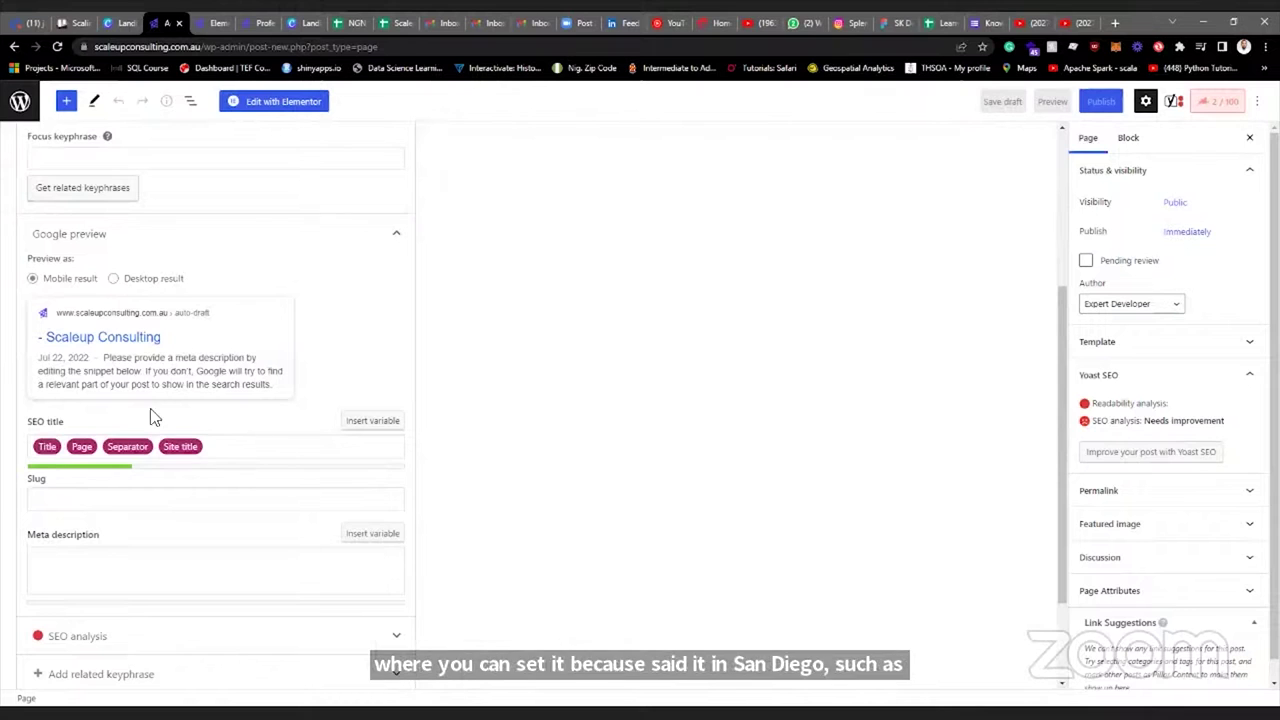
scroll(164, 412, "down", 1)
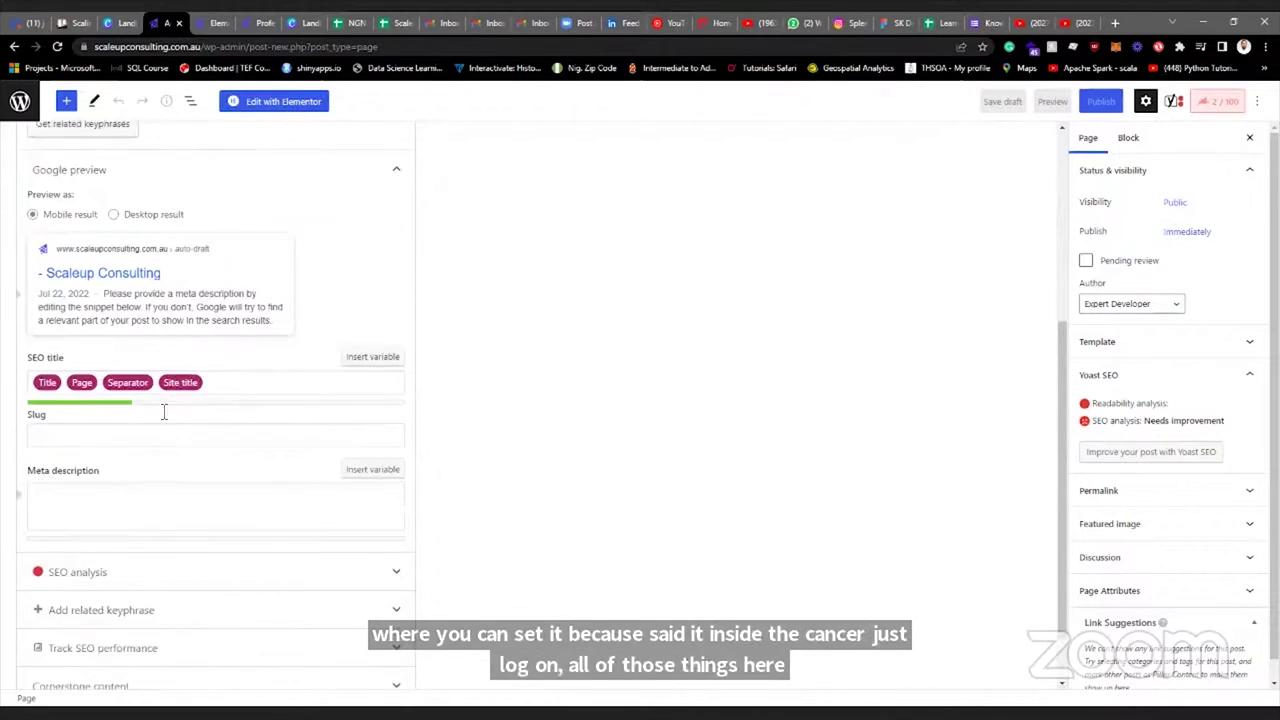
scroll(164, 412, "down", 1)
scroll(183, 430, "up", 6)
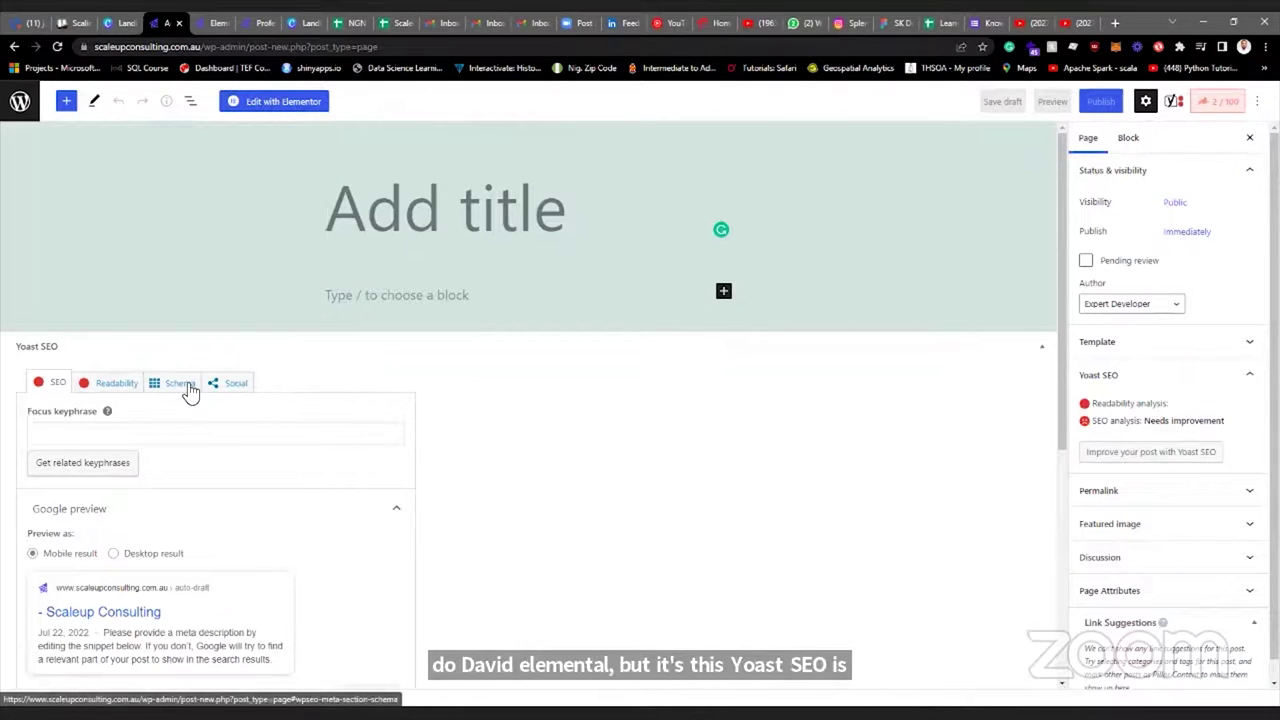
Title the new page HOME.
left_click(338, 191)
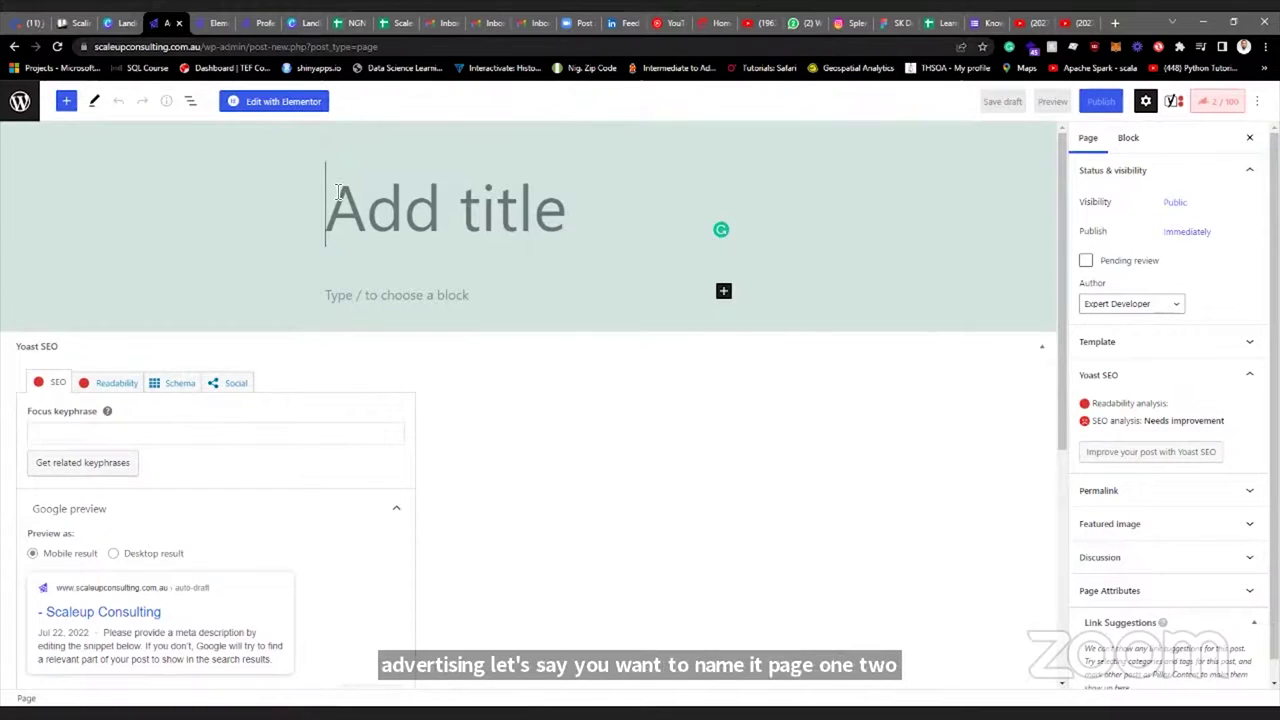
type("HOME")
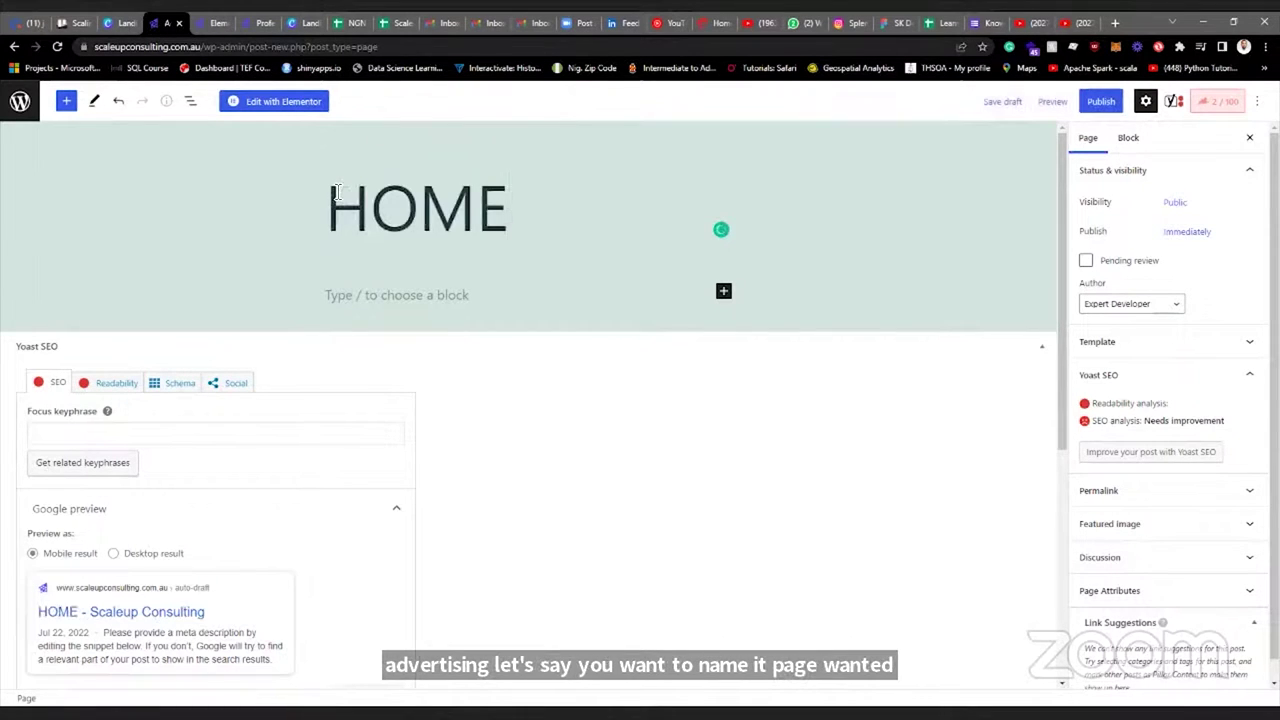
key("Return")
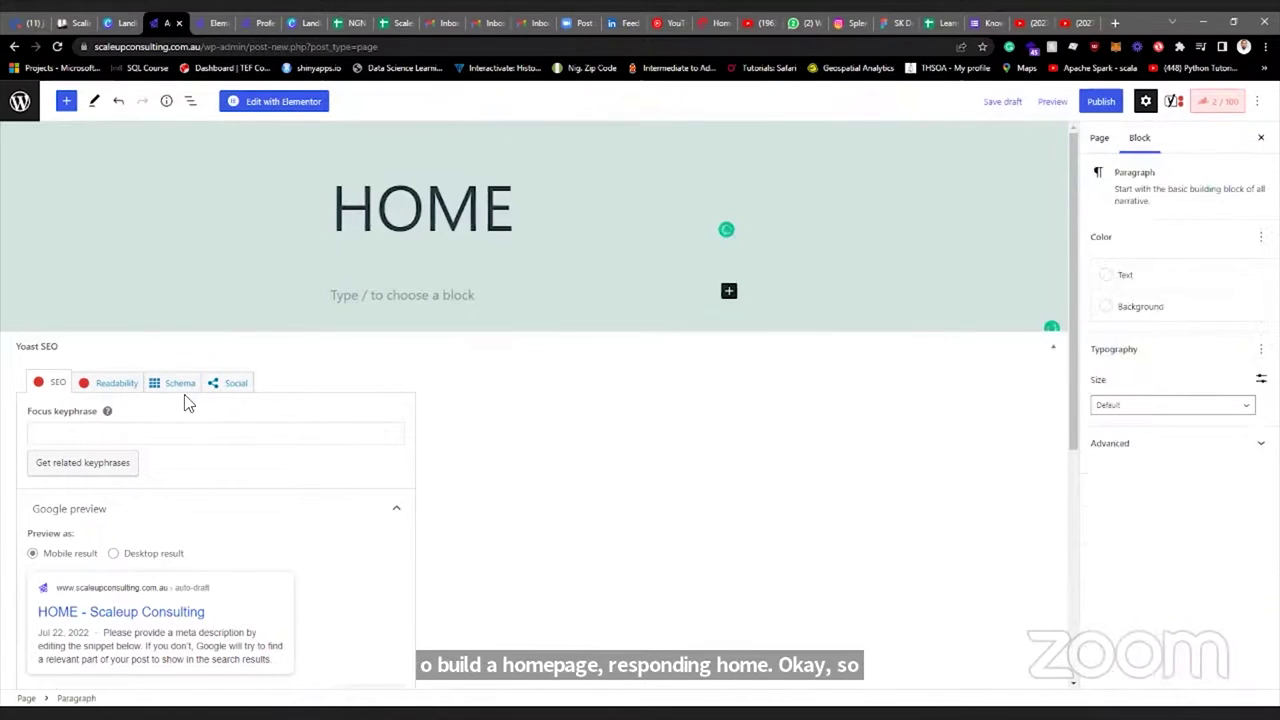
Examine the page's Google preview and the Yoast social settings for Facebook and Twitter images, titles and descriptions.
scroll(178, 360, "down", 2)
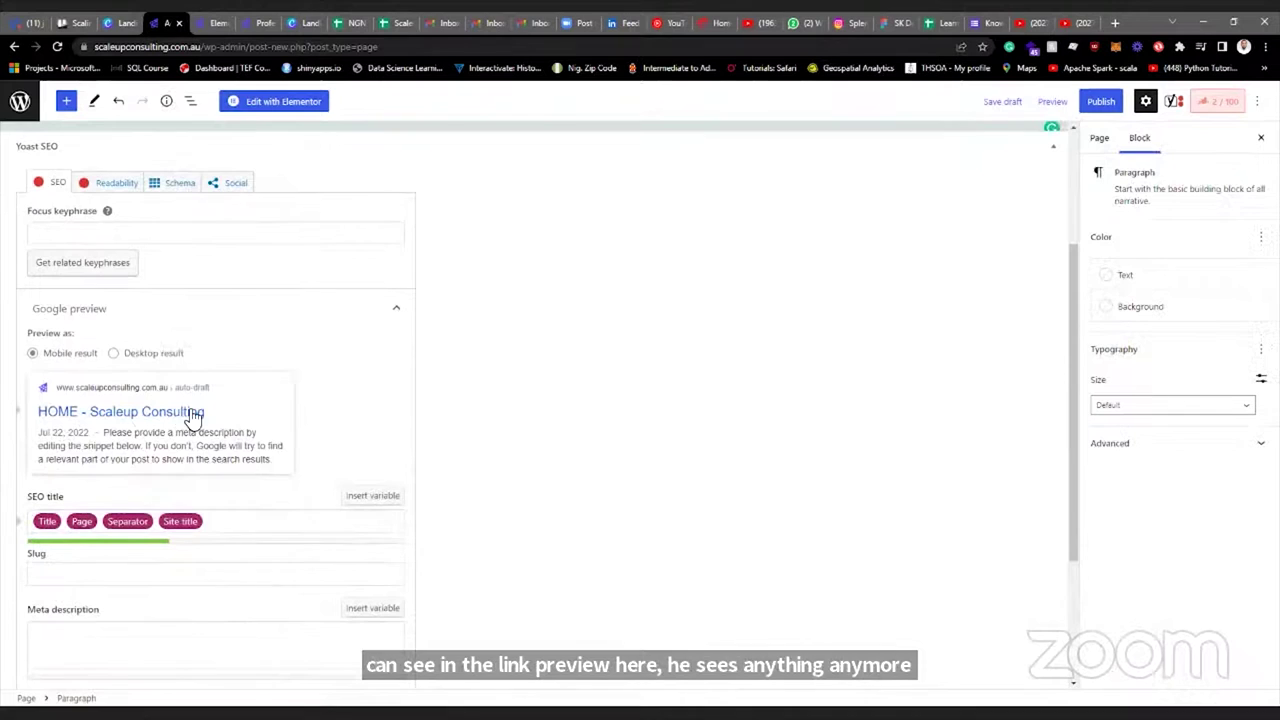
scroll(150, 460, "down", 1)
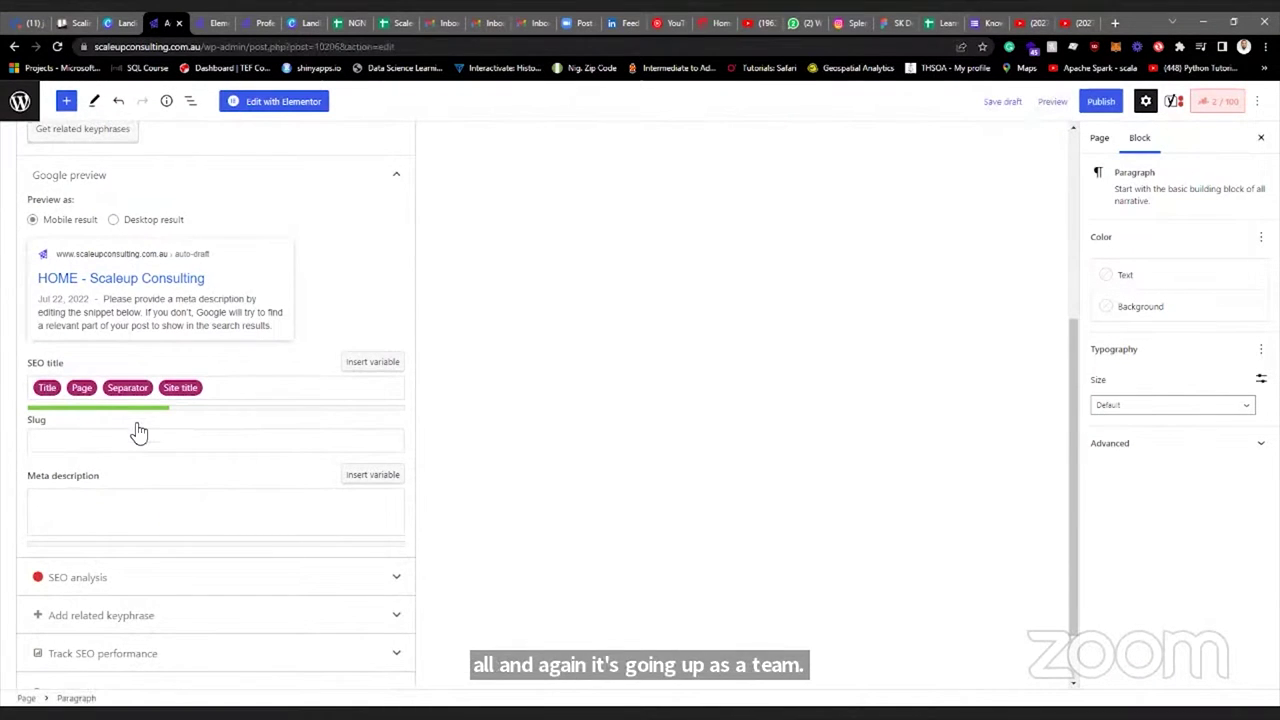
scroll(138, 432, "up", 3)
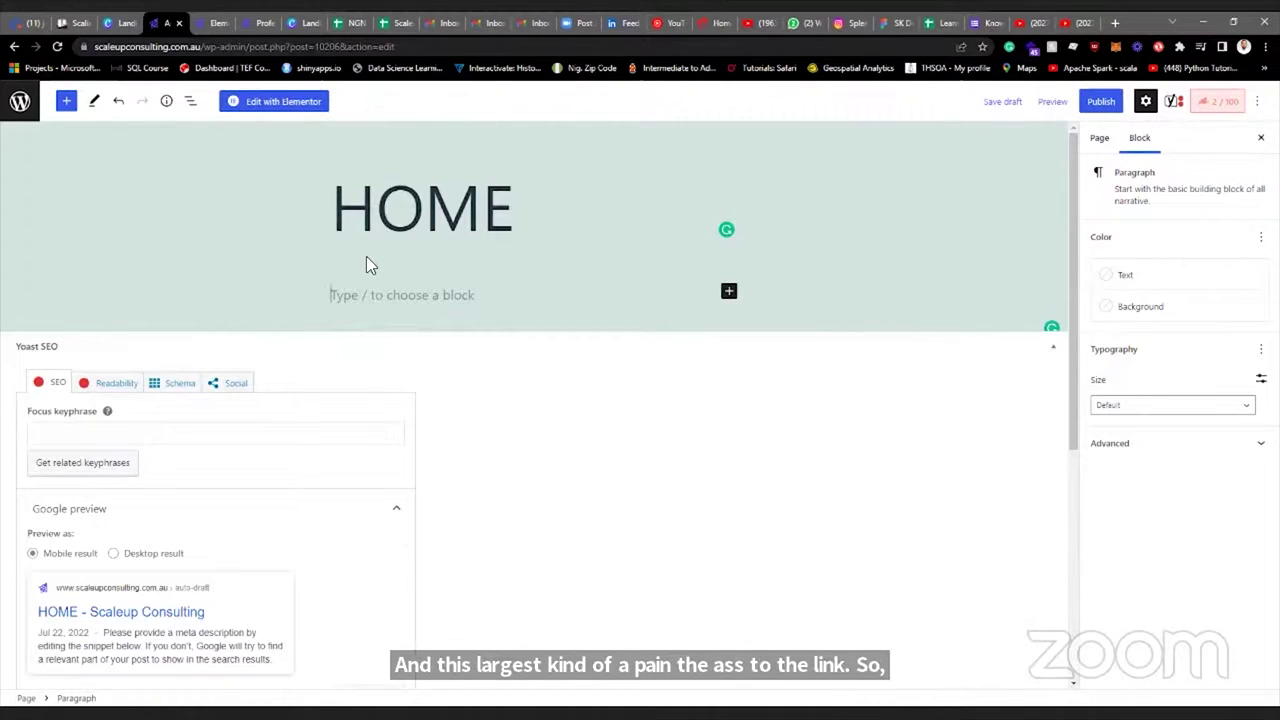
left_click(235, 388)
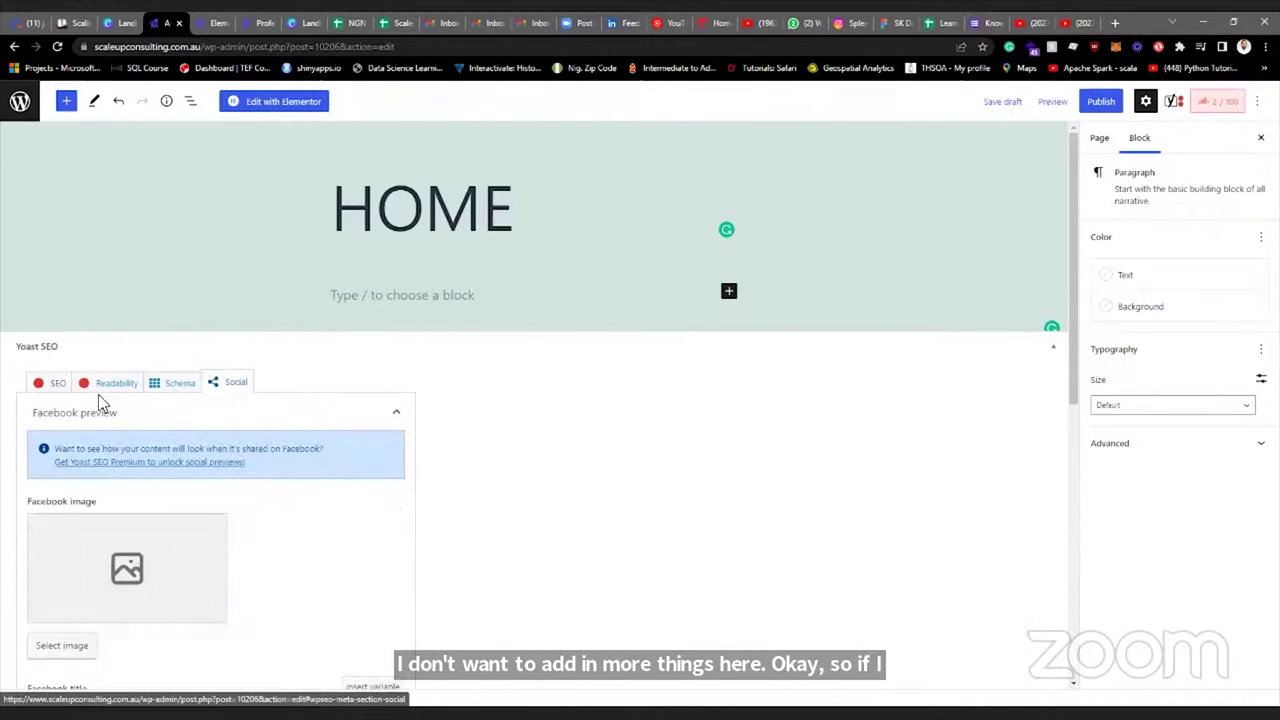
scroll(100, 400, "down", 6)
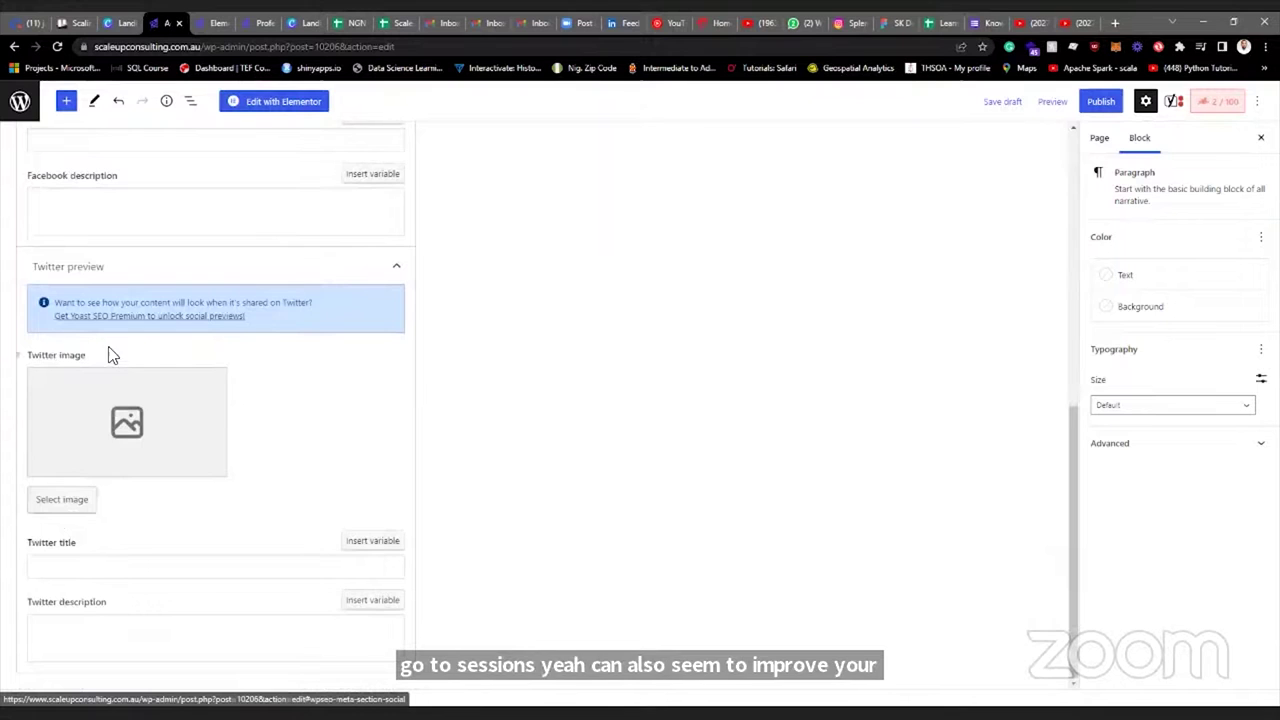
scroll(155, 630, "up", 4)
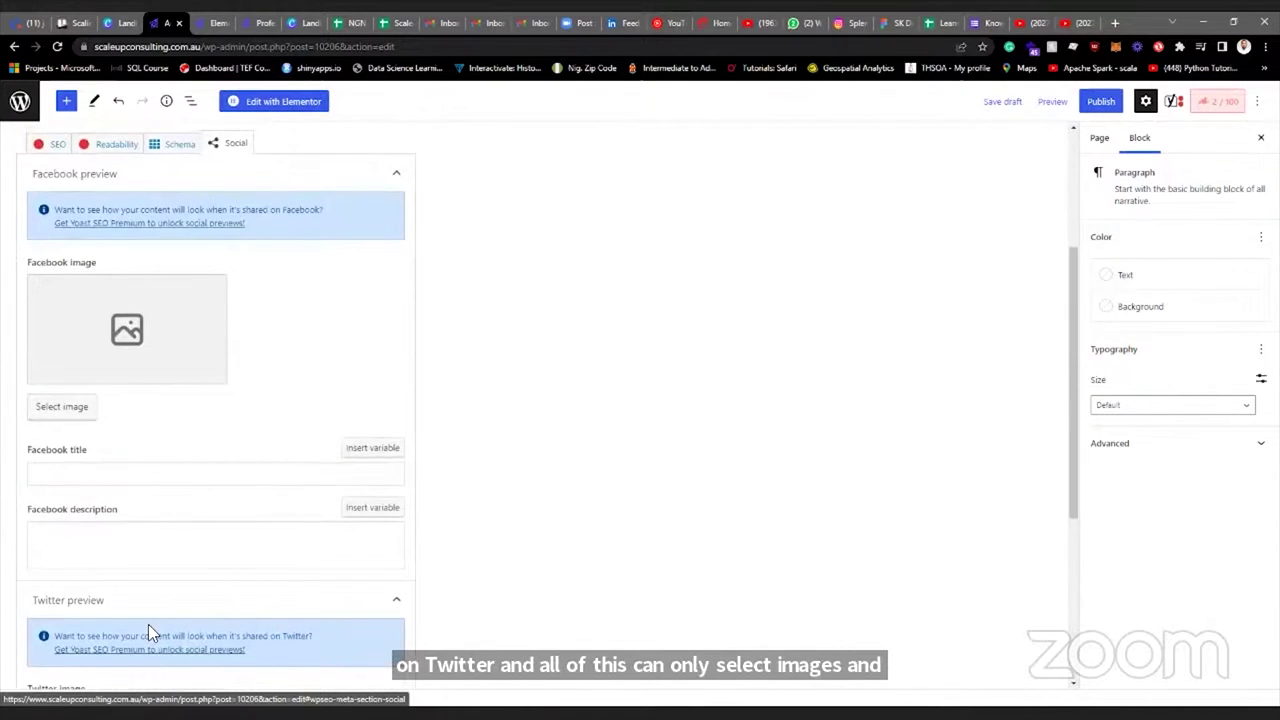
scroll(148, 624, "up", 3)
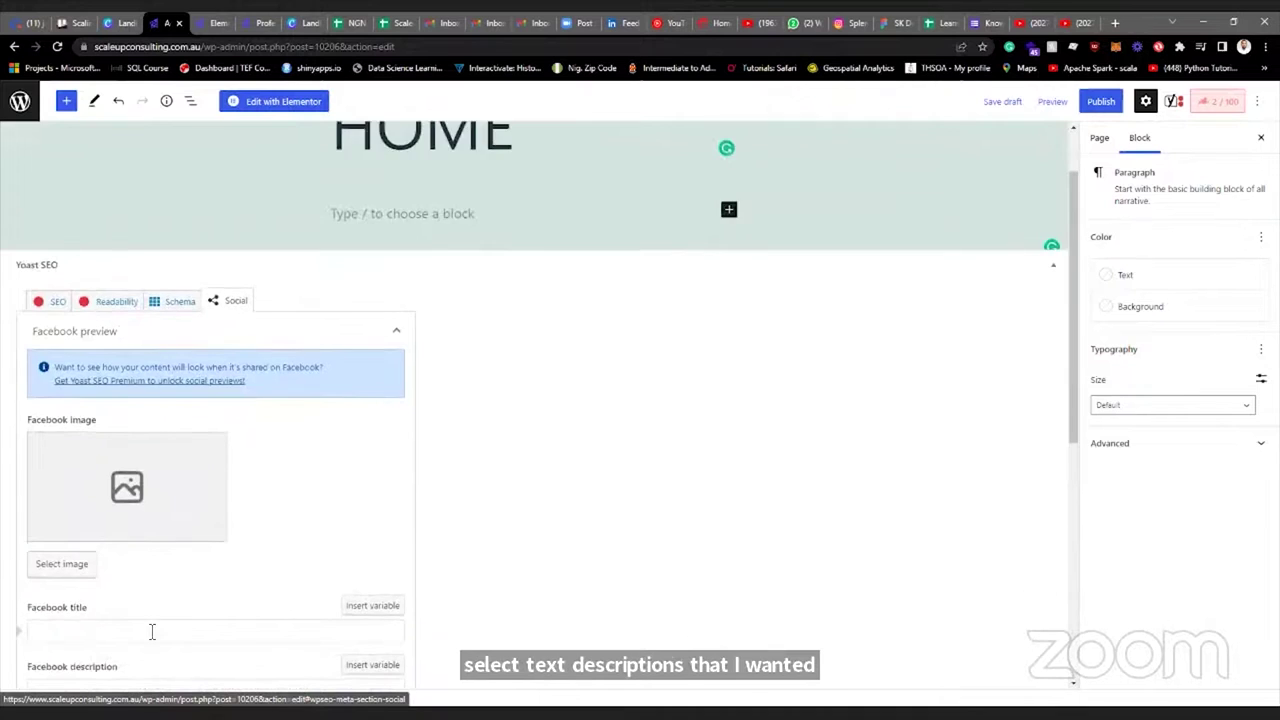
scroll(152, 631, "down", 5)
scroll(155, 640, "up", 6)
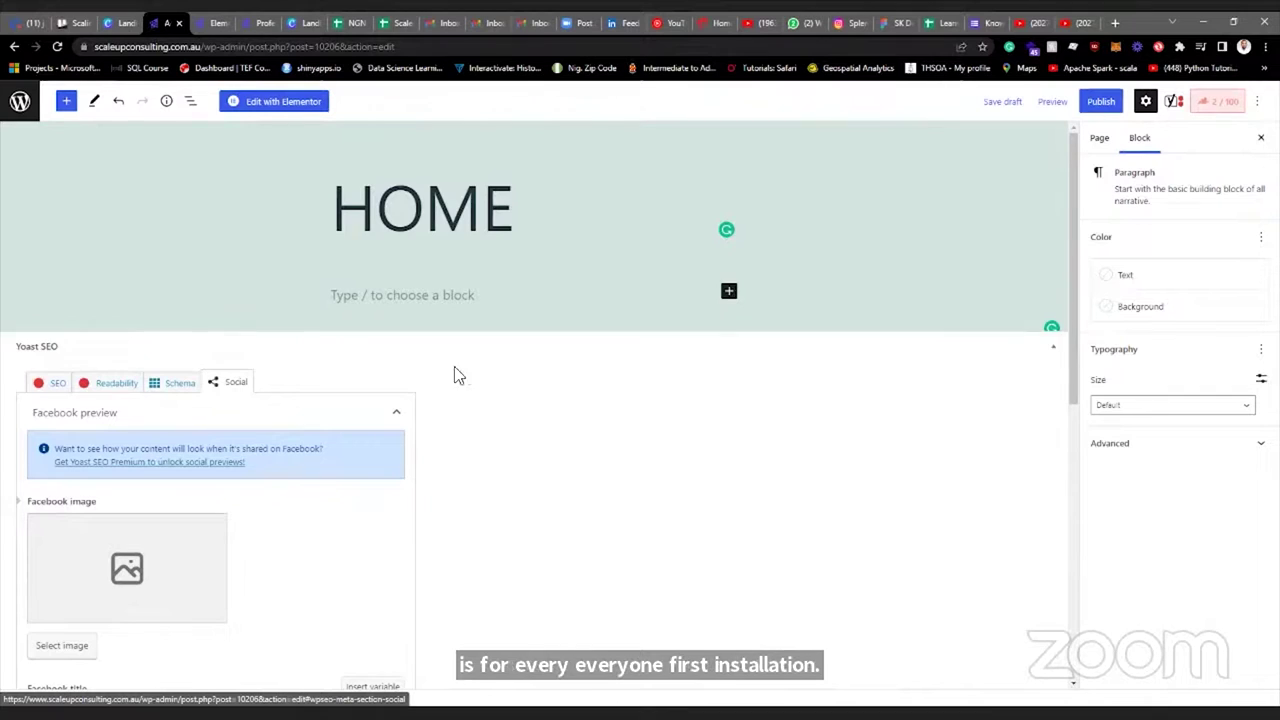
Open the HOME page in the Elementor editor, agreeing to leave the WordPress editor despite unsaved changes.
left_click(298, 104)
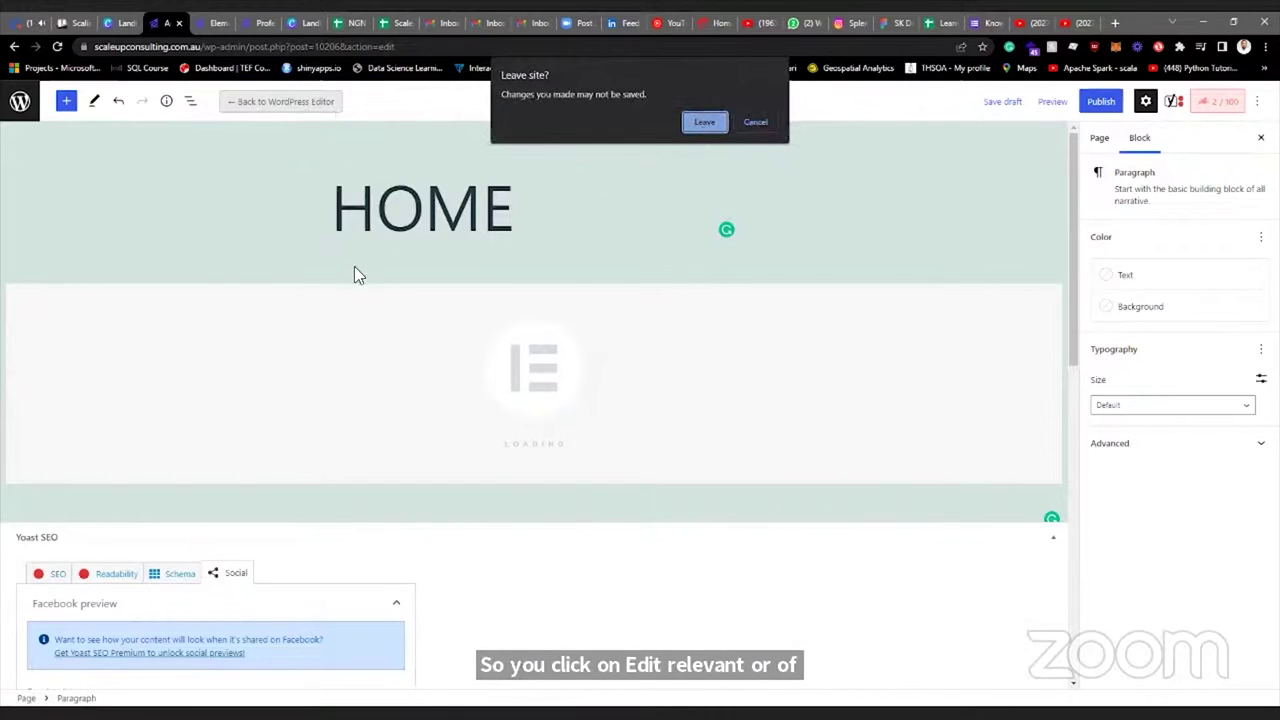
key("Return")
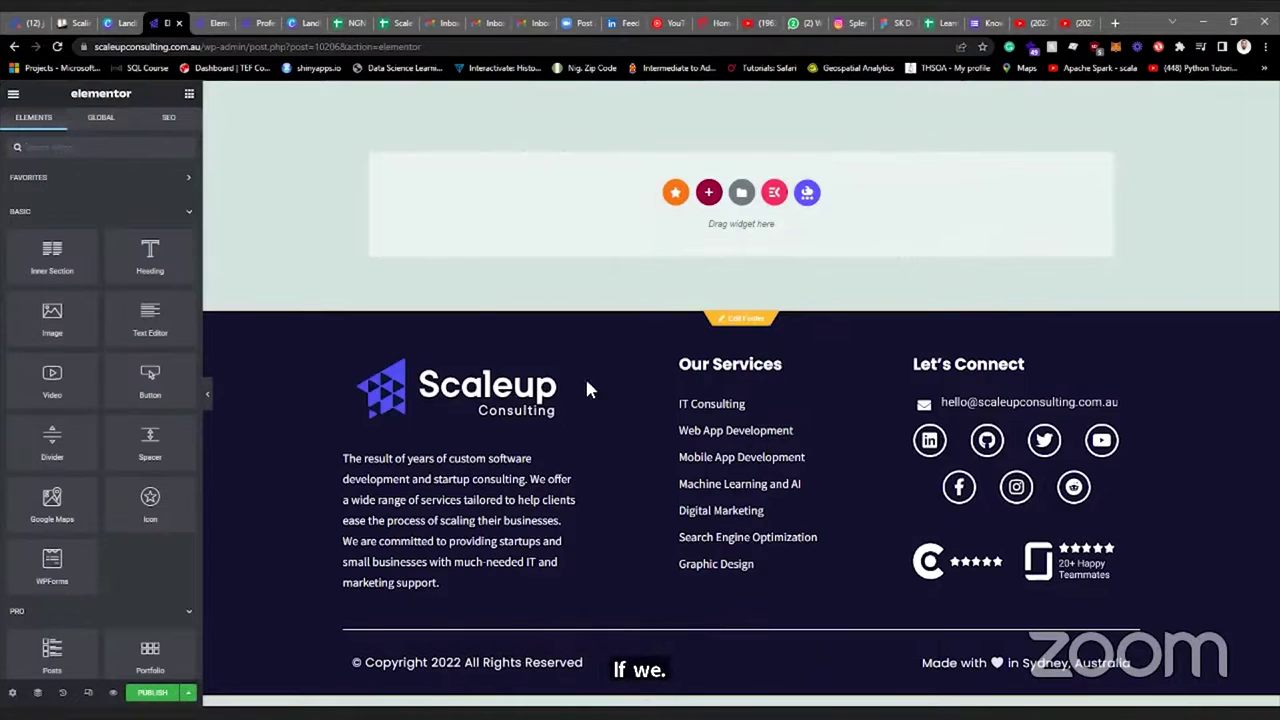
Open scaleupconsulting.com.au/digital-marketing/seo/ in a new browser tab and examine the page's header and content.
left_click(256, 25)
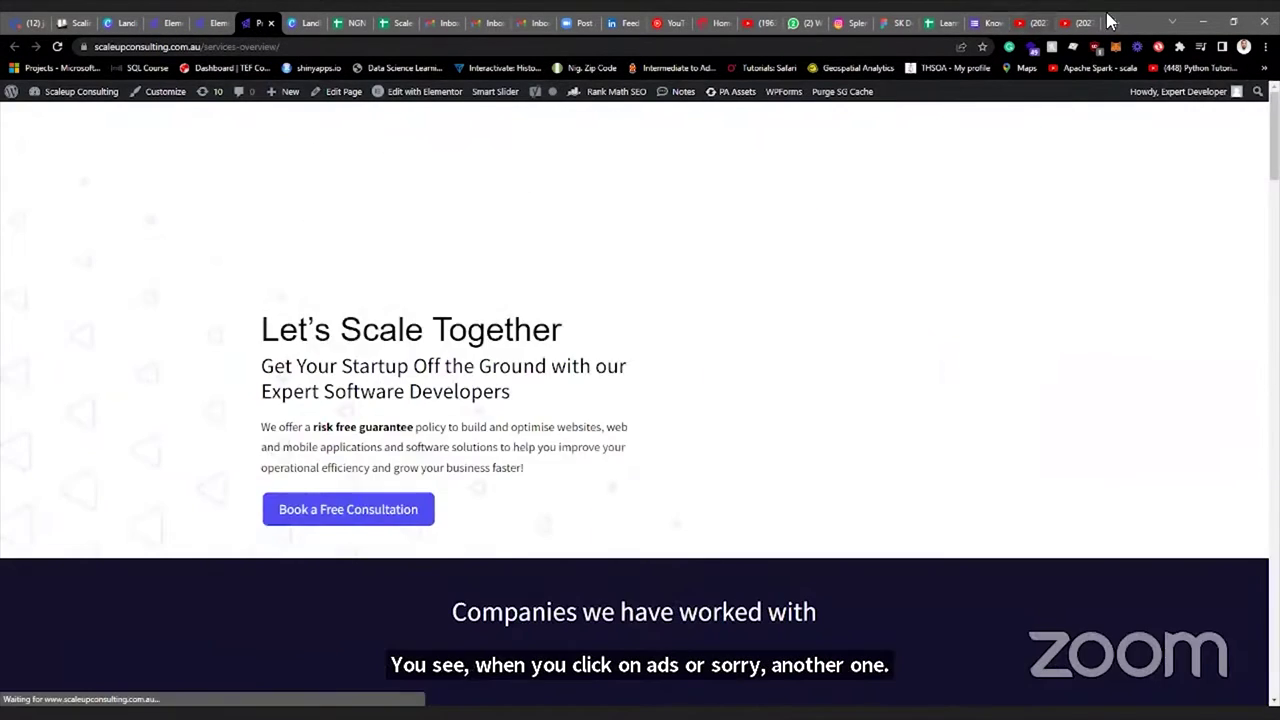
left_click(1116, 23)
type("scaleupconsulting.com.au/digital-marketing/seo/")
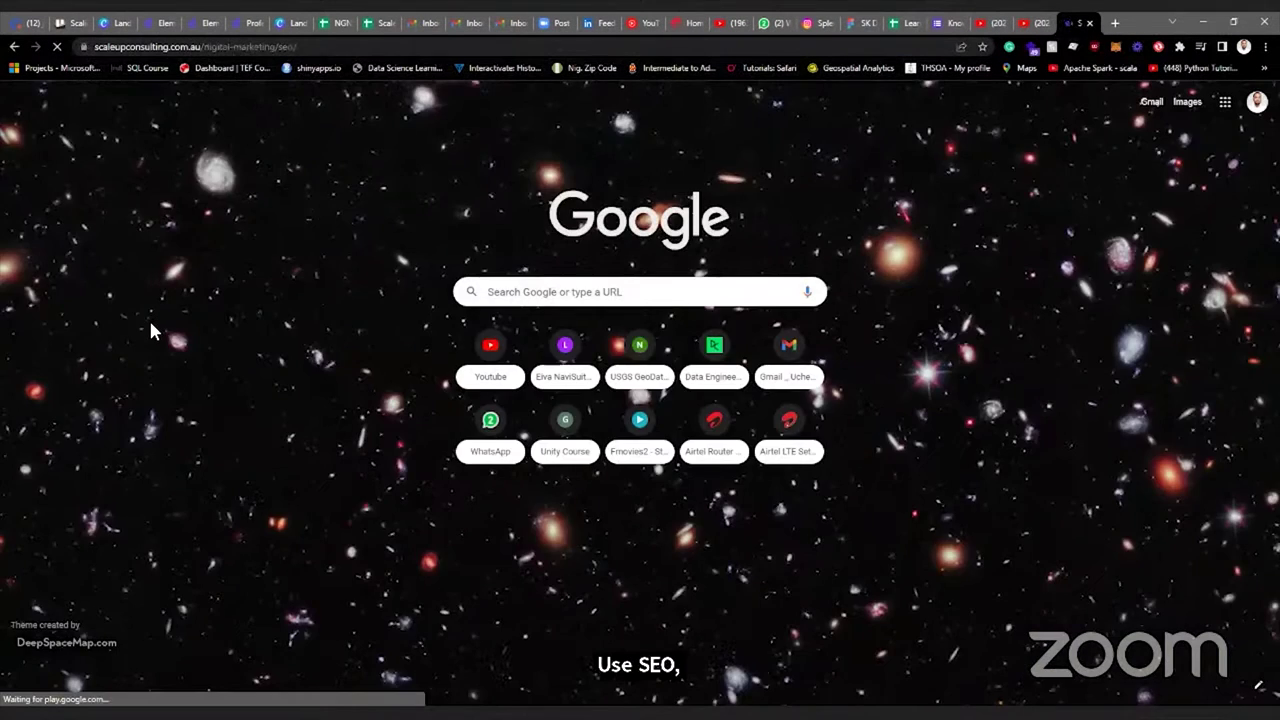
key("Return")
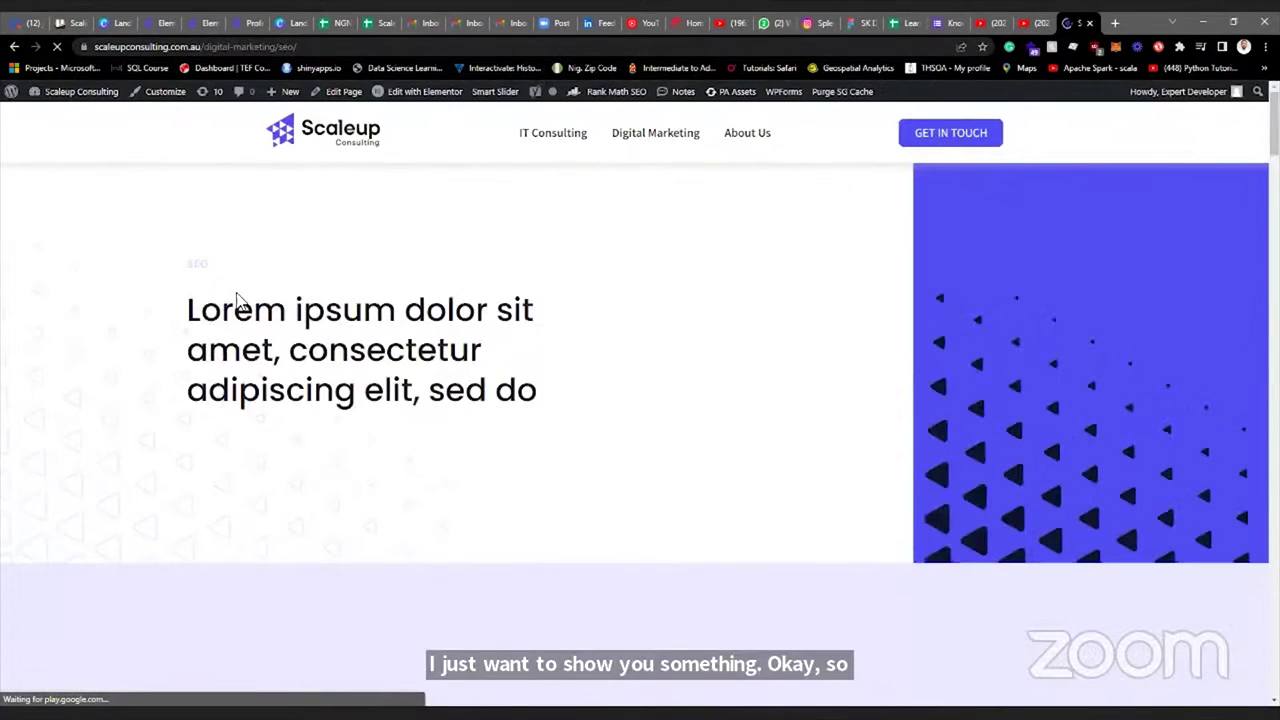
scroll(240, 310, "down", 6)
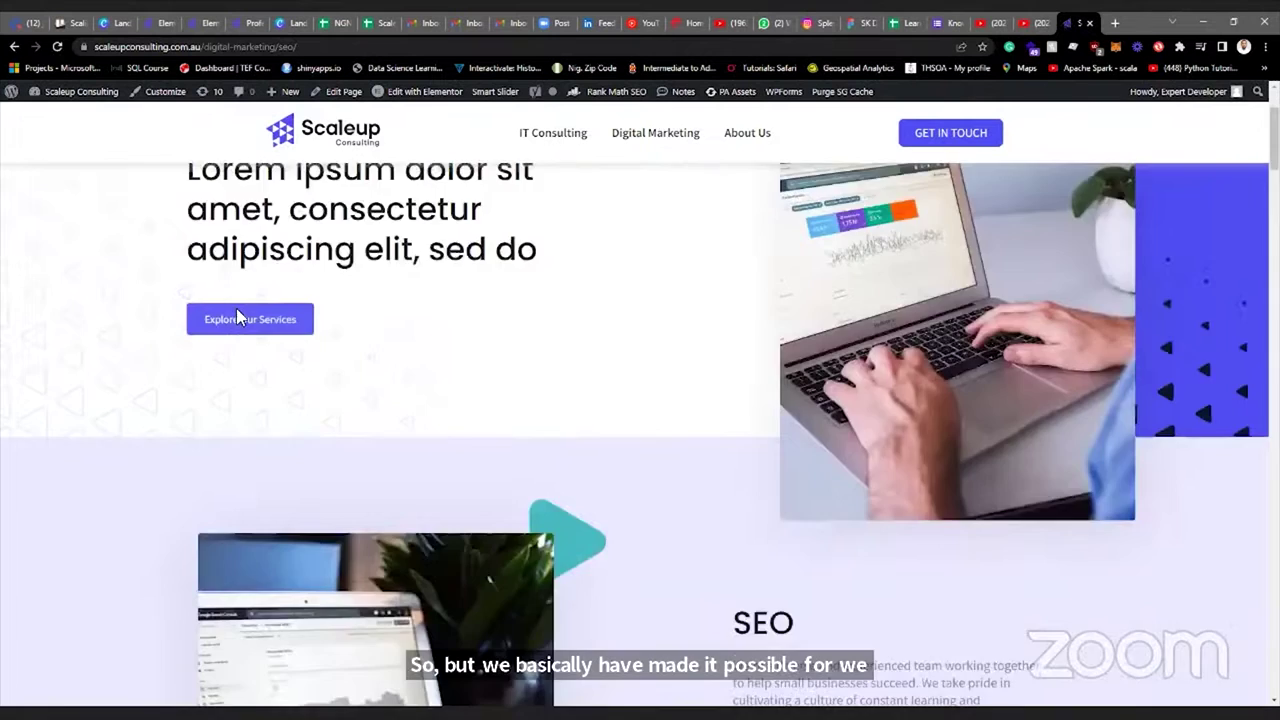
scroll(252, 325, "down", 15)
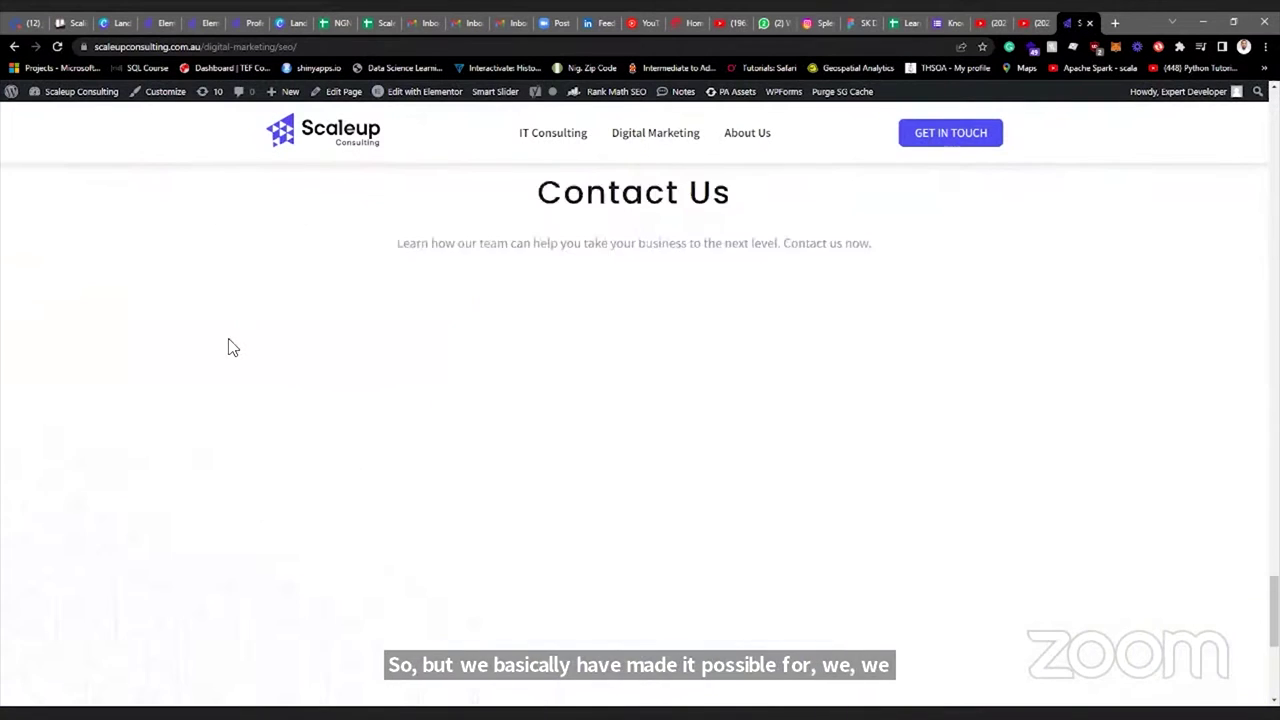
scroll(215, 260, "up", 5)
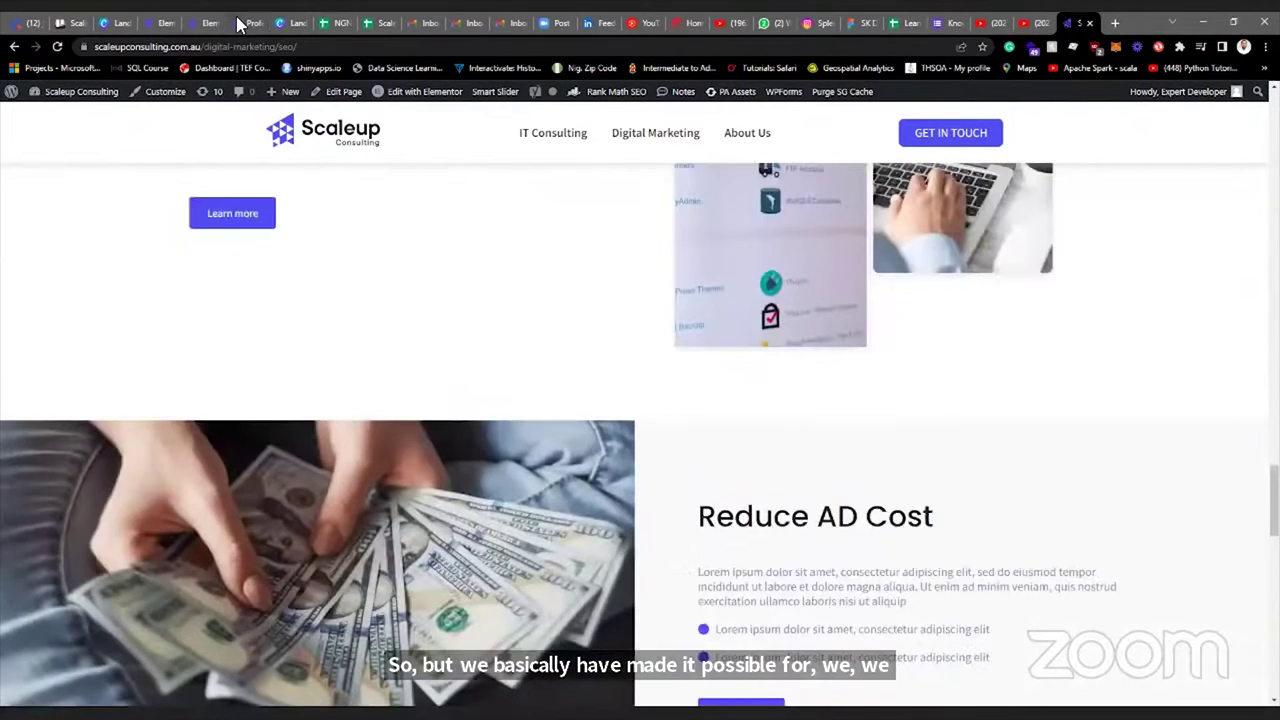
Examine the services-overview page from its footer up to its top for comparison with the SEO page.
left_click(245, 22)
scroll(391, 277, "down", 15)
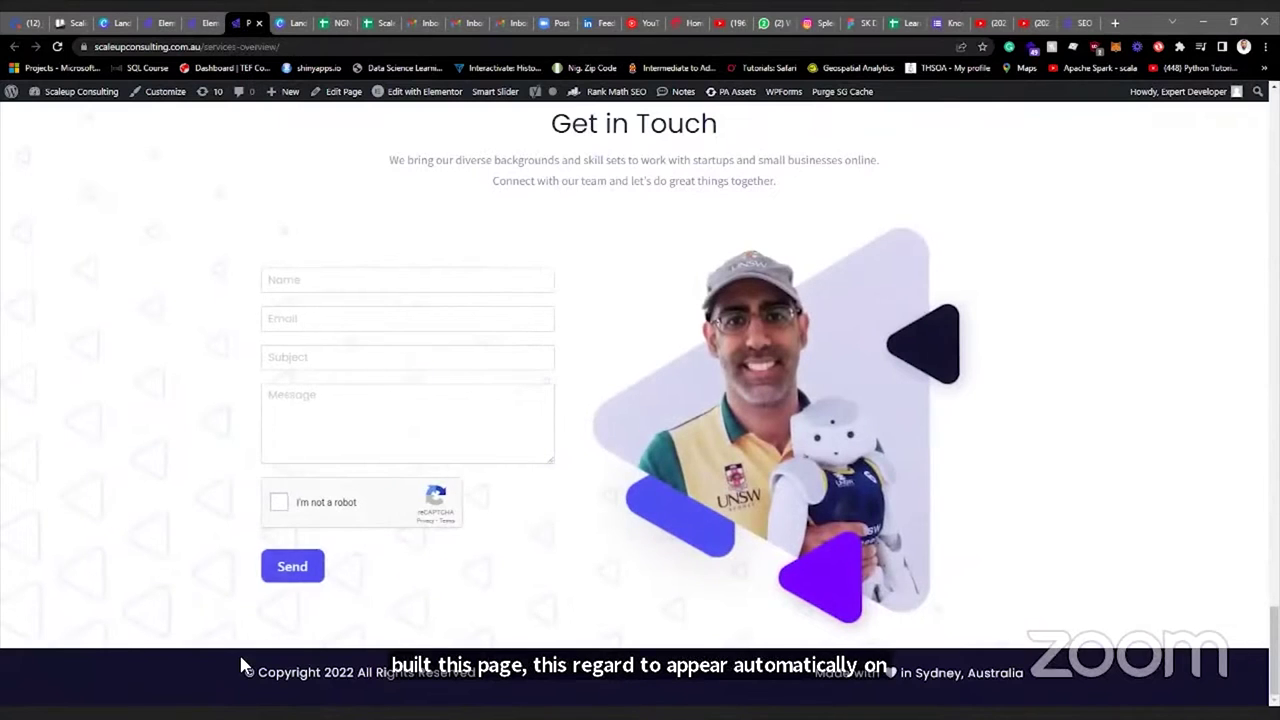
scroll(271, 434, "up", 10)
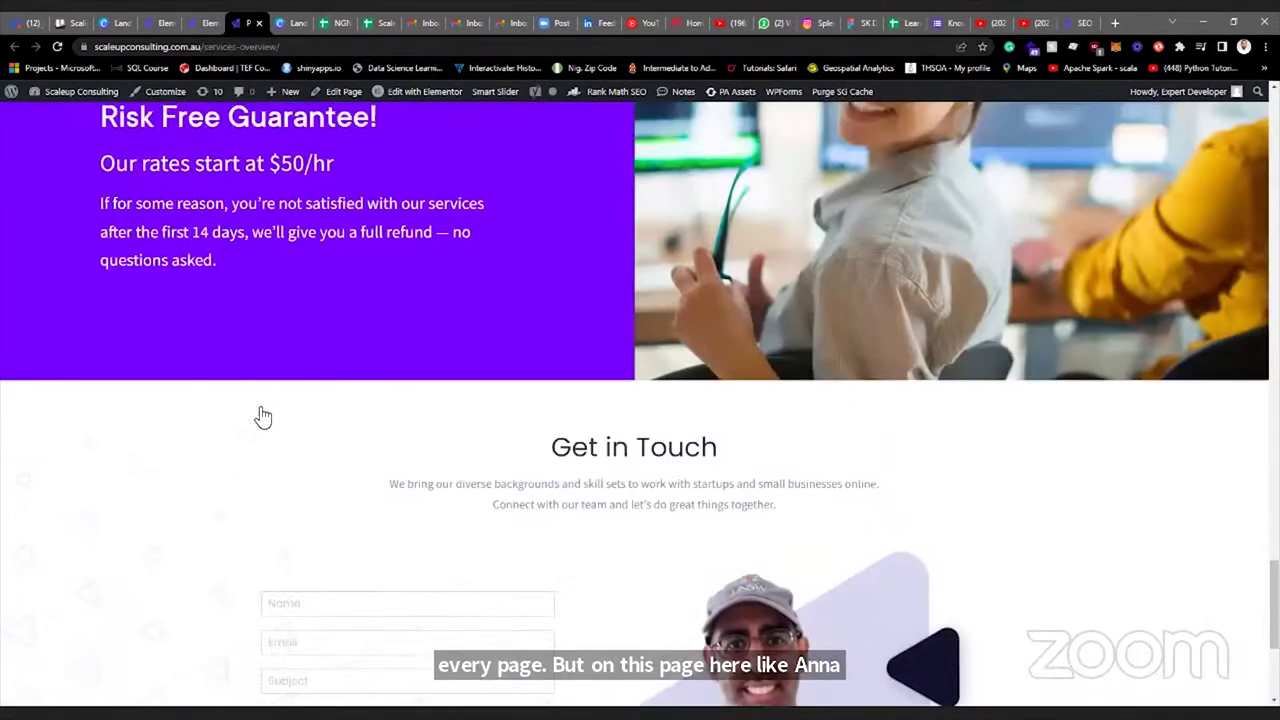
scroll(255, 383, "up", 10)
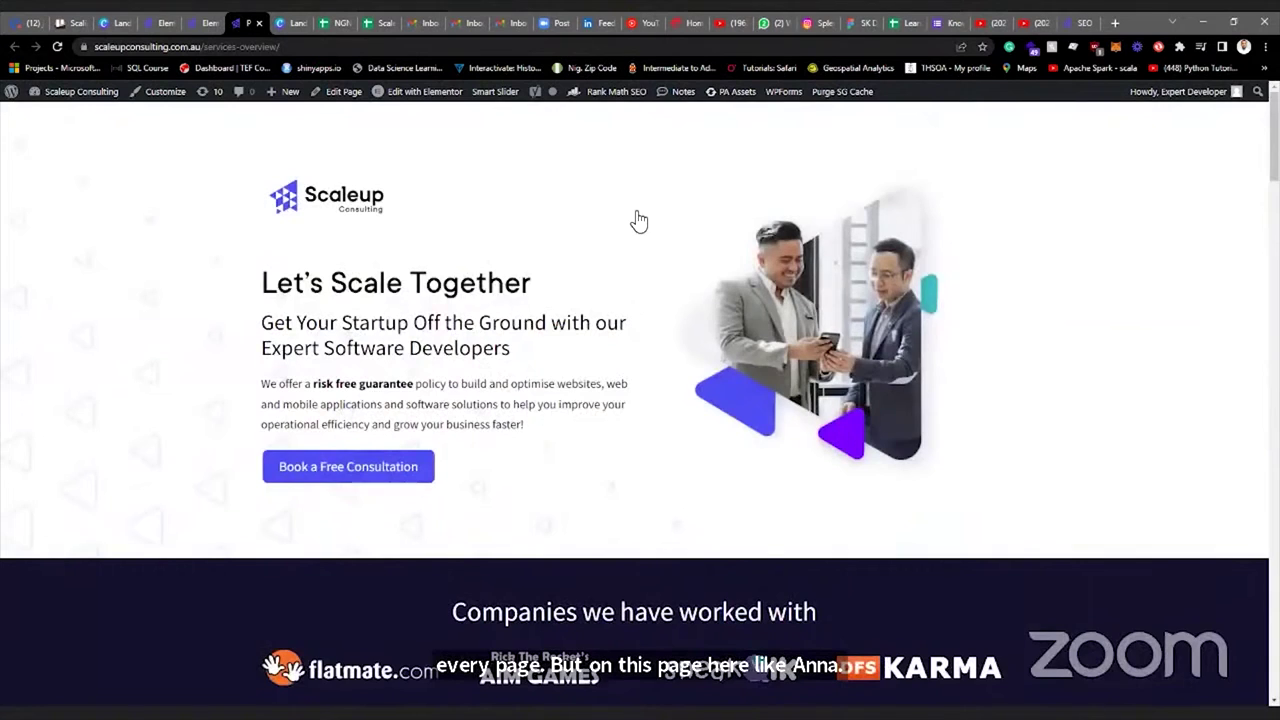
Examine the SEO page's Edit with Elementor options for headers and footers, and look through the page down to its footer.
left_click(1070, 22)
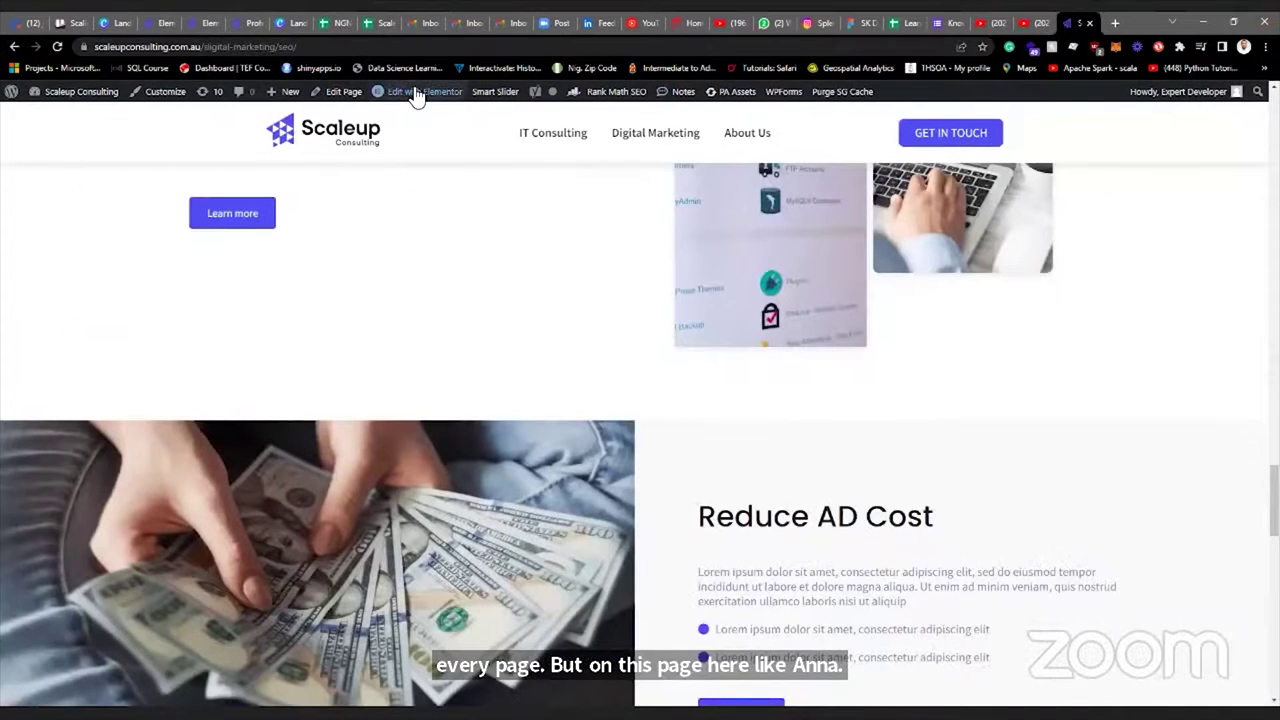
mouse_move(415, 92)
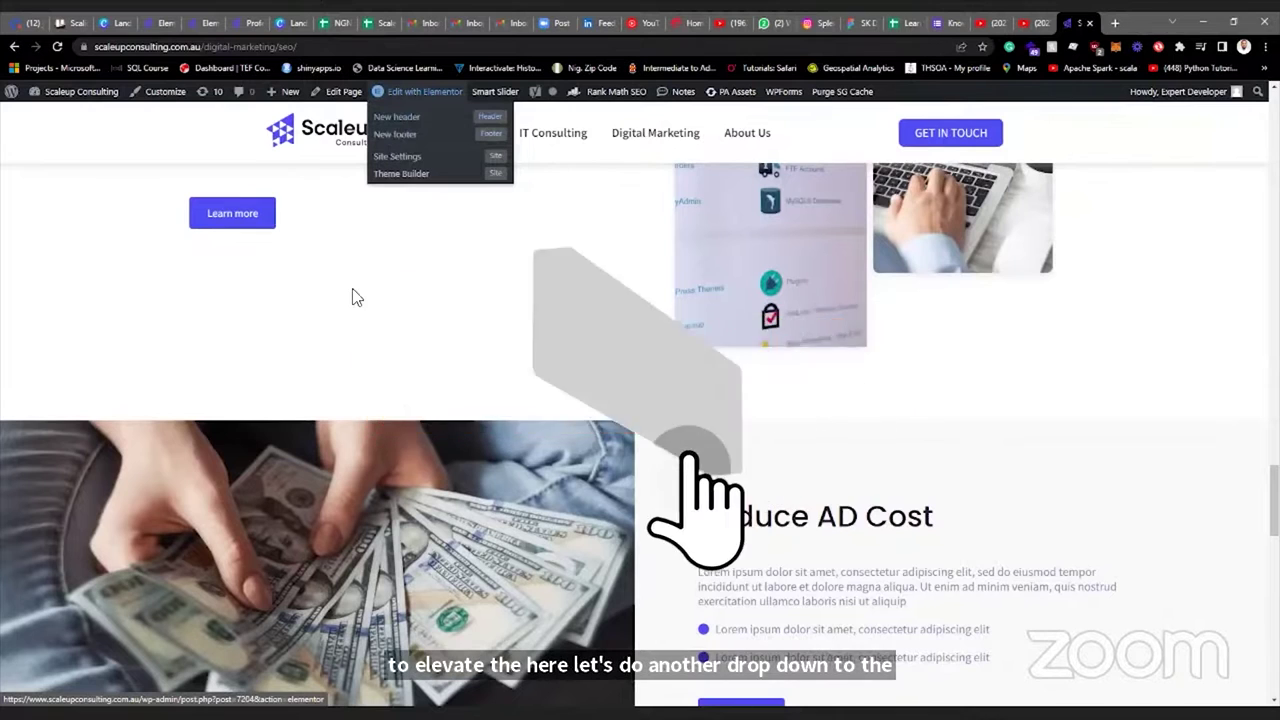
scroll(437, 223, "down", 4)
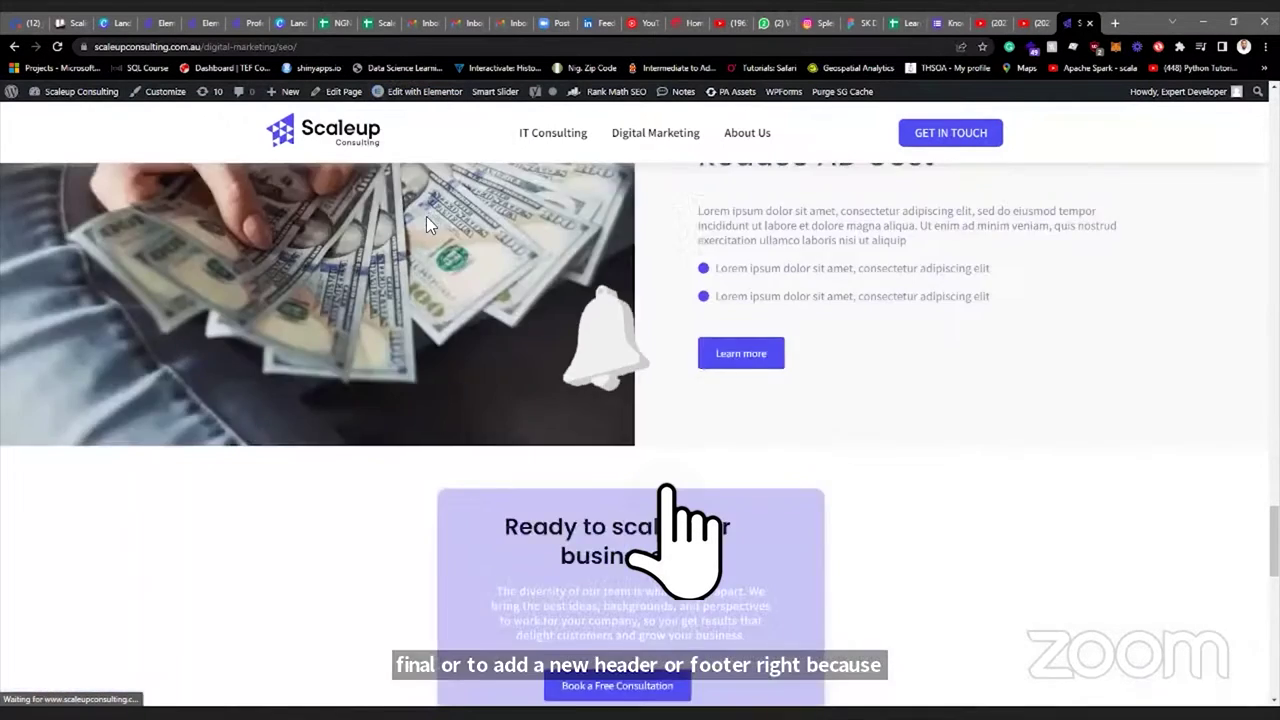
scroll(426, 216, "up", 7)
scroll(543, 275, "down", 10)
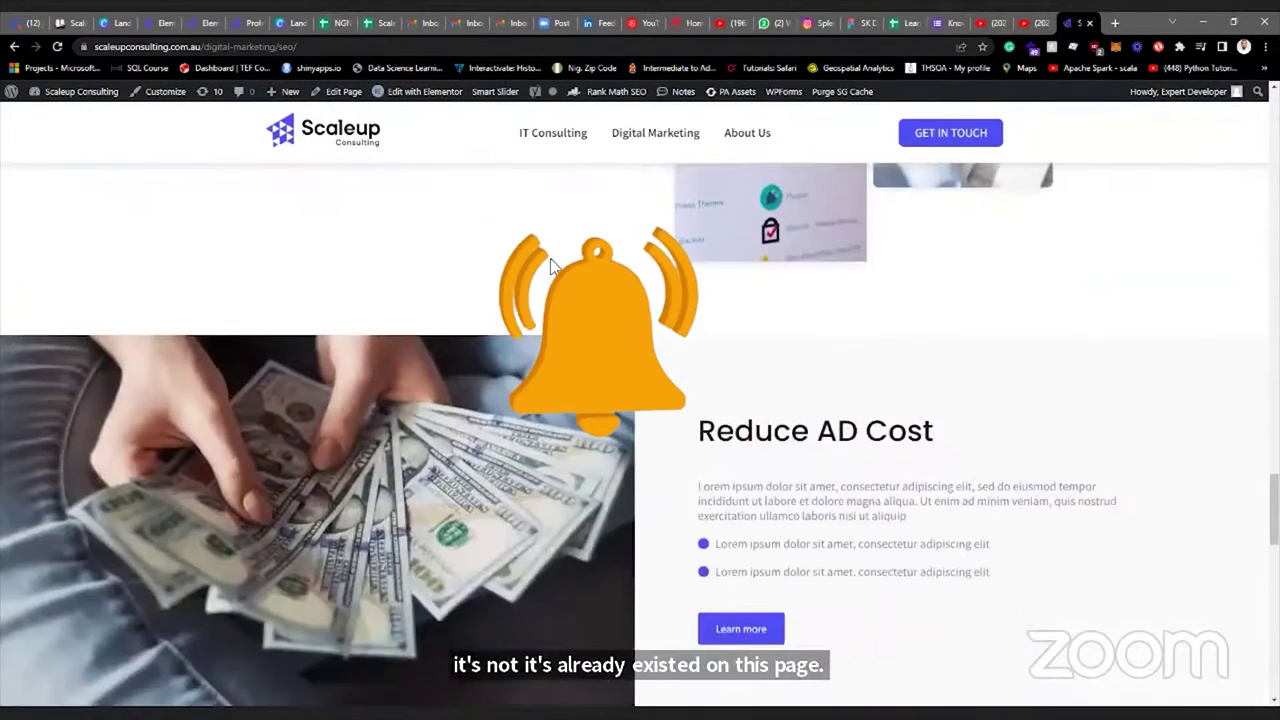
scroll(543, 275, "down", 2)
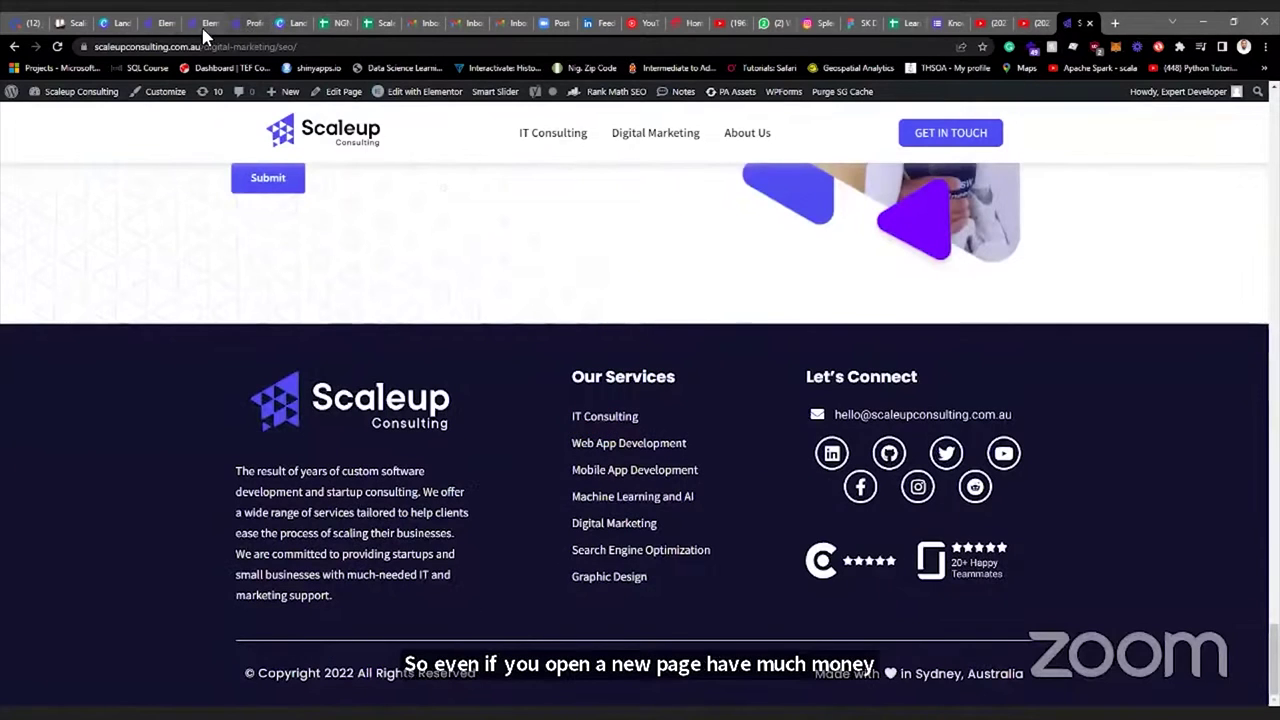
Return to the HOME page in the Elementor editor and view it at full width, then restore the widget panel.
left_click(160, 25)
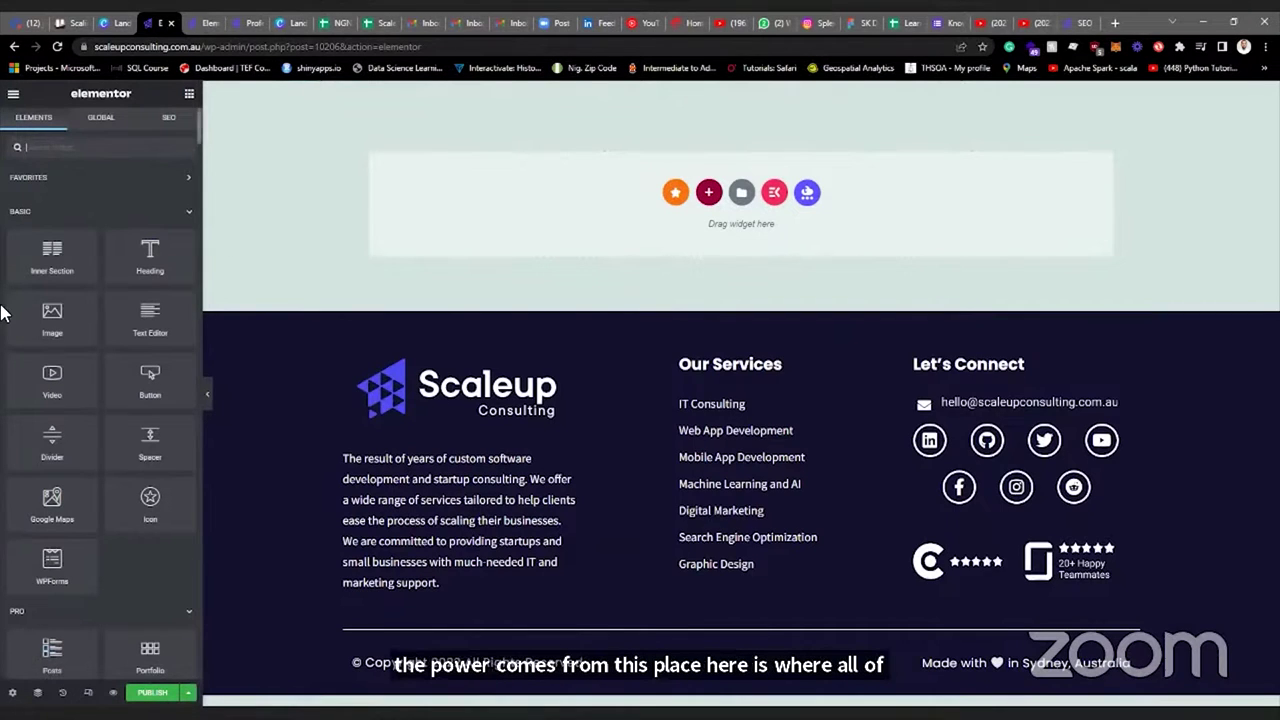
left_click(207, 395)
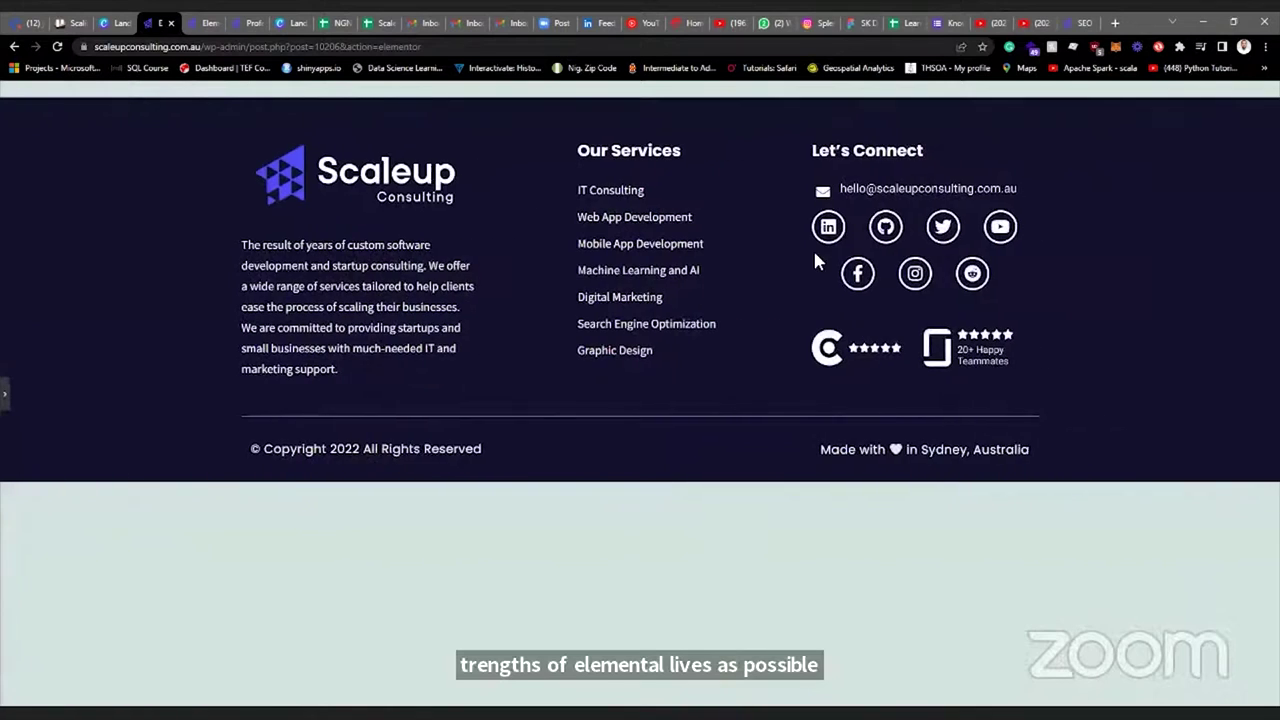
left_click(6, 398)
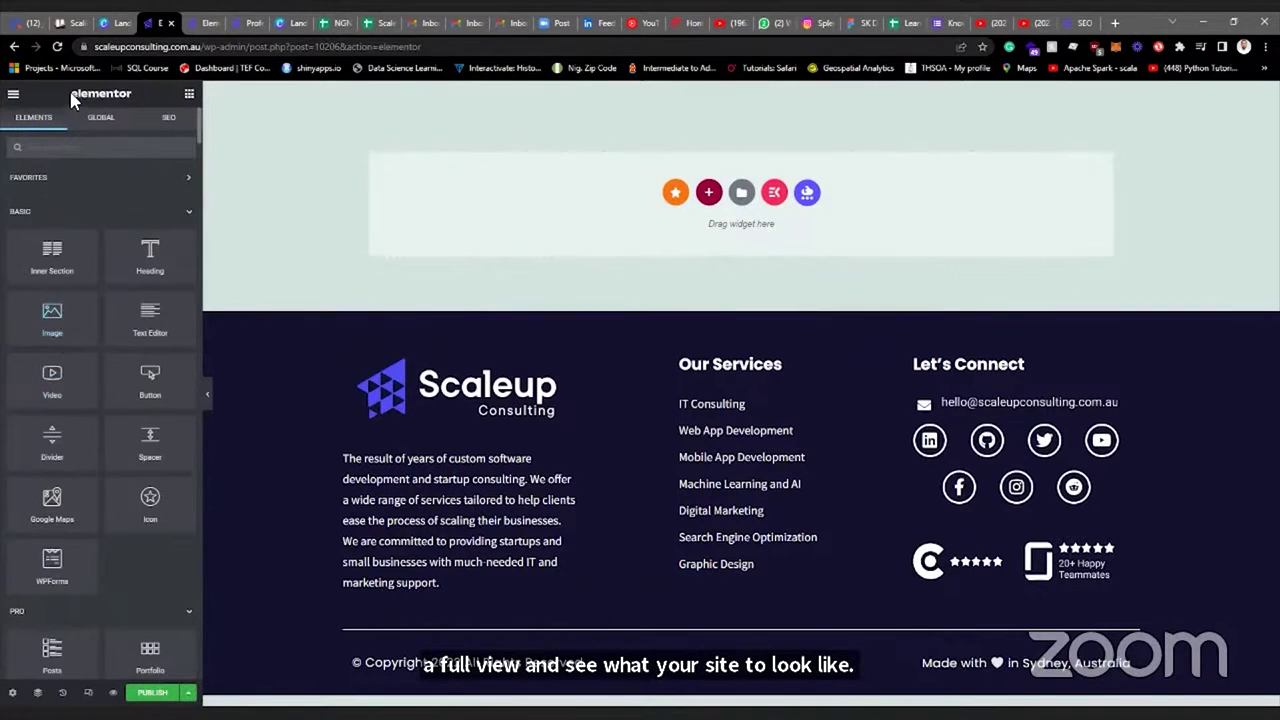
Examine the HOME page's SEO settings and the Global widgets area, then return to the list of elements.
left_click(170, 120)
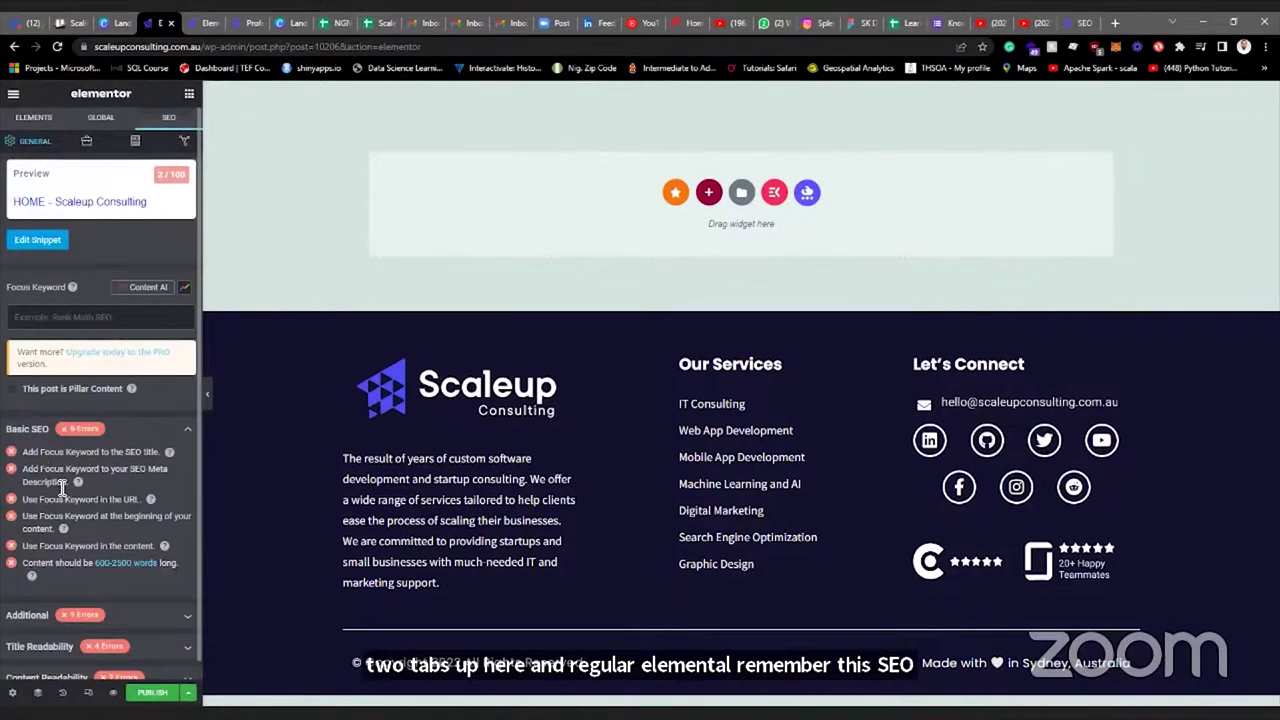
scroll(57, 335, "down", 1)
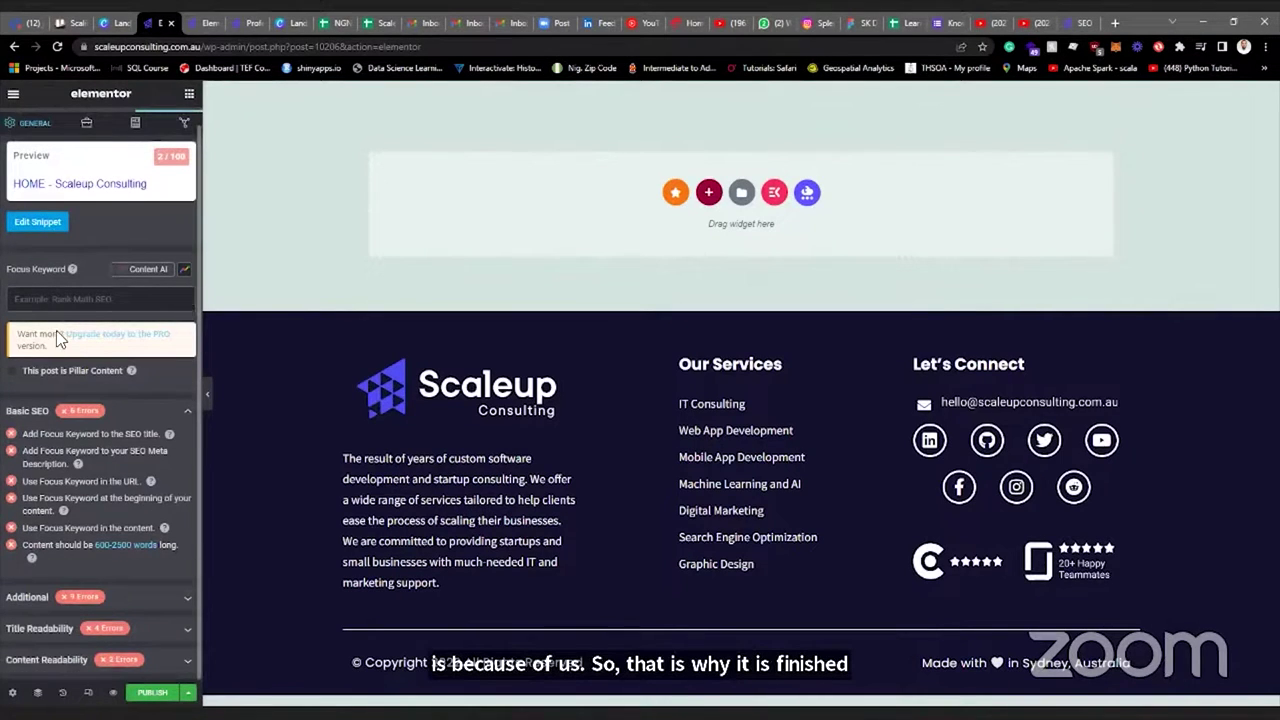
scroll(57, 332, "up", 1)
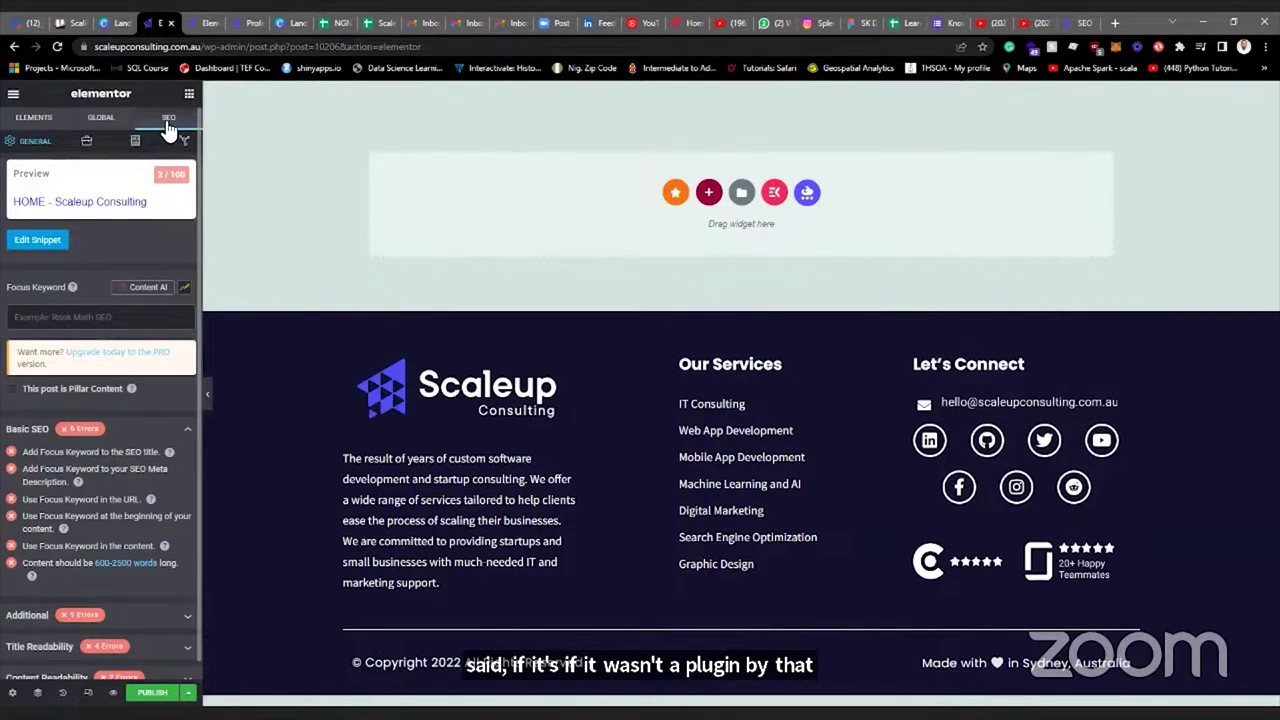
left_click(104, 120)
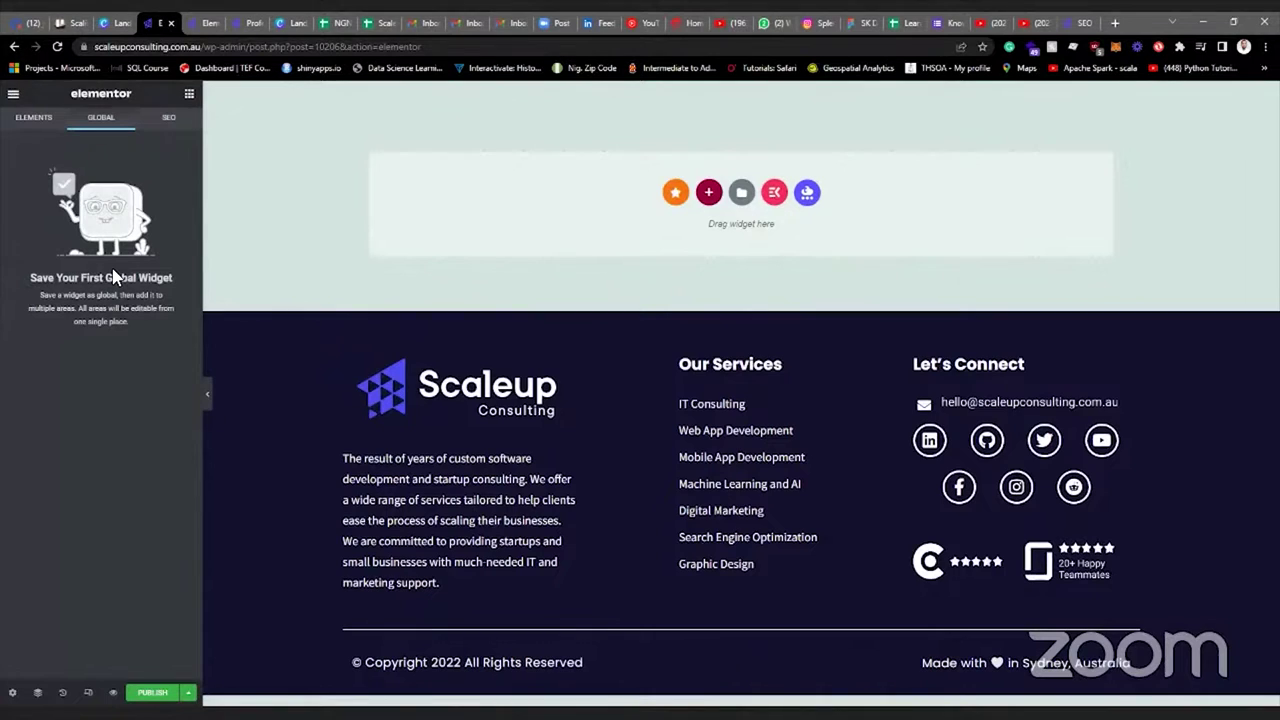
left_click(36, 121)
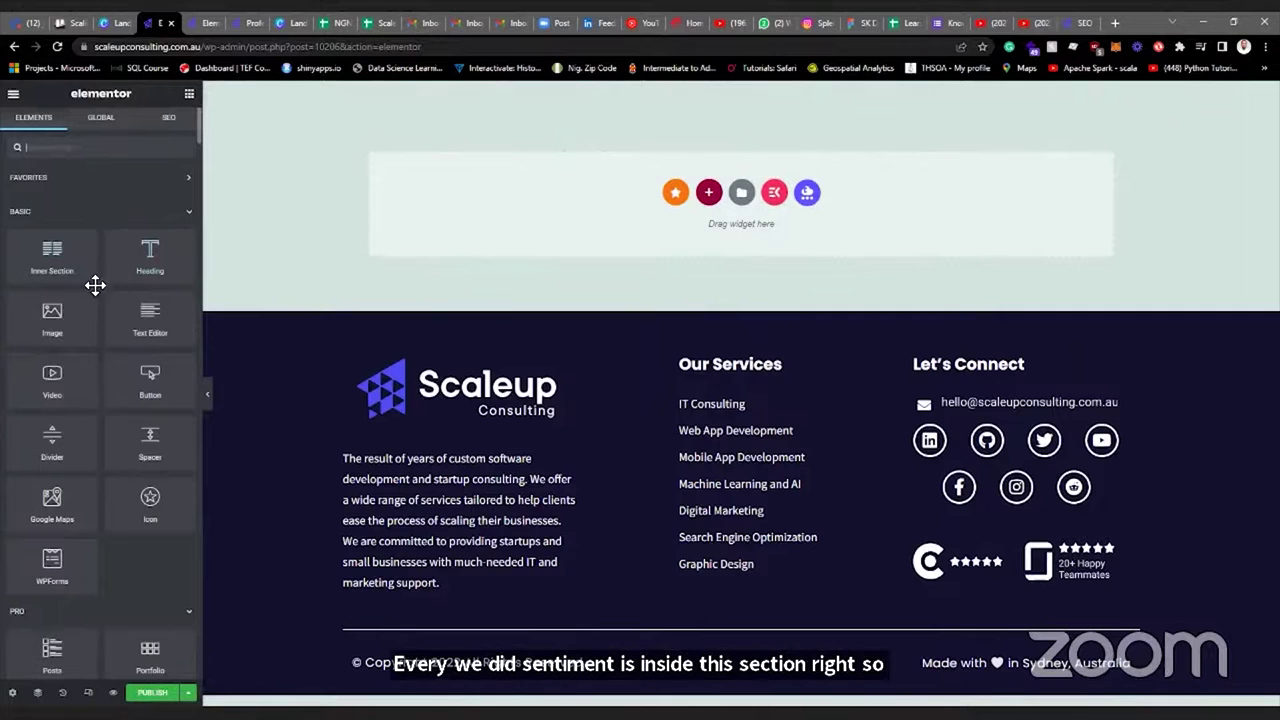
Examine the available Elementor widgets from the Basic, Pro and General categories through Premium Addons to Essential Addons.
scroll(53, 362, "down", 3)
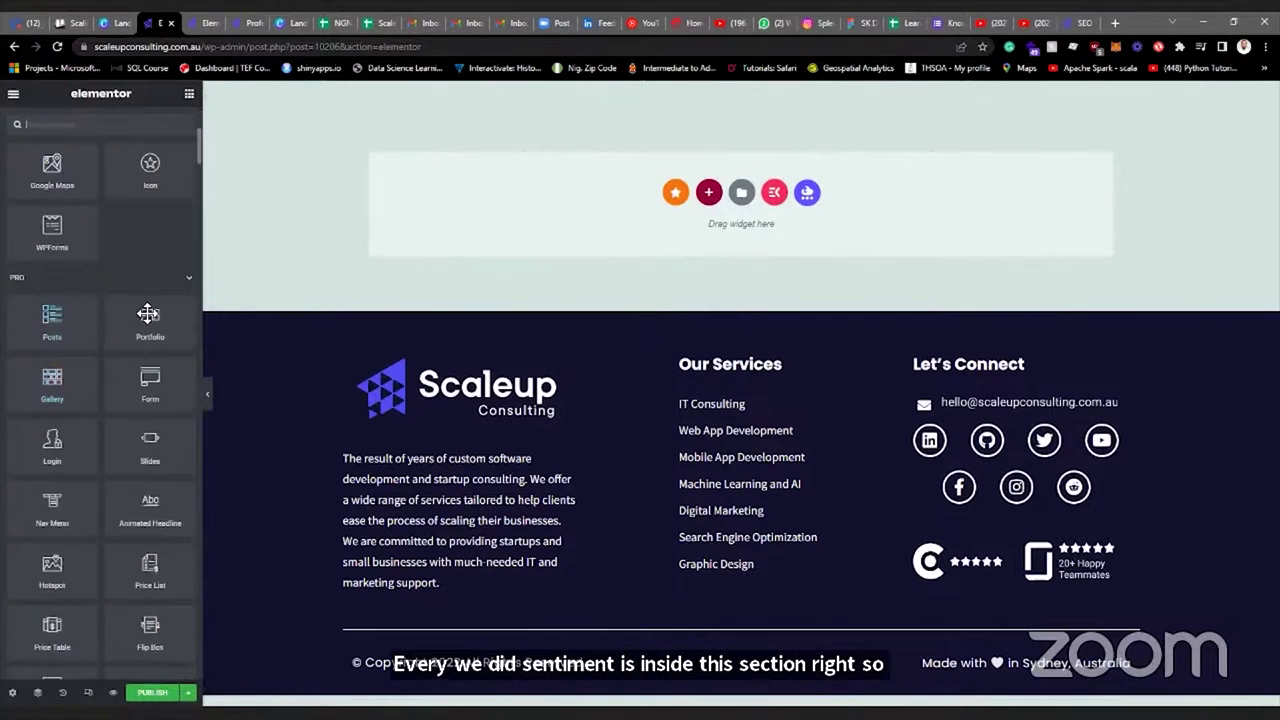
scroll(141, 318, "down", 8)
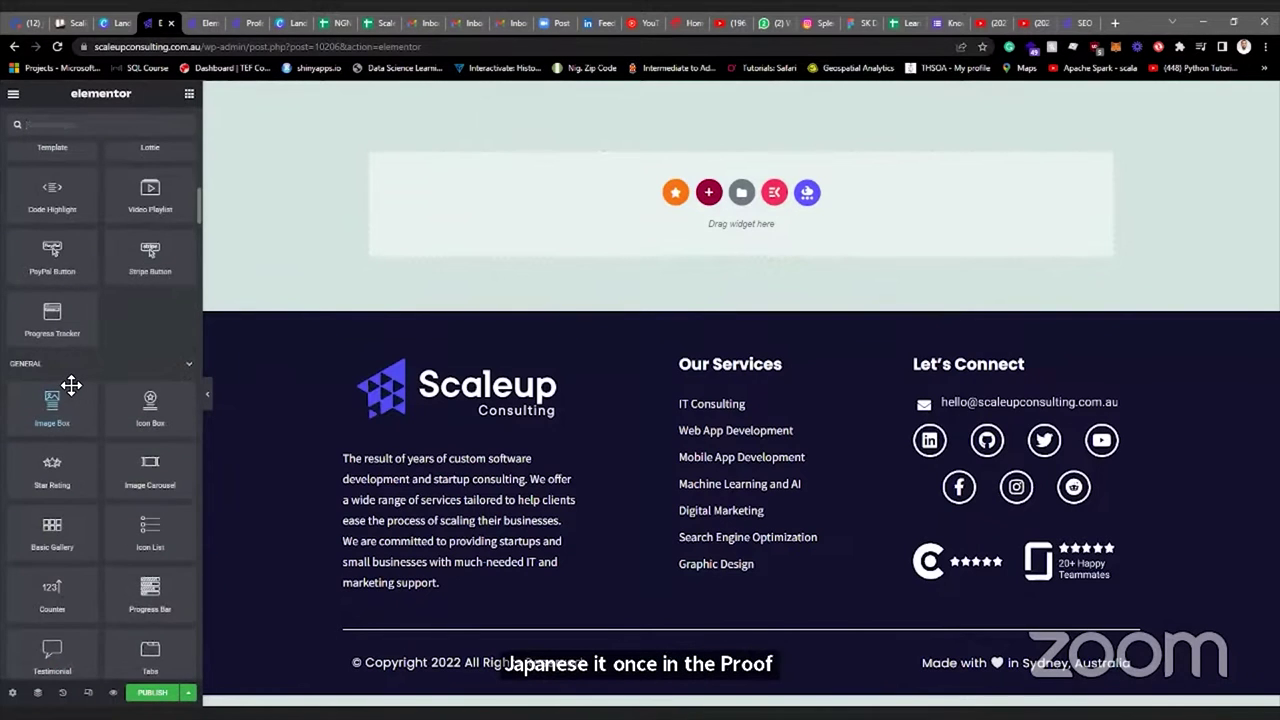
scroll(72, 386, "down", 4)
scroll(73, 387, "down", 4)
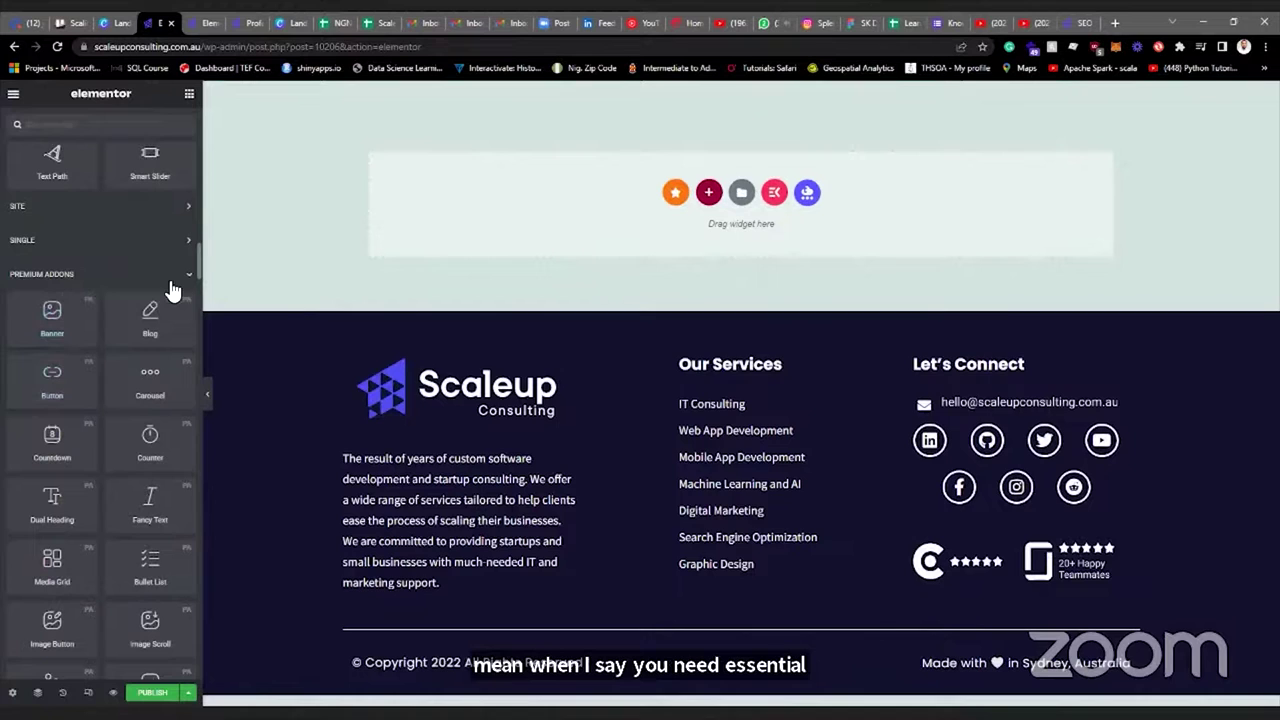
scroll(130, 308, "down", 10)
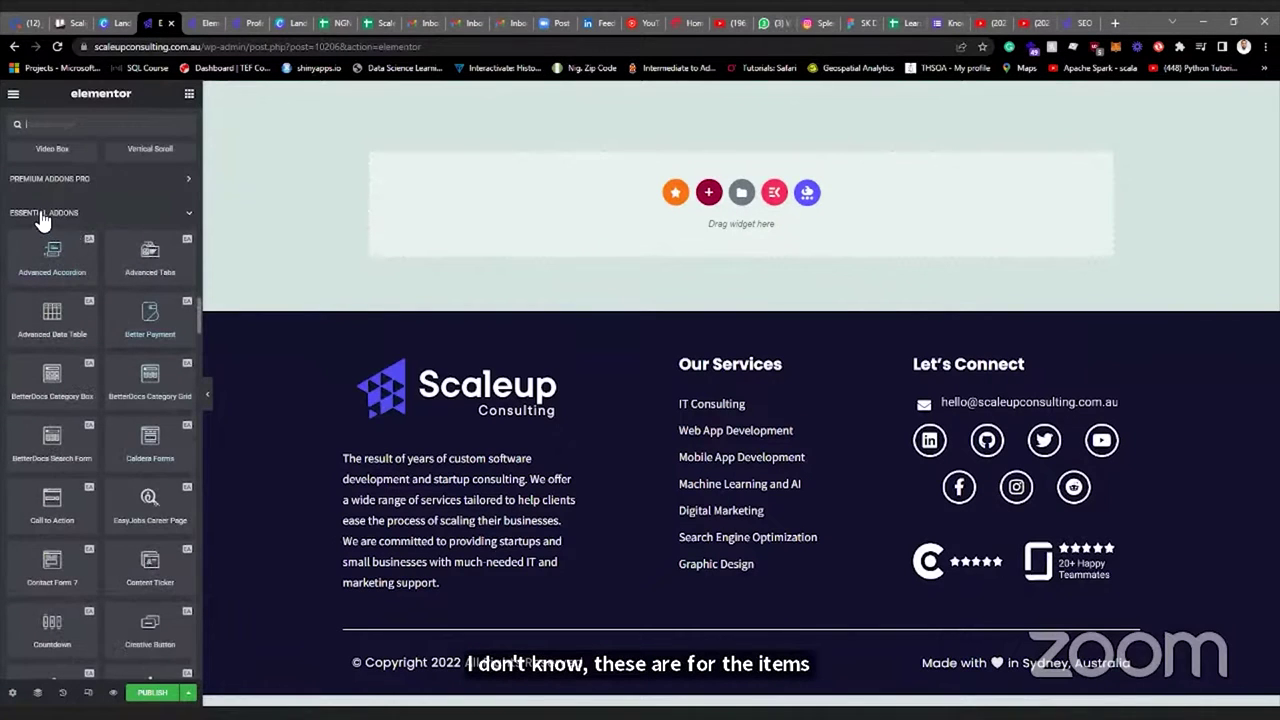
Collapse the Essential Addons and Ultimate Addons widget categories while examining the Header & Footer Builder and Ultimate Addons widgets.
left_click(190, 214)
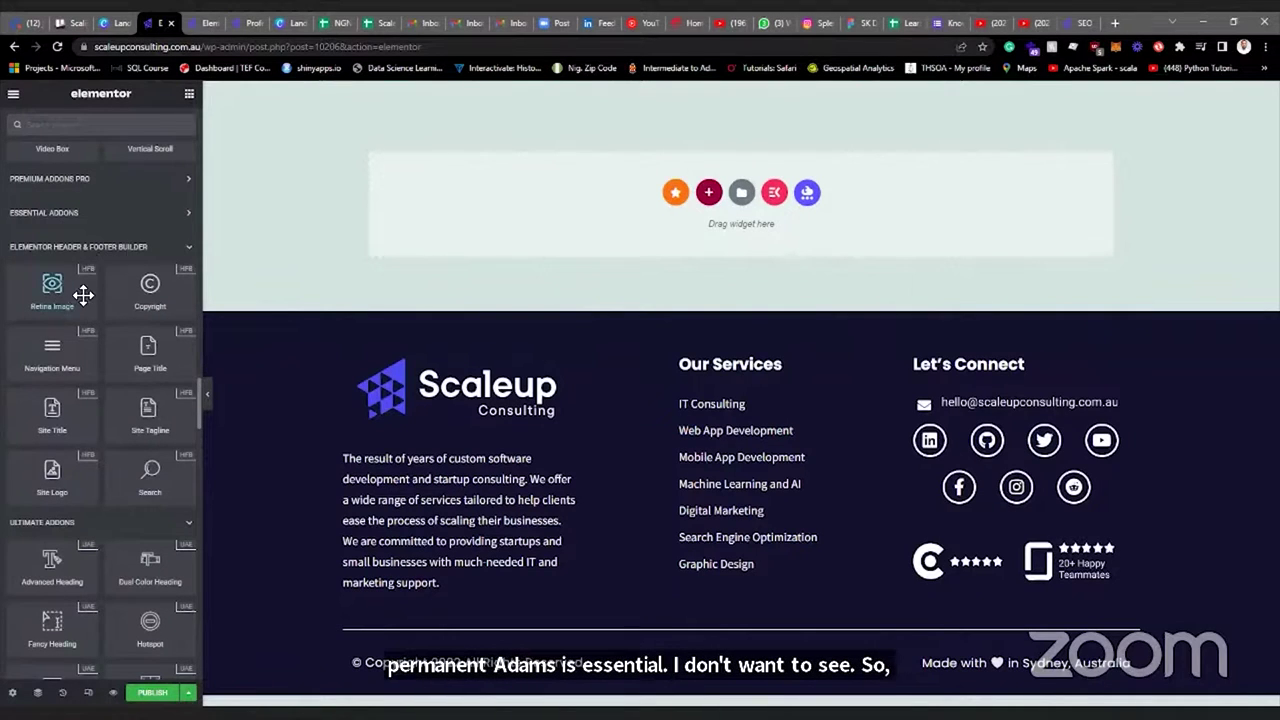
left_click(178, 214)
scroll(91, 297, "down", 1)
scroll(91, 300, "up", 2)
left_click(180, 279)
scroll(133, 294, "down", 5)
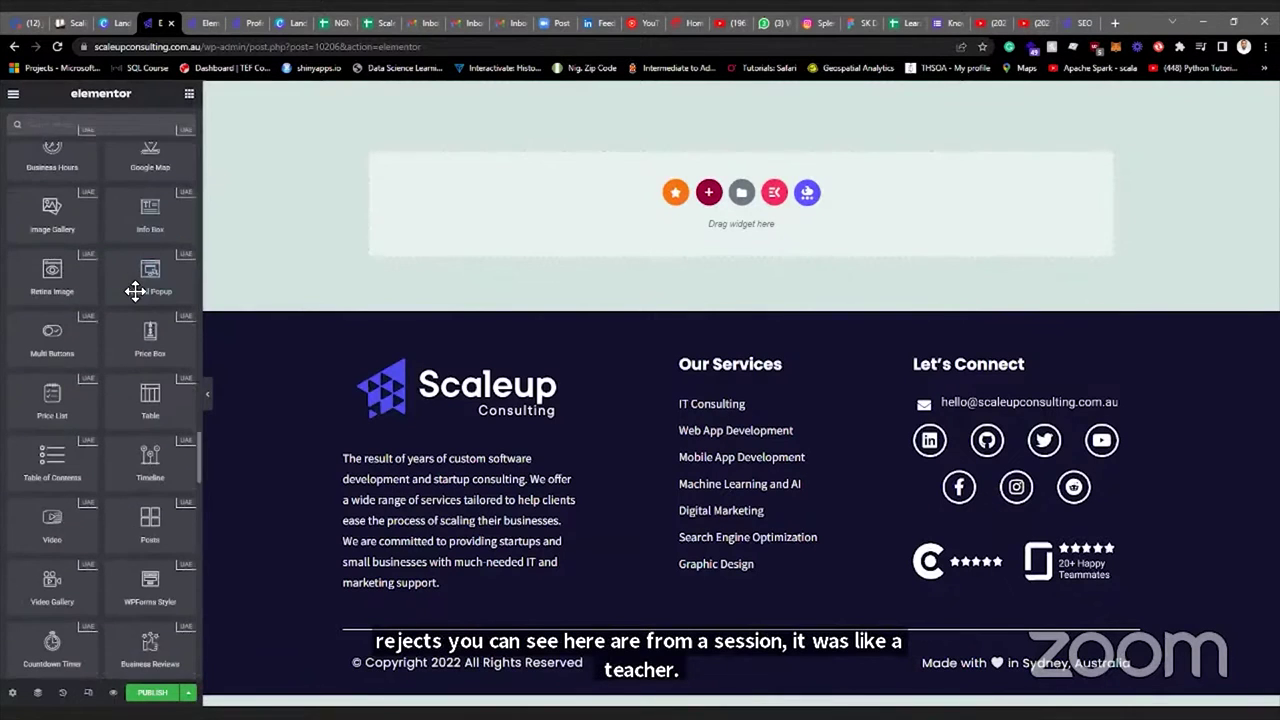
scroll(140, 288, "up", 4)
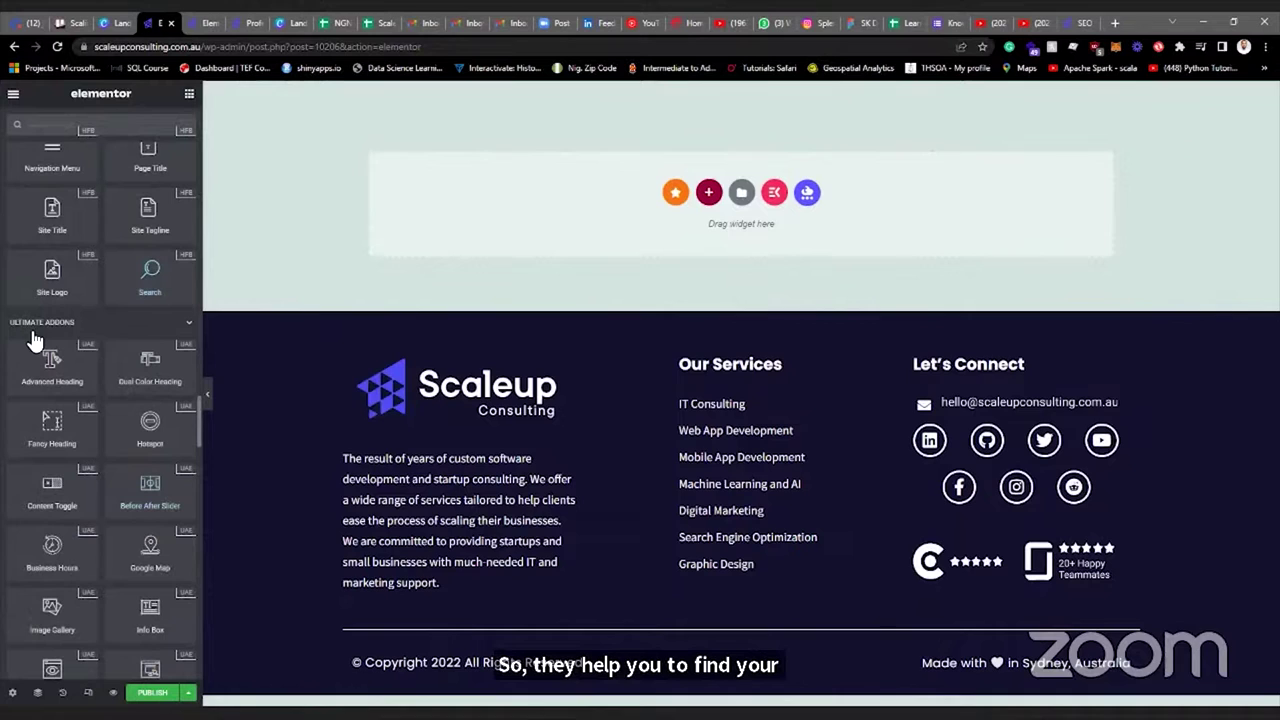
left_click(187, 322)
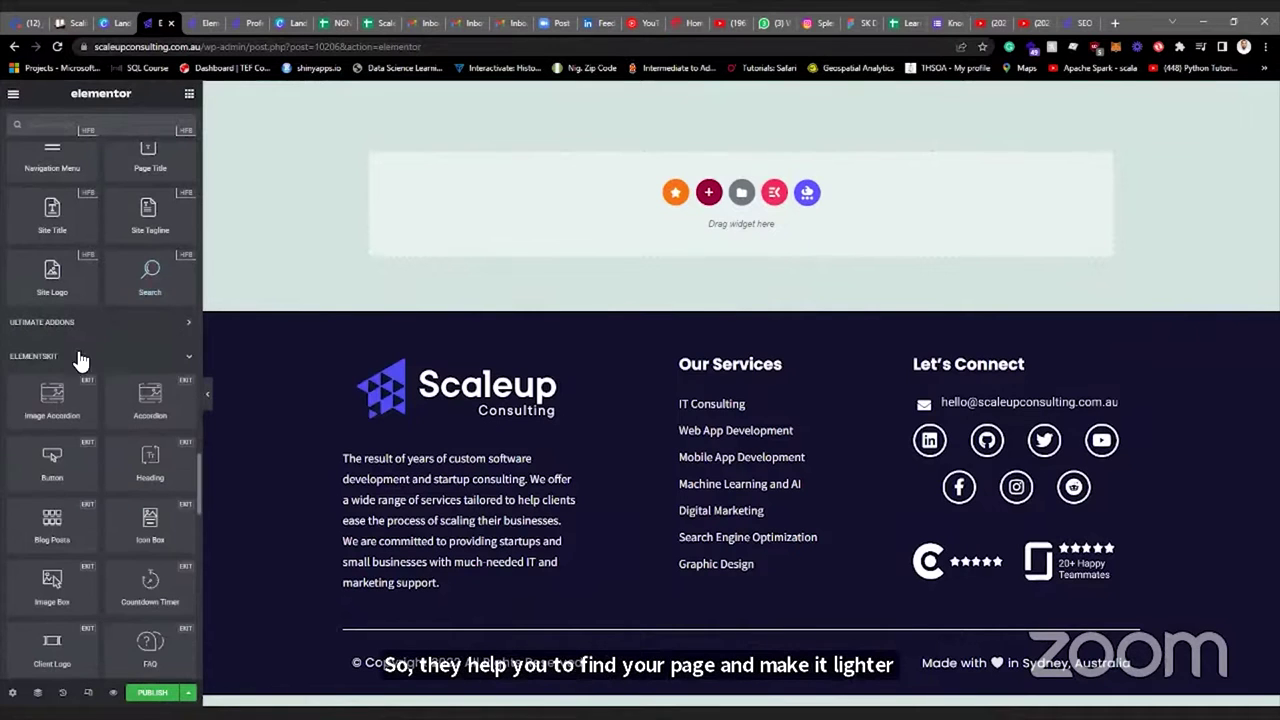
Examine the ElementsKit and ElementsKit Header Footer widgets.
scroll(59, 363, "down", 2)
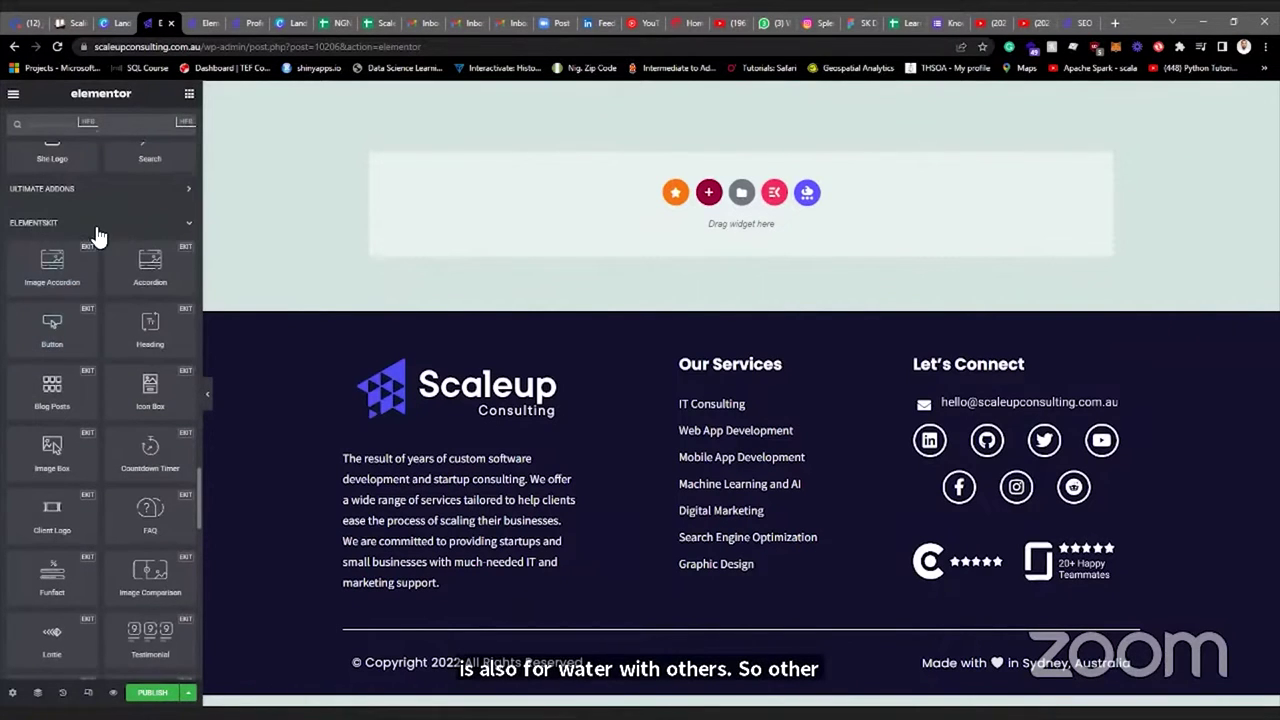
scroll(61, 316, "down", 7)
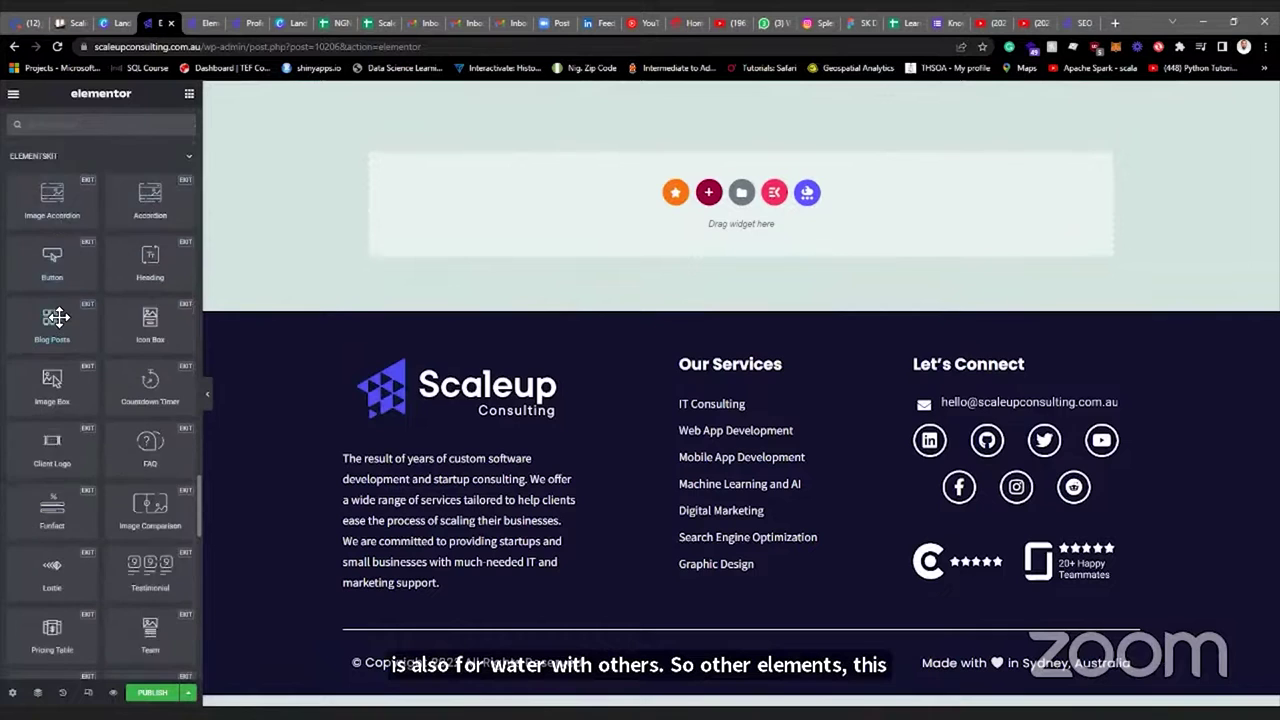
scroll(62, 312, "down", 8)
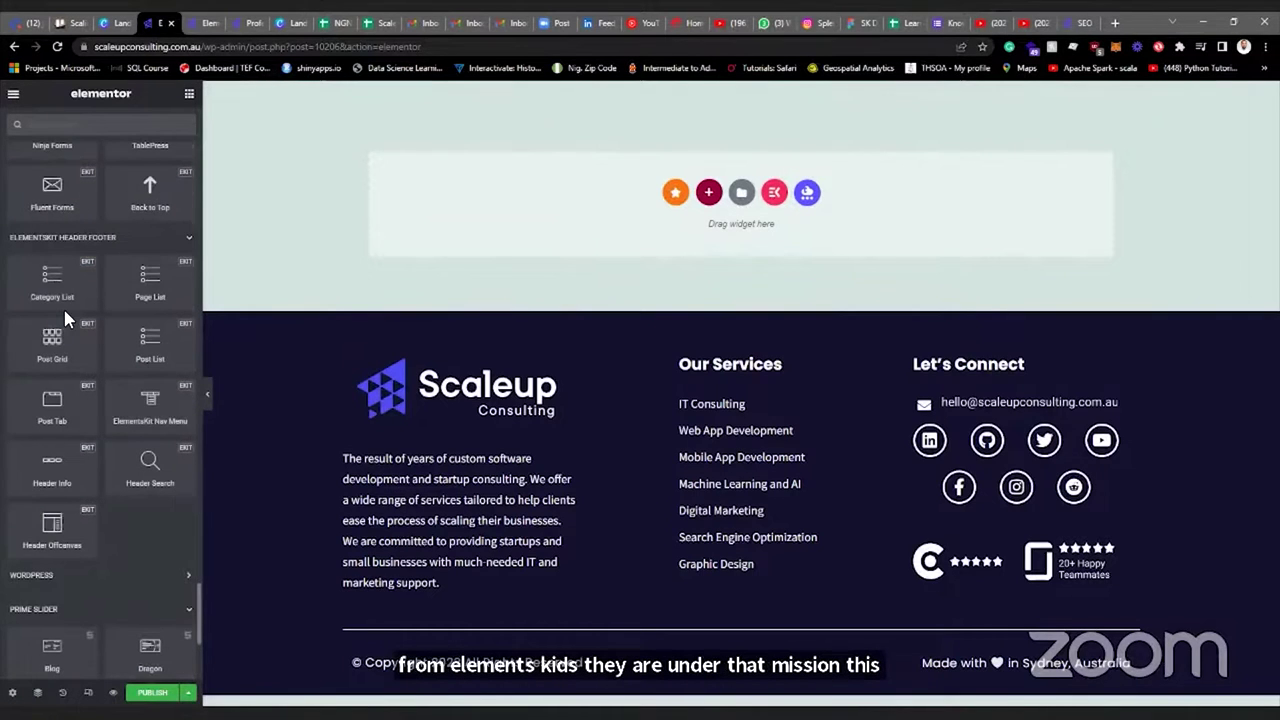
Examine the Prime Slider widgets and the Elementor Basic, Pro and General widgets, including the collapsed Site and Single categories.
scroll(45, 342, "down", 5)
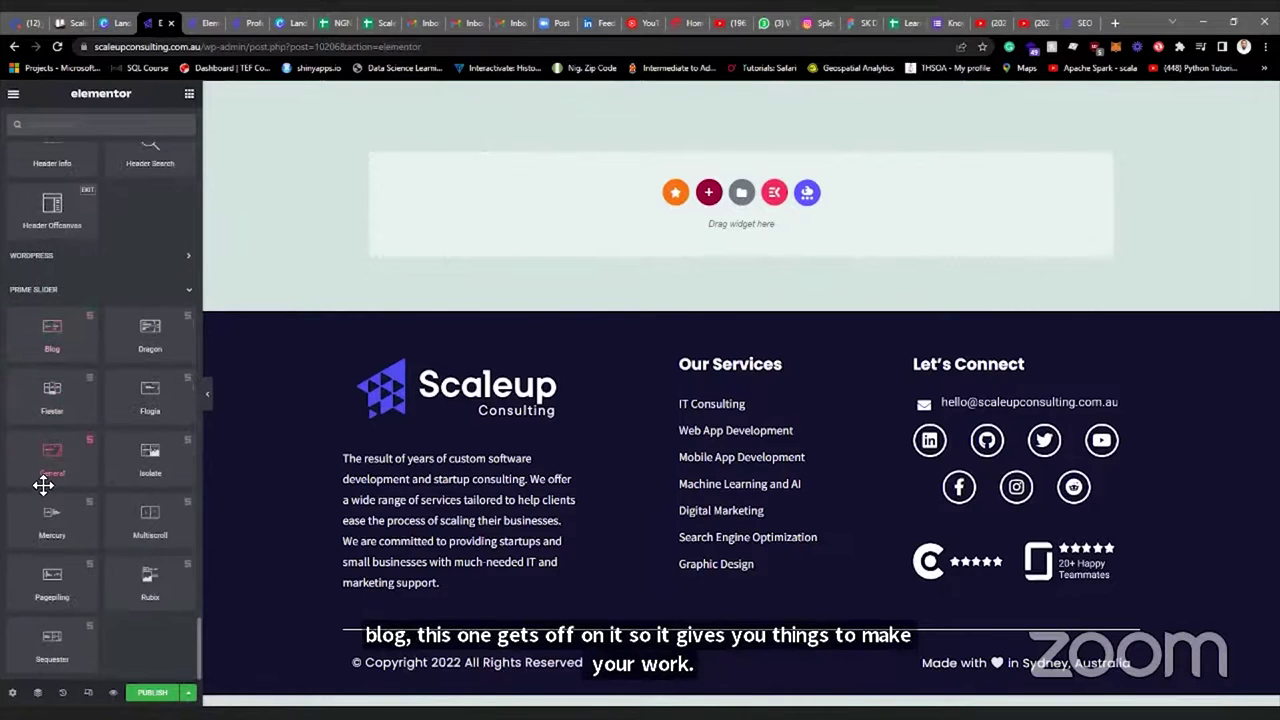
scroll(43, 484, "up", 20)
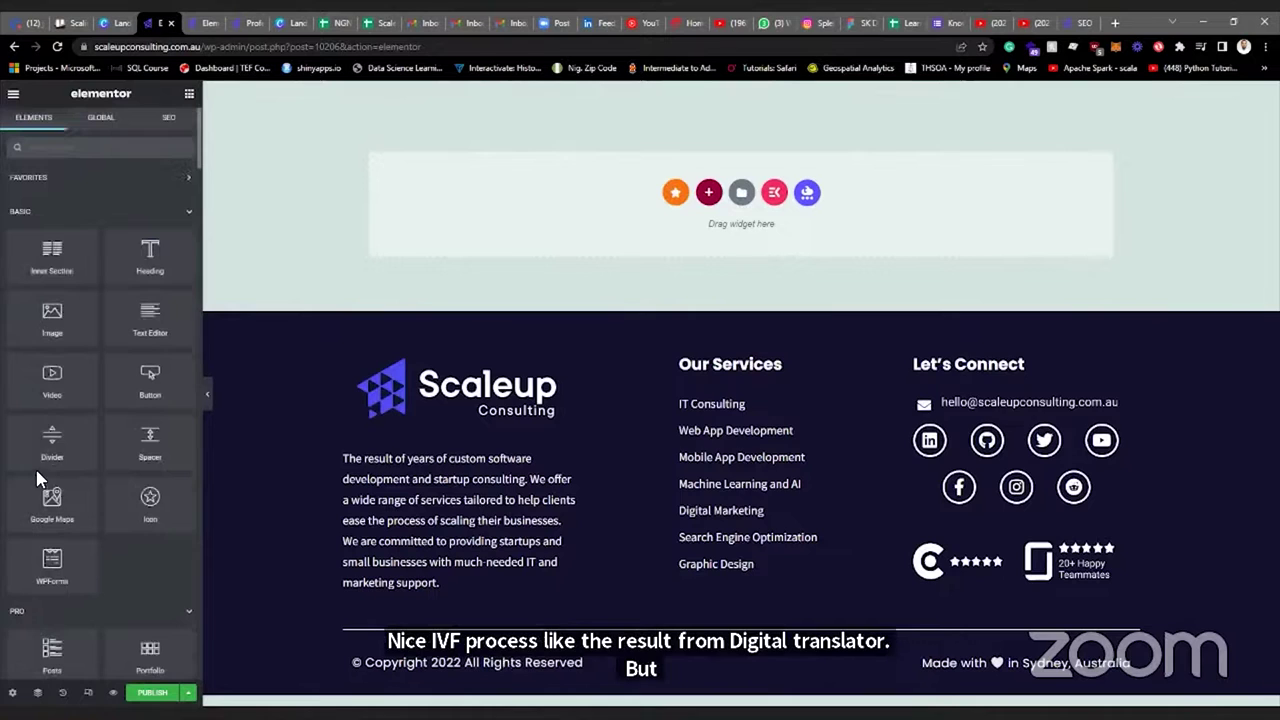
scroll(35, 348, "down", 5)
scroll(35, 348, "down", 8)
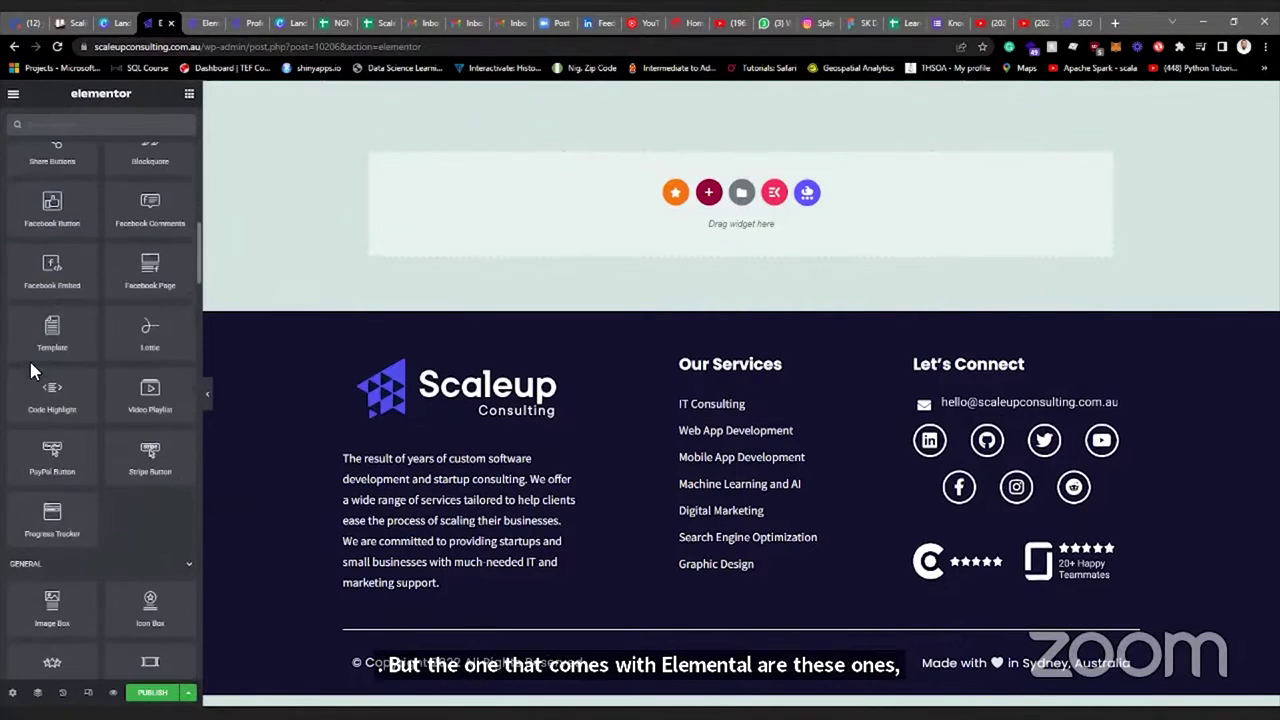
scroll(30, 371, "down", 2)
scroll(65, 540, "down", 6)
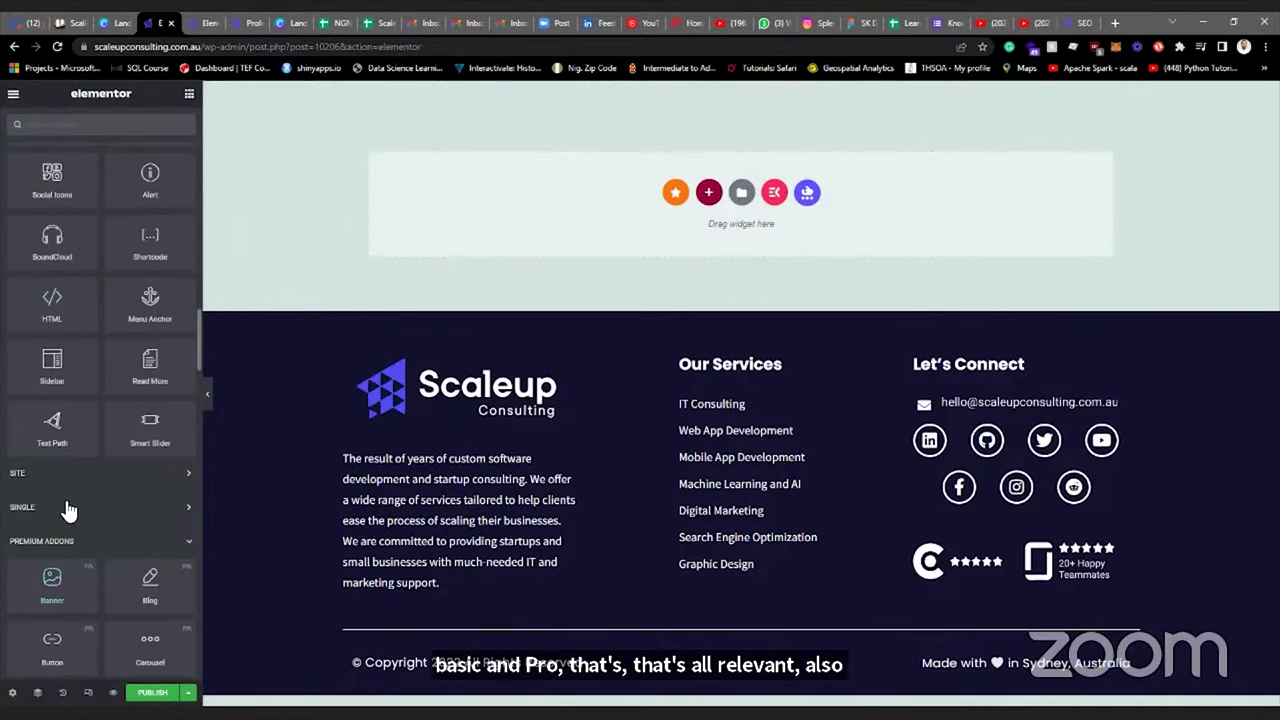
left_click(171, 474)
left_click(69, 486)
scroll(97, 430, "up", 15)
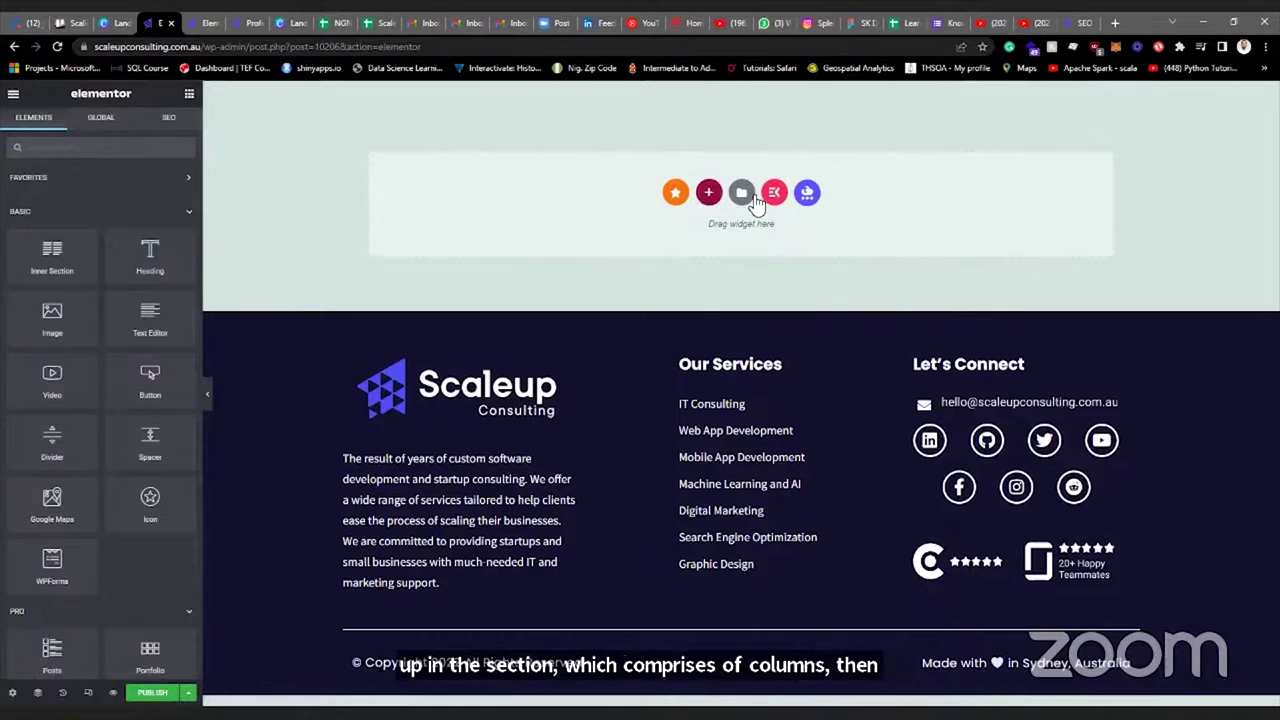
Browse the Premium Templates collection for the free and Pro designs, and close it.
left_click(676, 193)
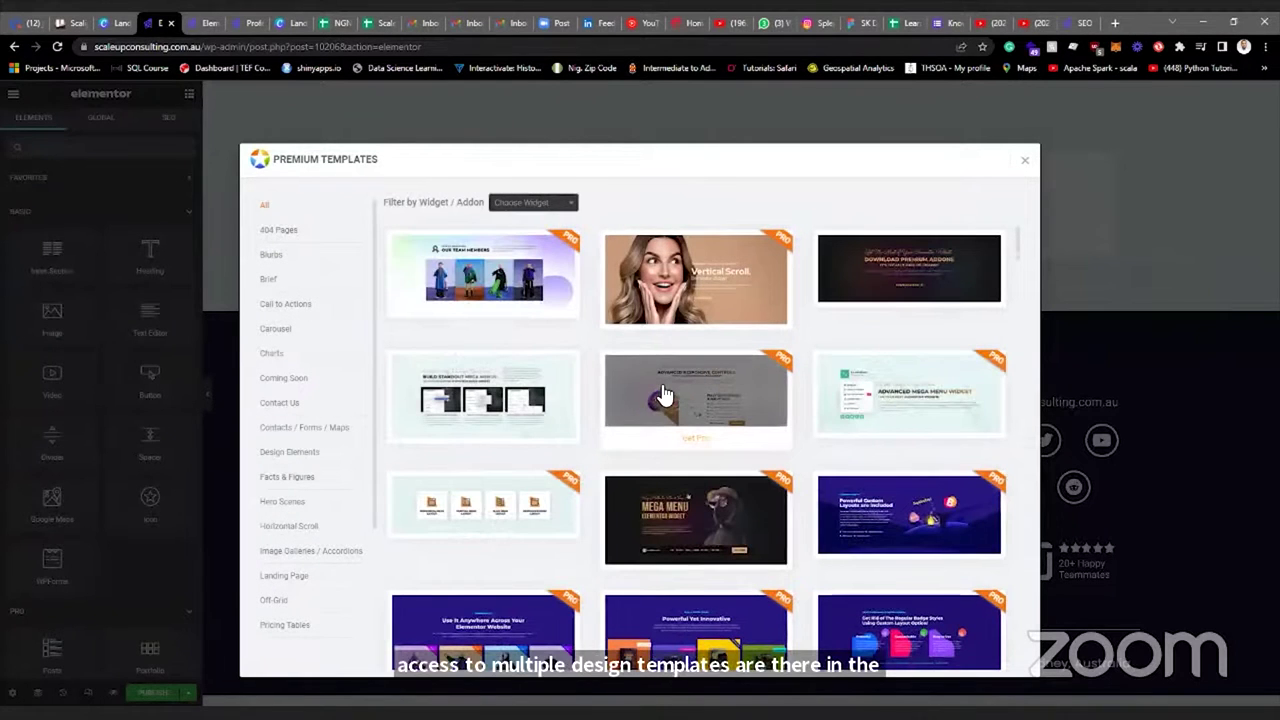
mouse_move(492, 407)
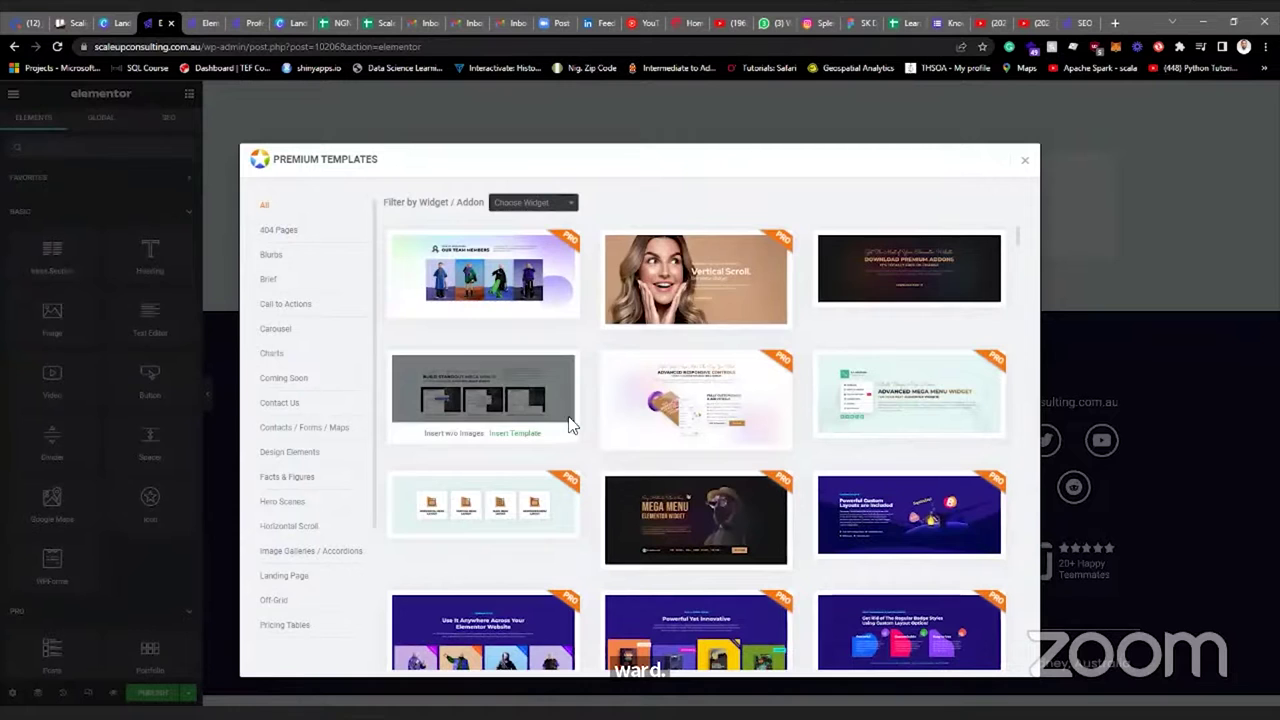
scroll(710, 393, "down", 10)
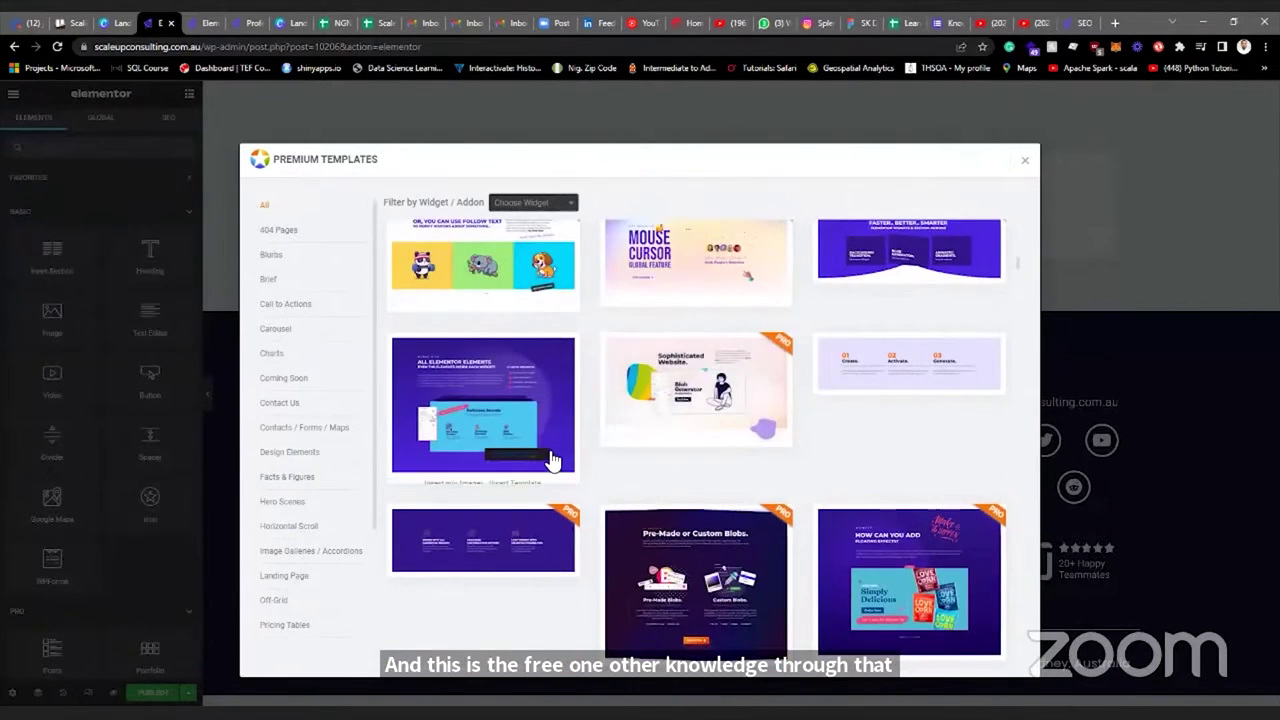
scroll(677, 466, "down", 2)
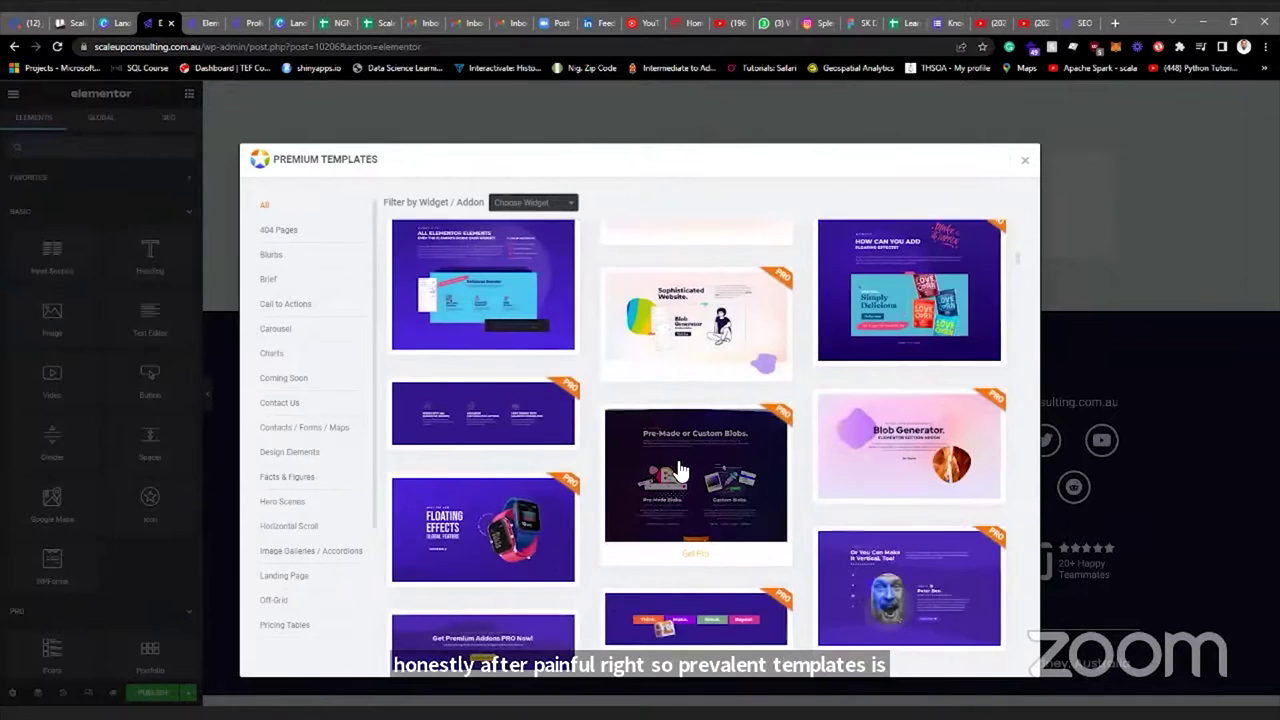
scroll(678, 468, "down", 8)
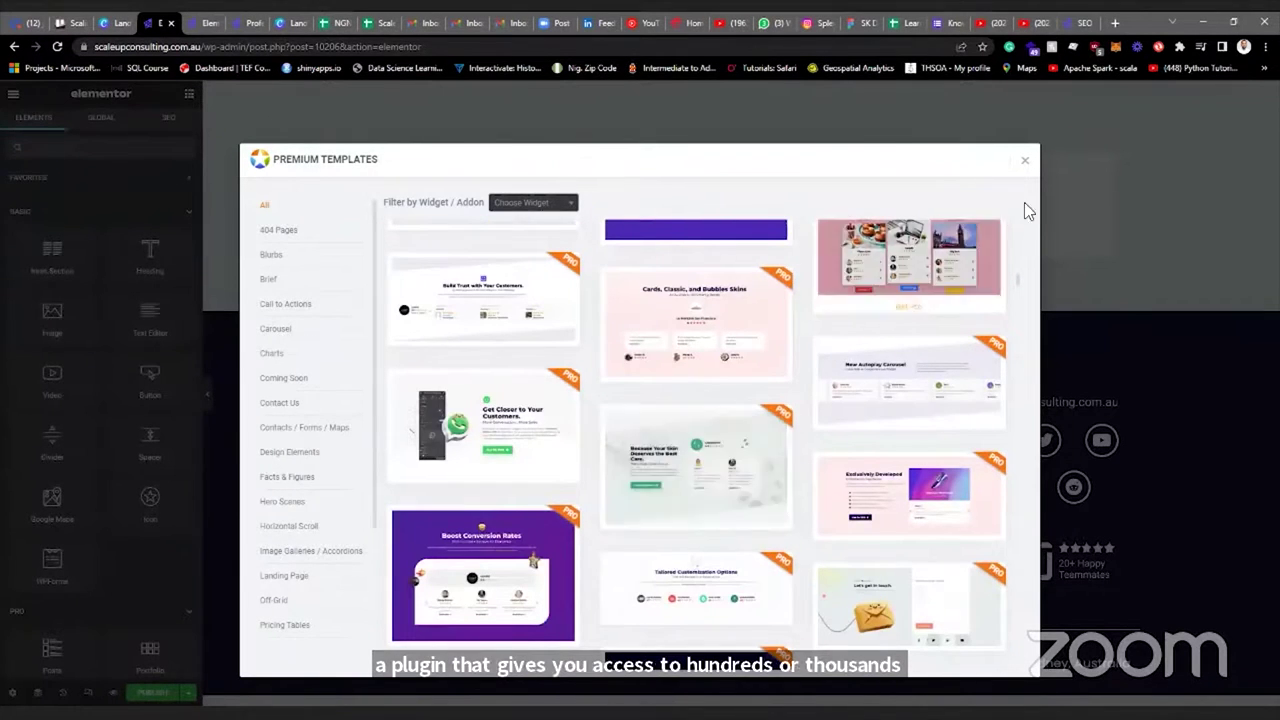
left_click(1027, 162)
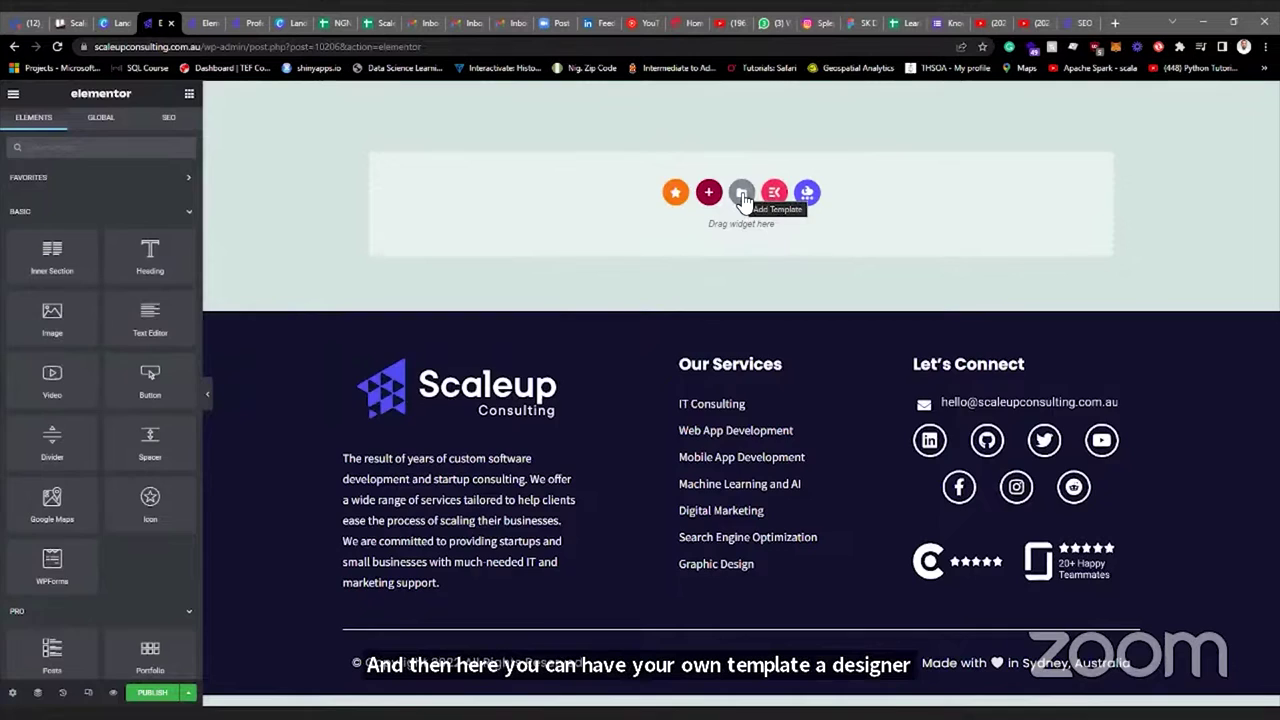
Examine the saved templates and the template import option in the Elementor library, and close the library.
left_click(741, 192)
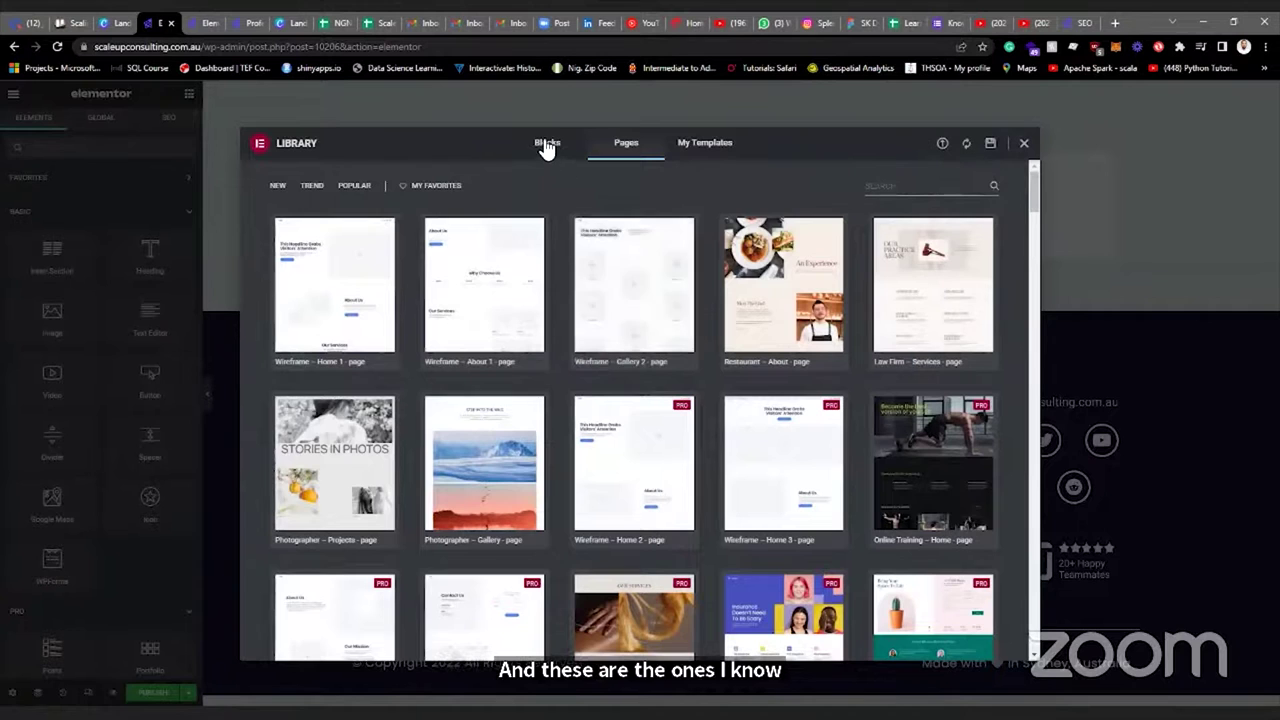
left_click(725, 153)
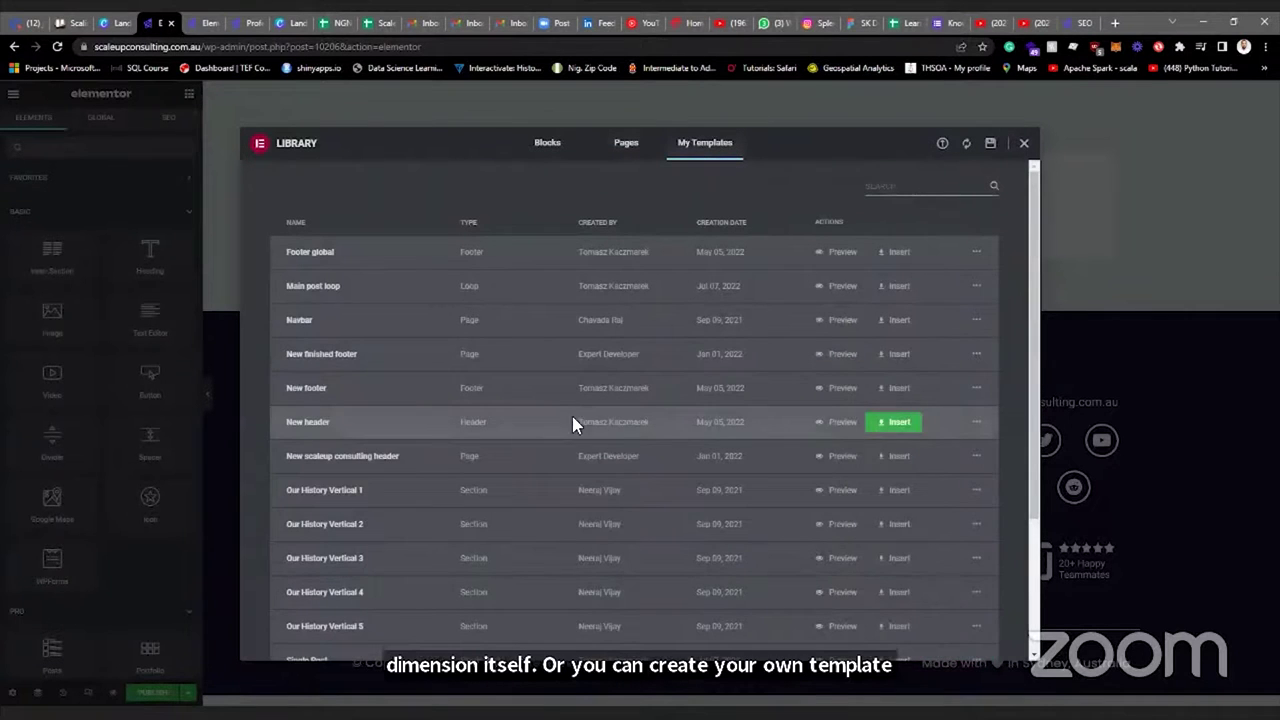
scroll(786, 305, "down", 3)
scroll(740, 315, "up", 3)
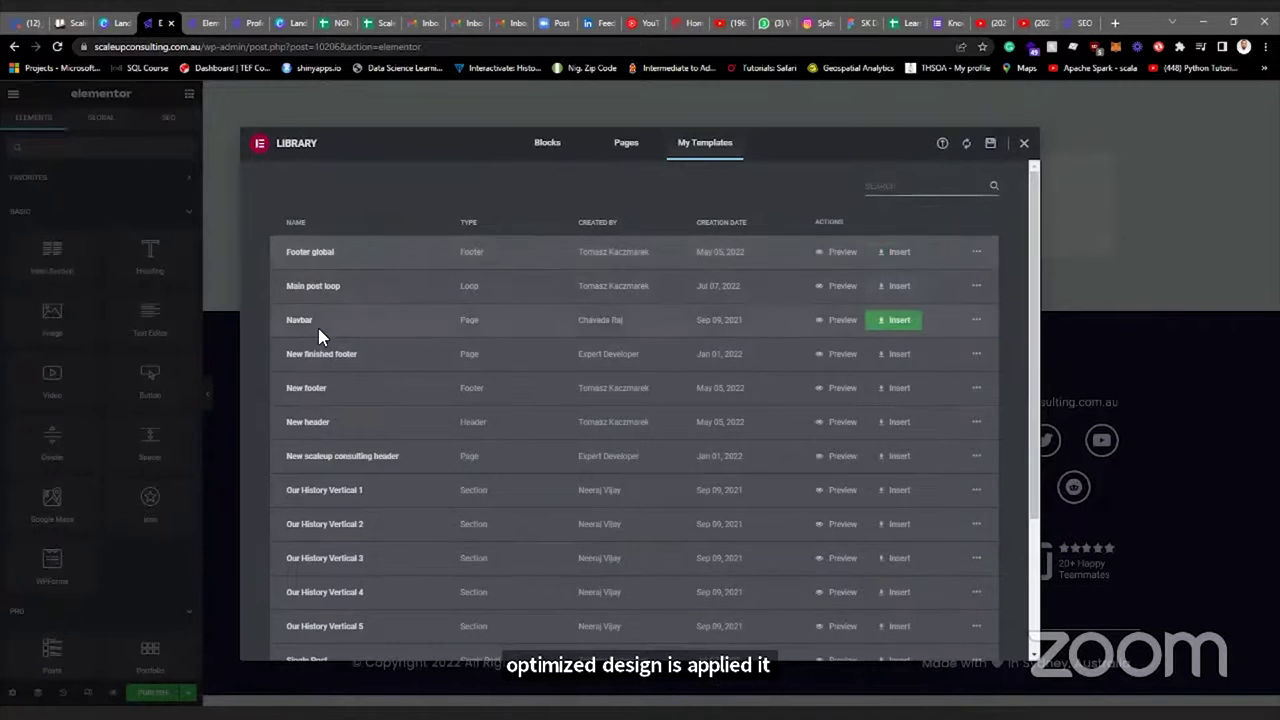
scroll(314, 342, "down", 2)
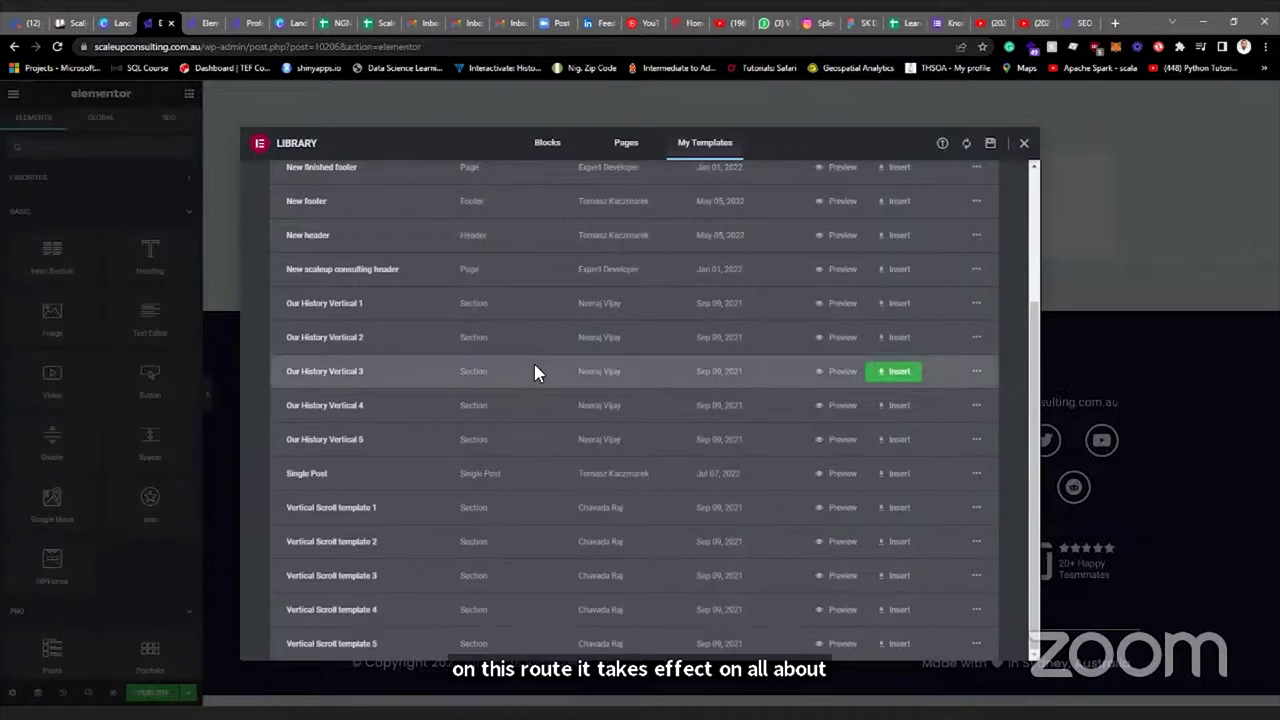
scroll(534, 369, "up", 3)
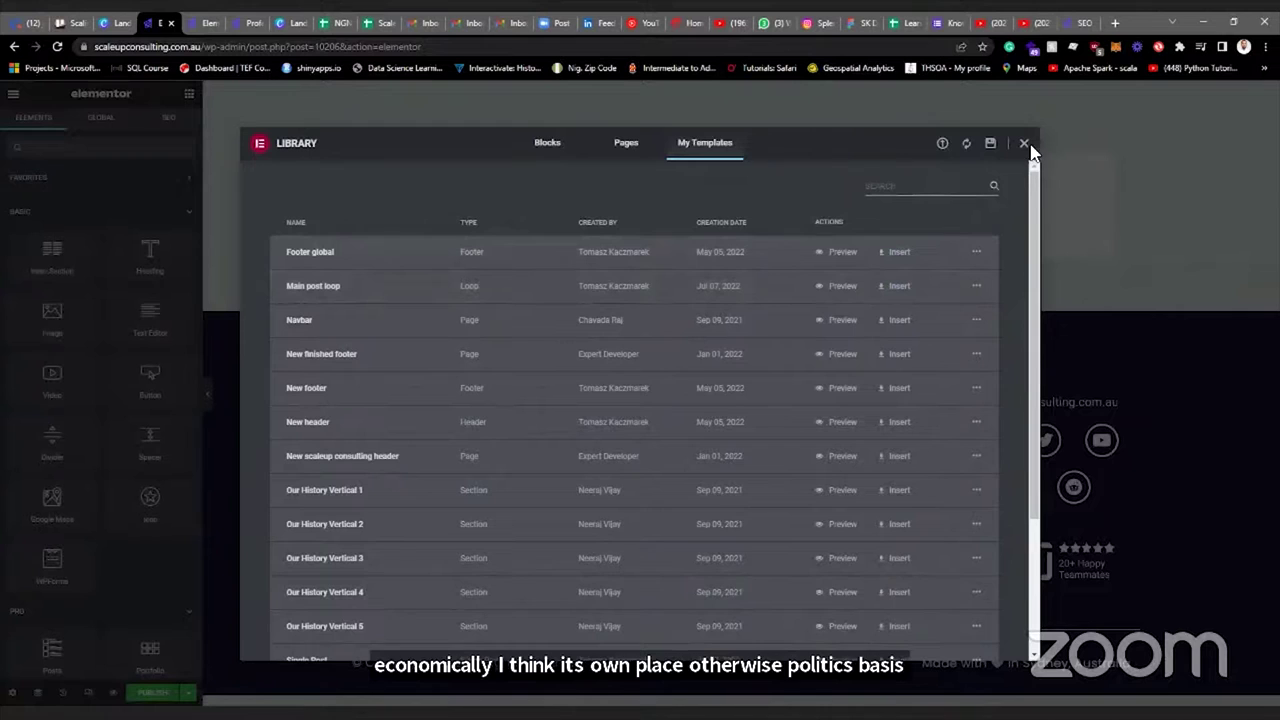
left_click(943, 146)
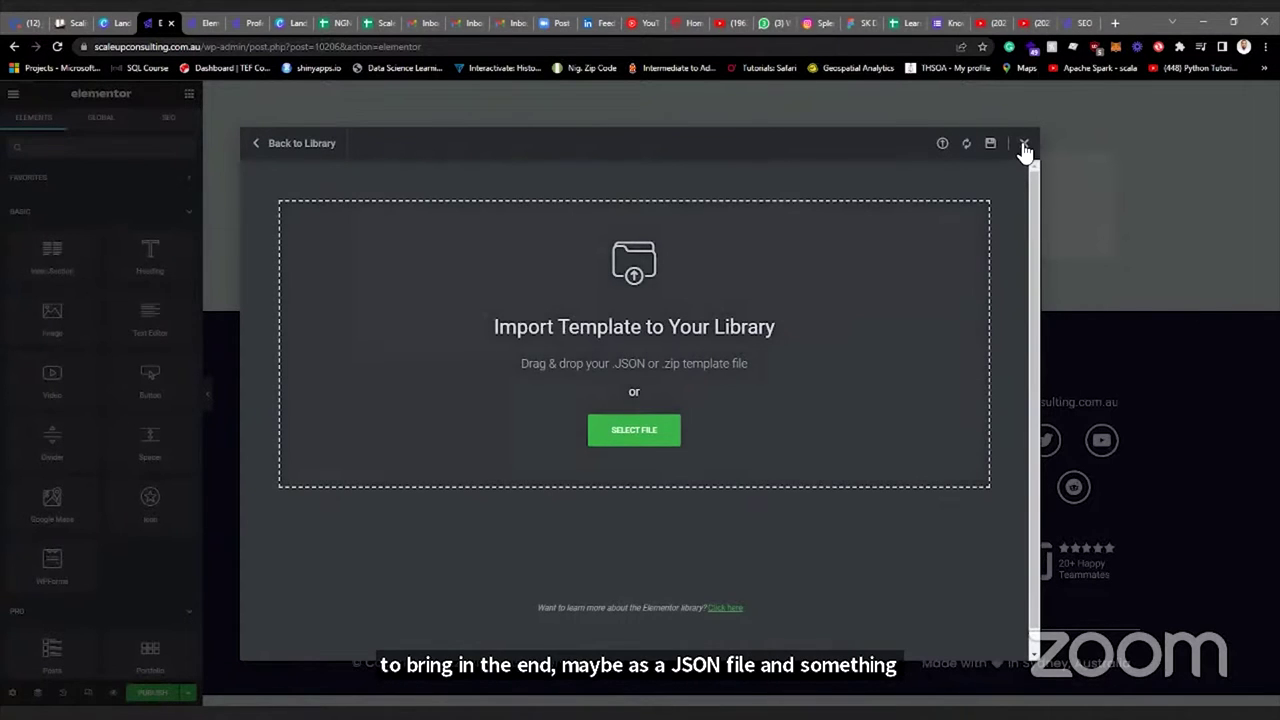
left_click(1024, 146)
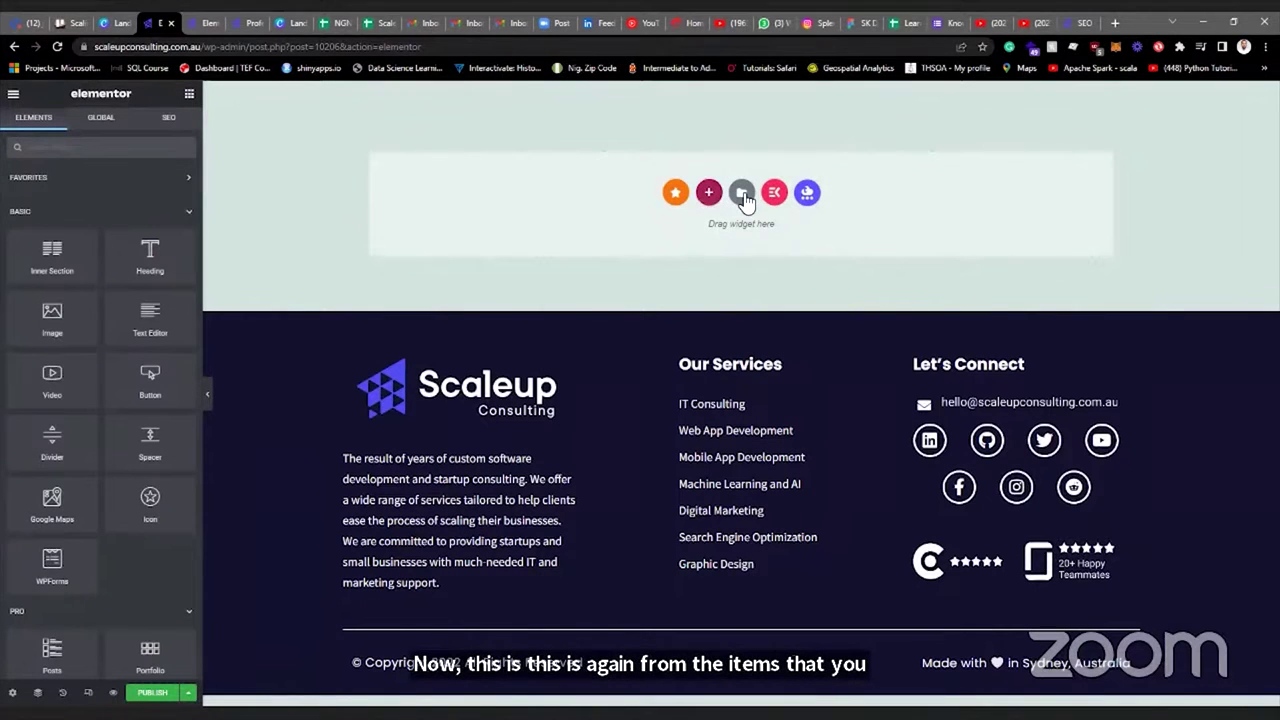
Add a new section with a single-column structure to the HOME page.
left_click(707, 192)
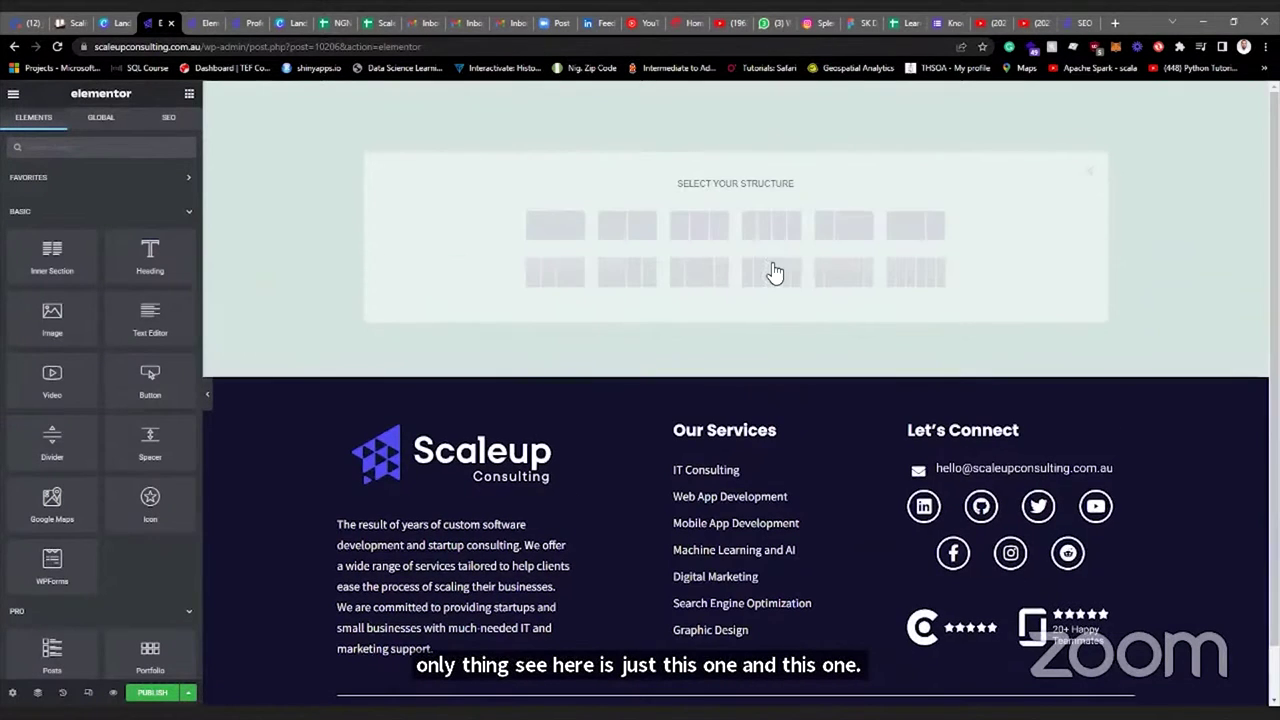
left_click(585, 234)
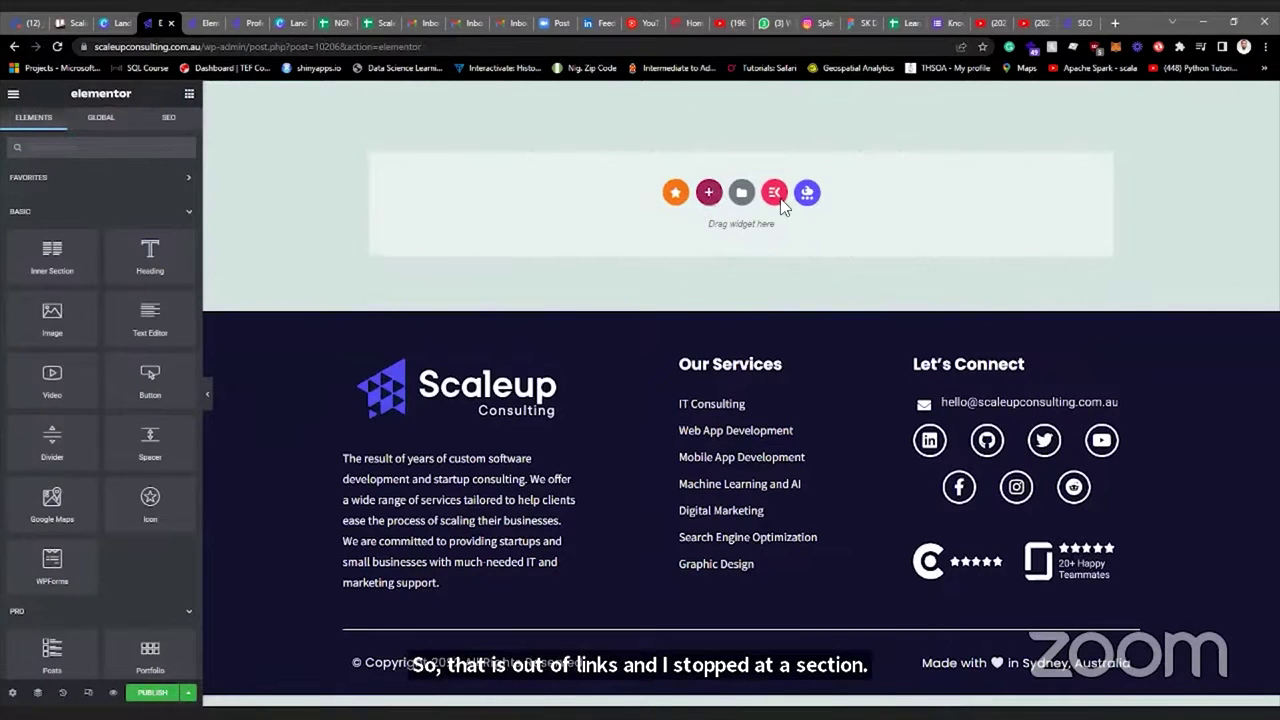
left_click(708, 193)
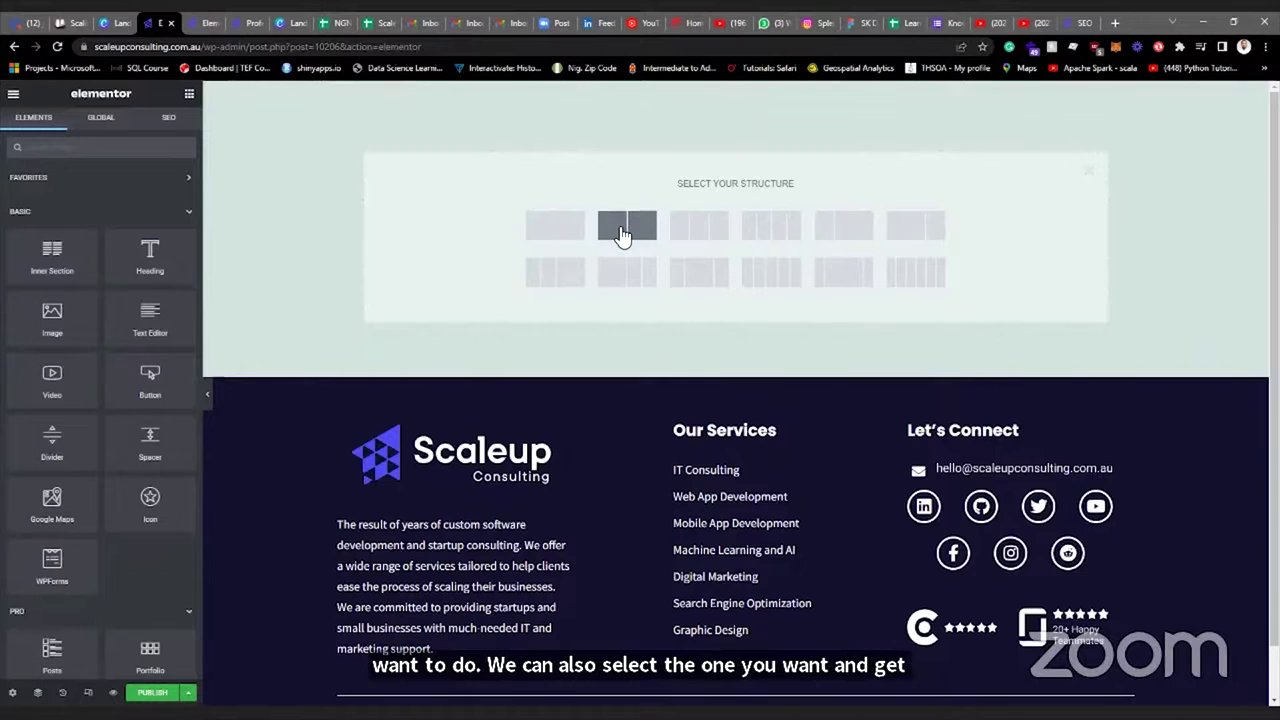
left_click(565, 240)
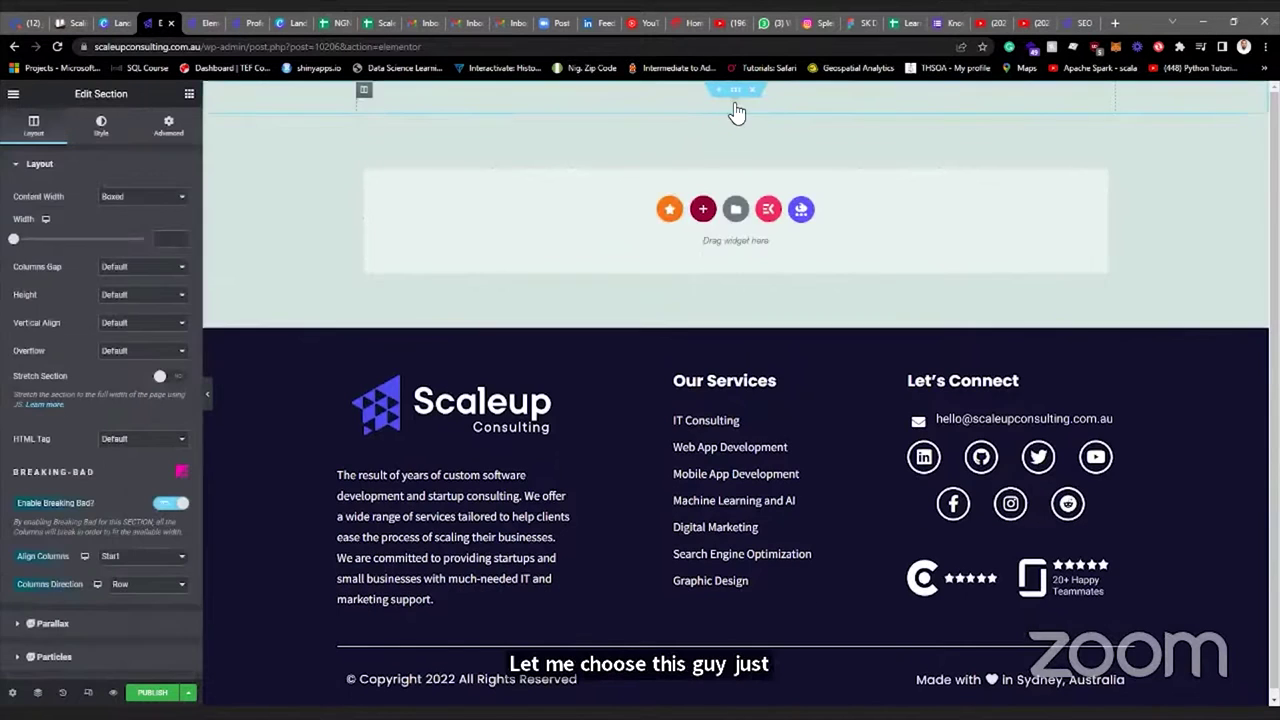
Examine the layout settings of the new section and of its column.
left_click(364, 93)
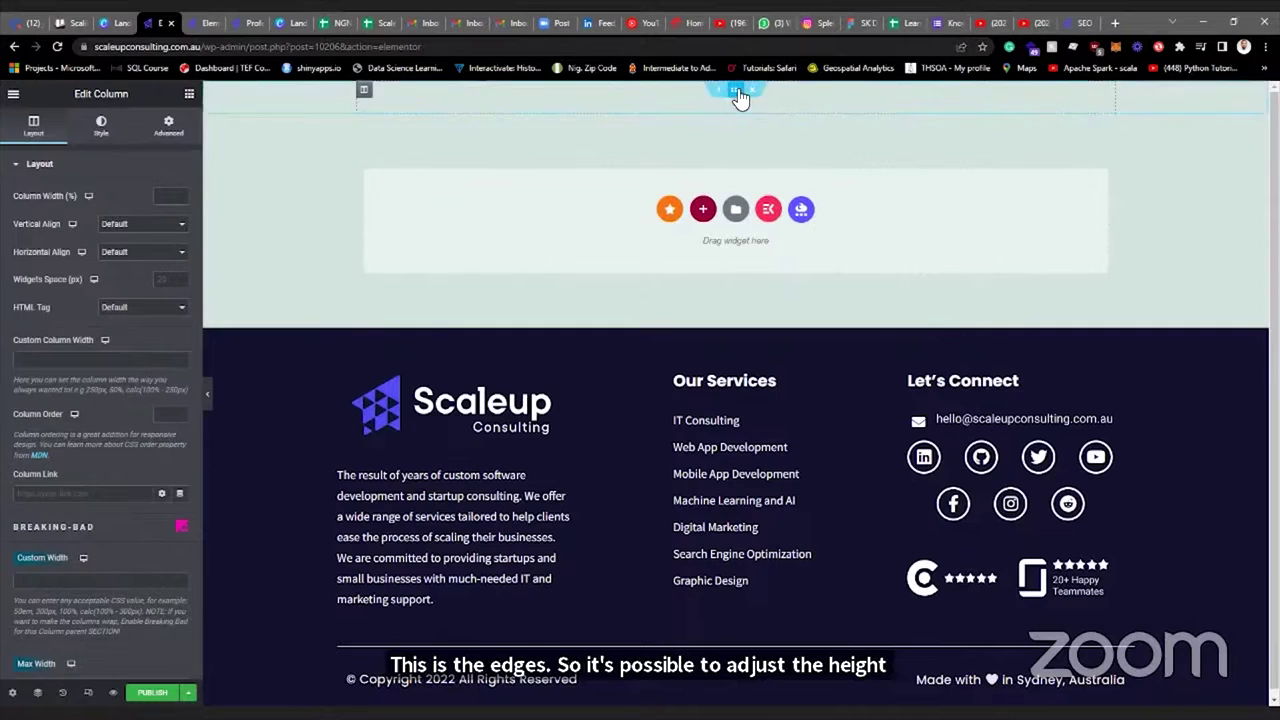
left_click(736, 92)
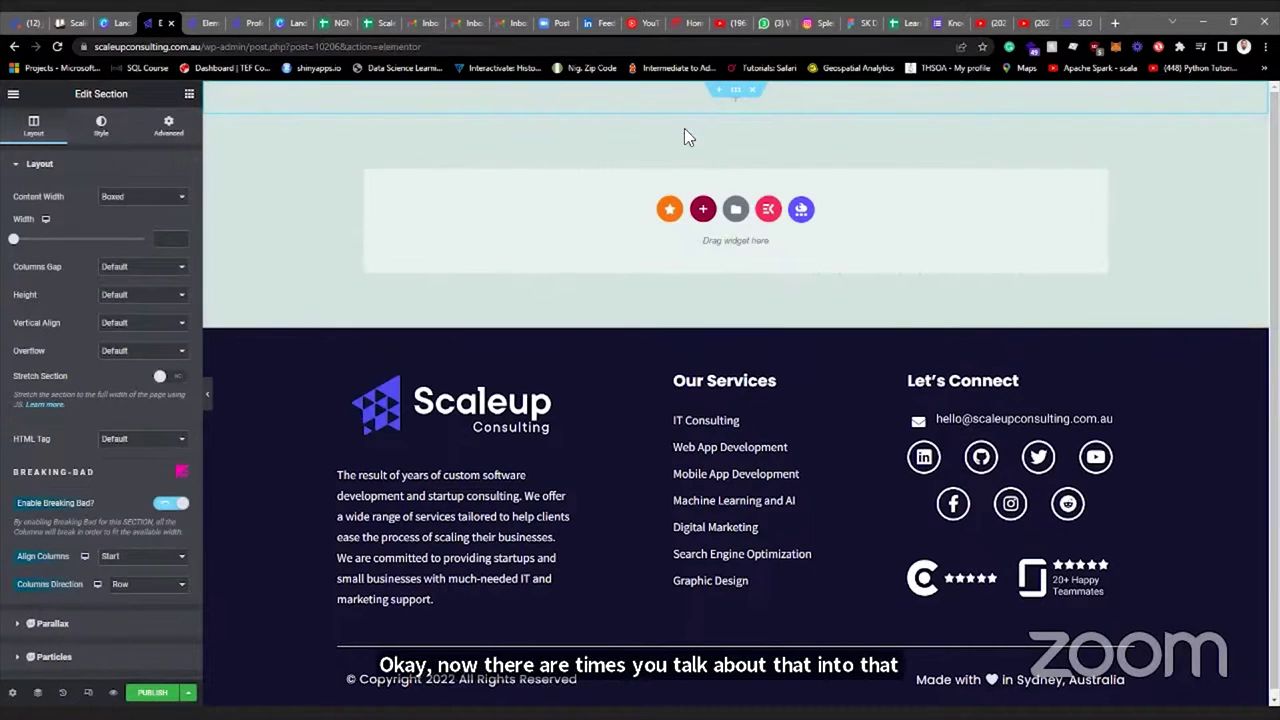
left_click(189, 95)
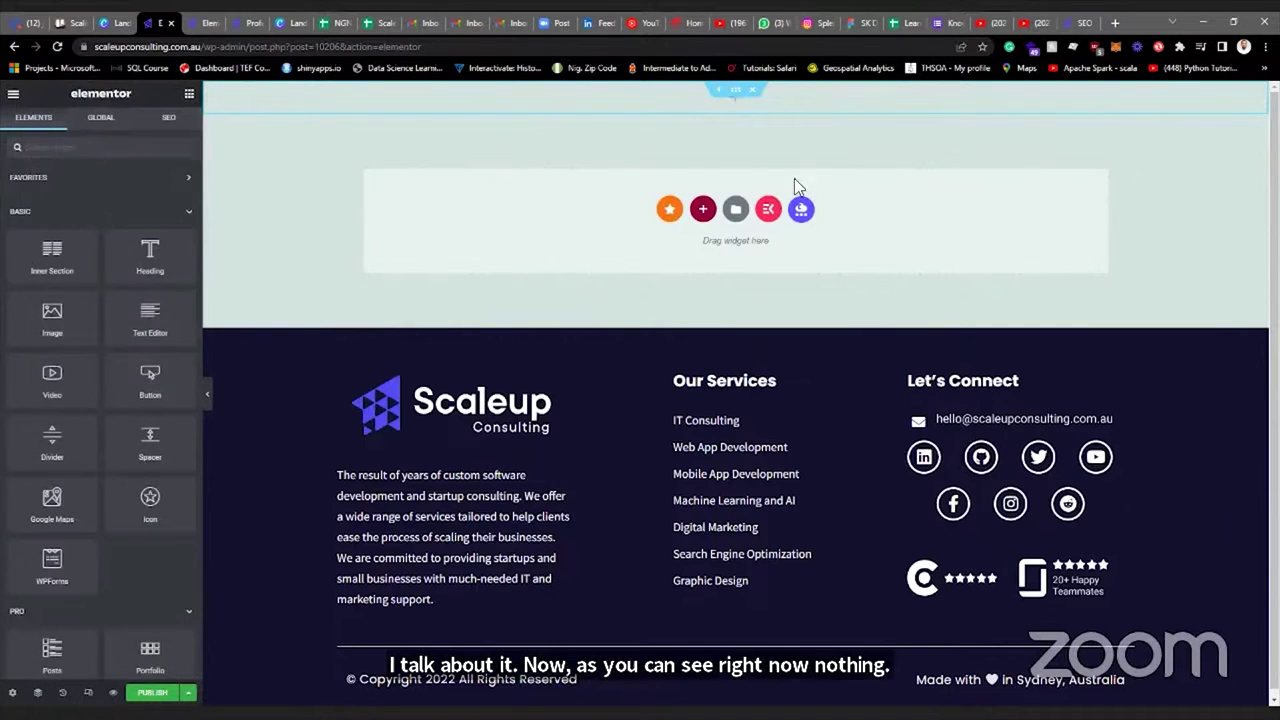
left_click(736, 95)
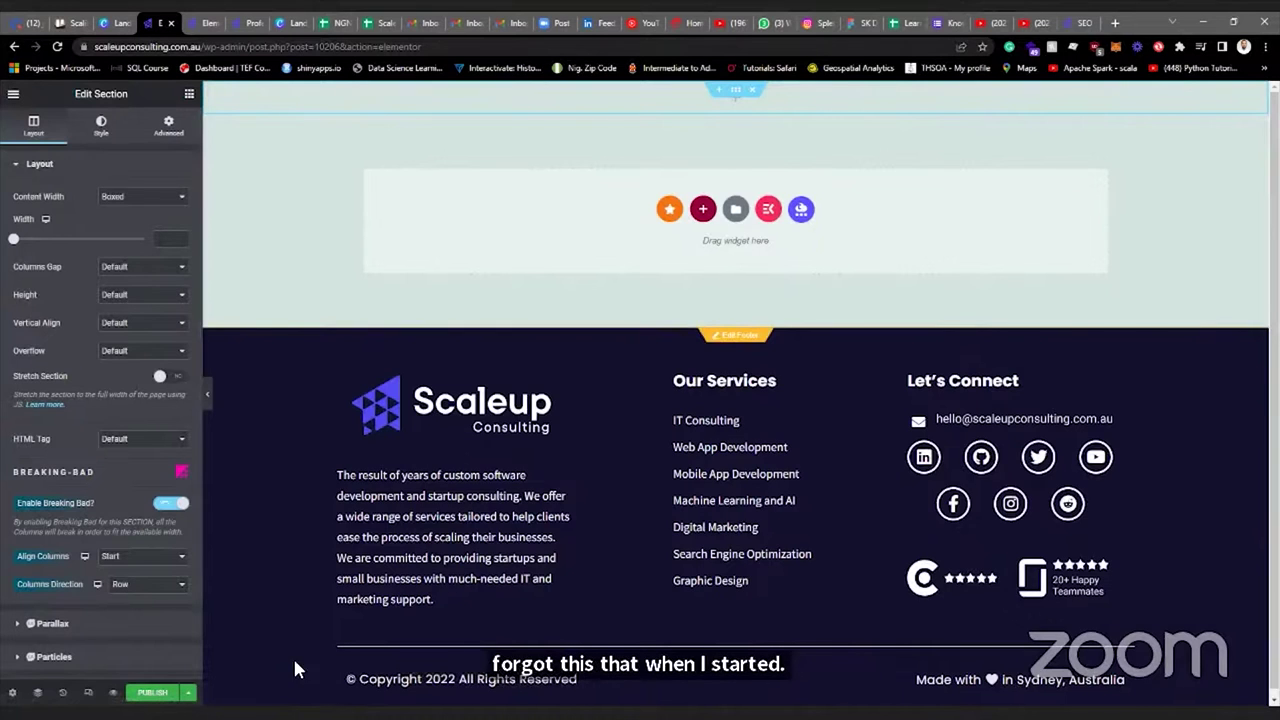
Set the HOME page's layout to Elementor Canvas in the page settings.
left_click(12, 692)
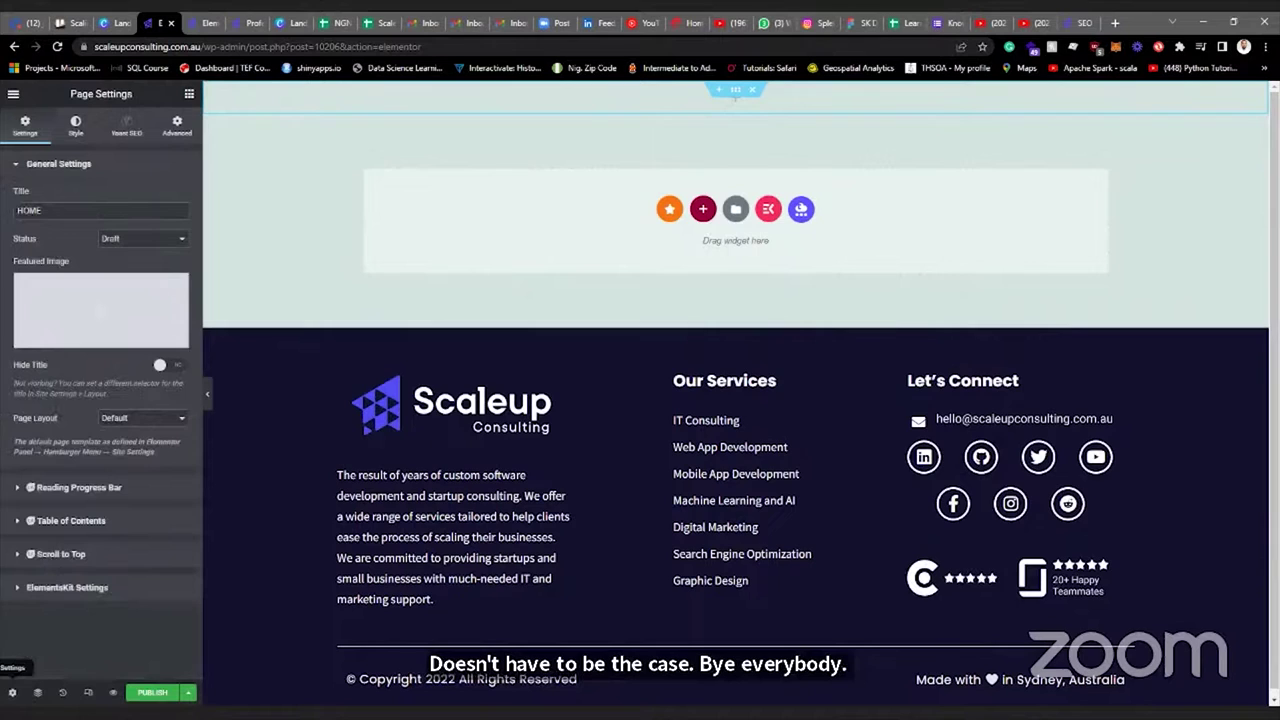
left_click(140, 418)
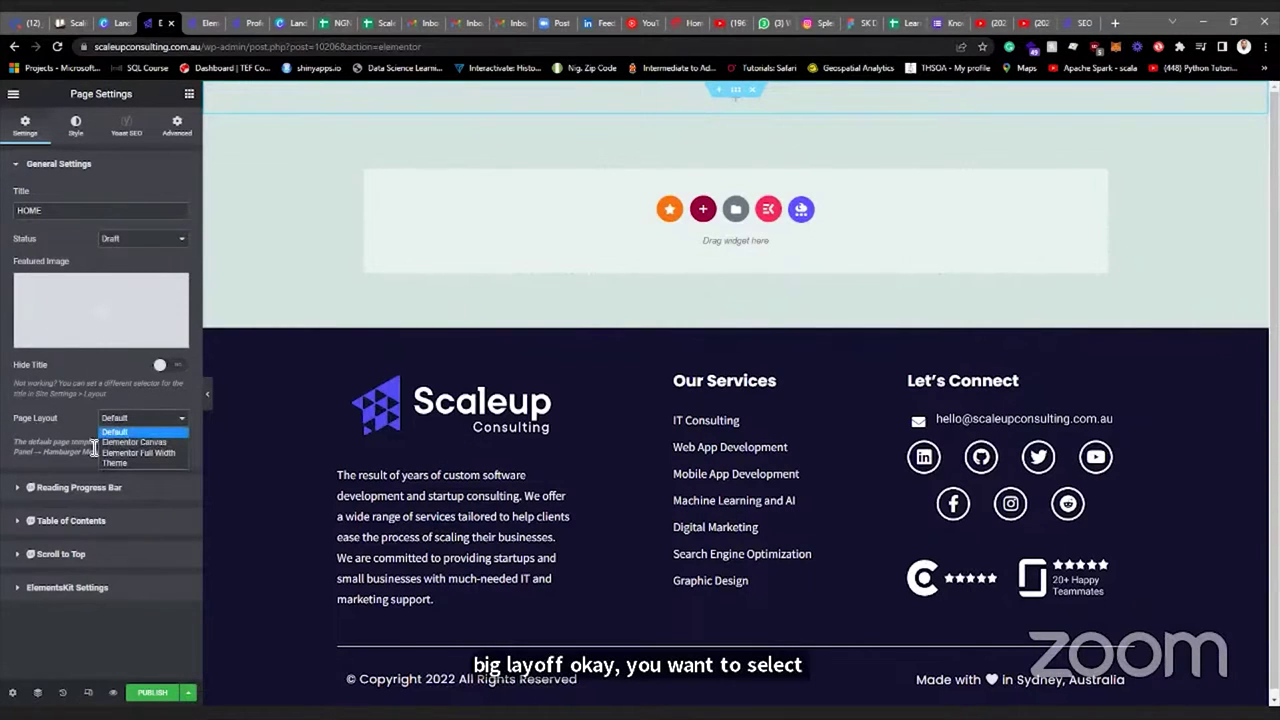
left_click(135, 442)
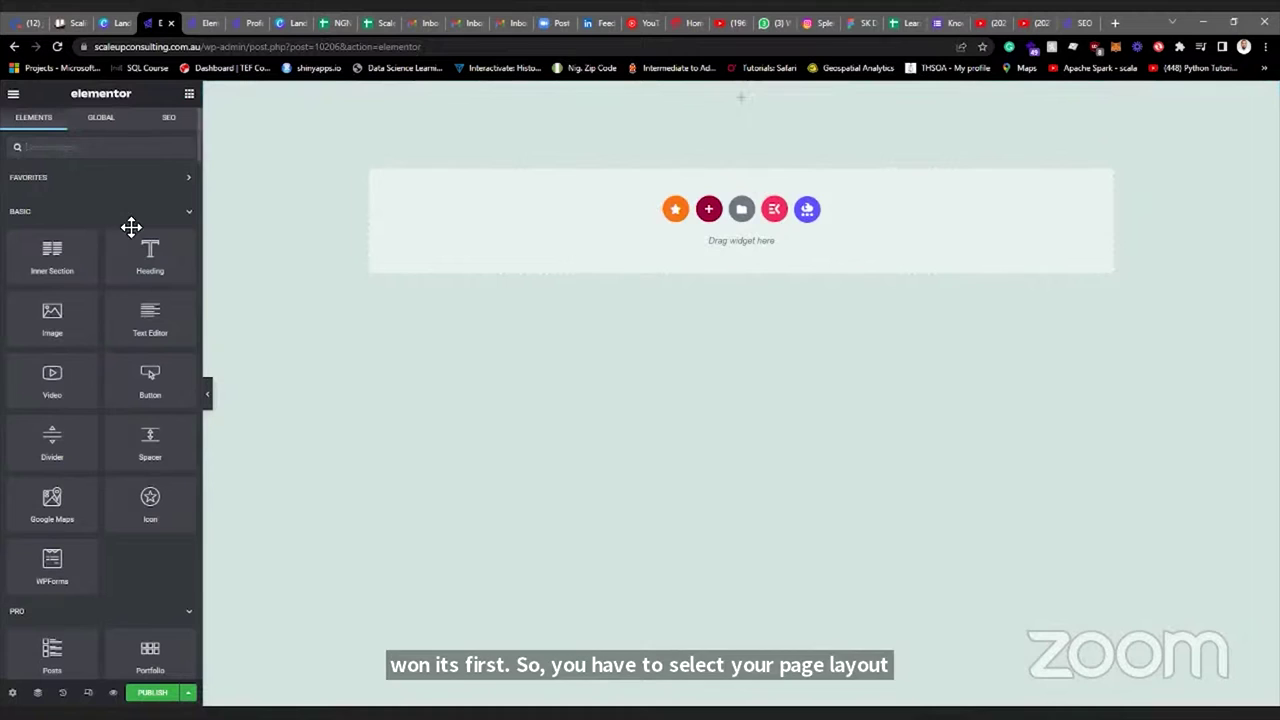
Insert the saved "Footer global" template from the library into the page.
left_click(709, 209)
key("Escape")
left_click(741, 209)
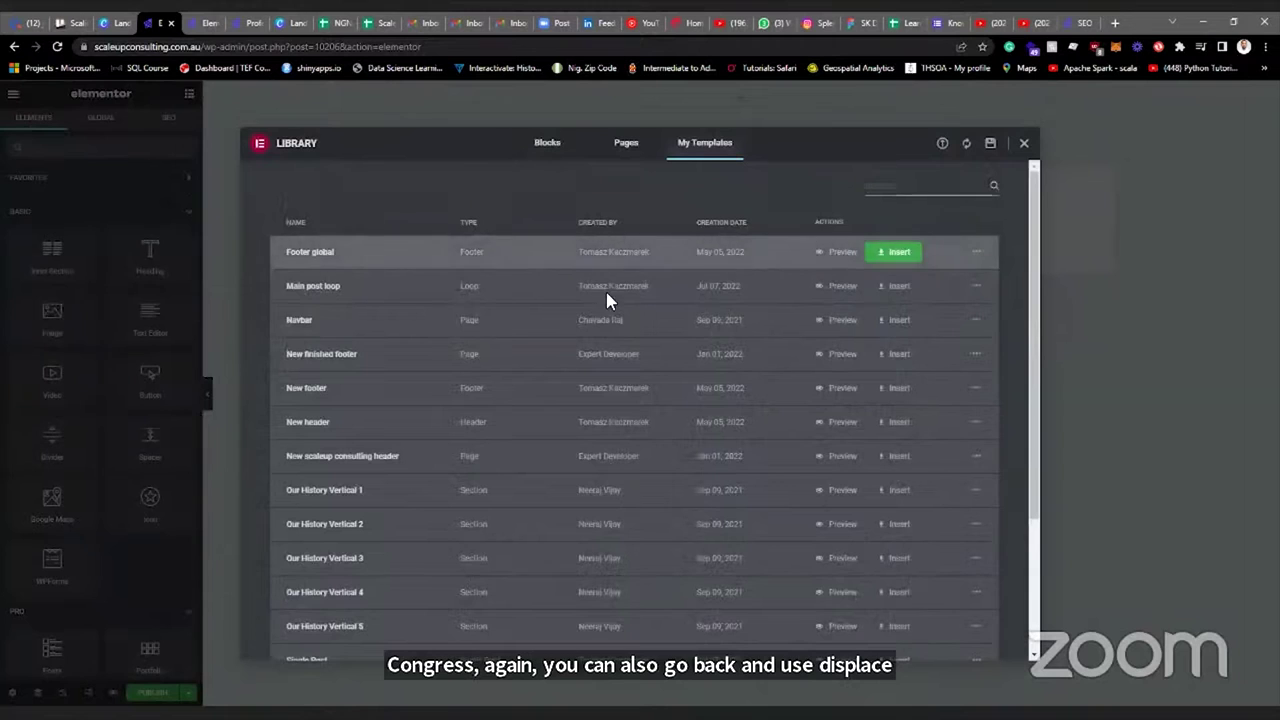
left_click(897, 256)
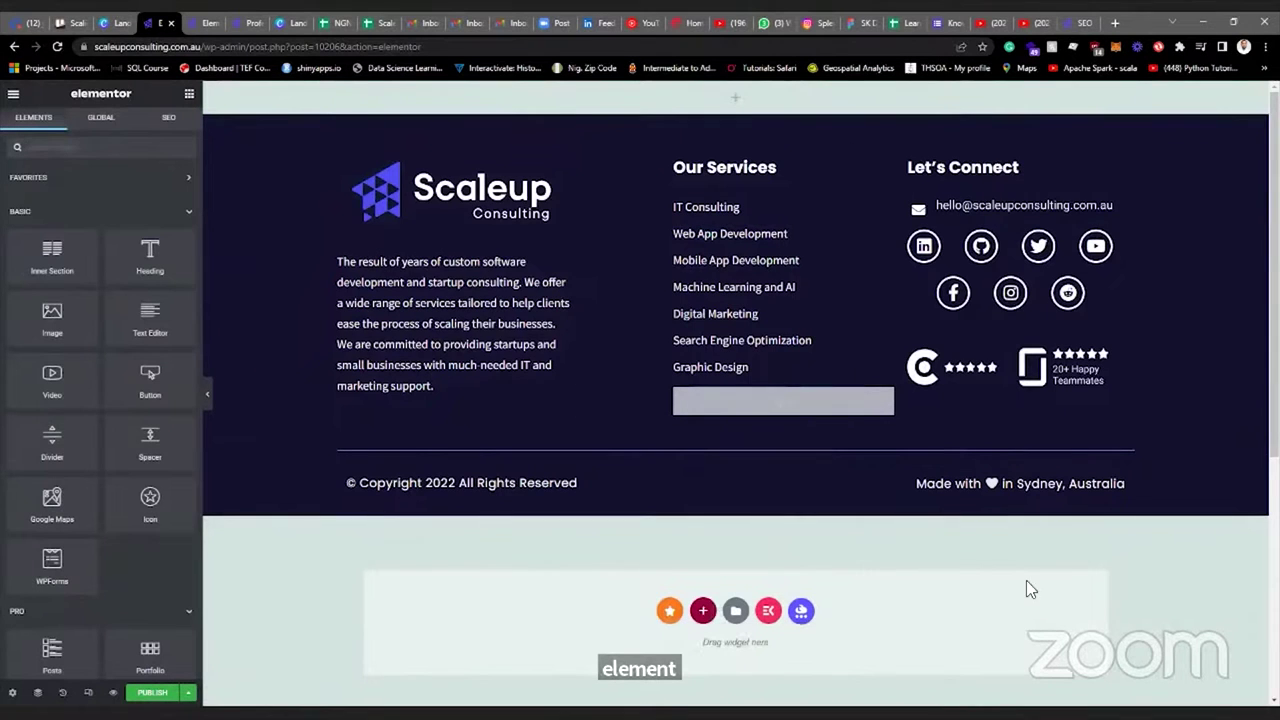
Compare the inserted footer with the site's own footer and remove the inserted footer sections.
scroll(718, 114, "up", 2)
scroll(748, 208, "down", 1)
scroll(748, 208, "up", 4)
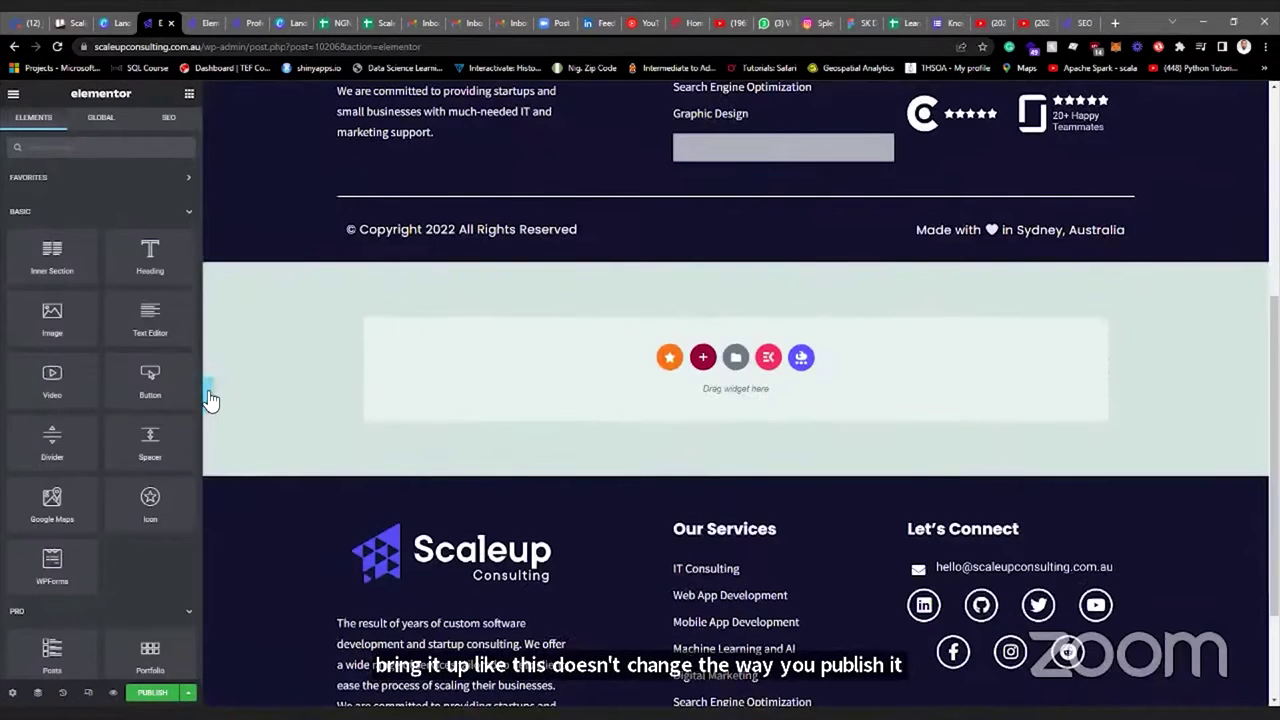
scroll(760, 345, "down", 2)
scroll(748, 340, "up", 7)
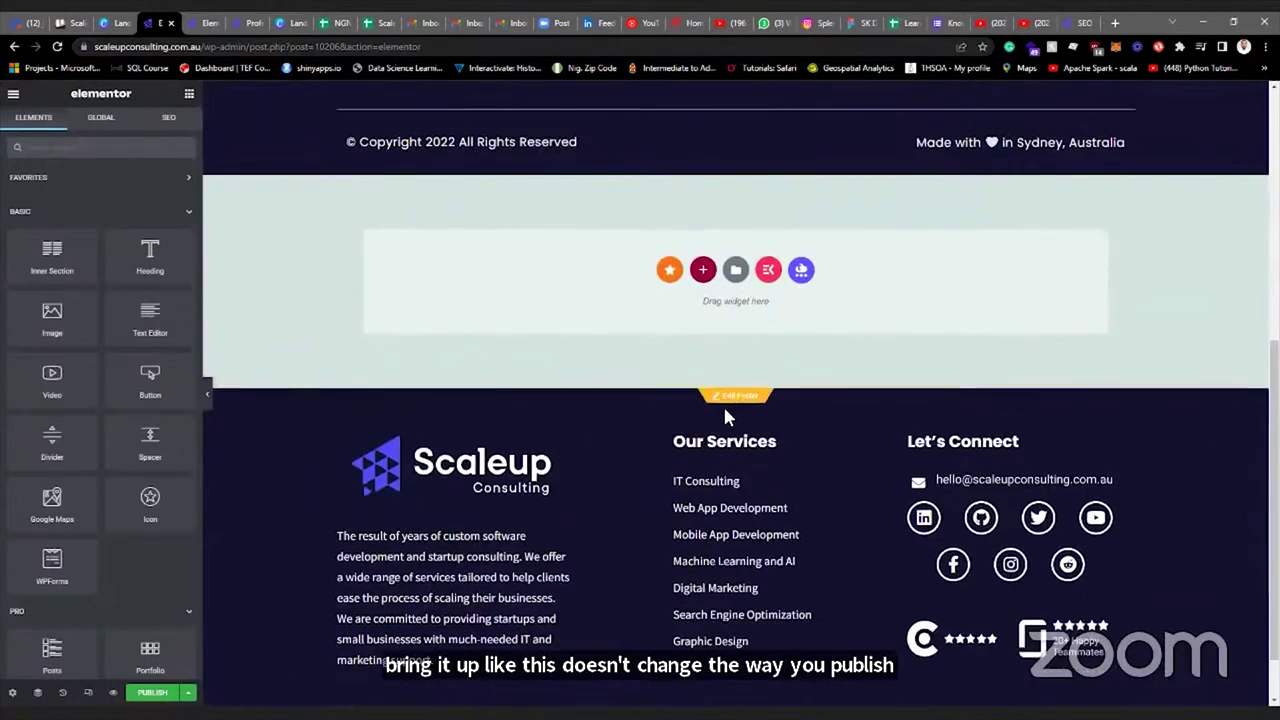
scroll(755, 300, "up", 2)
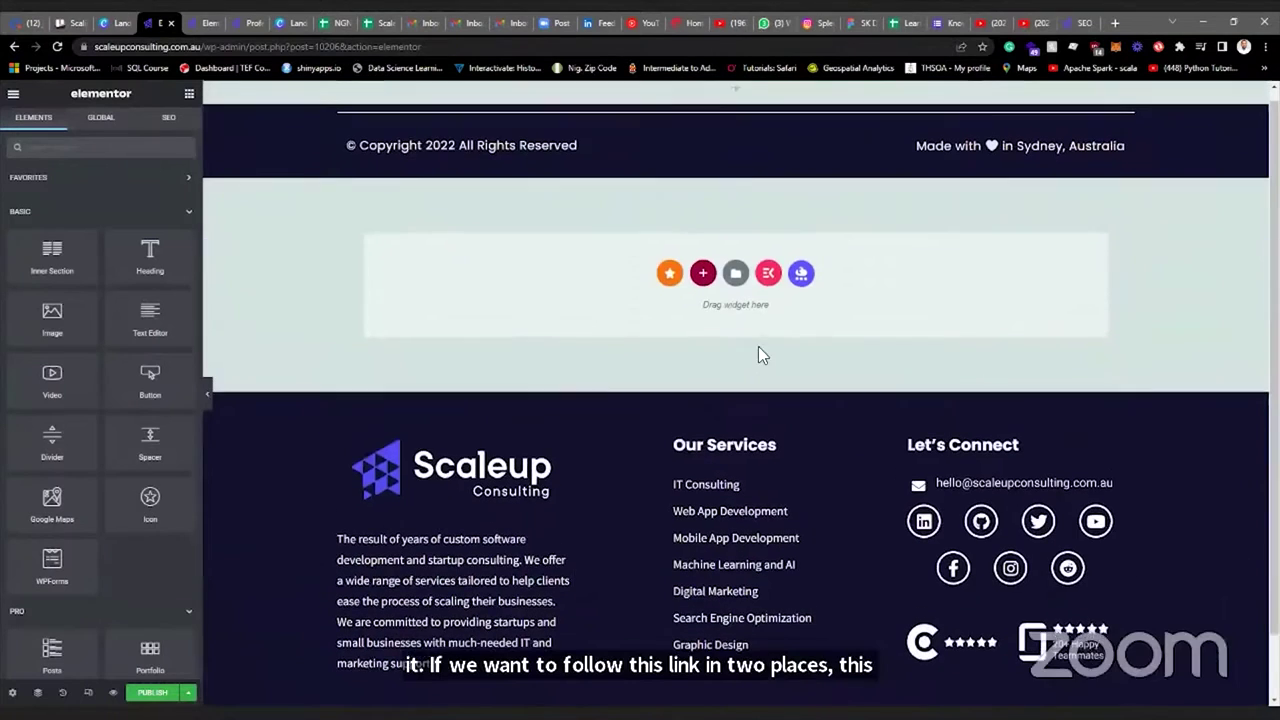
scroll(745, 260, "down", 1)
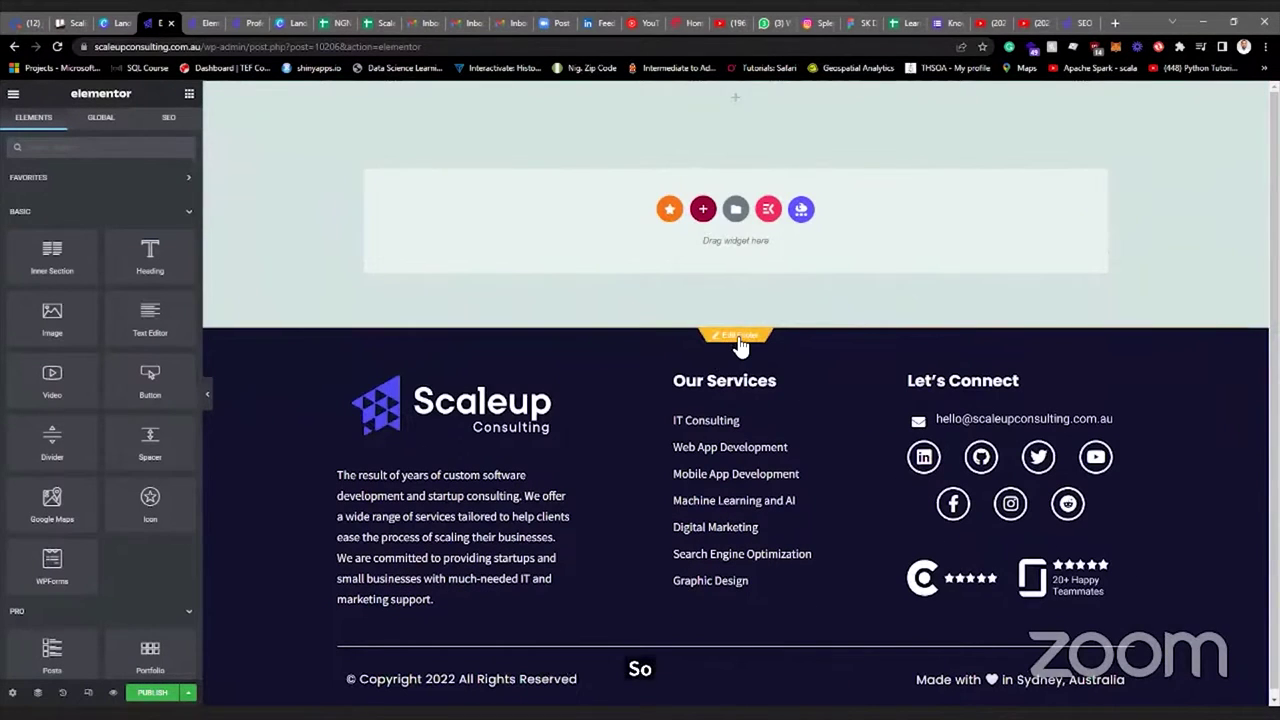
Open the site's global footer for editing, discarding the page's unsaved changes, and look over its sections.
left_click(740, 345)
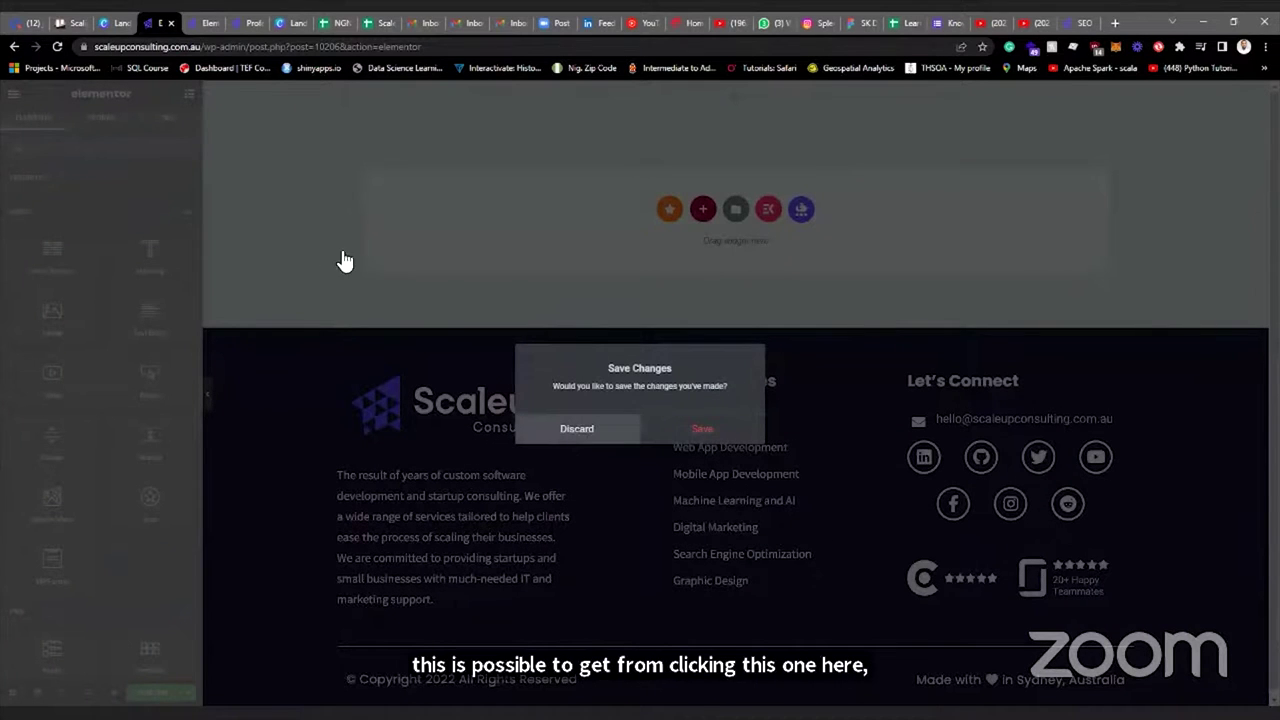
left_click(561, 432)
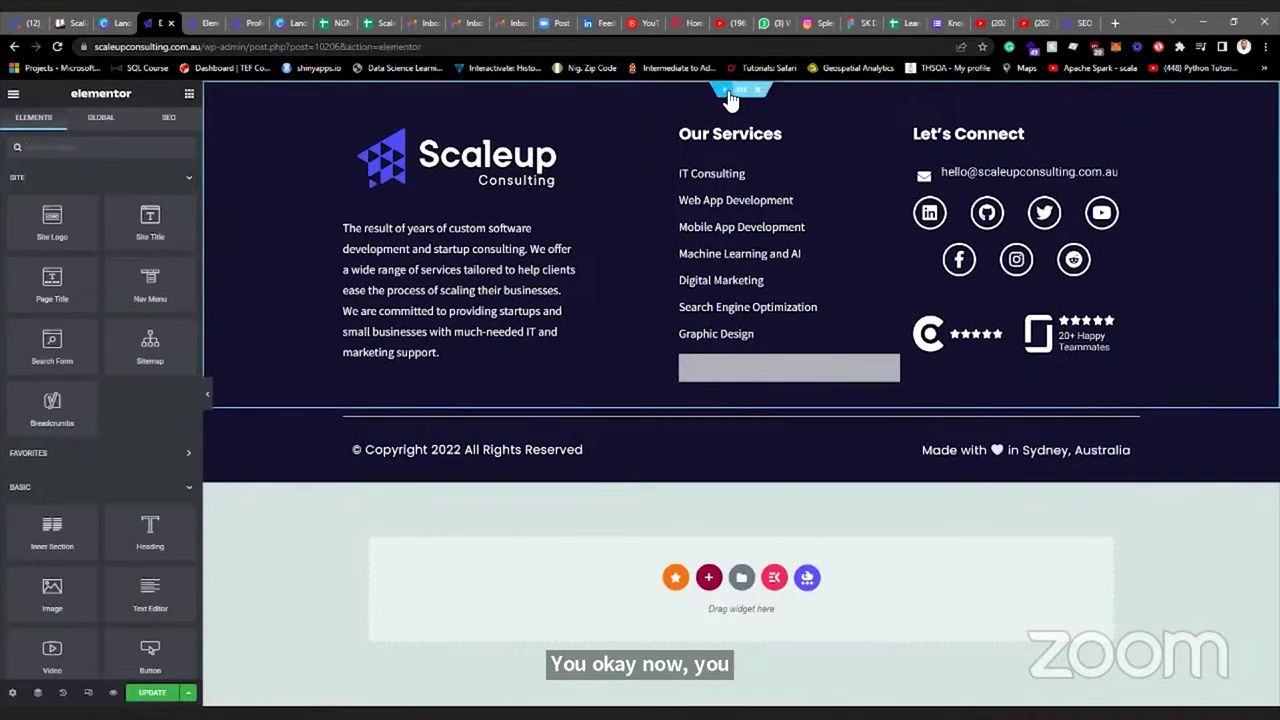
scroll(730, 98, "up", 3)
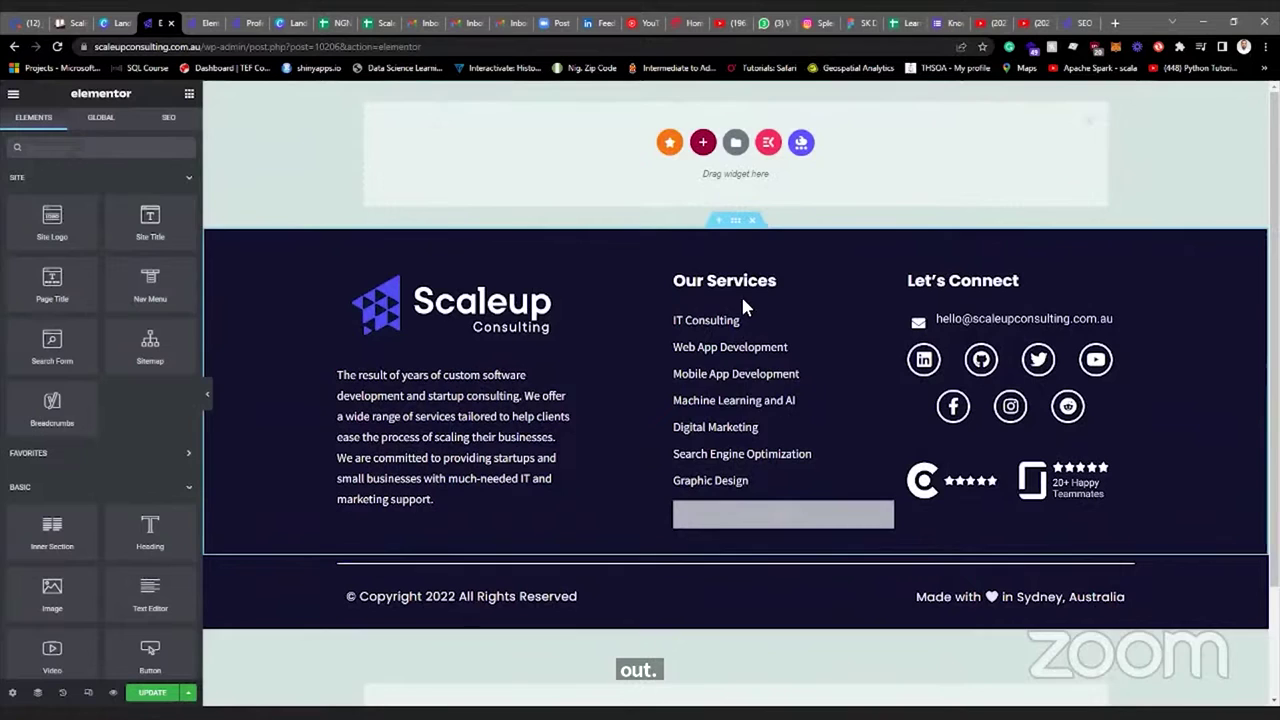
scroll(680, 434, "down", 3)
Replace the footer's existing sections with one empty single-column section and check the general footer settings.
left_click(324, 143)
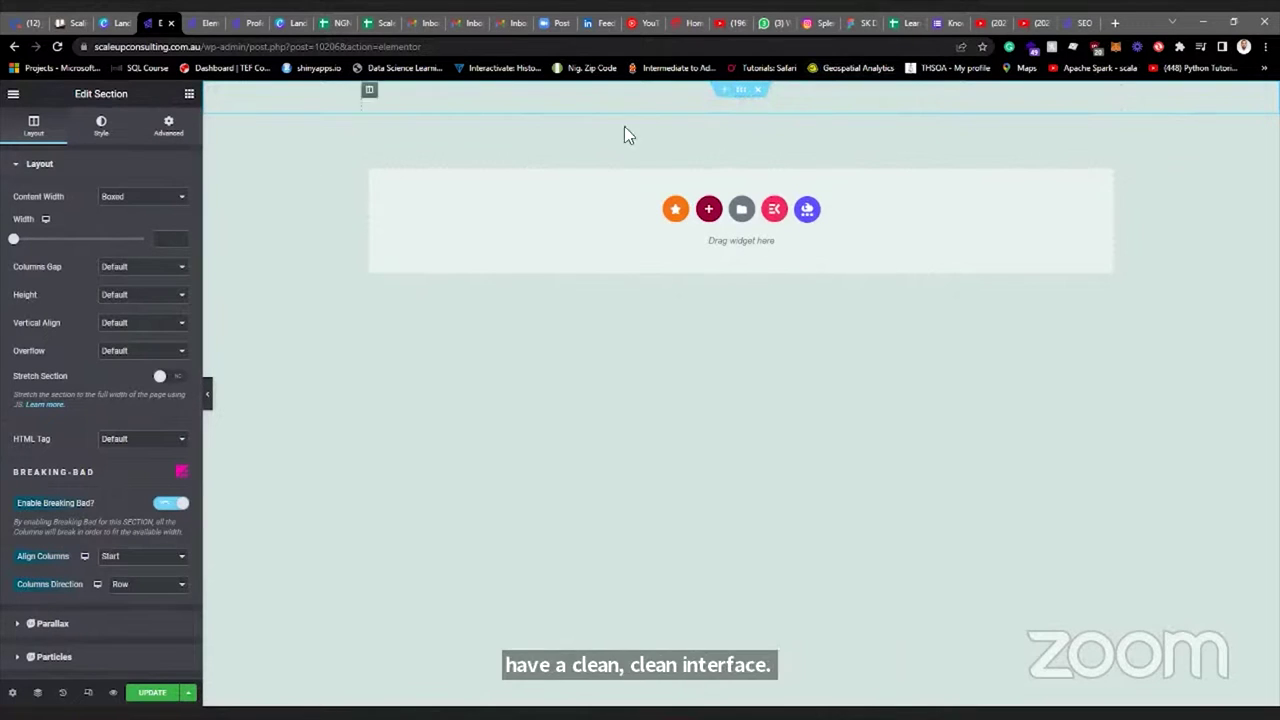
left_click(189, 94)
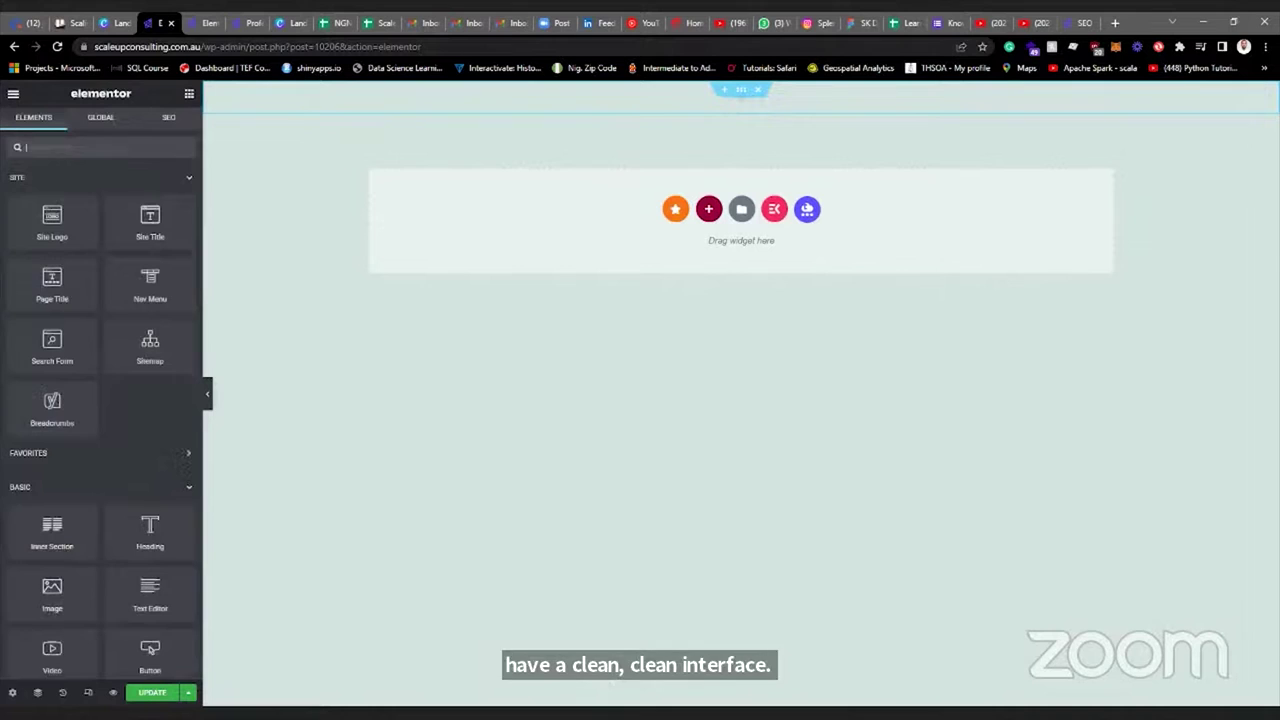
left_click(12, 692)
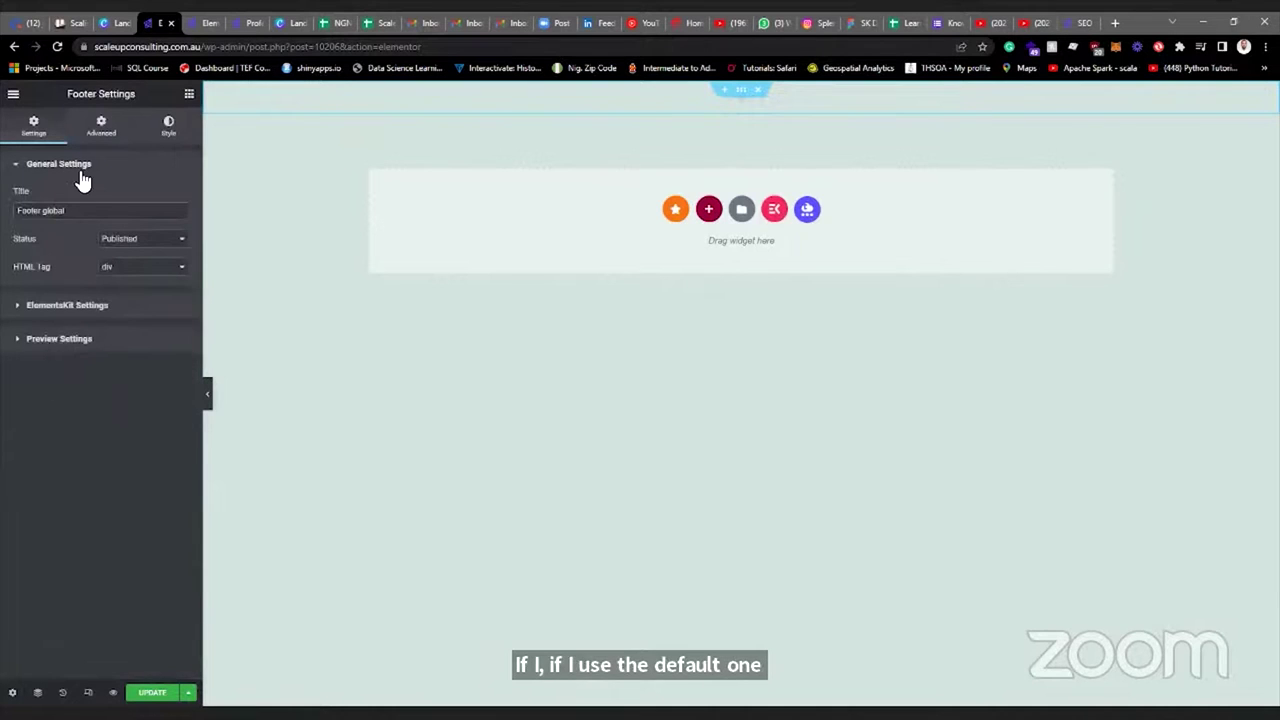
Compare the layout settings of the empty section with those of its column, including the section's content width options.
left_click(738, 100)
left_click(740, 91)
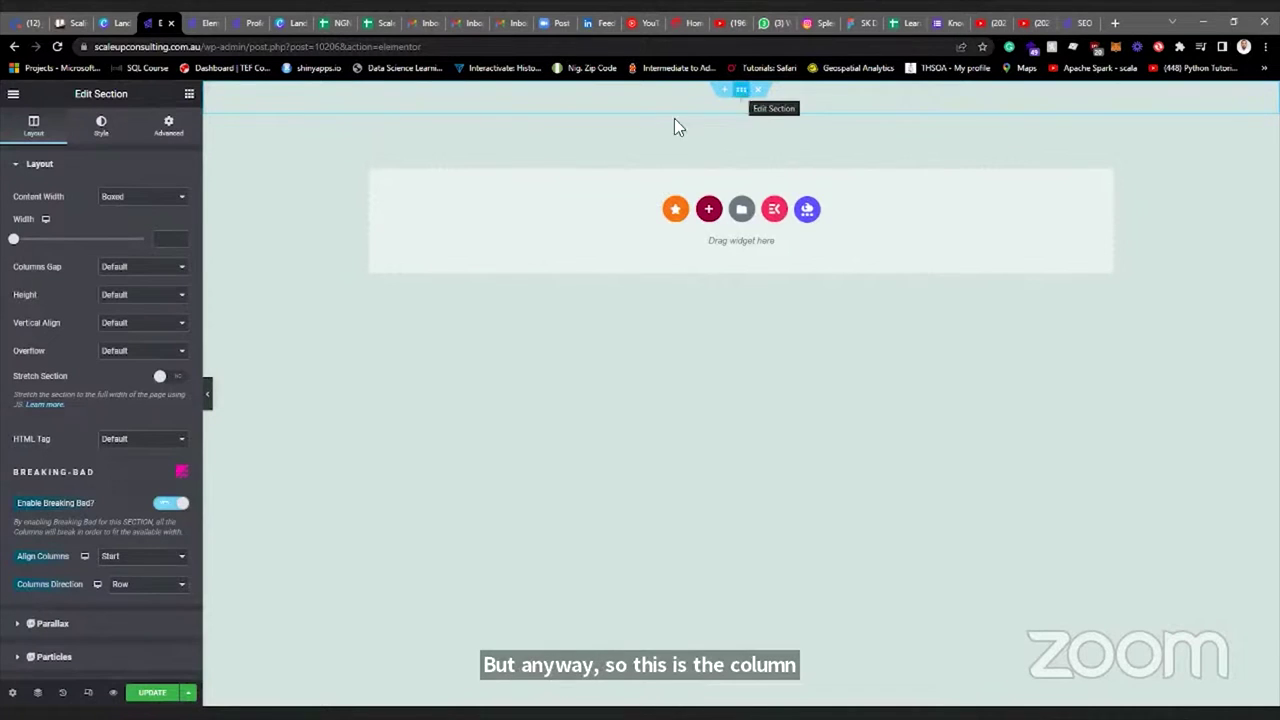
mouse_move(369, 97)
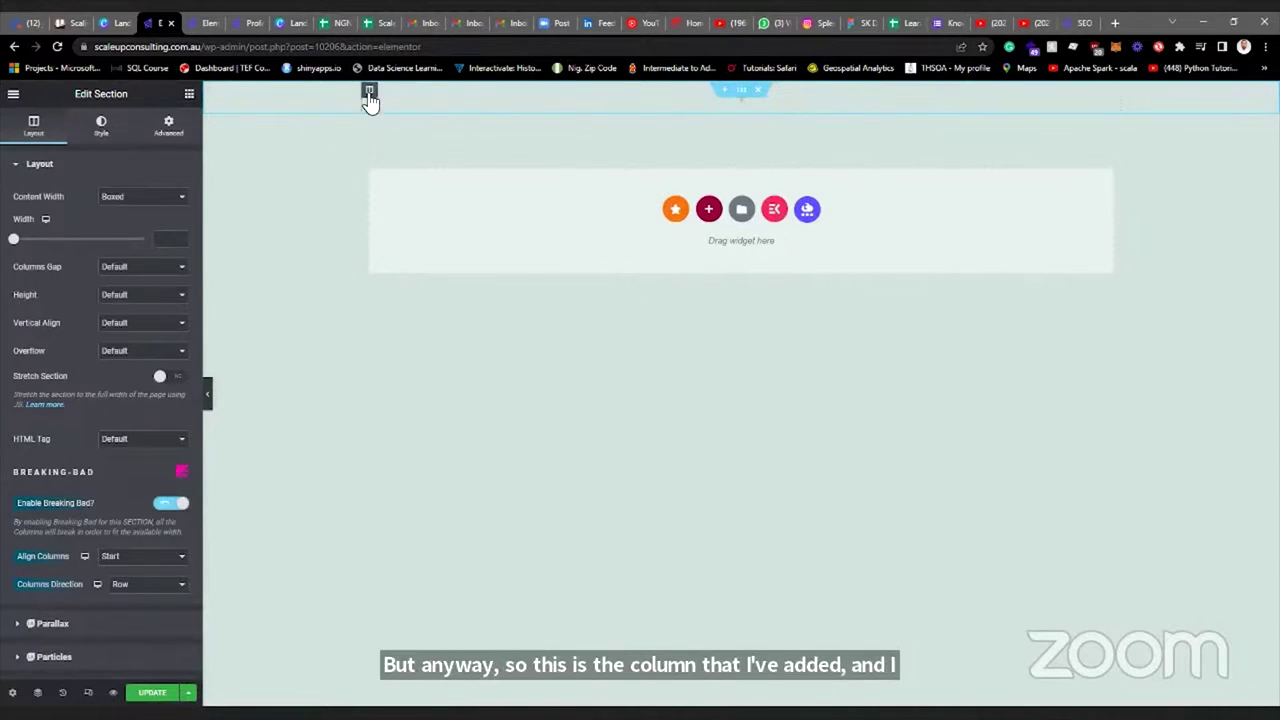
left_click(369, 92)
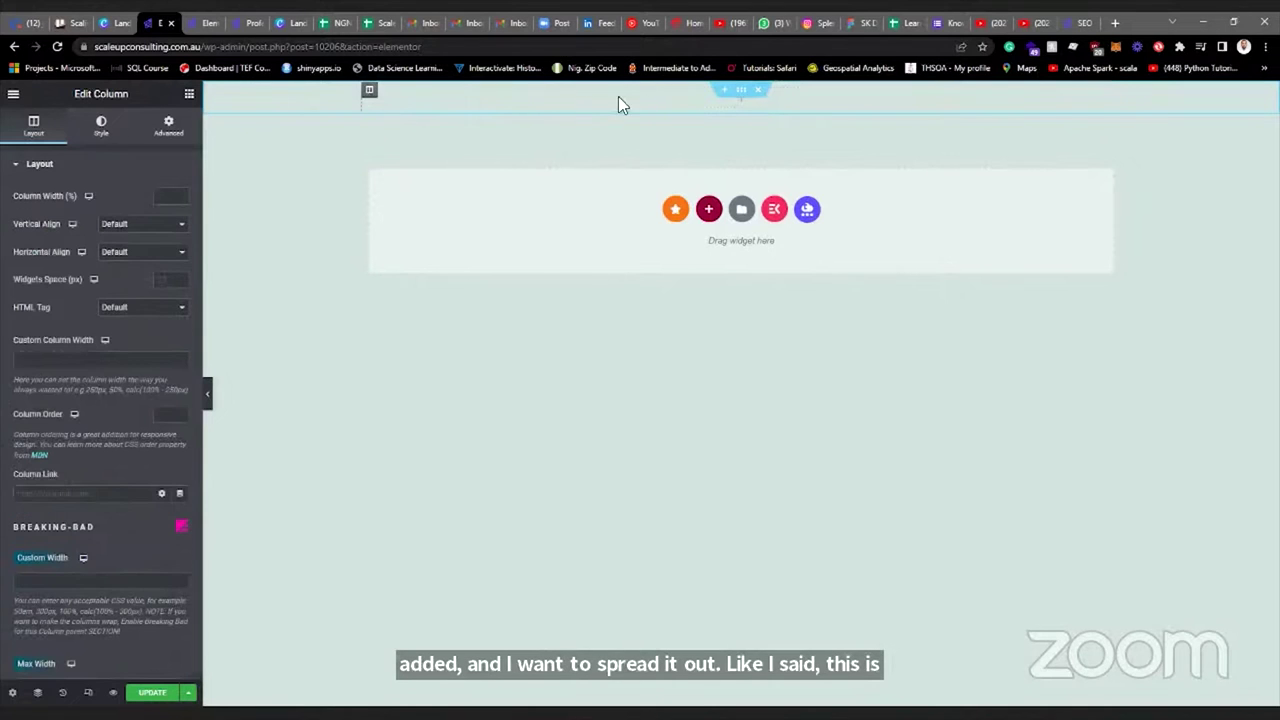
left_click(744, 92)
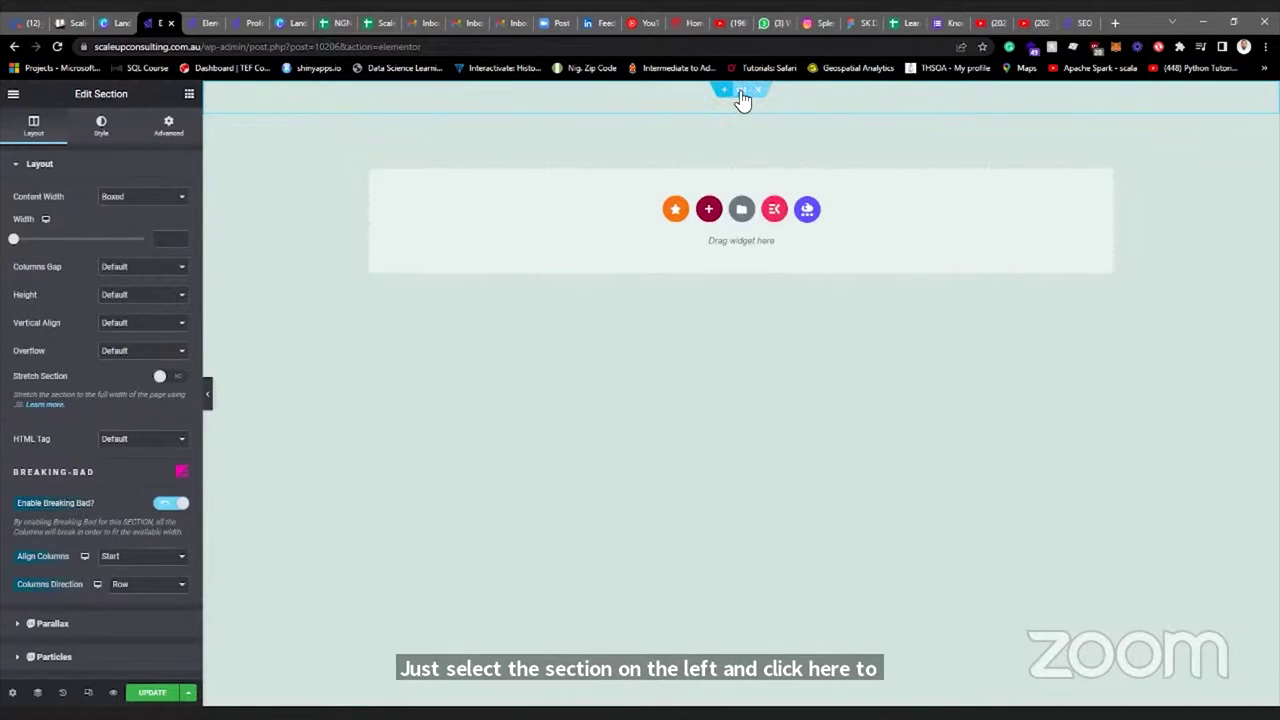
left_click(370, 91)
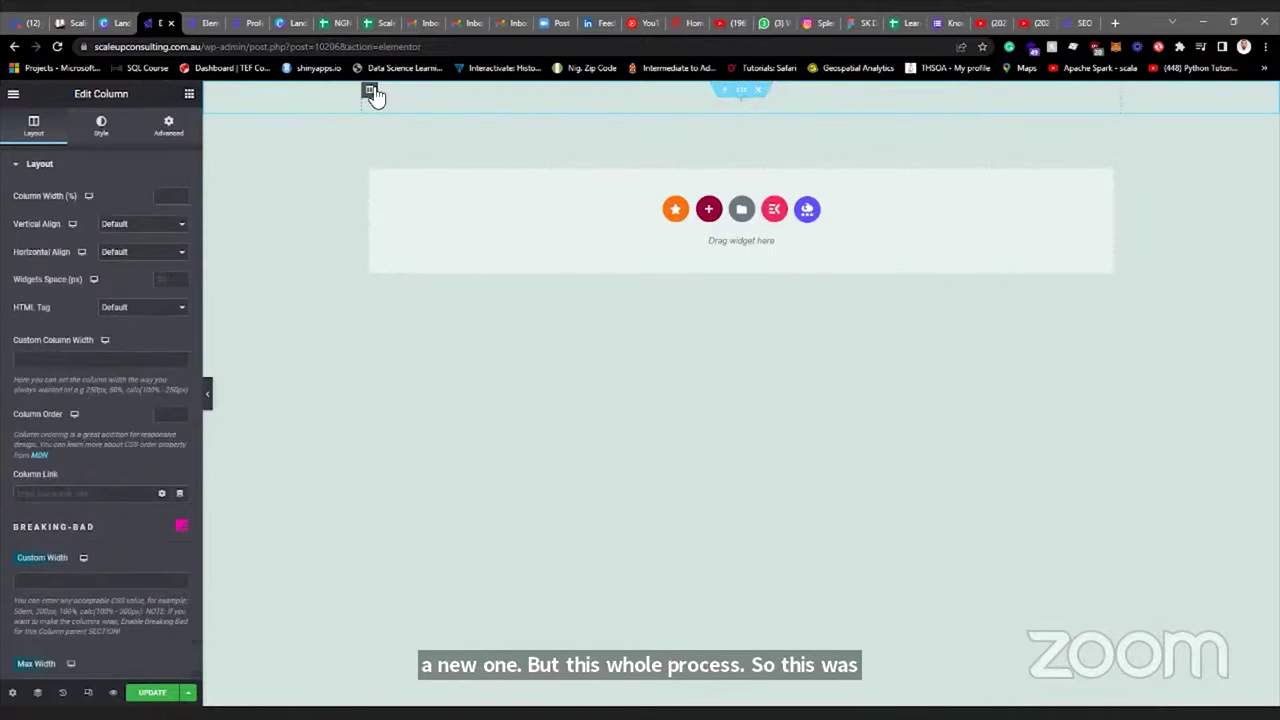
left_click(741, 90)
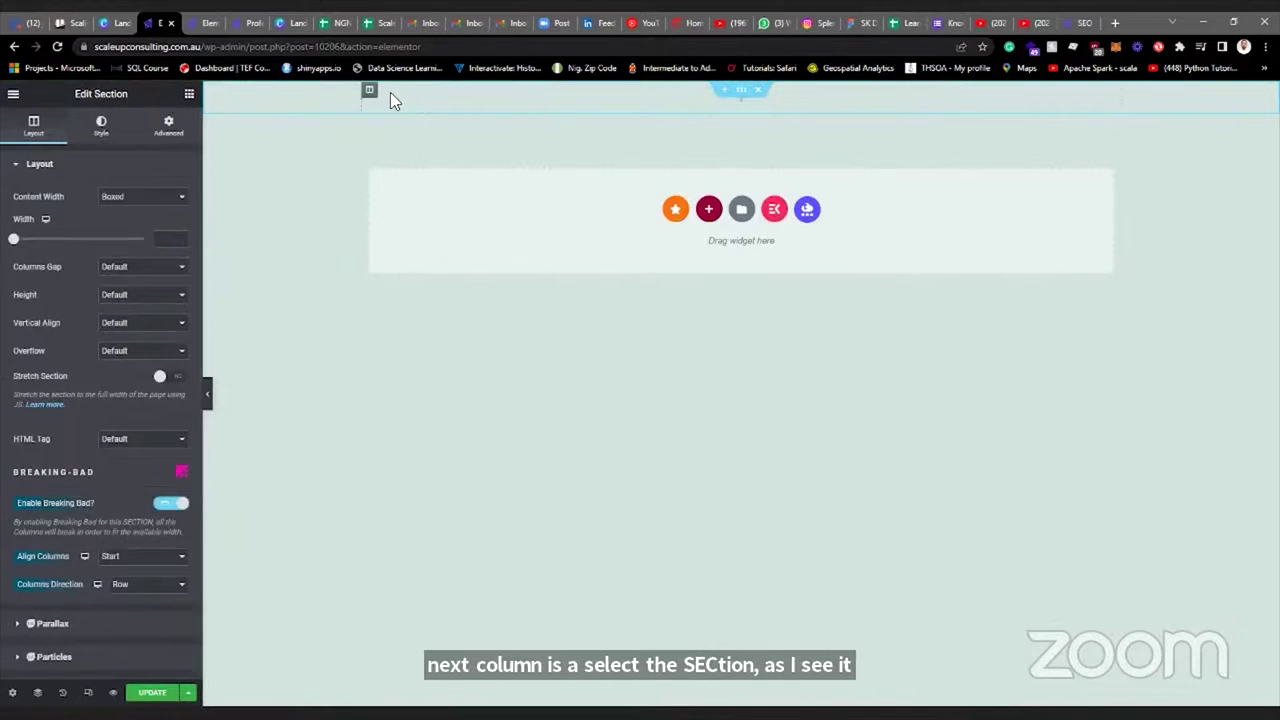
left_click(370, 91)
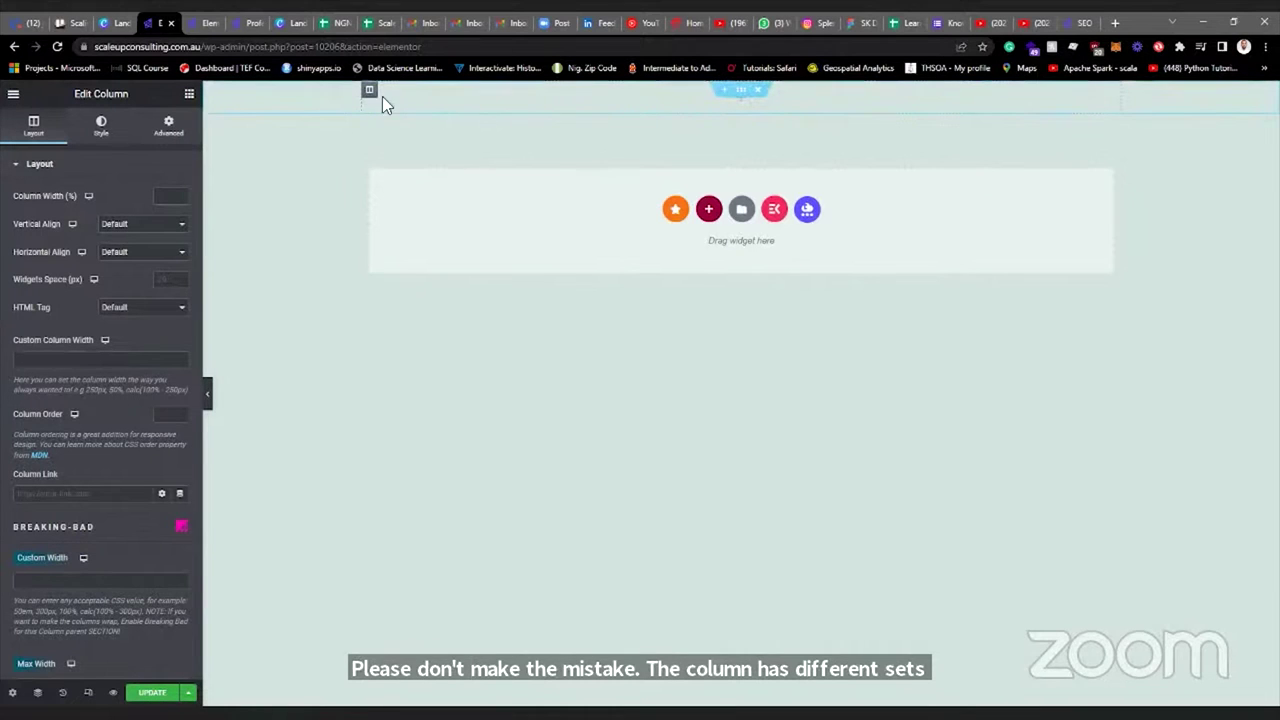
left_click(747, 95)
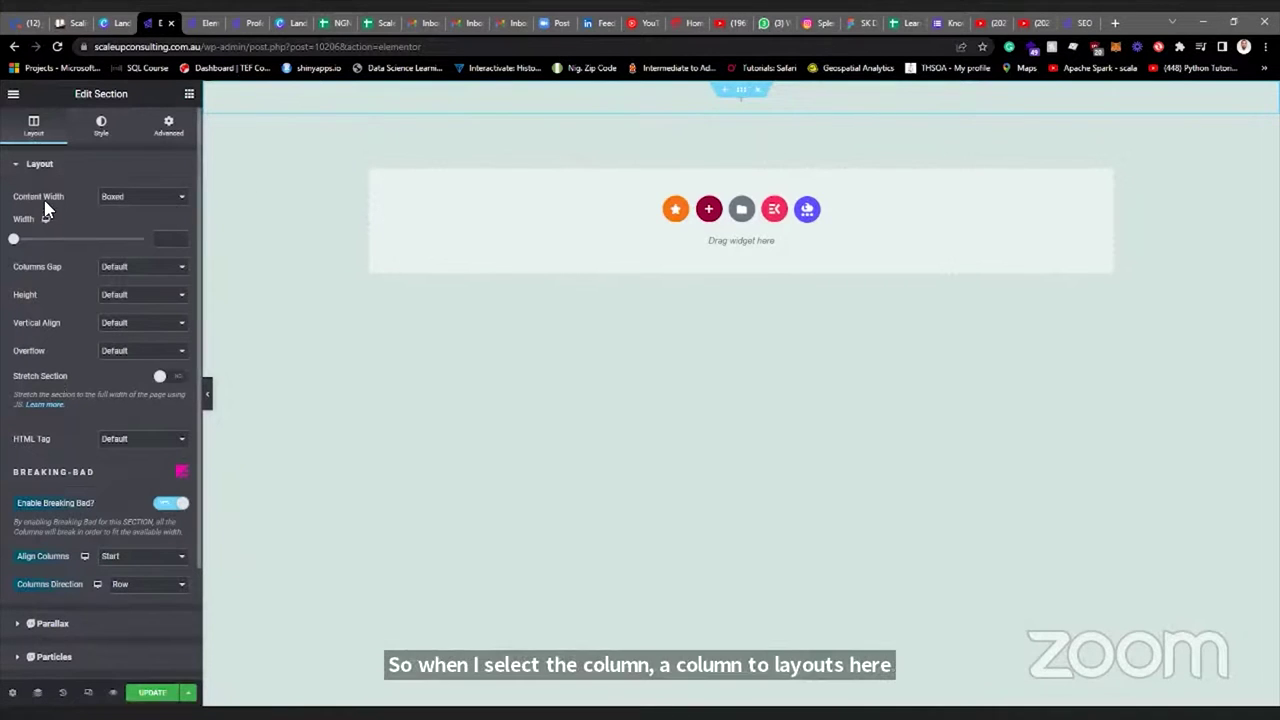
left_click(181, 199)
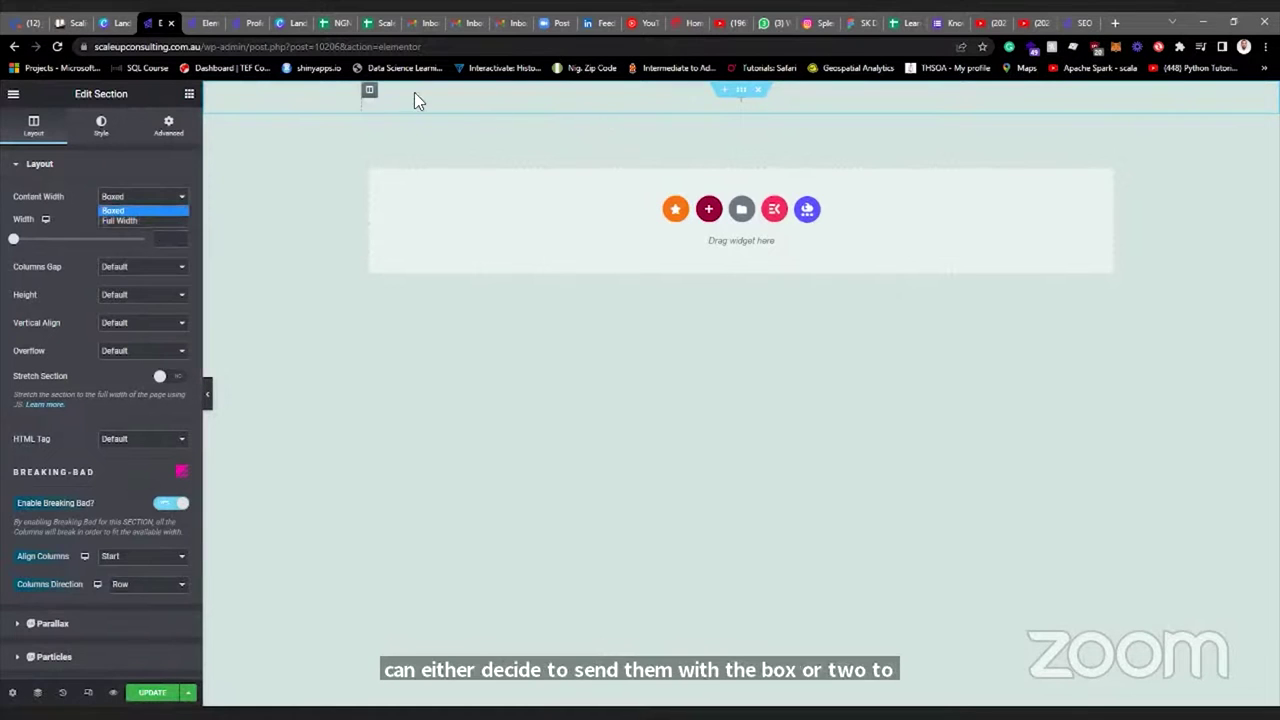
left_click(77, 196)
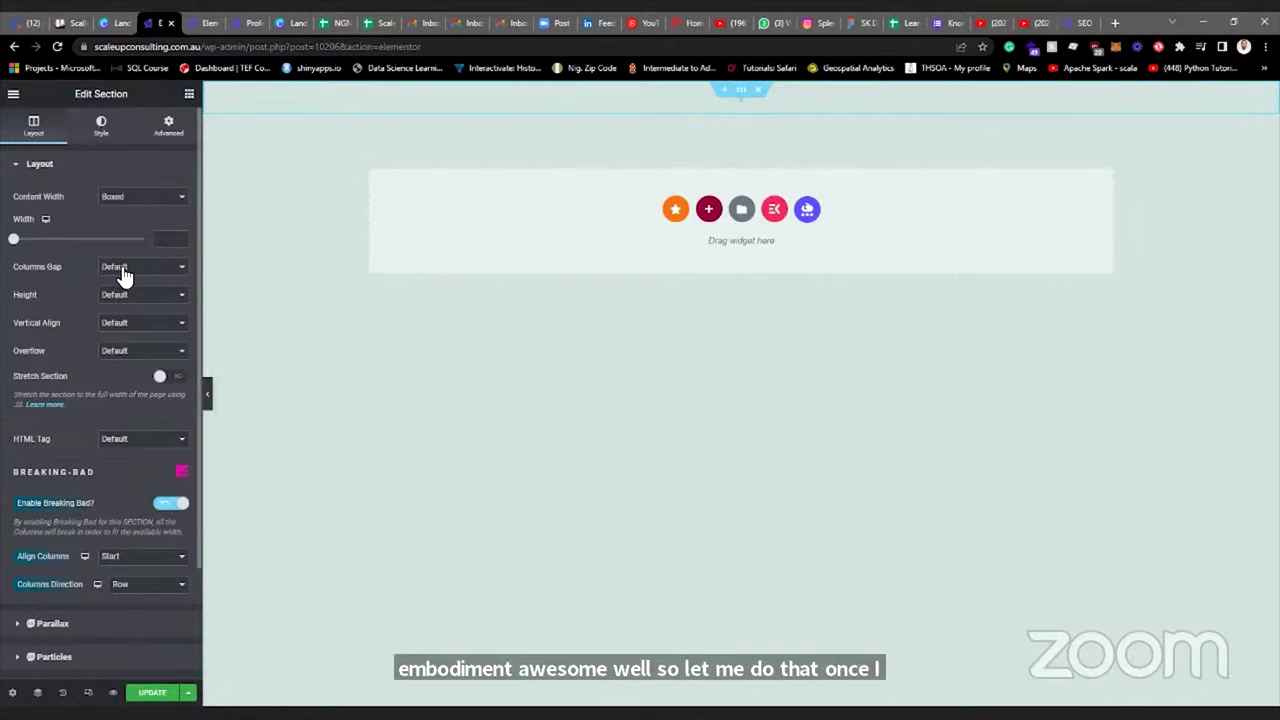
Try the Min Height and Fit To Screen options for the empty section's height.
left_click(185, 297)
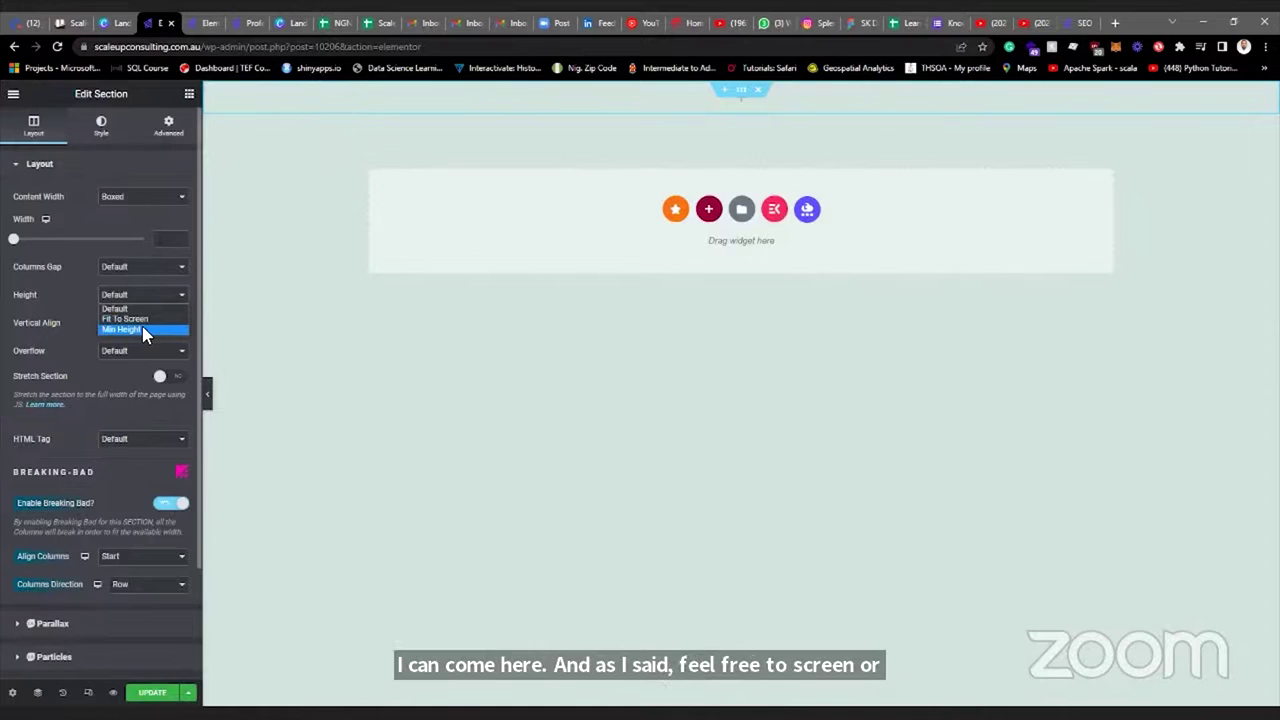
left_click(145, 330)
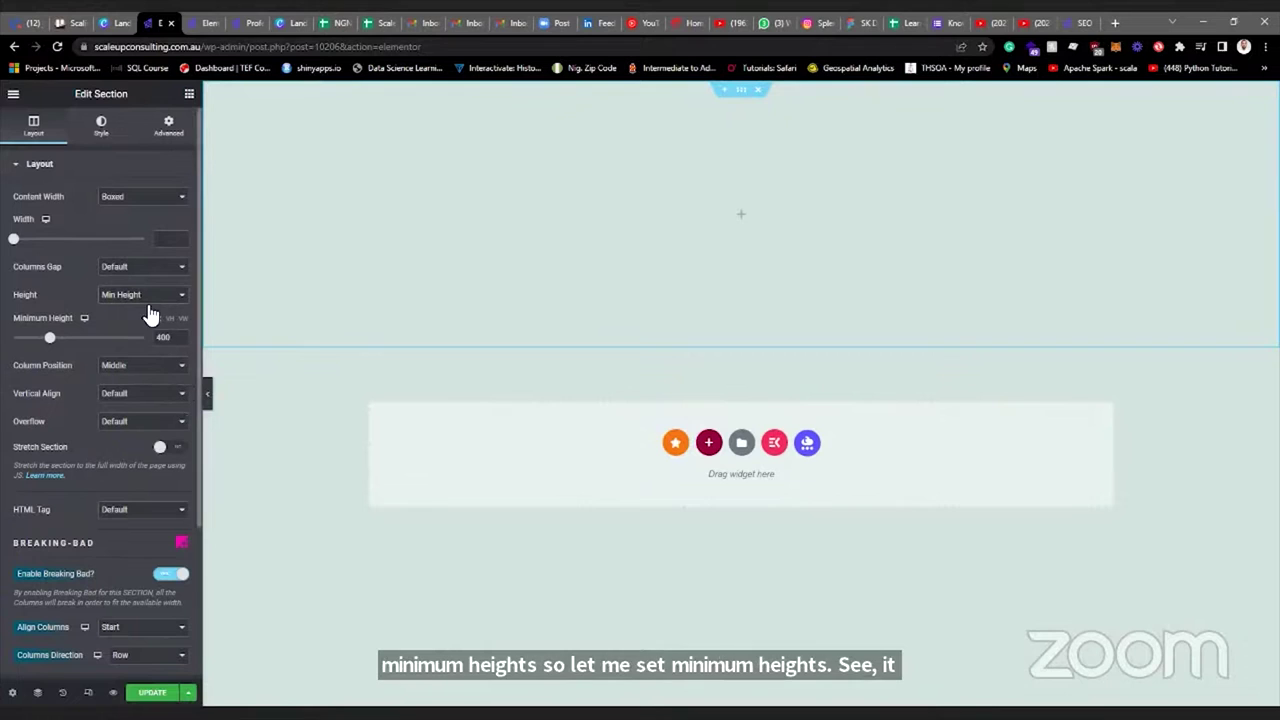
left_click(148, 298)
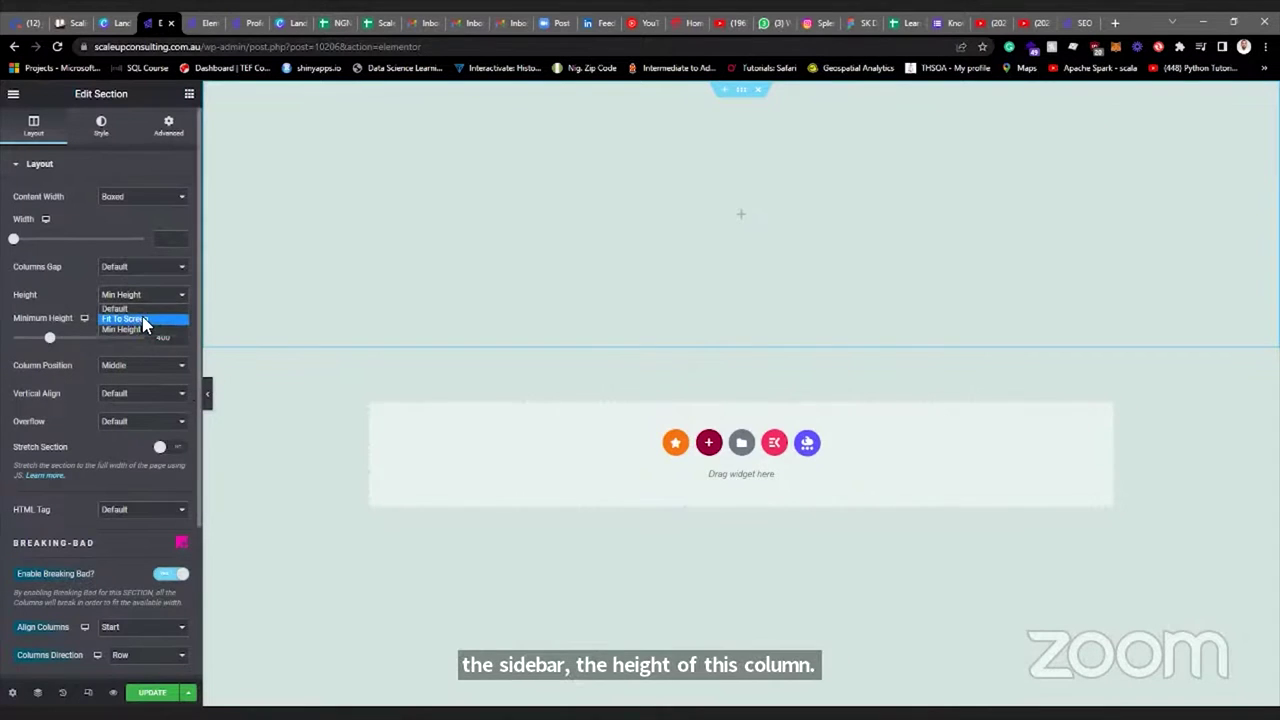
left_click(143, 320)
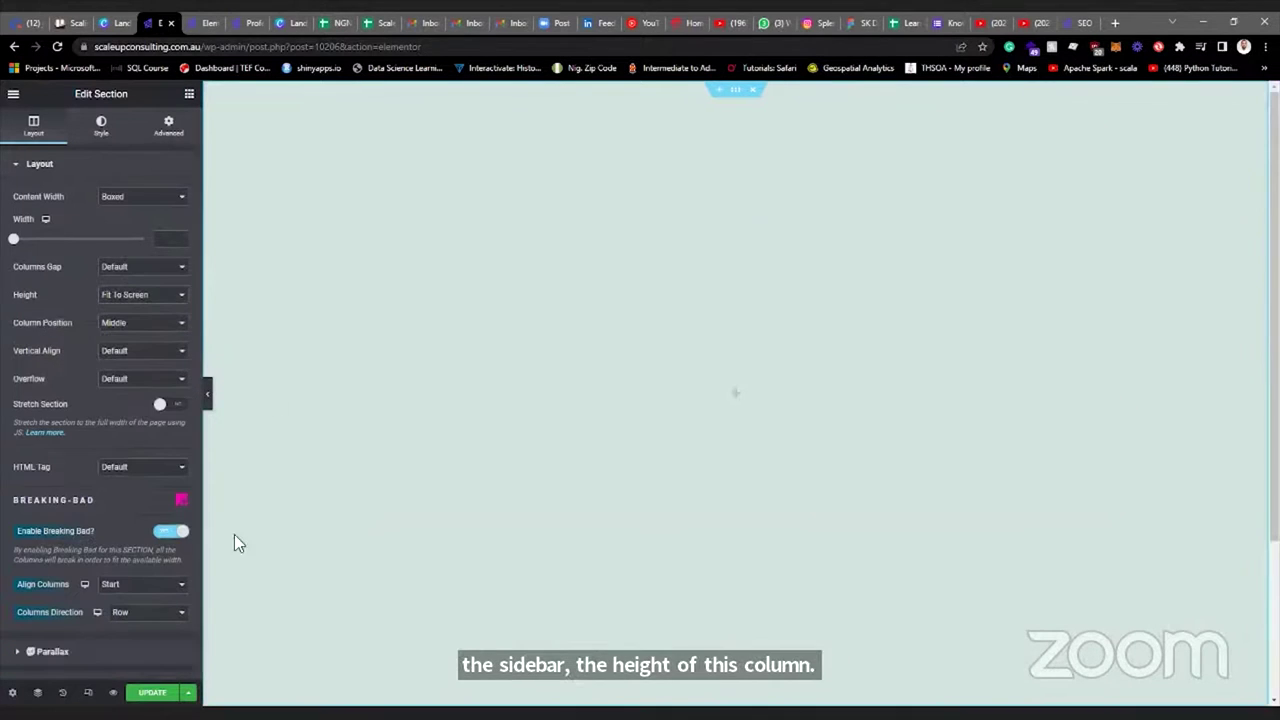
Set the section's height to Min Height with a minimum height of 500 px.
left_click(144, 298)
left_click(143, 332)
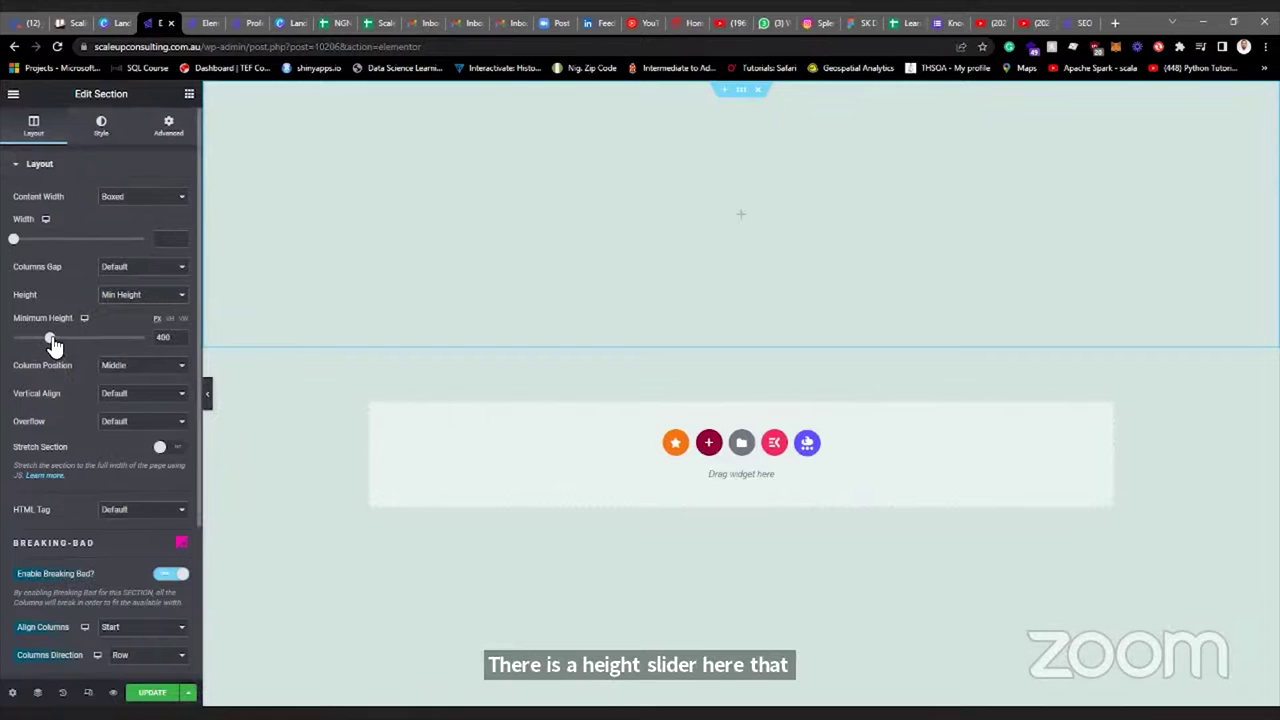
mouse_move(53, 343)
left_mouse_down()
mouse_move(92, 340)
mouse_move(34, 340)
mouse_move(160, 337)
mouse_move(66, 341)
left_mouse_up()
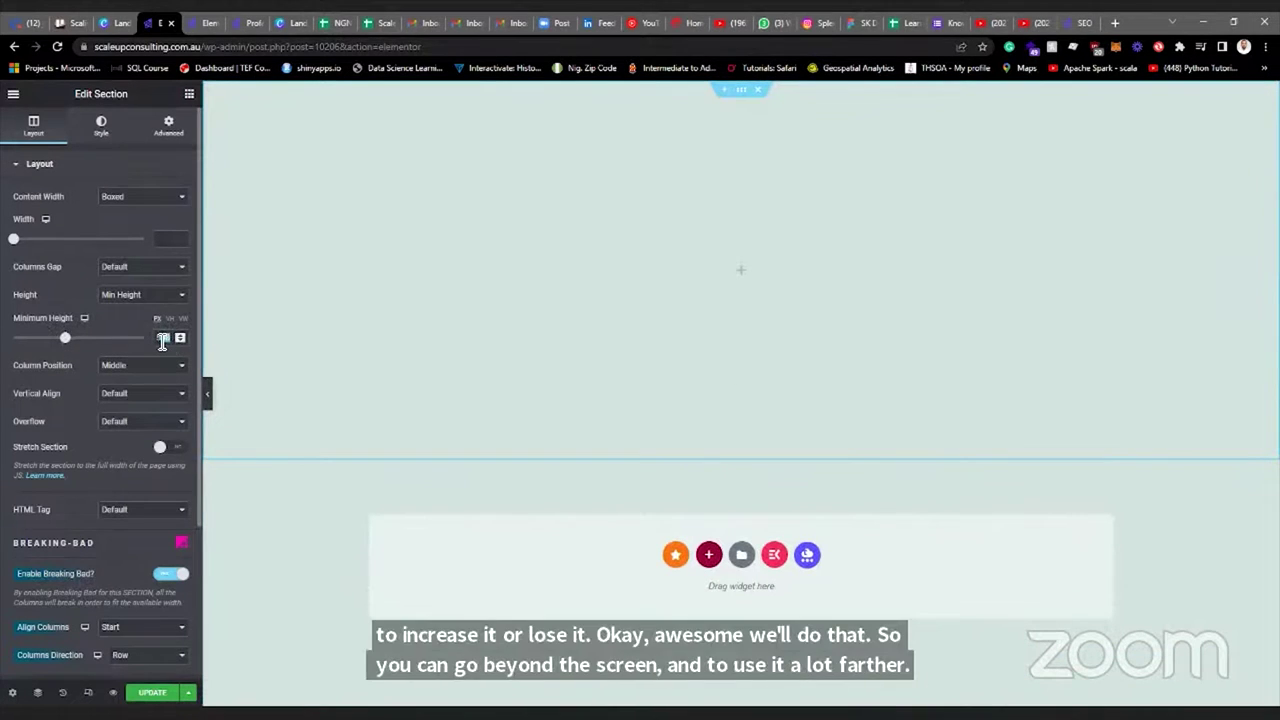
type("500")
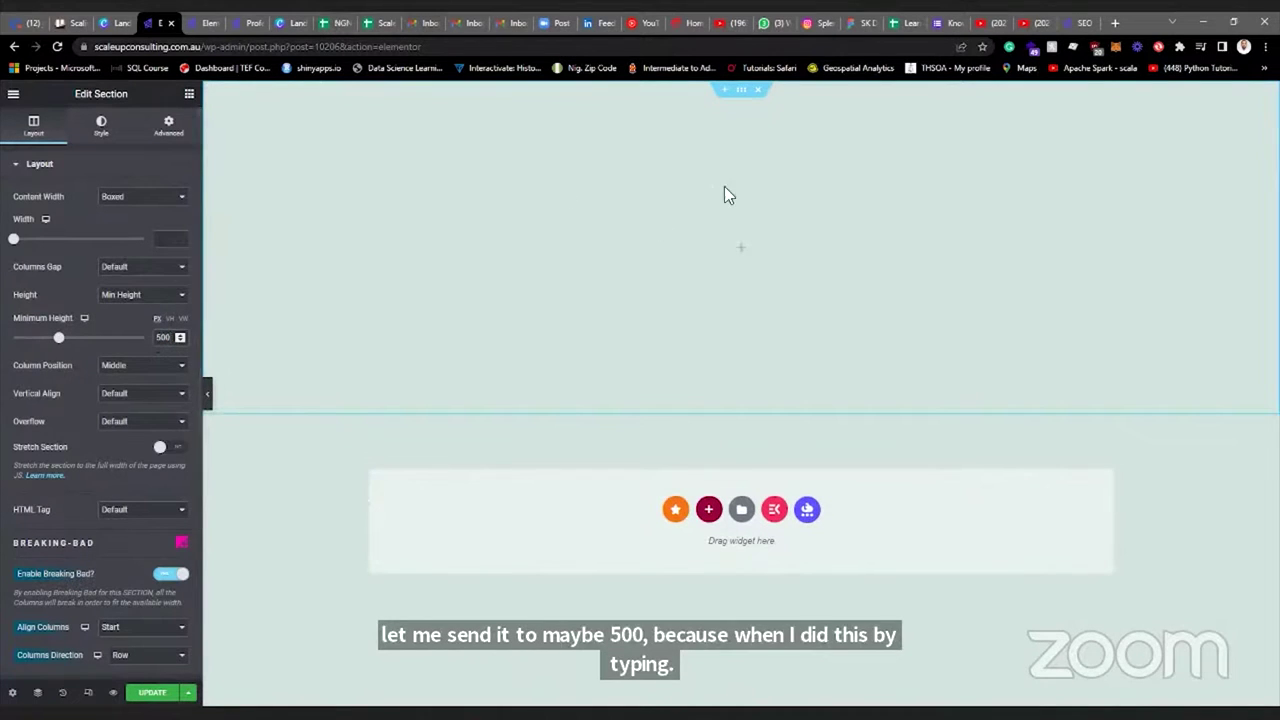
Check the column's layout settings and set the section's content width to Full Width.
left_click(370, 242)
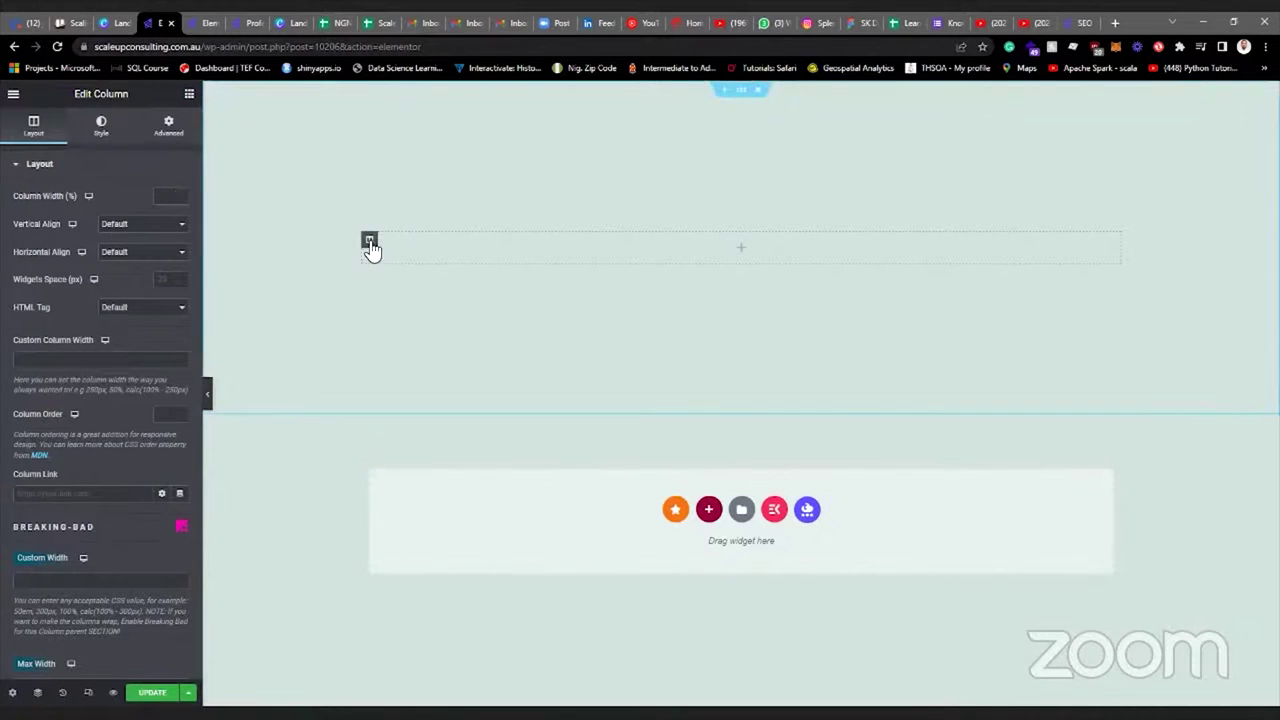
left_click(741, 94)
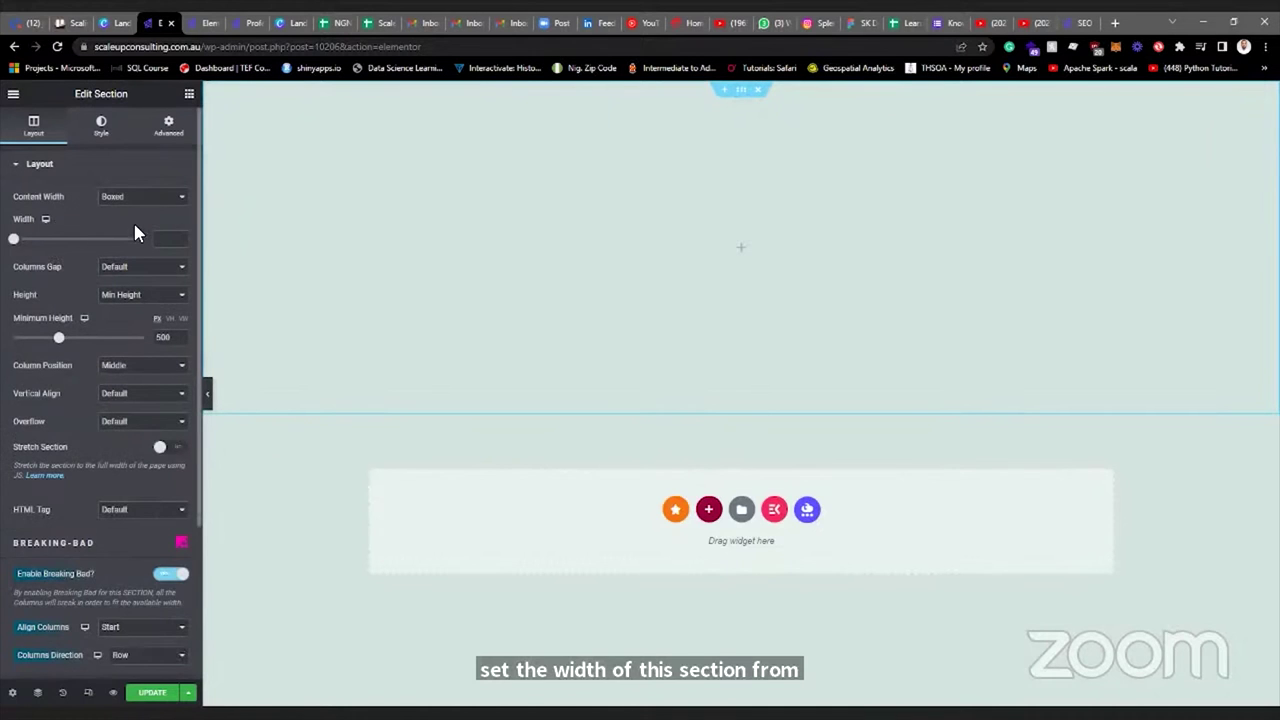
left_click(135, 232)
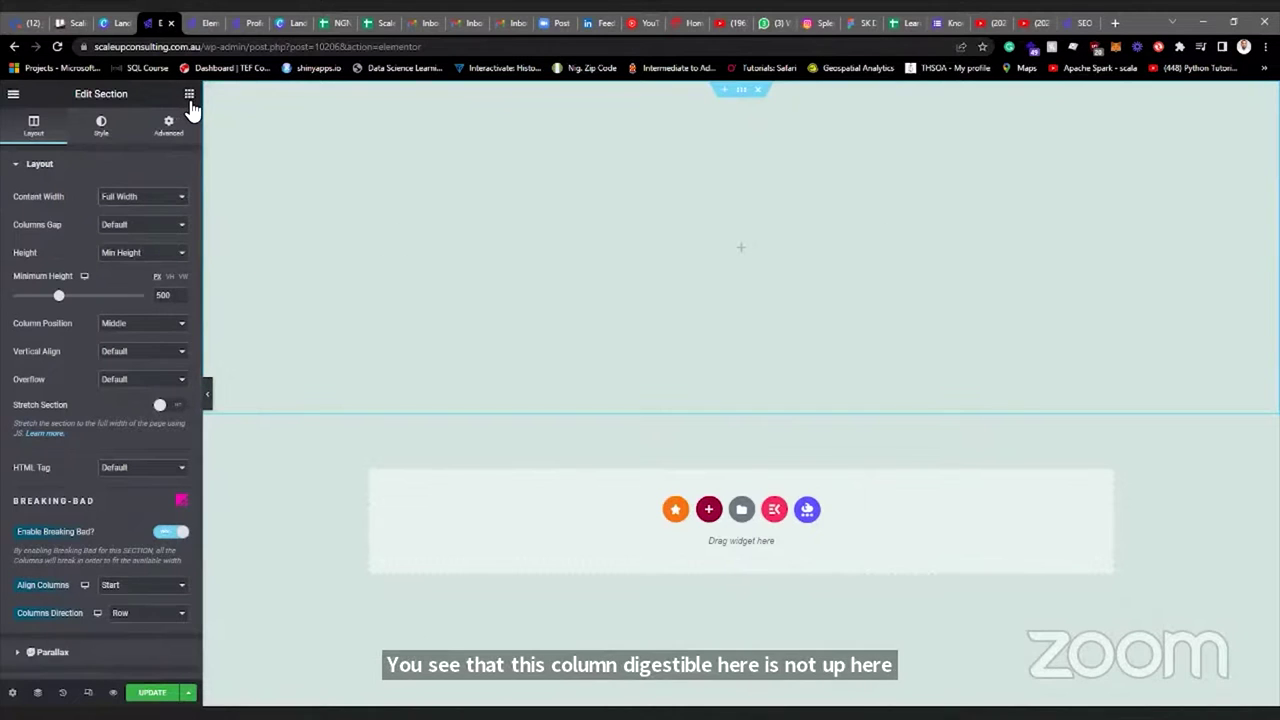
Add a Heading widget to the empty column of the section.
left_click(189, 95)
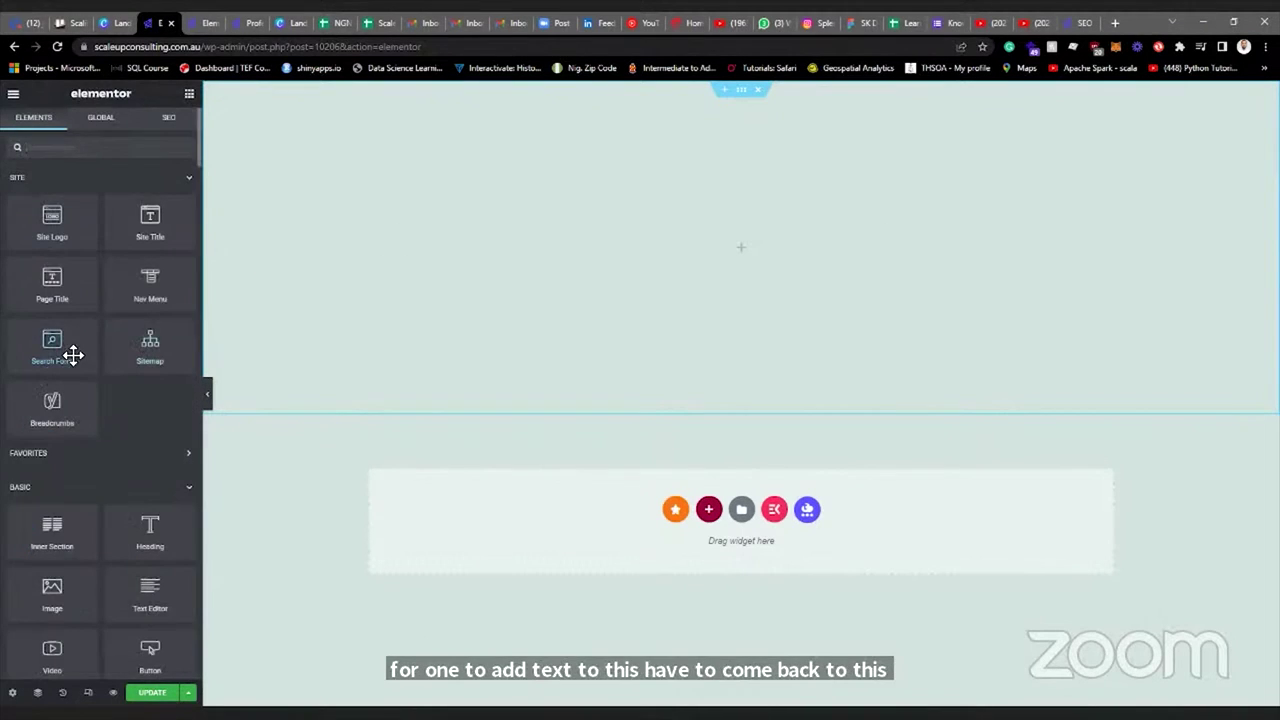
scroll(15, 228, "down", 3)
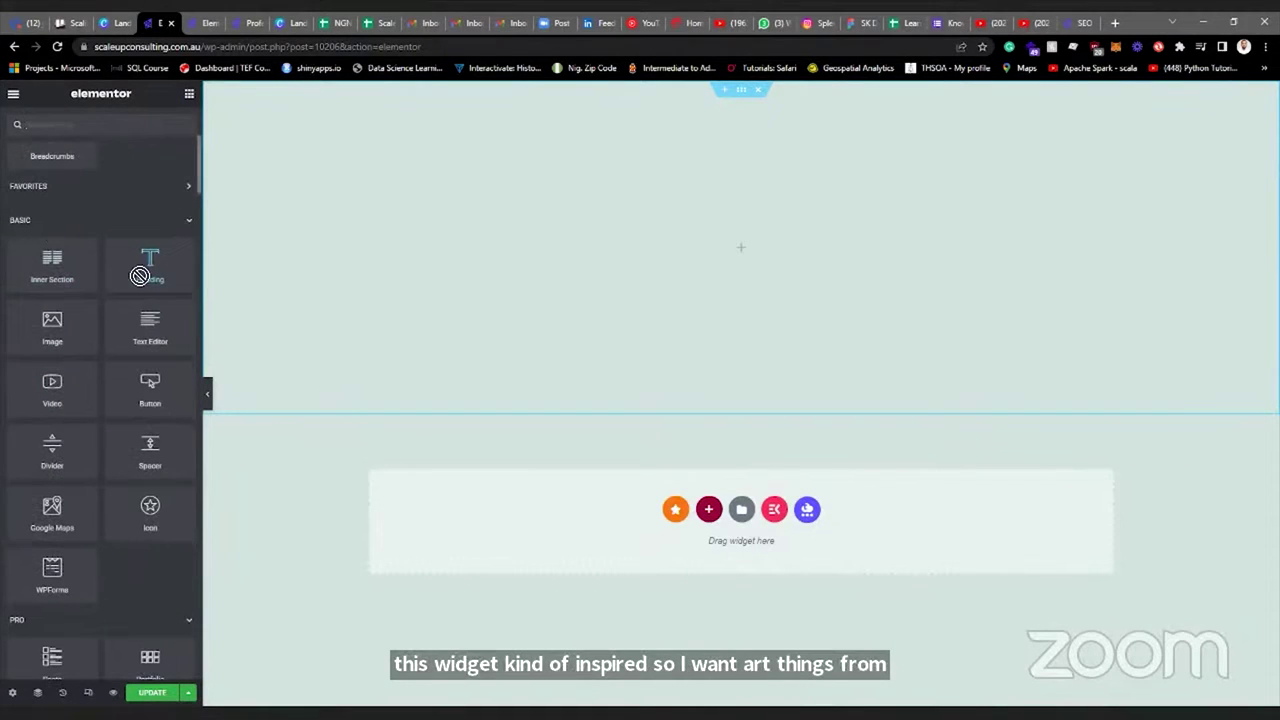
left_click_drag(140, 272, 736, 248)
Add a Text Editor widget directly below the heading in the same column.
left_click(189, 93)
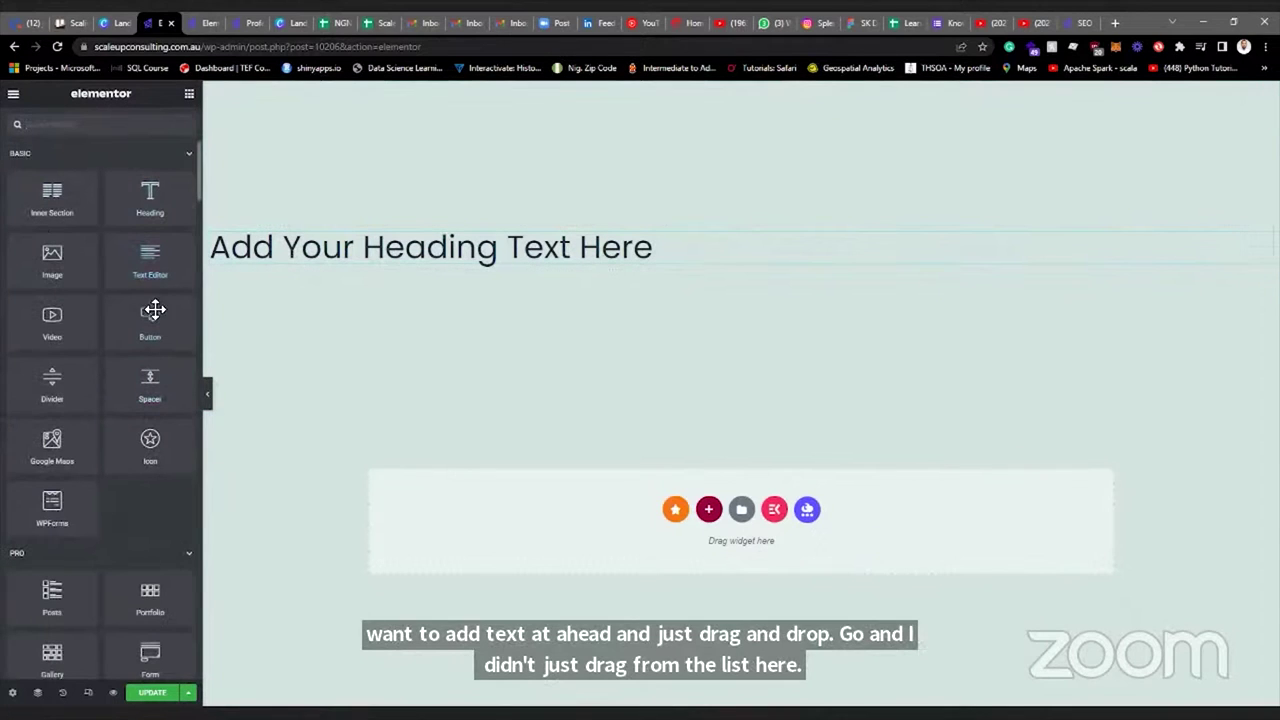
left_click_drag(149, 263, 383, 263)
left_click_drag(267, 270, 268, 272)
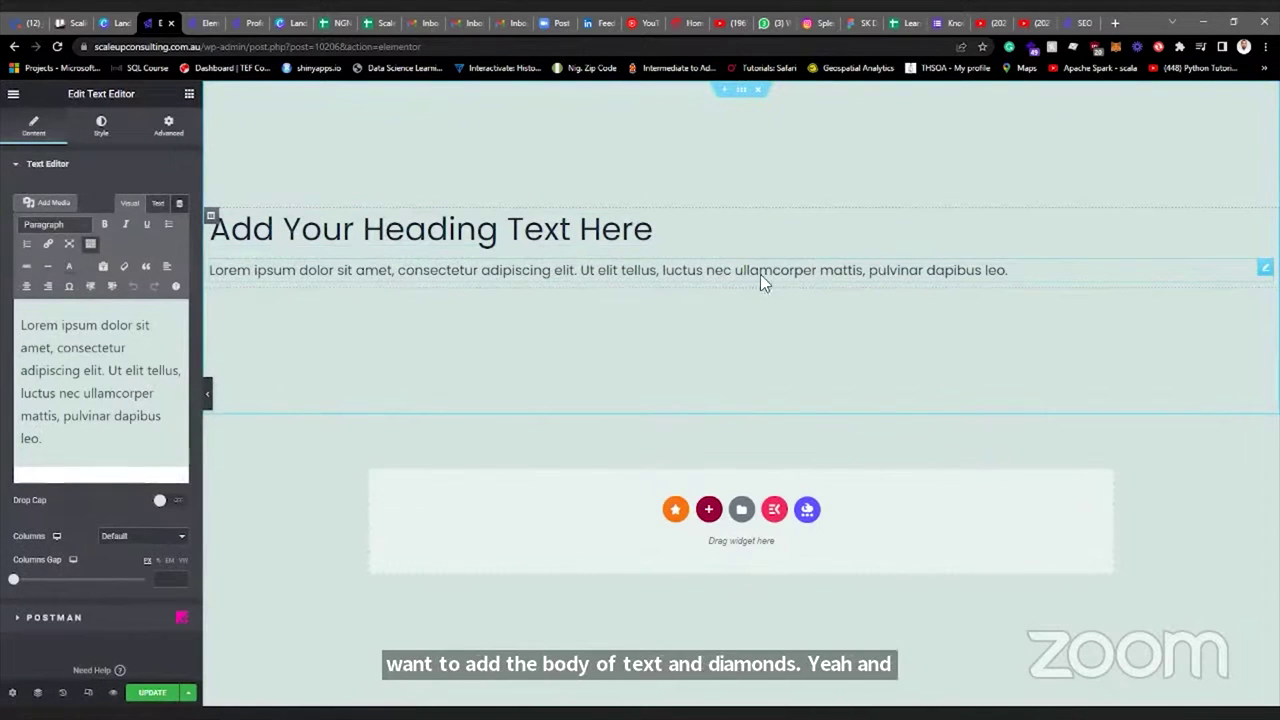
View the content settings of the heading and text widgets, and center-align the heading.
left_click(258, 234)
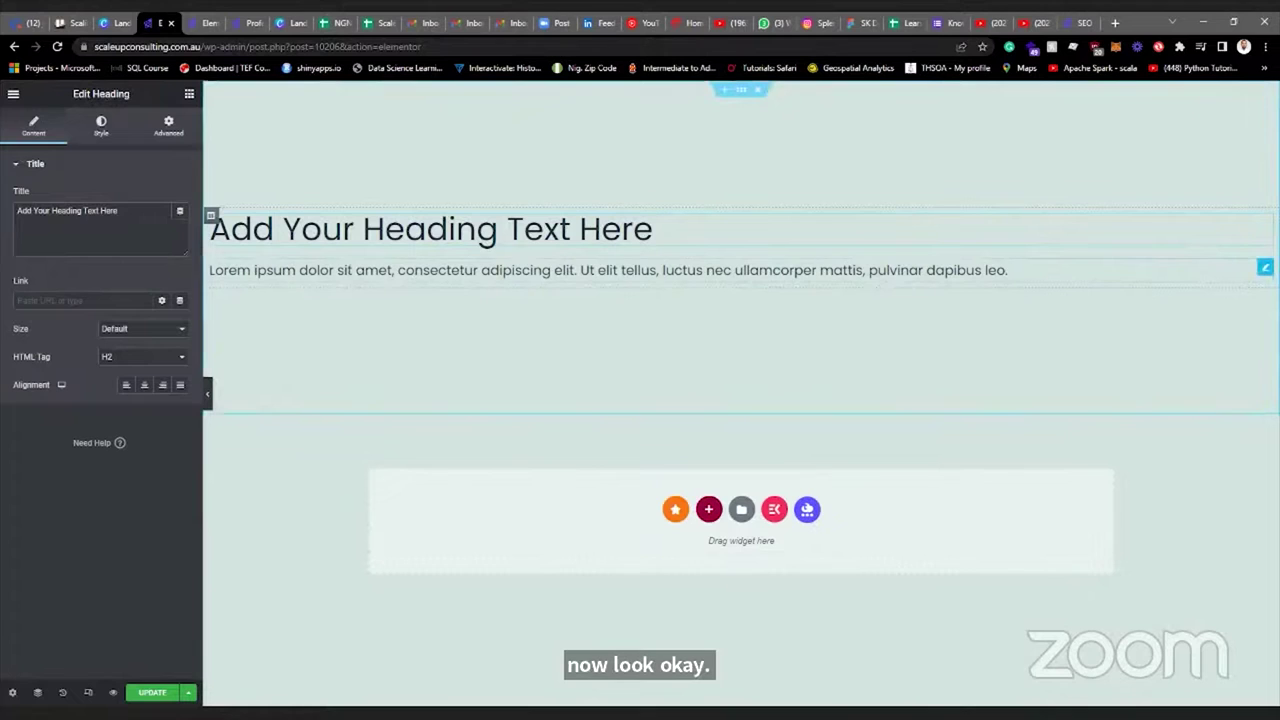
left_click(1265, 267)
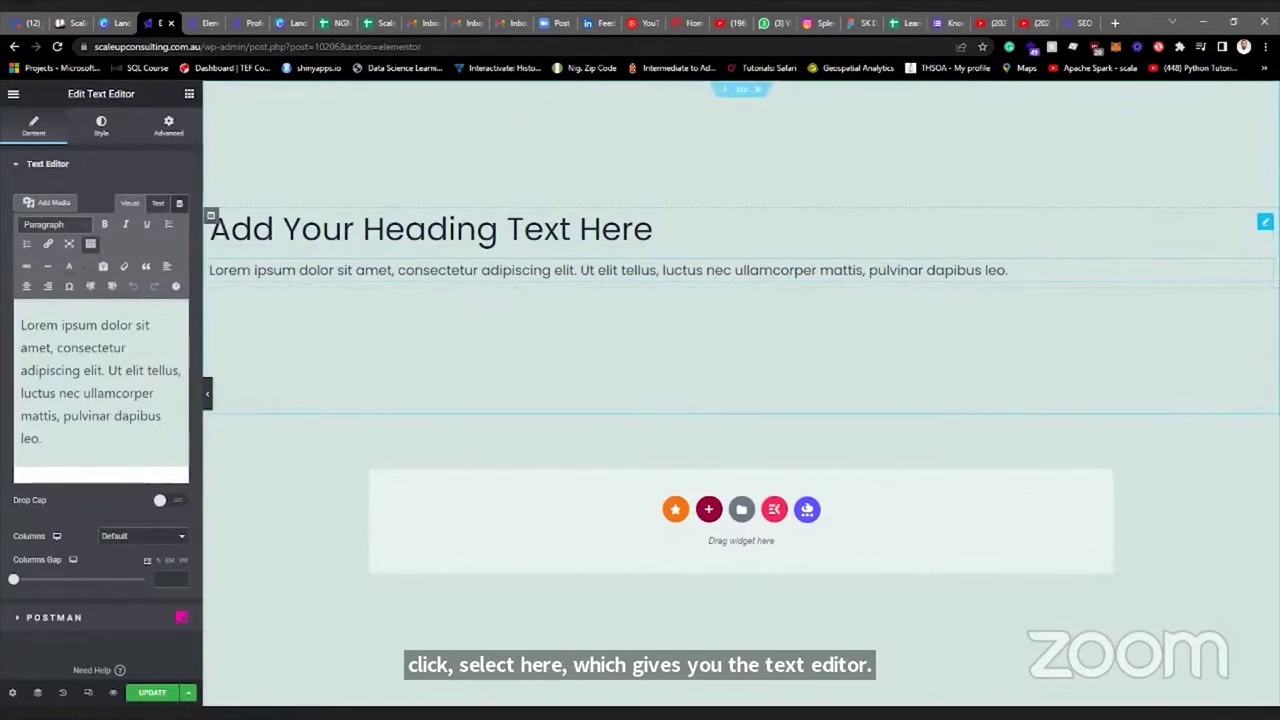
left_click(1265, 222)
left_click(144, 385)
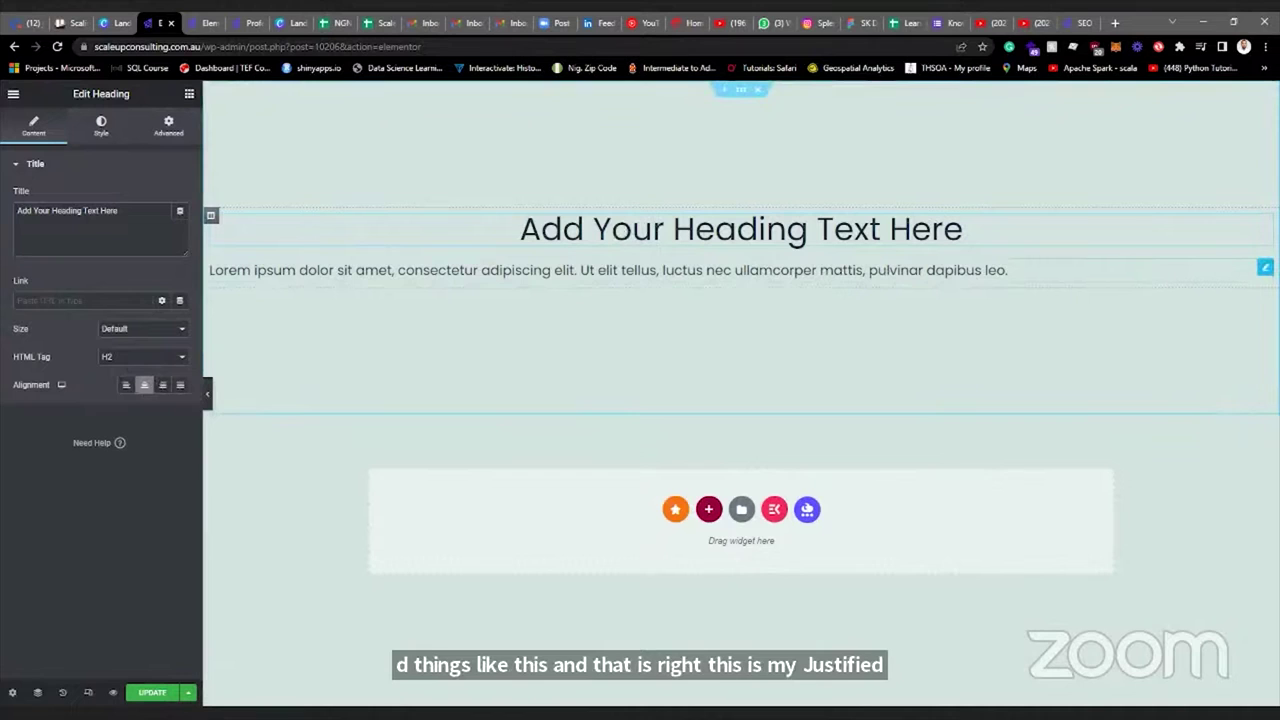
Center-align the text of the Text Editor widget below the heading.
left_click(1265, 268)
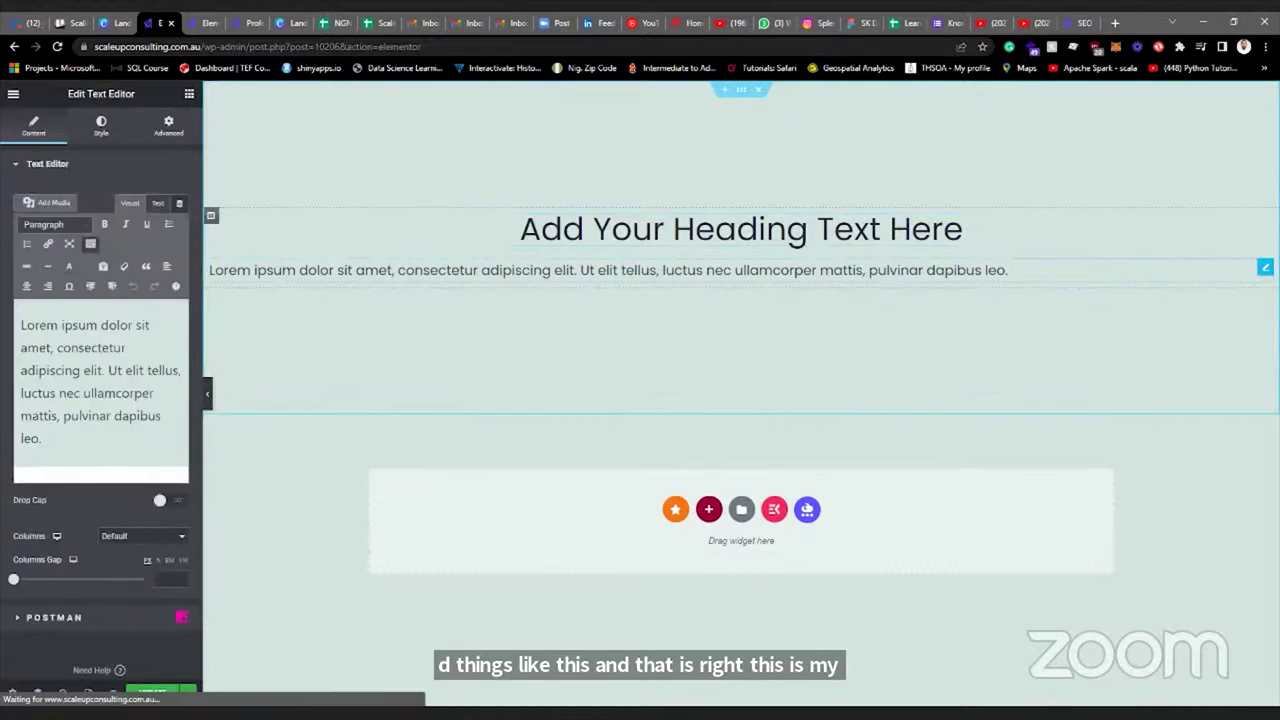
left_click(101, 126)
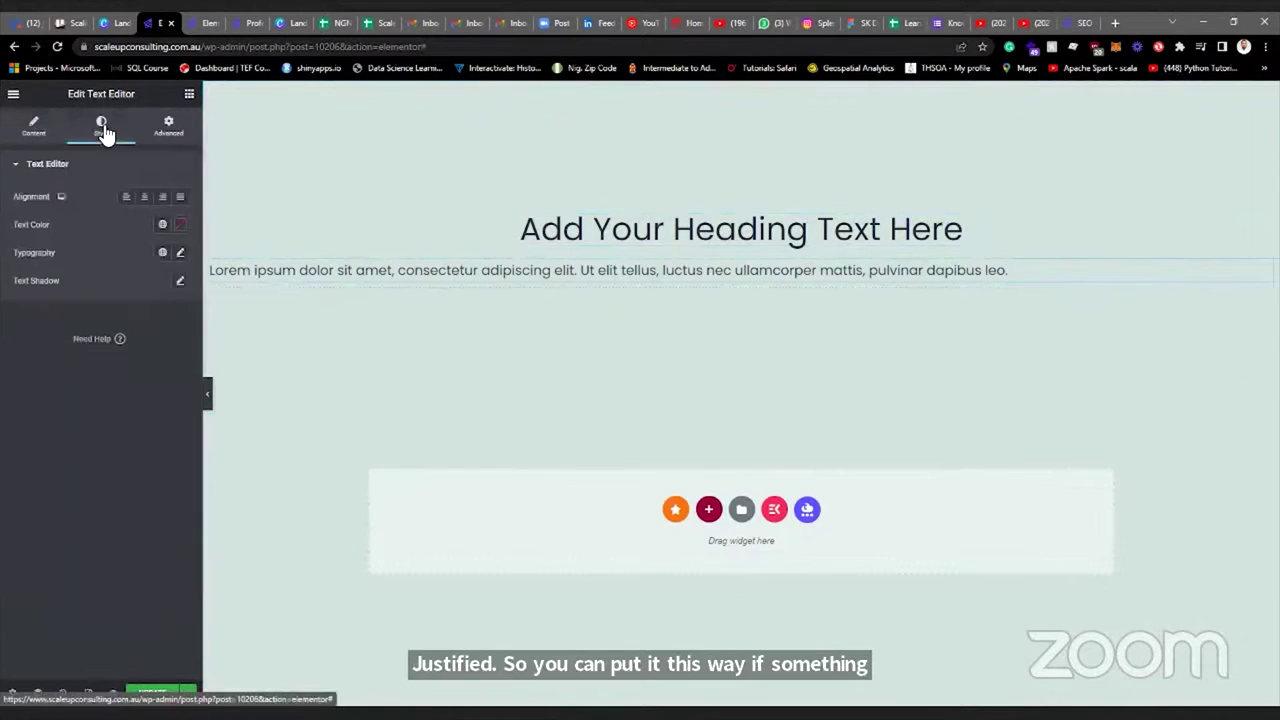
left_click(143, 199)
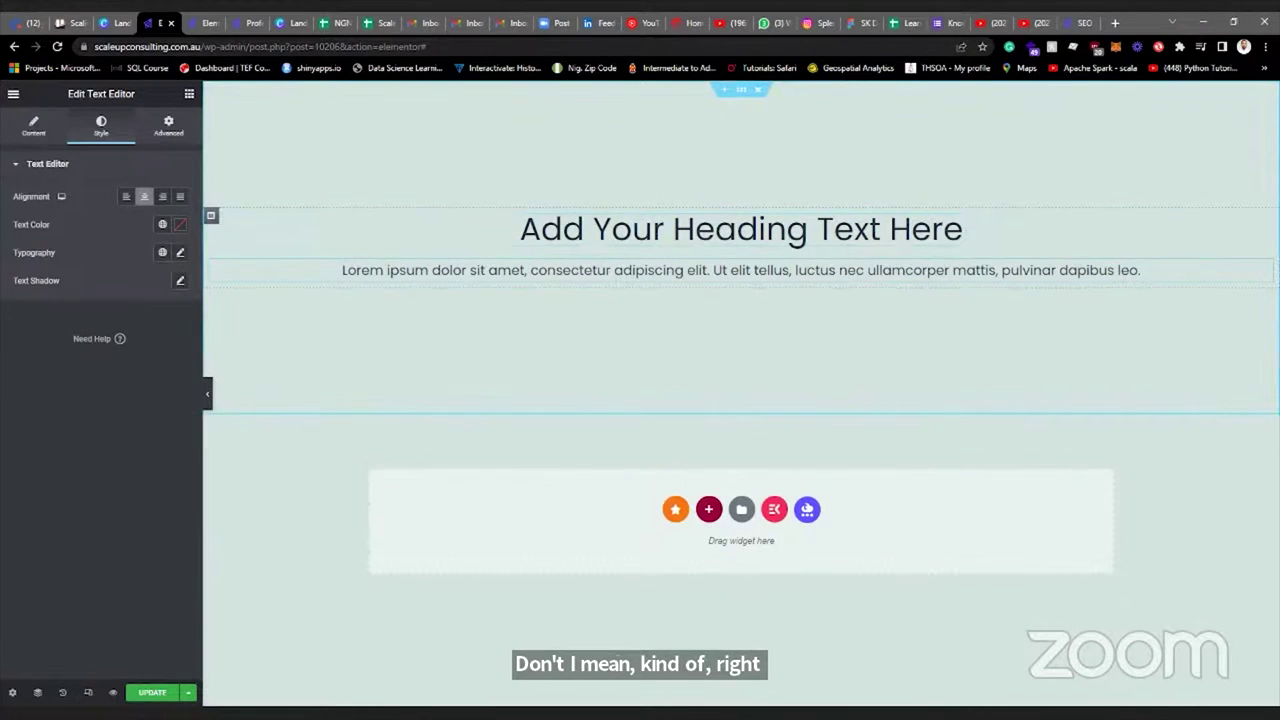
Set the heading widget's HTML tag to H1.
left_click(1265, 222)
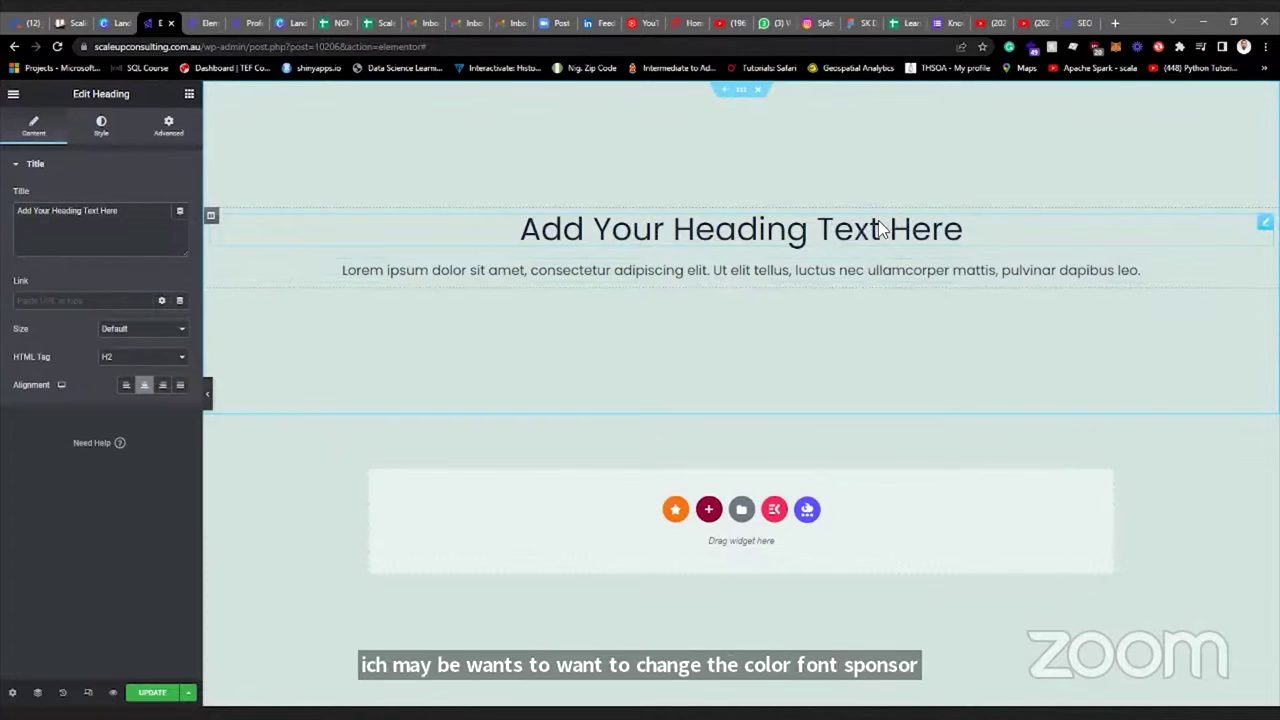
left_click(104, 130)
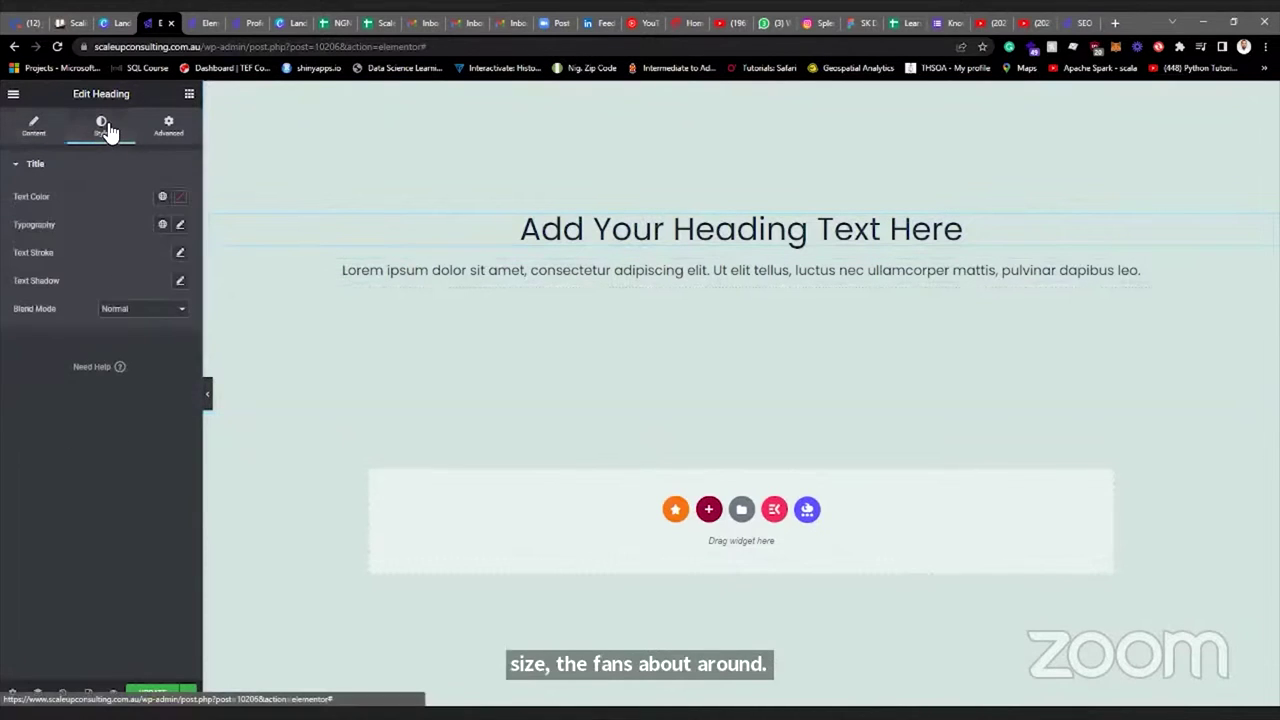
left_click(33, 127)
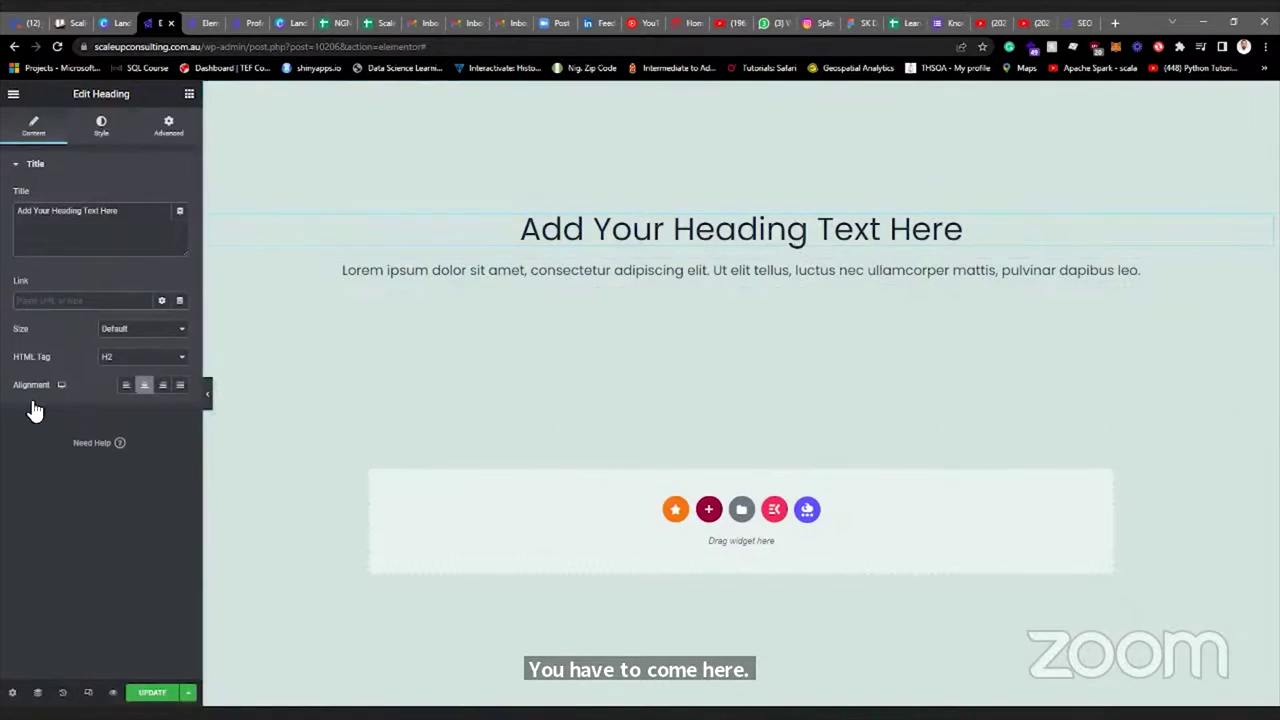
left_click(119, 362)
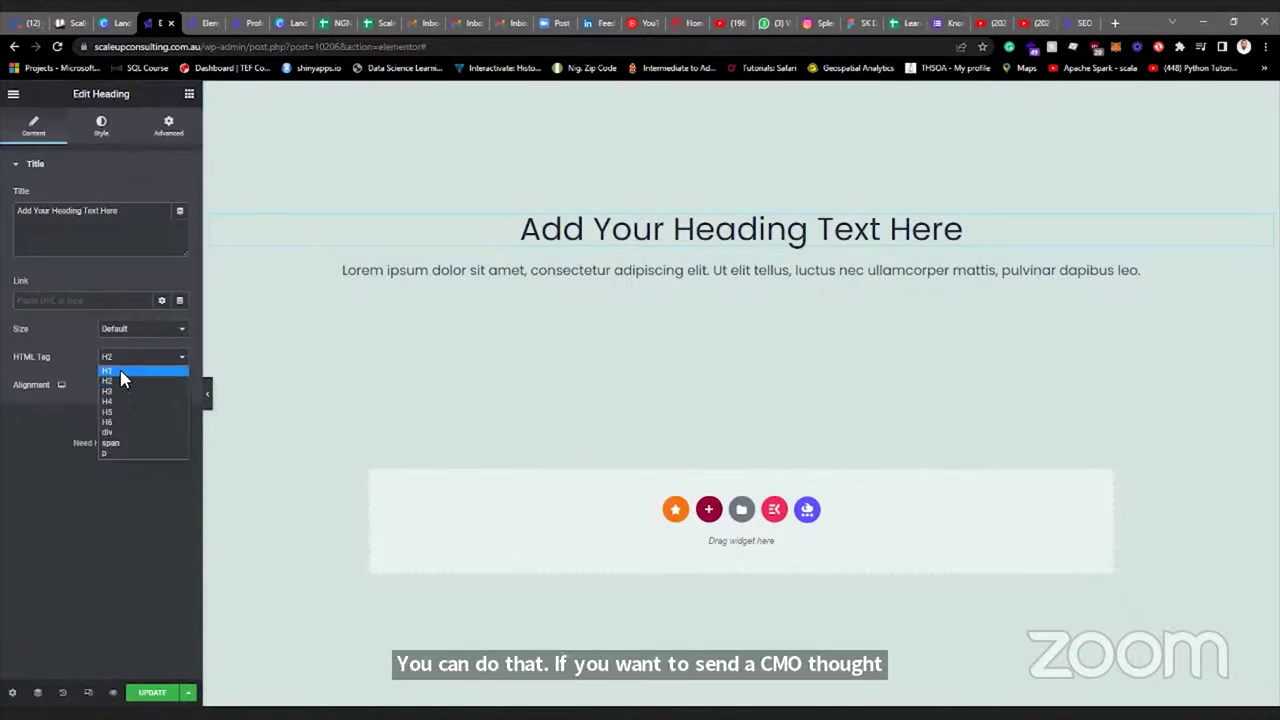
left_click(120, 372)
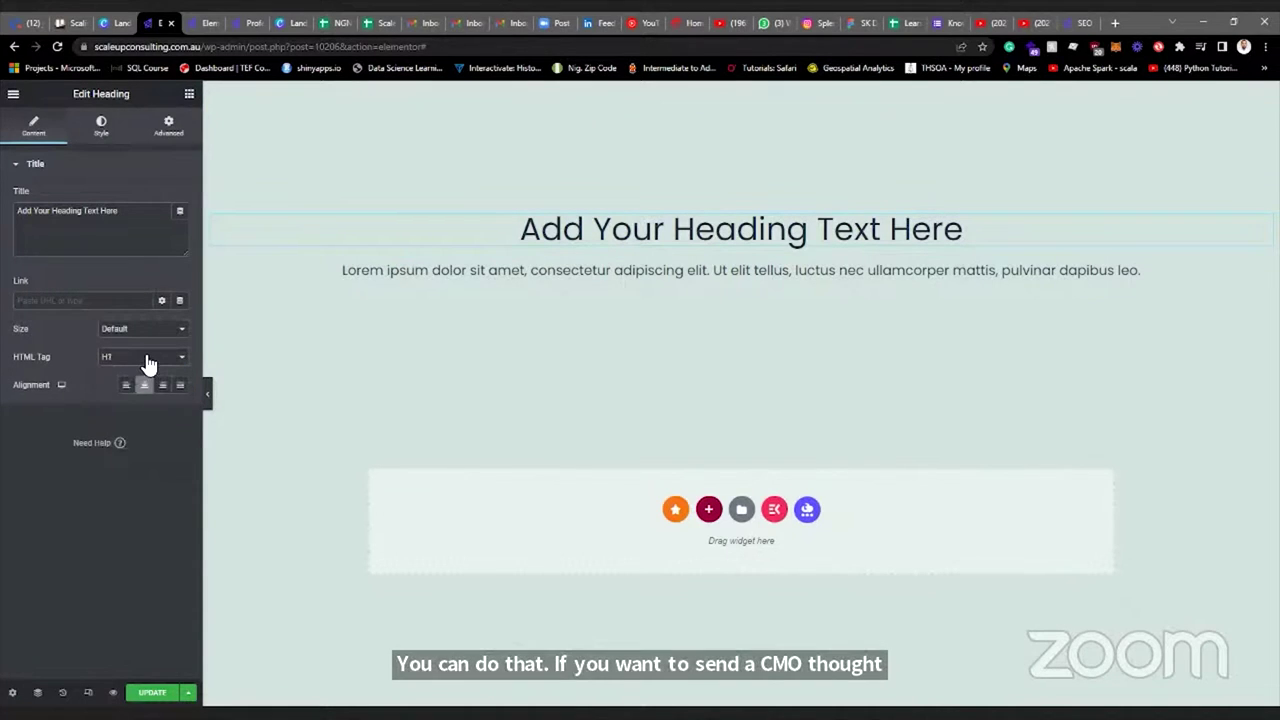
Try the XXL size on the heading and return its size to Default.
left_click(137, 339)
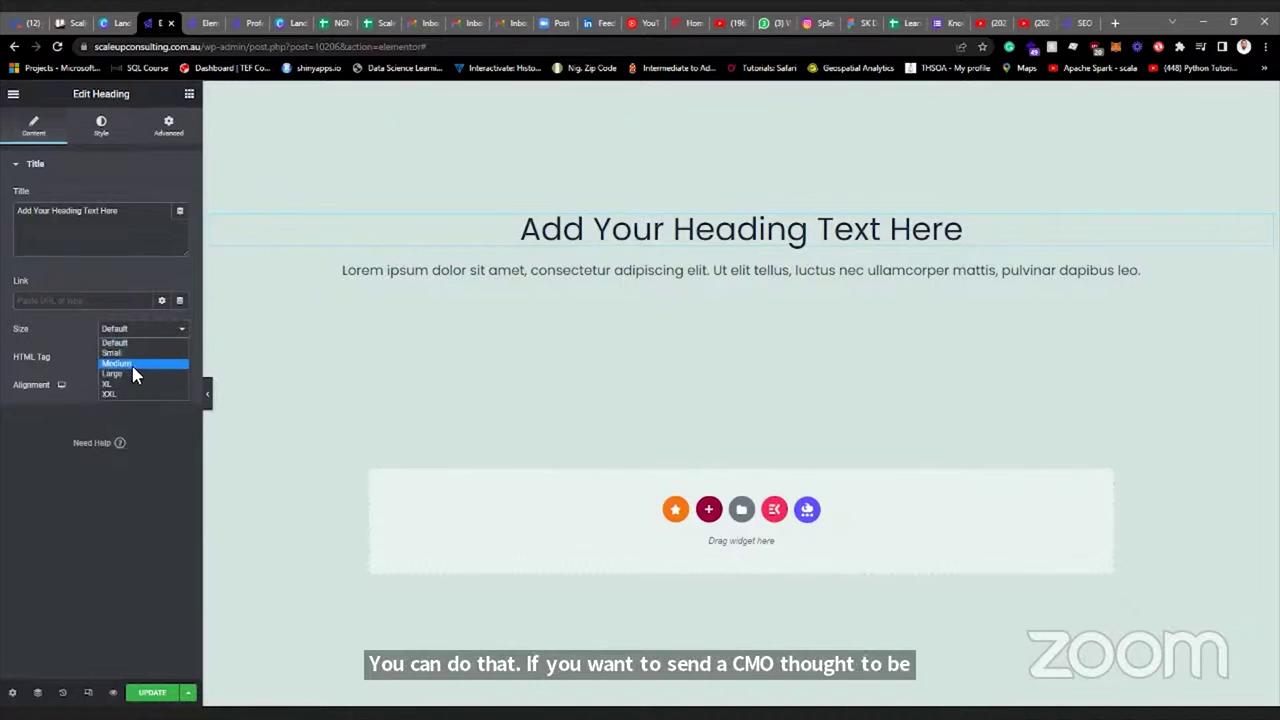
left_click(125, 396)
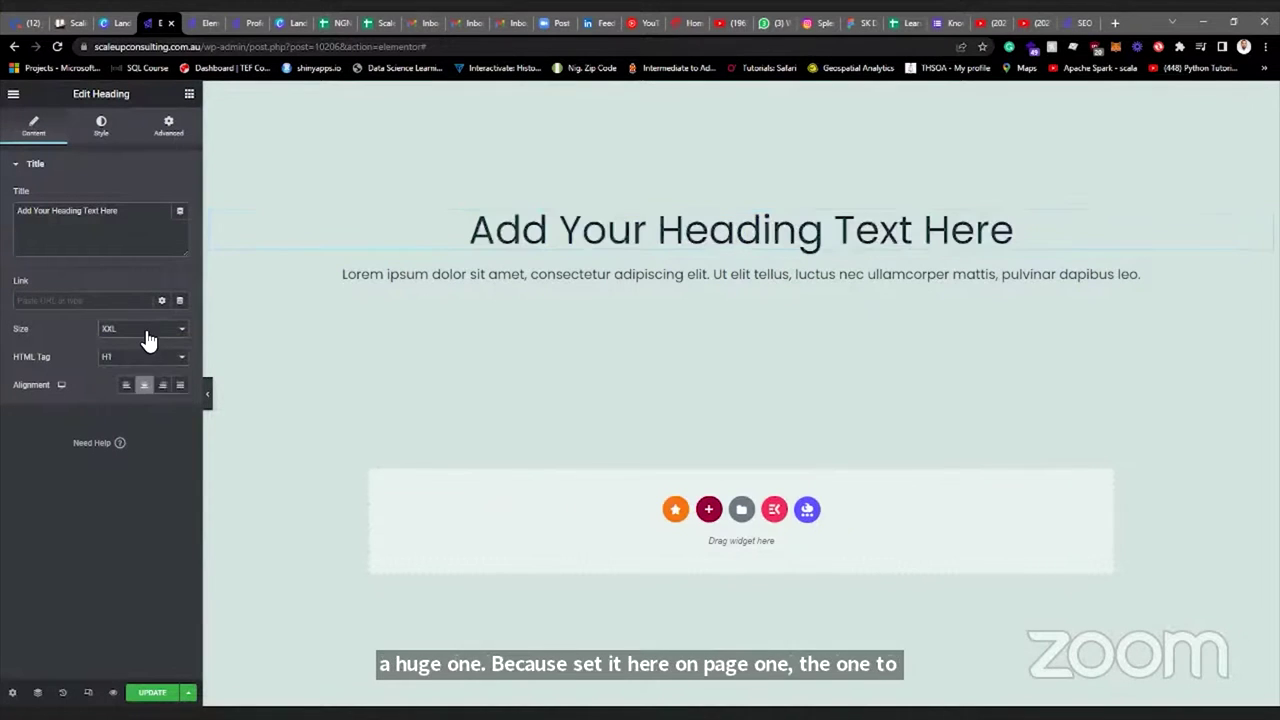
left_click(145, 335)
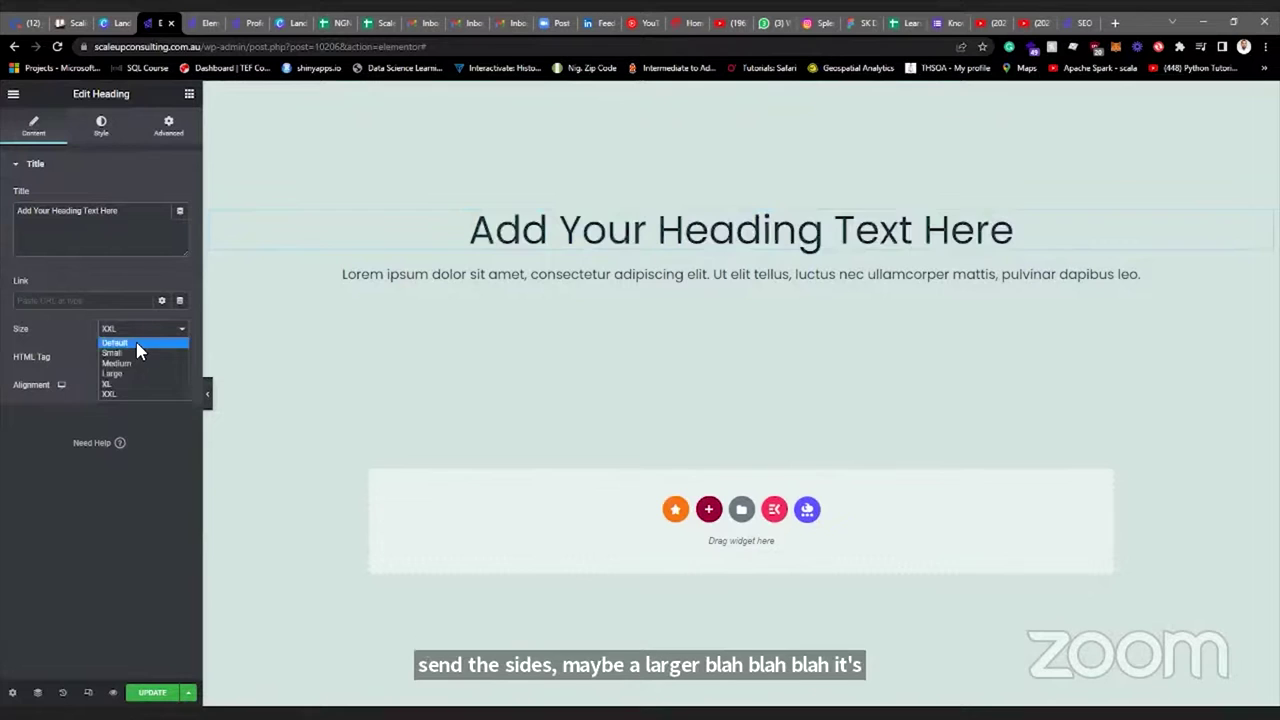
left_click(137, 343)
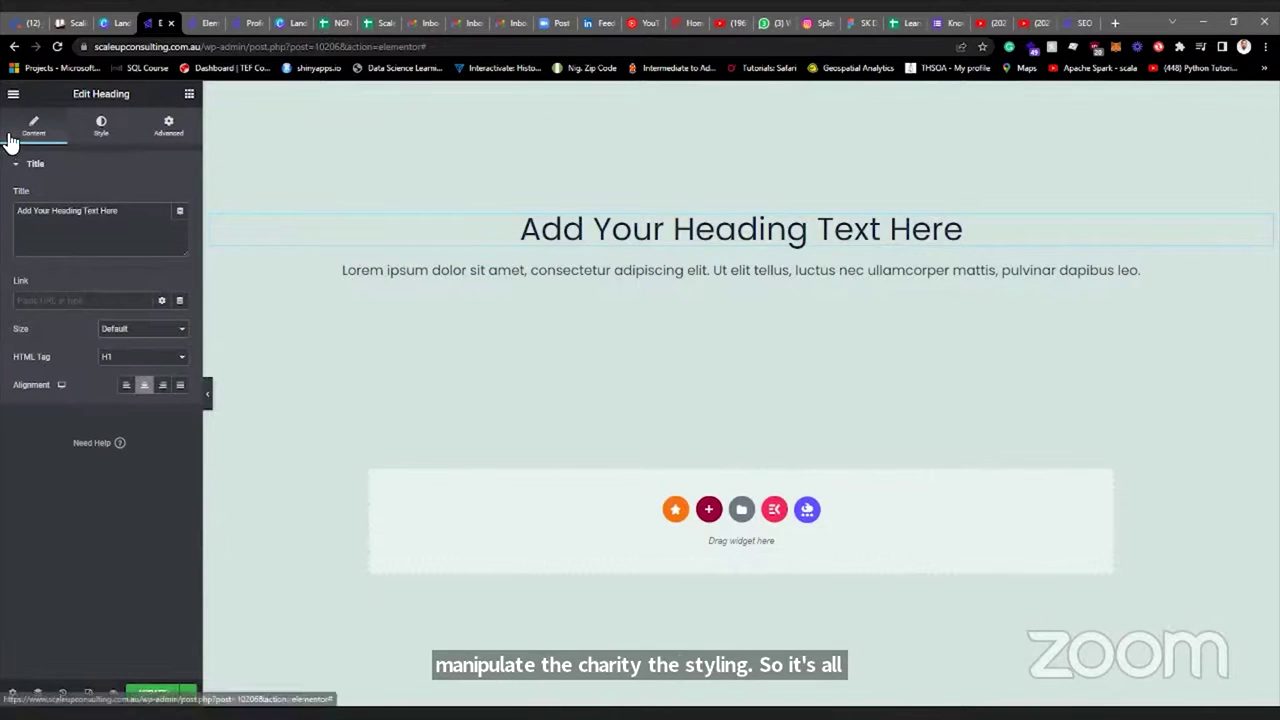
Apply the default text shadow to the heading, and check its Text Stroke and Blend Mode options.
left_click(101, 127)
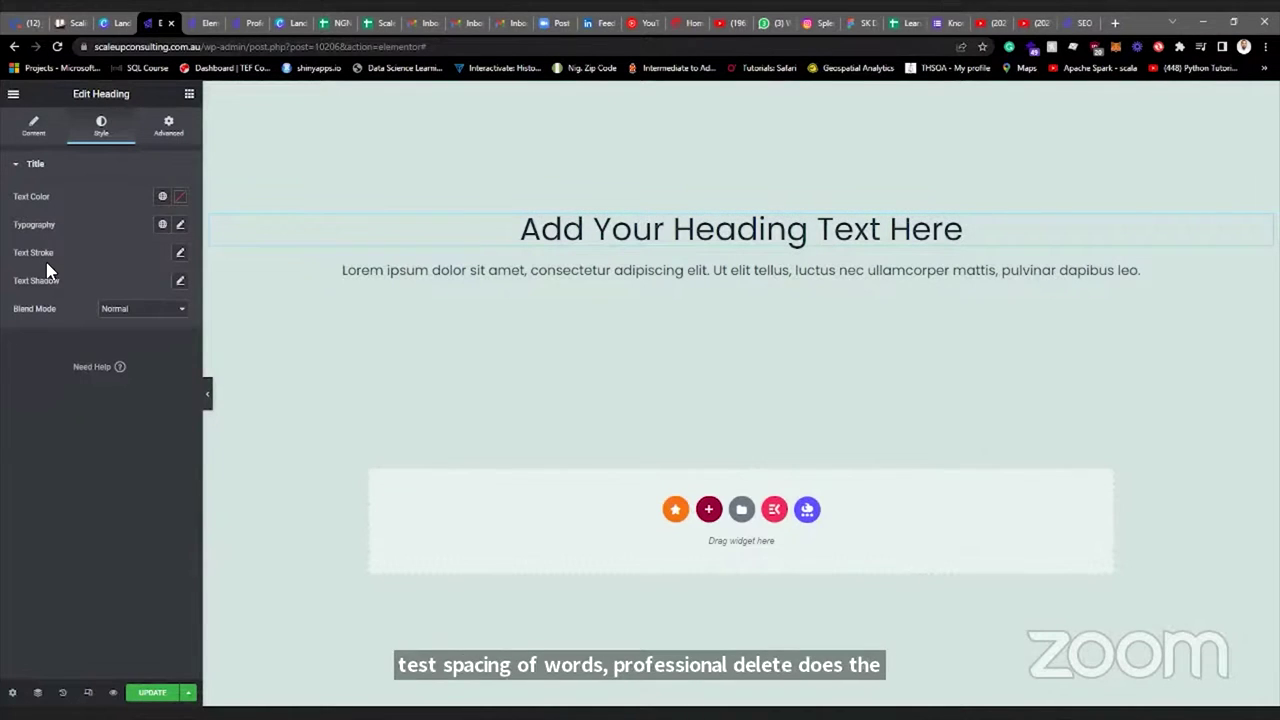
left_click(181, 257)
left_click(165, 259)
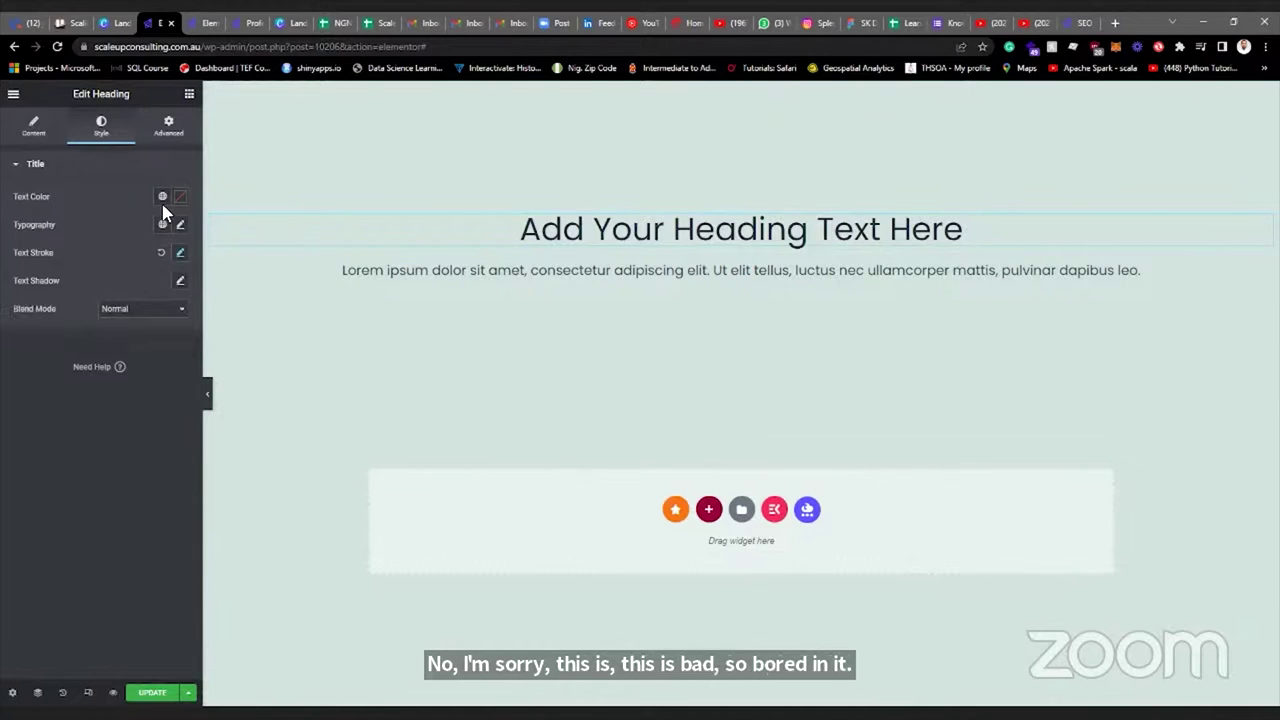
left_click(182, 284)
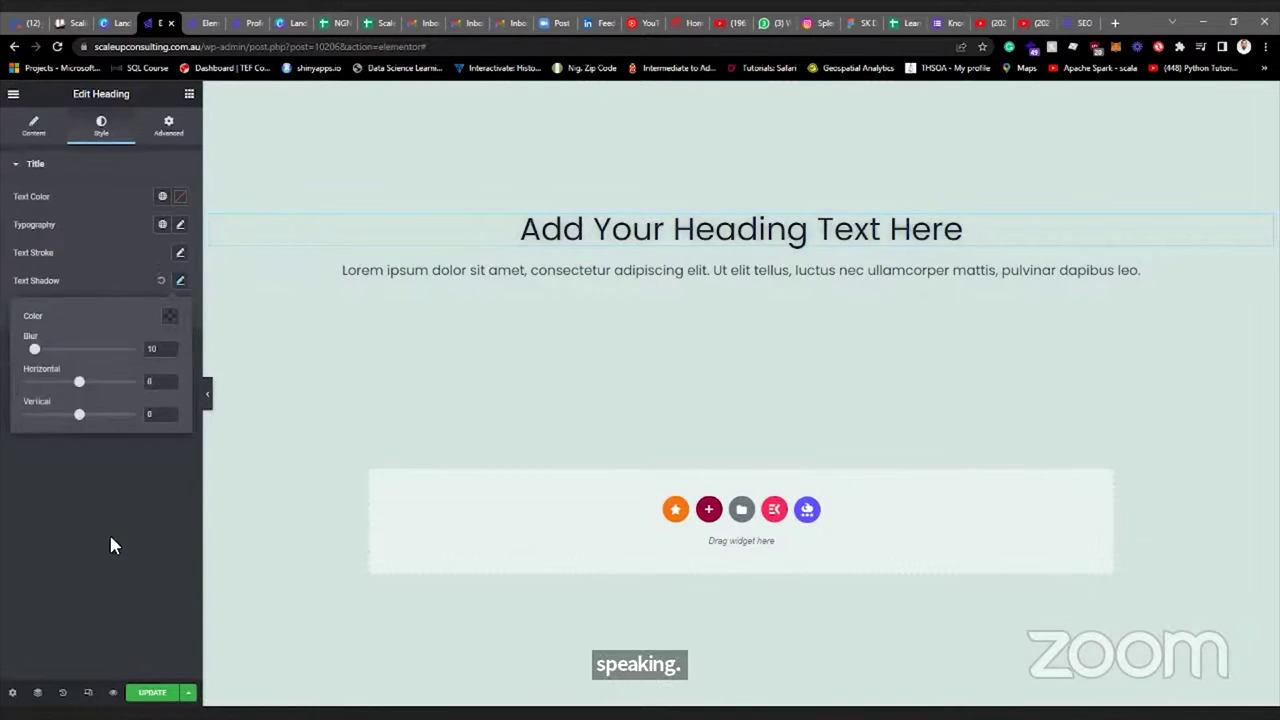
left_click(109, 532)
left_click(178, 312)
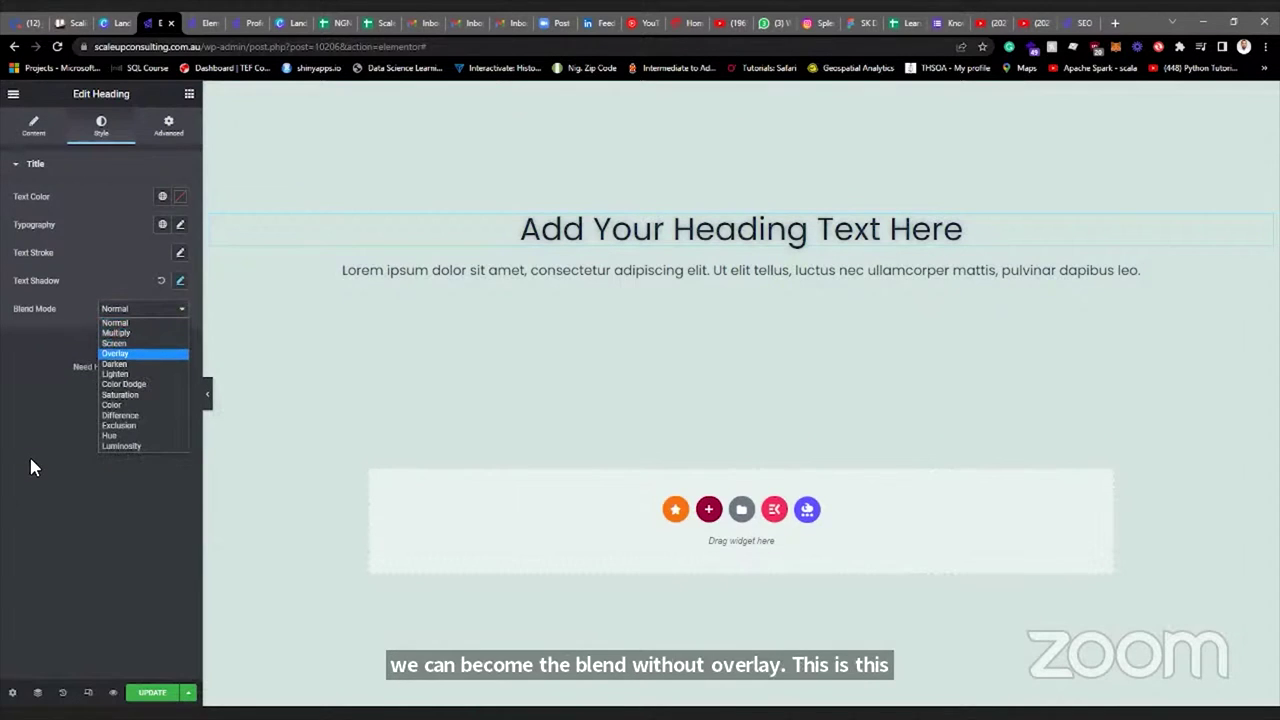
left_click(111, 316)
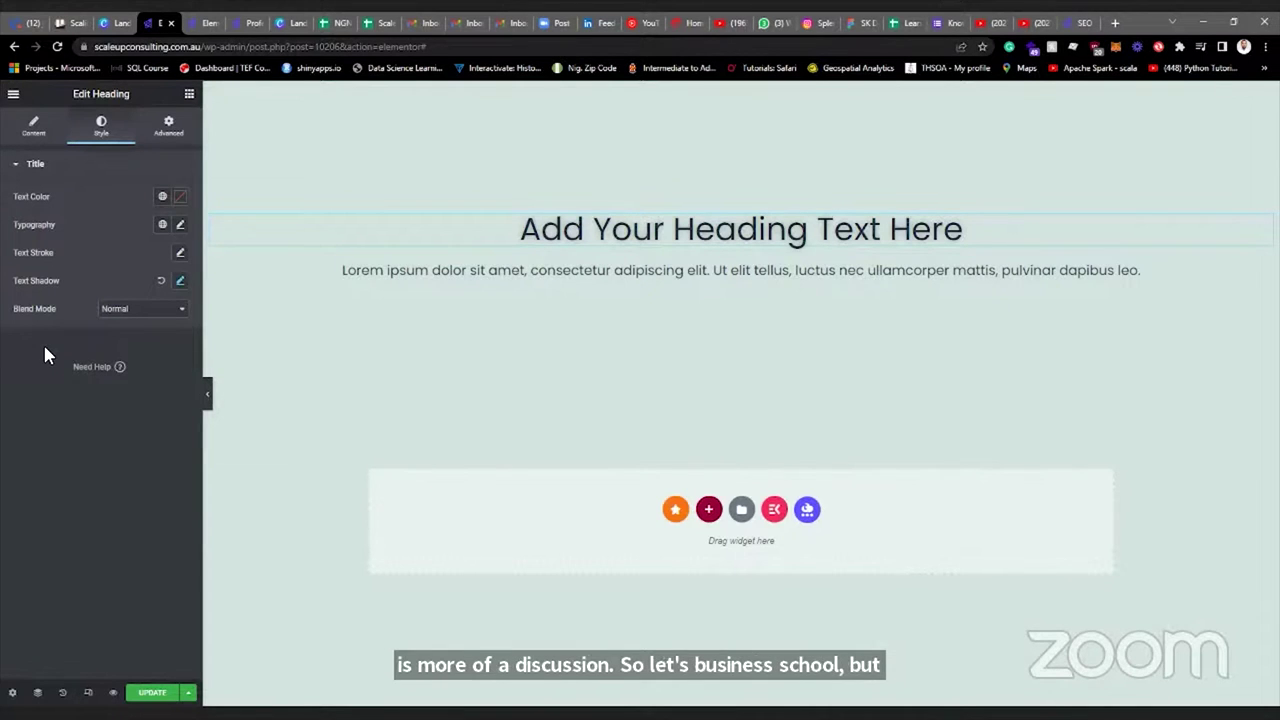
Change the heading's font family to Source Sans Pro in its typography settings.
left_click(181, 228)
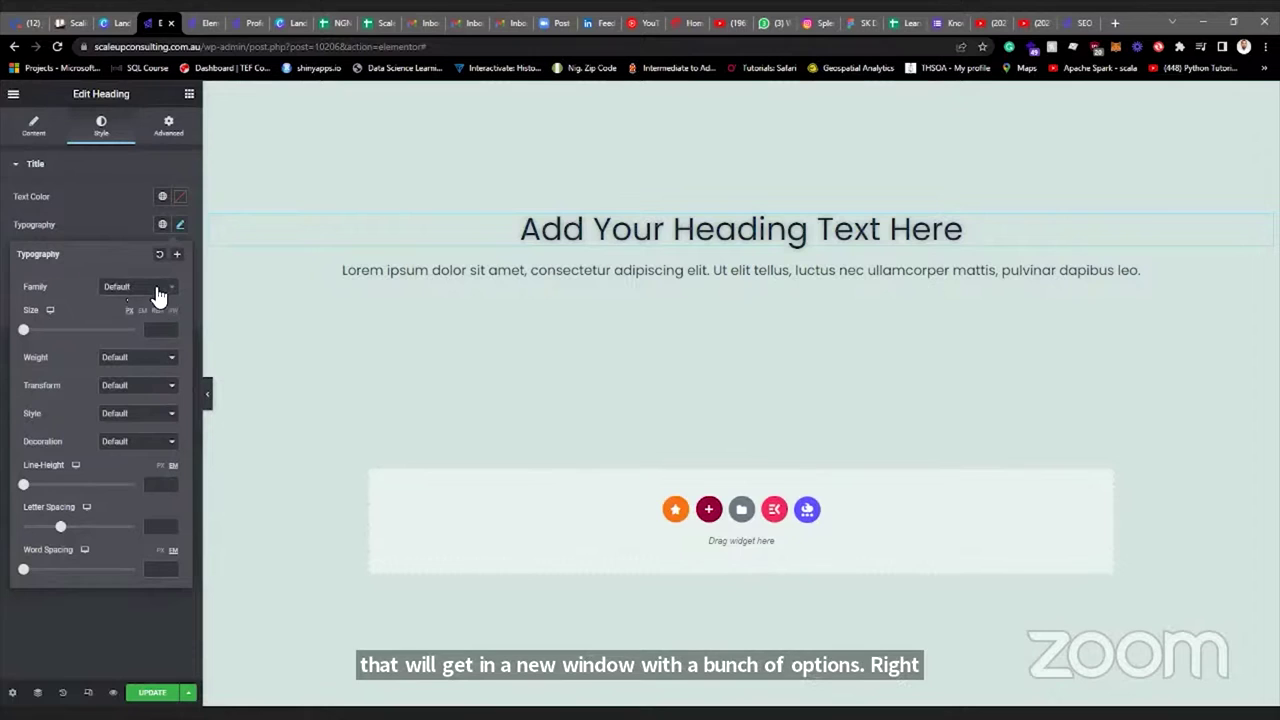
left_click(108, 287)
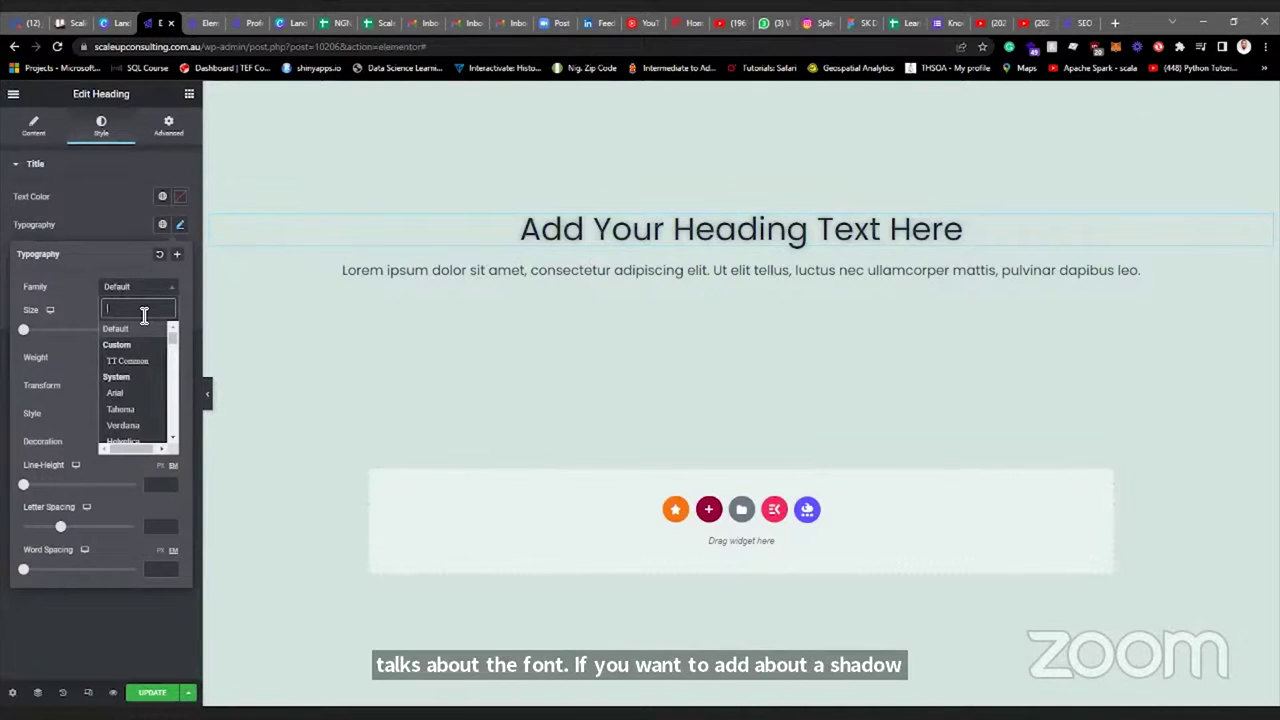
type("SOUR")
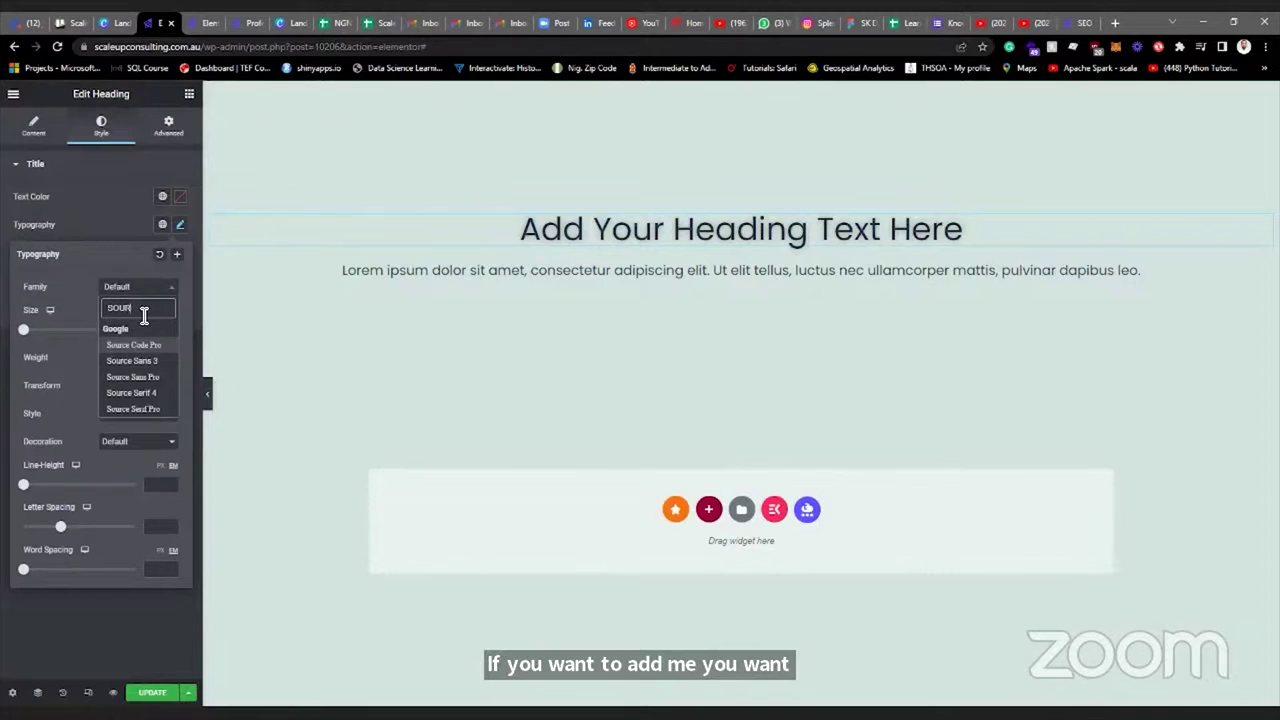
left_click(133, 377)
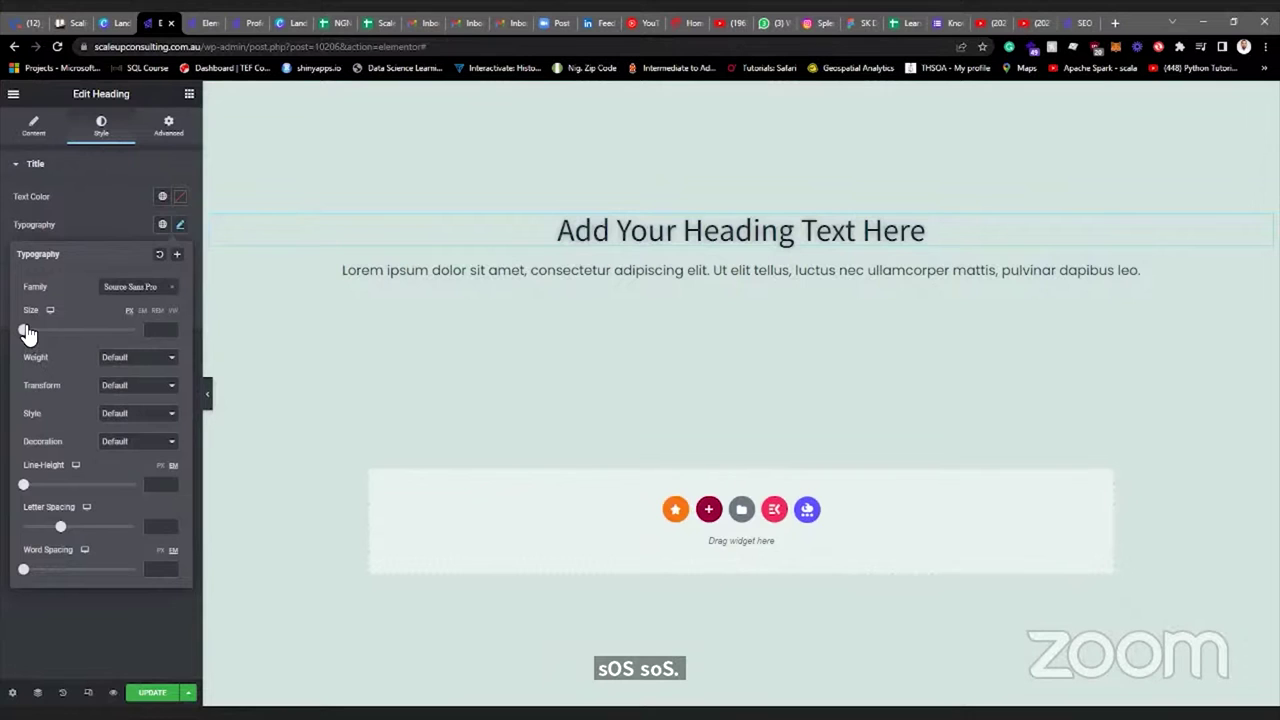
Set the heading's font size to 70 px and its text transform to Uppercase.
left_click_drag(27, 334, 66, 334)
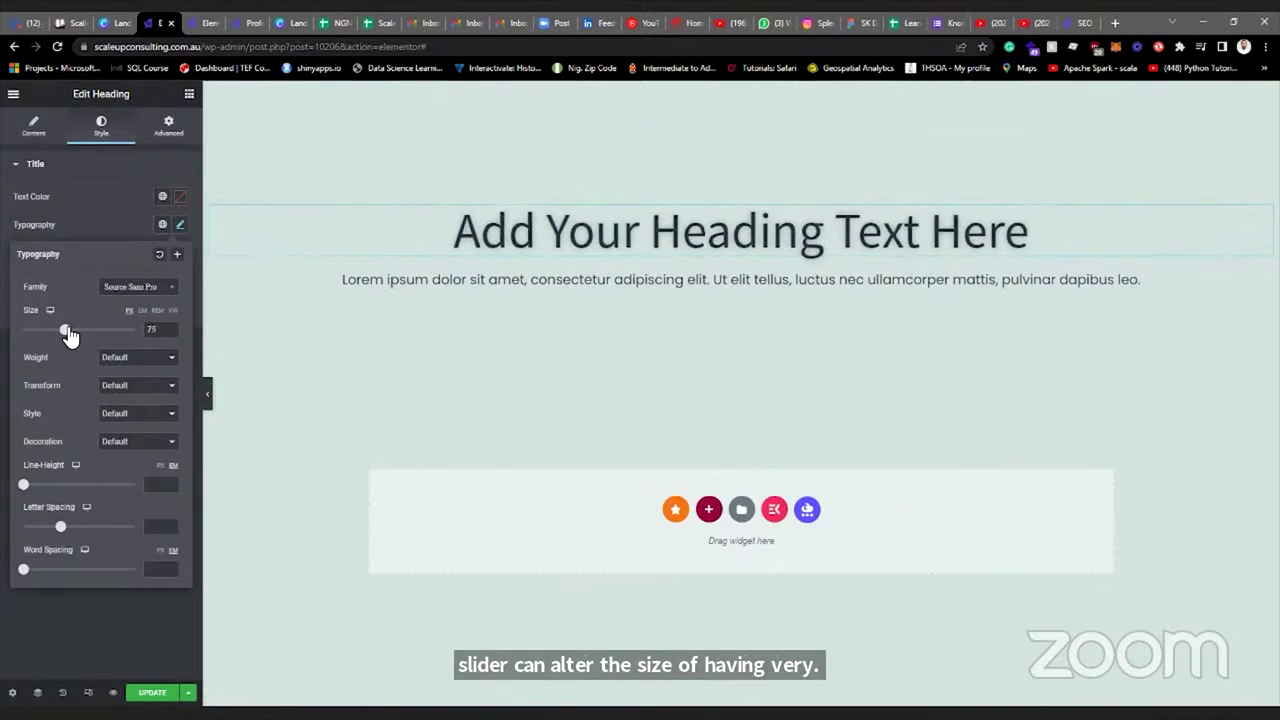
left_click(170, 334)
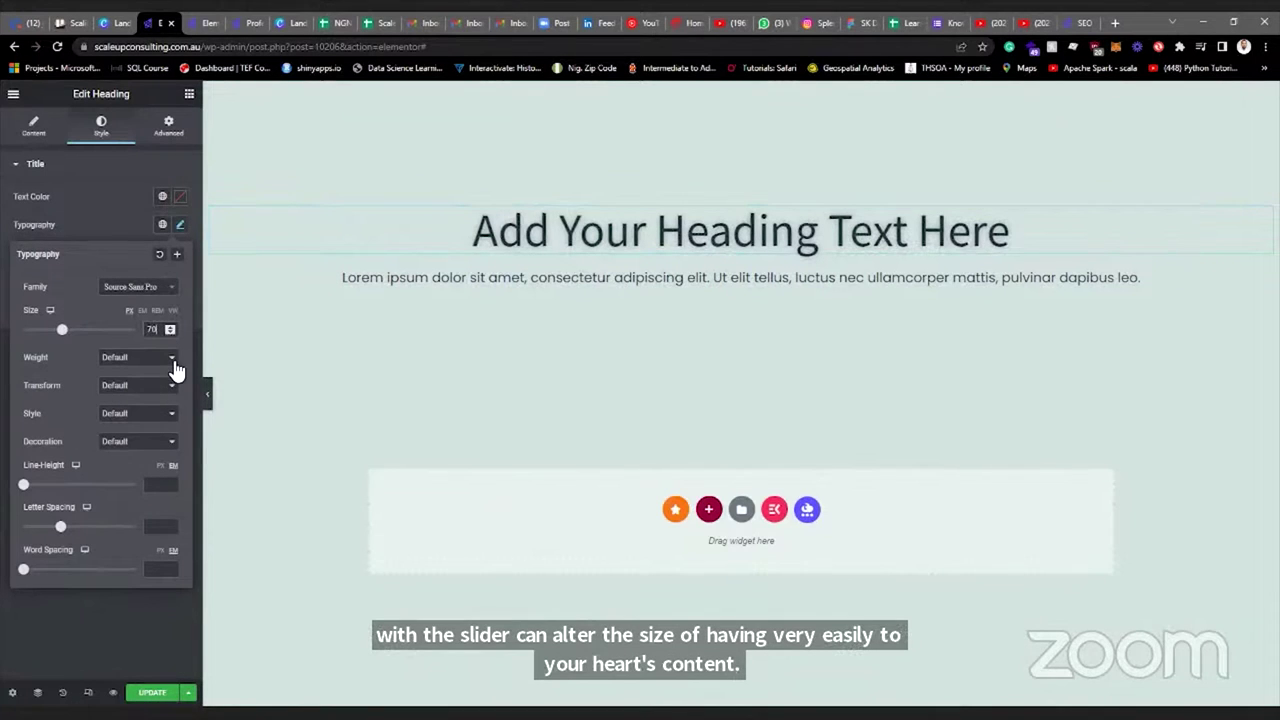
left_click(172, 360)
left_click(28, 382)
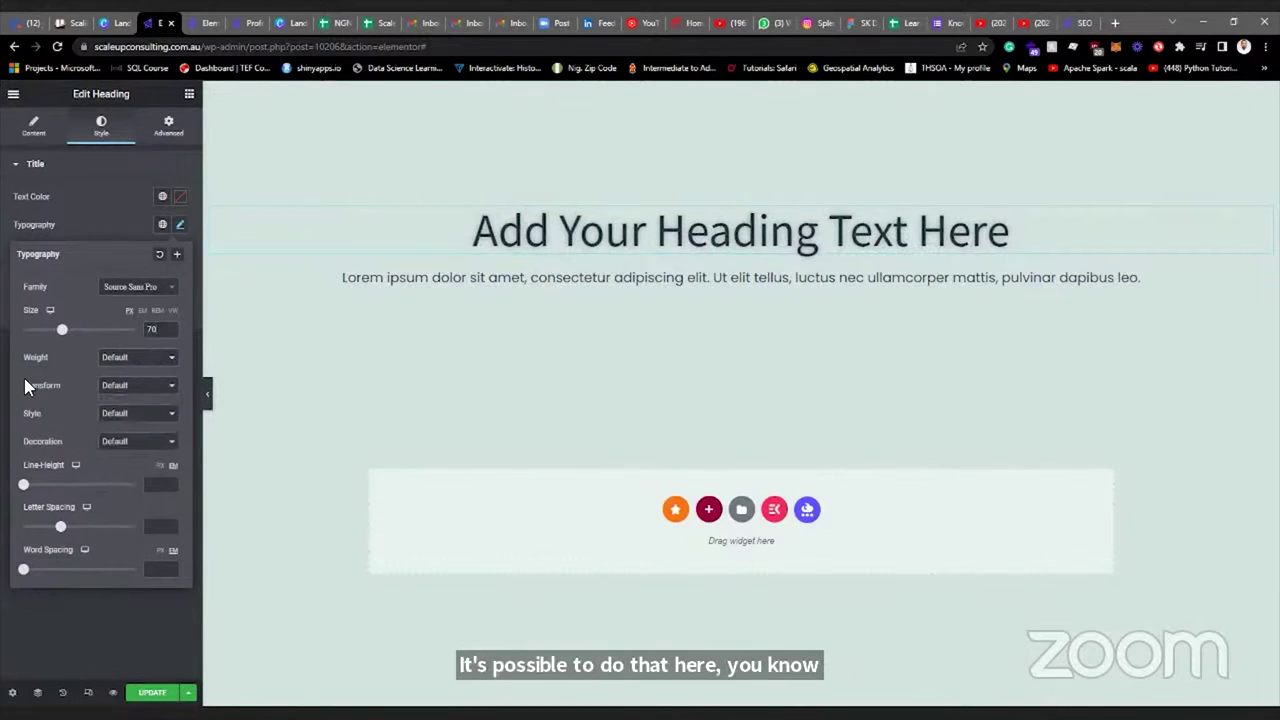
left_click(174, 394)
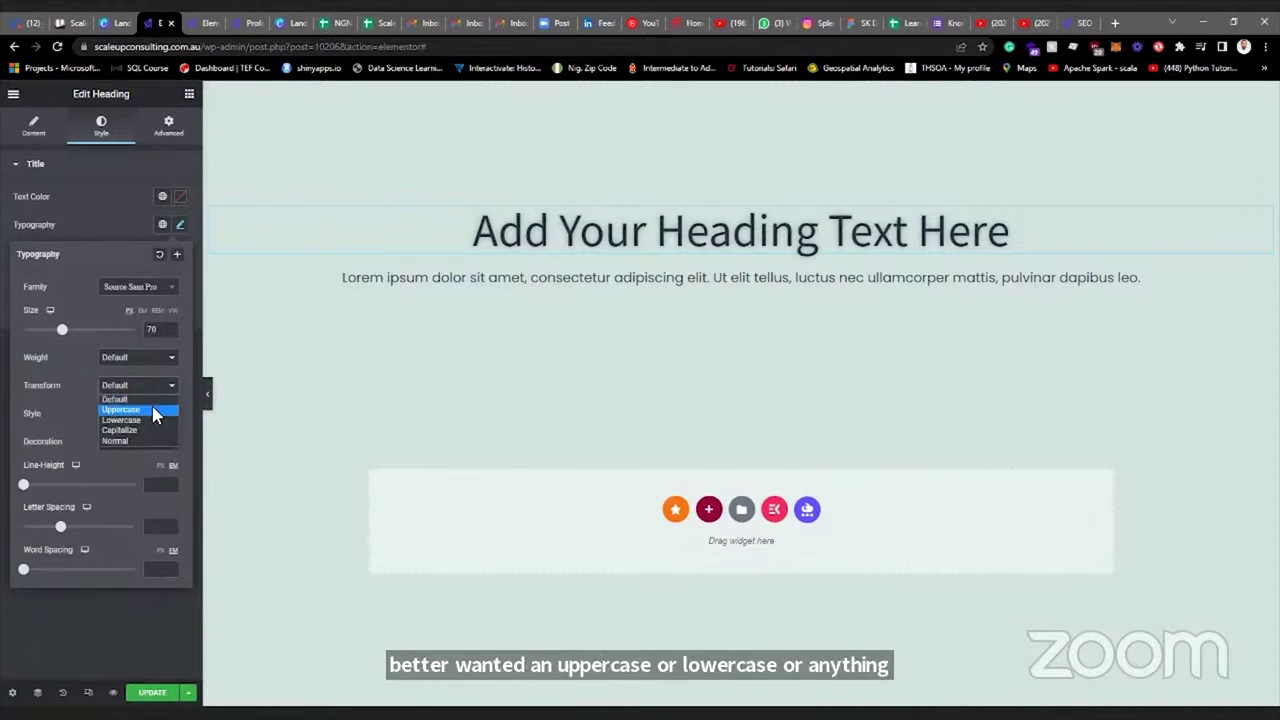
left_click(154, 411)
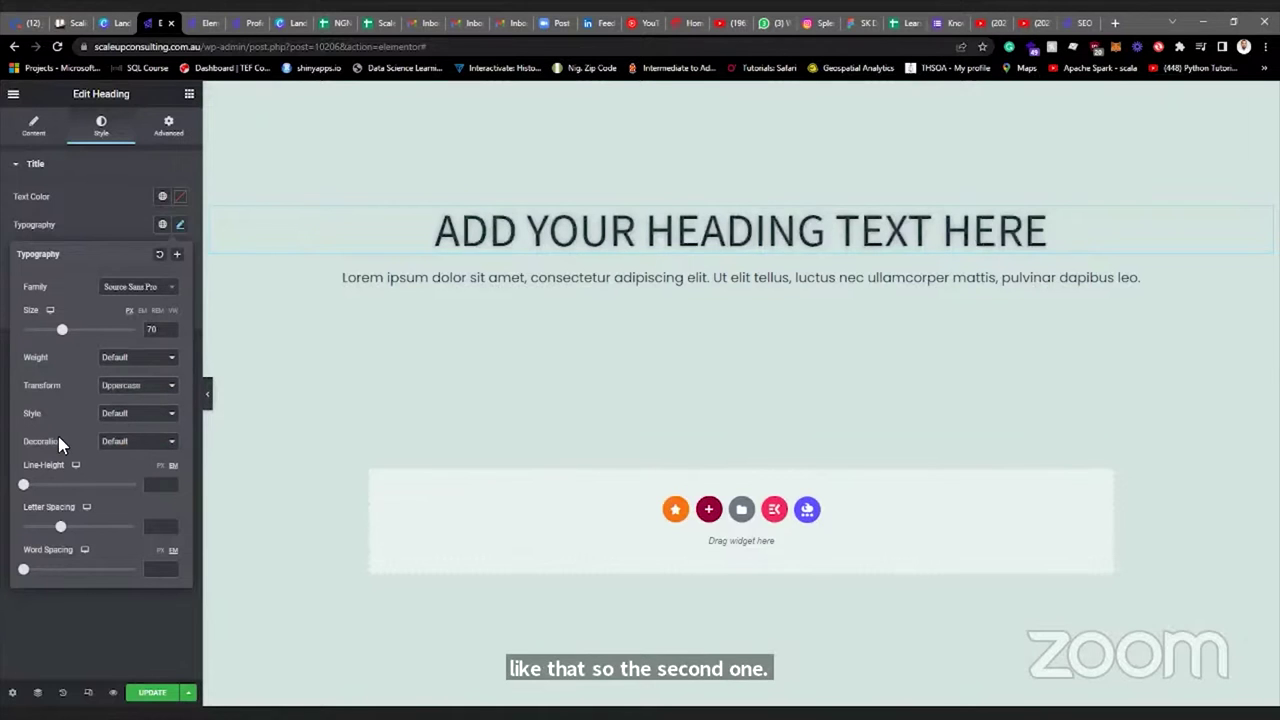
Try the Italic font style on the heading and set the style back to Default.
left_click(125, 415)
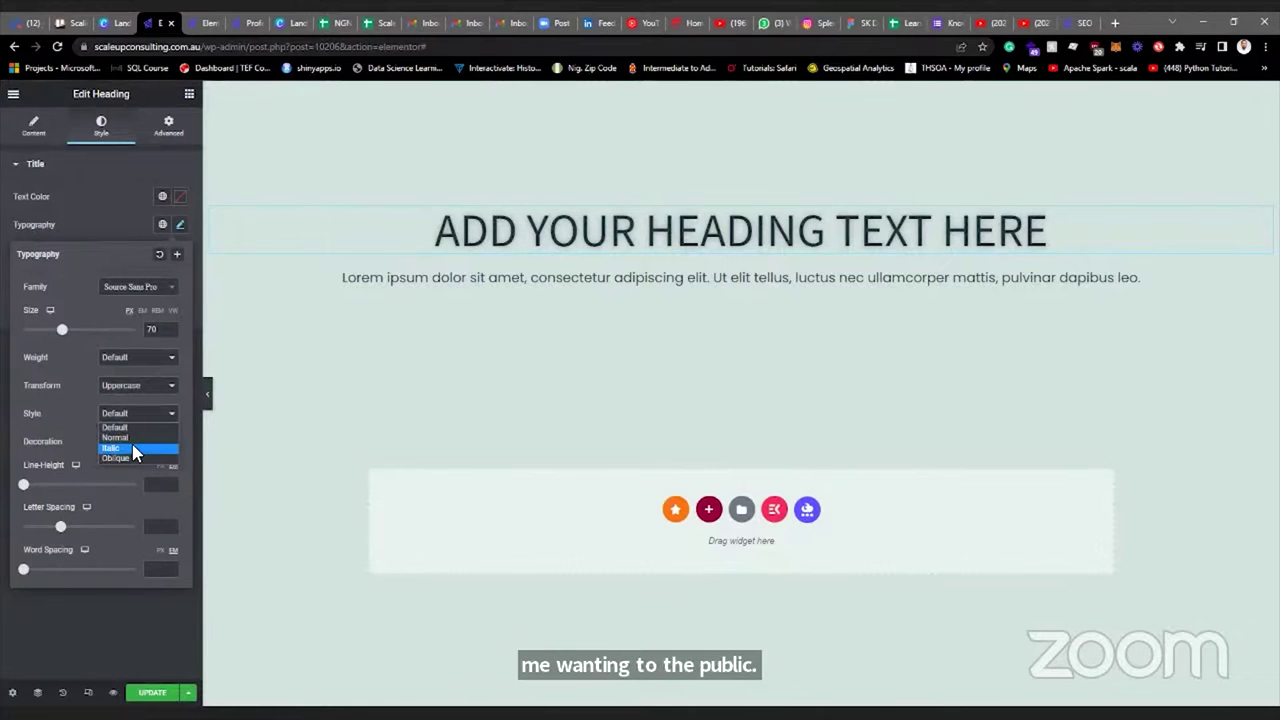
left_click(136, 452)
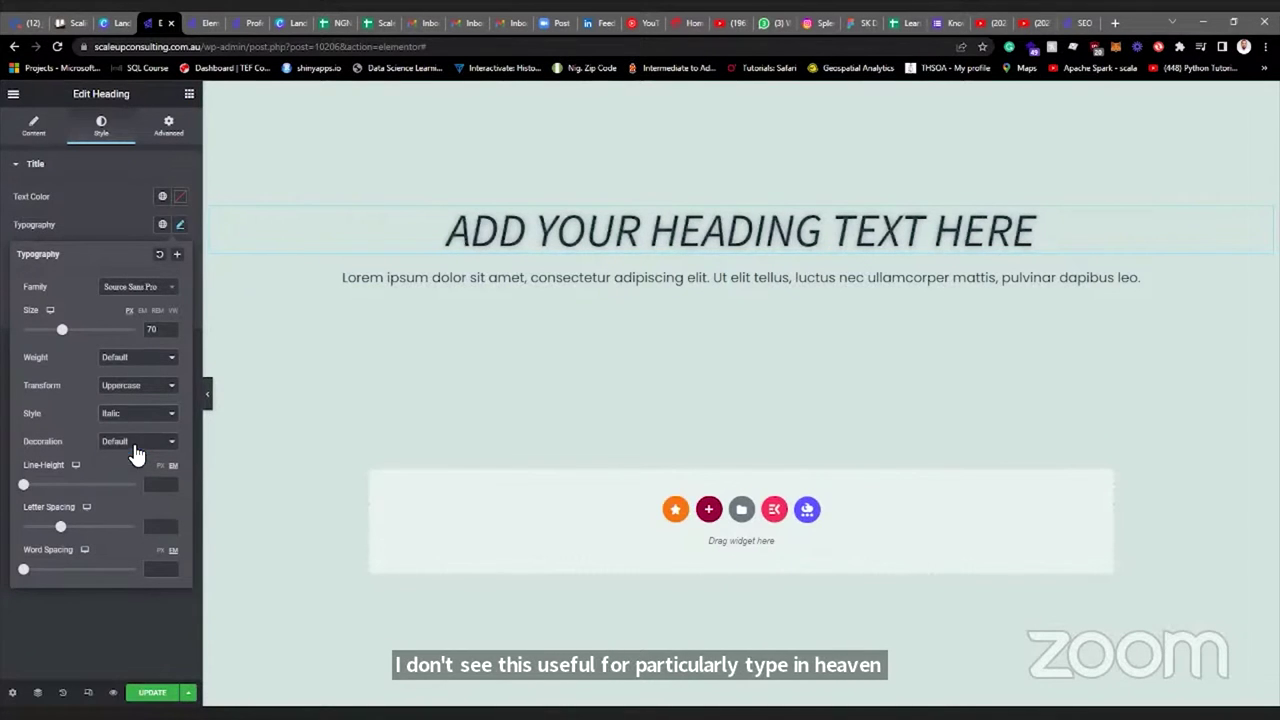
left_click(143, 414)
left_click(141, 422)
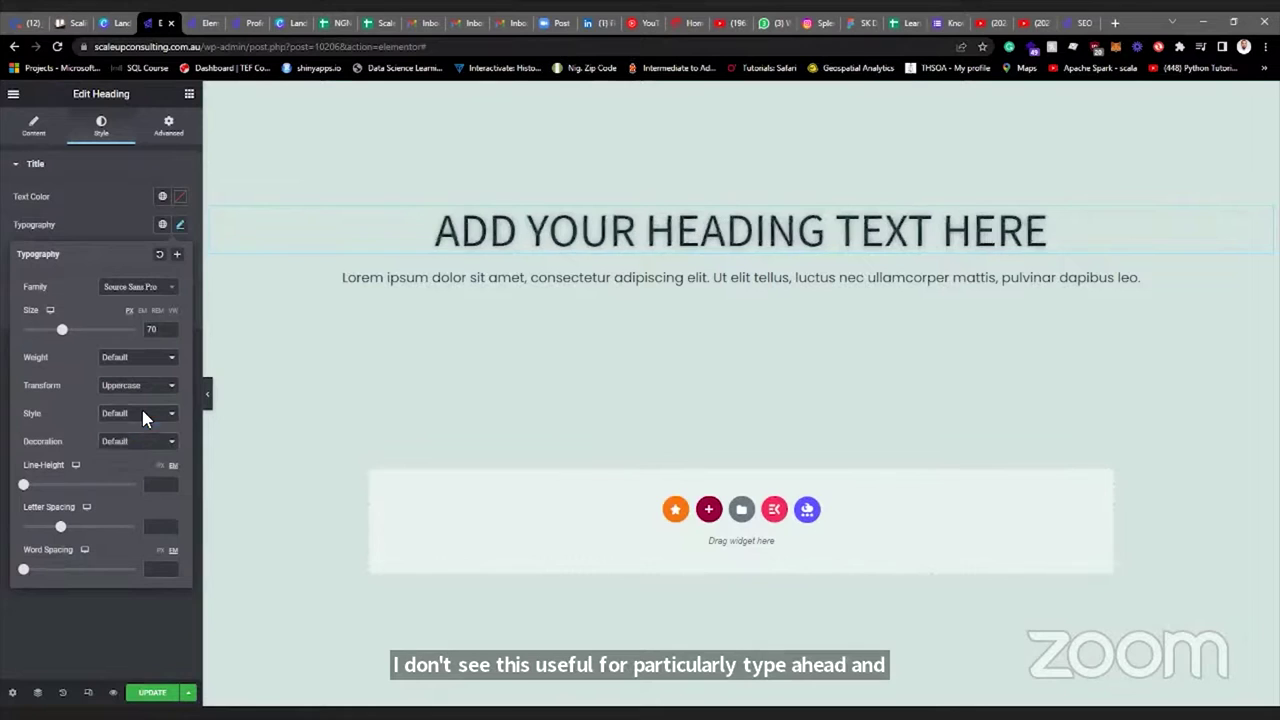
Try the Underline and Line Through decorations on the heading and set the decoration back to Default.
left_click(171, 443)
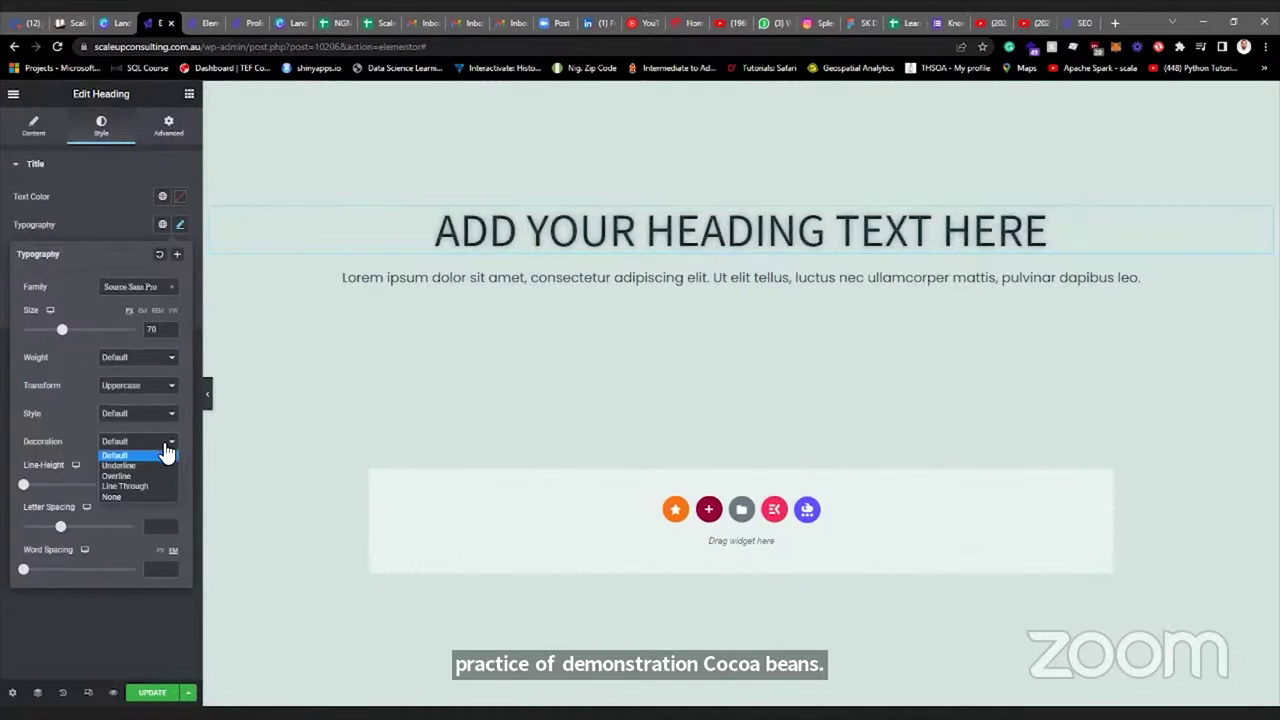
left_click(121, 466)
left_click(135, 441)
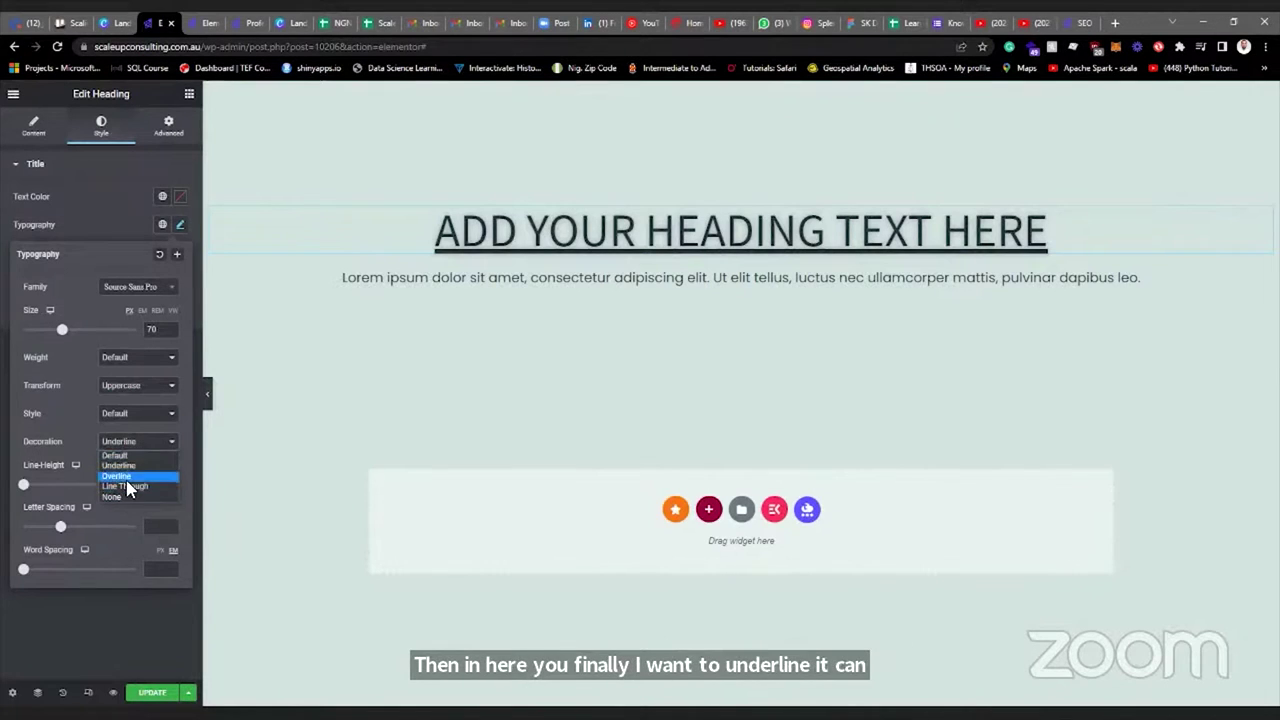
left_click(126, 486)
left_click(136, 443)
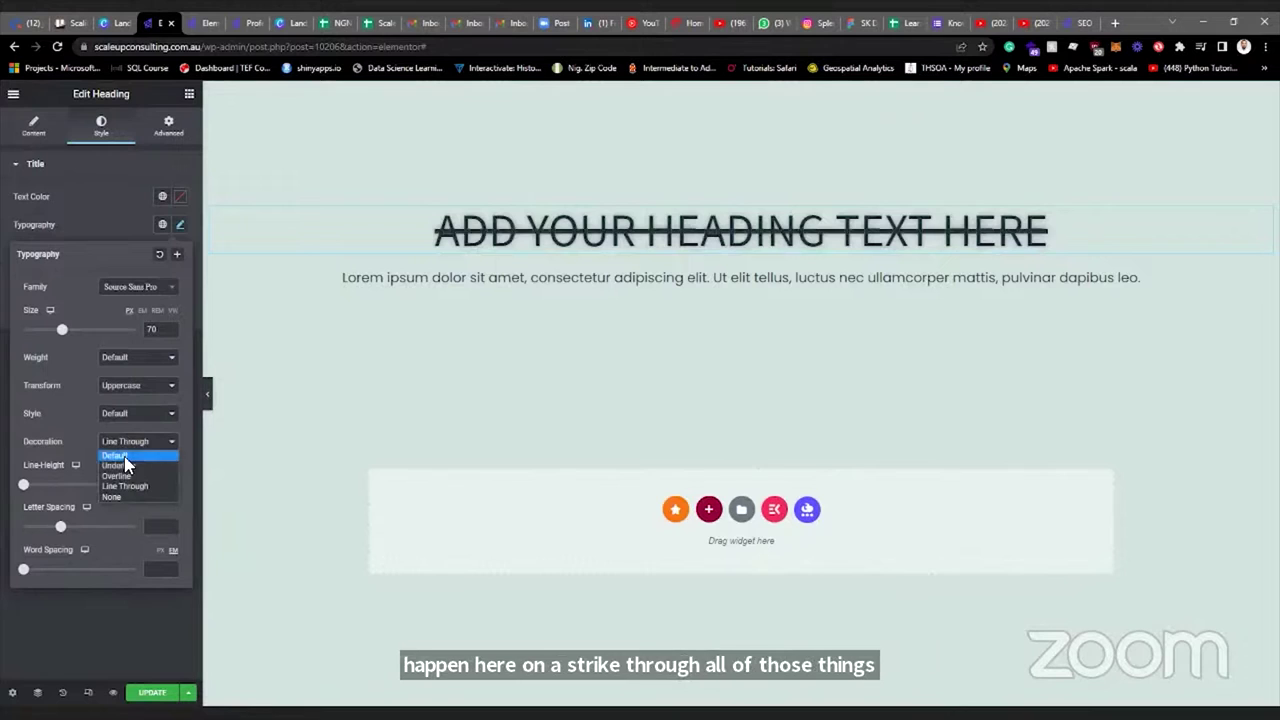
left_click(125, 458)
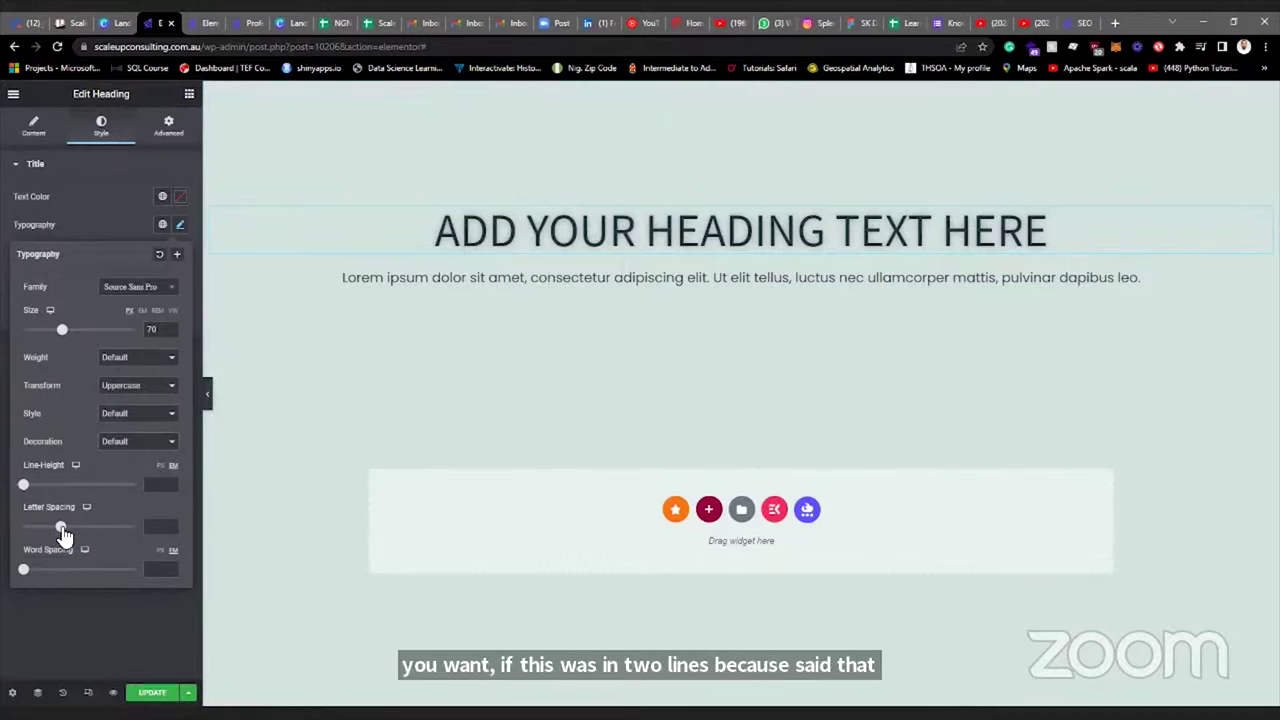
Set the heading's letter spacing to -0.4 and its word spacing to 0.2 em.
mouse_move(60, 530)
left_mouse_down()
mouse_move(135, 530)
mouse_move(8, 530)
mouse_move(57, 527)
left_mouse_up()
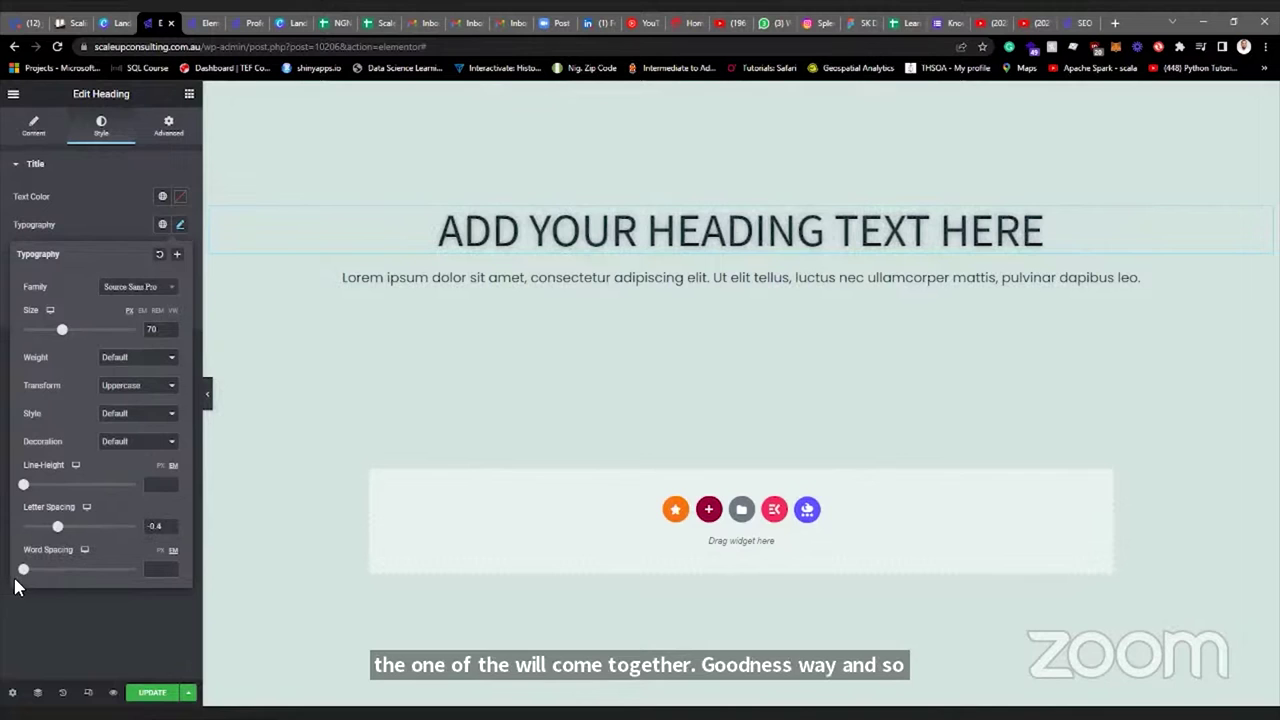
mouse_move(27, 569)
left_mouse_down()
mouse_move(137, 567)
mouse_move(25, 569)
left_mouse_up()
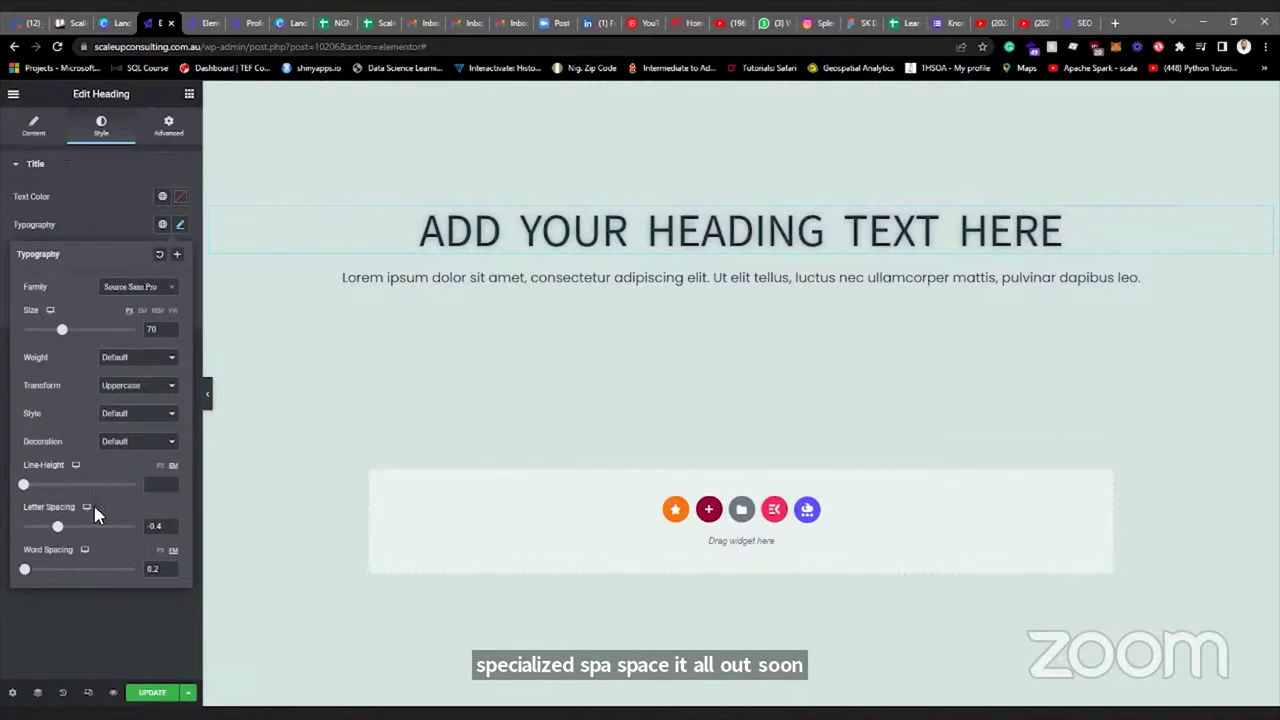
Leave the typography settings and reset the heading's text shadow to its default.
left_click(50, 612)
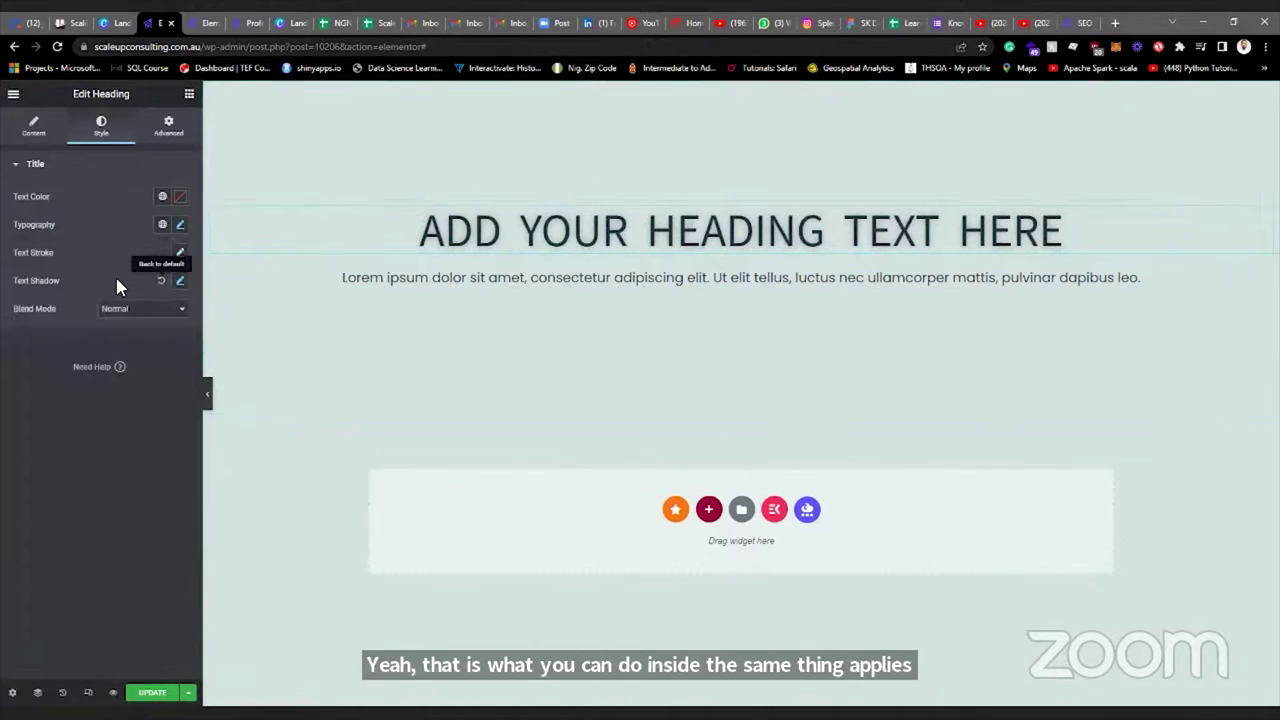
left_click(161, 280)
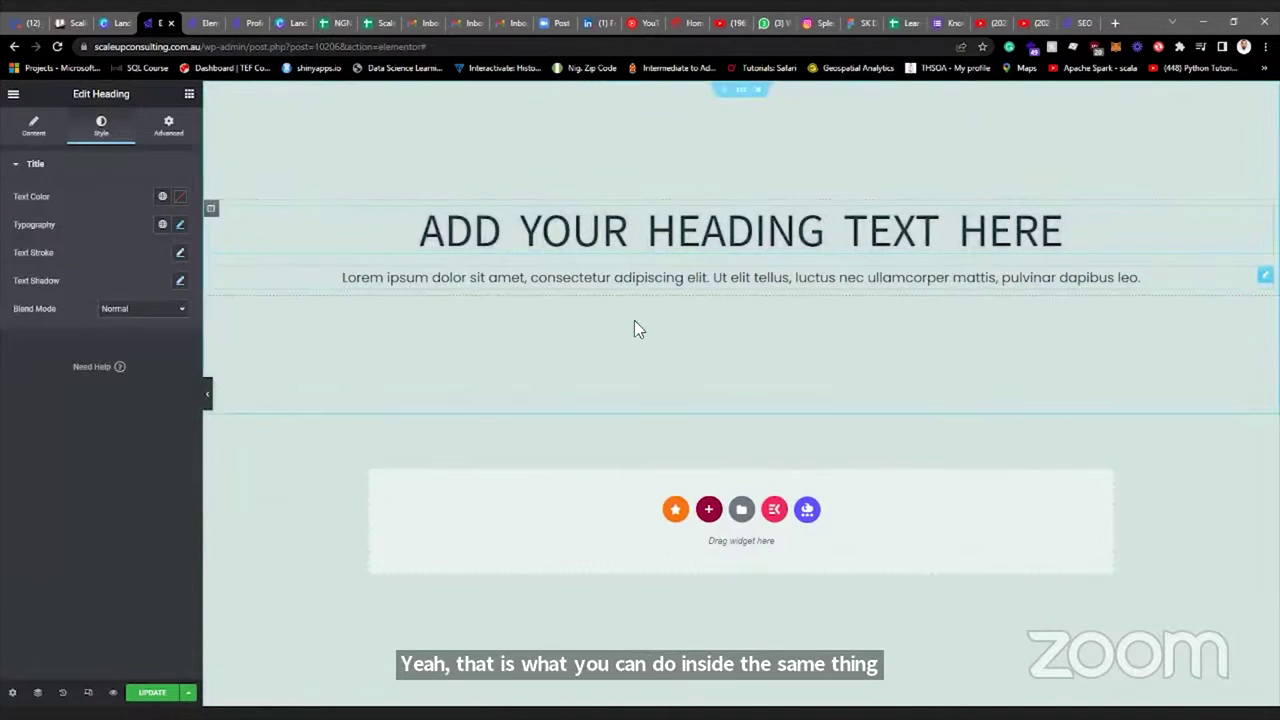
Try a custom text color on the heading, picking black and entering the hex code ffffff.
left_click(180, 197)
mouse_move(108, 358)
left_mouse_down()
mouse_move(163, 289)
mouse_move(34, 294)
mouse_move(183, 263)
mouse_move(131, 308)
mouse_move(149, 323)
mouse_move(118, 274)
left_mouse_up()
left_click_drag(31, 372, 10, 393)
type("#")
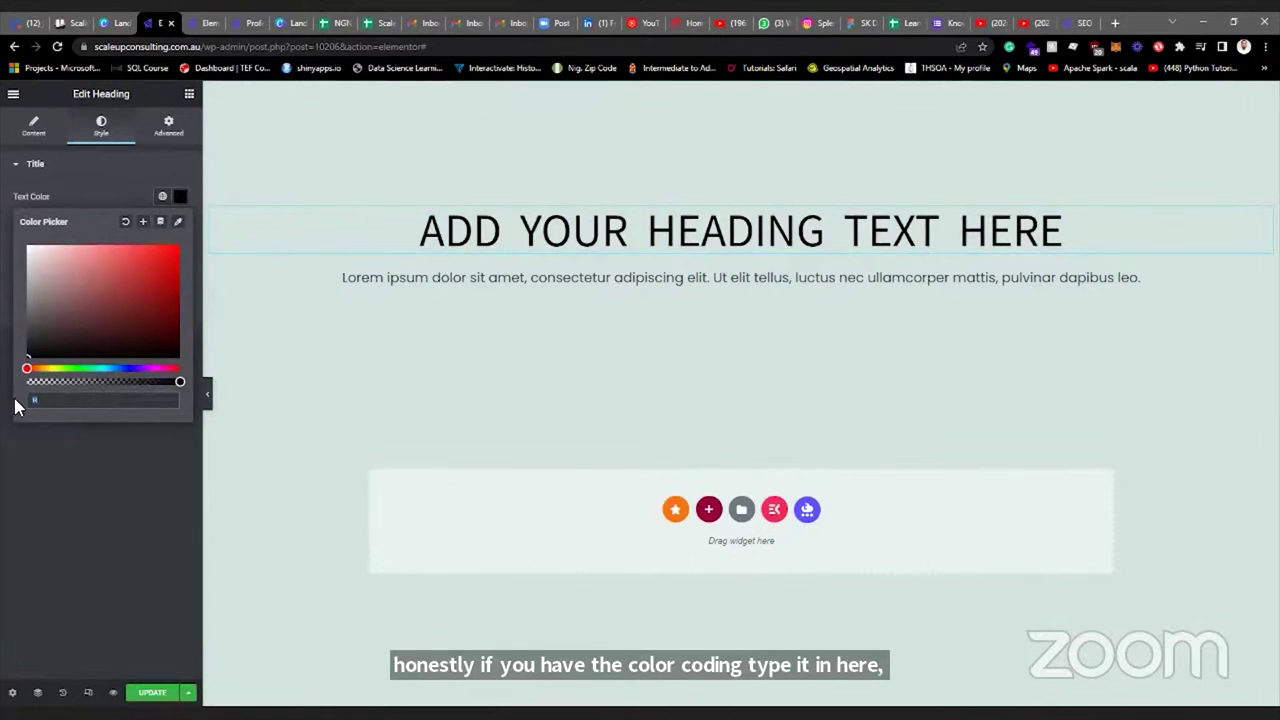
type("ffffff")
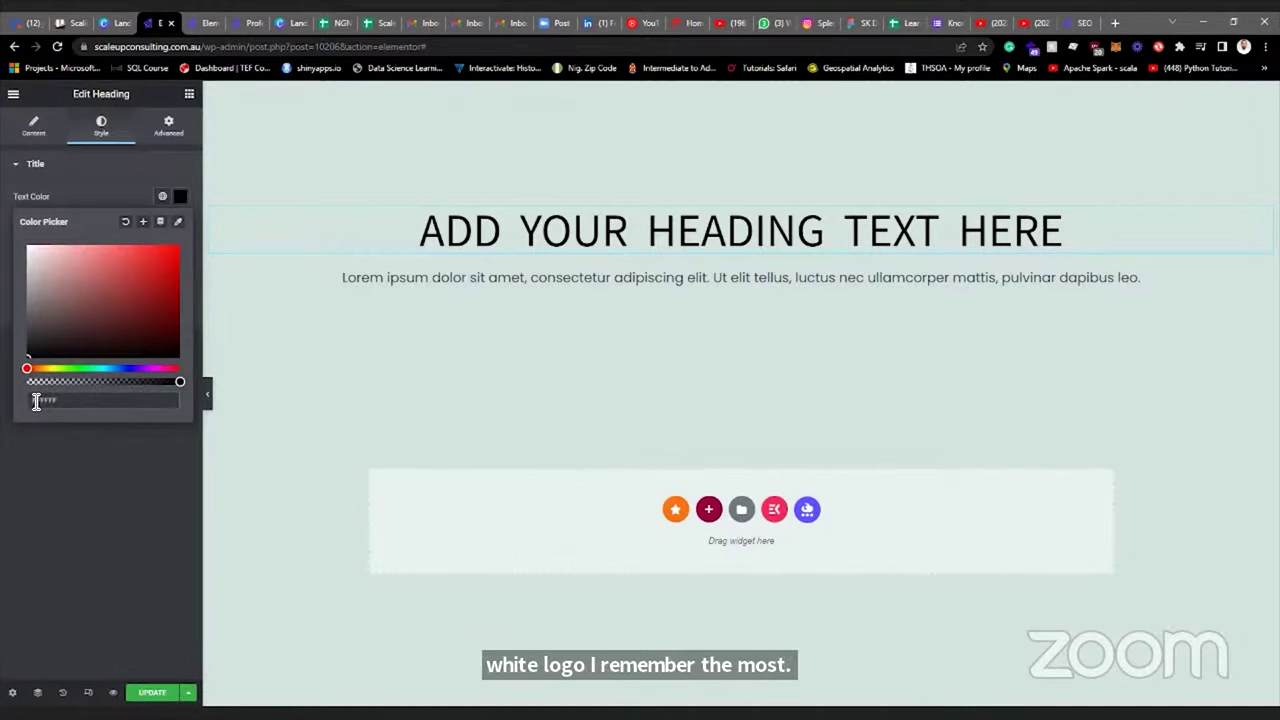
key("Return")
left_click_drag(84, 407, 35, 408)
key("BackSpace")
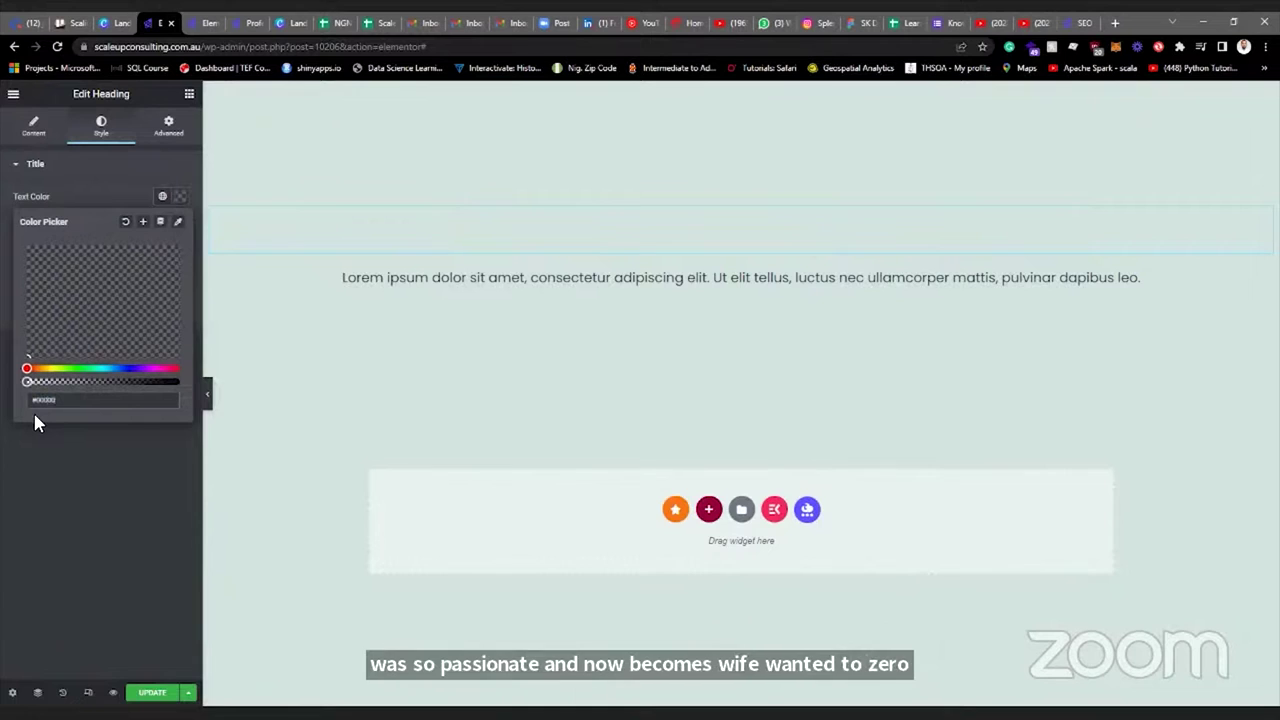
Try other hex codes on the heading, ending with a light green, and reset its text color to default.
type("#")
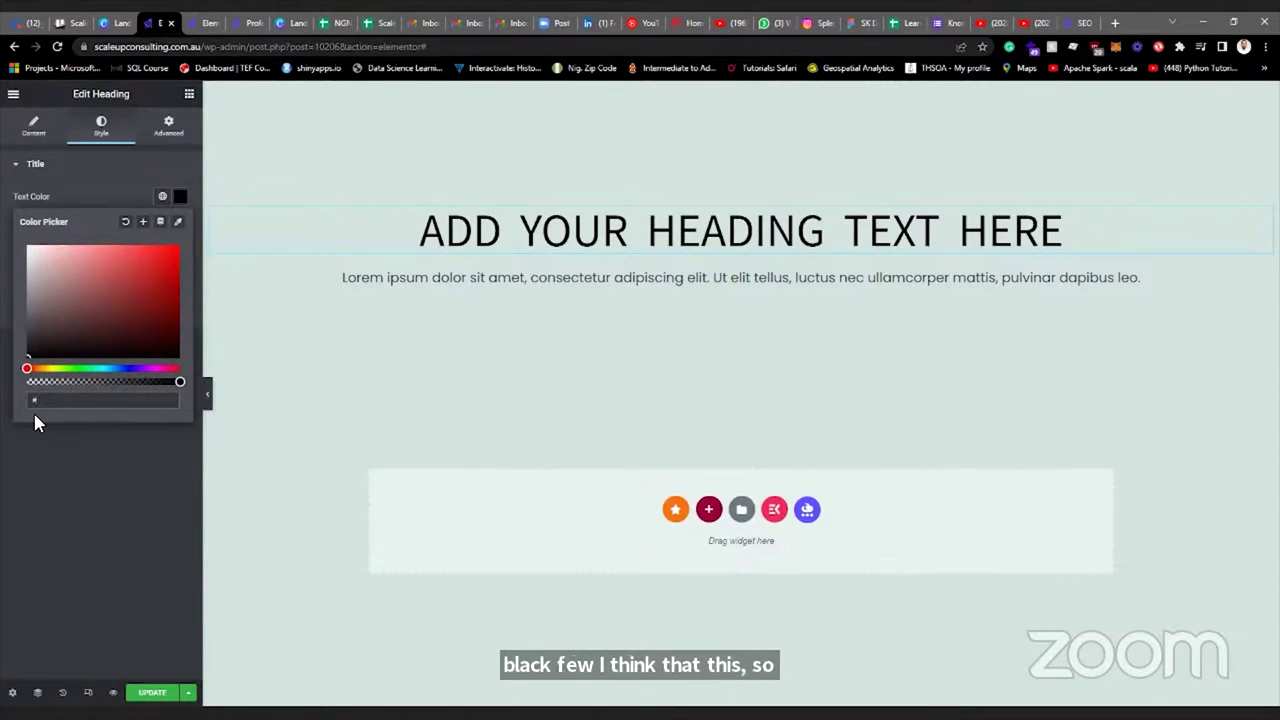
key("ctrl+v")
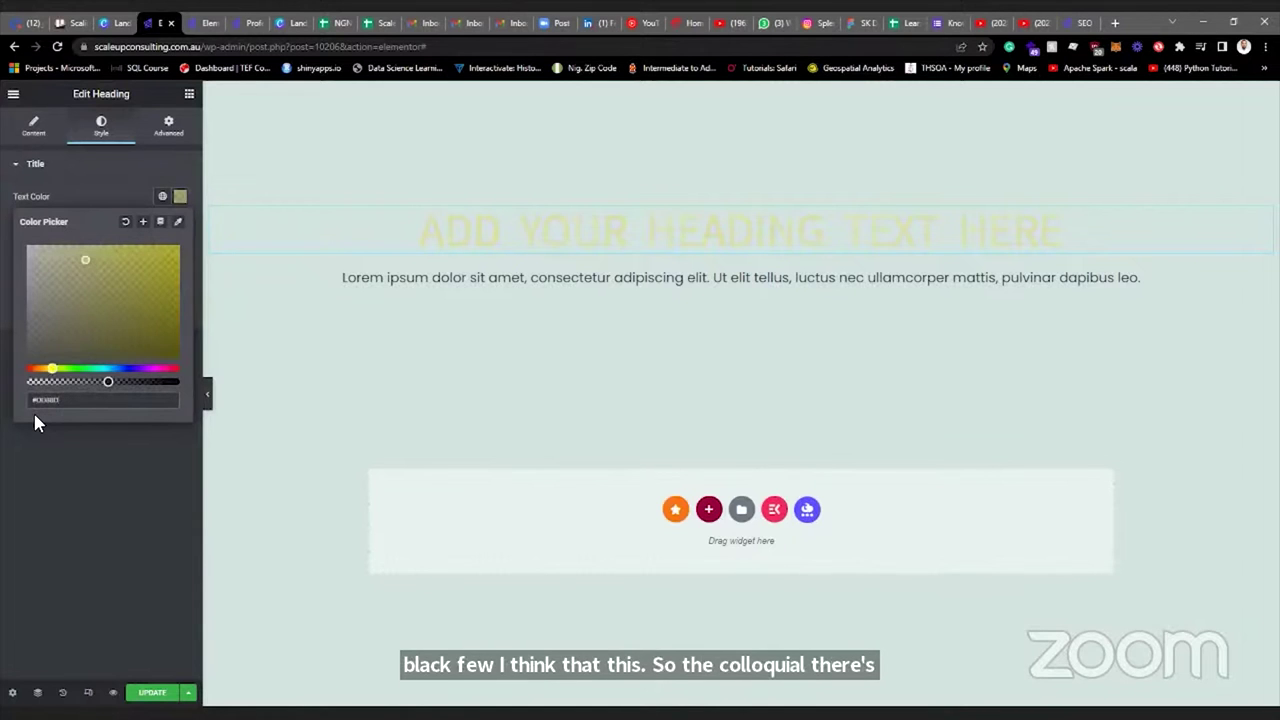
key("BackSpace")
key("BackSpace")
key("BackSpace")
key("BackSpace")
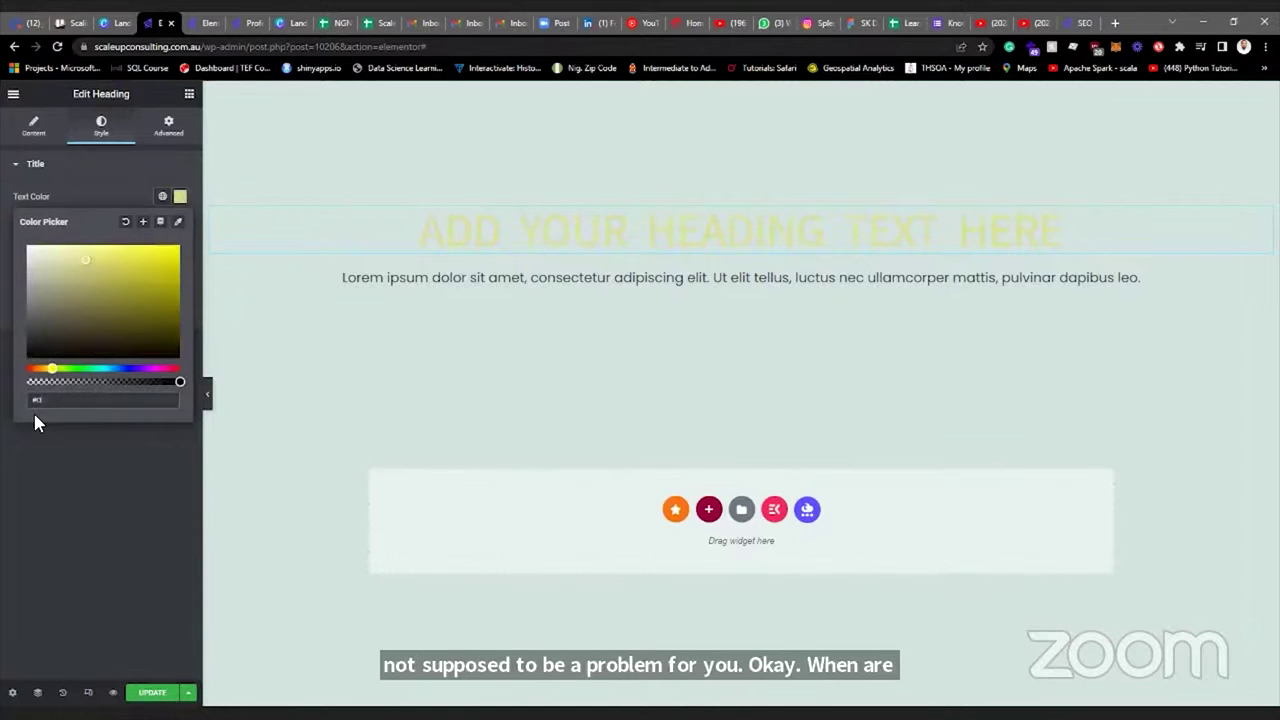
type("8f8")
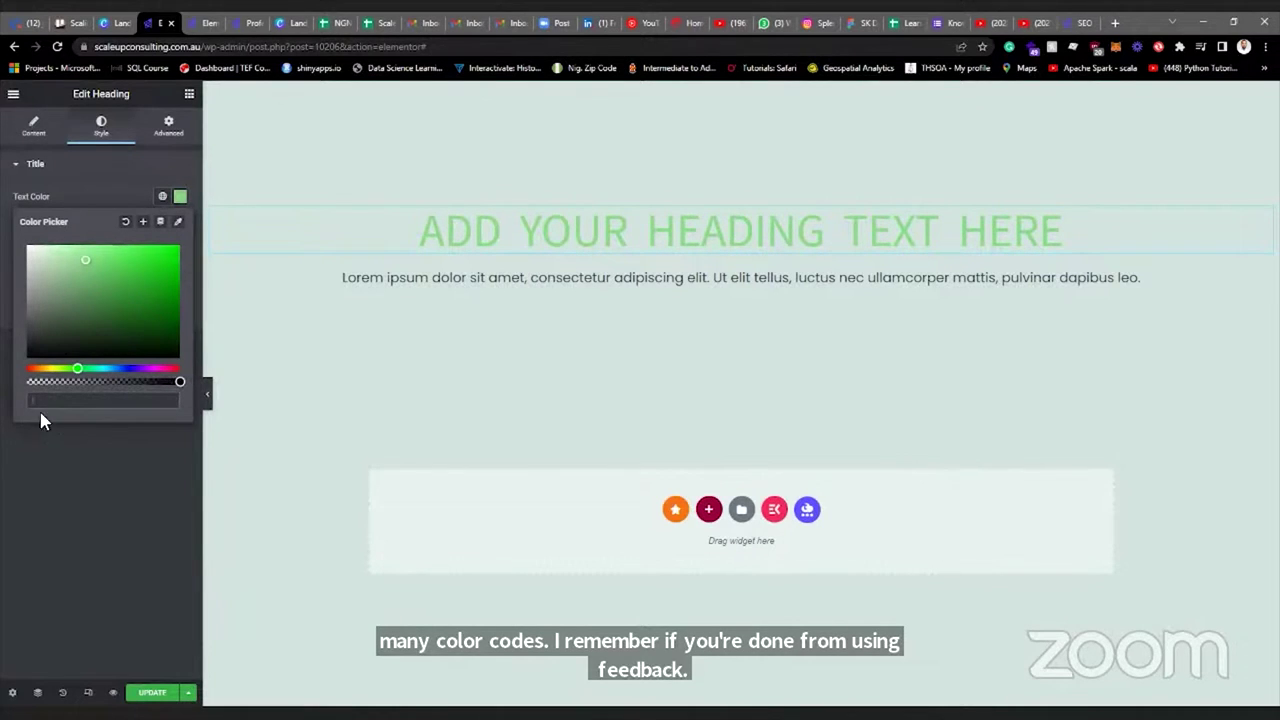
left_click(55, 496)
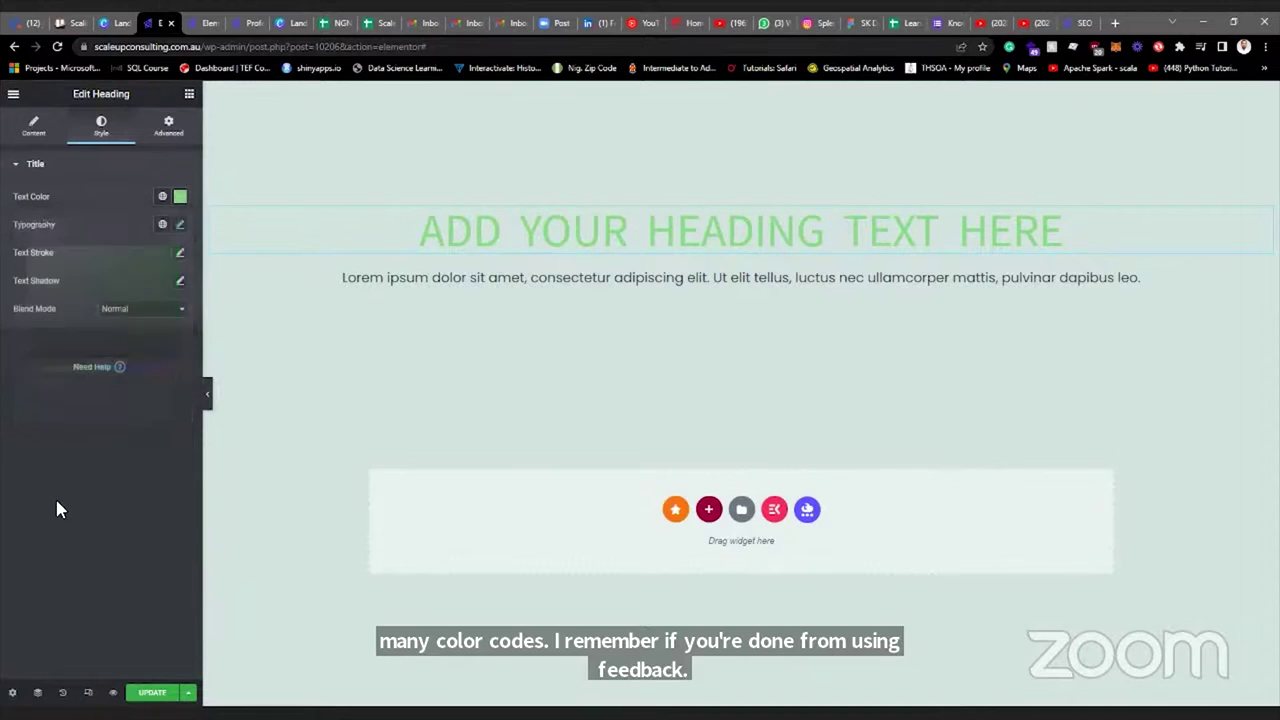
left_click(181, 199)
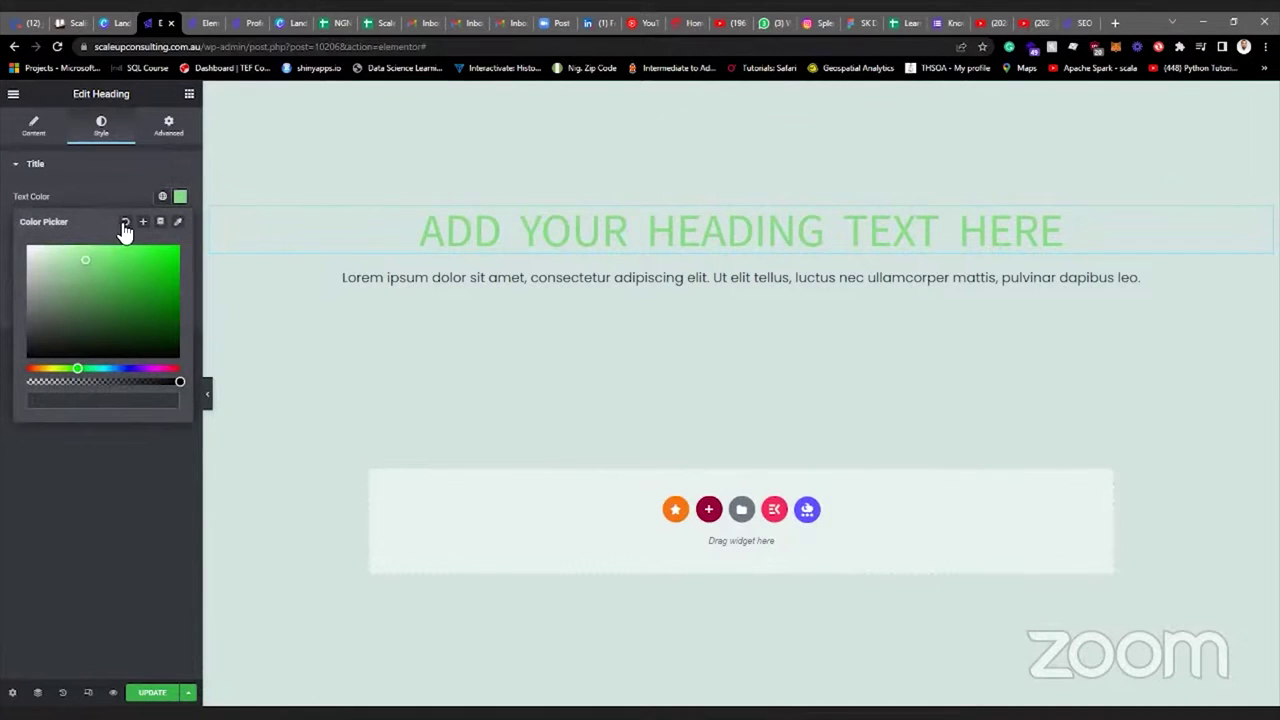
left_click(126, 222)
left_click(97, 514)
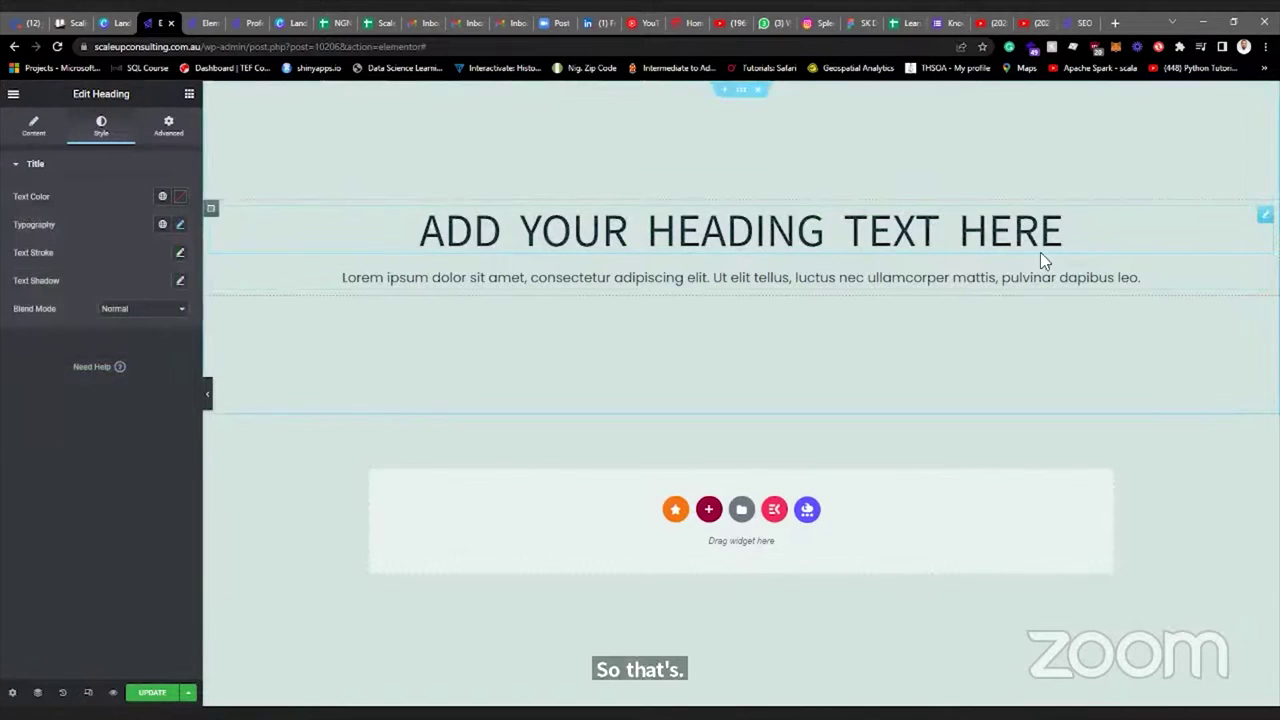
Open the advanced layout settings of the Lorem ipsum paragraph and view its Position options.
left_click(740, 277)
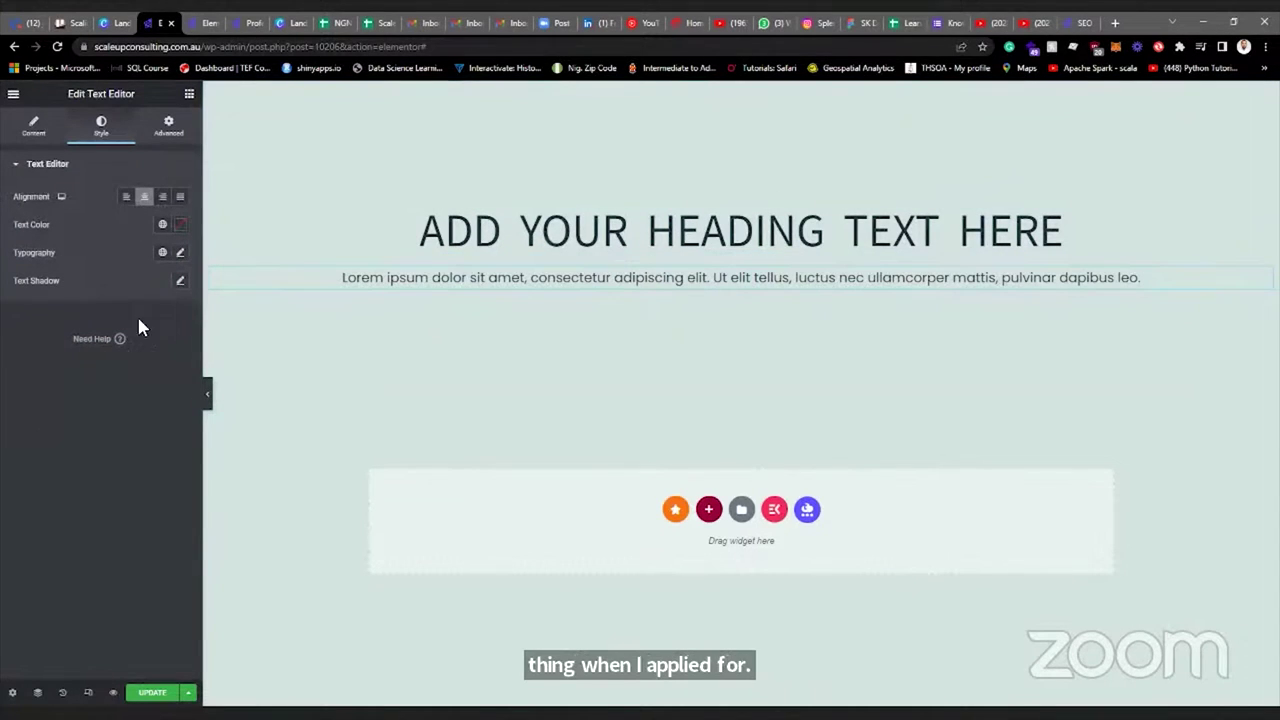
left_click(169, 128)
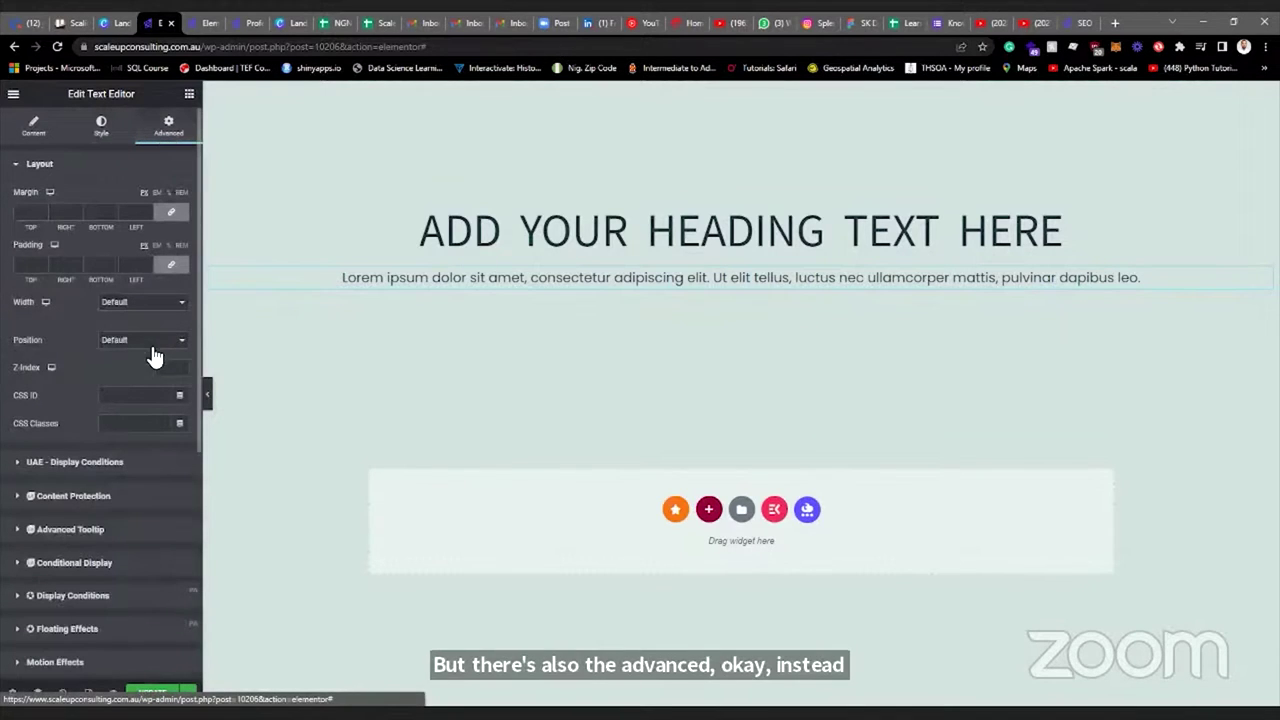
left_click(186, 342)
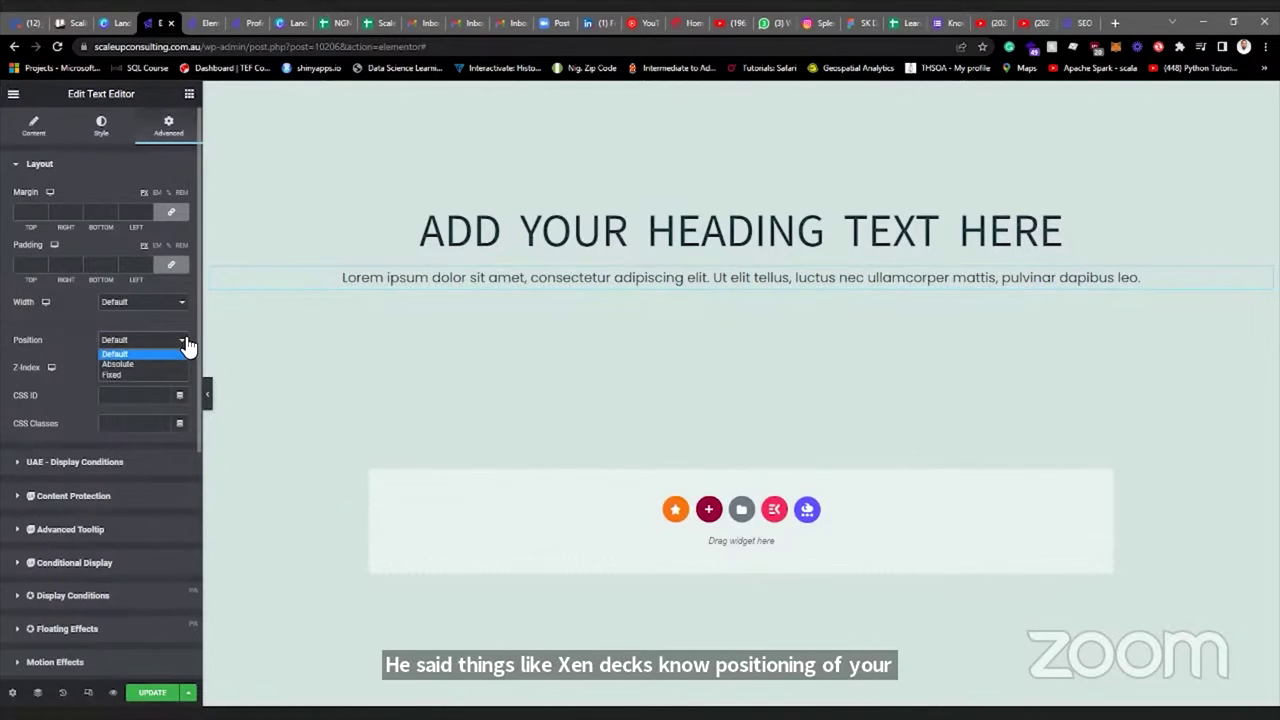
left_click(186, 342)
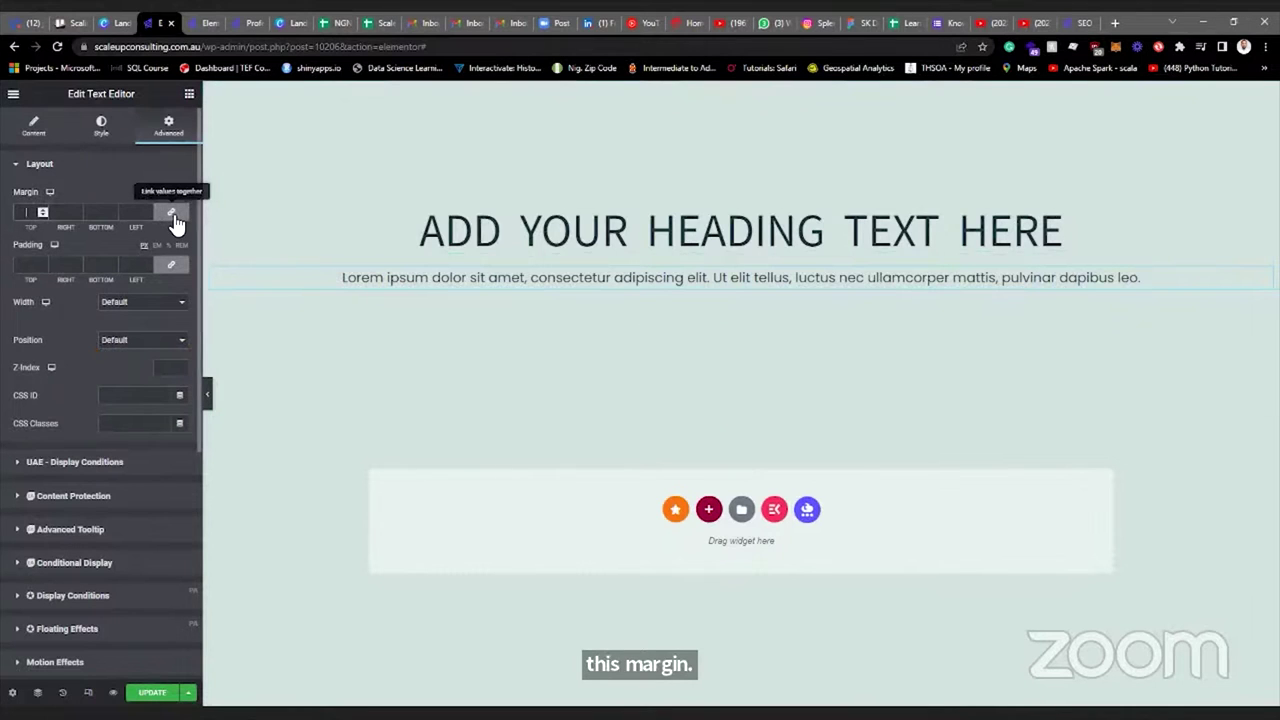
Try a linked margin on the paragraph, raising it to 81 px on all four sides.
left_click(38, 214)
type("19")
scroll(44, 215, "up", 12)
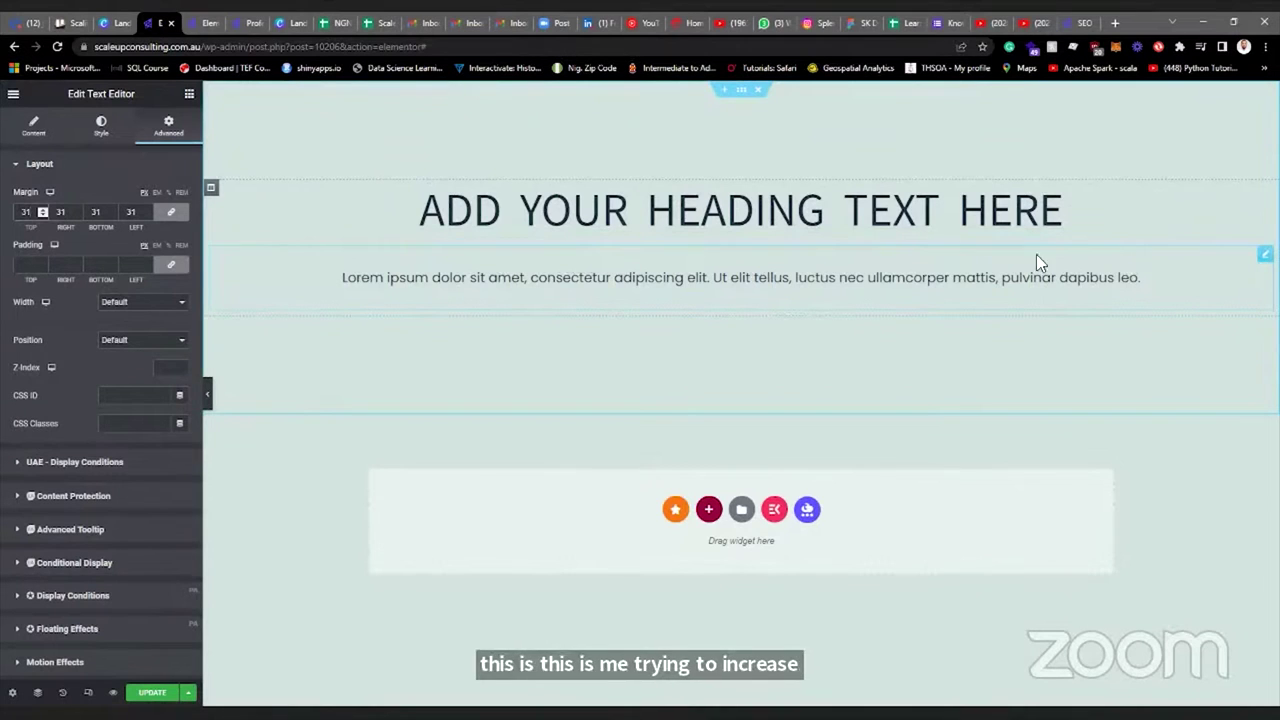
left_click(42, 209)
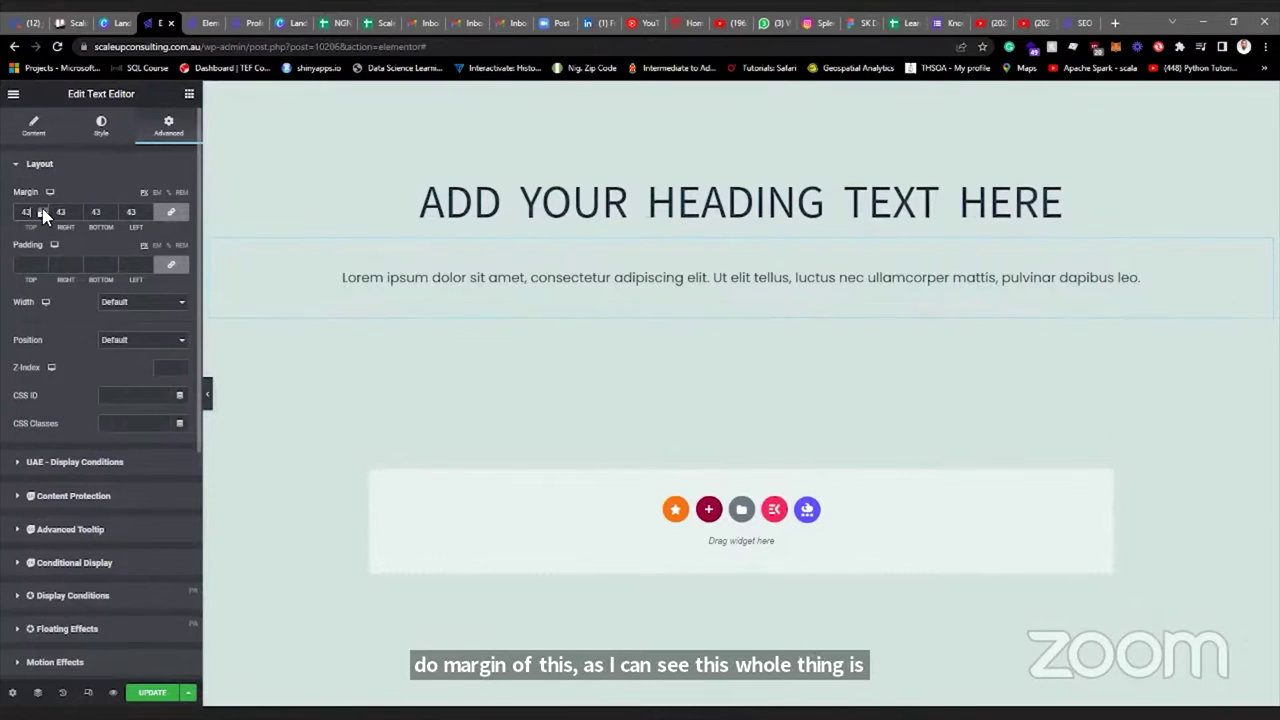
left_click_drag(42, 213, 42, 213)
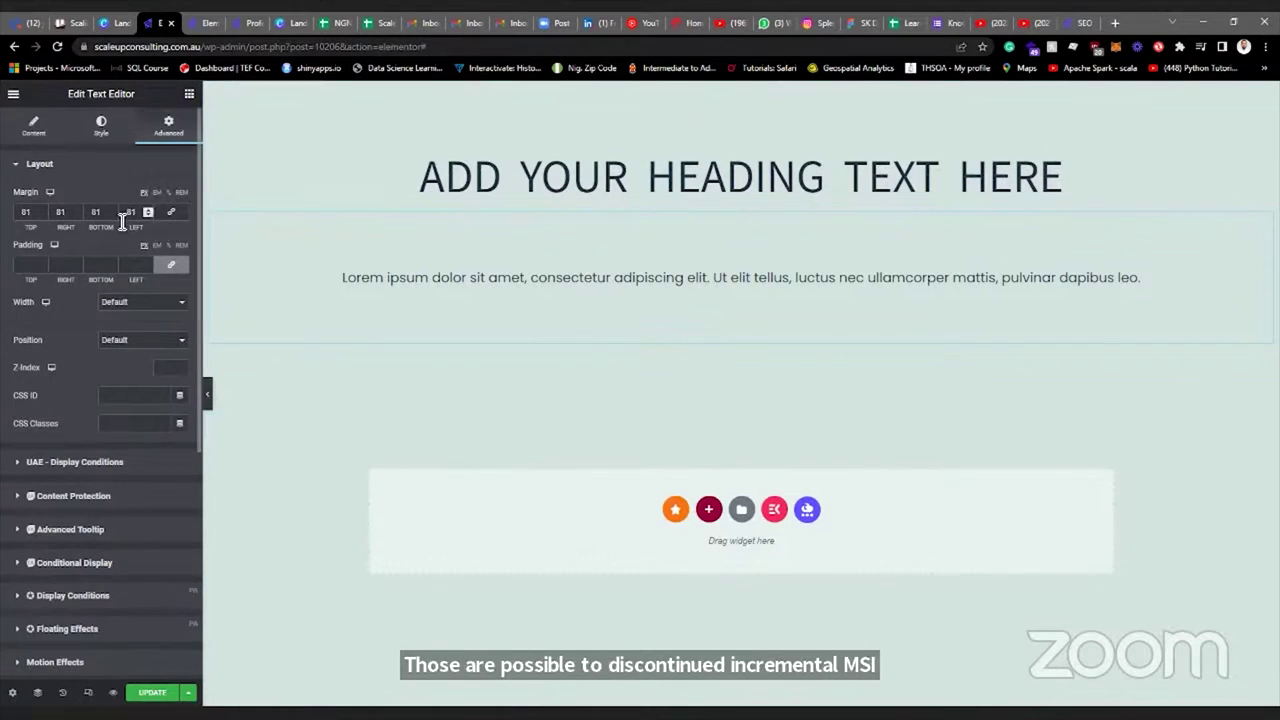
With the margin values unlinked, lower the paragraph's top margin to 11 px, and clear all its margins.
left_click(45, 221)
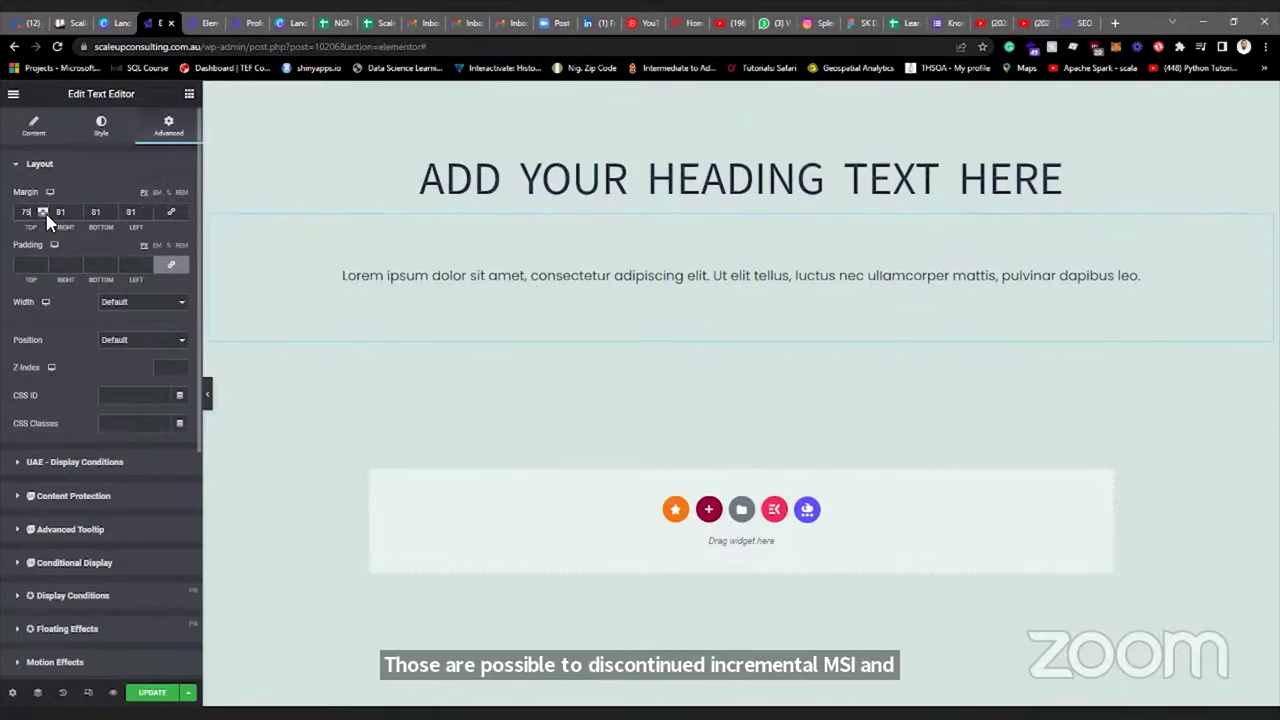
left_click_drag(45, 221, 45, 221)
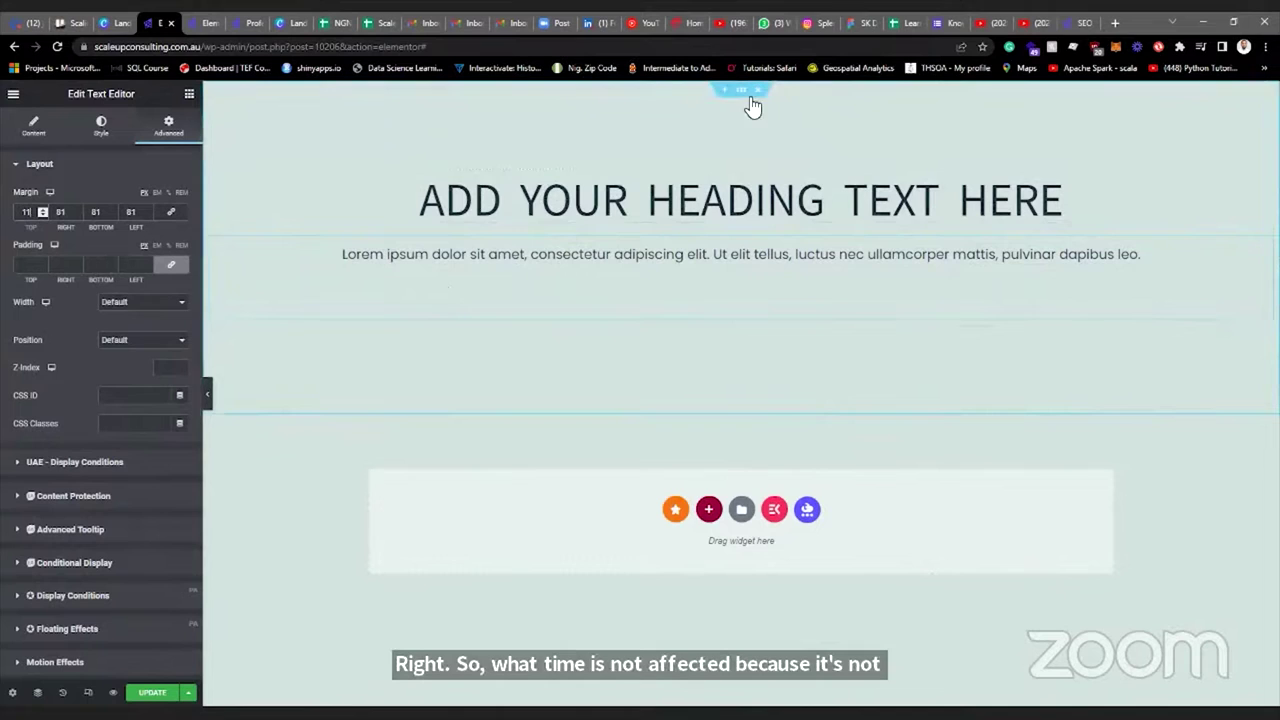
left_click(171, 212)
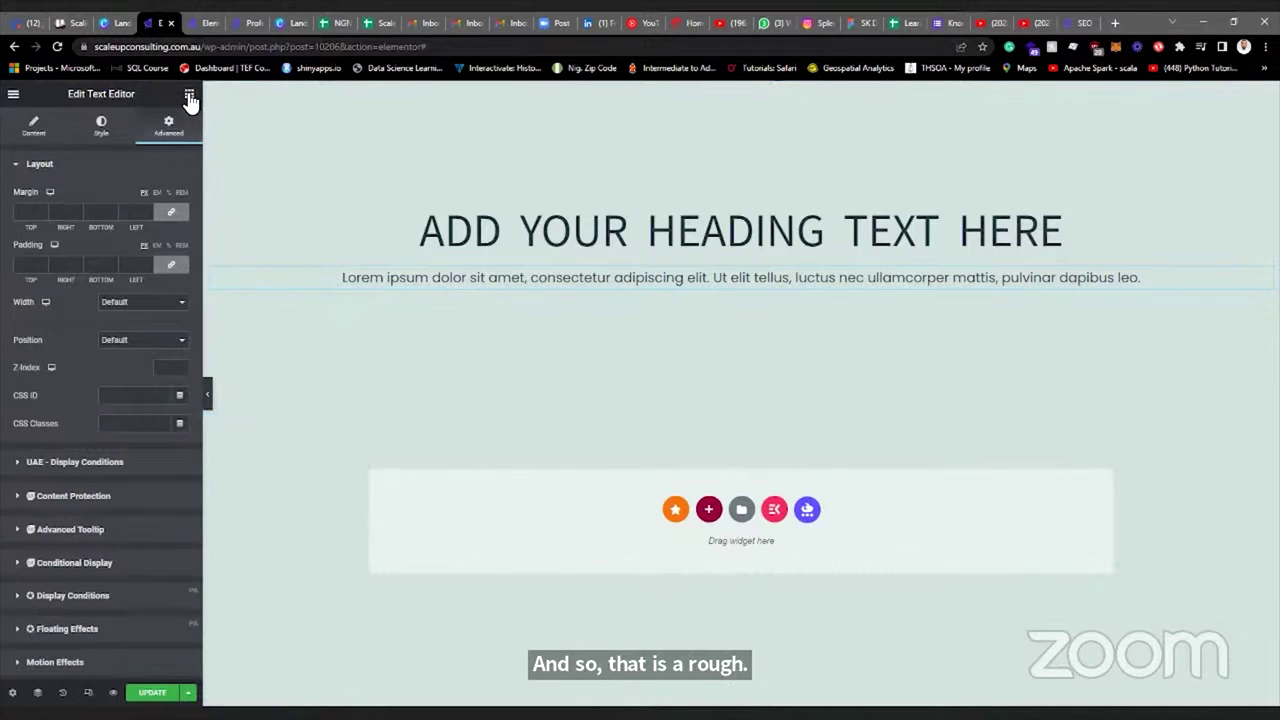
View the paragraph's Motion Effects settings, including scrolling effects, mouse effects, sticky and entrance animation.
scroll(83, 366, "down", 3)
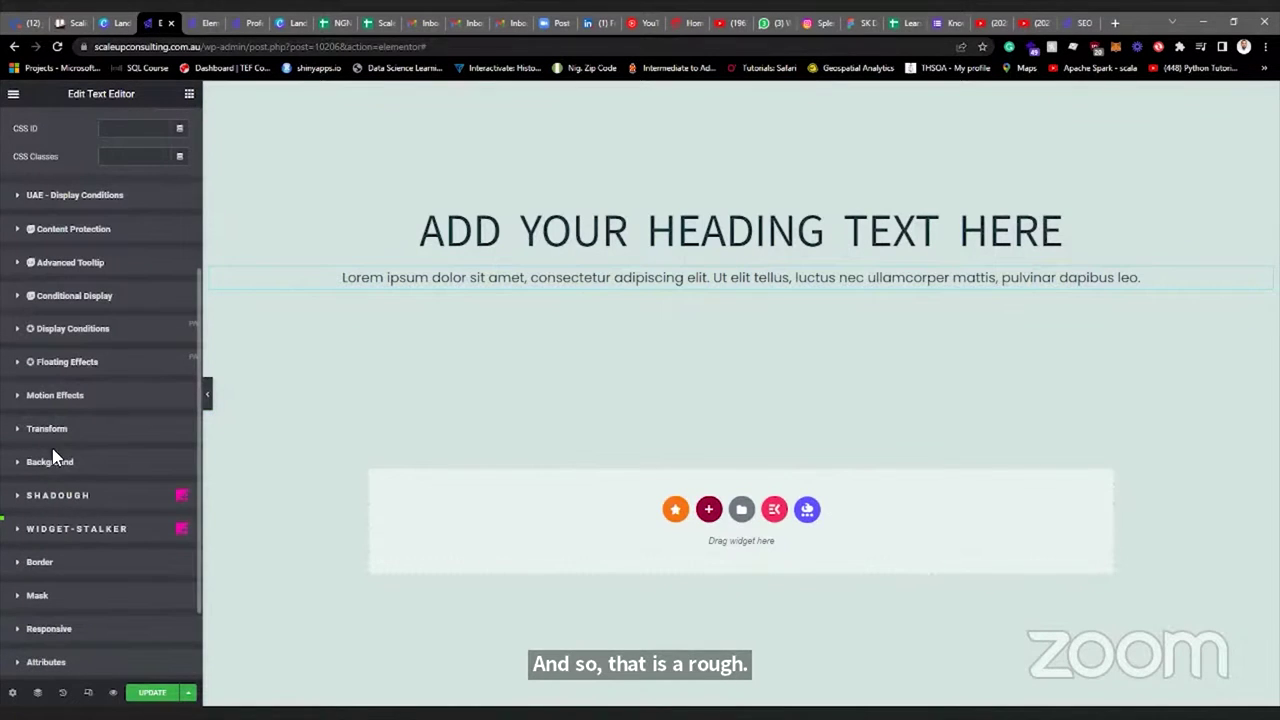
left_click(21, 401)
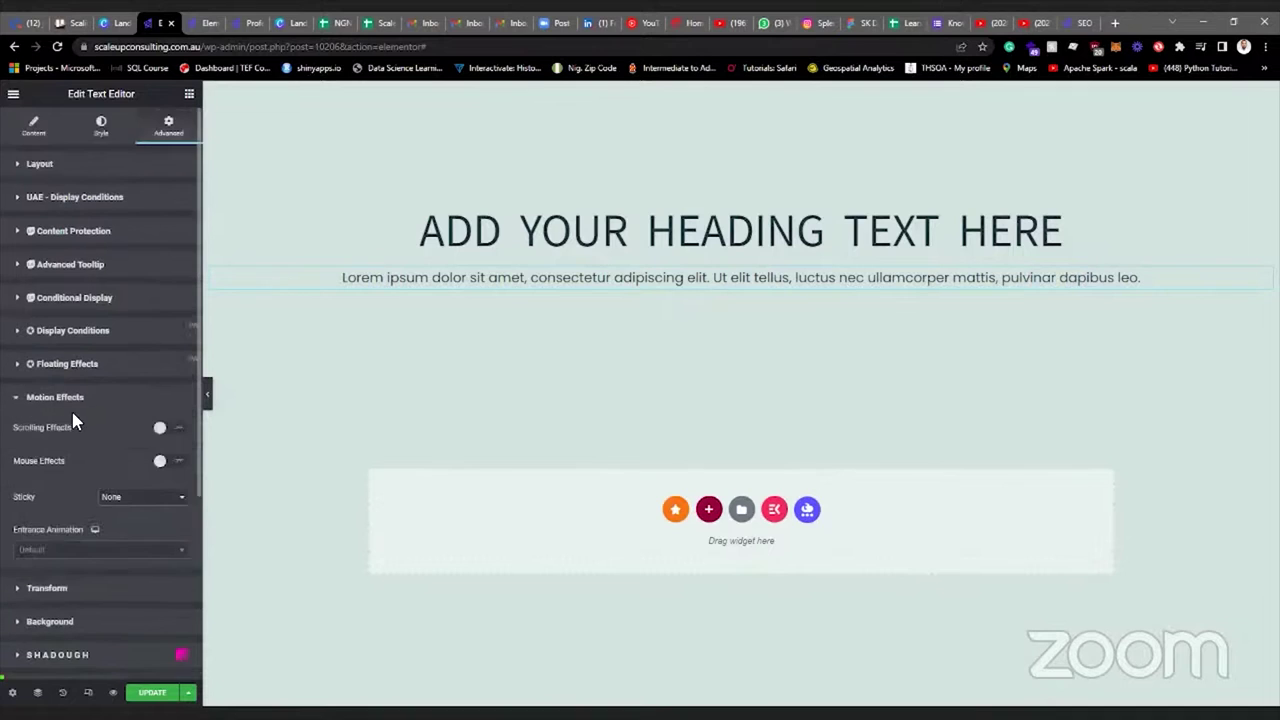
scroll(62, 353, "down", 2)
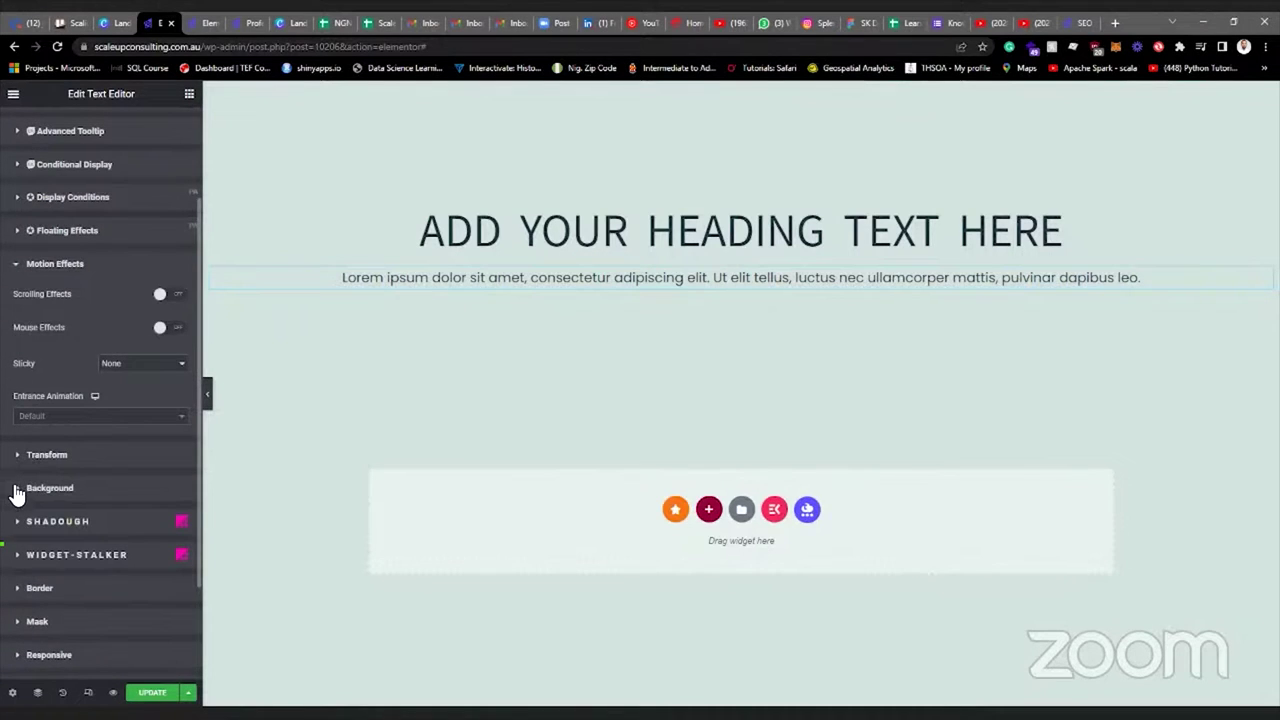
Set the paragraph's background type to Classic and view its Normal and Hover background options.
left_click(16, 492)
left_click(16, 492)
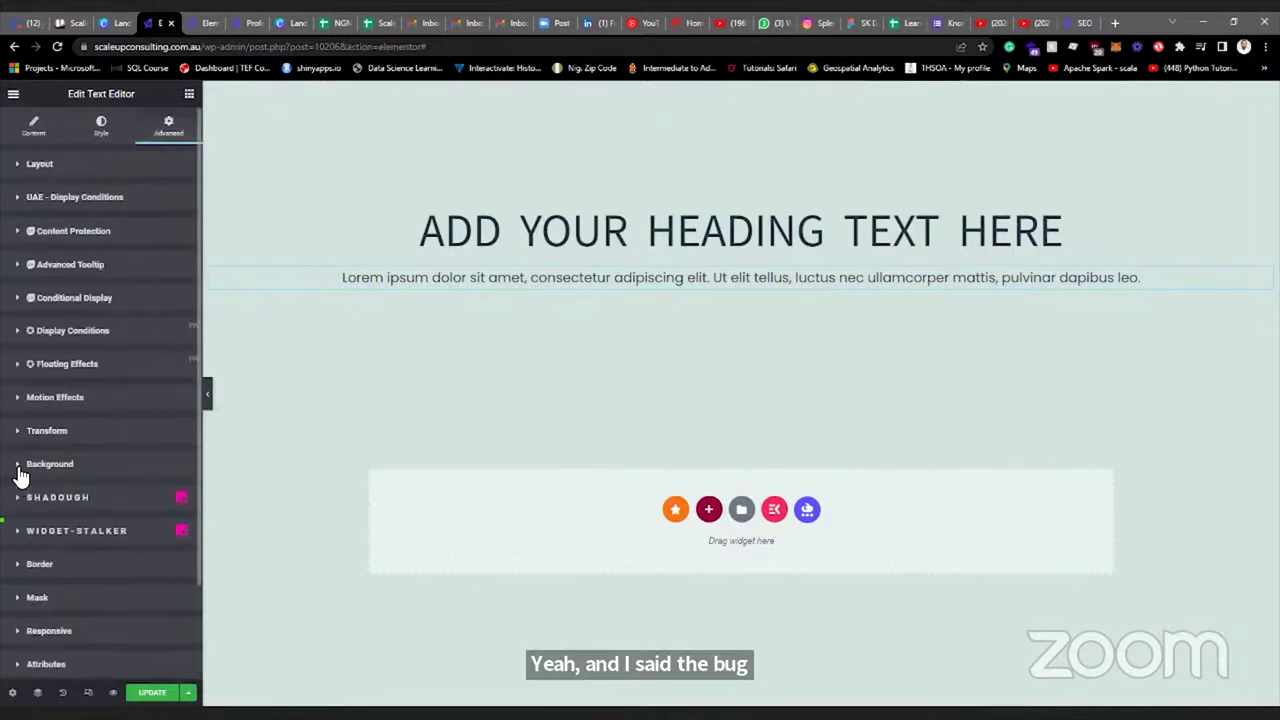
left_click(19, 468)
left_click(165, 526)
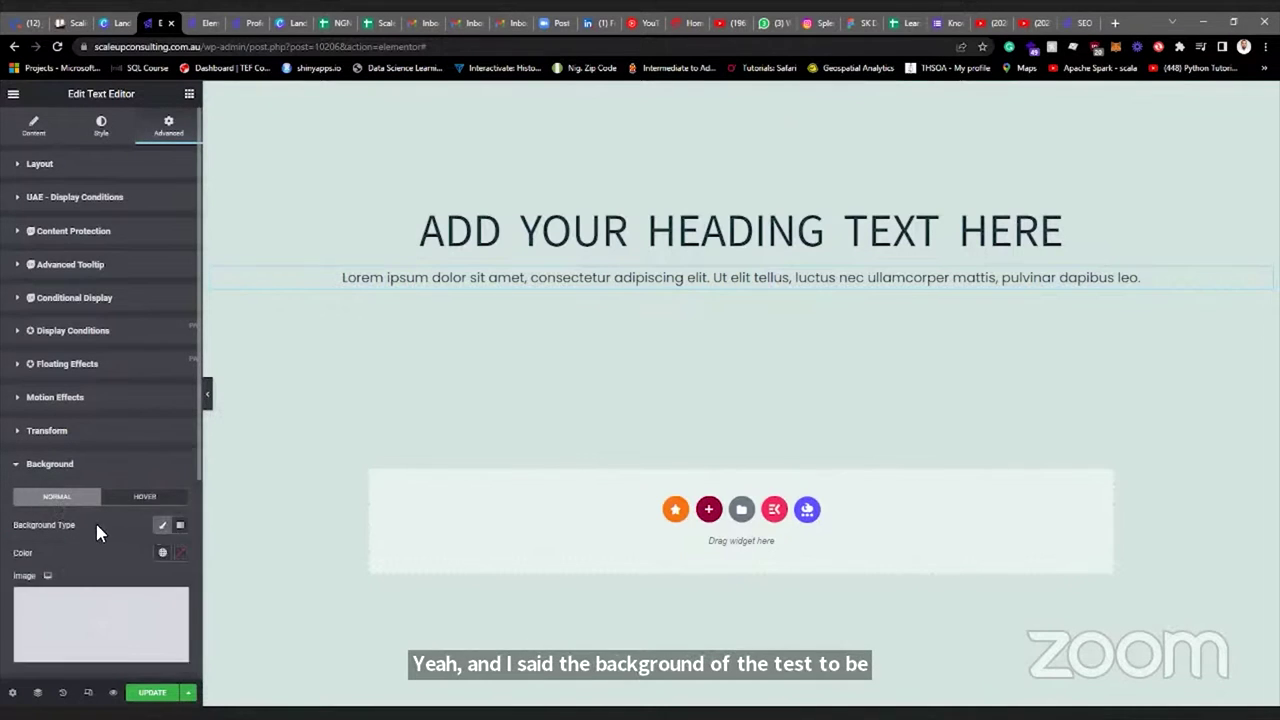
scroll(88, 460, "down", 2)
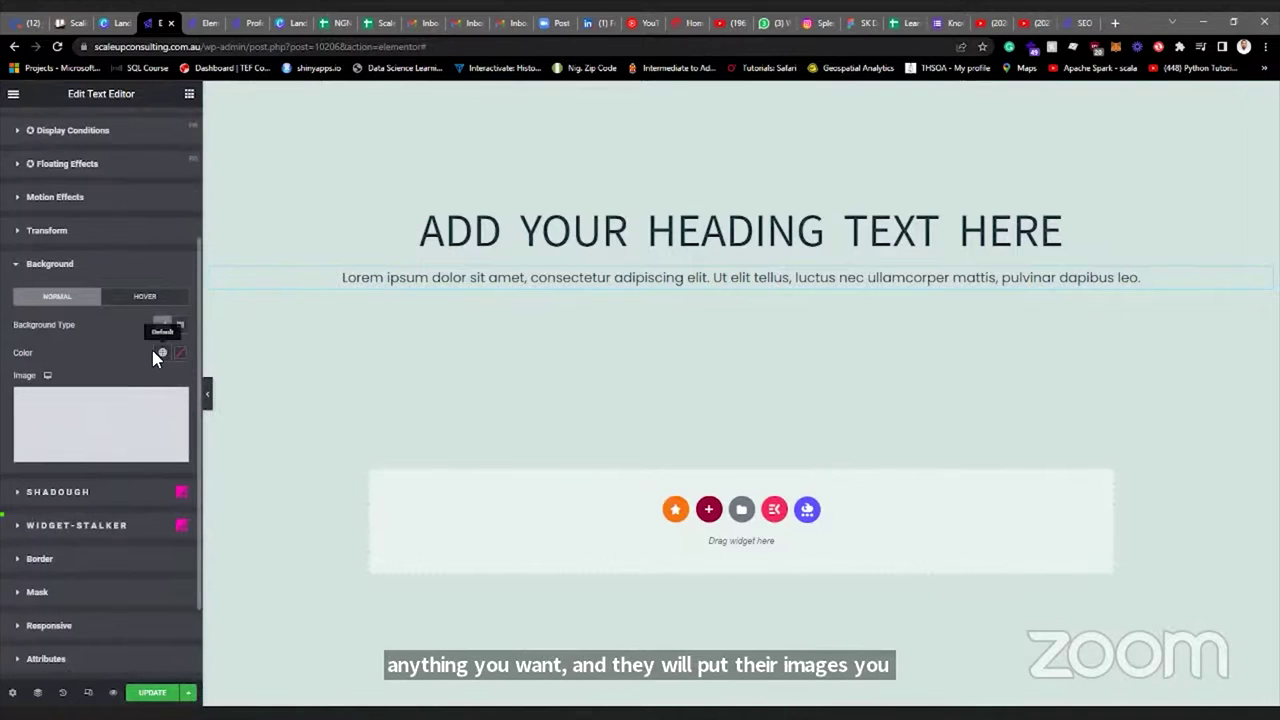
left_click(140, 297)
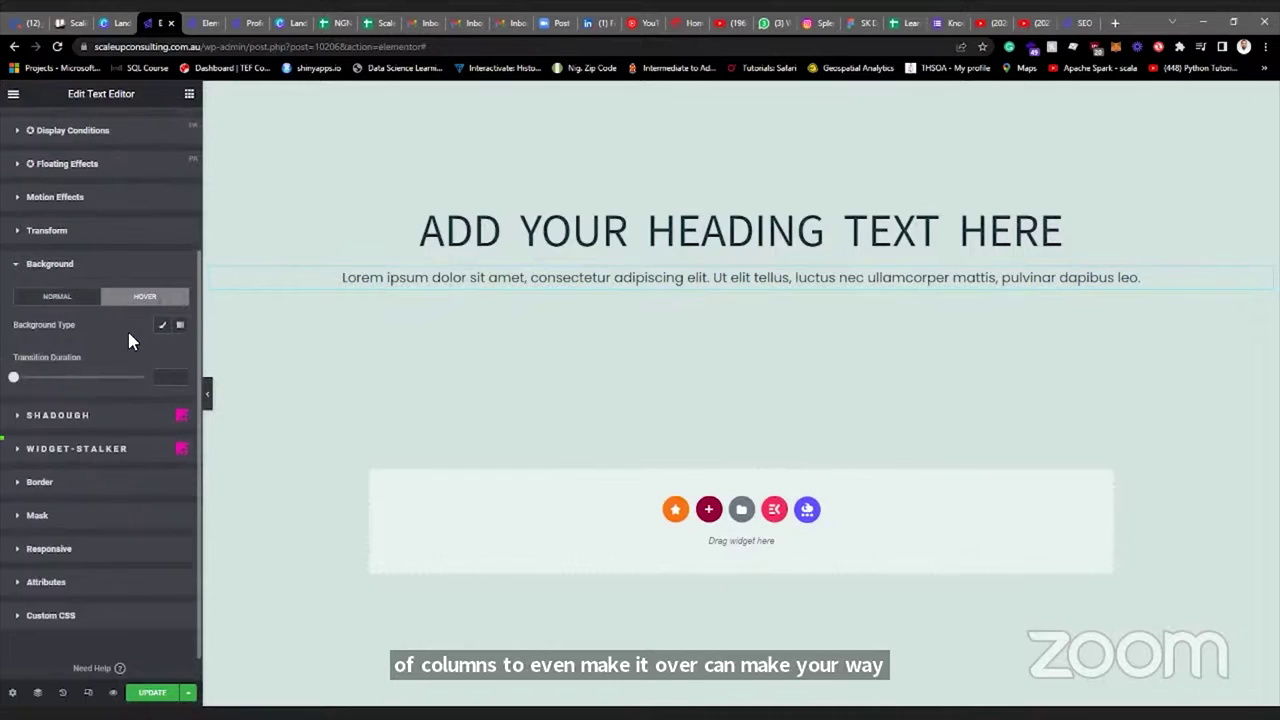
left_click(60, 297)
Try a Solid border around the paragraph.
scroll(69, 490, "down", 2)
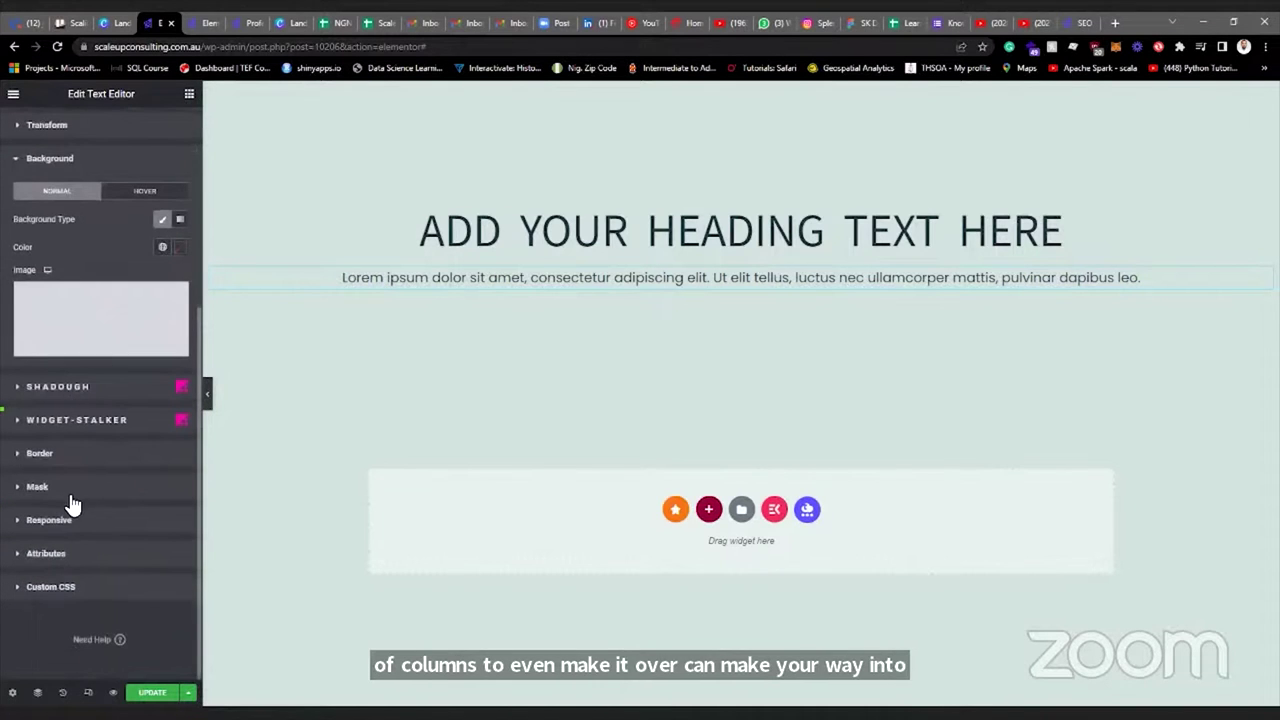
left_click(63, 463)
scroll(73, 446, "down", 3)
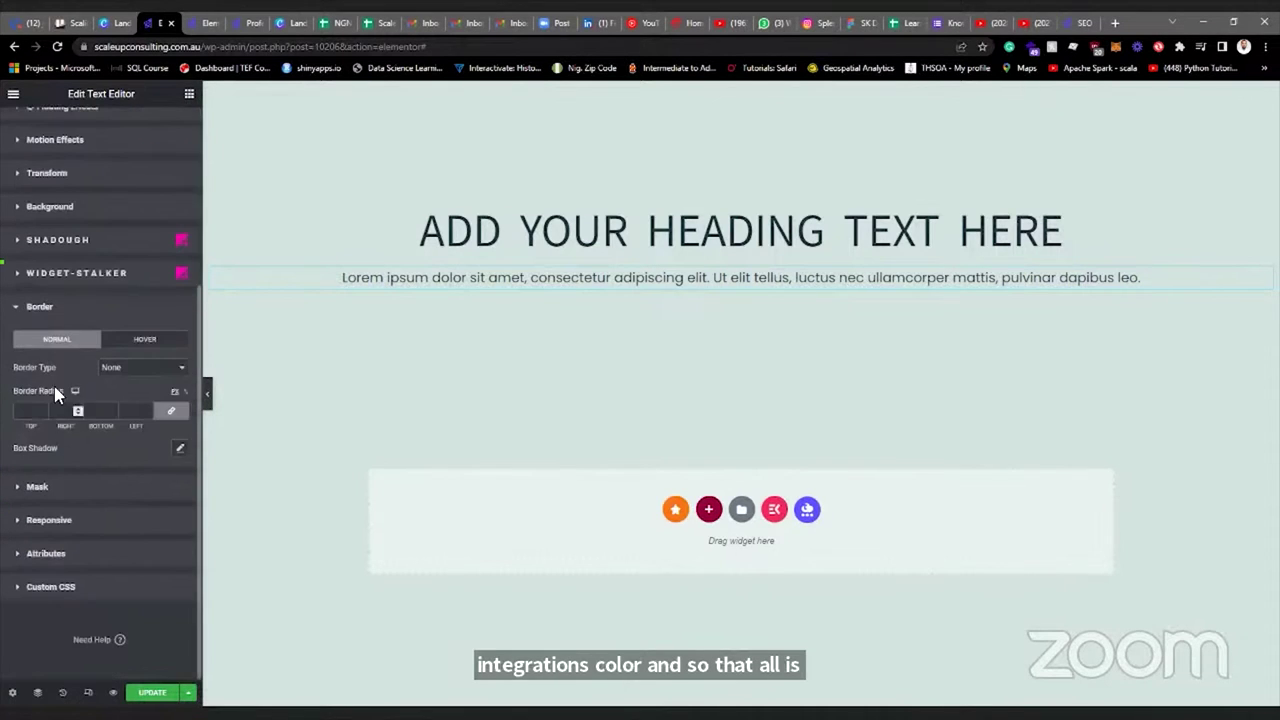
left_click(140, 367)
left_click(130, 390)
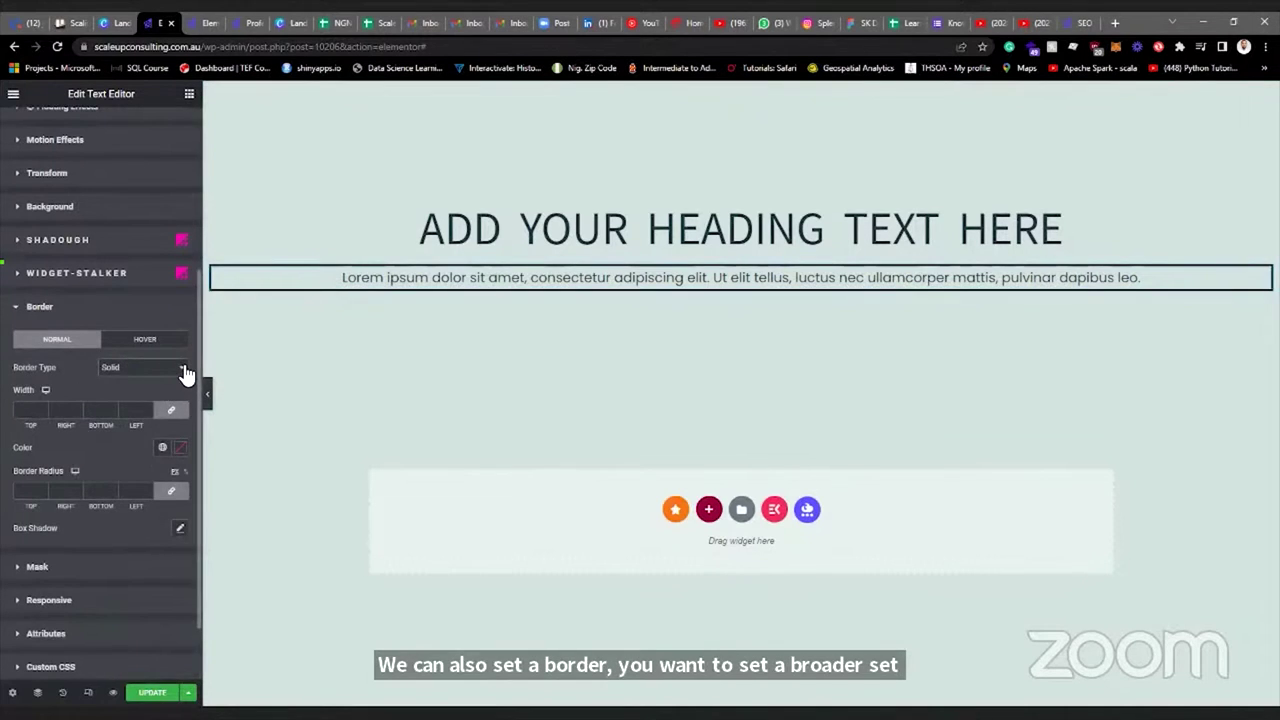
left_click(186, 374)
Raise the paragraph's linked border width to 16 px and set the border type back to None.
left_click(40, 410)
type("5")
key("Up")
key("Up")
key("Up")
key("Up")
key("Up")
key("Up")
key("Up")
key("Up")
key("Up")
key("Up")
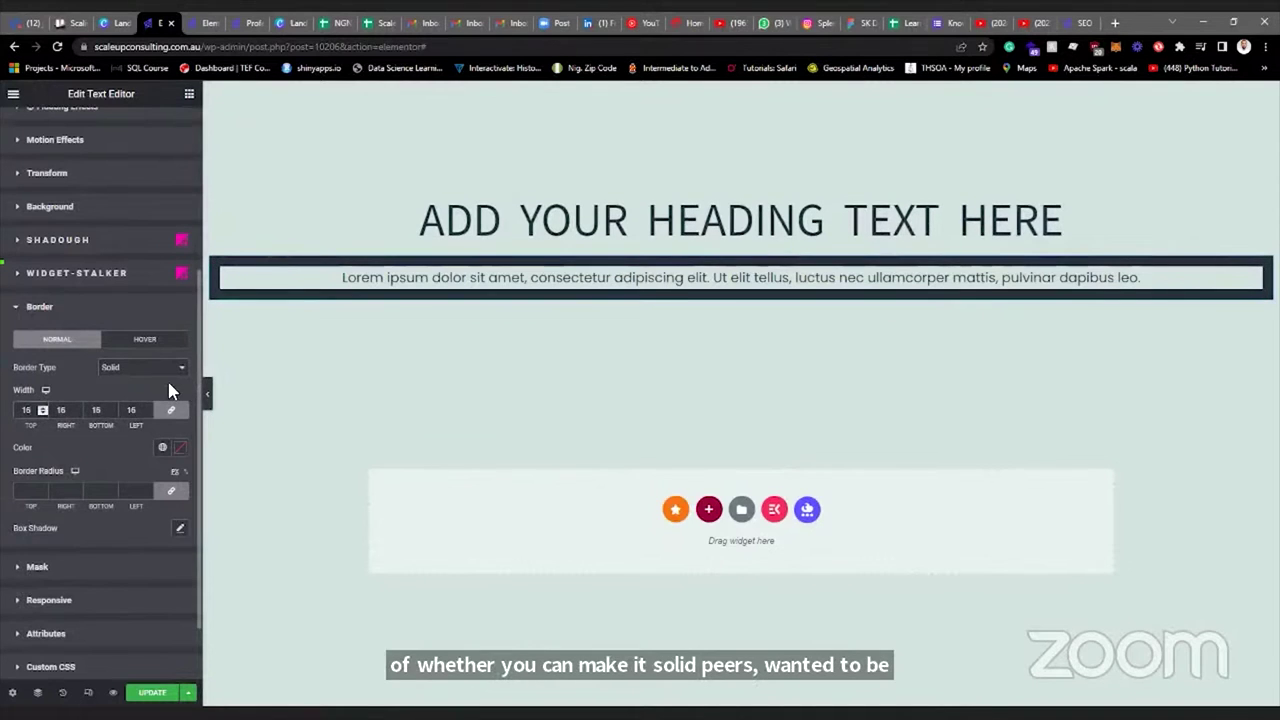
left_click(137, 370)
left_click(109, 379)
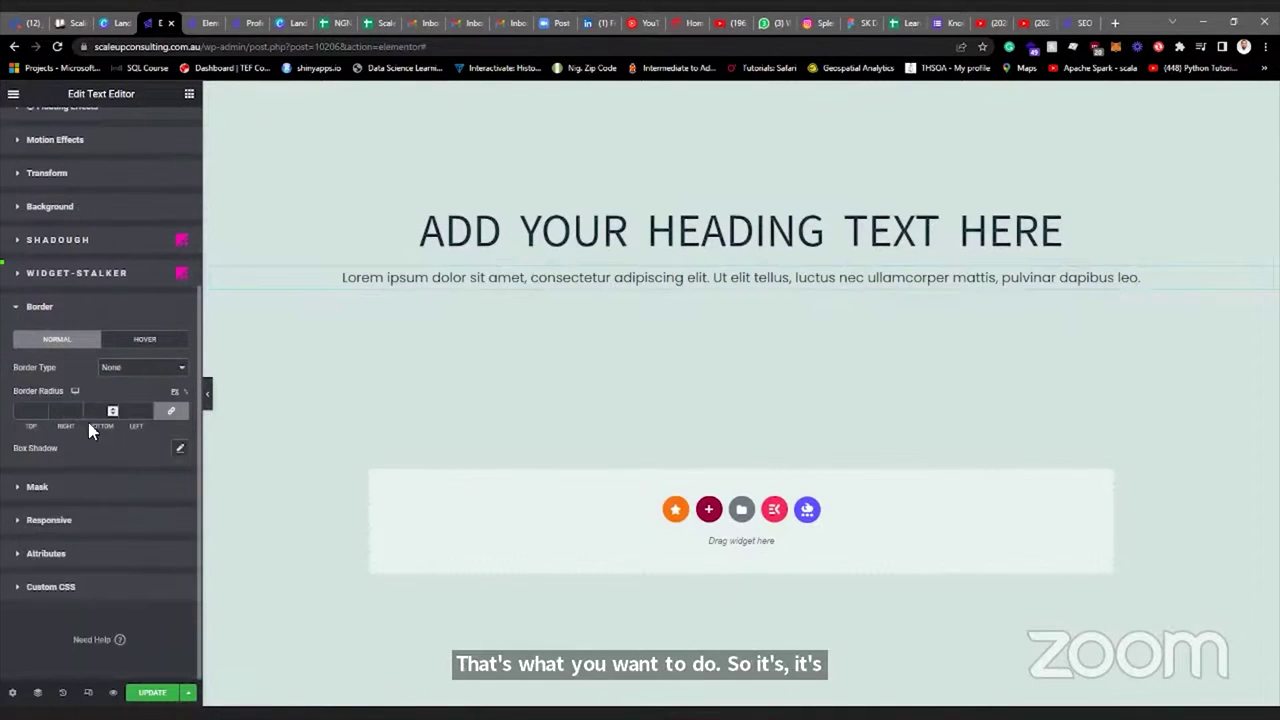
Open the paragraph's Responsive settings for hiding it on desktop, tablet or mobile.
left_click(50, 517)
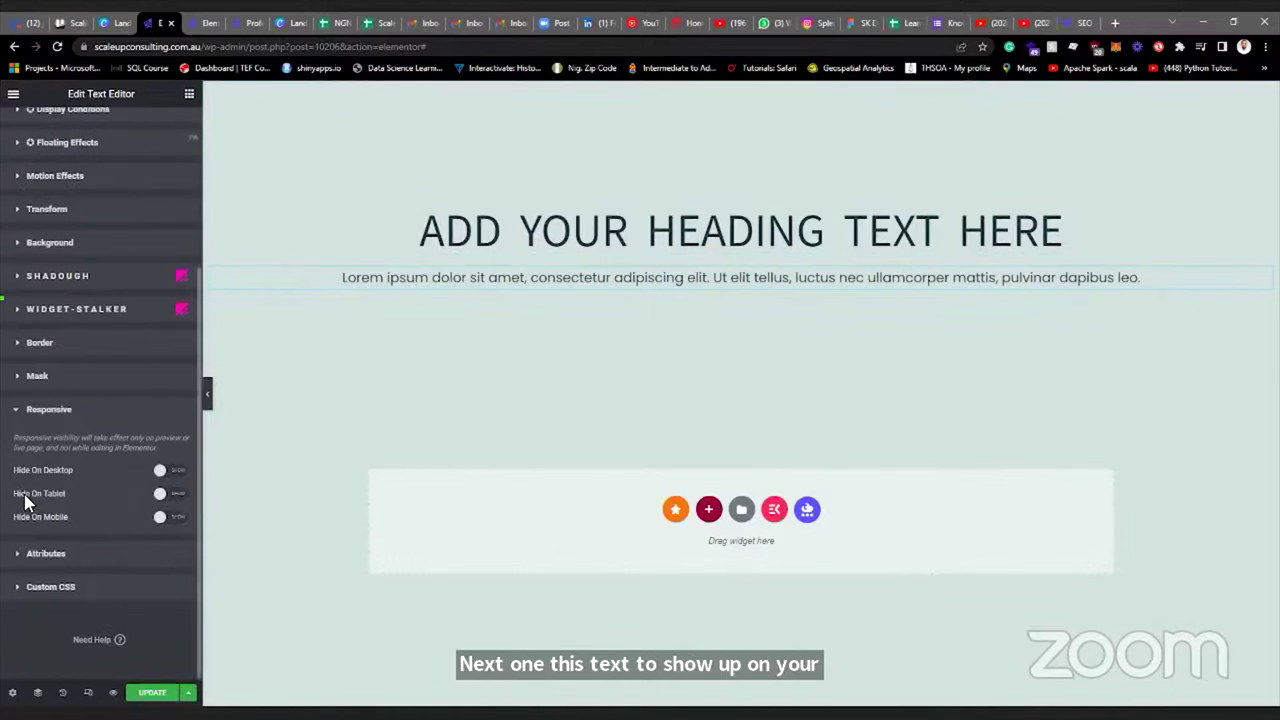
Turn on Hide On Mobile for the paragraph and preview the page at mobile size.
left_click(163, 519)
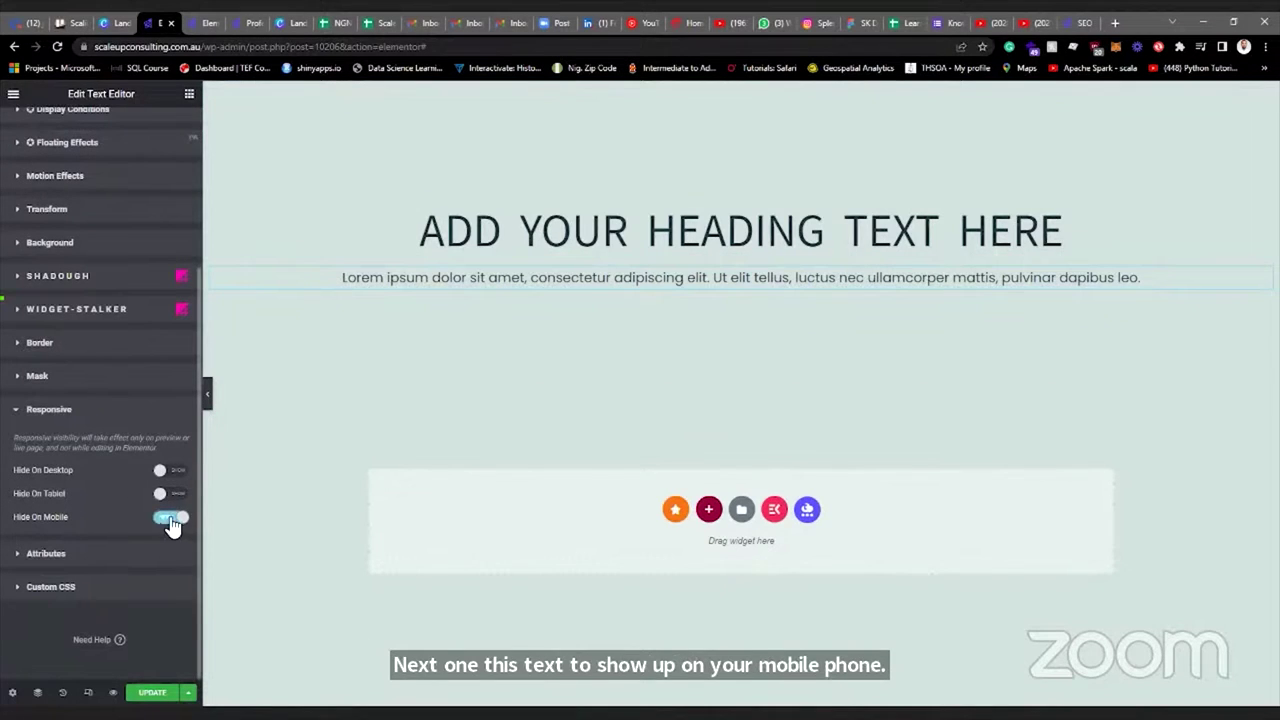
left_click(88, 692)
left_click(704, 93)
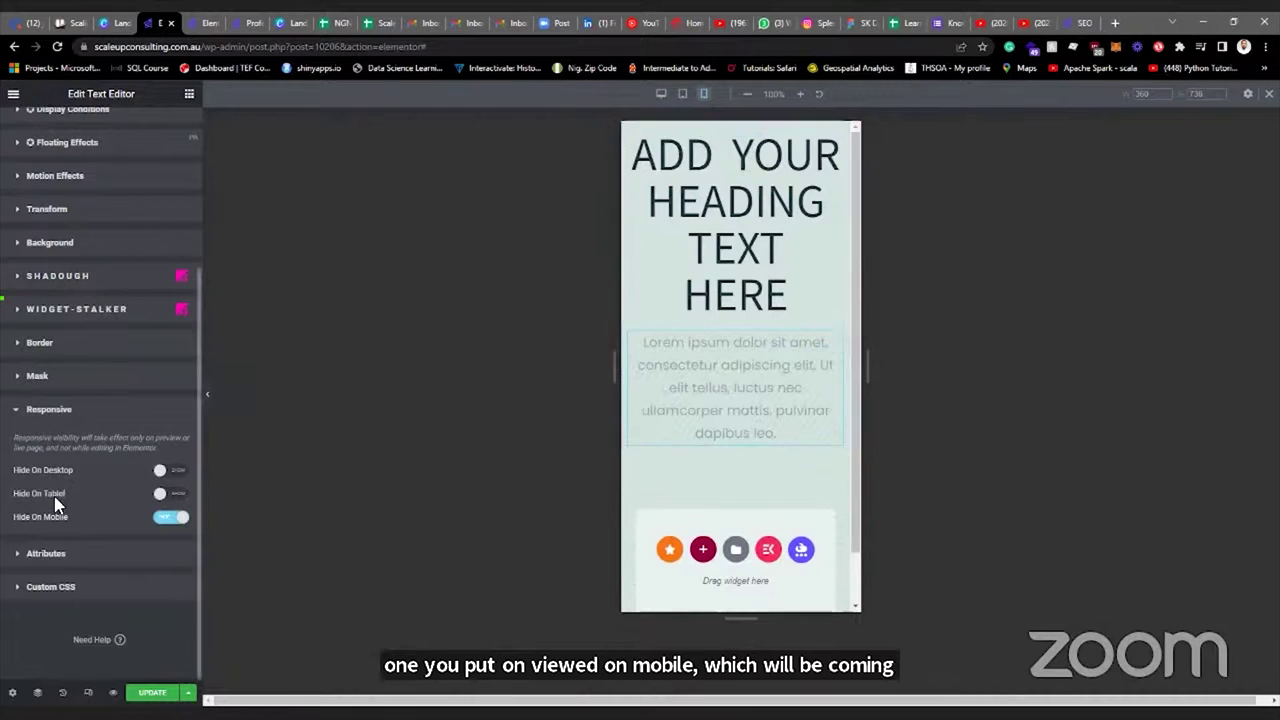
Turn on Hide On Tablet for the paragraph and preview the page at tablet size without the editing panel.
left_click(156, 495)
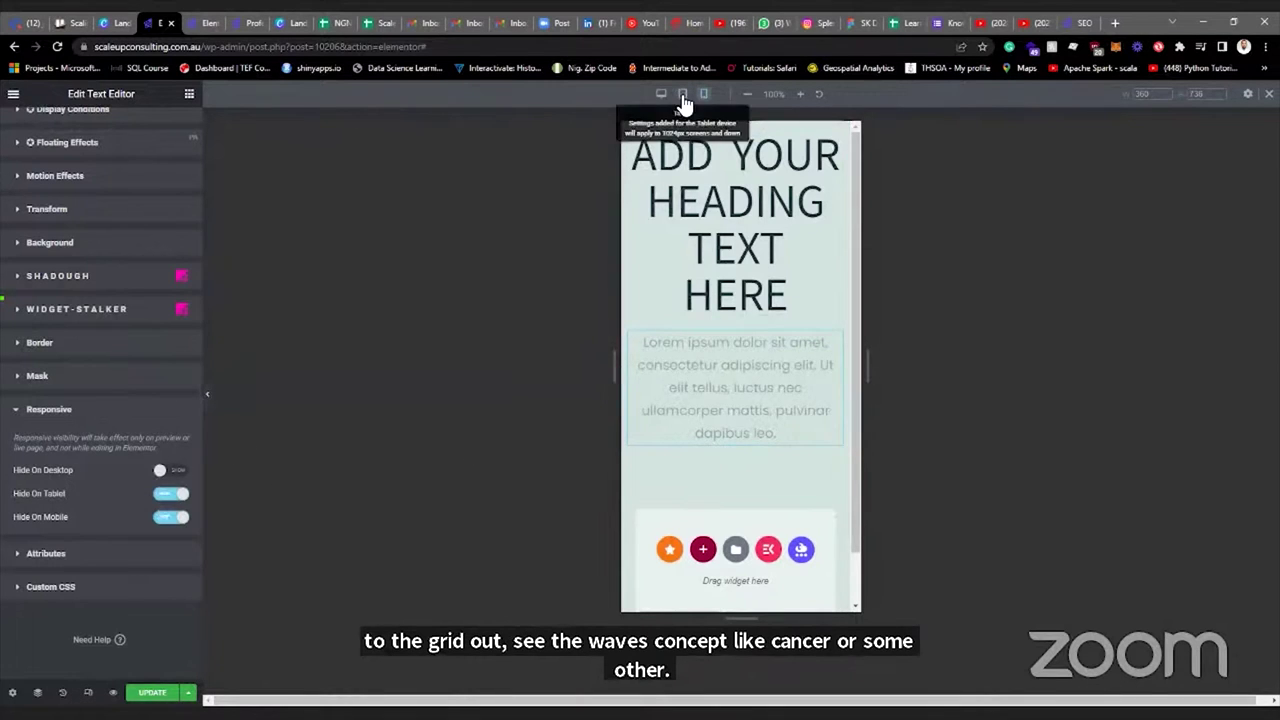
left_click(682, 93)
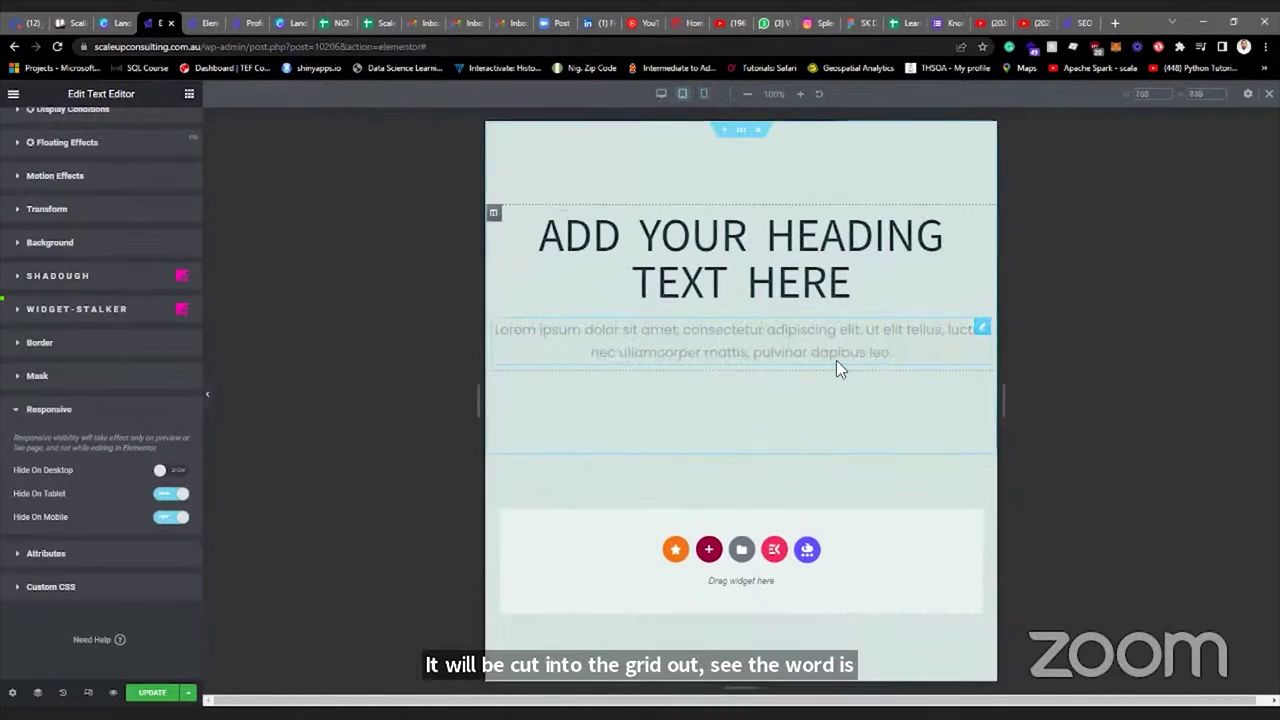
left_click(210, 396)
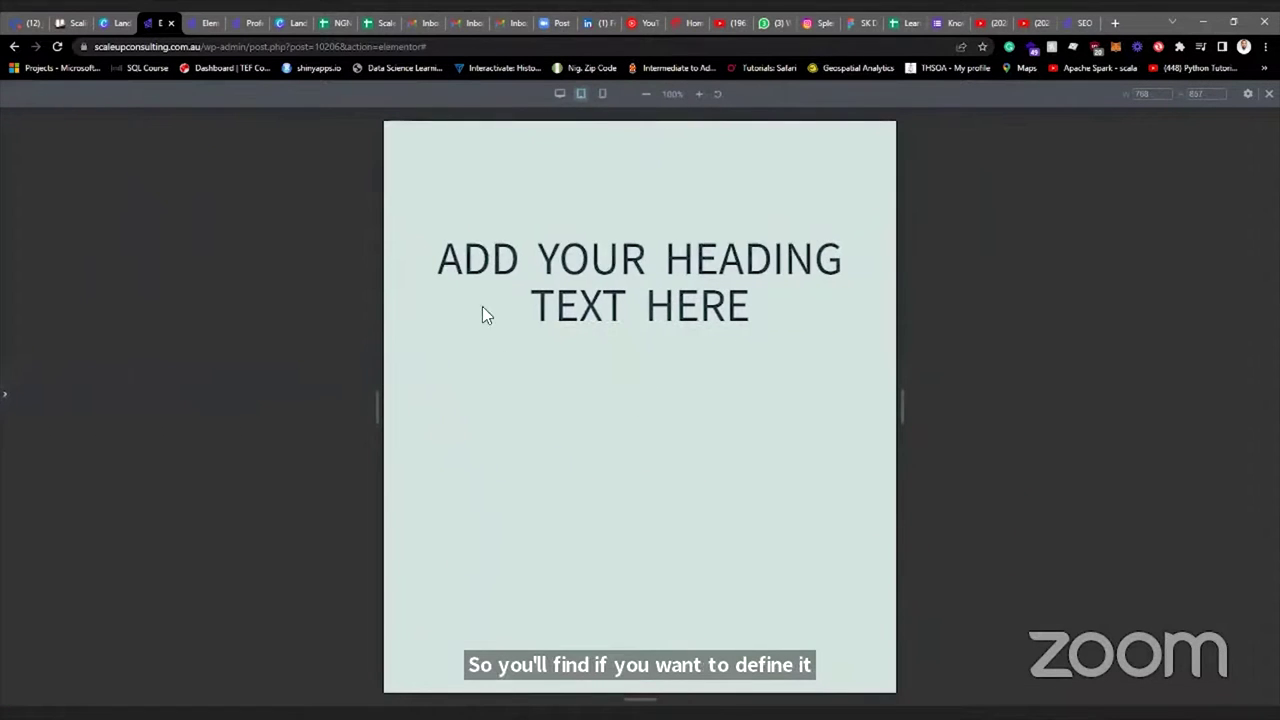
left_click(6, 394)
Preview the page at desktop size and turn off Hide On Tablet and Hide On Mobile for the paragraph.
left_click(661, 93)
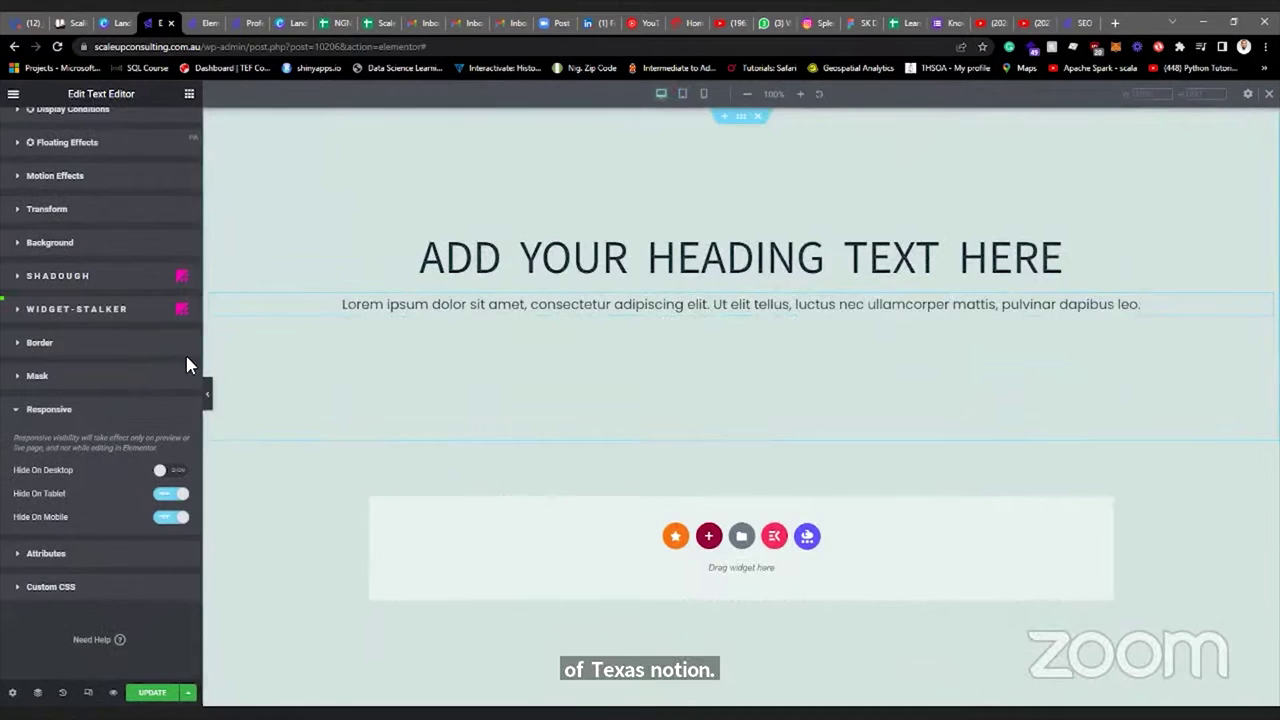
left_click(207, 395)
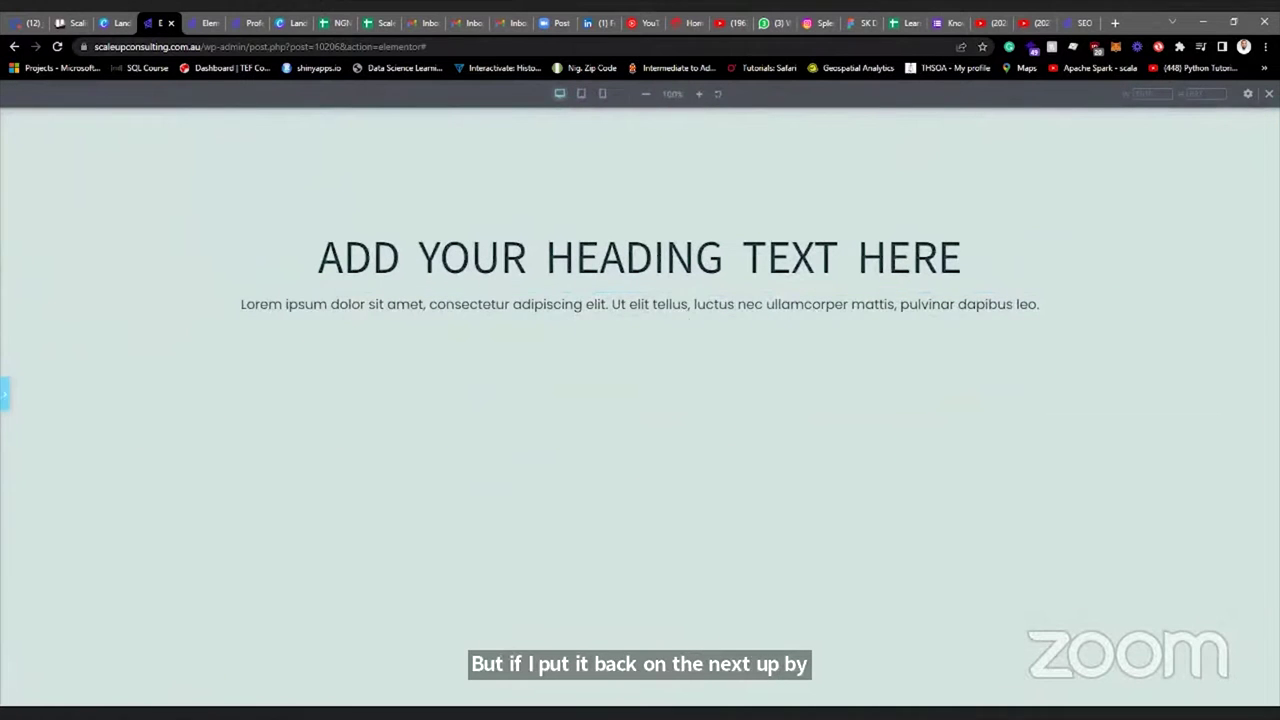
left_click(6, 394)
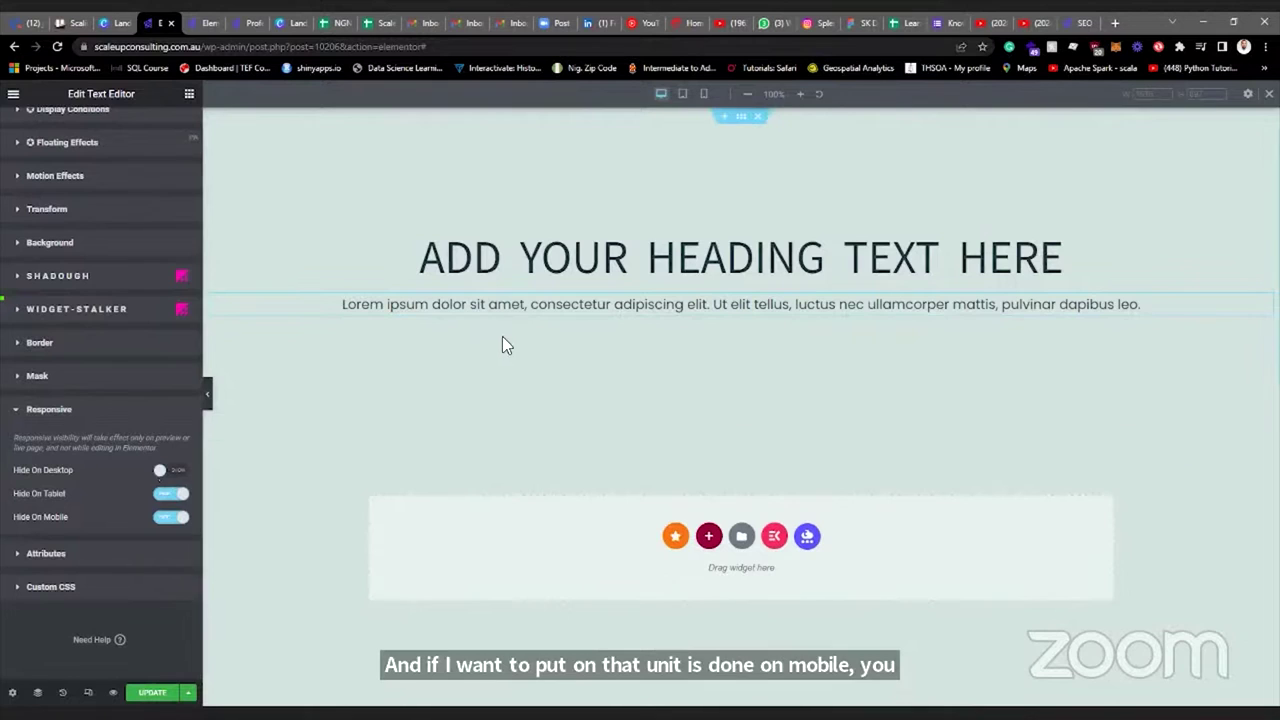
left_click(176, 493)
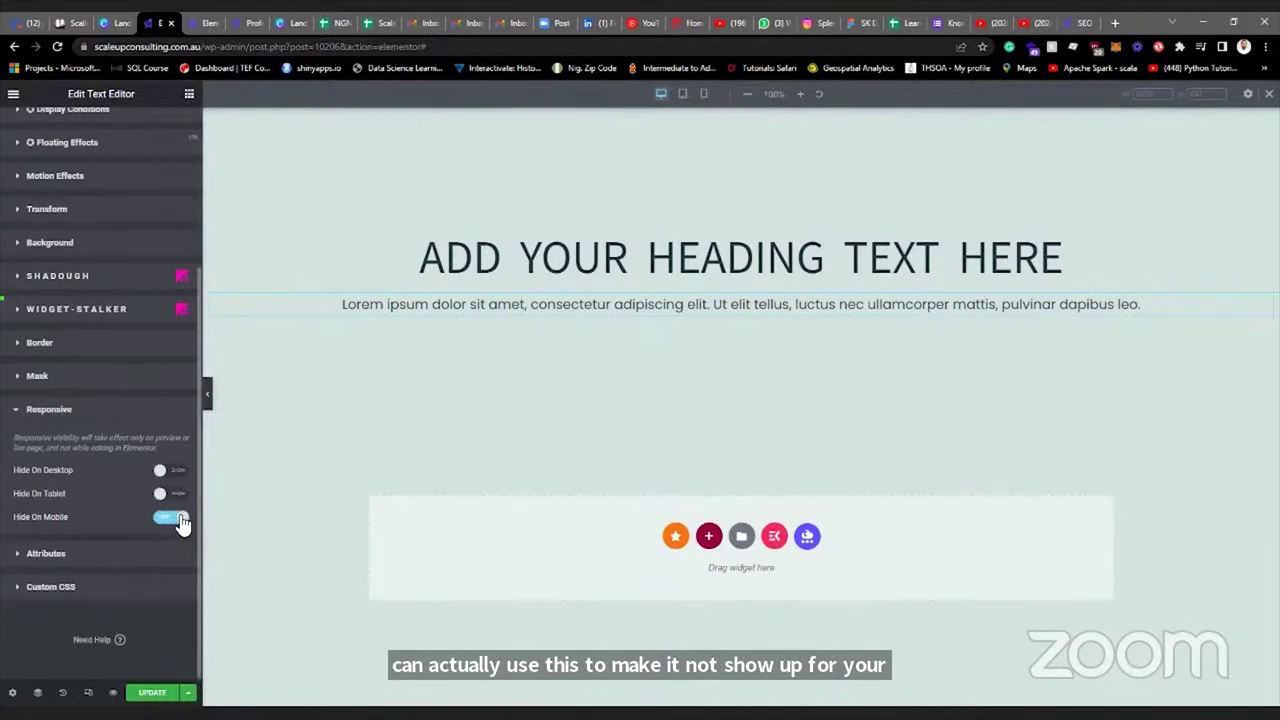
left_click(174, 518)
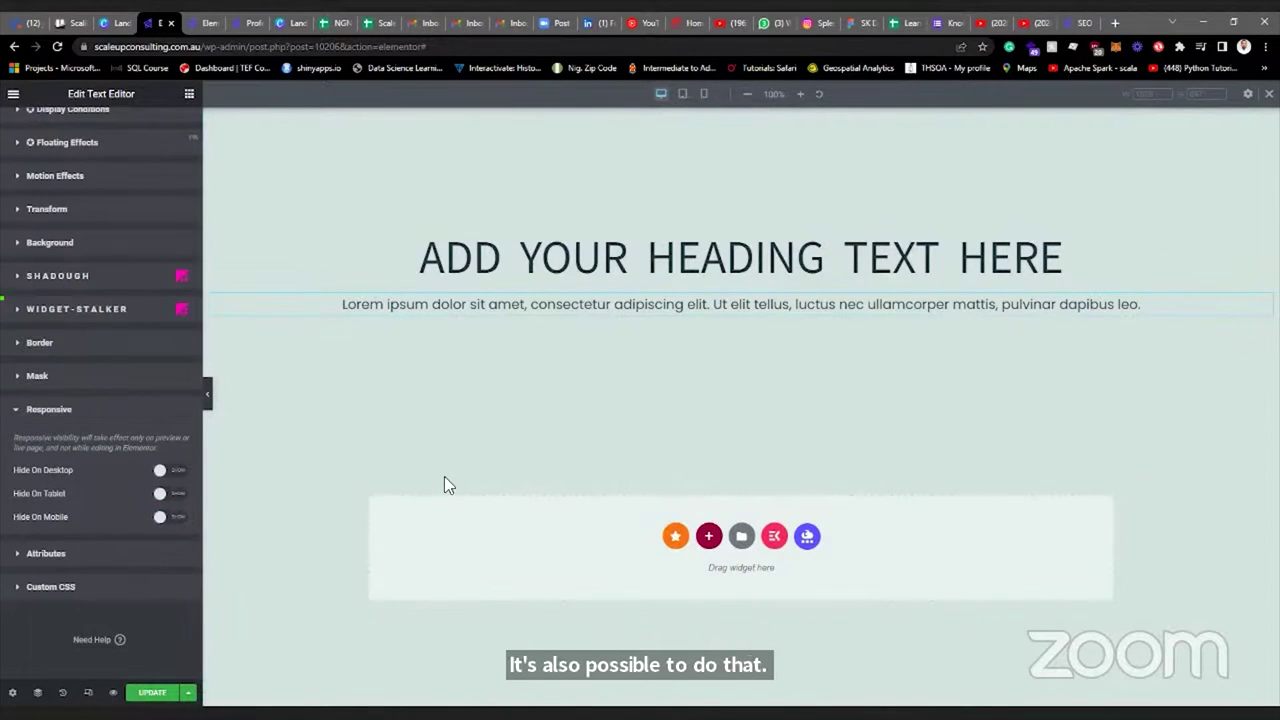
Open the Navigator and use it to view the settings of the section, column, heading and text editor.
scroll(166, 206, "up", 10)
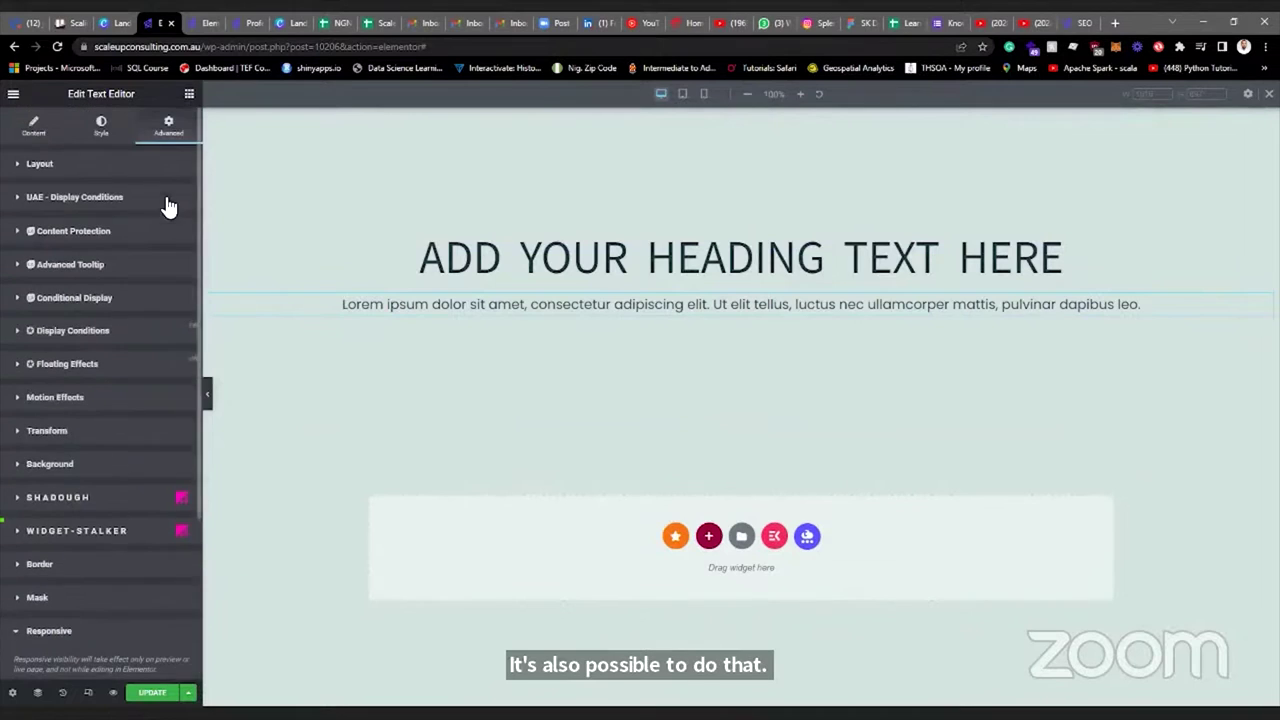
left_click(190, 96)
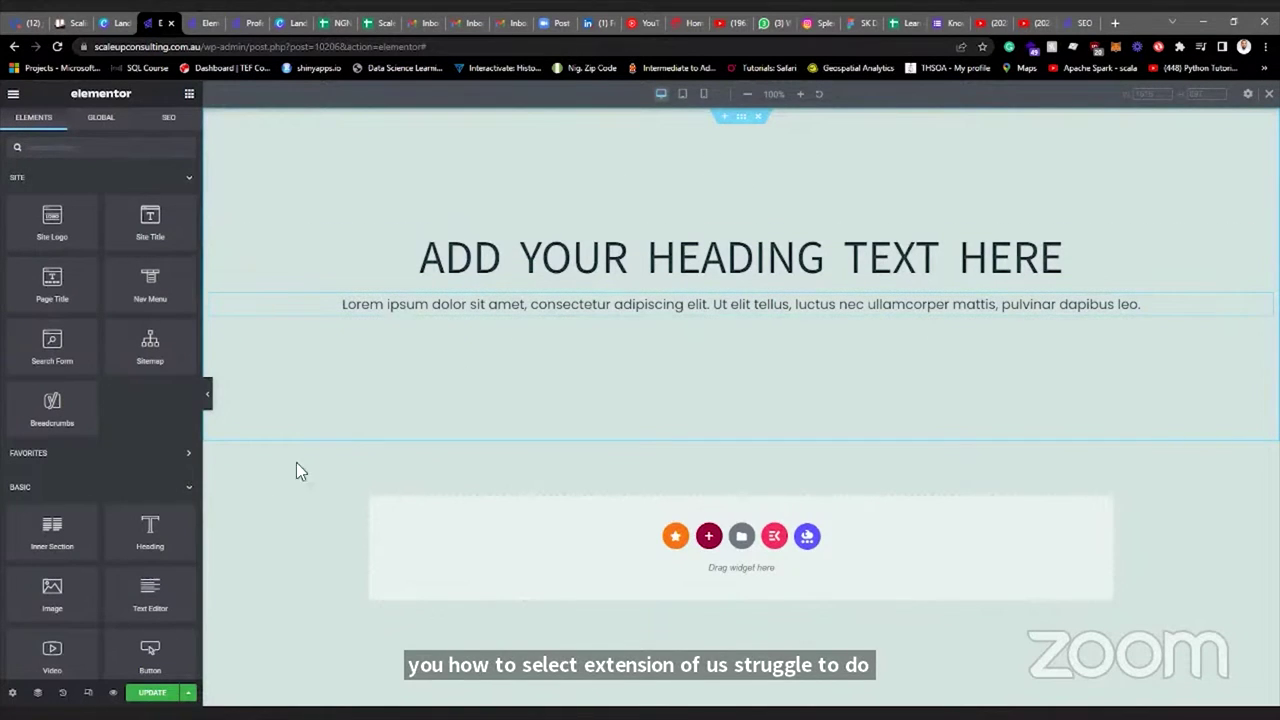
left_click(37, 692)
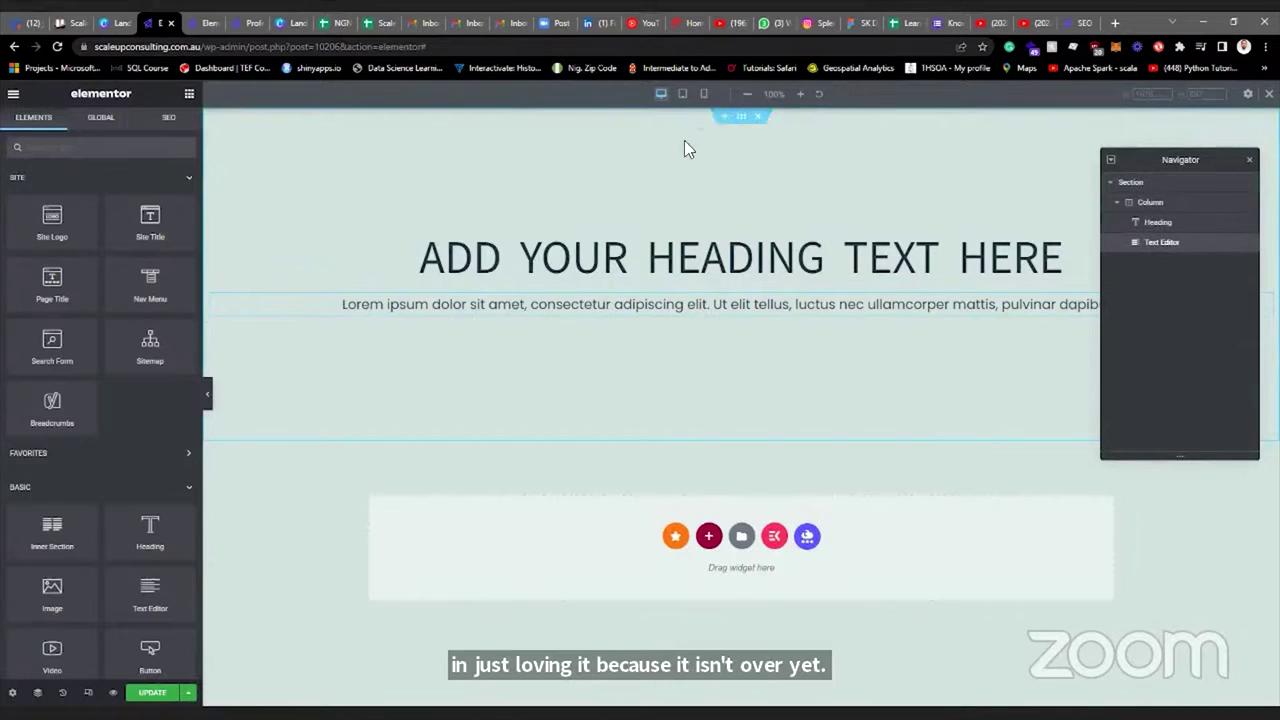
left_click(1134, 184)
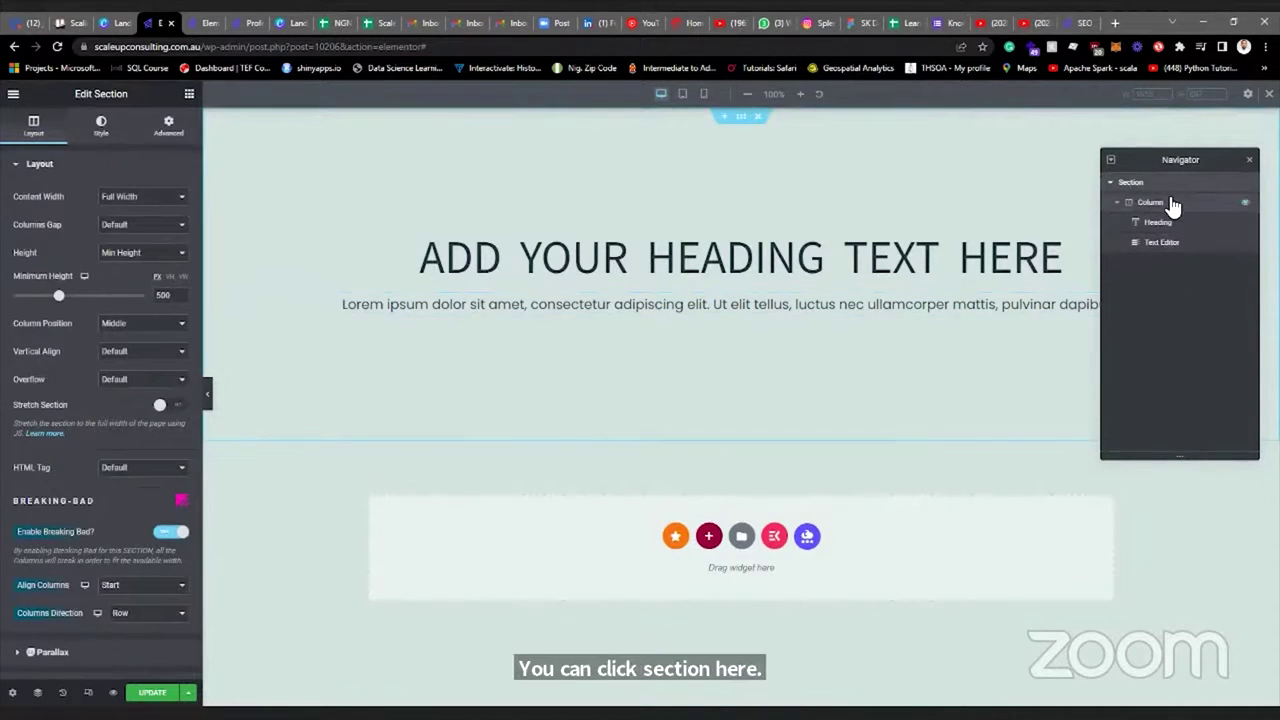
left_click(1173, 205)
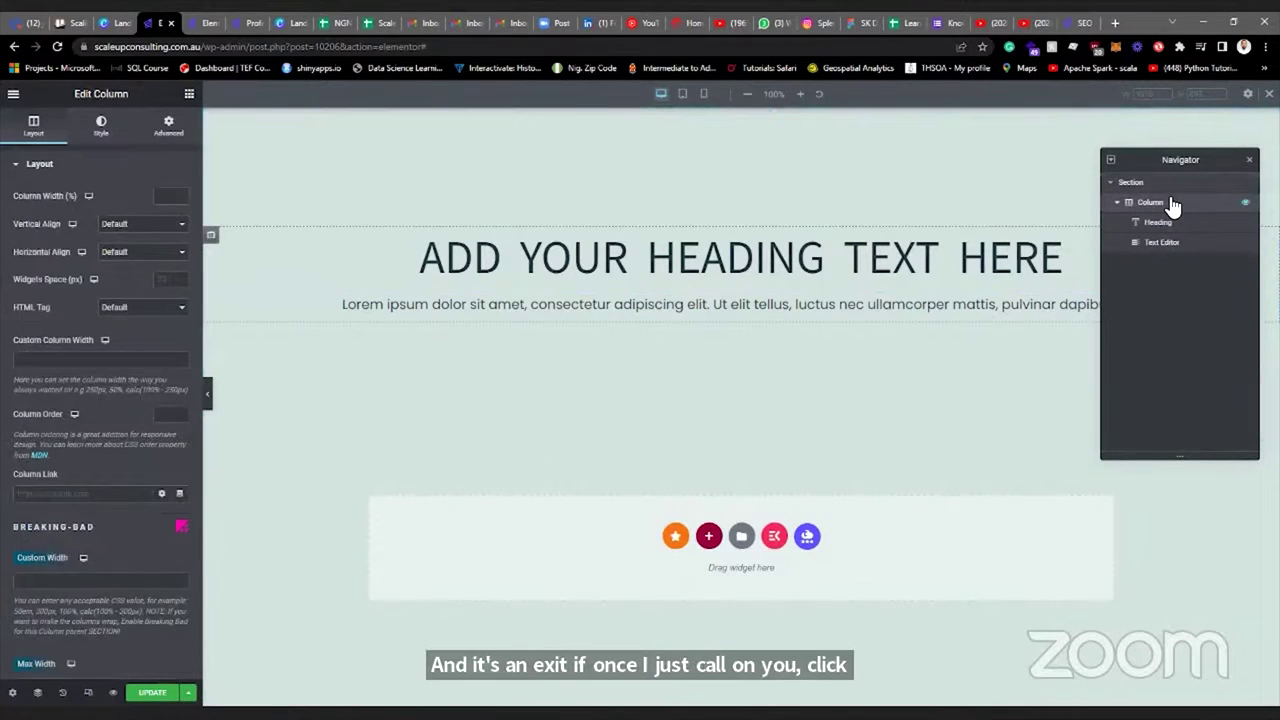
left_click(1184, 223)
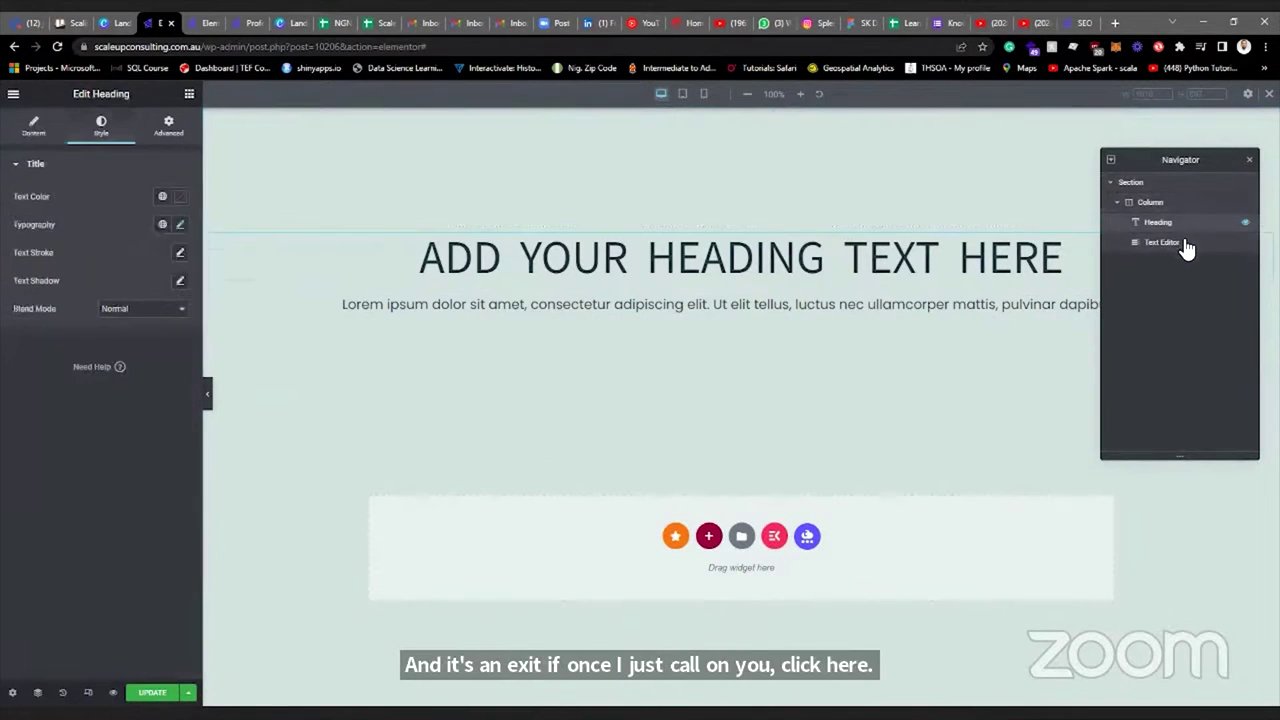
left_click(1186, 245)
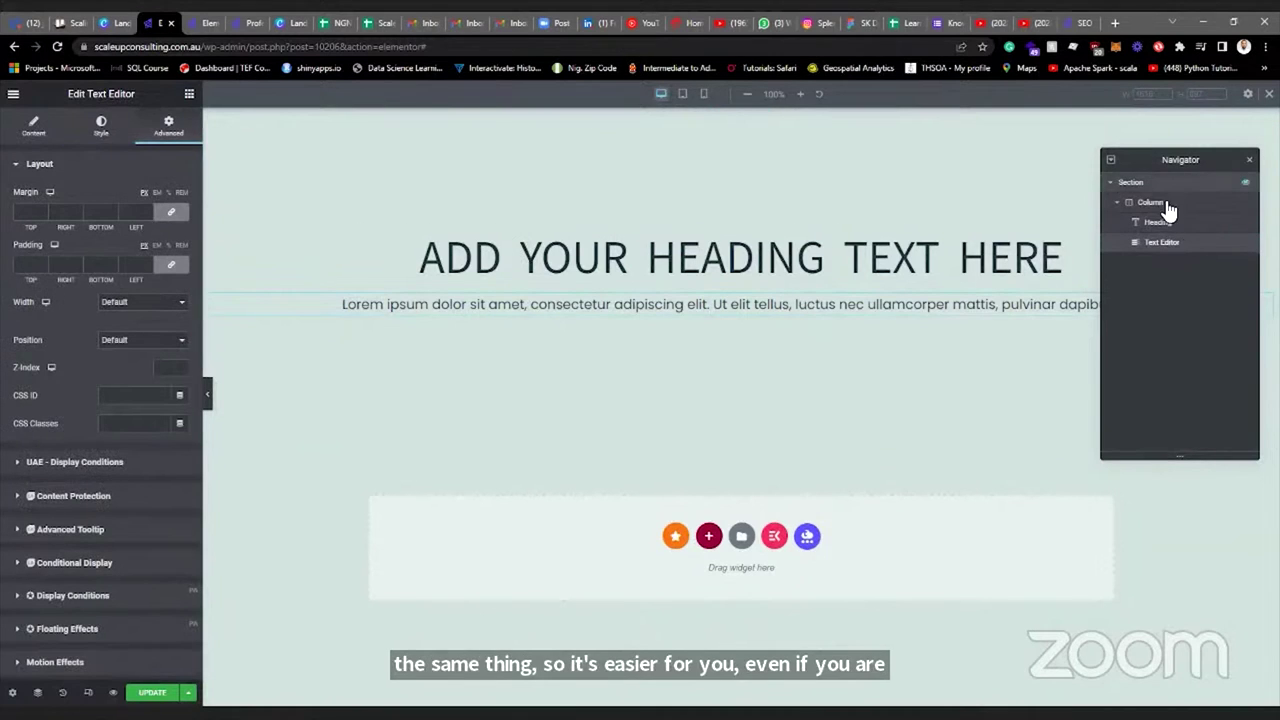
Collapse the section in the Navigator, view its available actions, expand it again and close the Navigator.
left_click(1111, 184)
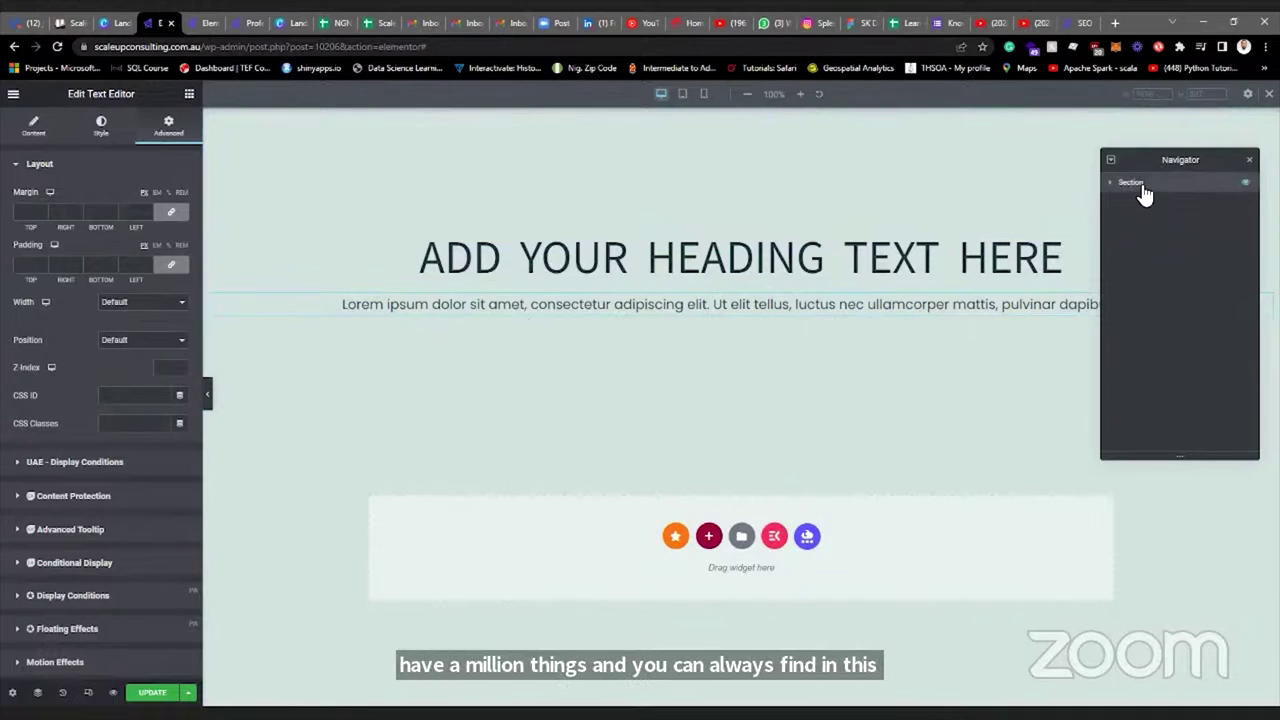
right_click(1143, 192)
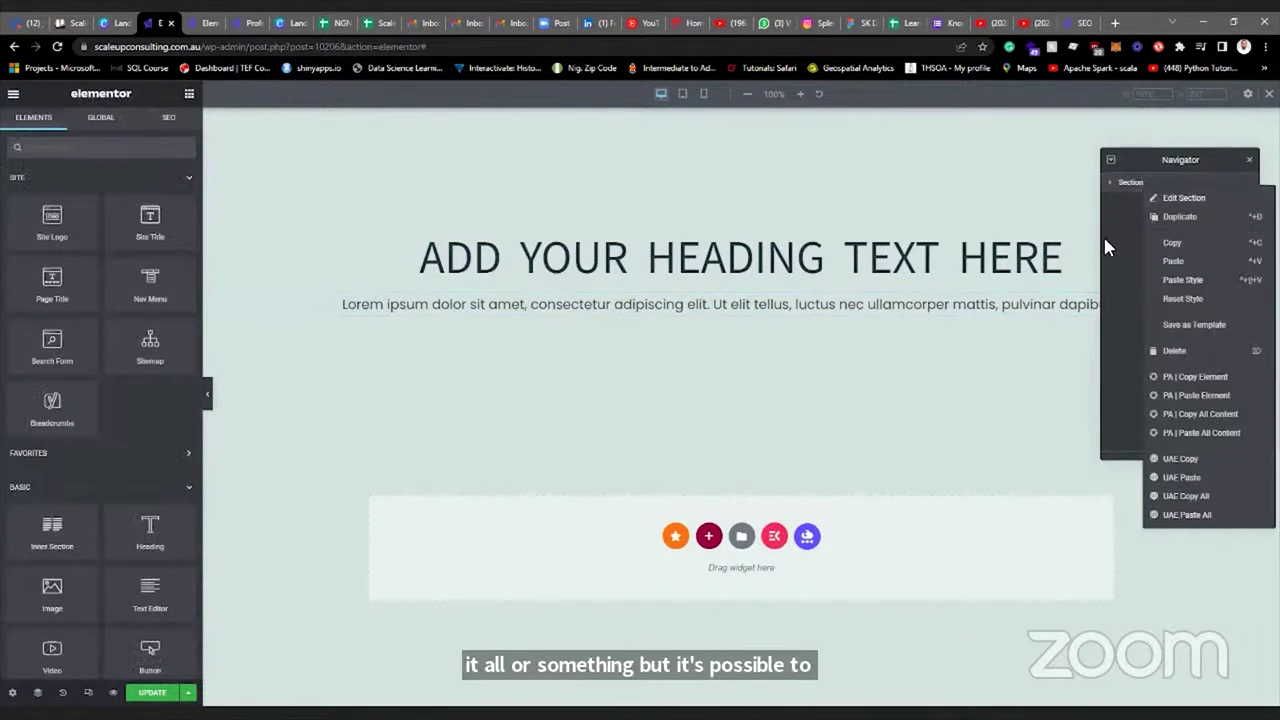
left_click(1097, 190)
left_click(1111, 183)
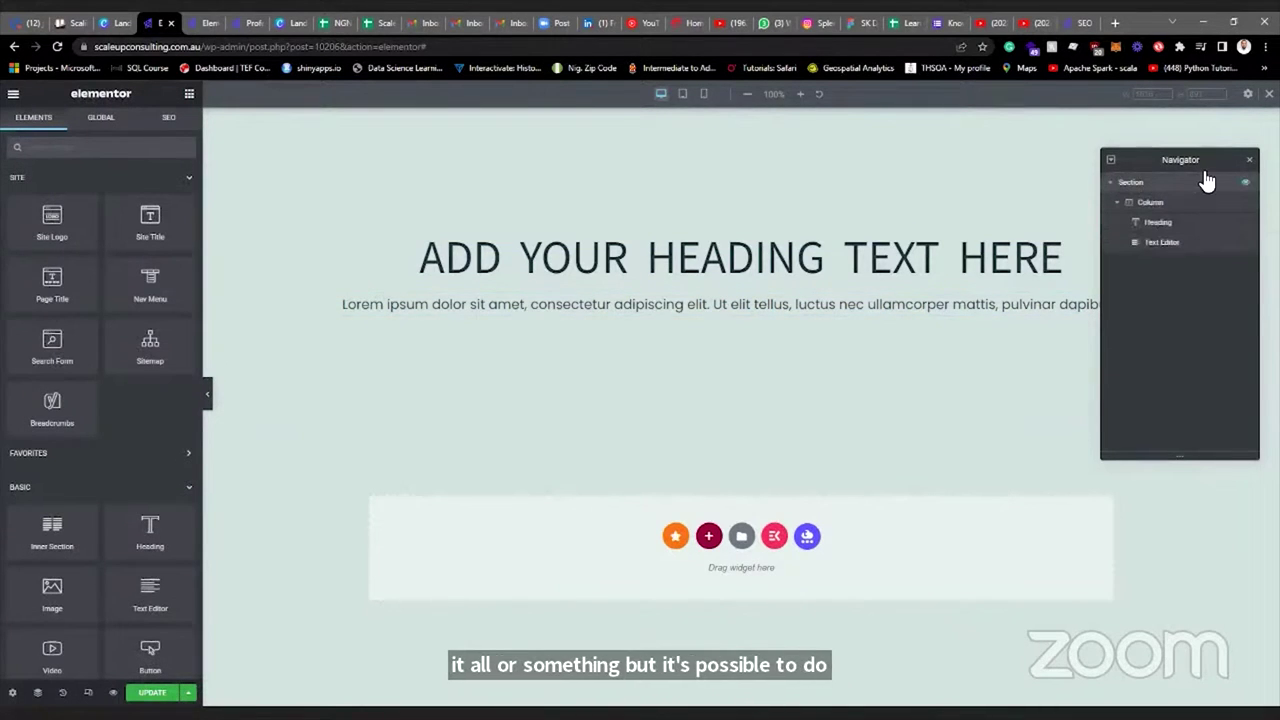
left_click(1250, 162)
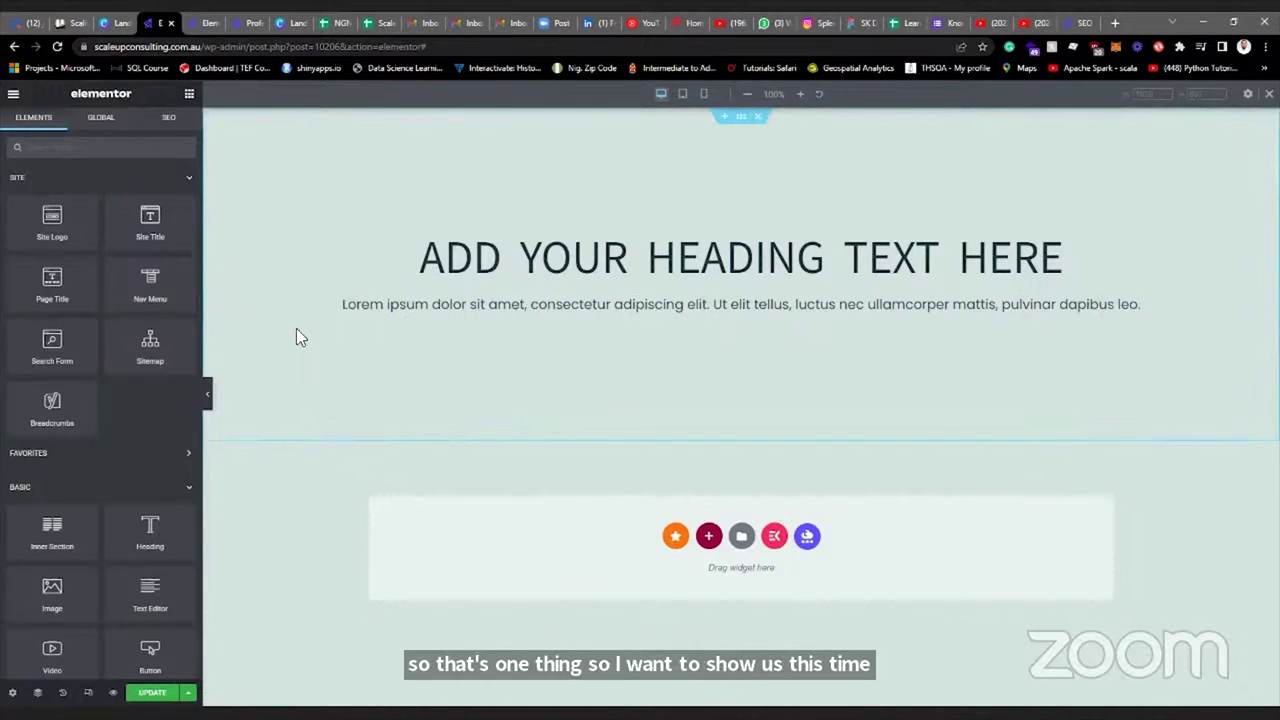
Switch to the existing Scaleup Consulting page and examine its hero section as a layout reference.
left_click(208, 24)
scroll(557, 417, "down", 5)
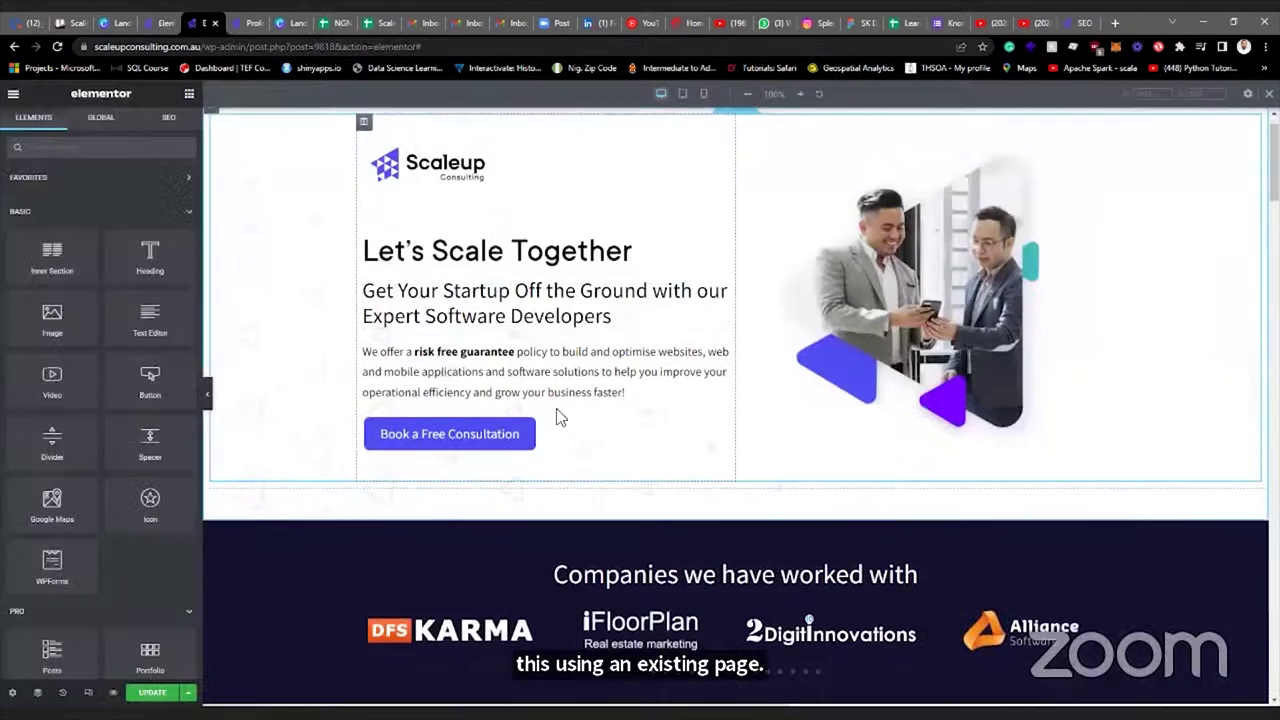
scroll(556, 410, "down", 2)
scroll(556, 415, "up", 6)
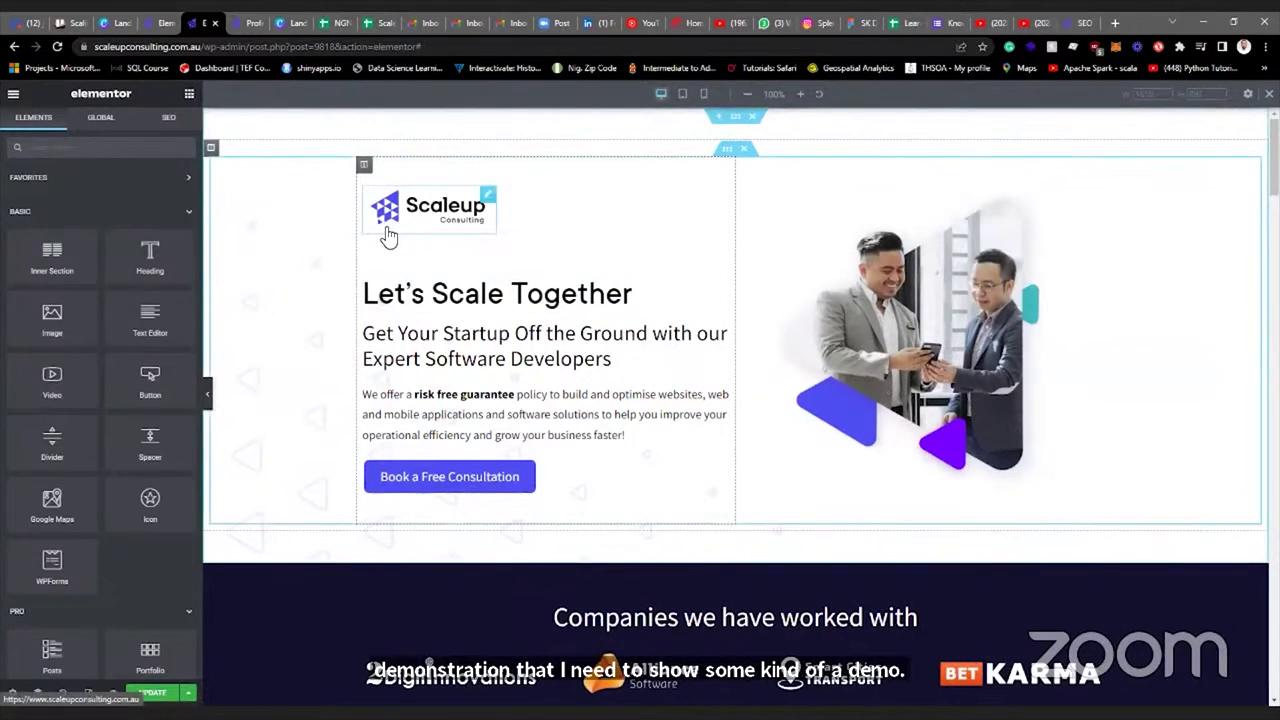
left_click(488, 200)
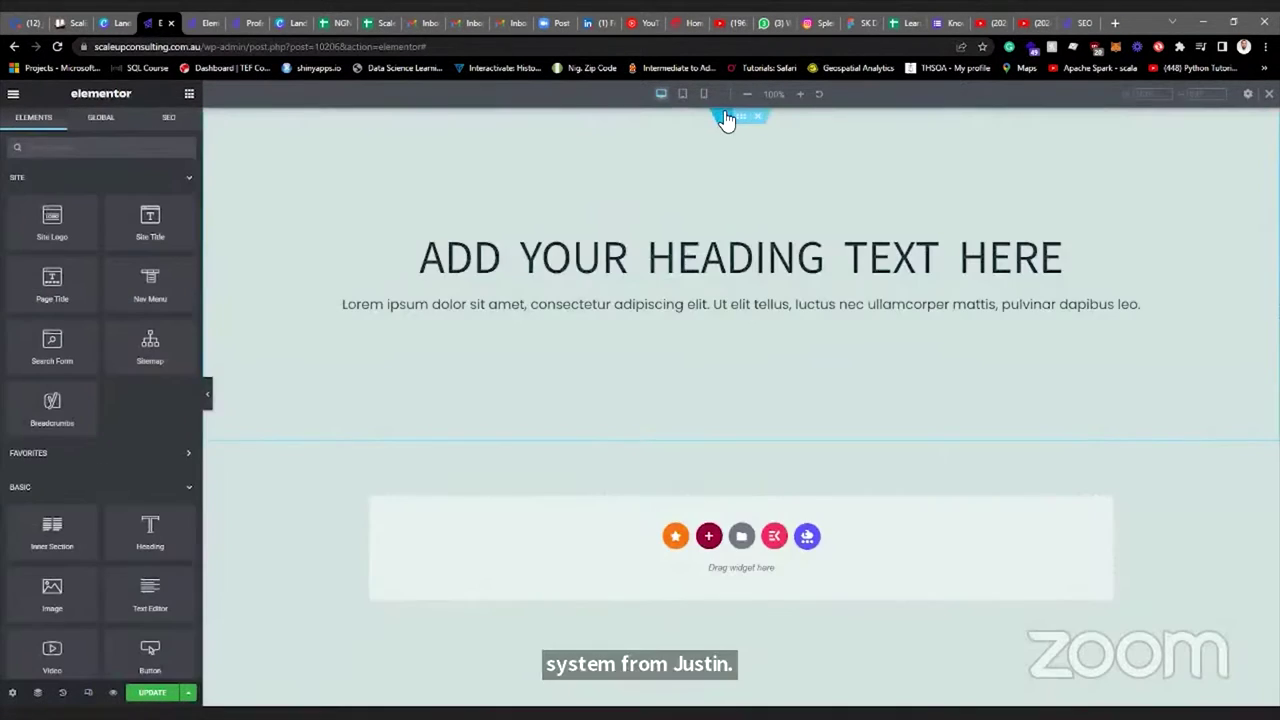
Add a two-column section above the heading section and set its height to Min Height.
scroll(706, 149, "up", 3)
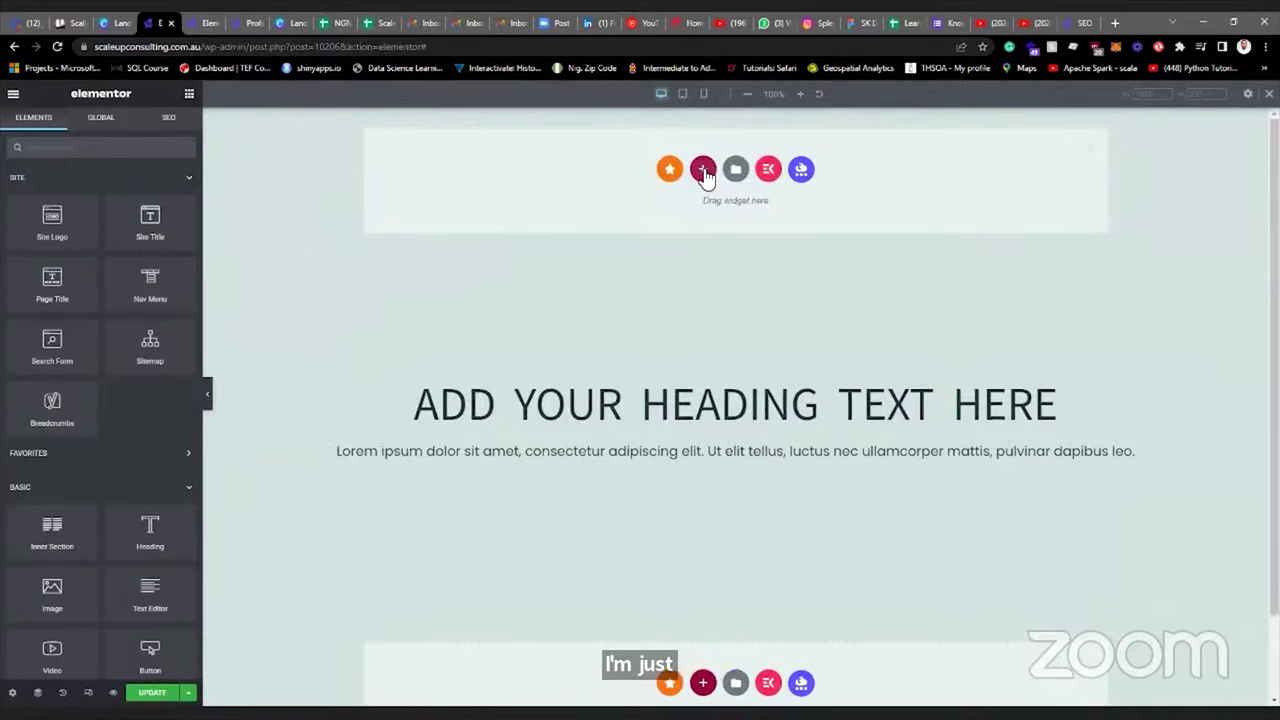
left_click(703, 172)
left_click(631, 209)
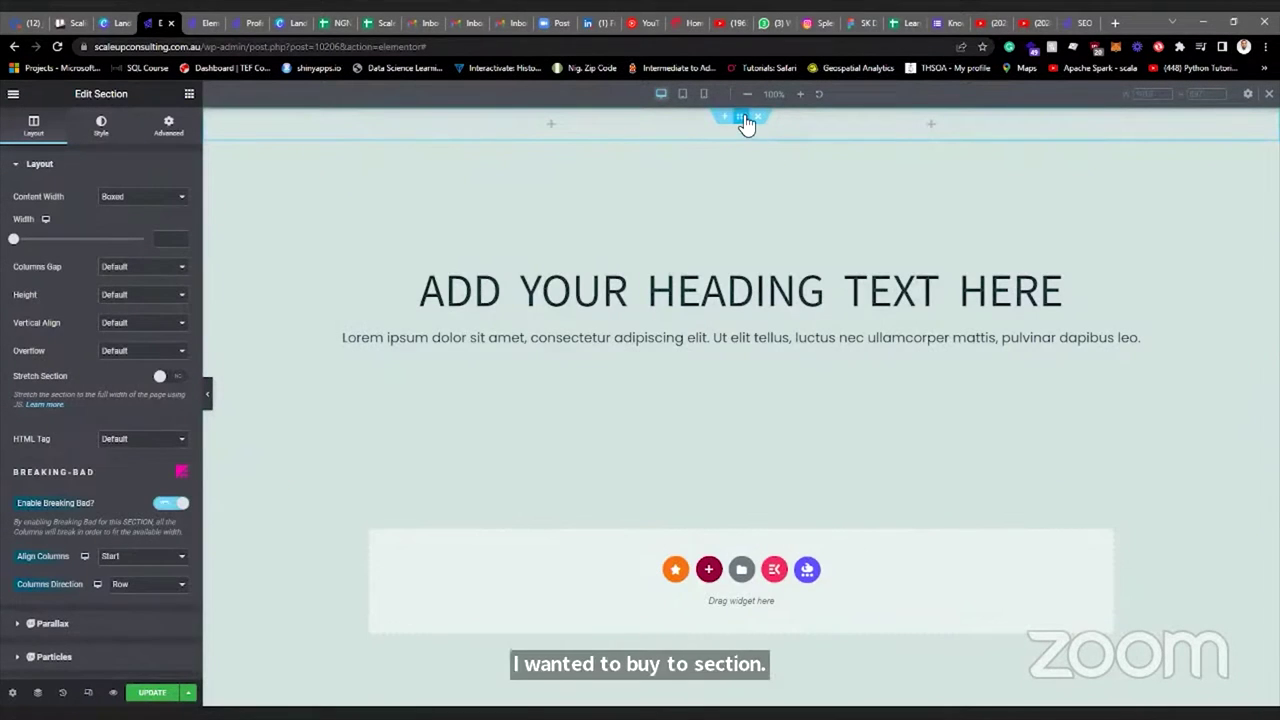
left_click(143, 295)
left_click(137, 334)
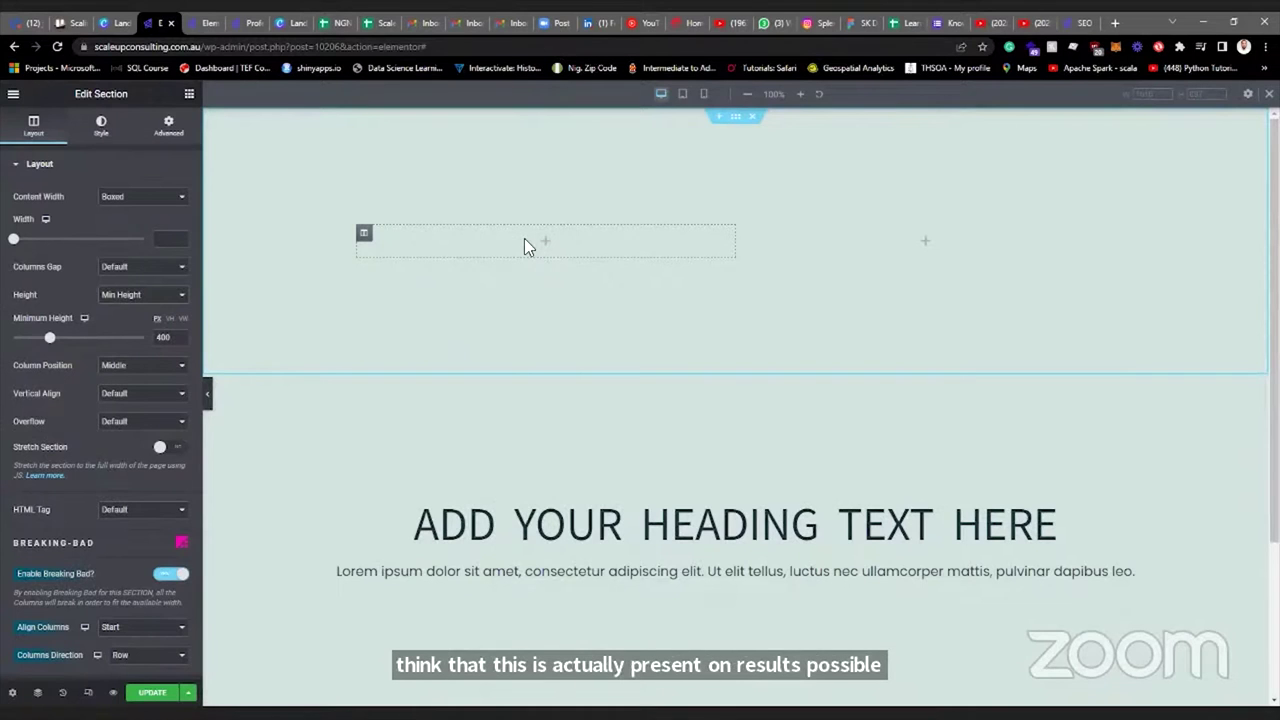
Add an Image widget to the left column of the new section.
left_click(189, 98)
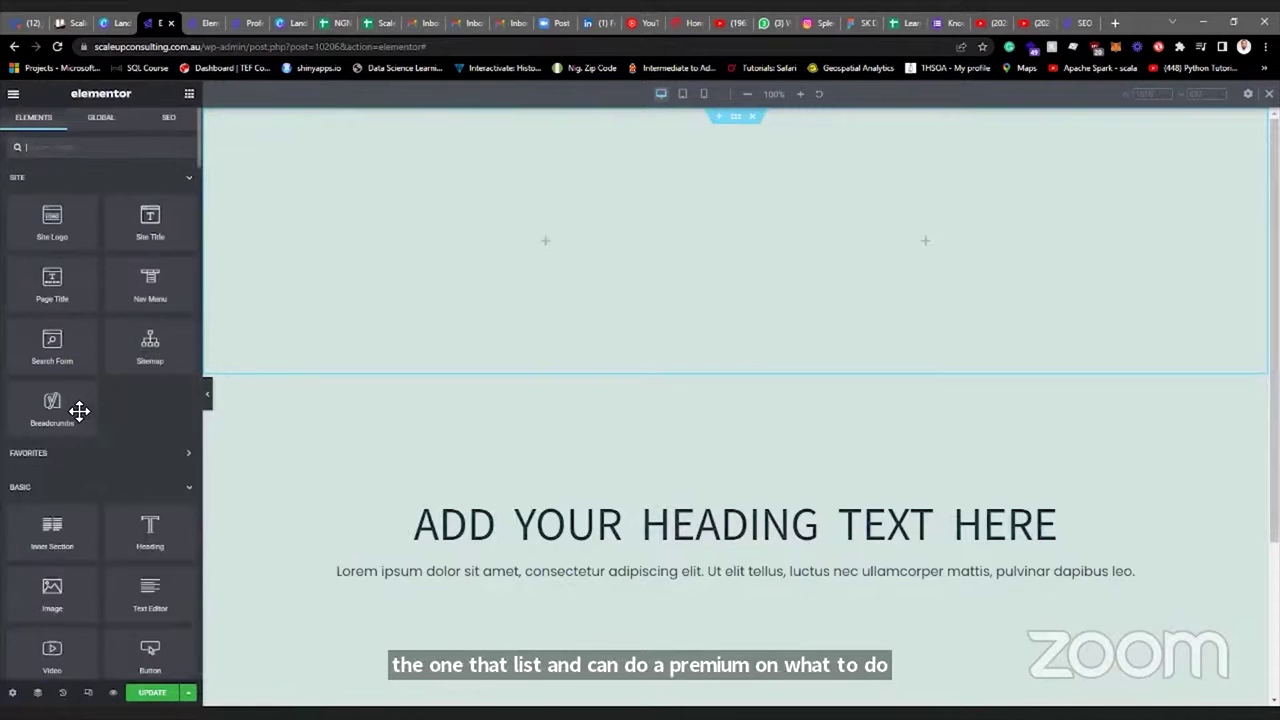
scroll(27, 363, "down", 3)
left_click_drag(31, 335, 476, 218)
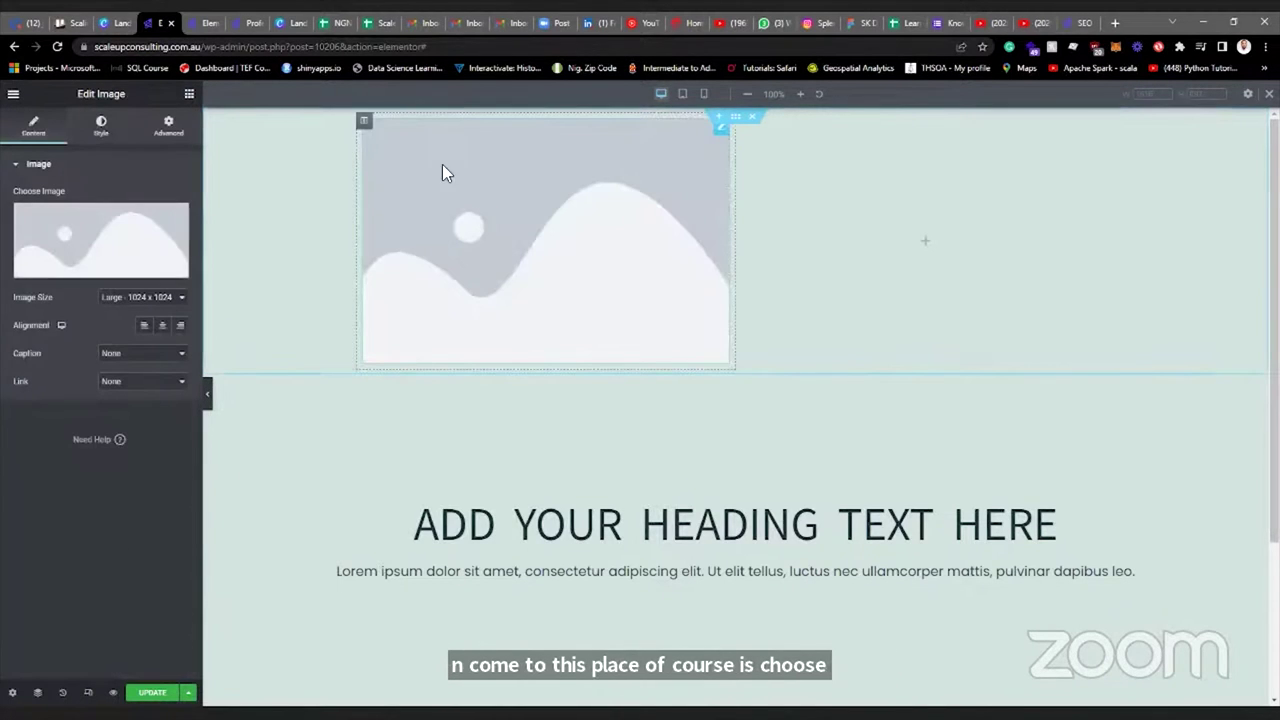
mouse_move(86, 243)
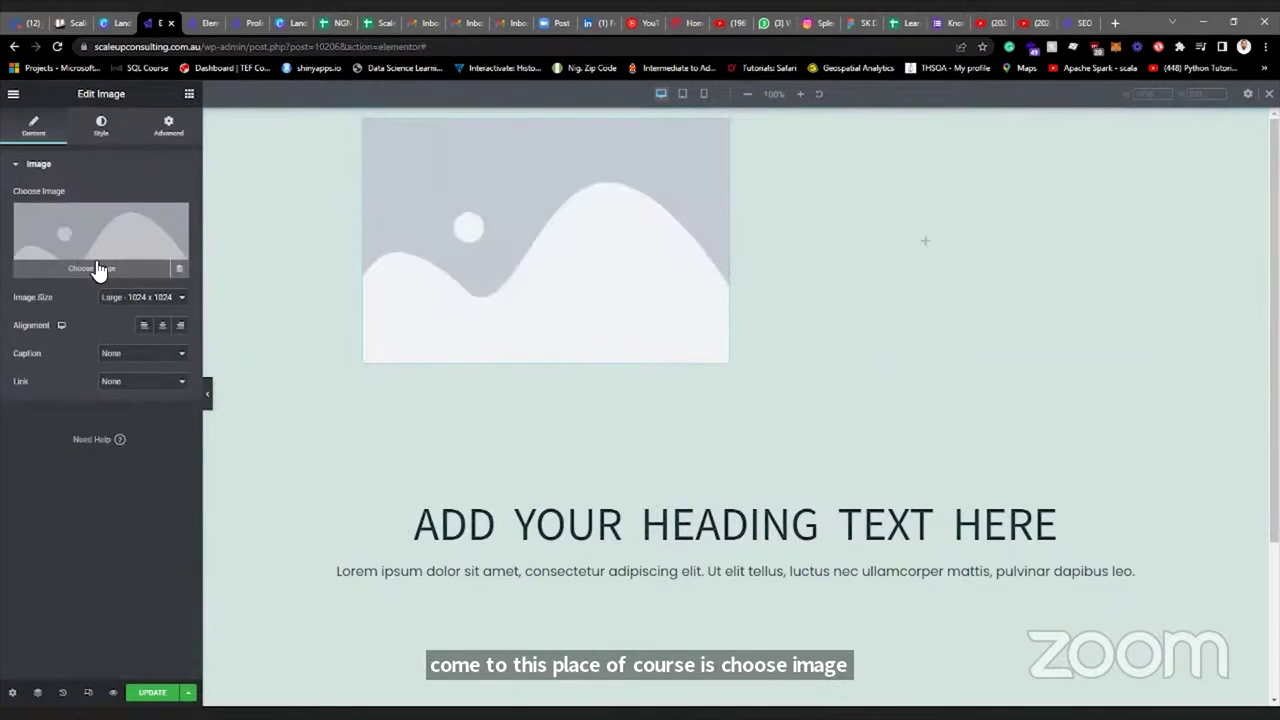
left_click(98, 268)
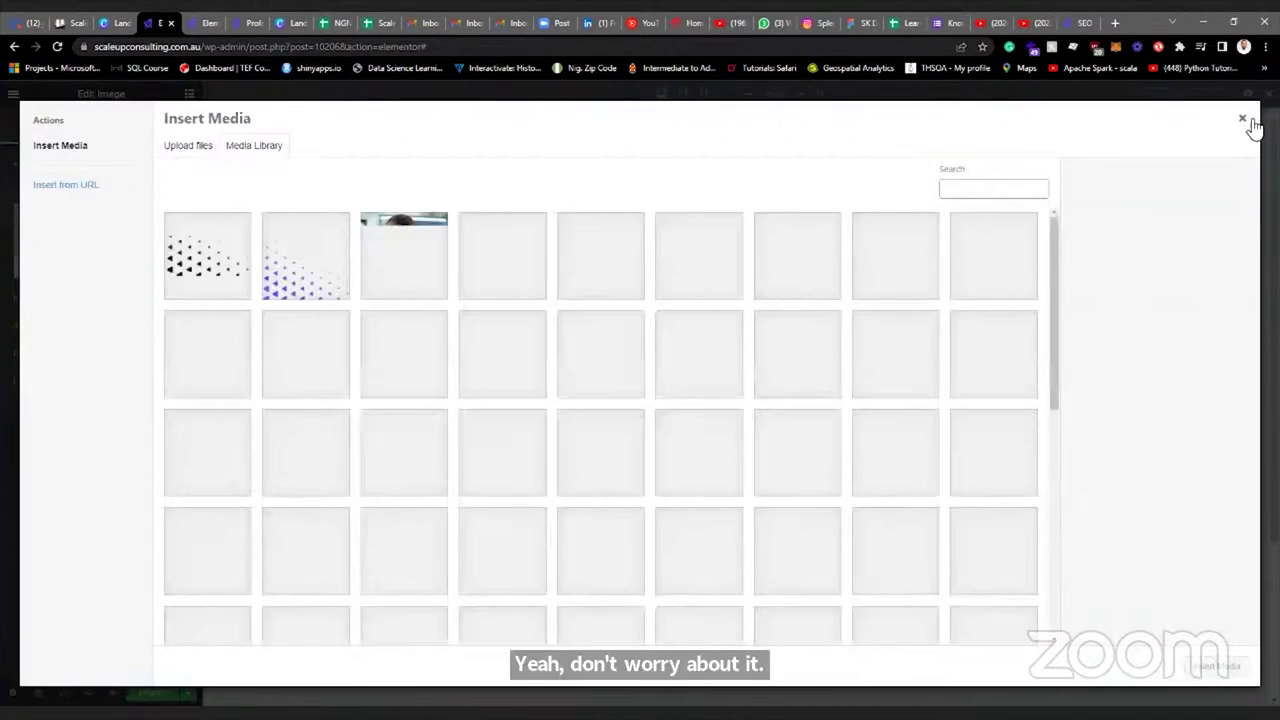
left_click(1243, 119)
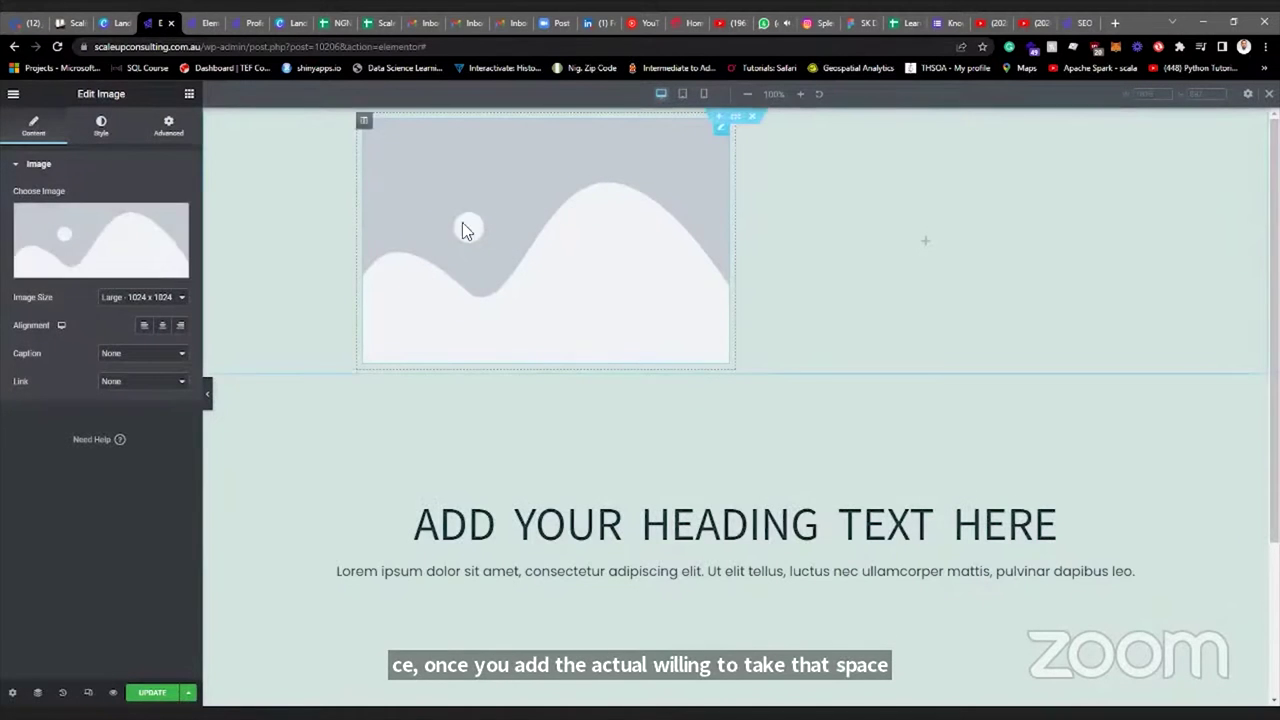
Insert the "senseii skill democracy" logo from the Media Library into the Image widget, loading more media items to find it.
left_click(83, 260)
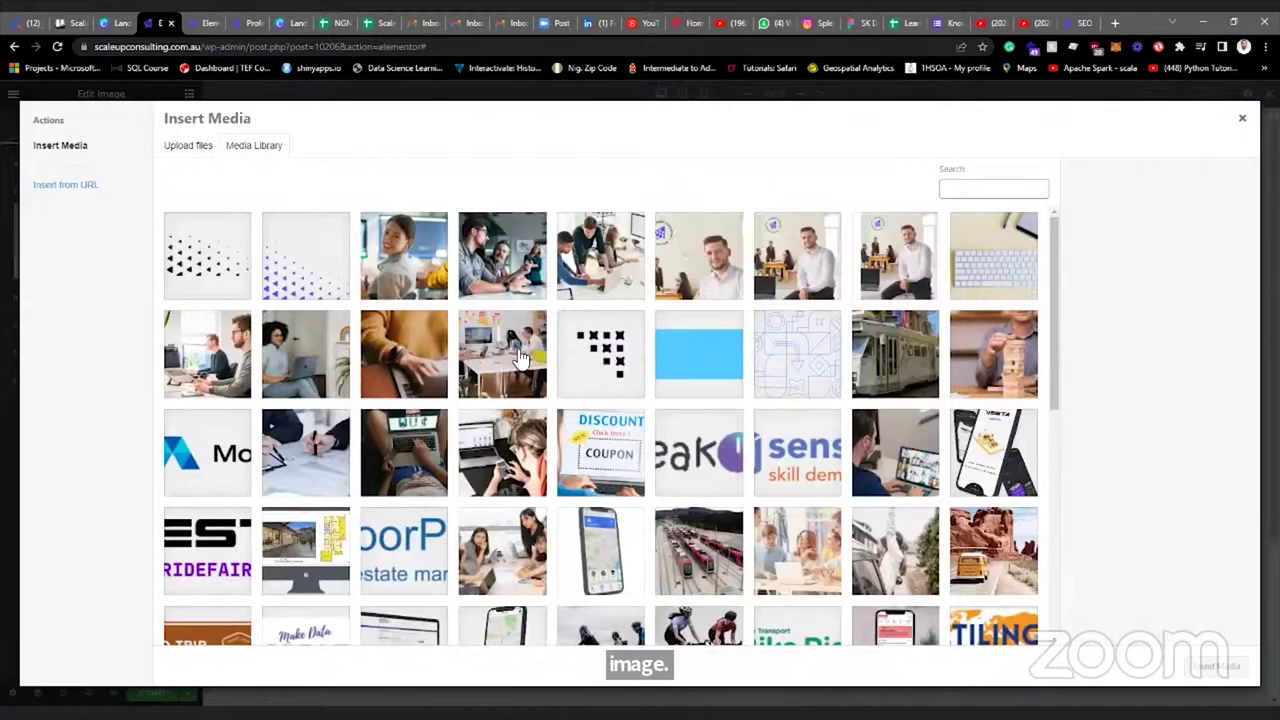
left_click(204, 146)
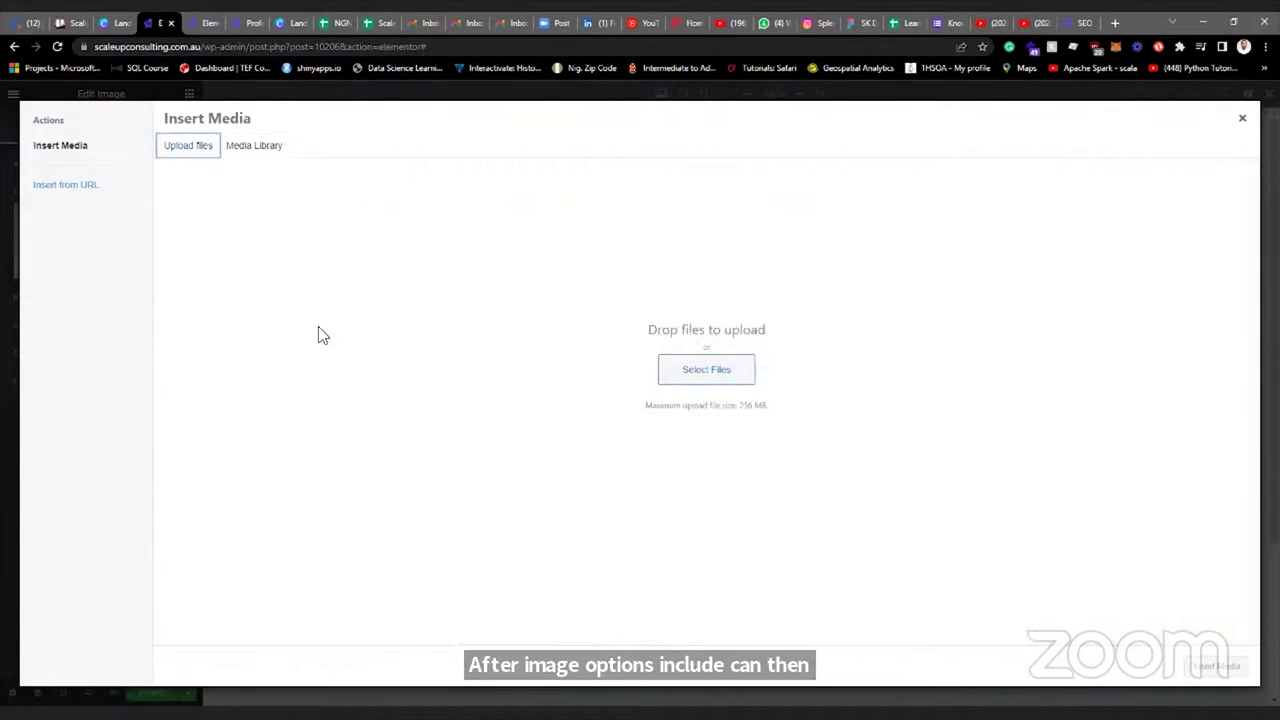
left_click(270, 150)
scroll(551, 287, "down", 3)
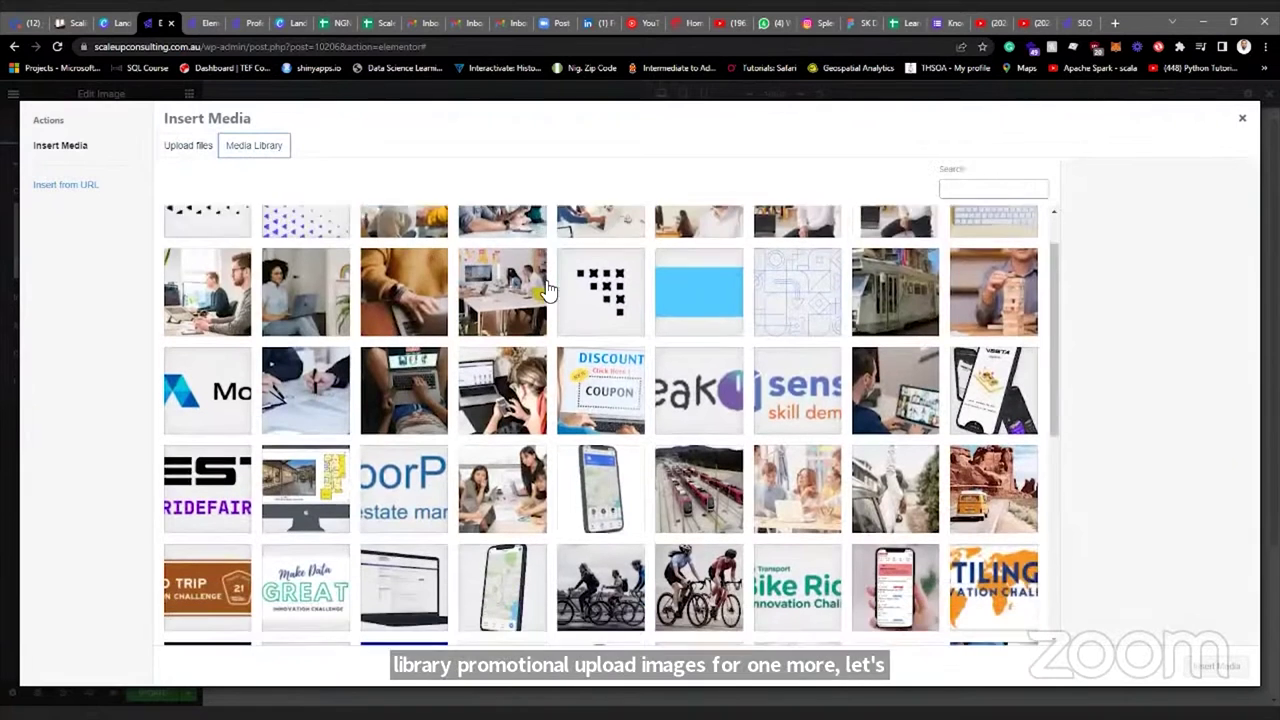
scroll(551, 287, "down", 4)
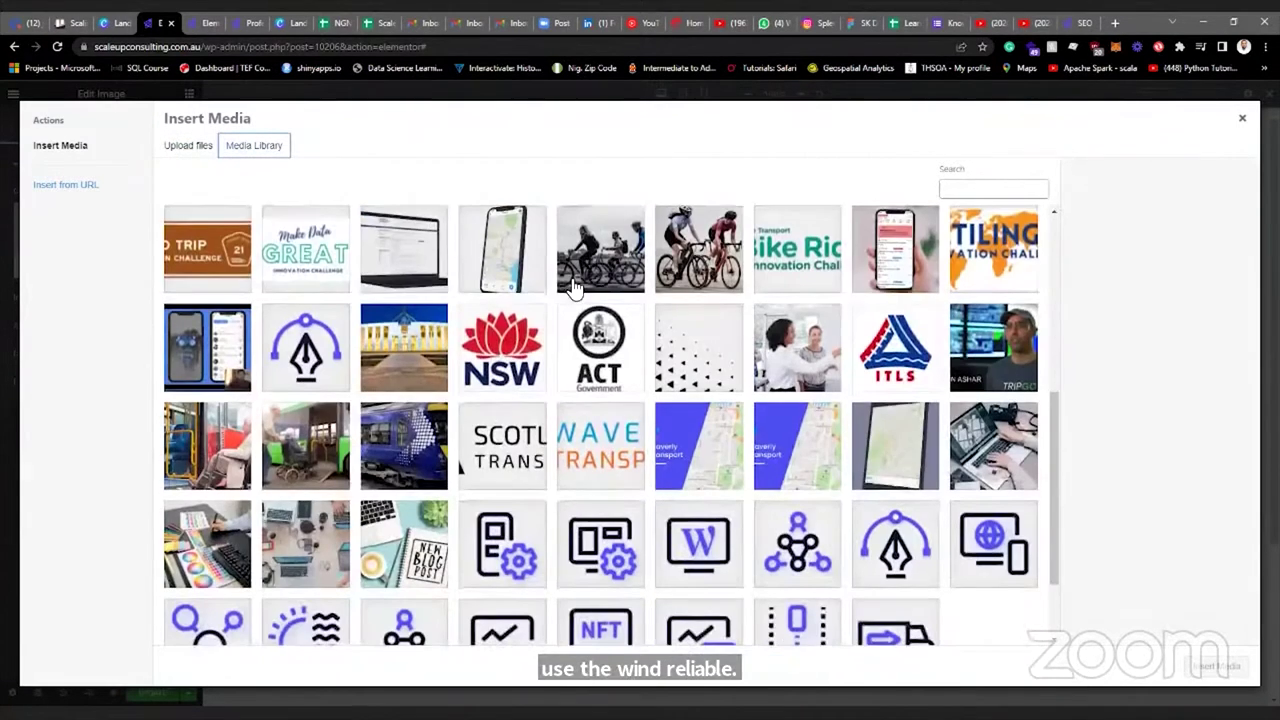
scroll(577, 290, "down", 1)
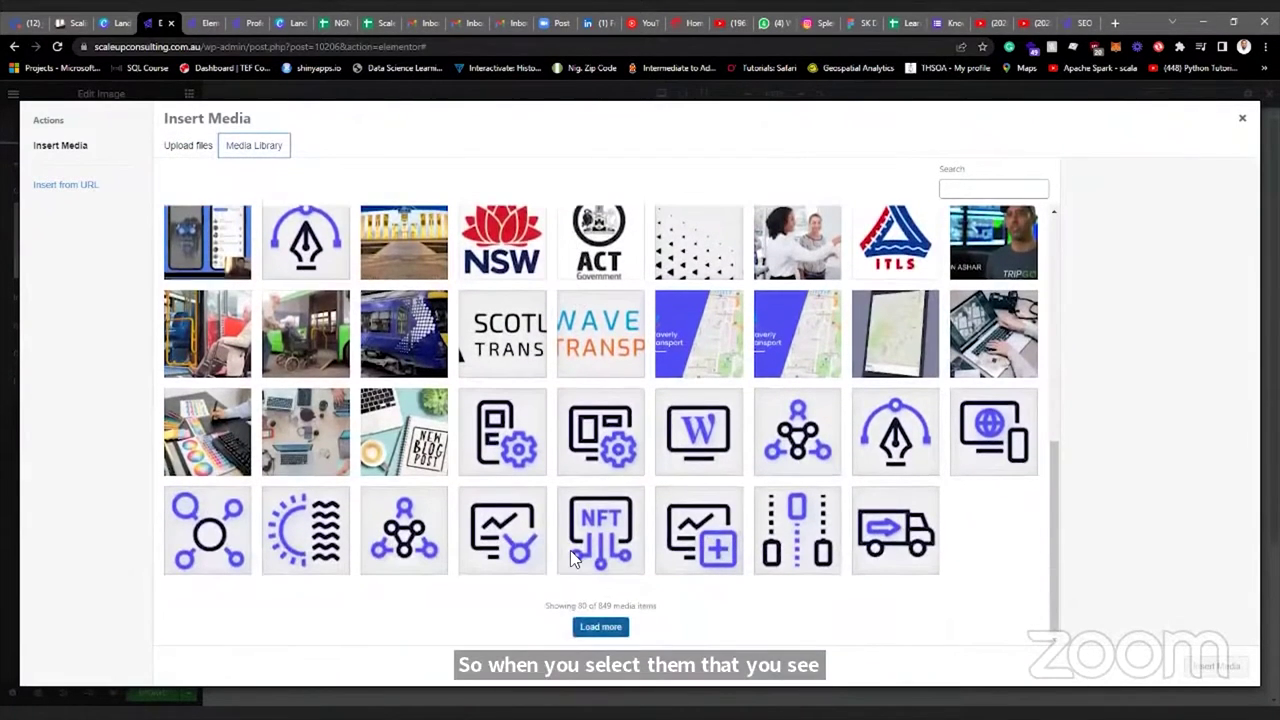
left_click(600, 626)
scroll(518, 318, "down", 2)
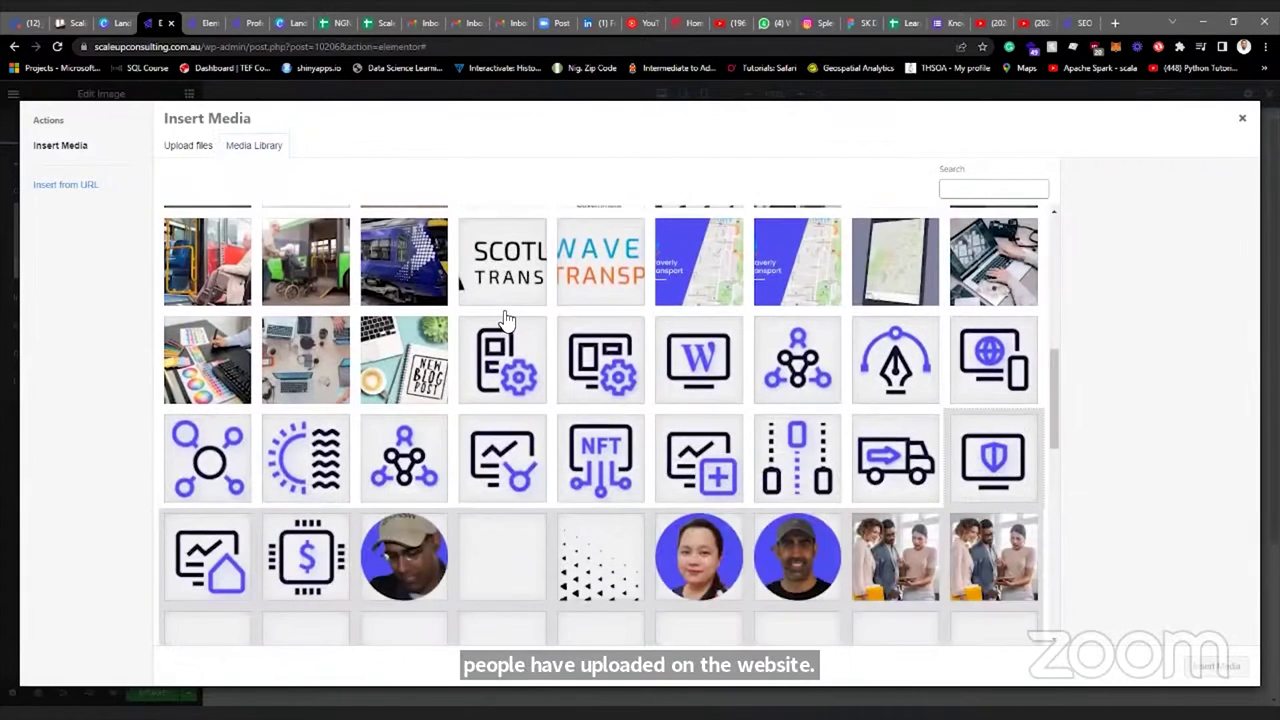
scroll(530, 310, "down", 4)
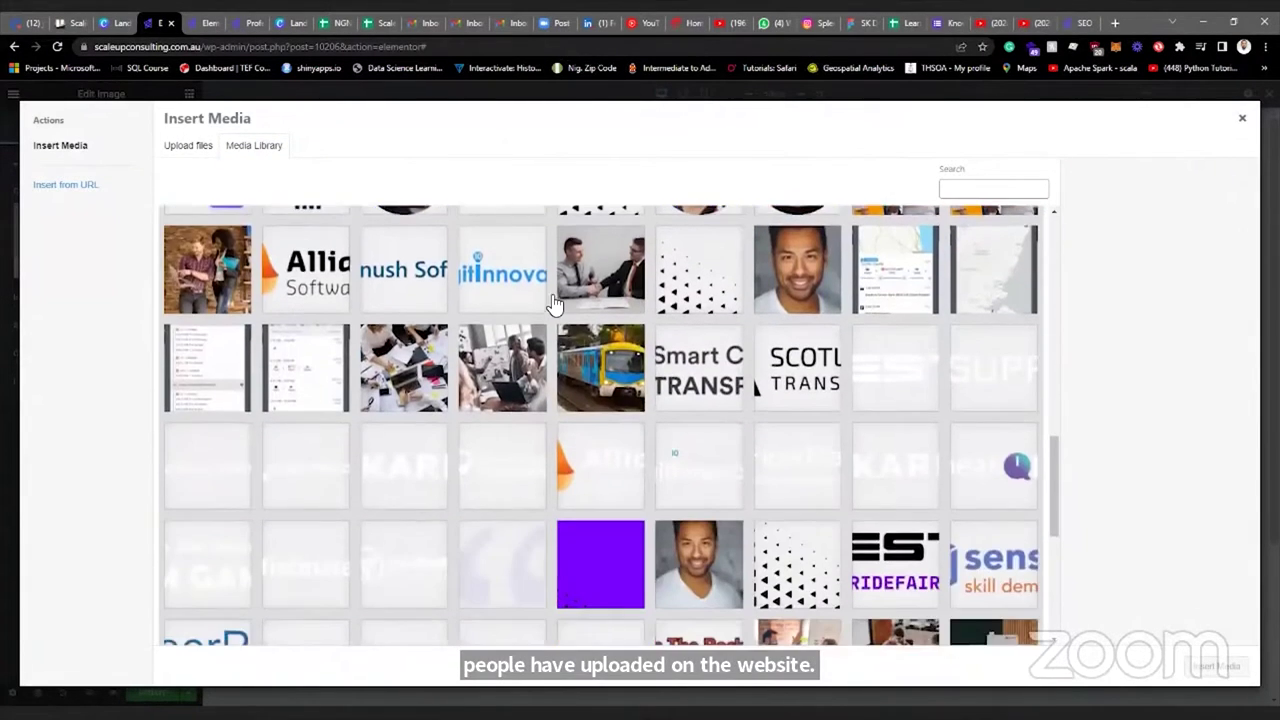
scroll(557, 305, "down", 2)
scroll(1005, 420, "up", 1)
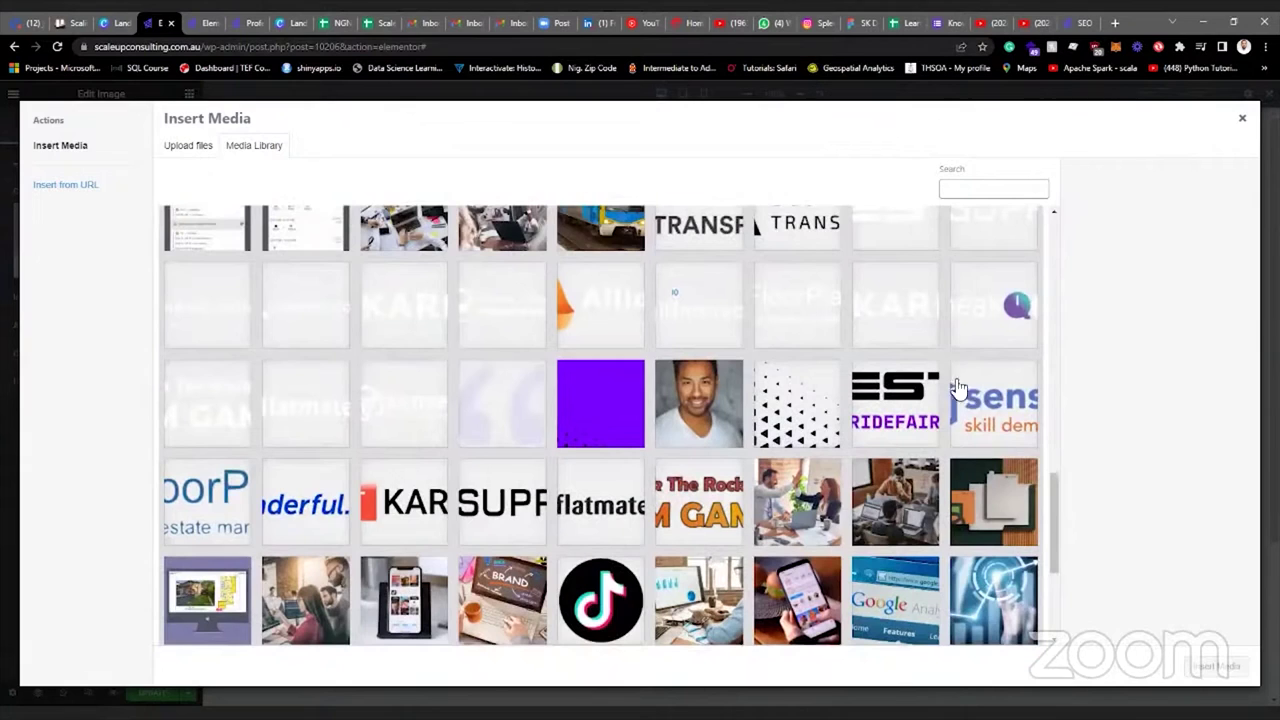
left_click(1000, 405)
left_click(1215, 666)
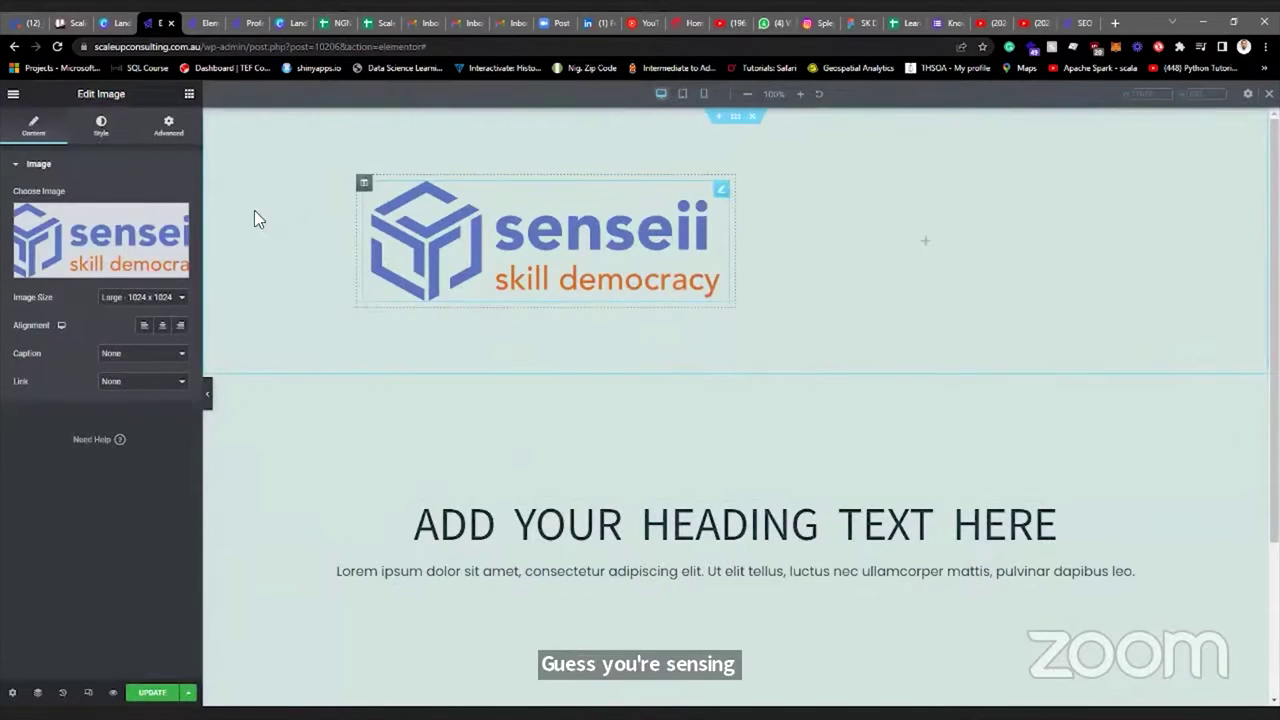
Set the logo's image size to Medium - 300 x 300 and align it left.
left_click(183, 300)
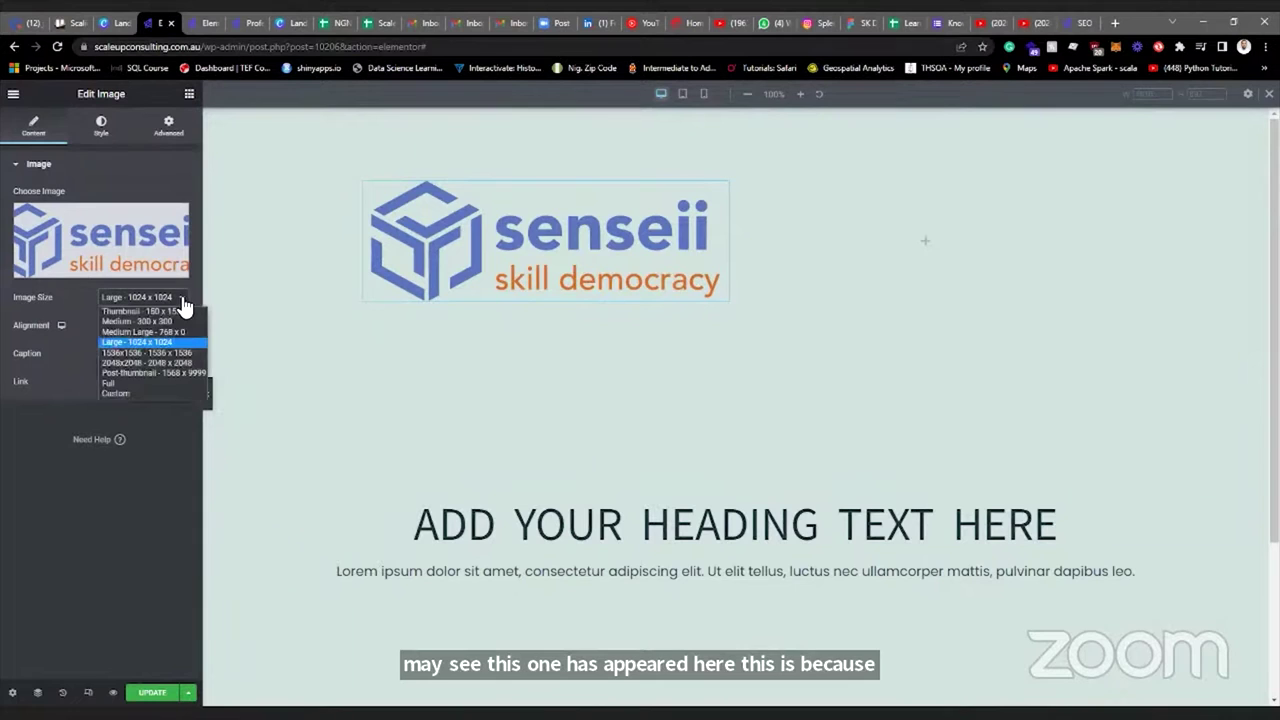
left_click(162, 332)
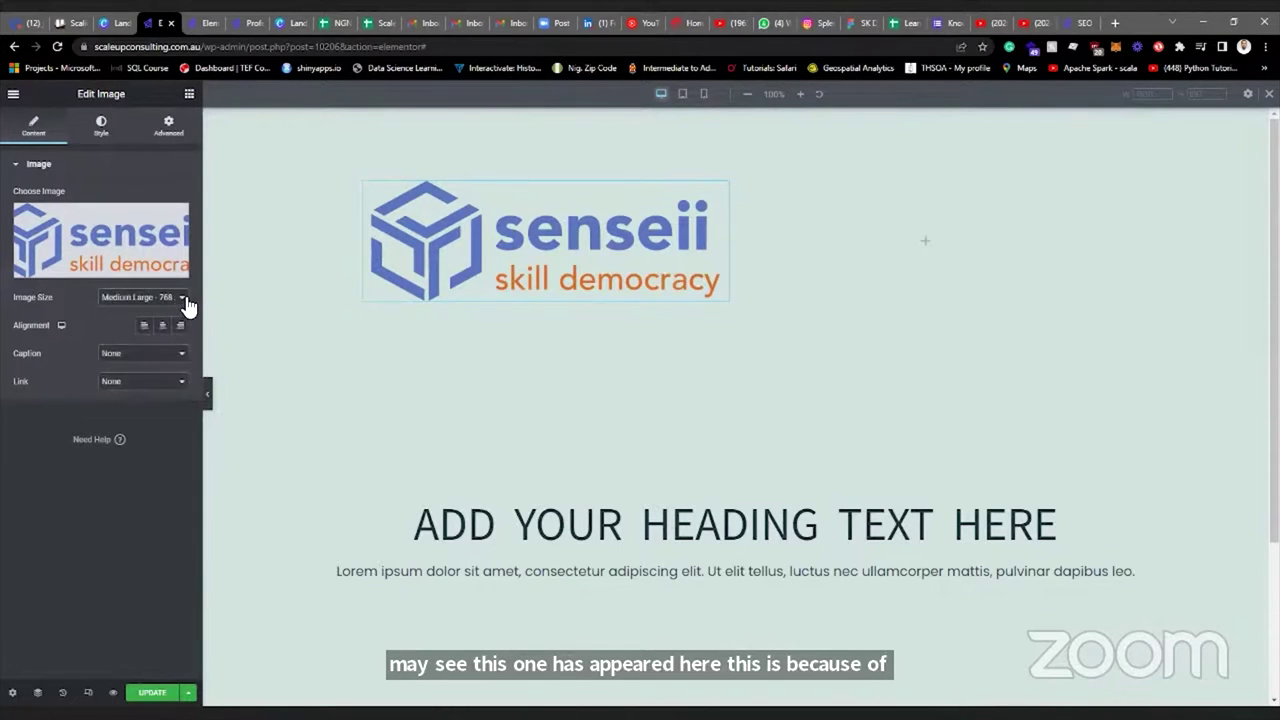
left_click(143, 297)
left_click(150, 322)
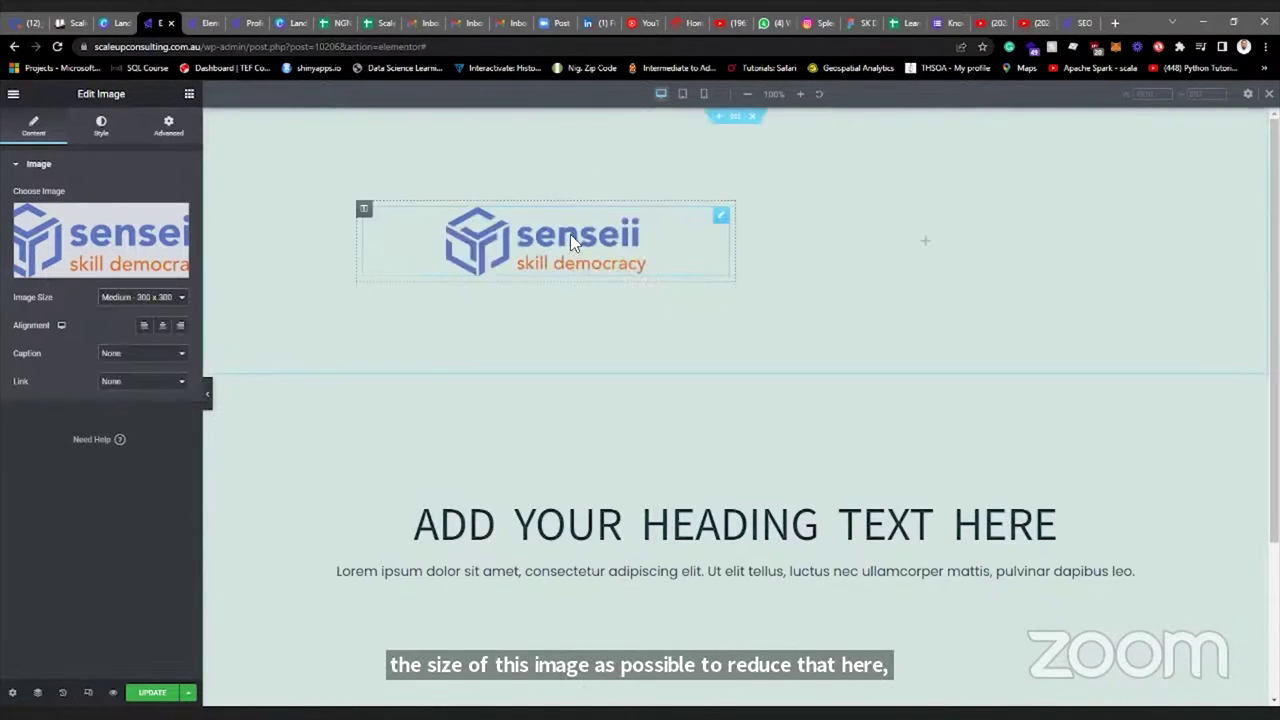
left_click(144, 325)
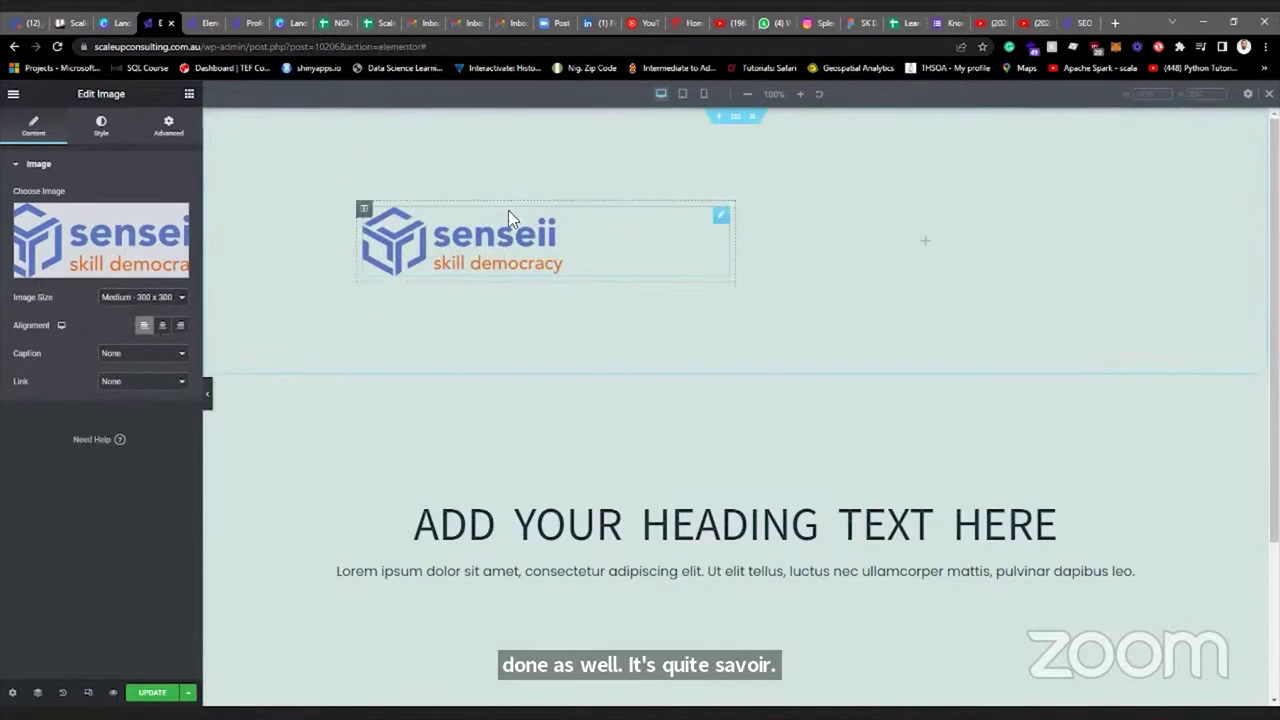
Add a Heading widget below the logo with the title "Senseii connects you to mentors".
left_click(189, 93)
scroll(139, 271, "down", 2)
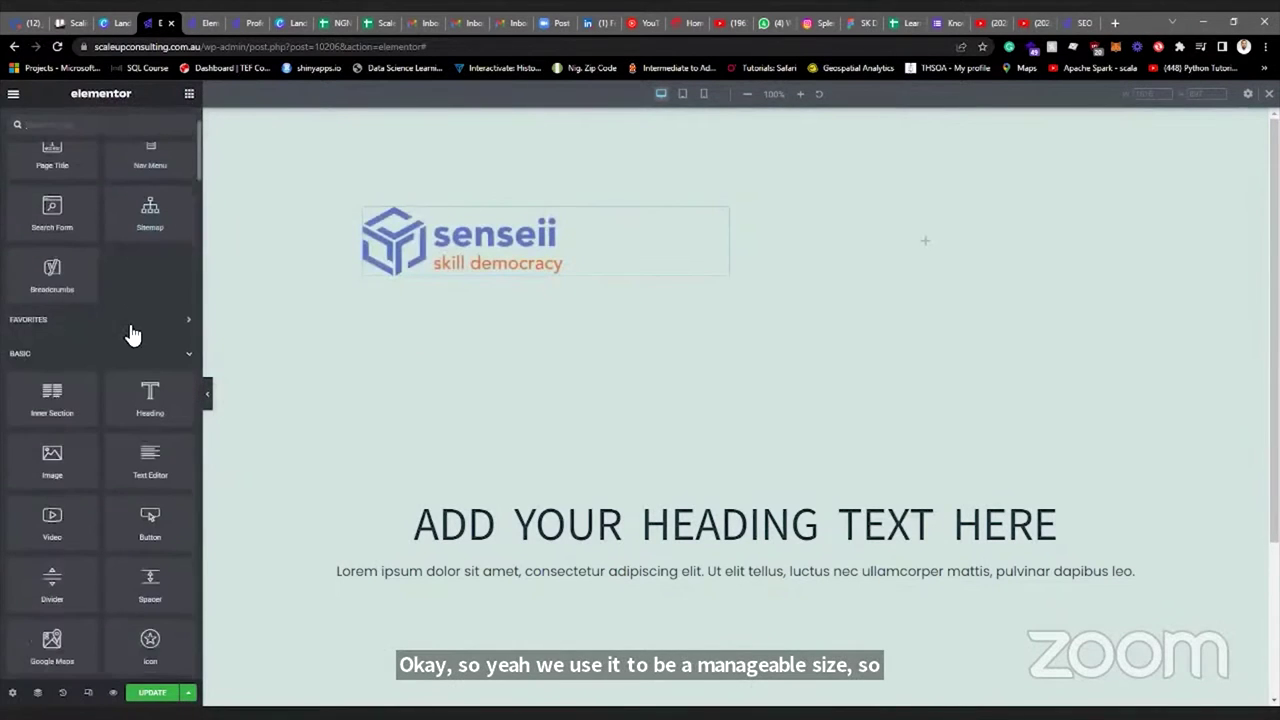
left_click_drag(160, 417, 517, 282)
left_click_drag(120, 211, 11, 196)
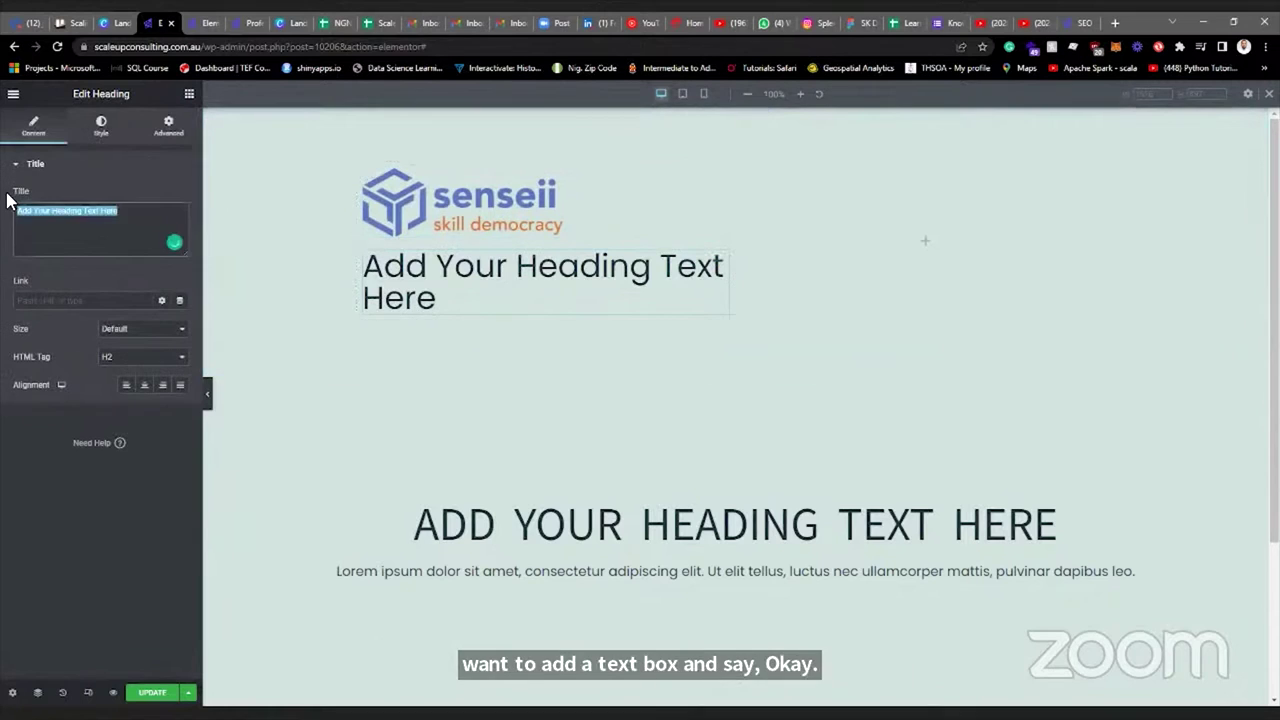
type("sENS")
key("BackSpace")
key("BackSpace")
key("BackSpace")
key("BackSpace")
type("S")
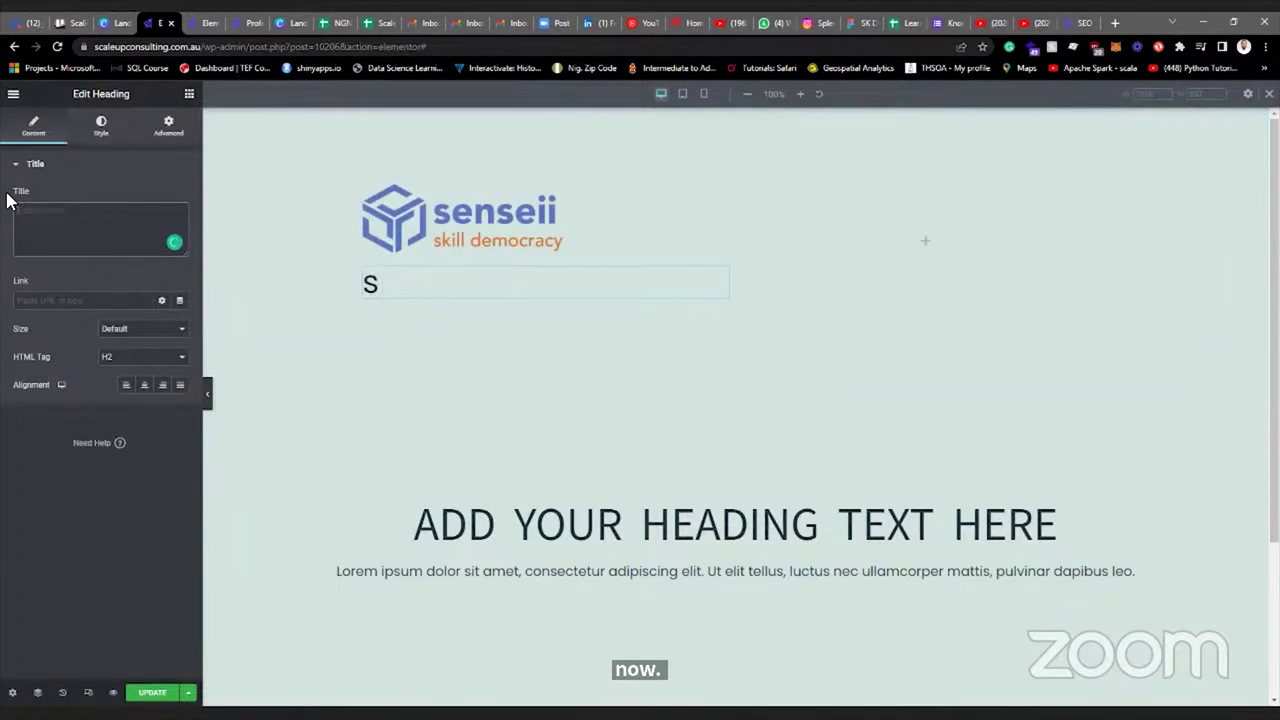
type("enseii connects you to mentors")
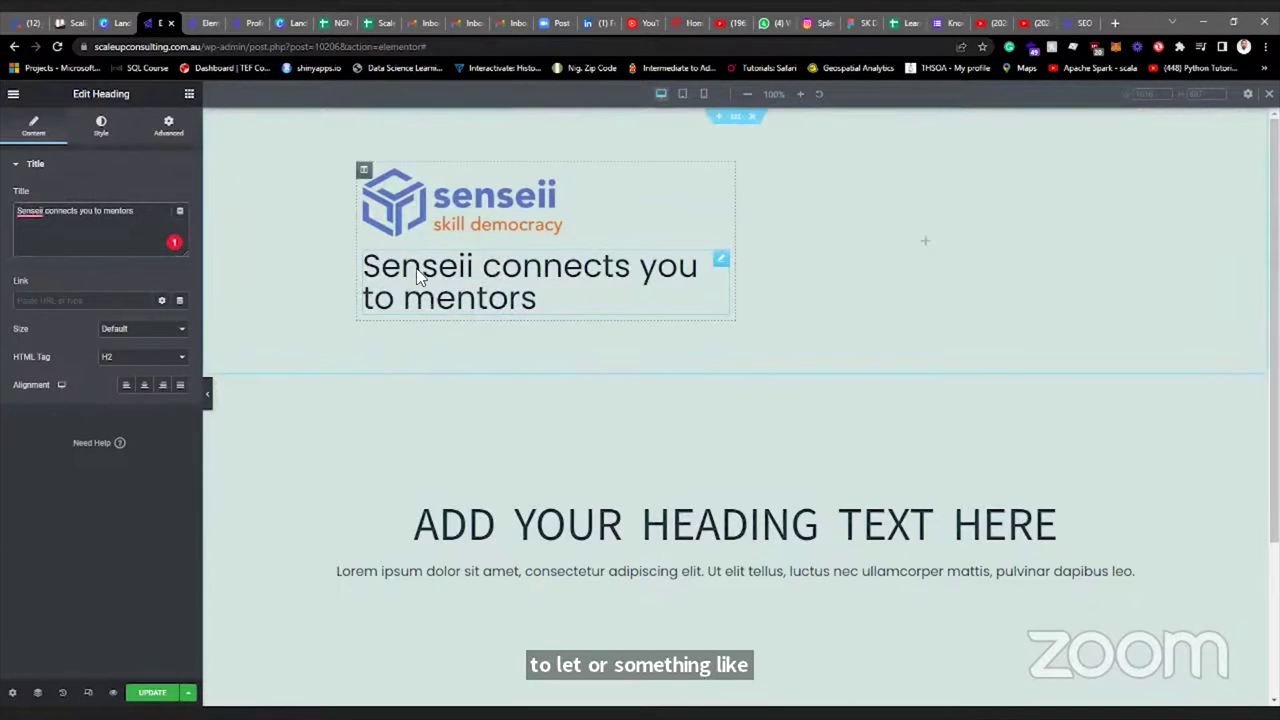
Make the whole "Senseii connects you to mentors" heading bold and set its line height to 1.
left_click_drag(538, 298, 370, 278)
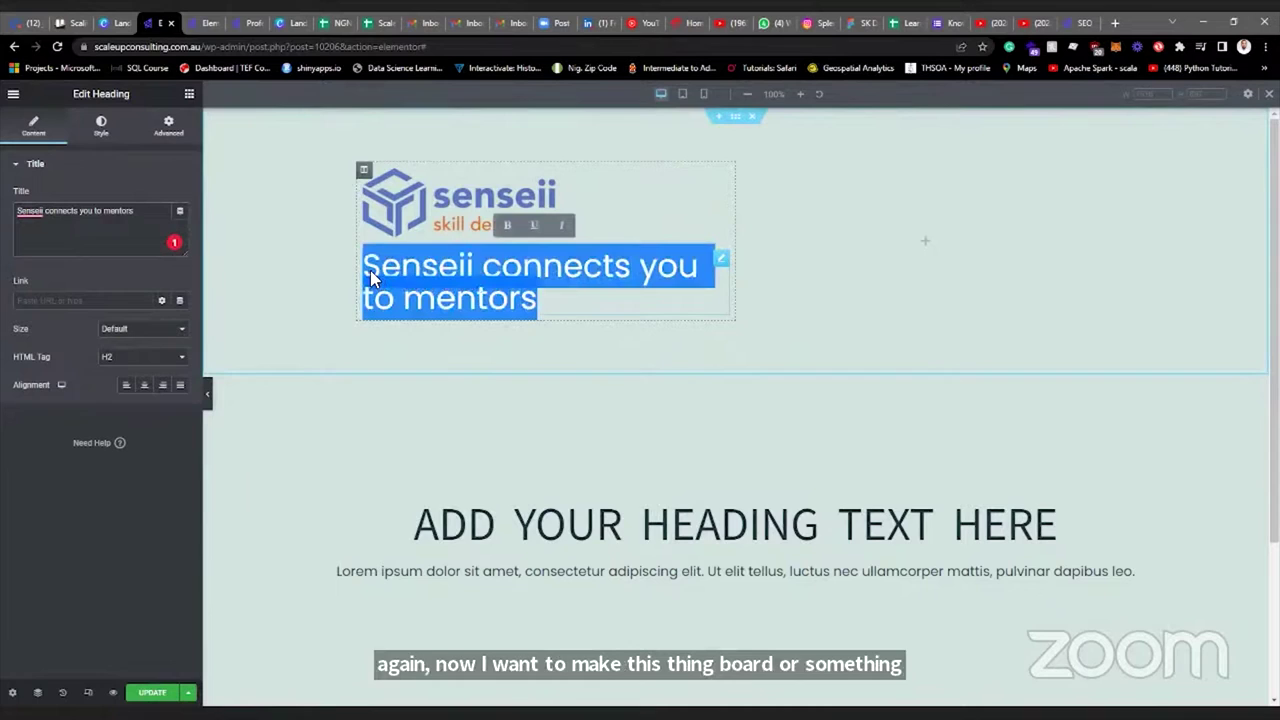
left_click(509, 229)
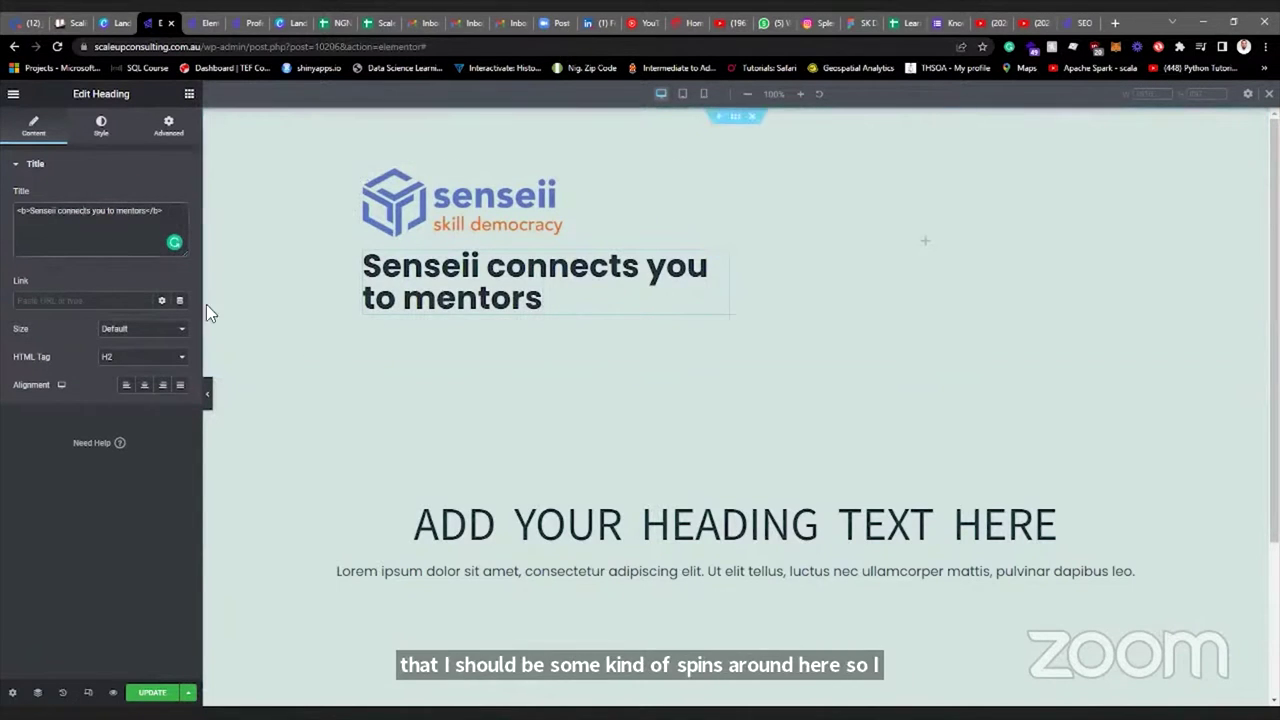
left_click(101, 125)
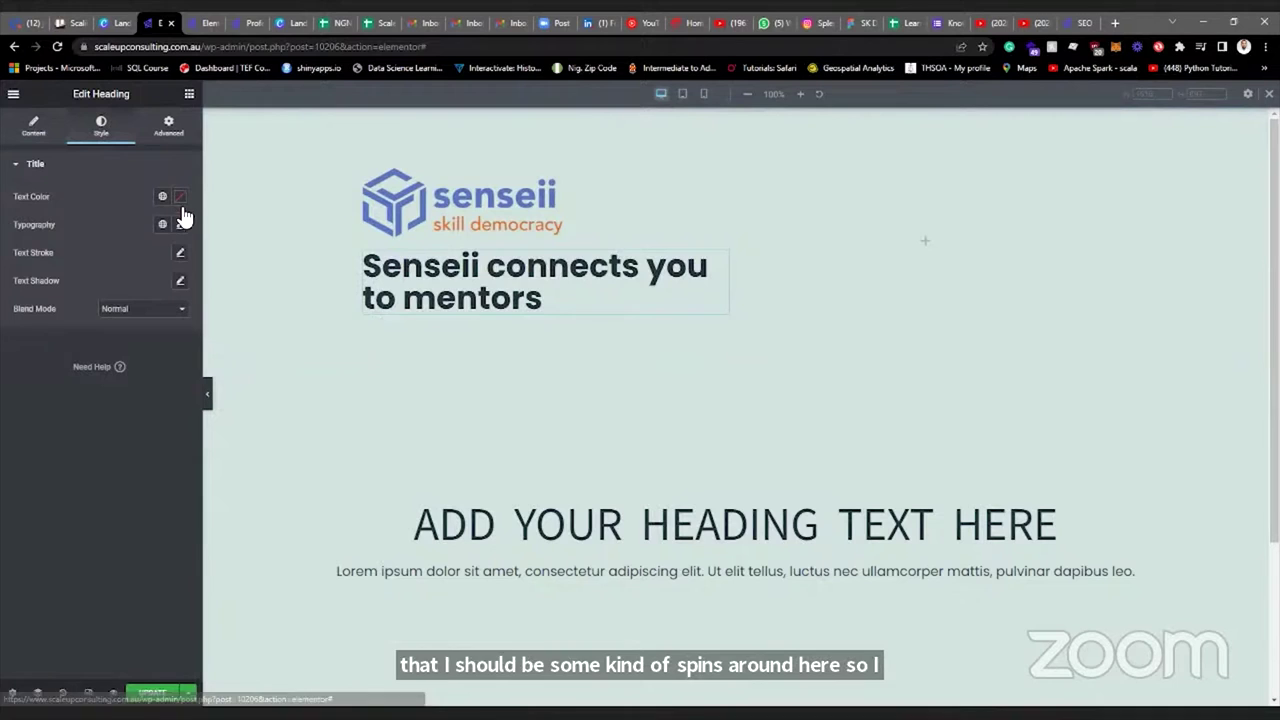
left_click(181, 226)
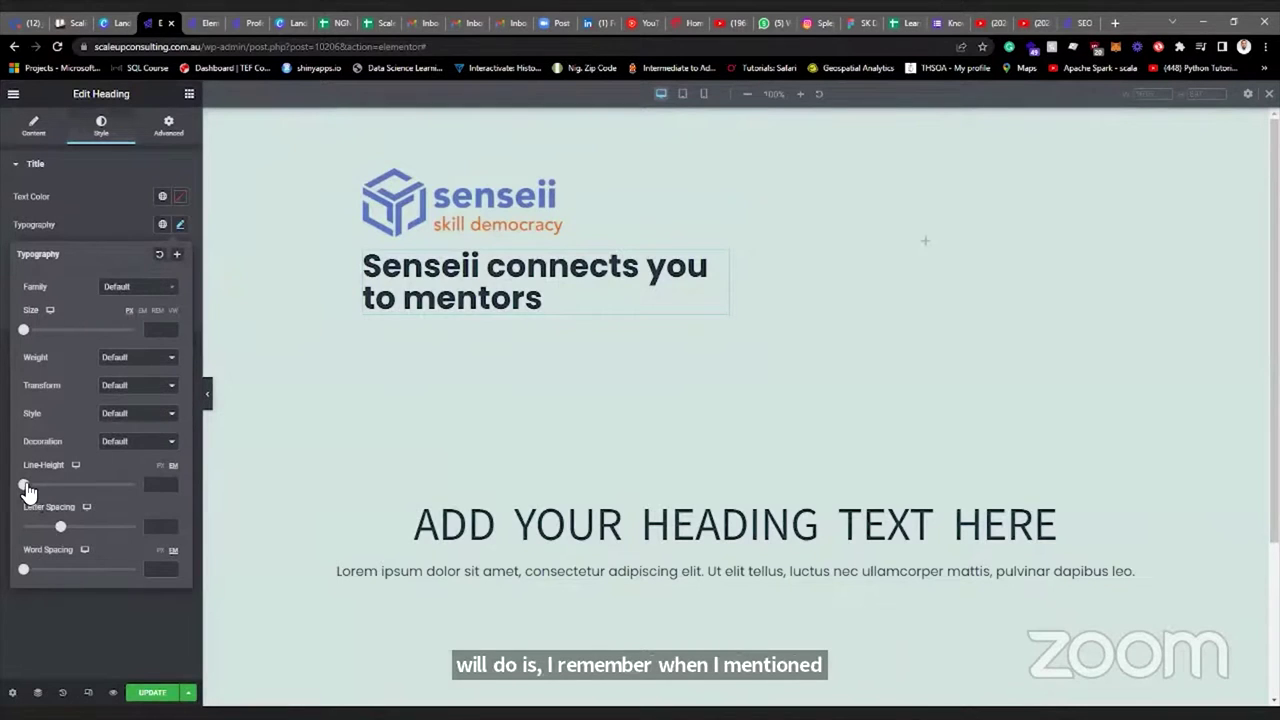
left_click_drag(27, 490, 37, 492)
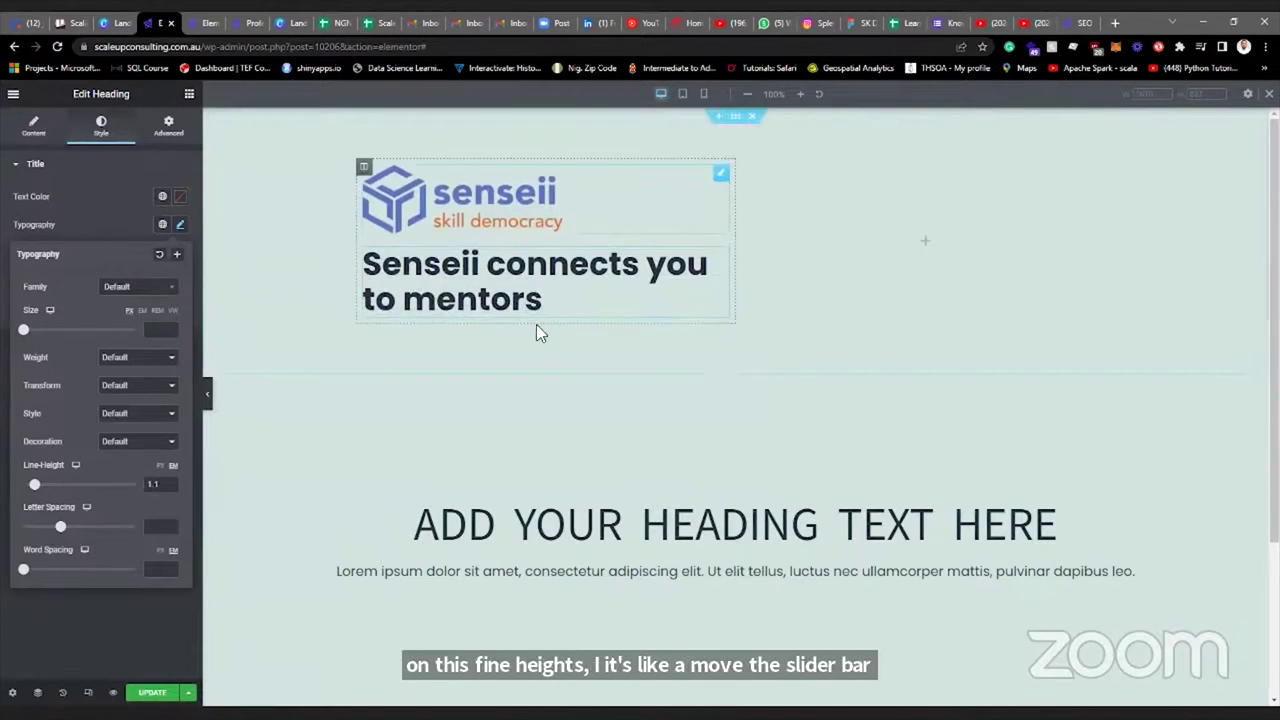
mouse_move(29, 483)
left_mouse_down()
mouse_move(60, 491)
mouse_move(36, 488)
left_mouse_up()
left_click(36, 488)
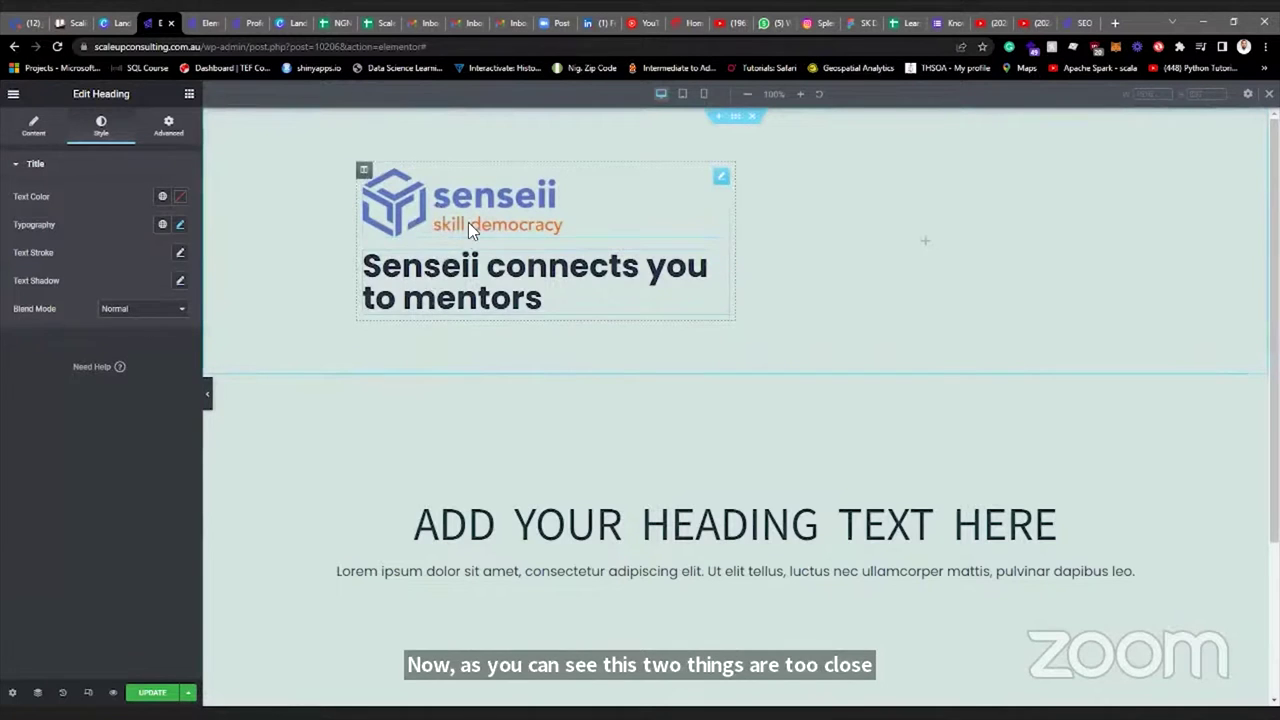
Add a Spacer widget between the logo and the heading and set its space to 10 px.
left_click(188, 95)
scroll(121, 384, "down", 1)
scroll(137, 340, "down", 3)
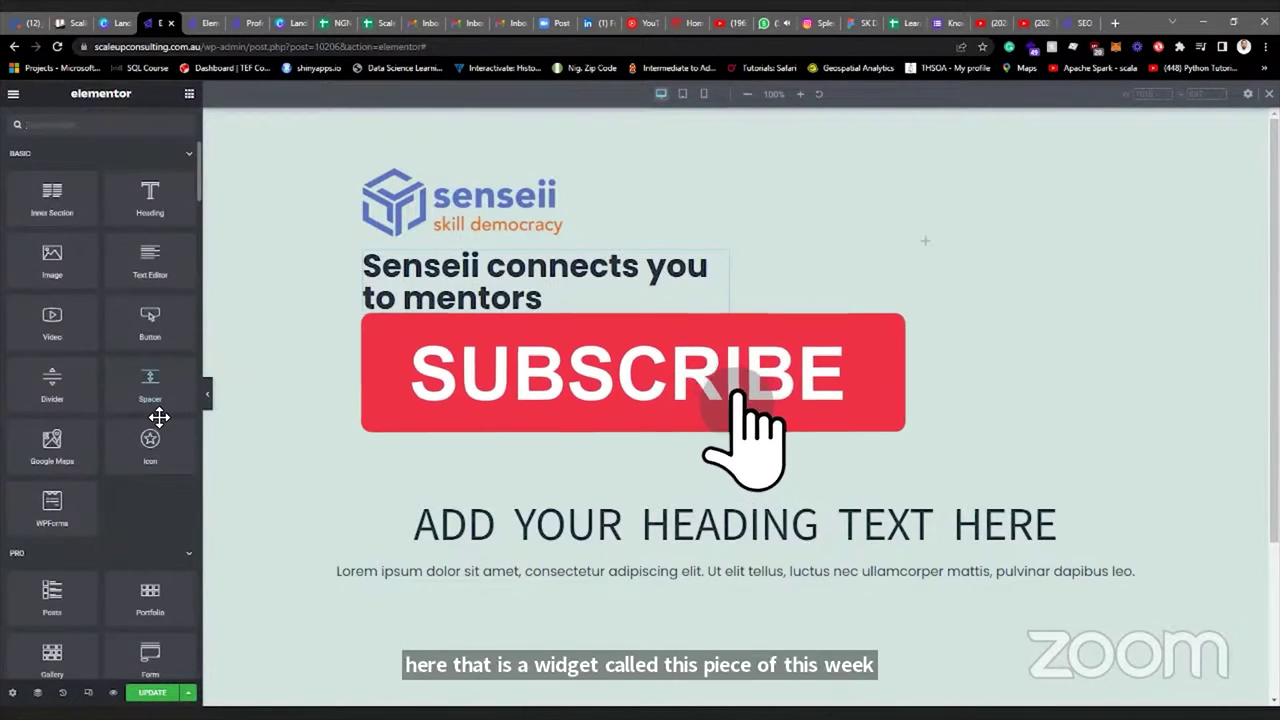
left_click_drag(157, 397, 488, 246)
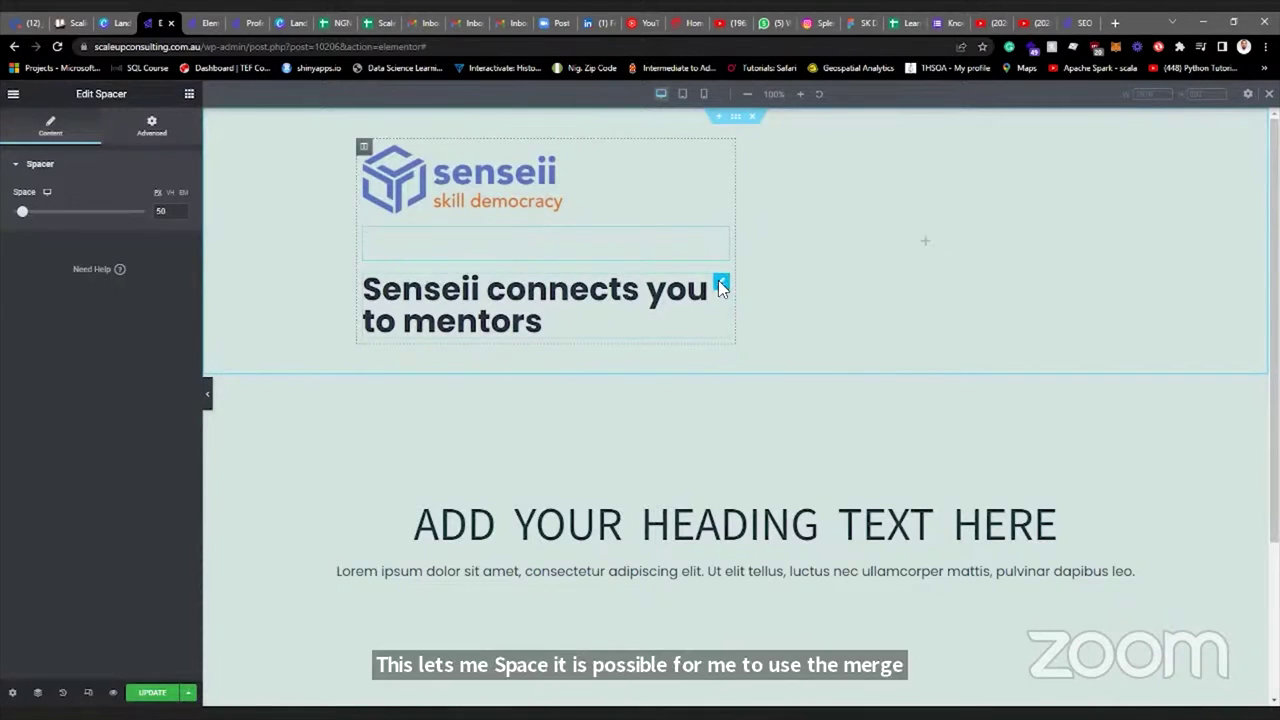
left_click(720, 282)
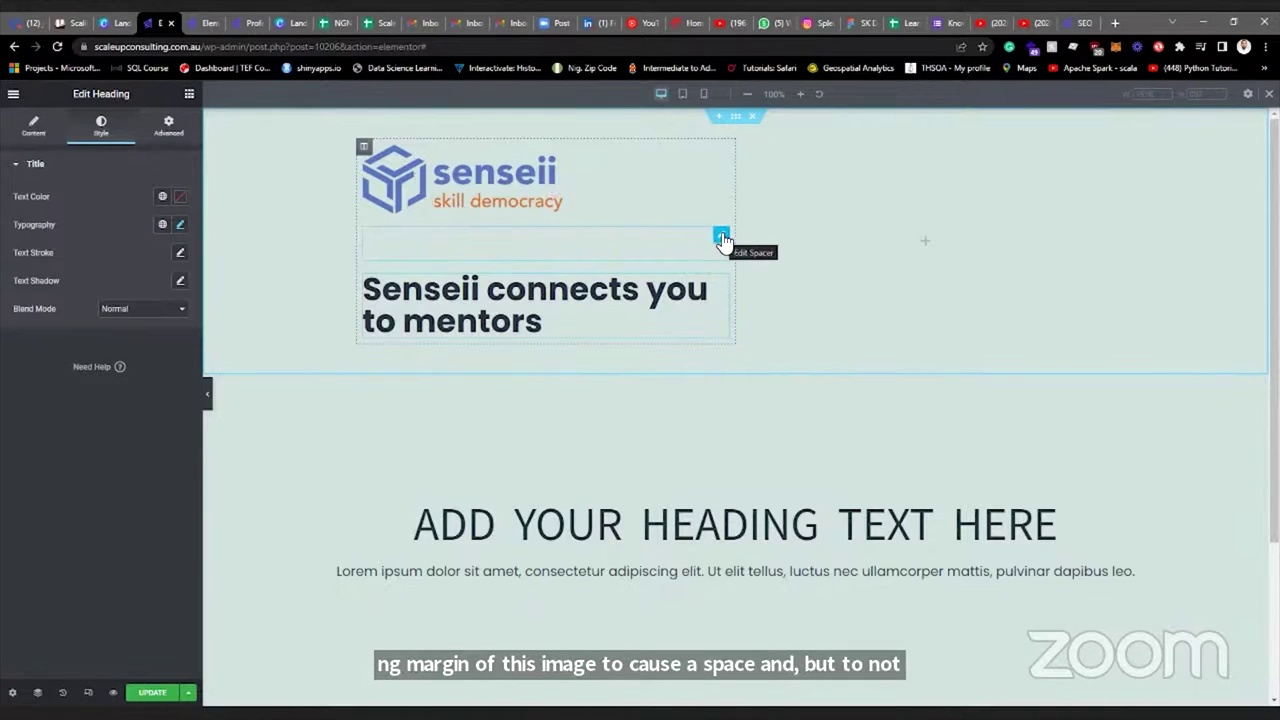
left_click(723, 238)
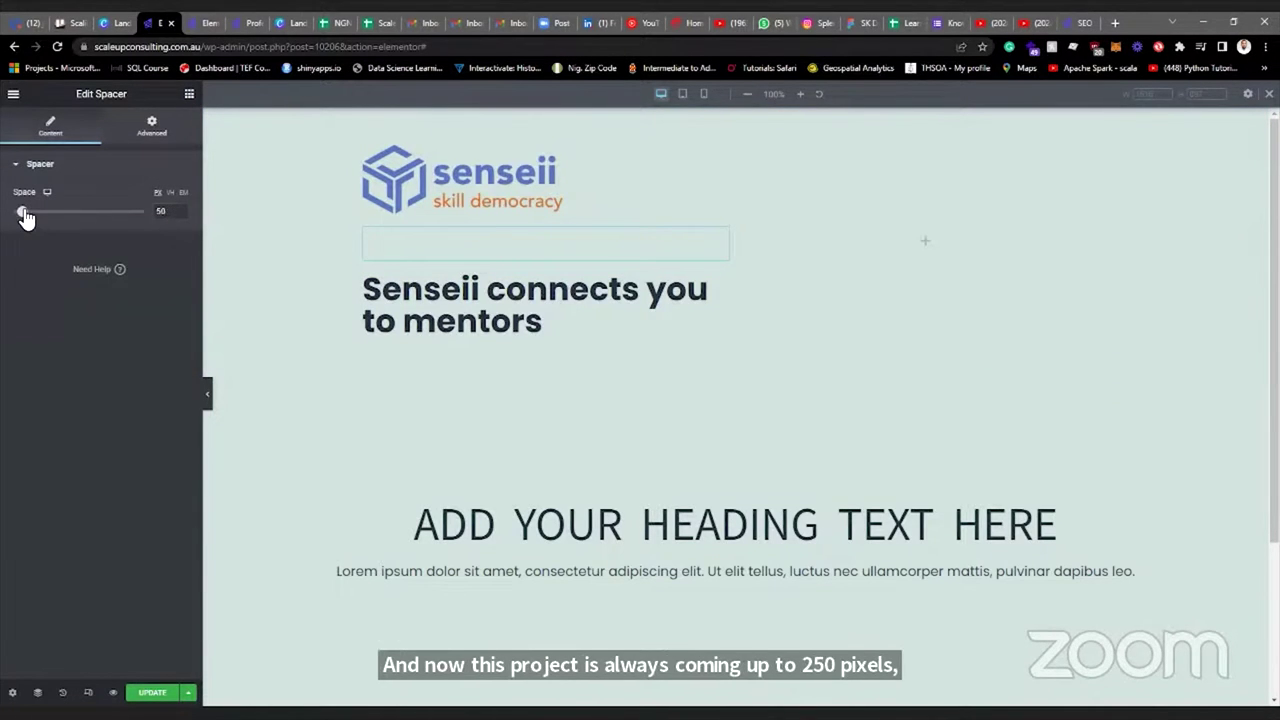
left_click_drag(25, 218, 15, 220)
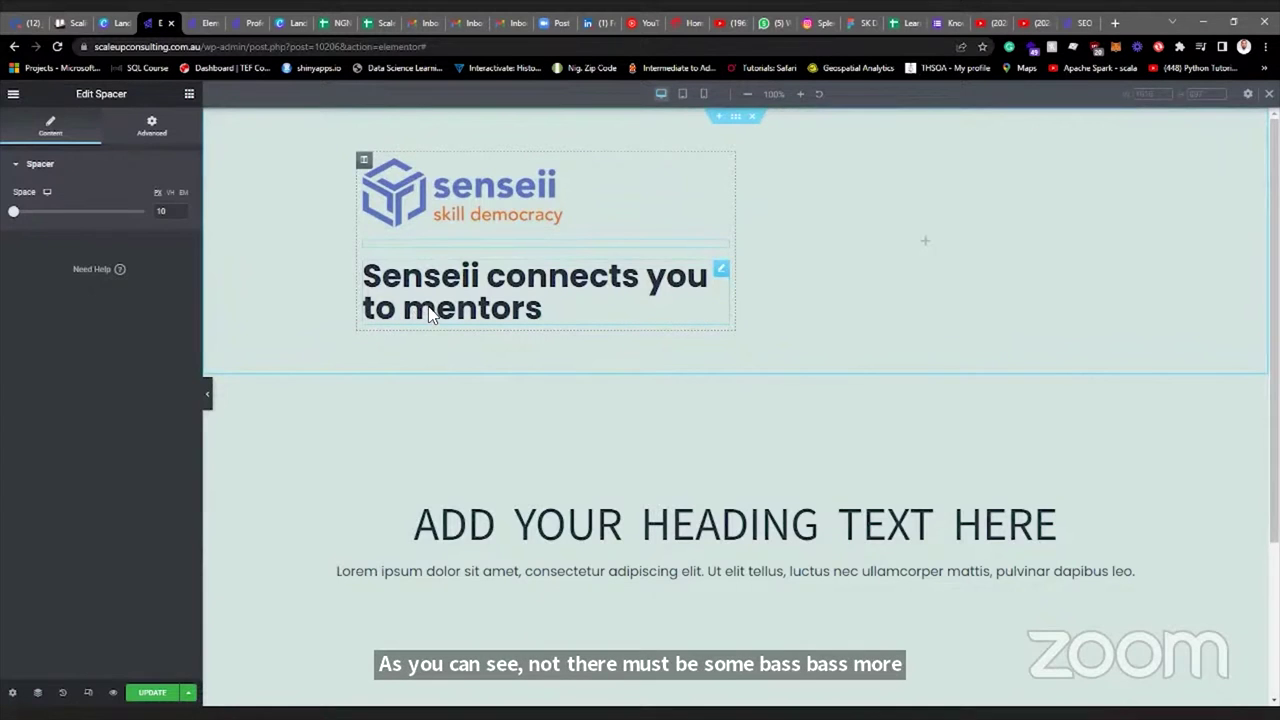
Set the text transform of the "Senseii connects you to mentors" heading to Capitalize.
left_click(719, 272)
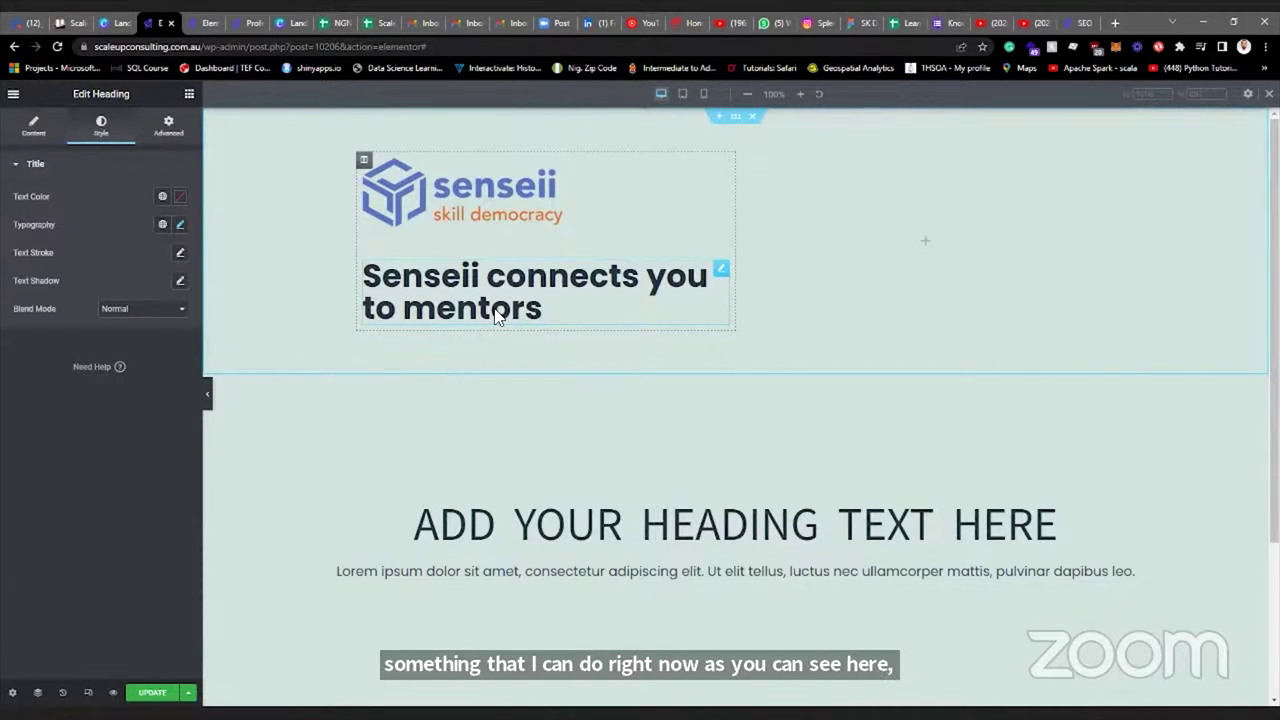
left_click(181, 226)
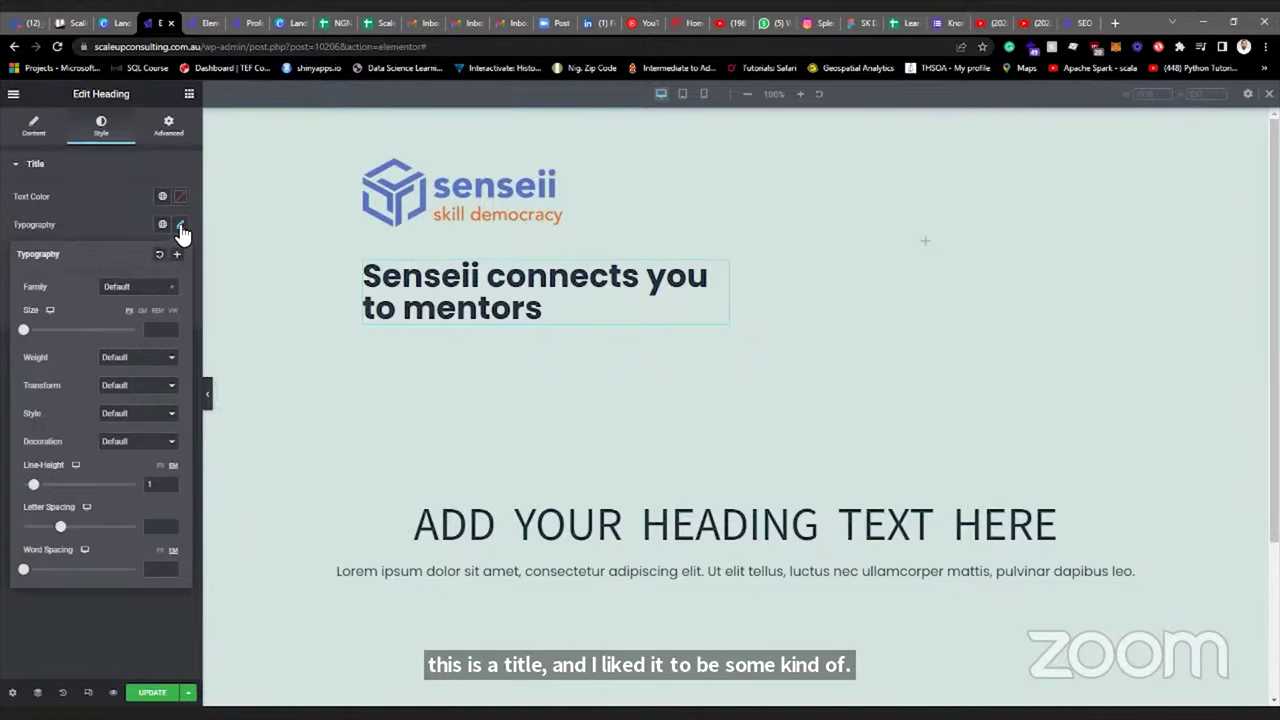
left_click(168, 390)
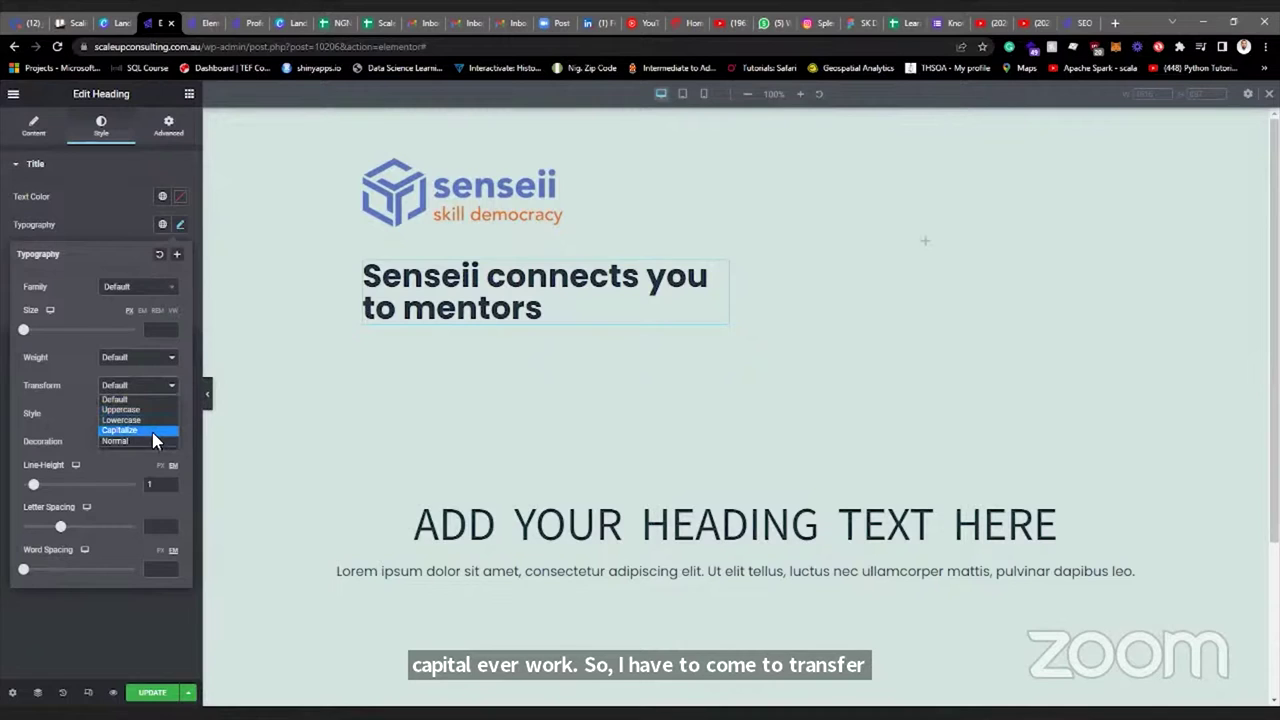
left_click(155, 433)
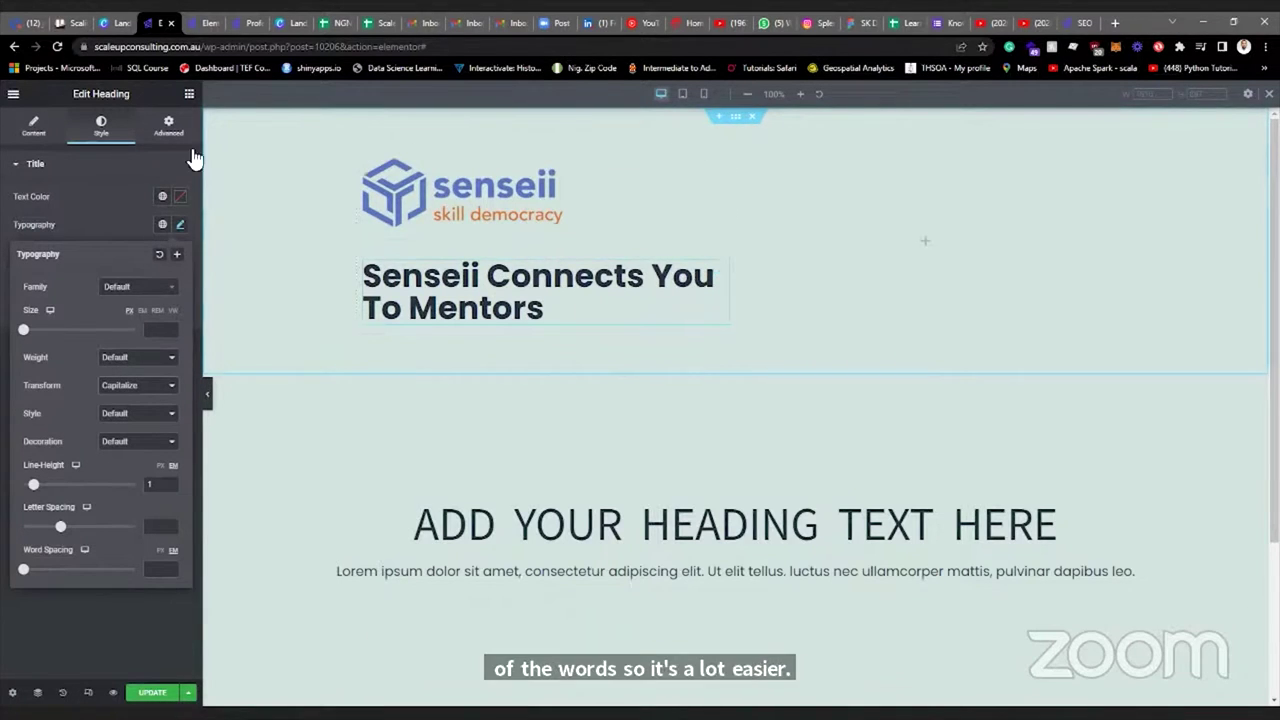
Add a Text Editor widget below the Senseii heading in the left column.
left_click(191, 95)
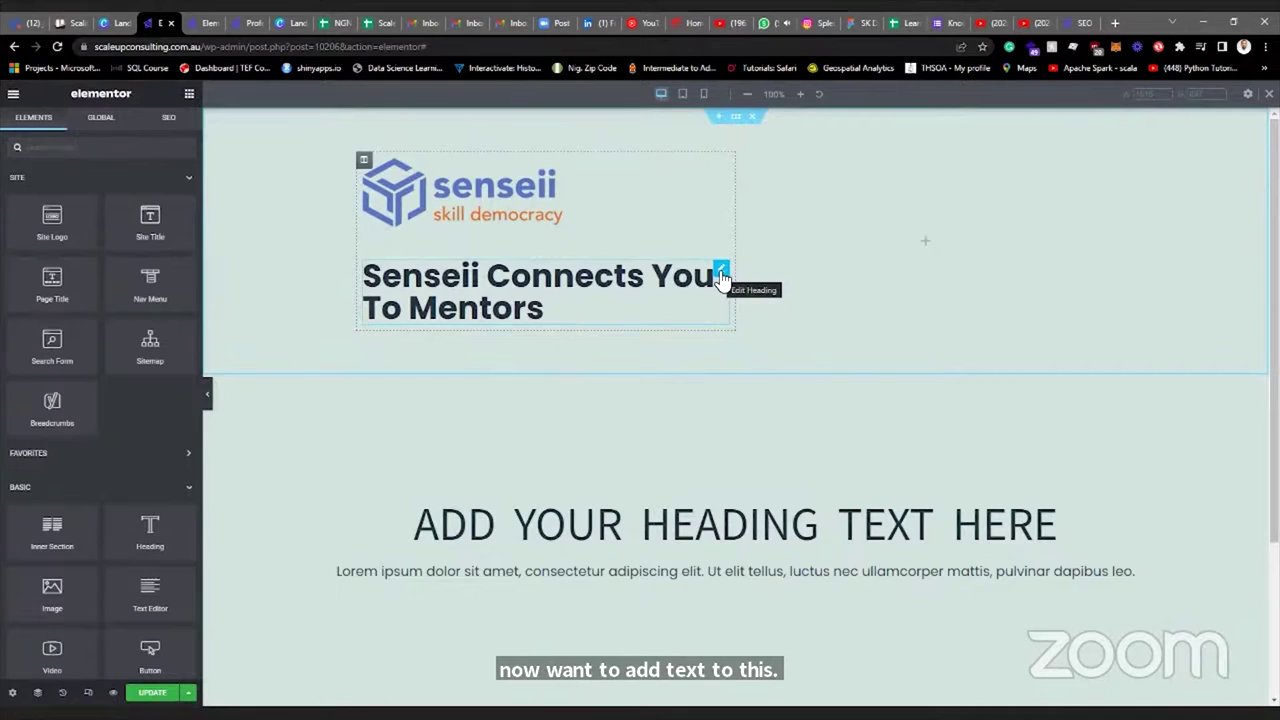
scroll(91, 372, "down", 2)
scroll(95, 390, "down", 3)
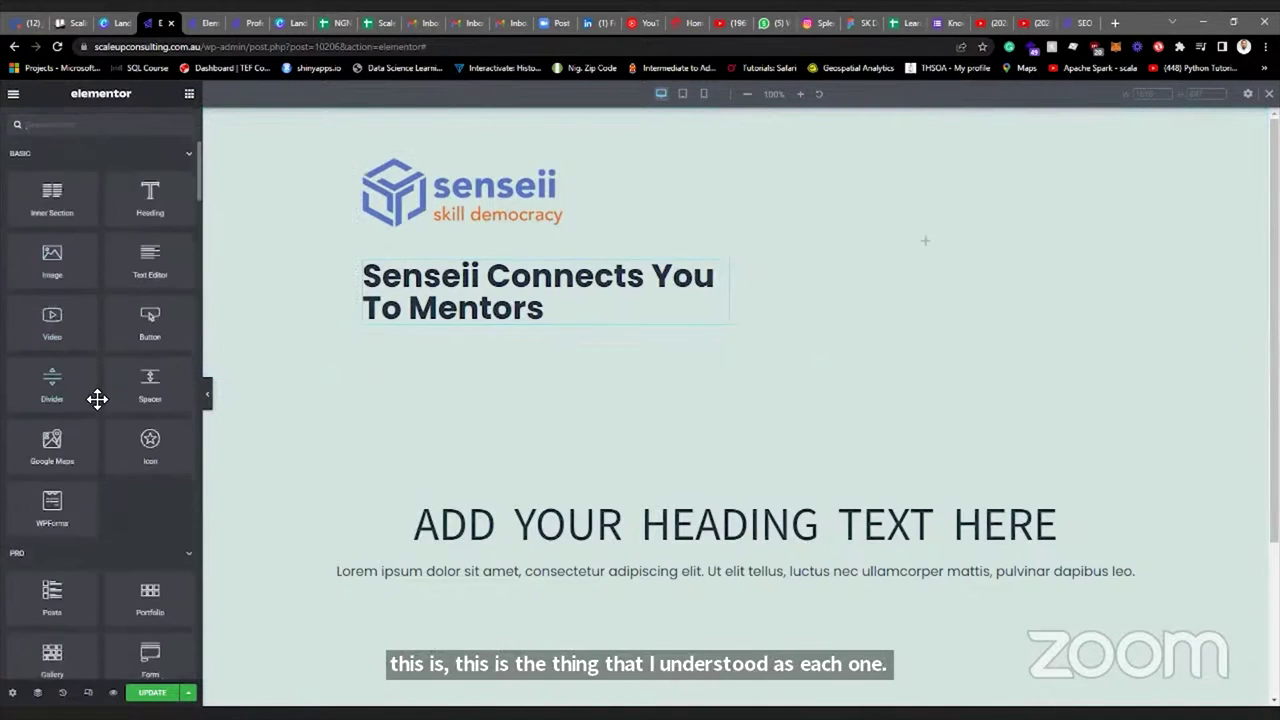
left_click_drag(143, 266, 466, 338)
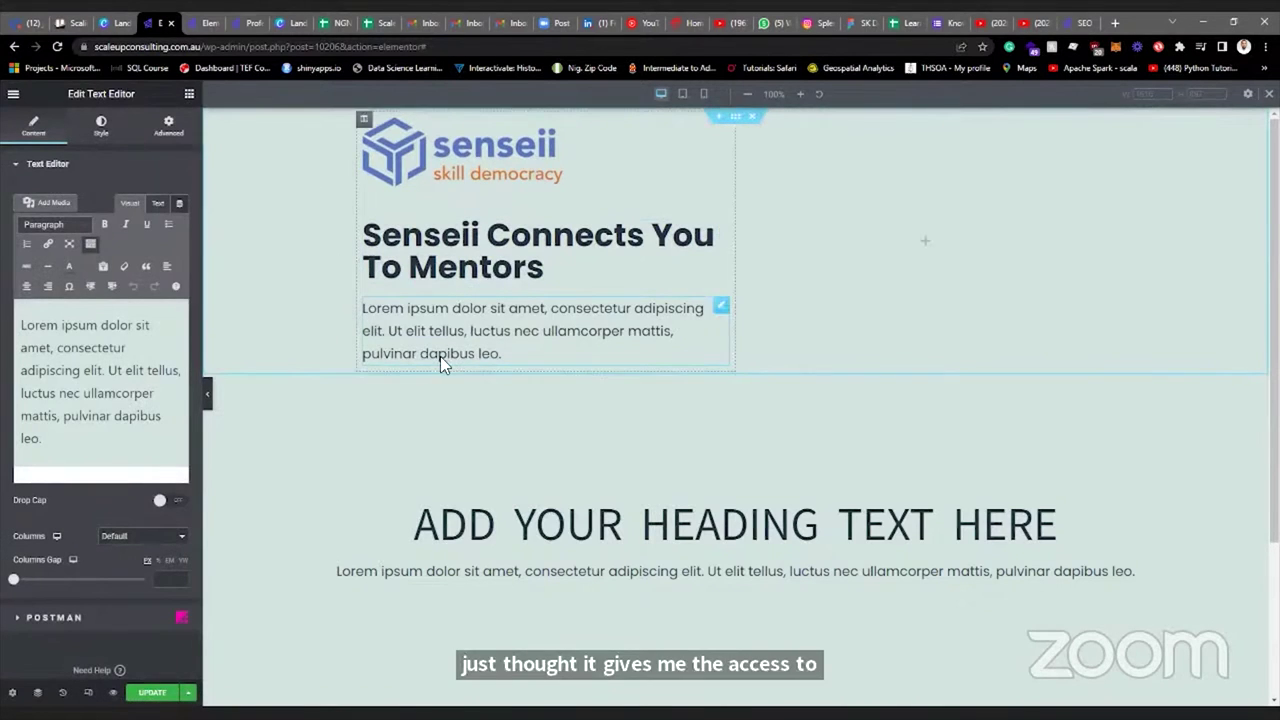
Set the hero section's top and bottom margins to 50 px and preview the page without the editing panel.
left_click(736, 117)
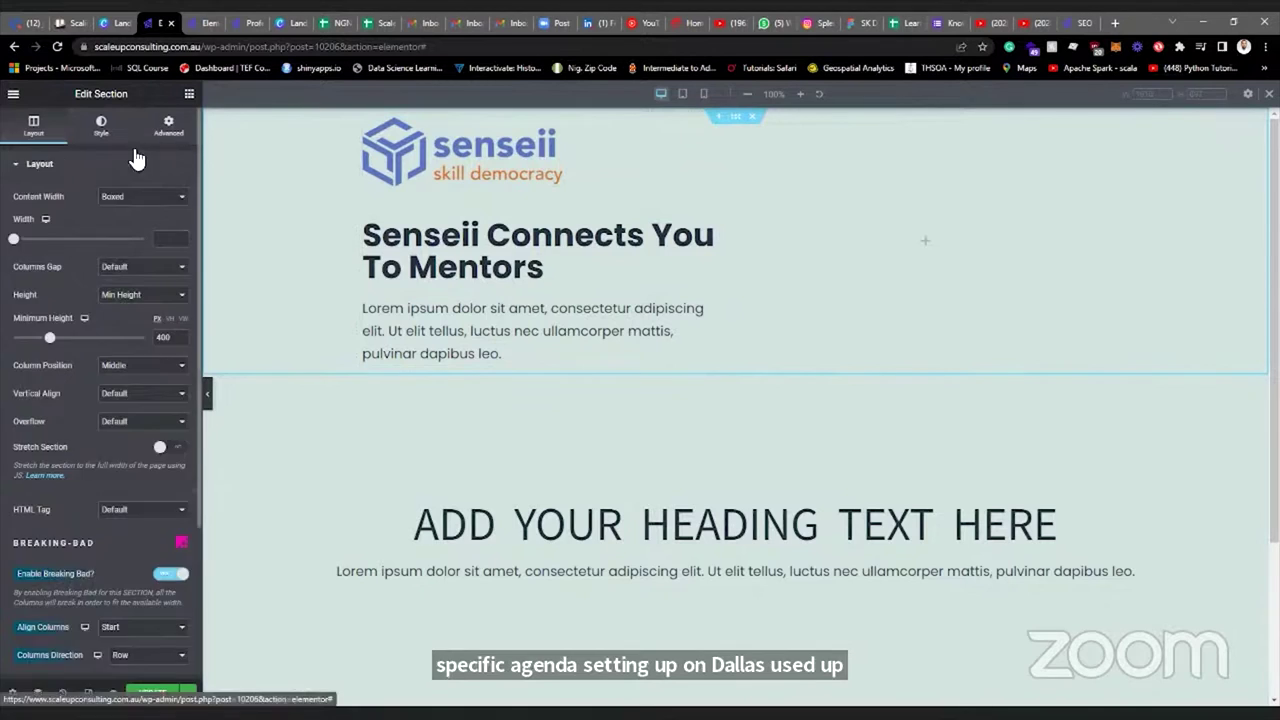
left_click(166, 127)
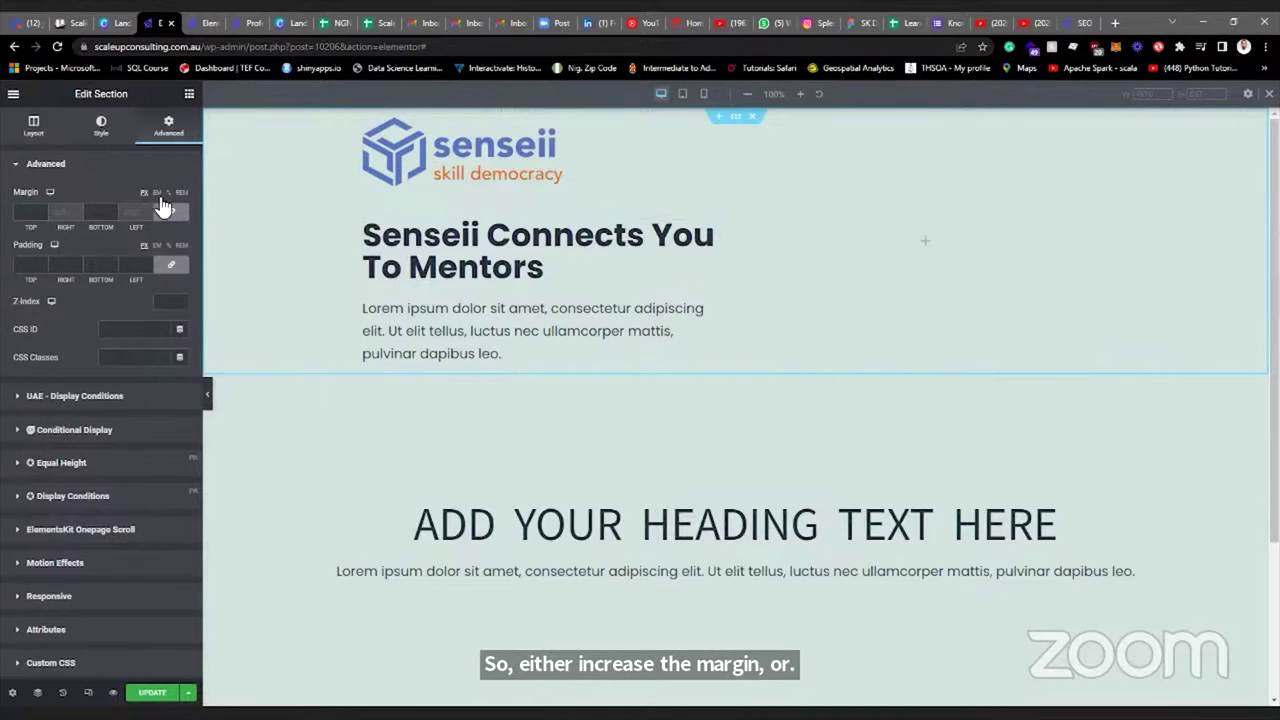
left_click_drag(42, 211, 42, 211)
left_click(207, 395)
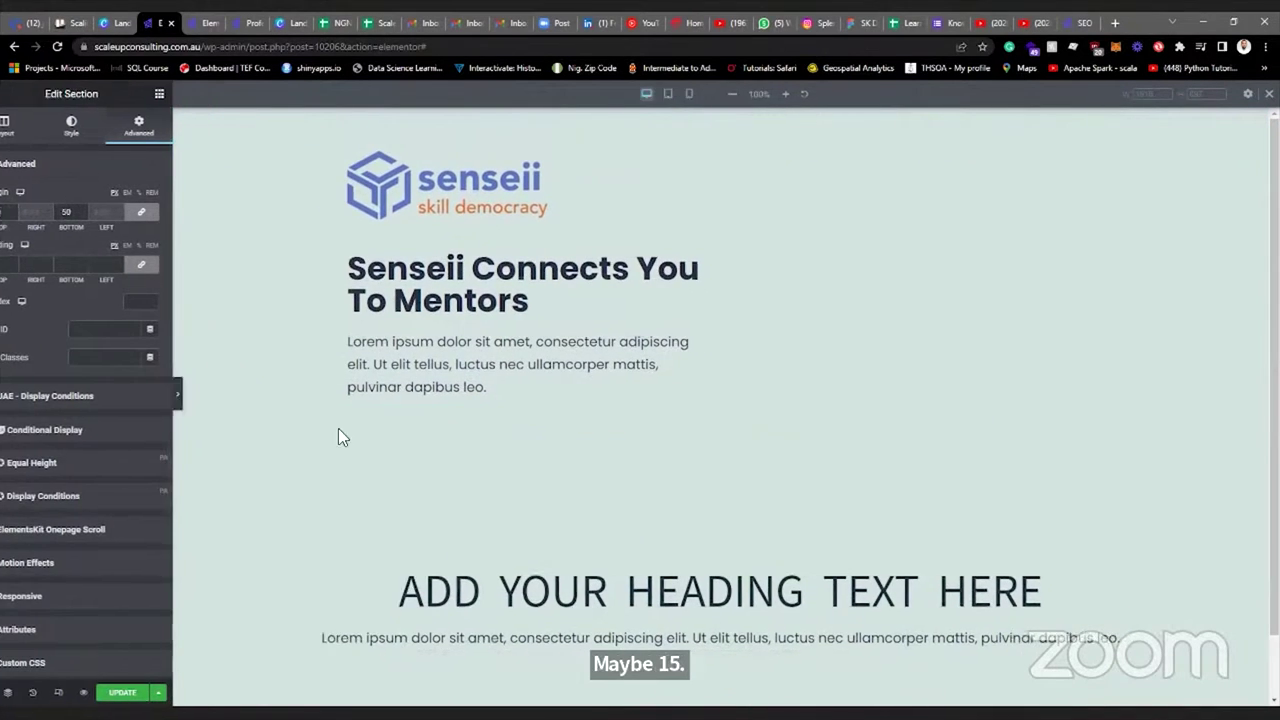
left_click(4, 395)
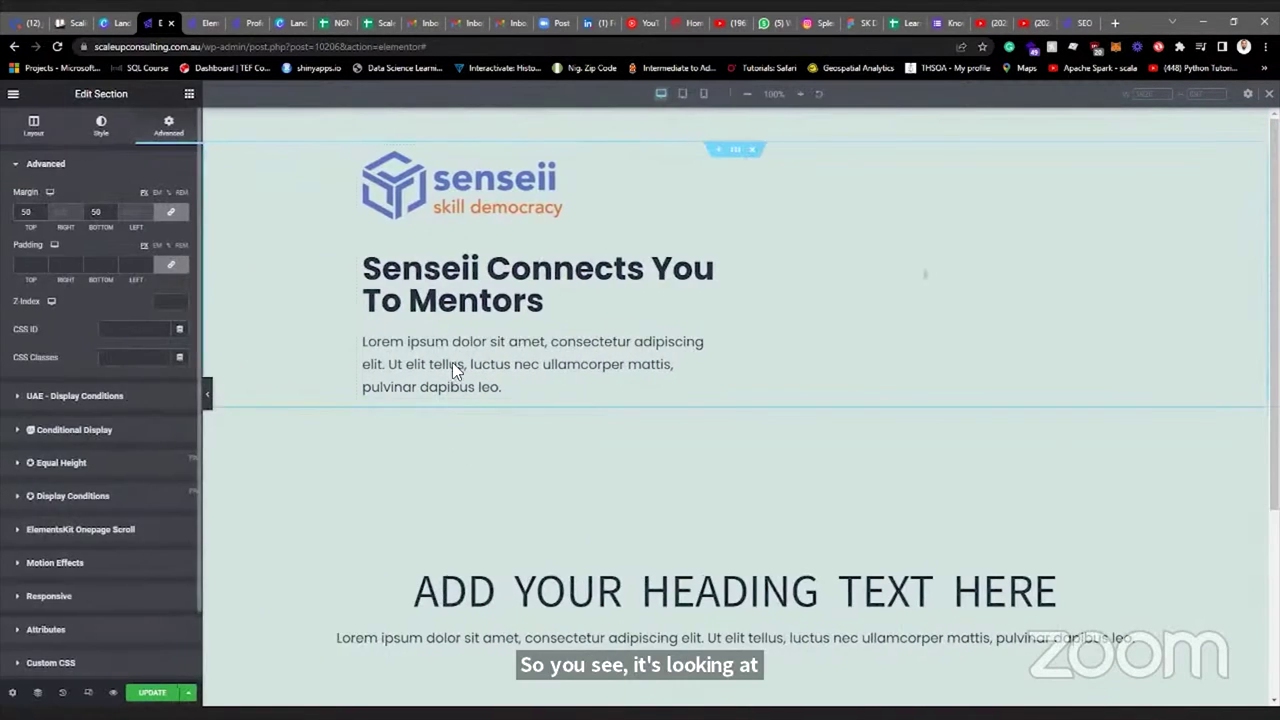
left_click(720, 343)
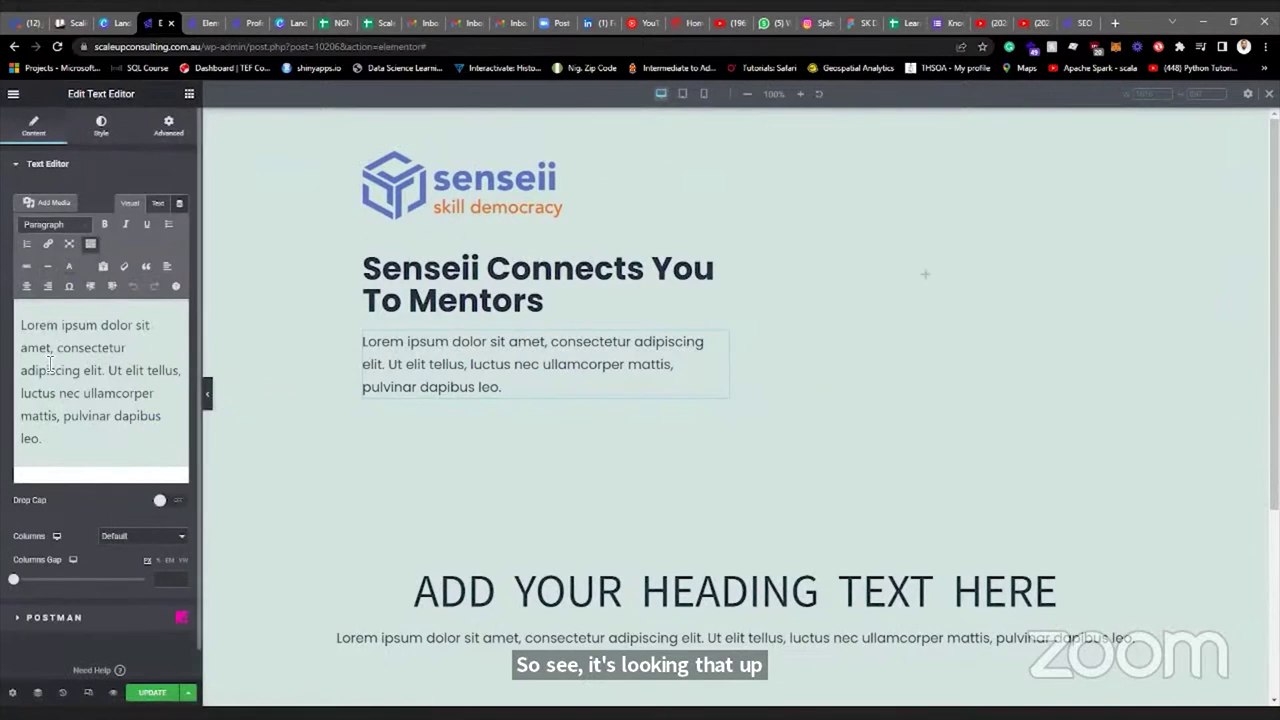
key("ctrl+a")
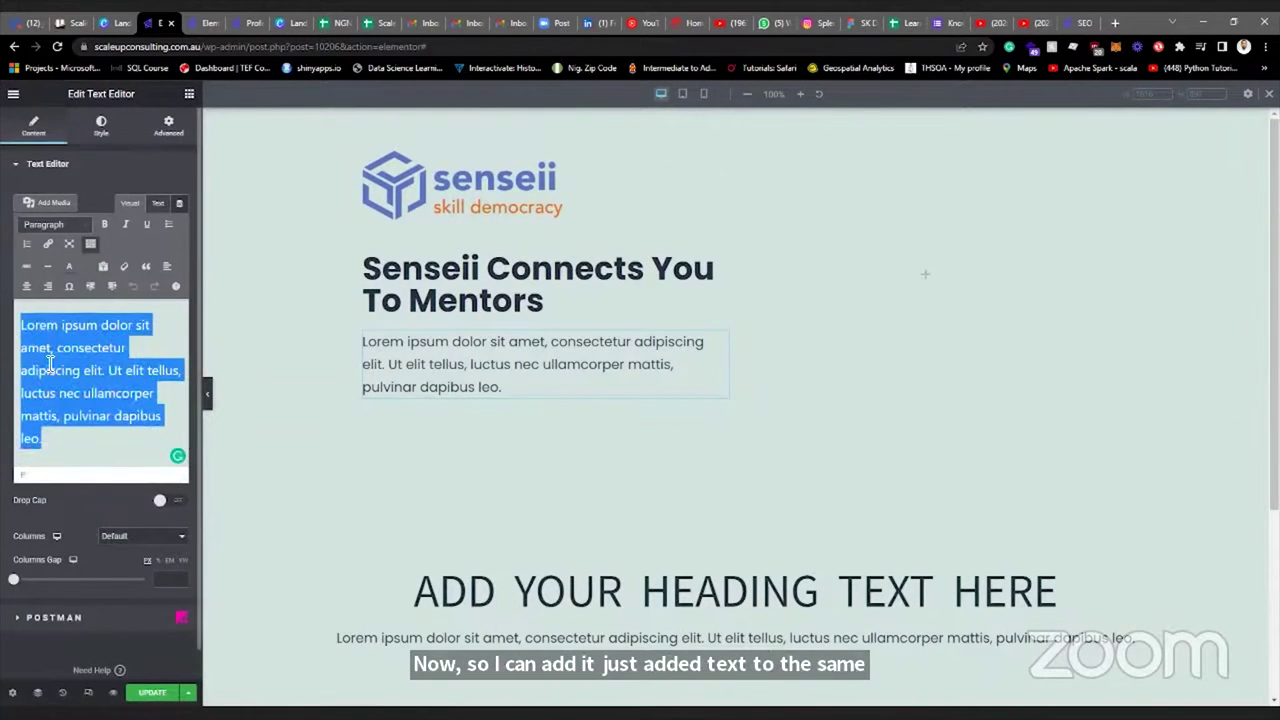
left_click(510, 482)
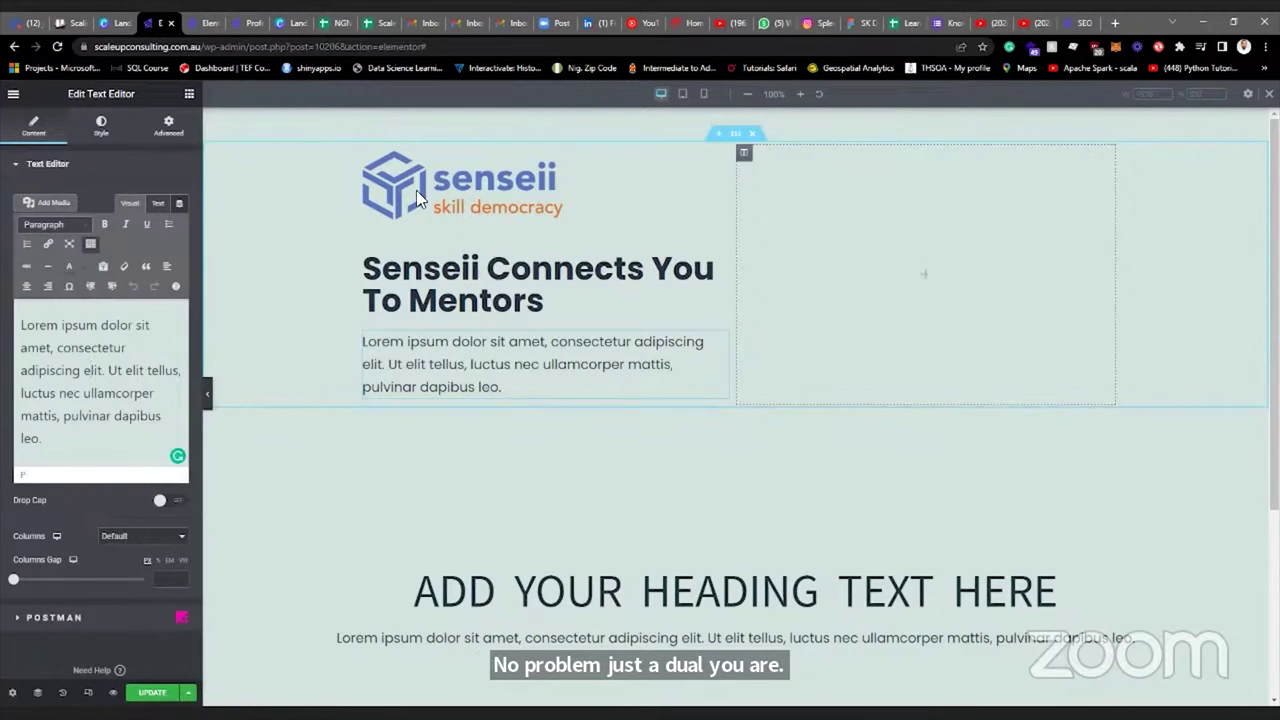
Add an Image widget to the empty right column of the hero section.
left_click(189, 94)
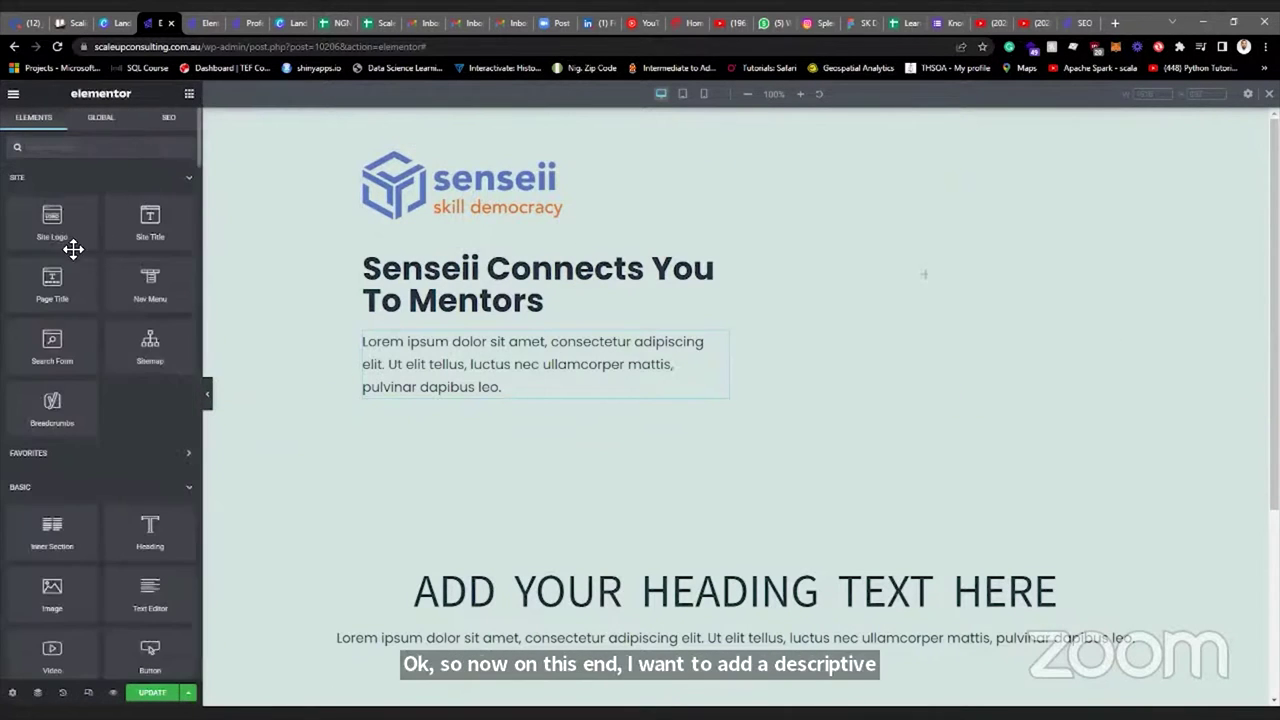
scroll(65, 375, "down", 2)
left_click_drag(57, 415, 942, 282)
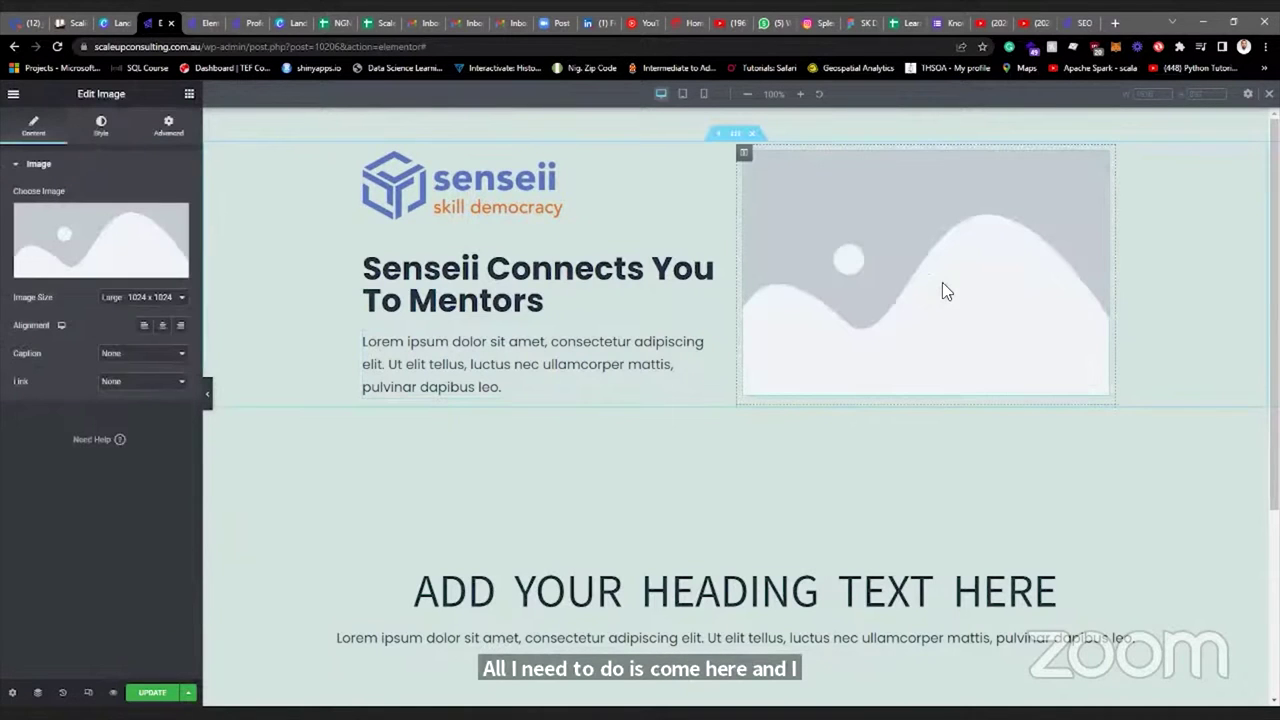
Delete the placeholder heading section below the hero and preview the page without the editing panel.
scroll(690, 400, "down", 1)
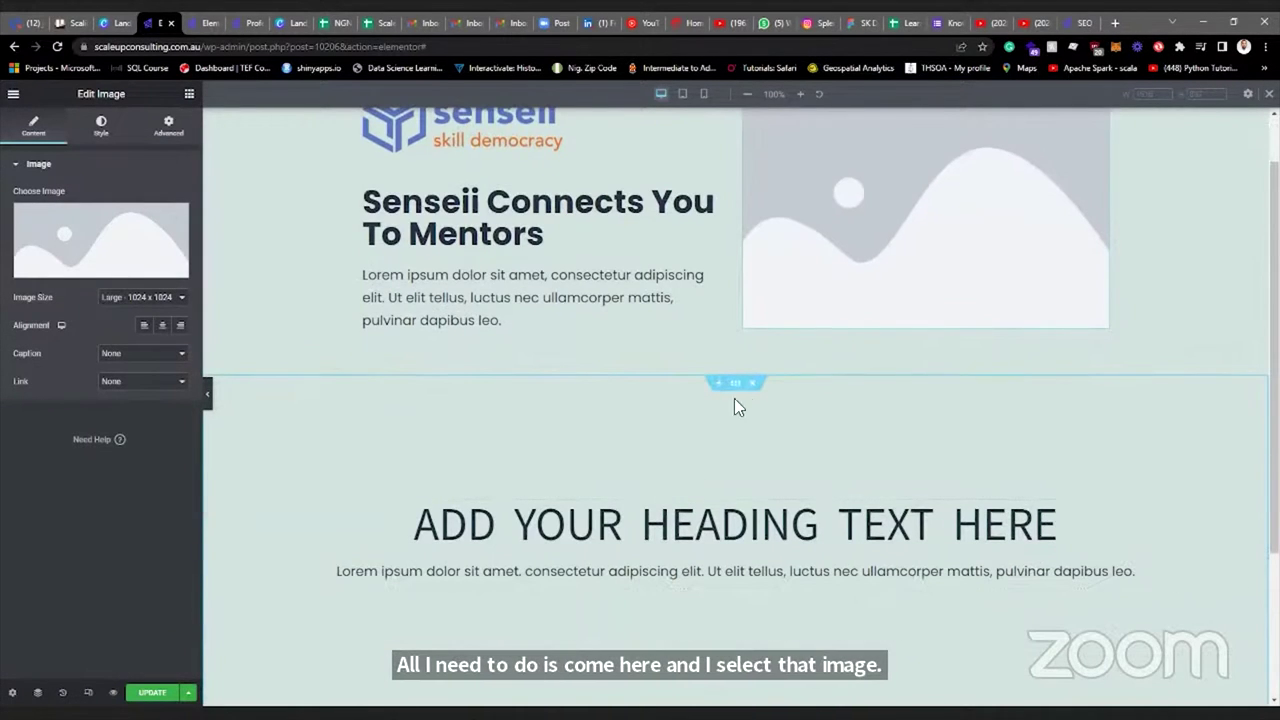
left_click(754, 385)
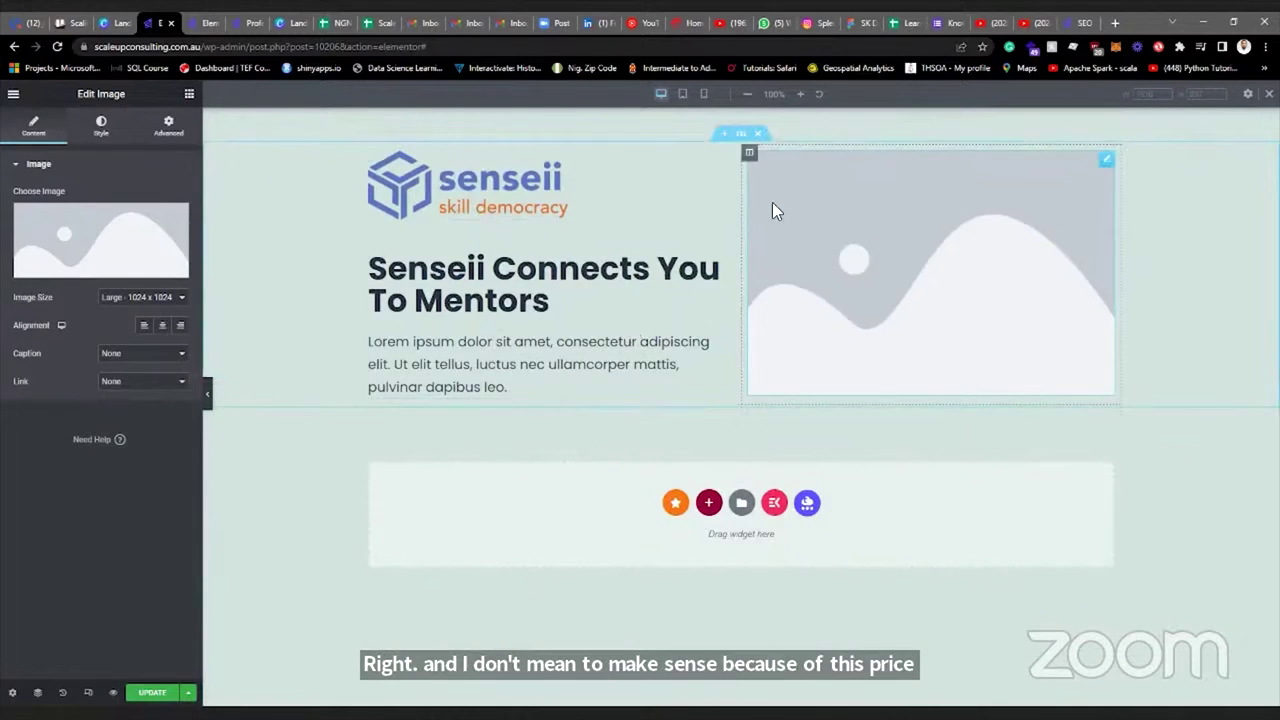
left_click(209, 400)
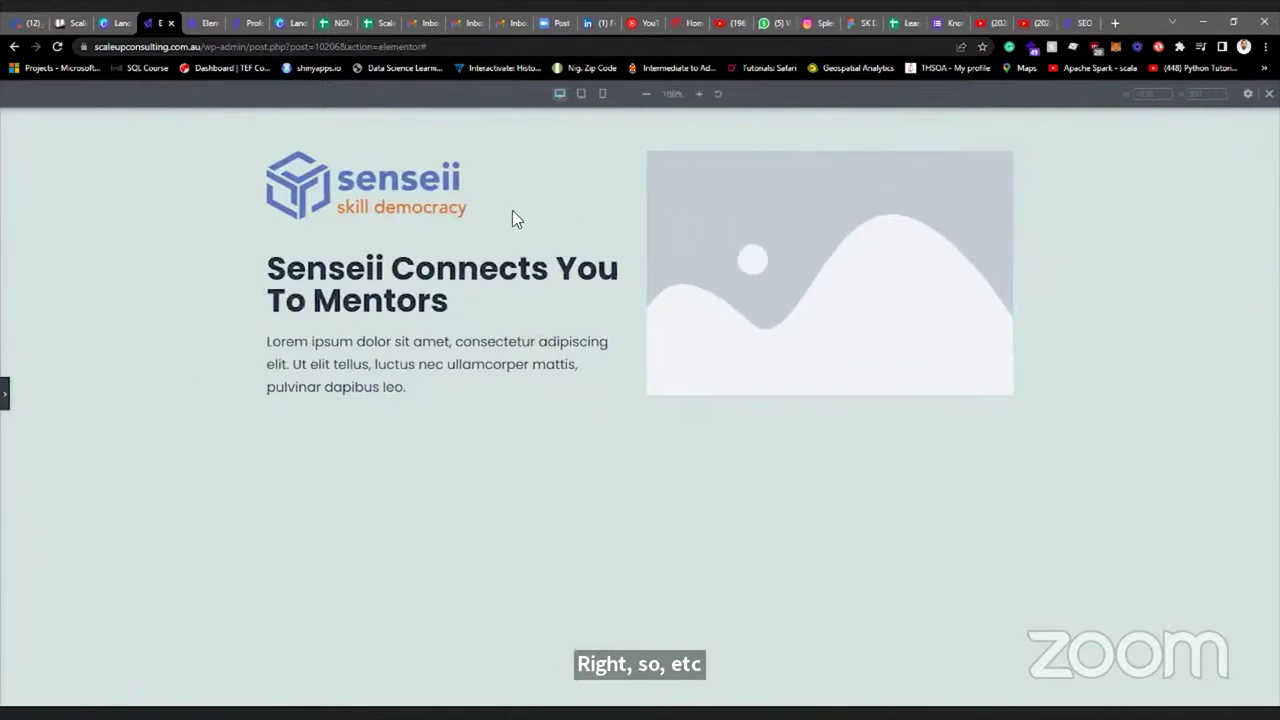
left_click(6, 388)
Fill the hero's Image widget with the media library photo of a bearded man with glasses at a meeting table.
left_click(140, 260)
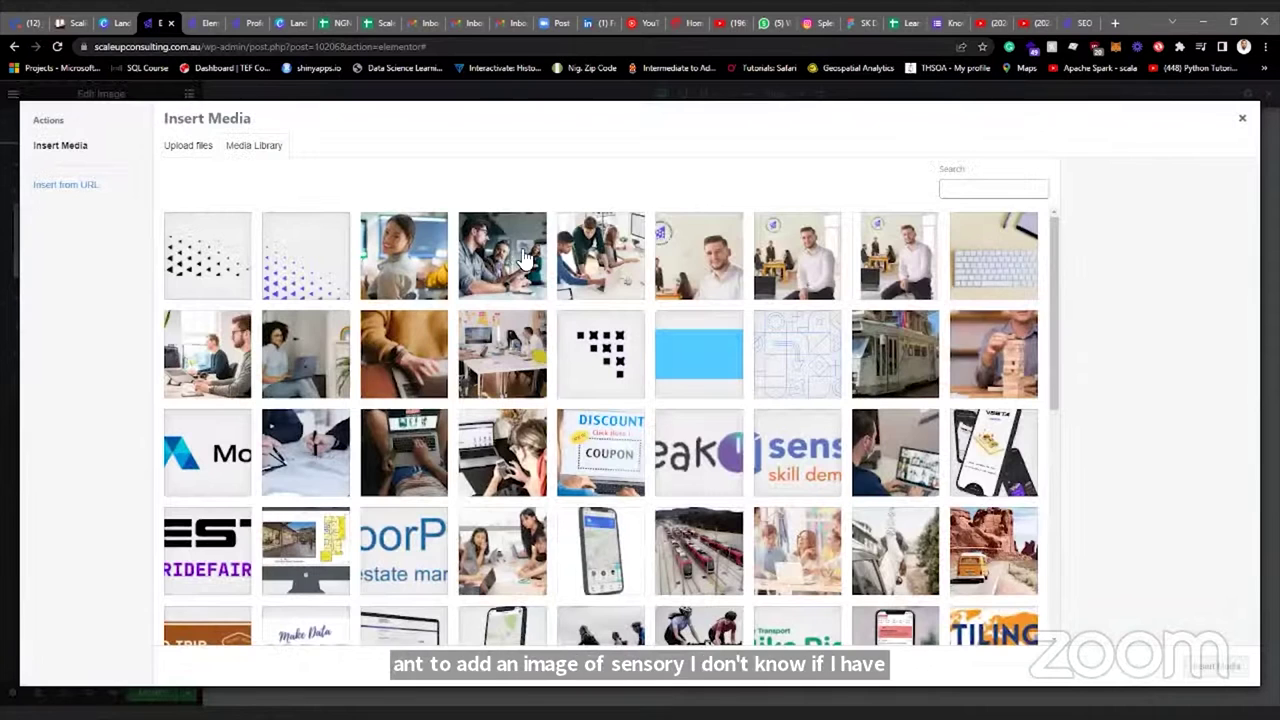
left_click(590, 258)
left_click(530, 265)
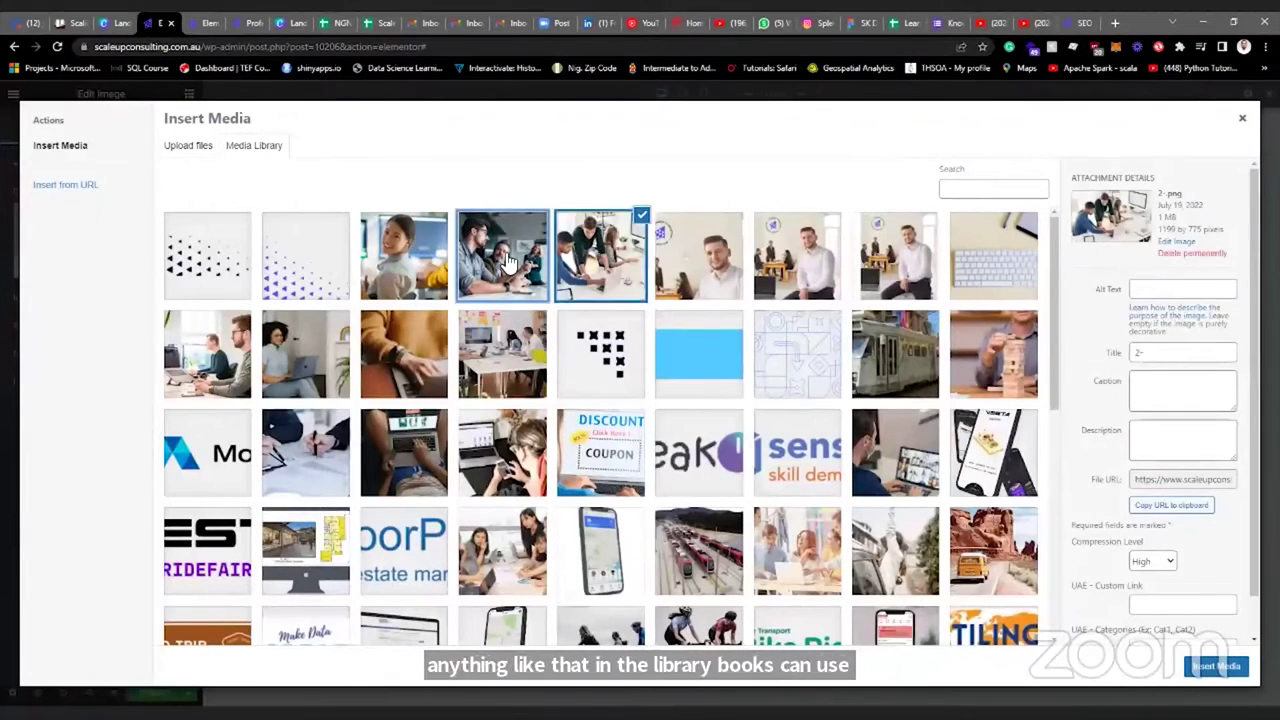
left_click(520, 557)
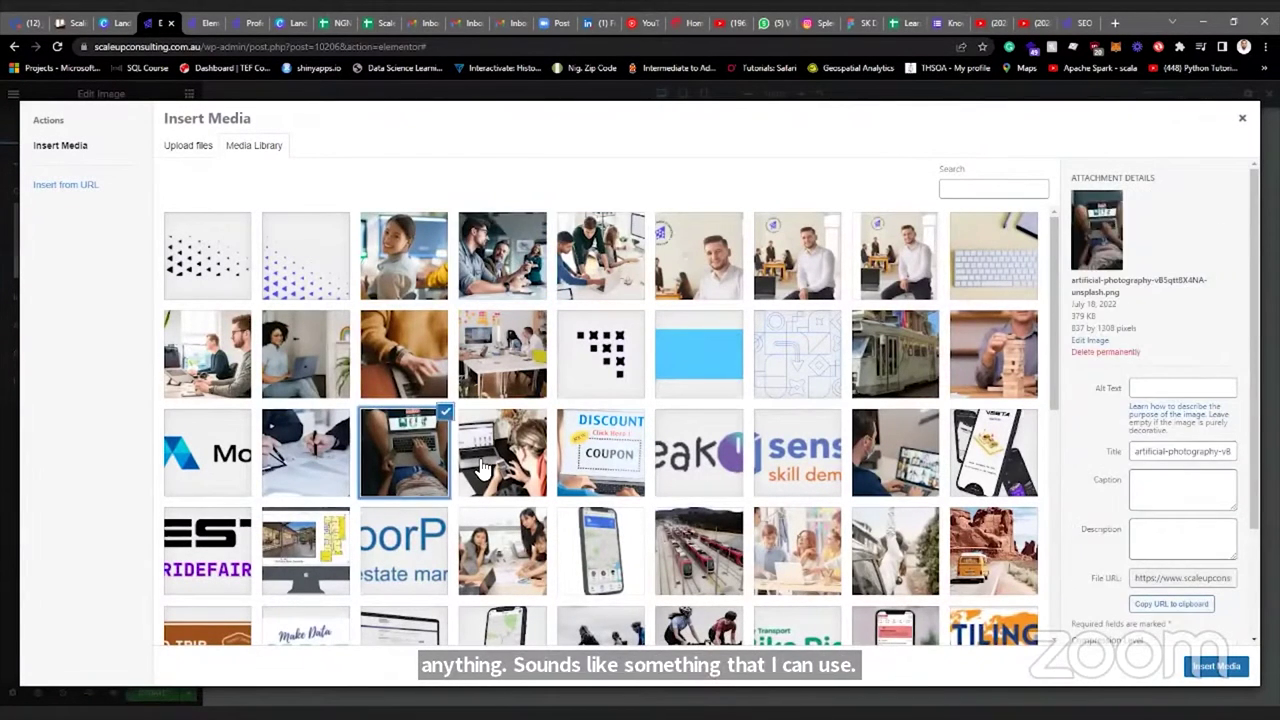
scroll(520, 557, "down", 1)
left_click(796, 500)
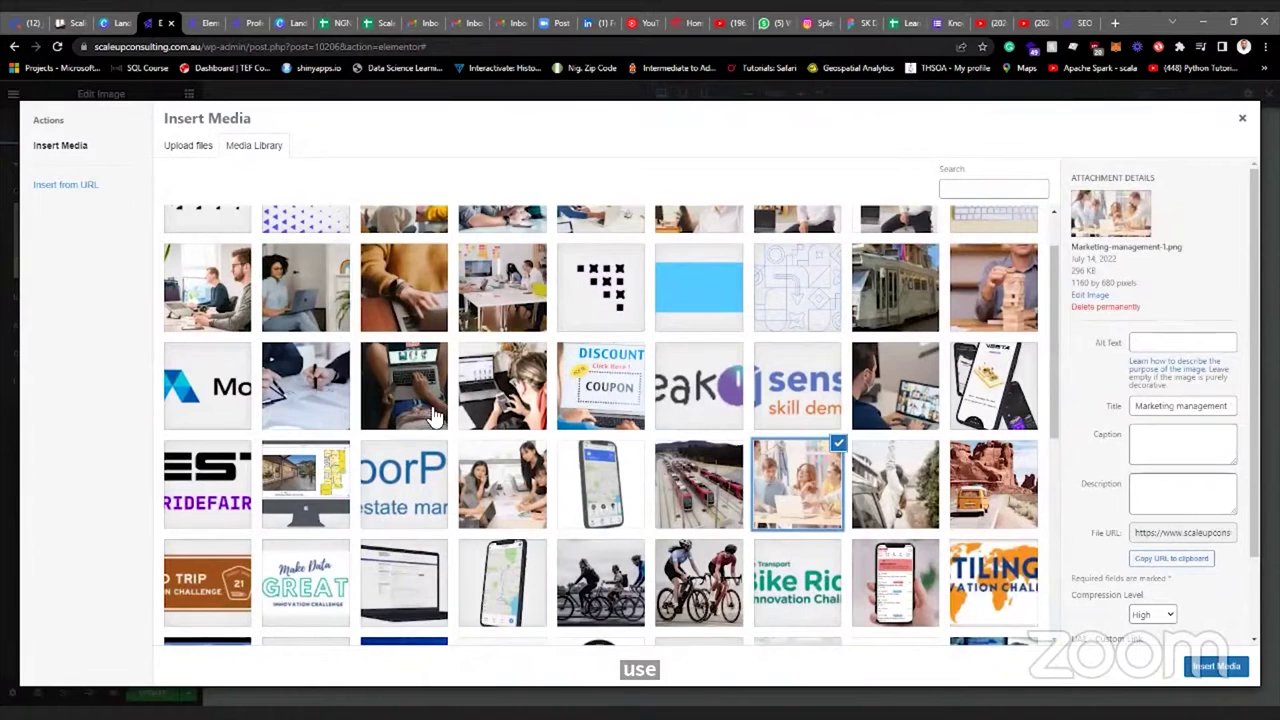
scroll(440, 390, "up", 1)
left_click(480, 268)
left_click(1212, 666)
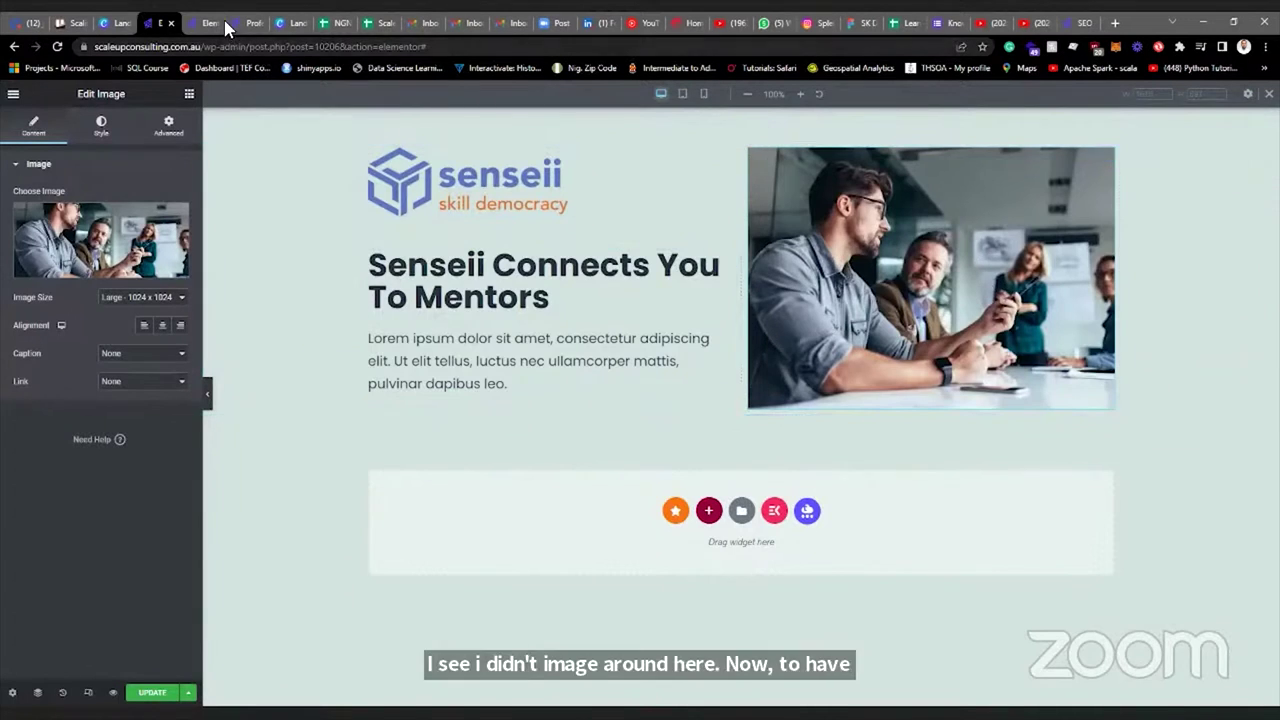
Examine the cut-out hero image on the Scaleup Consulting page and return to the Senseii page.
key("ctrl+Tab")
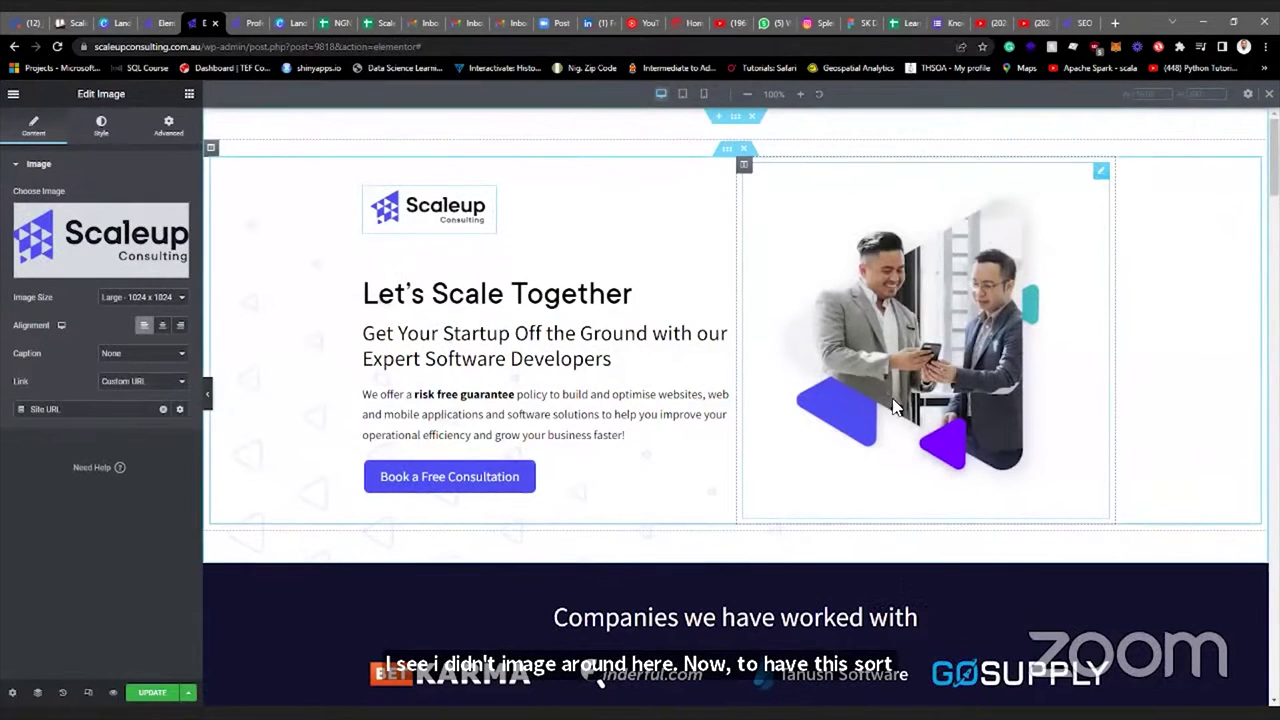
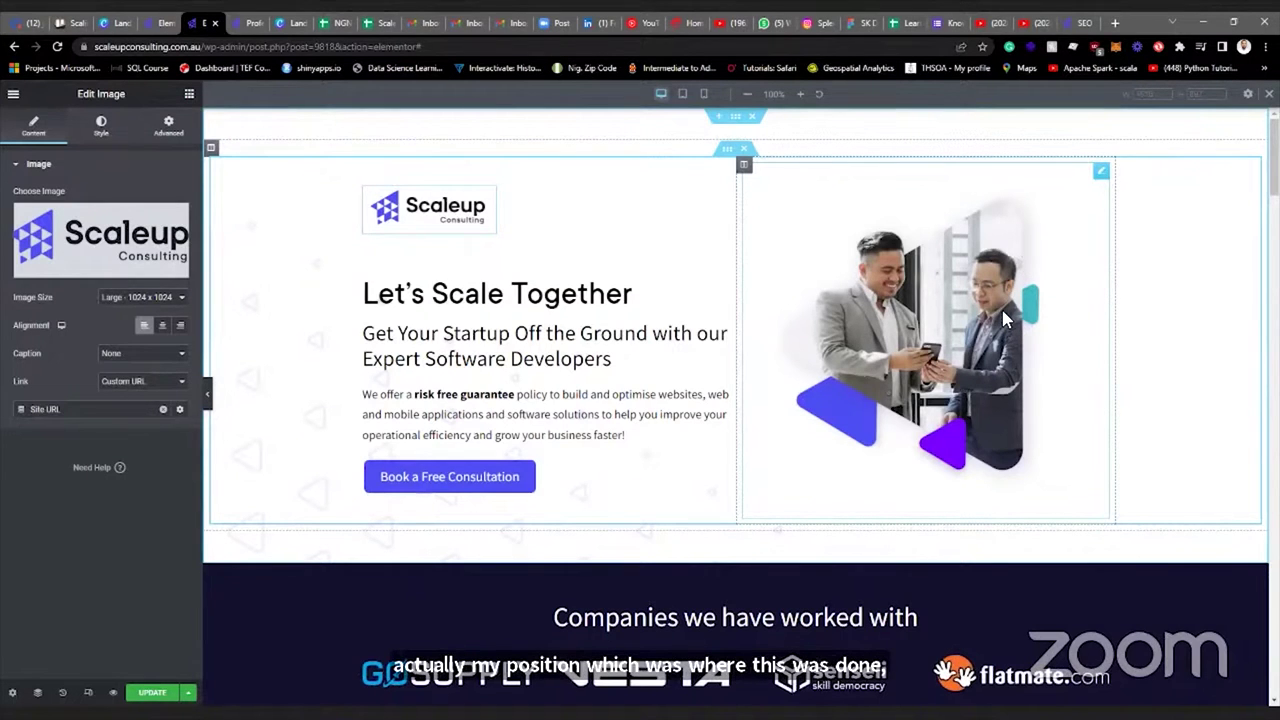
left_click(160, 22)
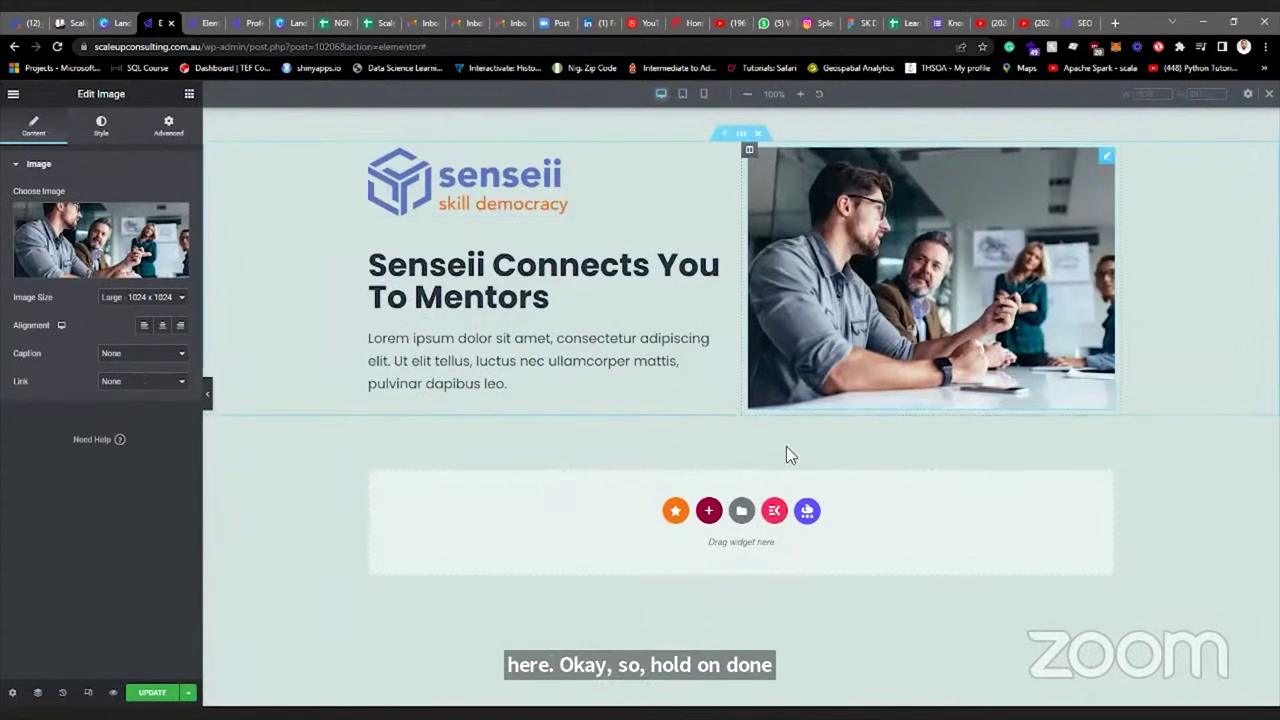
Clear the hero section's top and bottom margins and set its minimum height to 600 px.
left_click(740, 136)
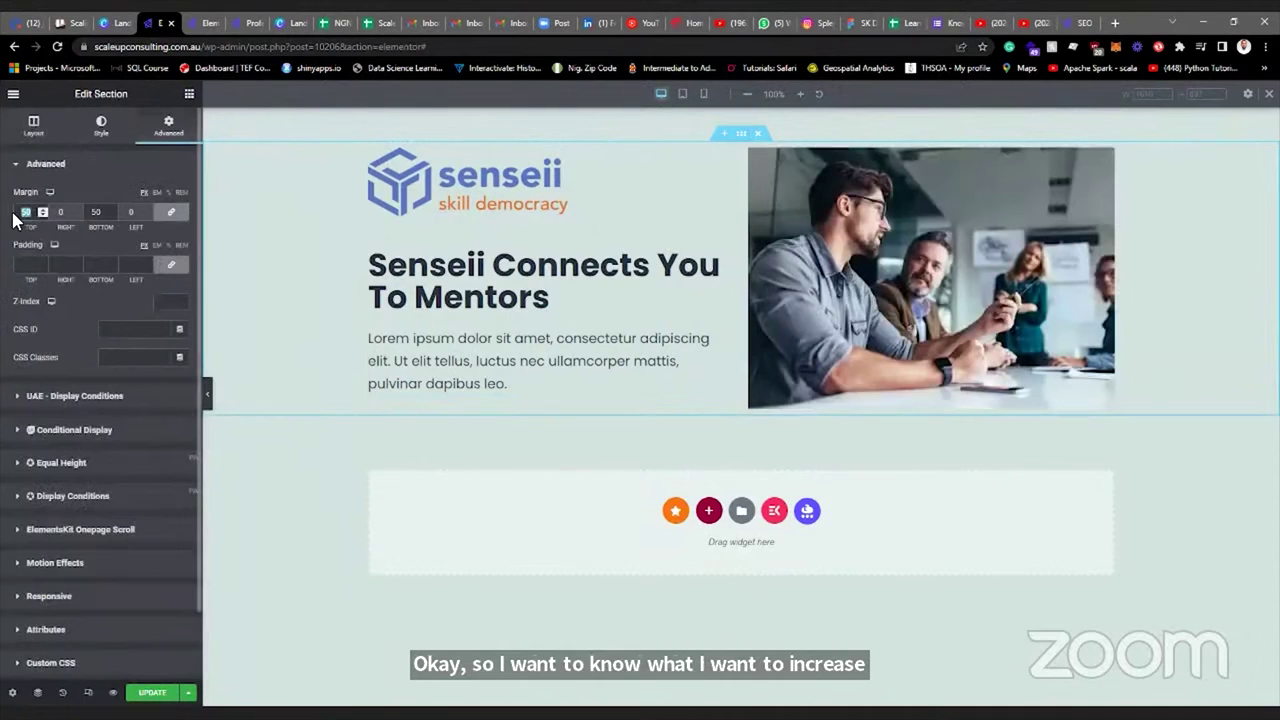
key("BackSpace")
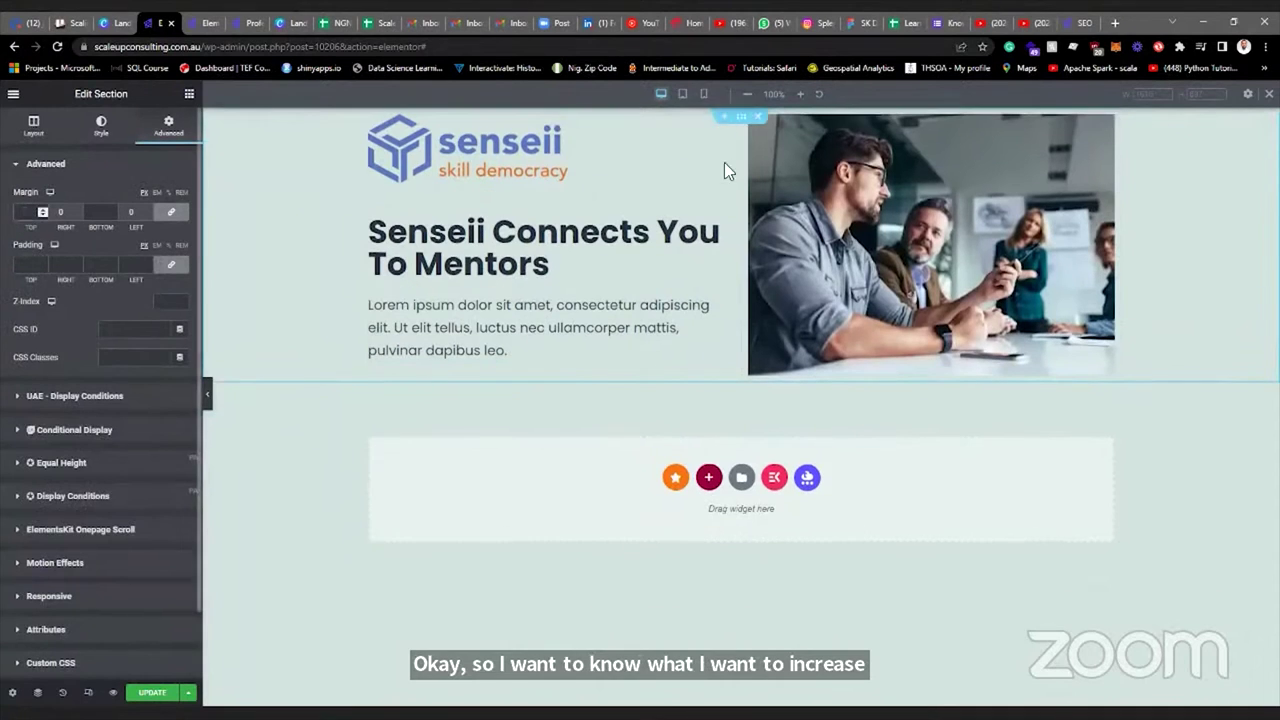
left_click(34, 128)
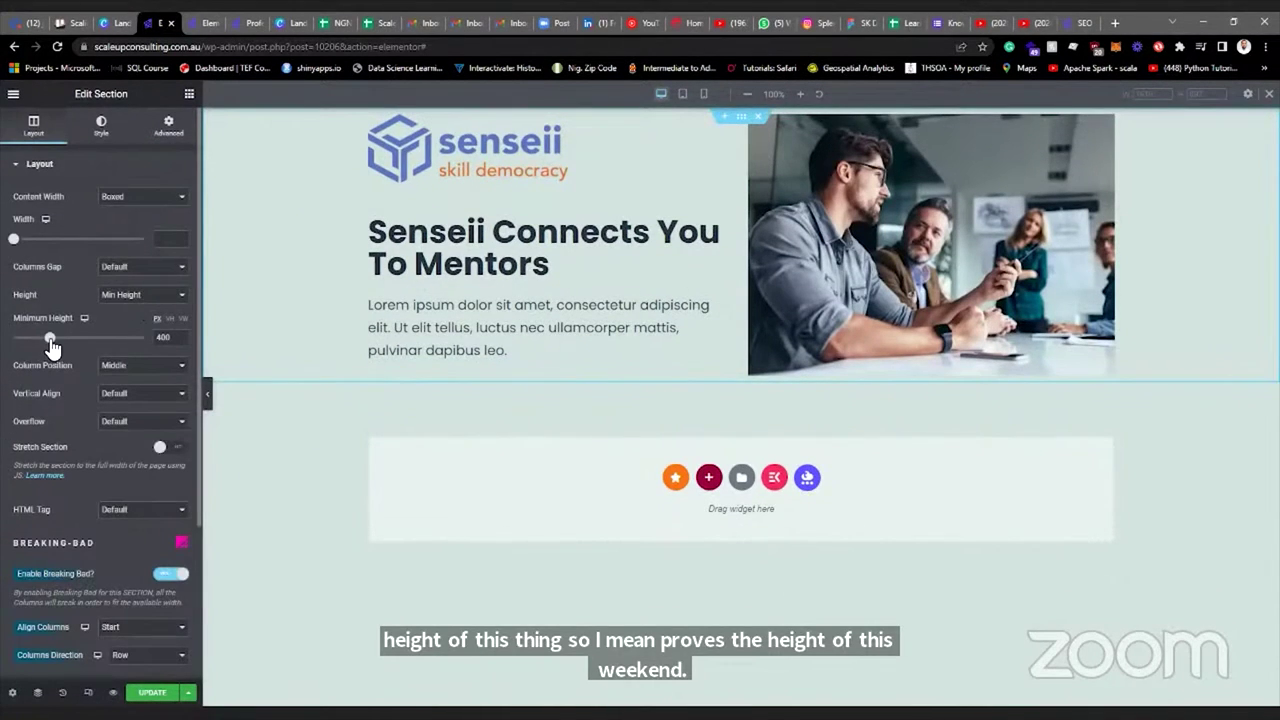
left_click_drag(52, 345, 70, 340)
double_click(176, 338)
type("600")
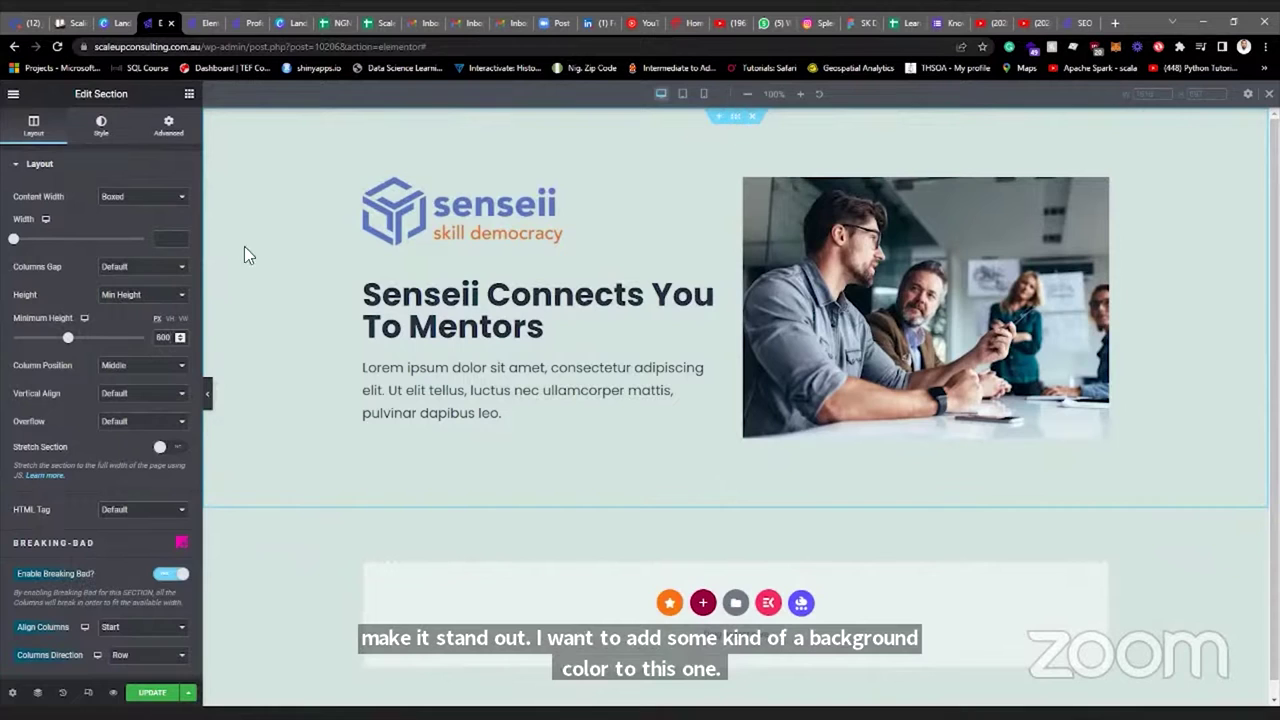
Give the hero section a Classic background in white and preview the page without the editing panel.
left_click(101, 128)
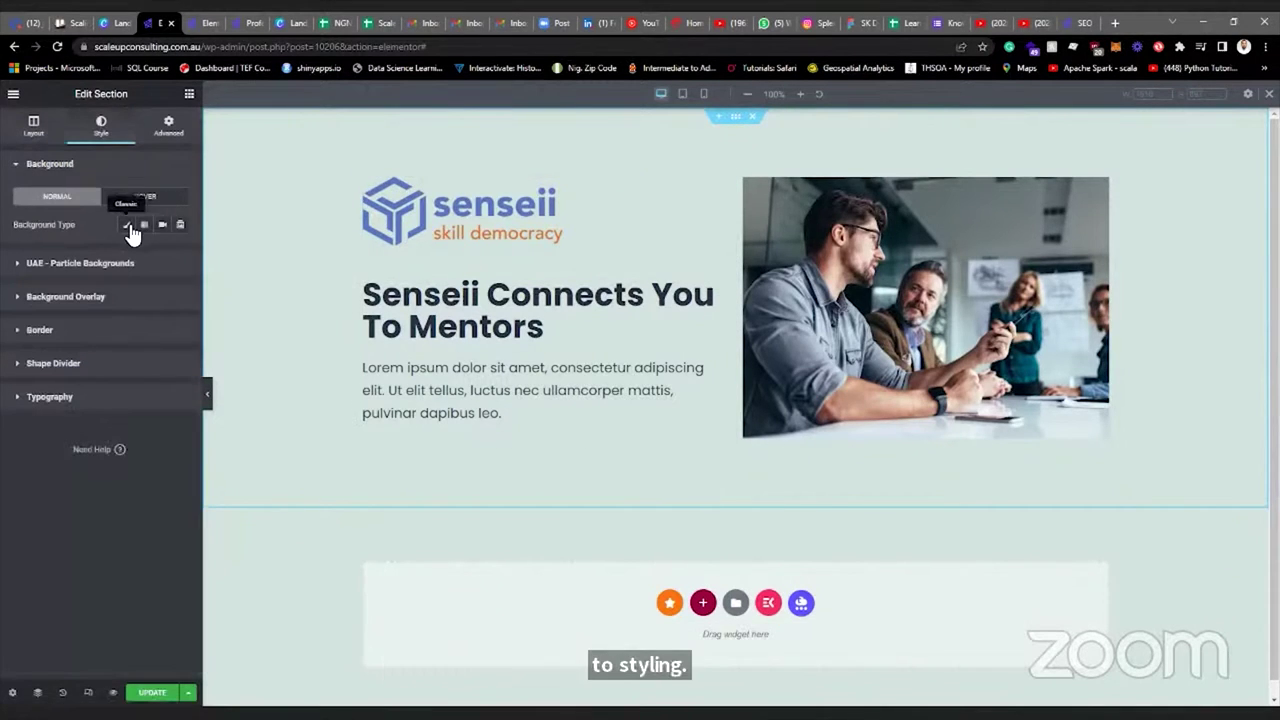
left_click(127, 226)
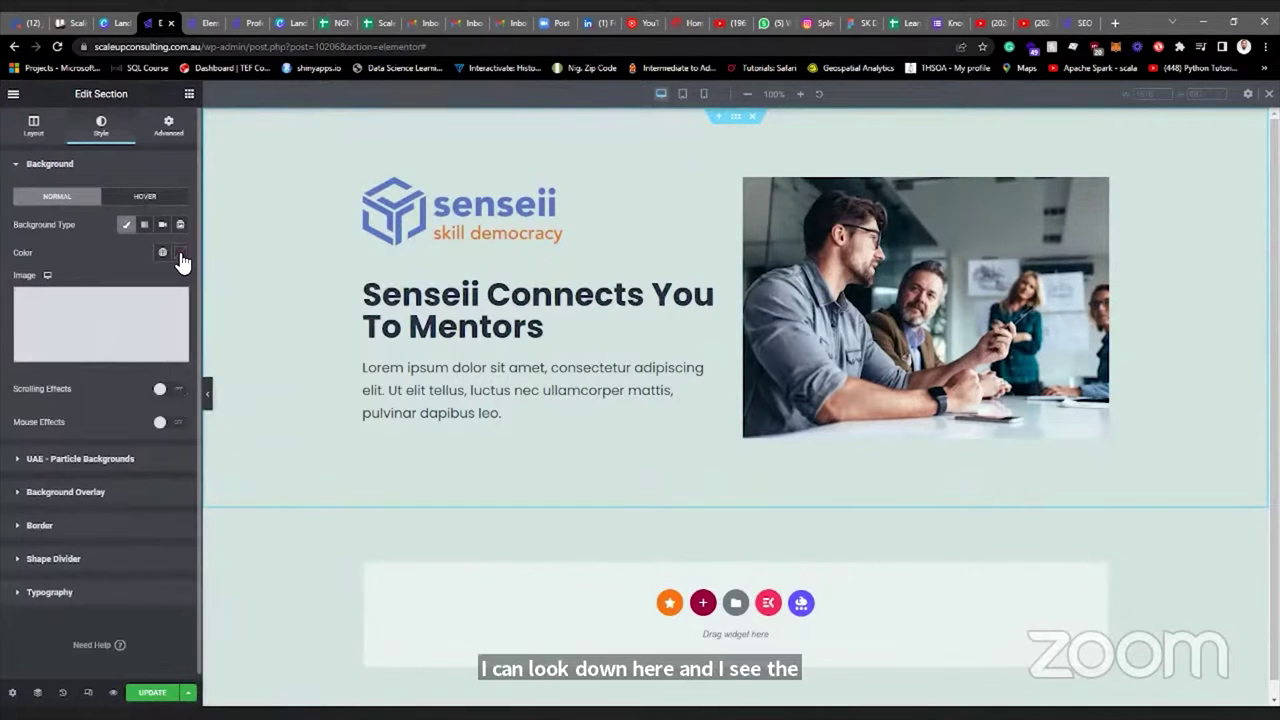
left_click(180, 254)
left_click_drag(142, 316, 28, 304)
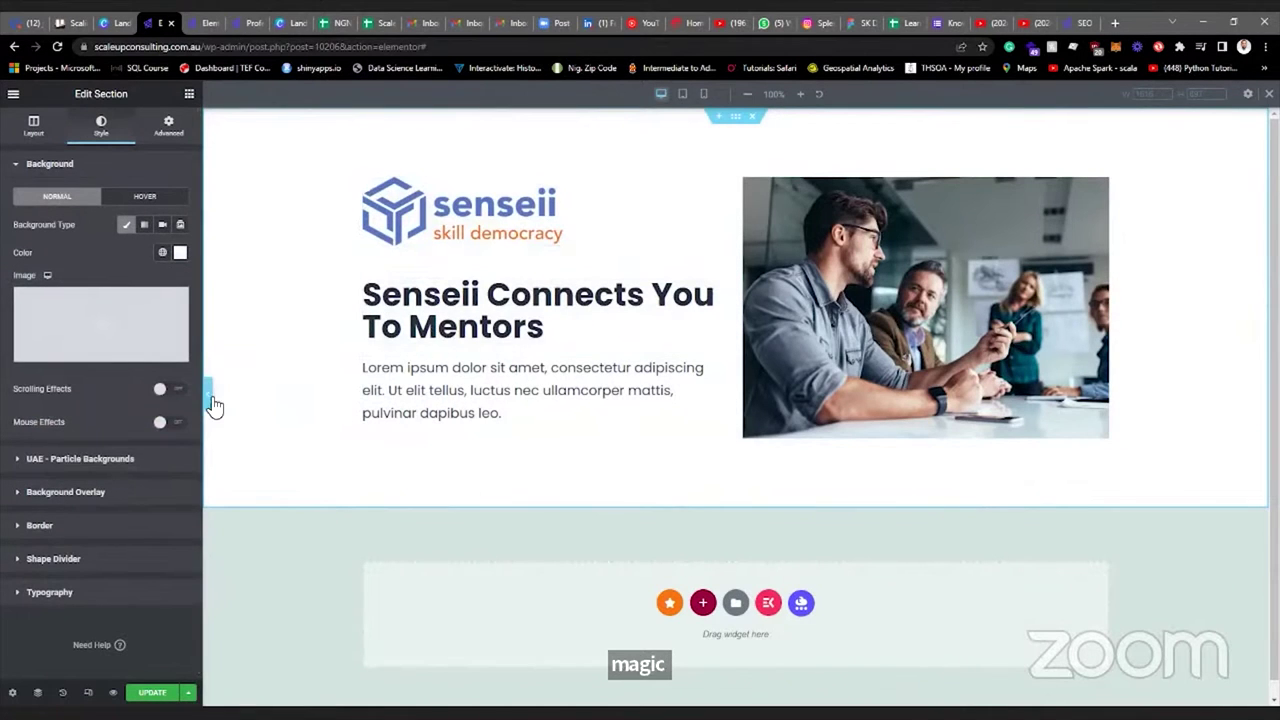
key("ctrl+p")
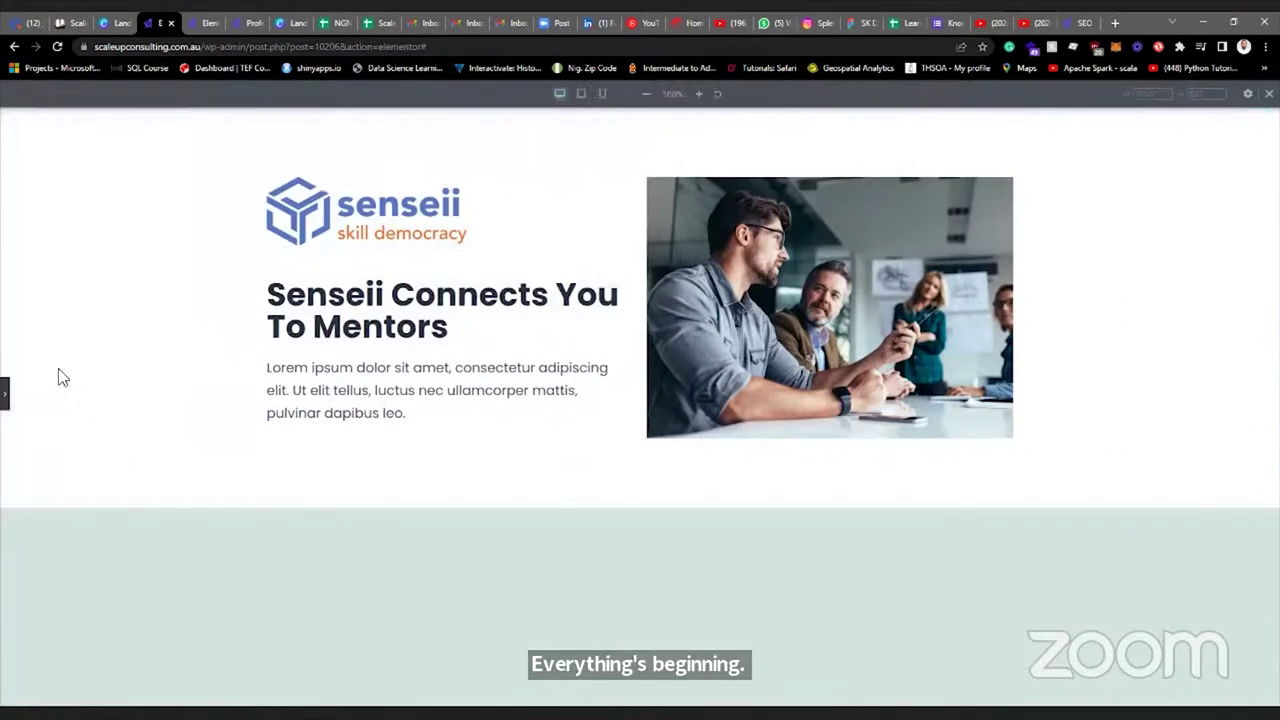
key("ctrl+p")
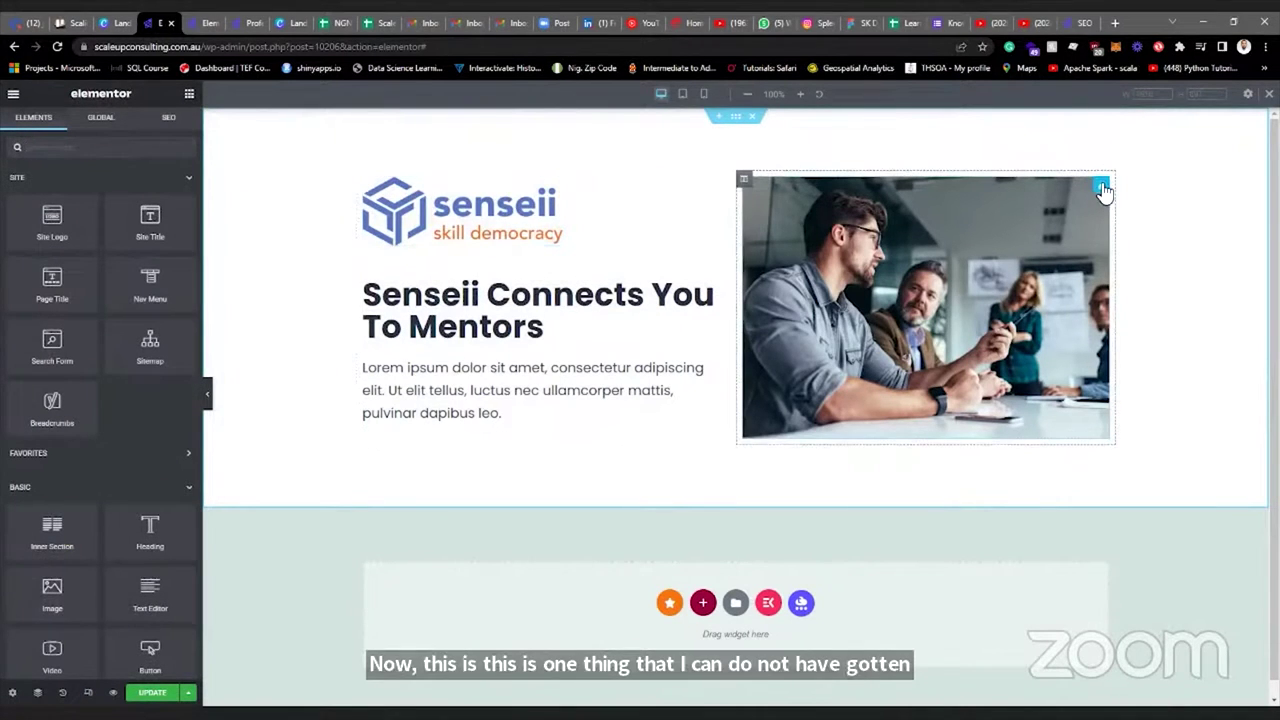
Try an 18 px border radius on all corners of the hero image and clear the value again.
left_click(1101, 188)
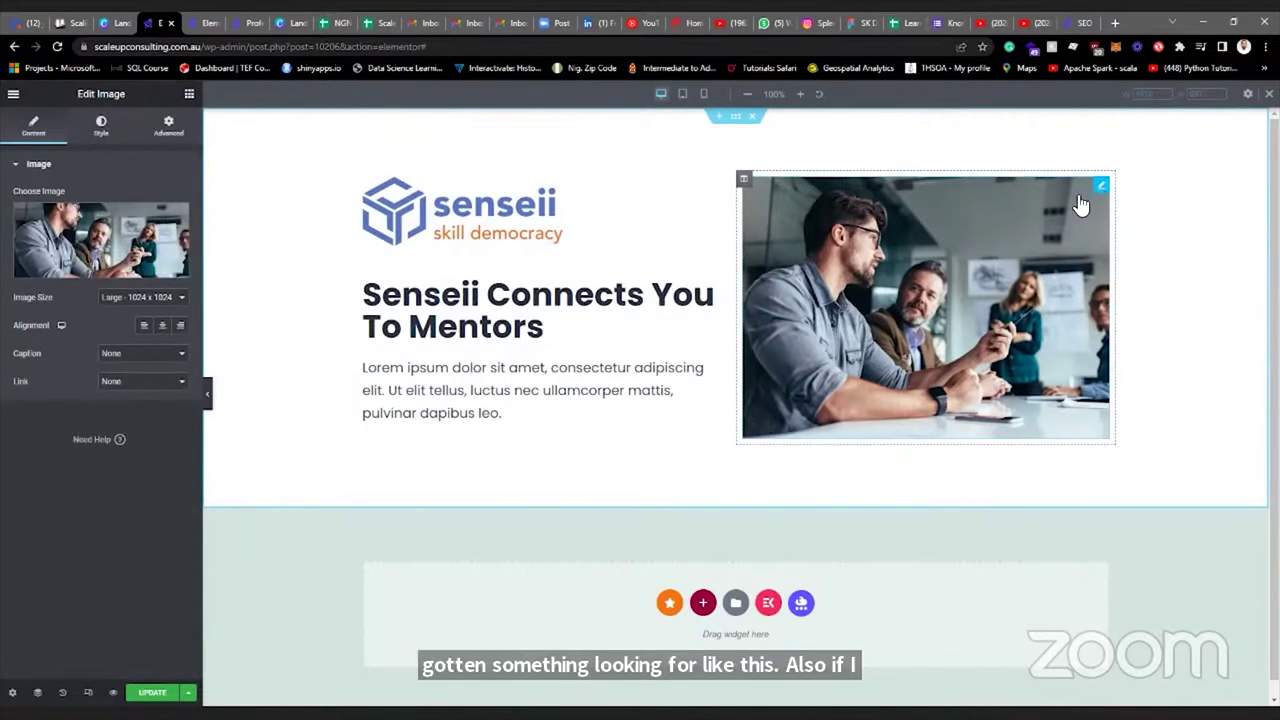
left_click(170, 128)
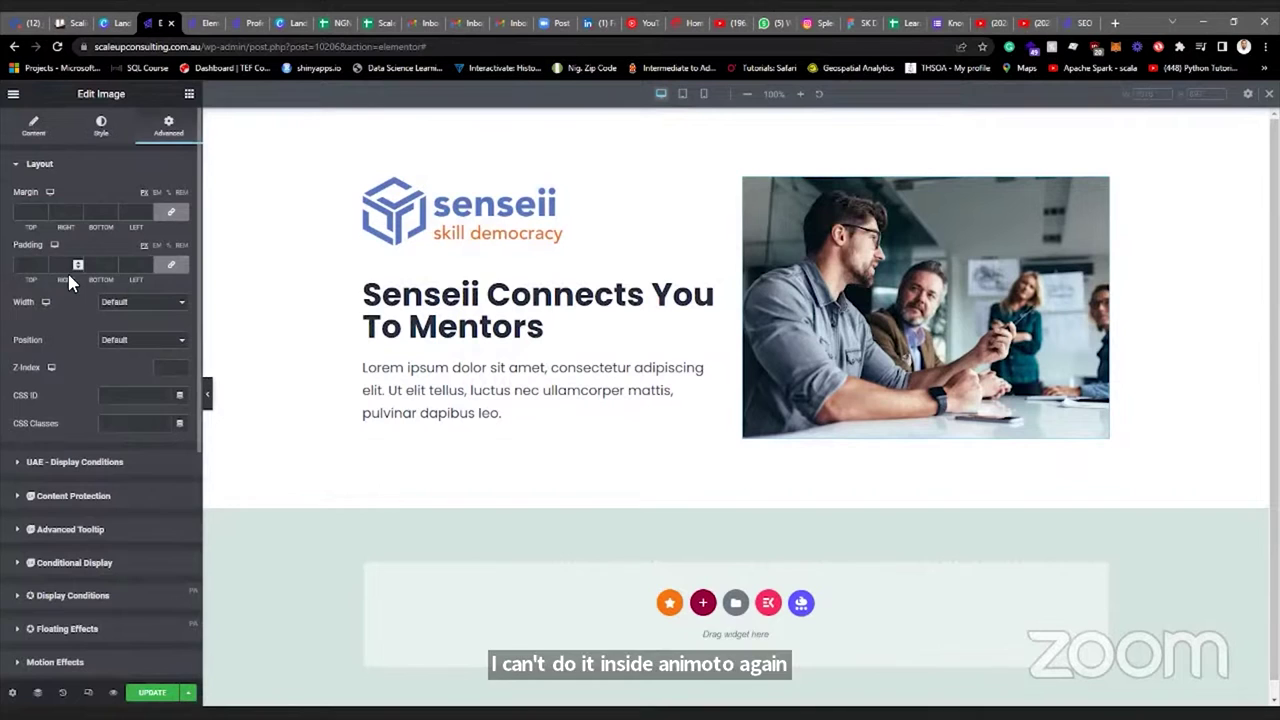
scroll(55, 295, "down", 2)
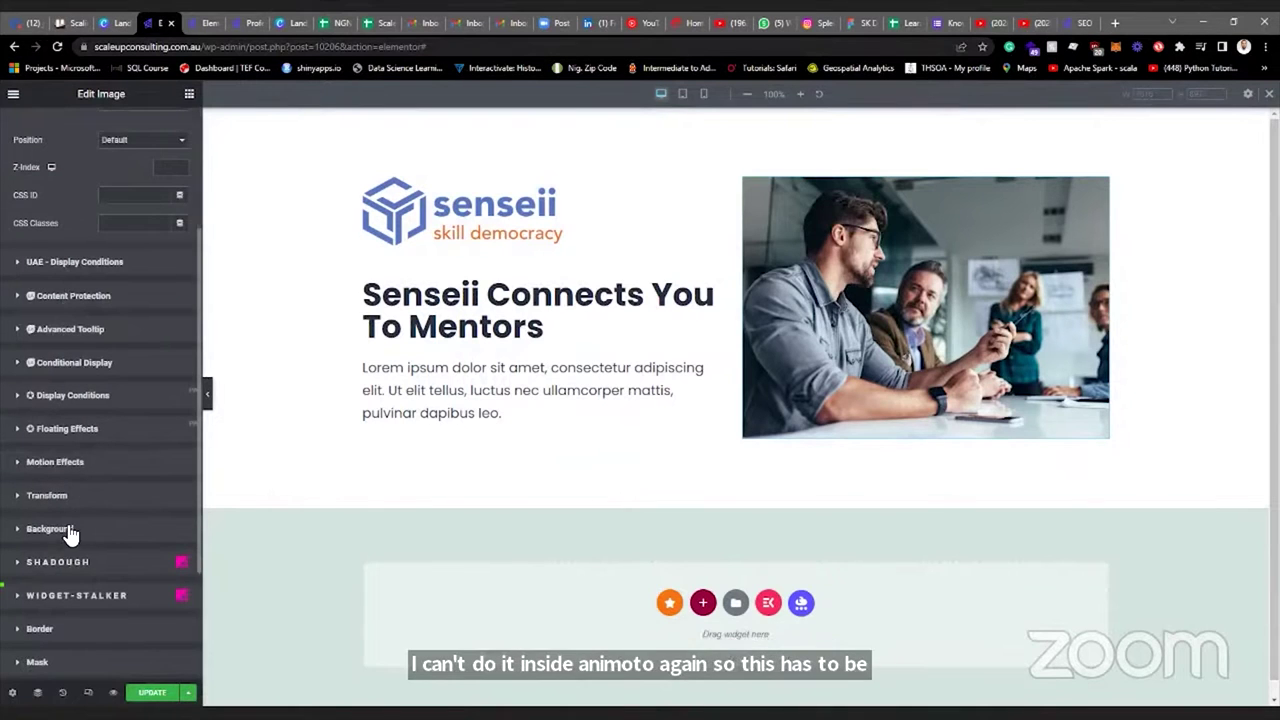
scroll(55, 510, "down", 2)
left_click(42, 460)
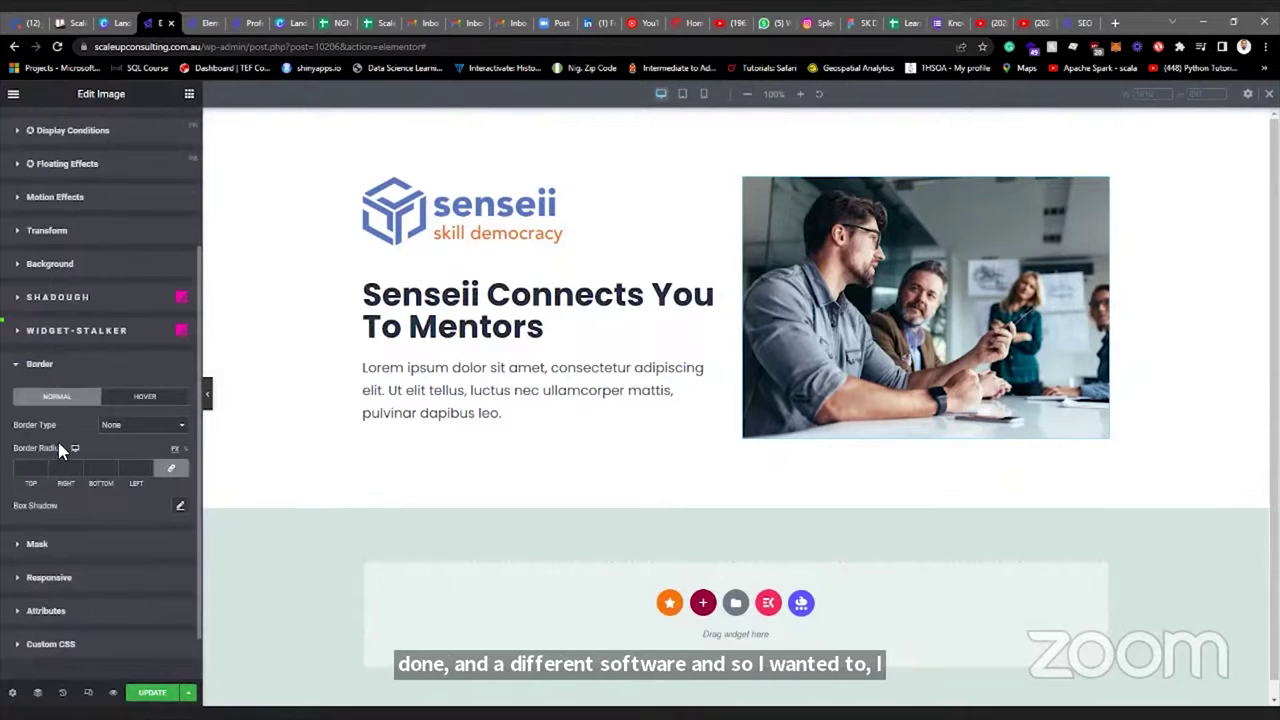
left_click(42, 470)
type("3")
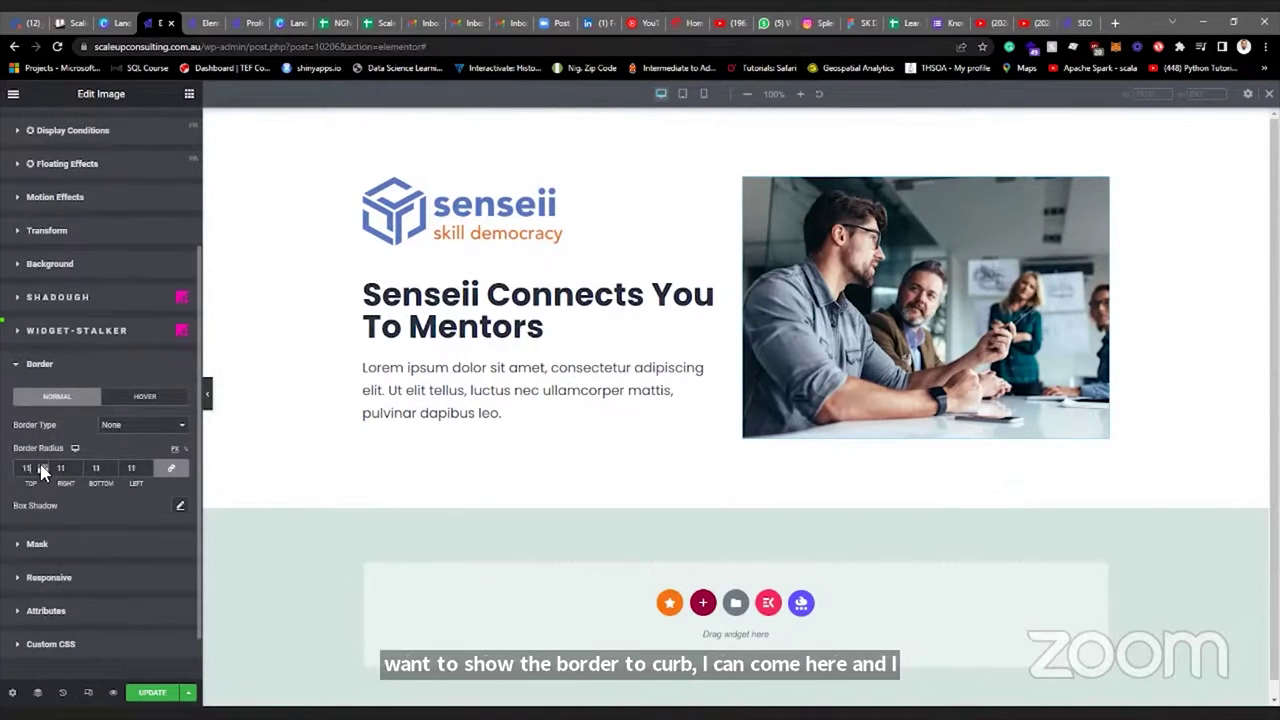
scroll(42, 470, "up", 1)
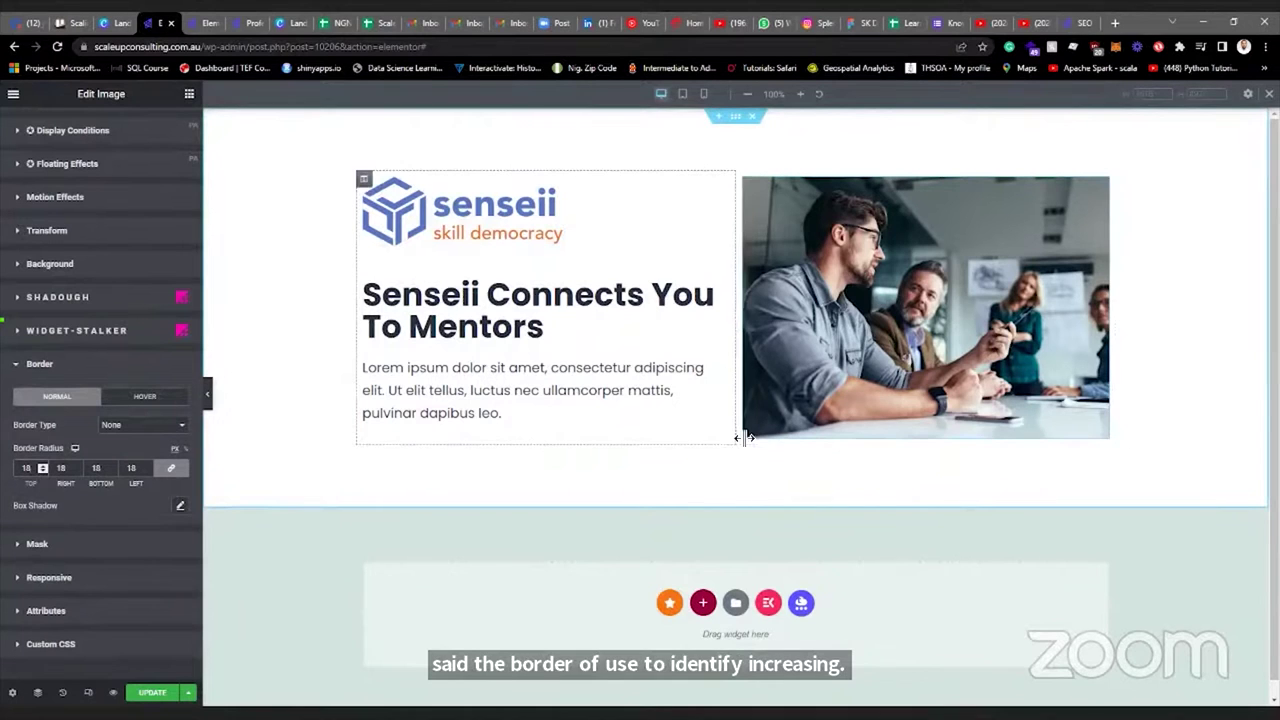
double_click(15, 472)
key("BackSpace")
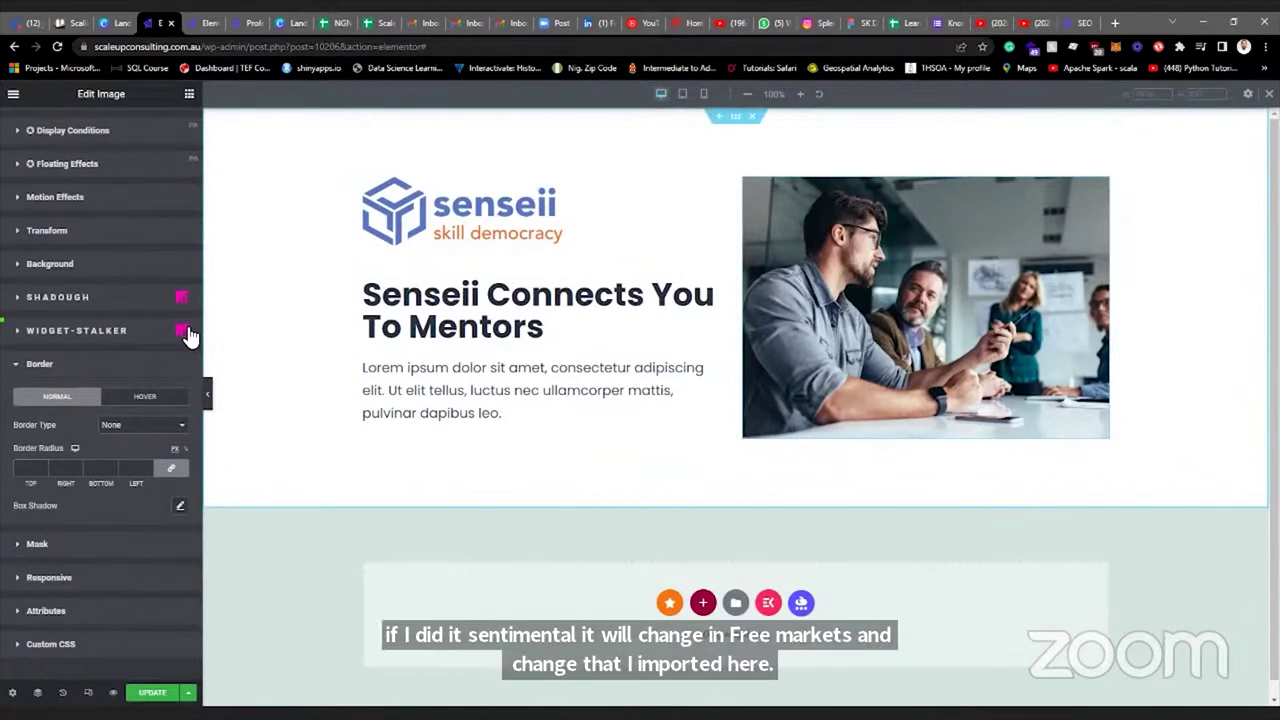
scroll(107, 274, "up", 2)
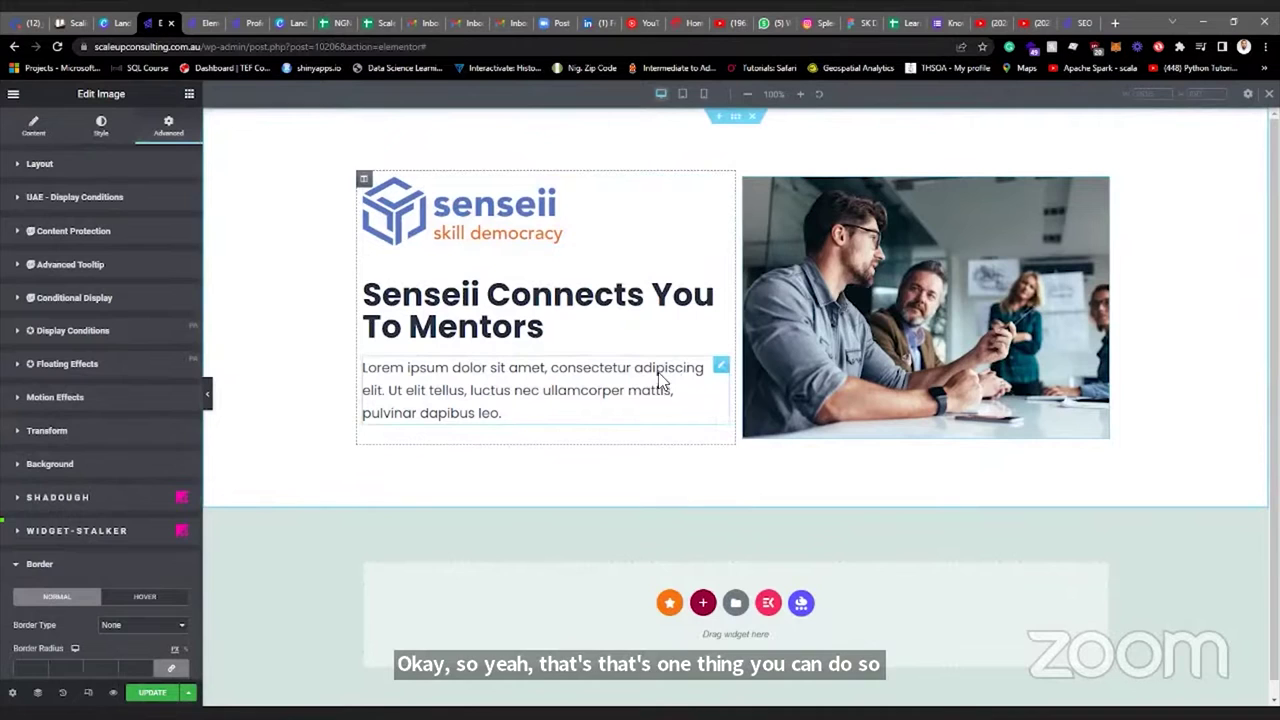
Open the list of available widgets.
left_click(192, 94)
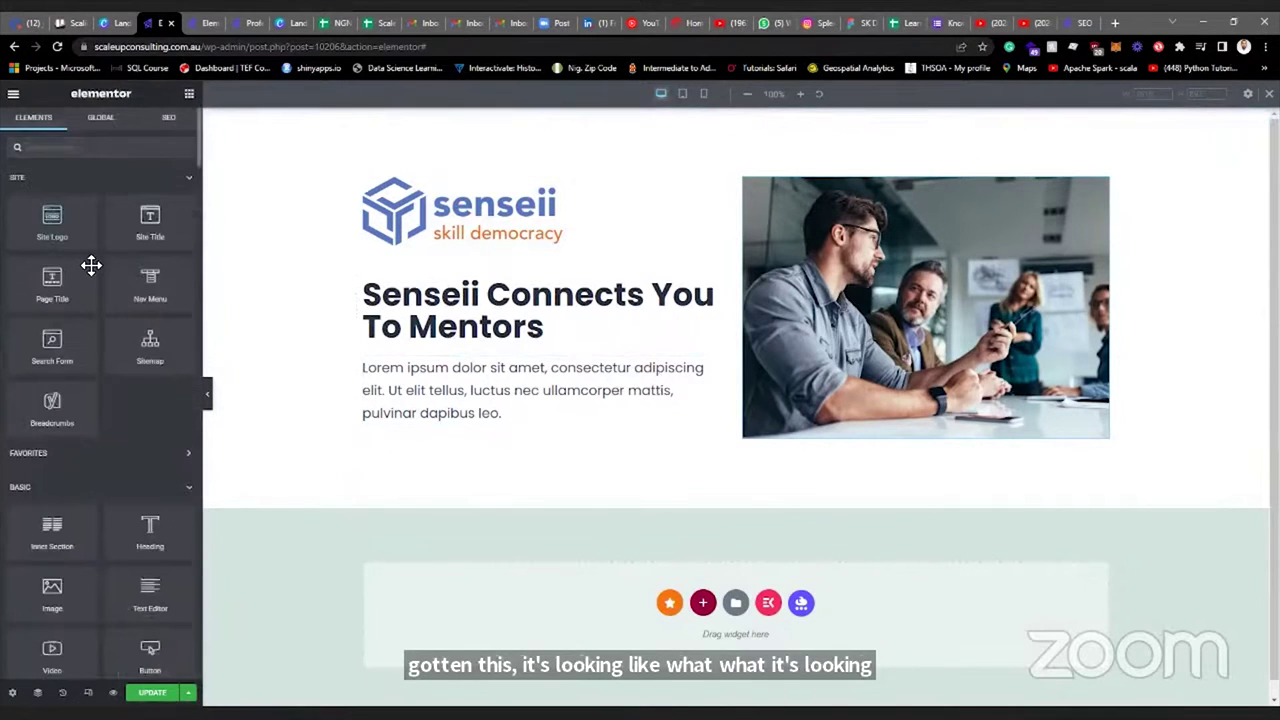
Add a Button widget below the paragraph text in the column with the logo and heading.
scroll(88, 275, "down", 2)
scroll(87, 285, "down", 1)
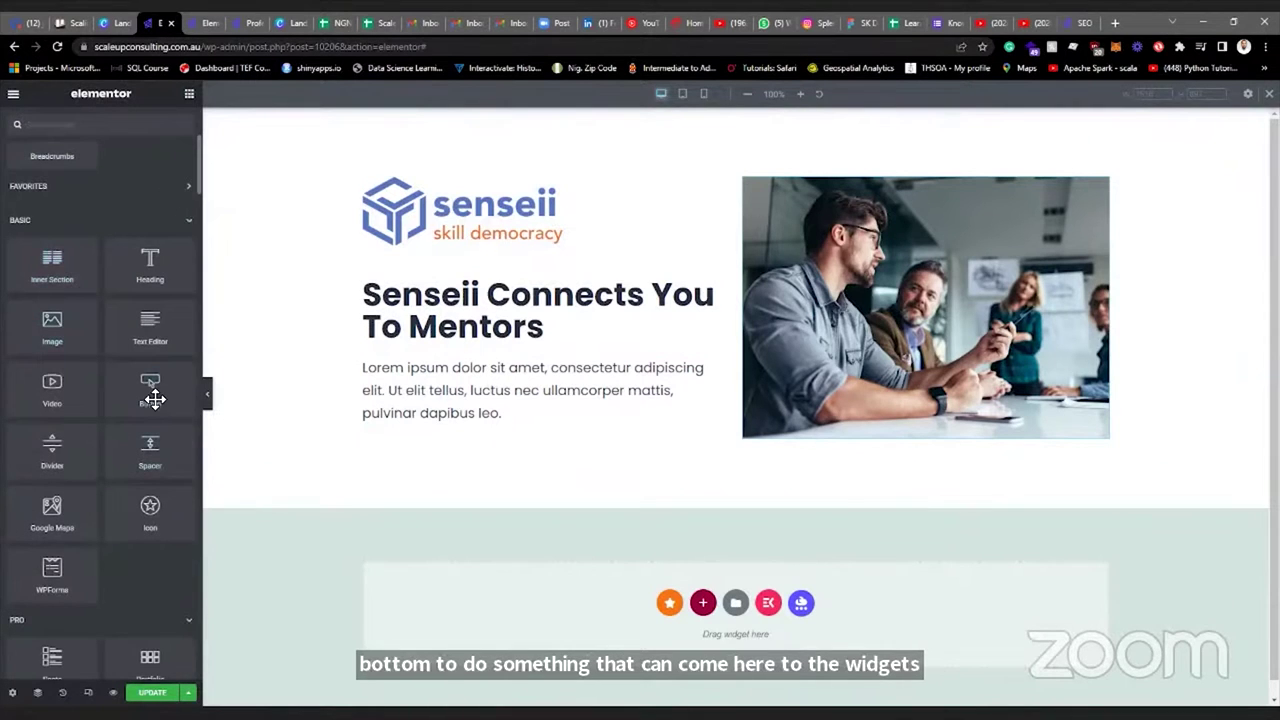
left_click_drag(152, 400, 476, 440)
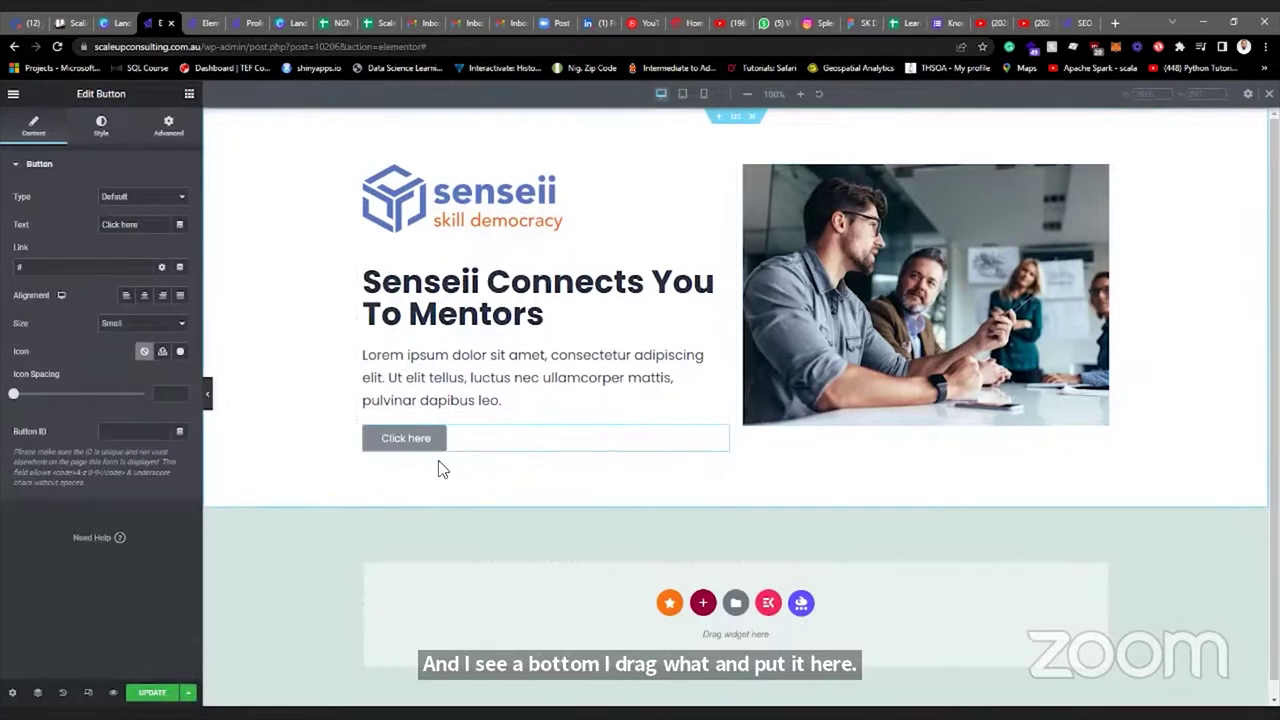
left_click(46, 268)
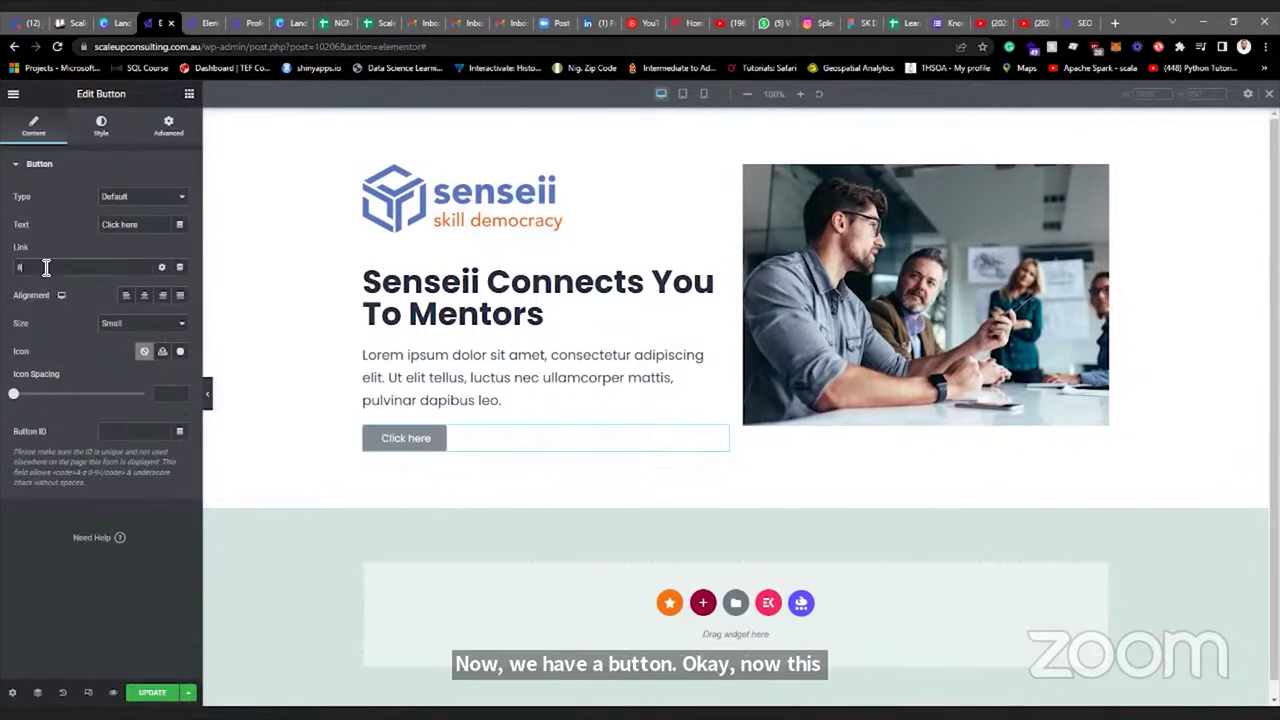
left_click(163, 352)
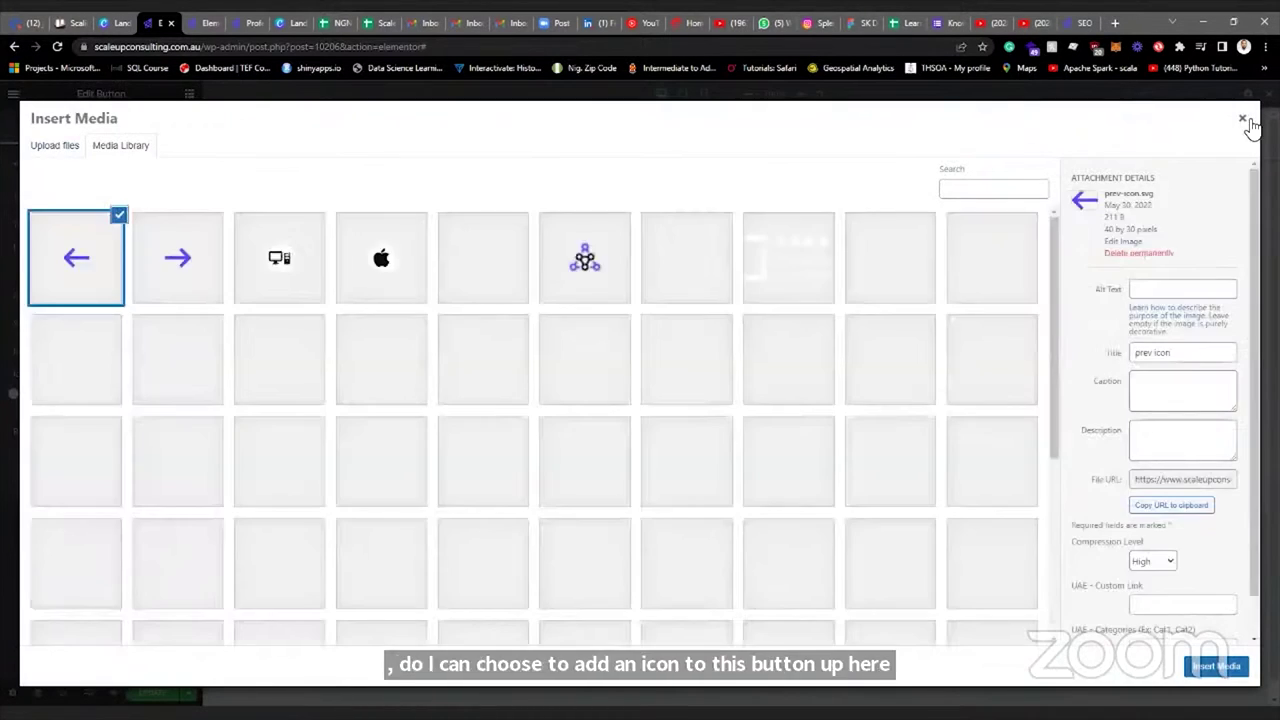
left_click(1242, 118)
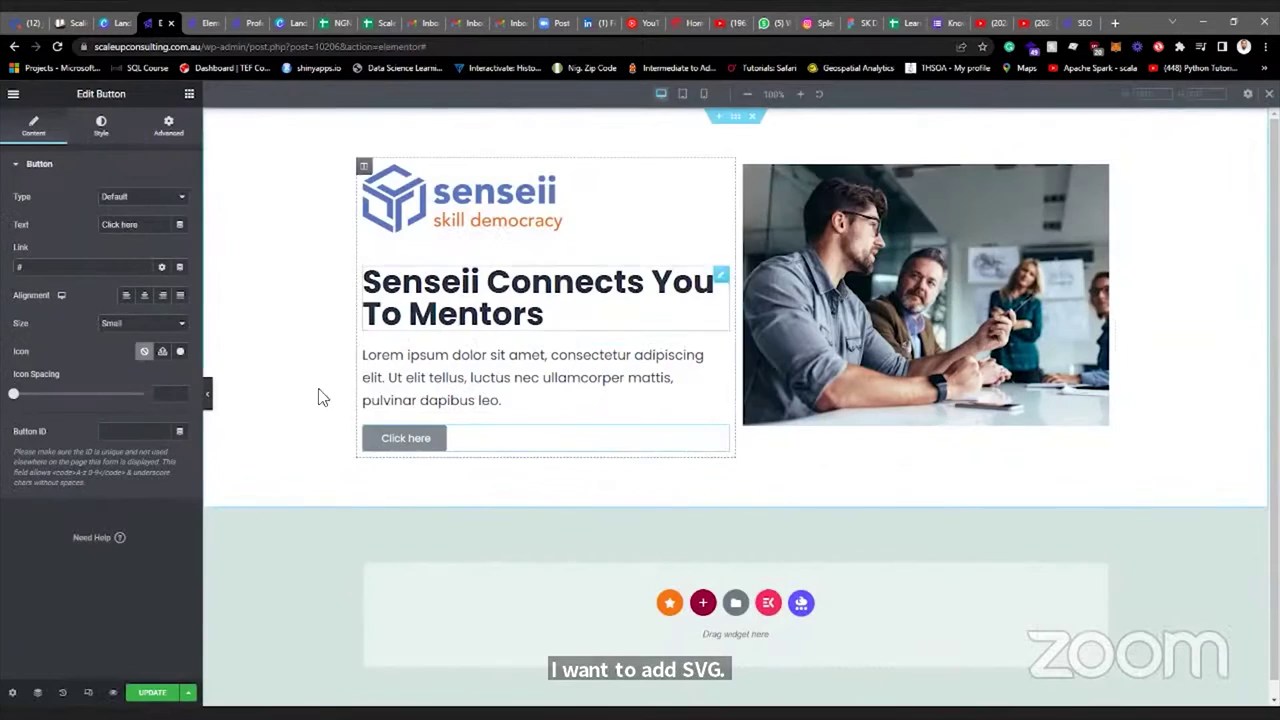
Insert an icon into the button by searching the icon library for "ex", and set its position to After.
left_click(181, 352)
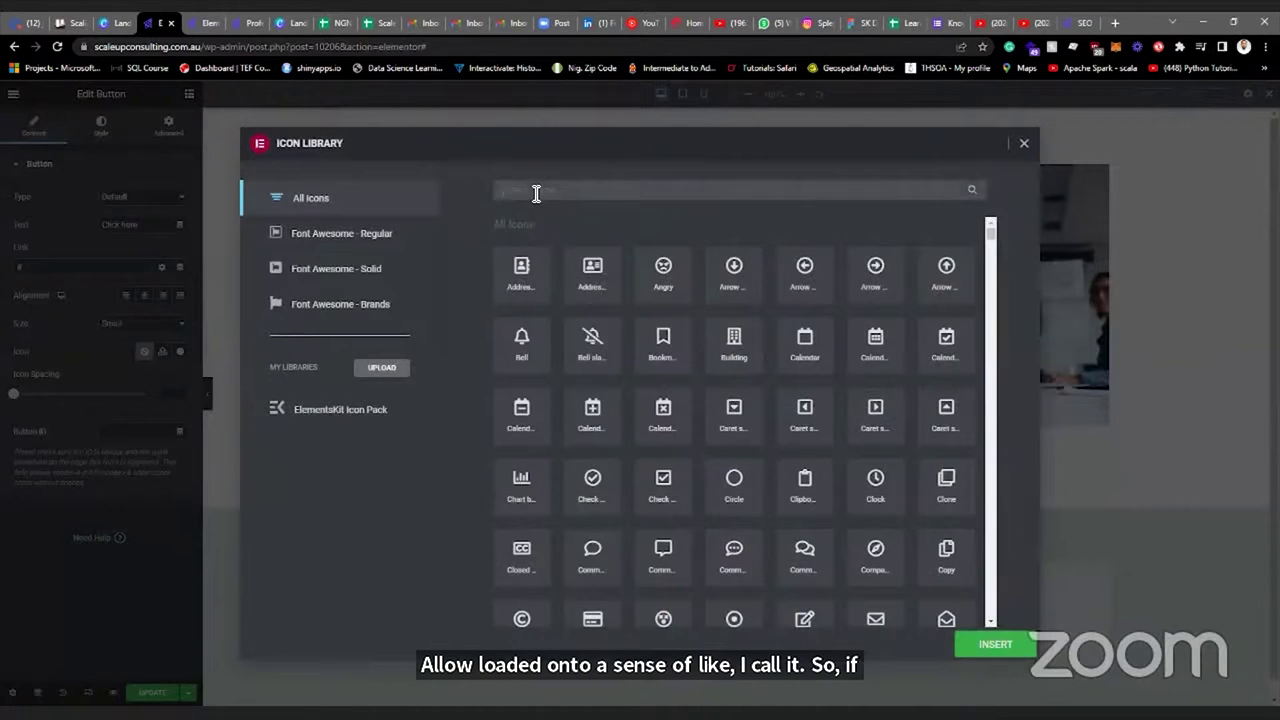
type("out")
key("BackSpace")
key("BackSpace")
key("BackSpace")
type("ex")
left_click(530, 283)
left_click(1016, 641)
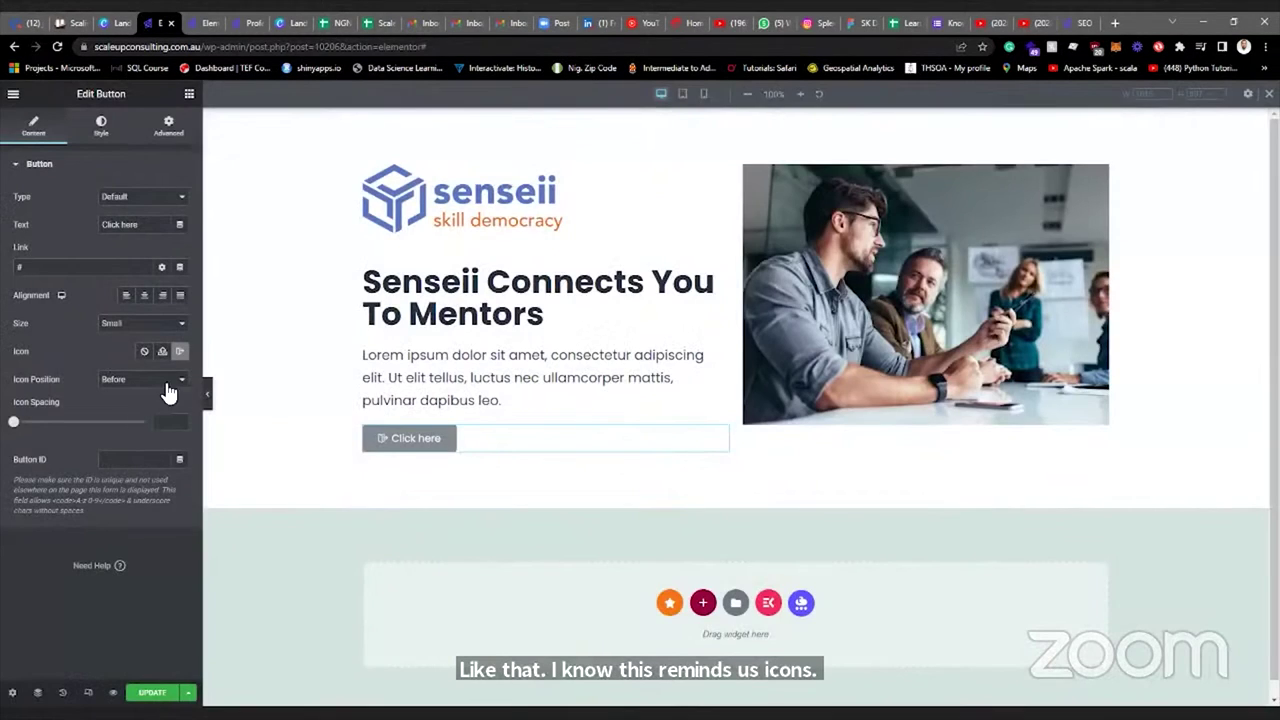
left_click(184, 384)
left_click(150, 410)
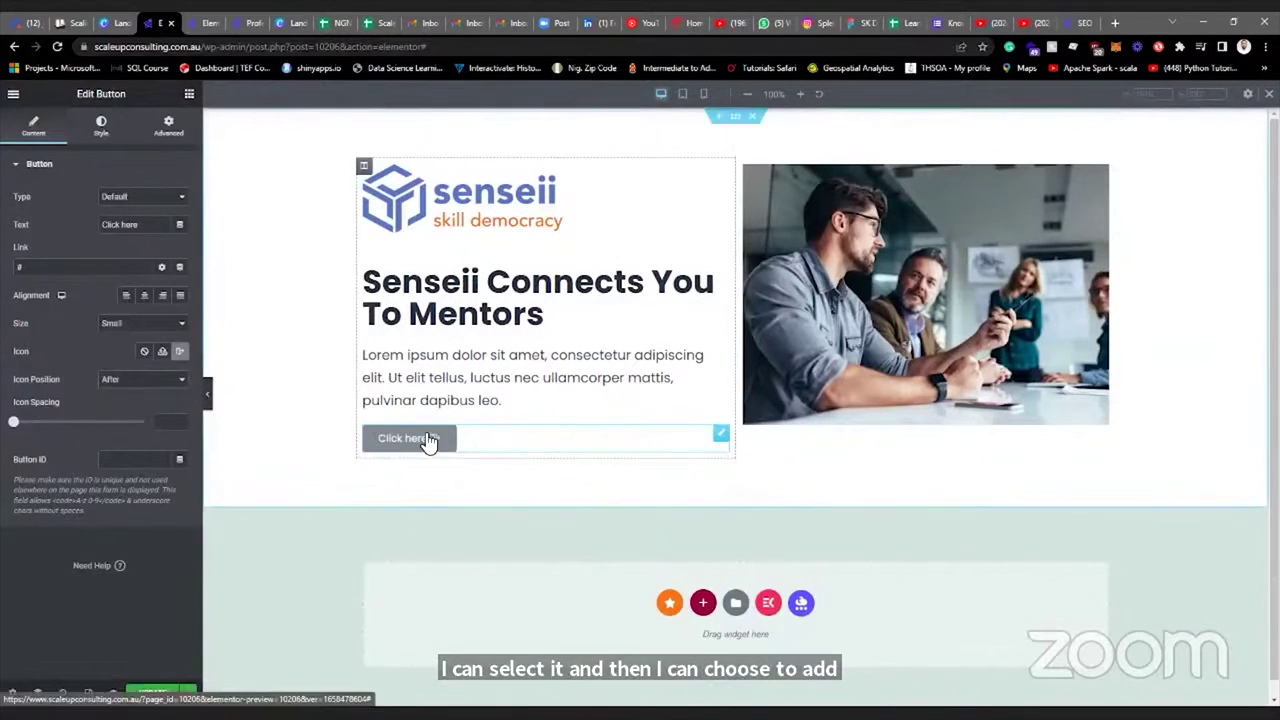
Replace the button's text with "Book a free consulation".
left_click_drag(146, 228, 94, 226)
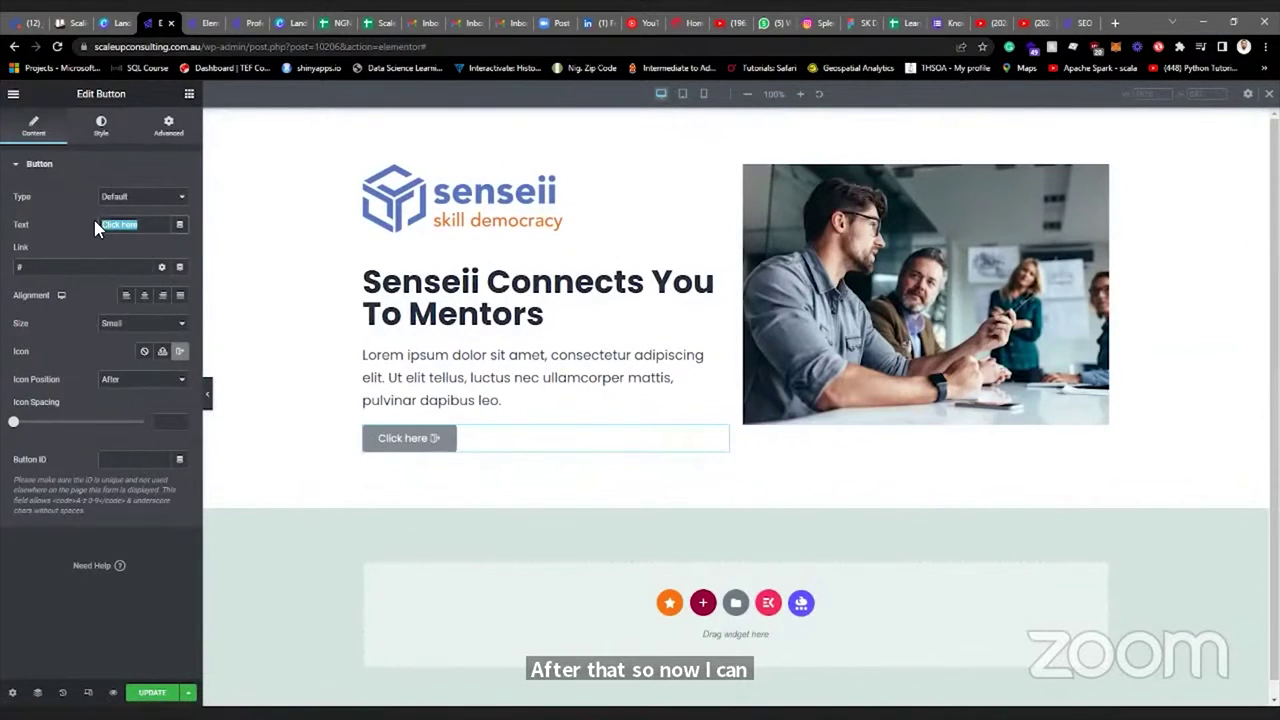
key("BackSpace")
type("Book a free consulation")
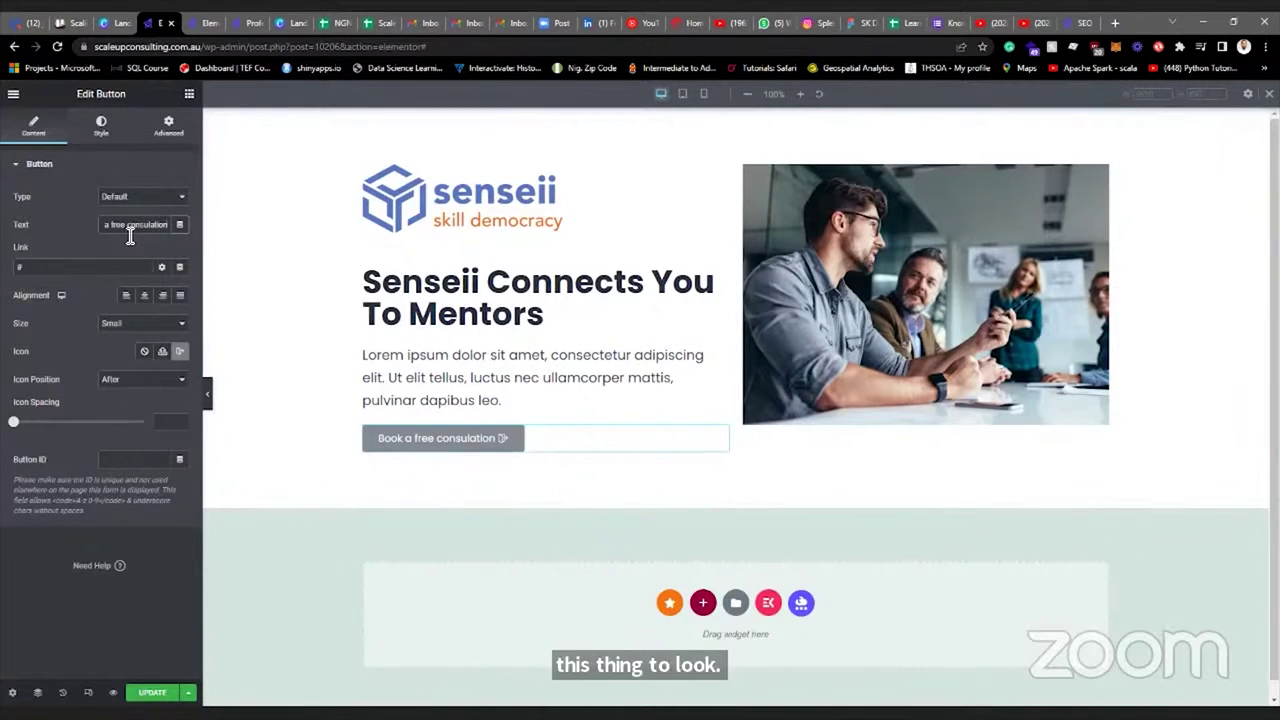
Set the button's normal text color to white.
left_click(104, 138)
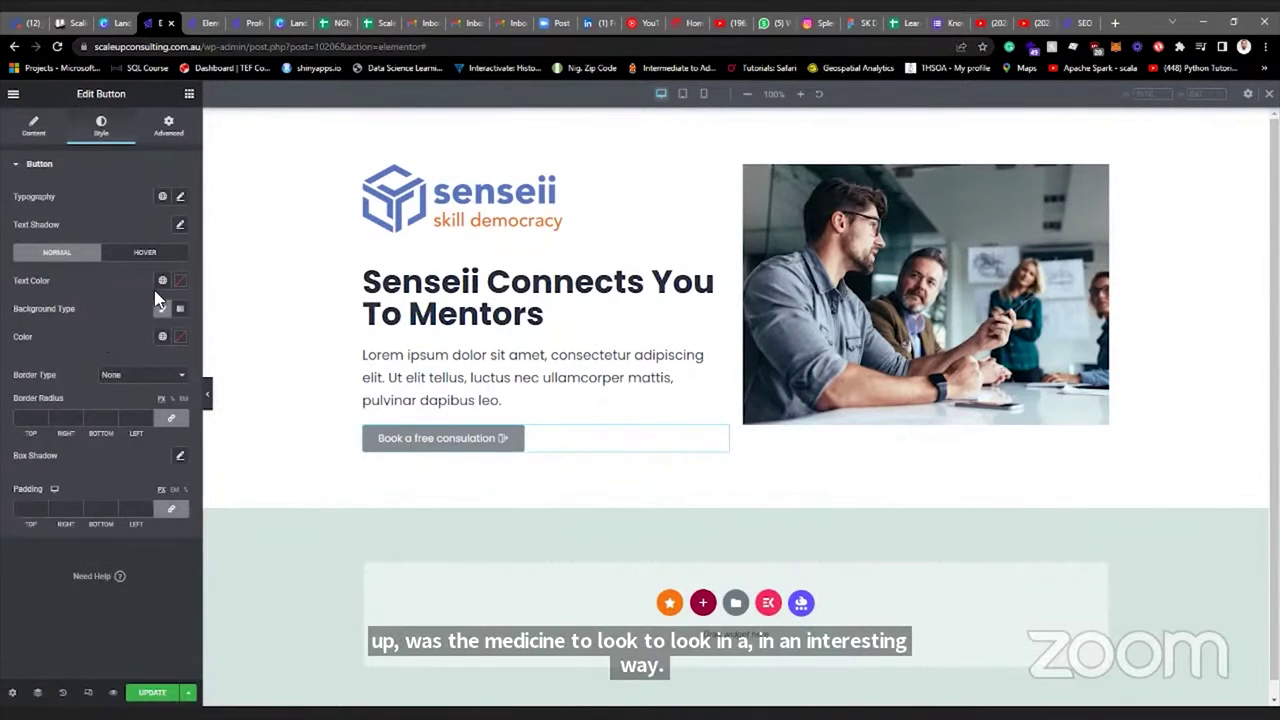
left_click(183, 287)
left_click_drag(109, 417, 26, 331)
left_click(53, 349)
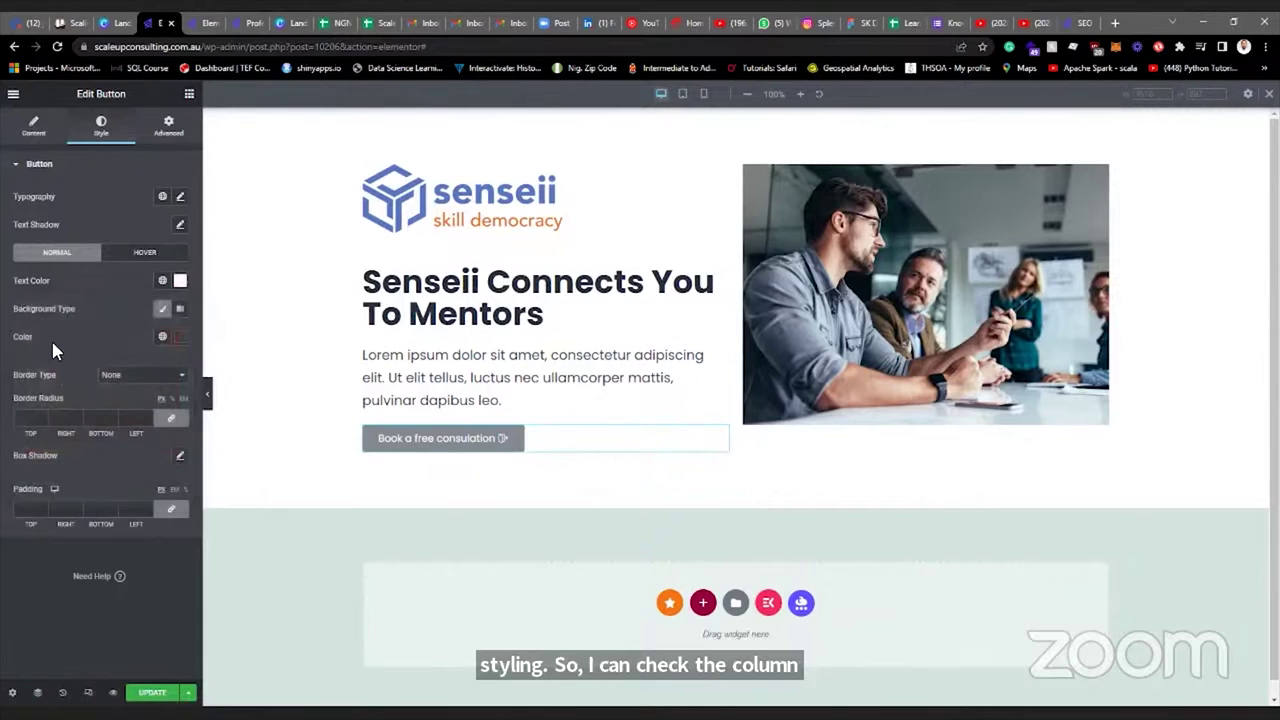
Set the button's normal background color to orange.
left_click(180, 336)
left_click(108, 494)
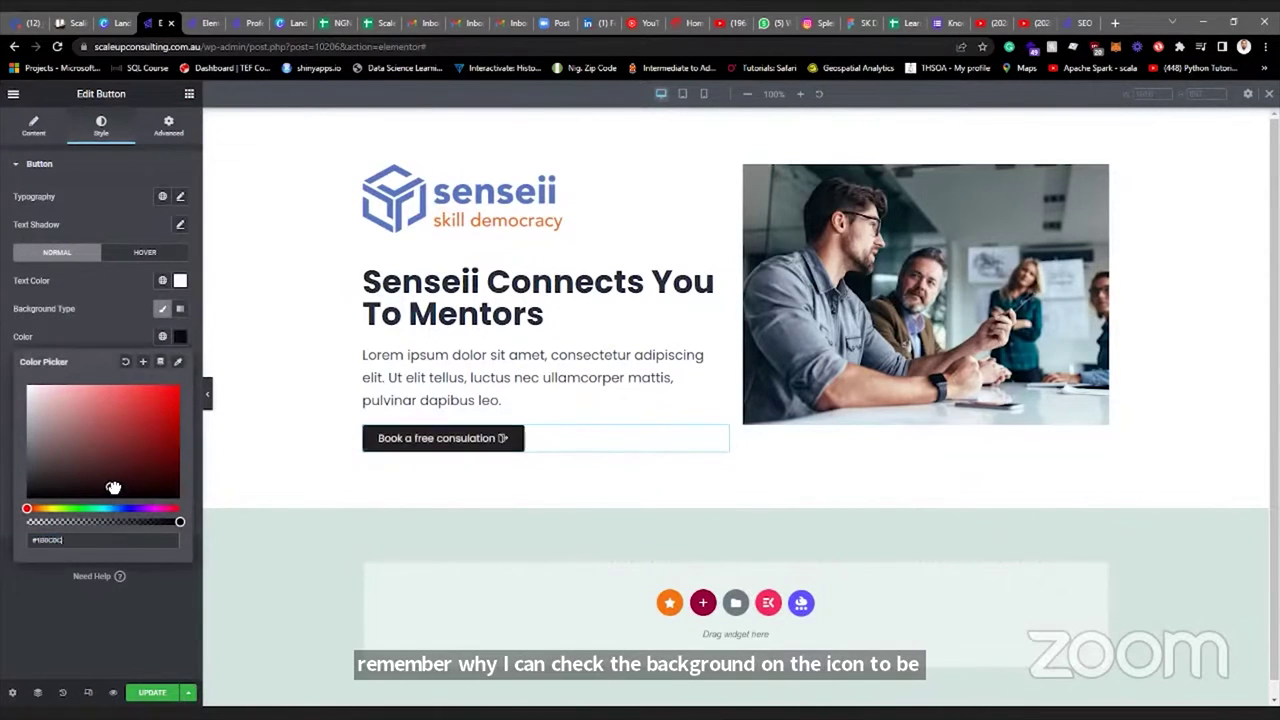
left_click(87, 419)
left_click(45, 513)
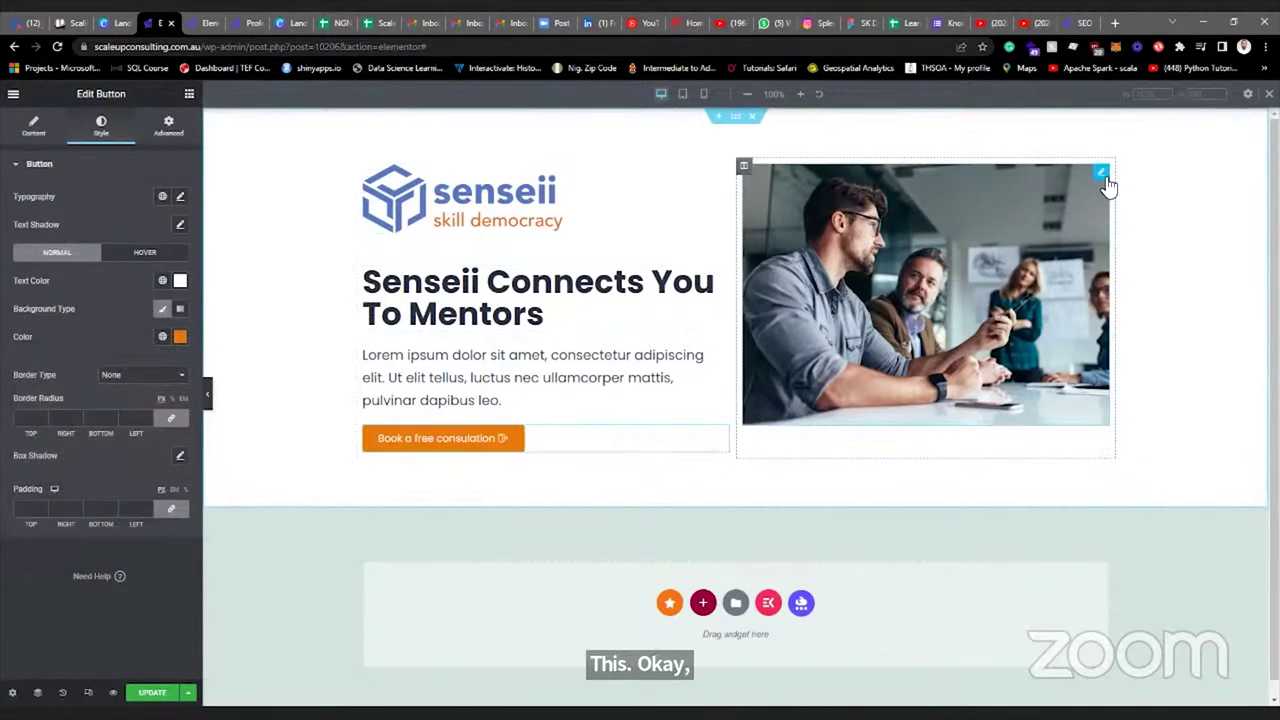
Unlink the margin values of the column holding the photo and set its top margin to 18 px.
left_click(1100, 172)
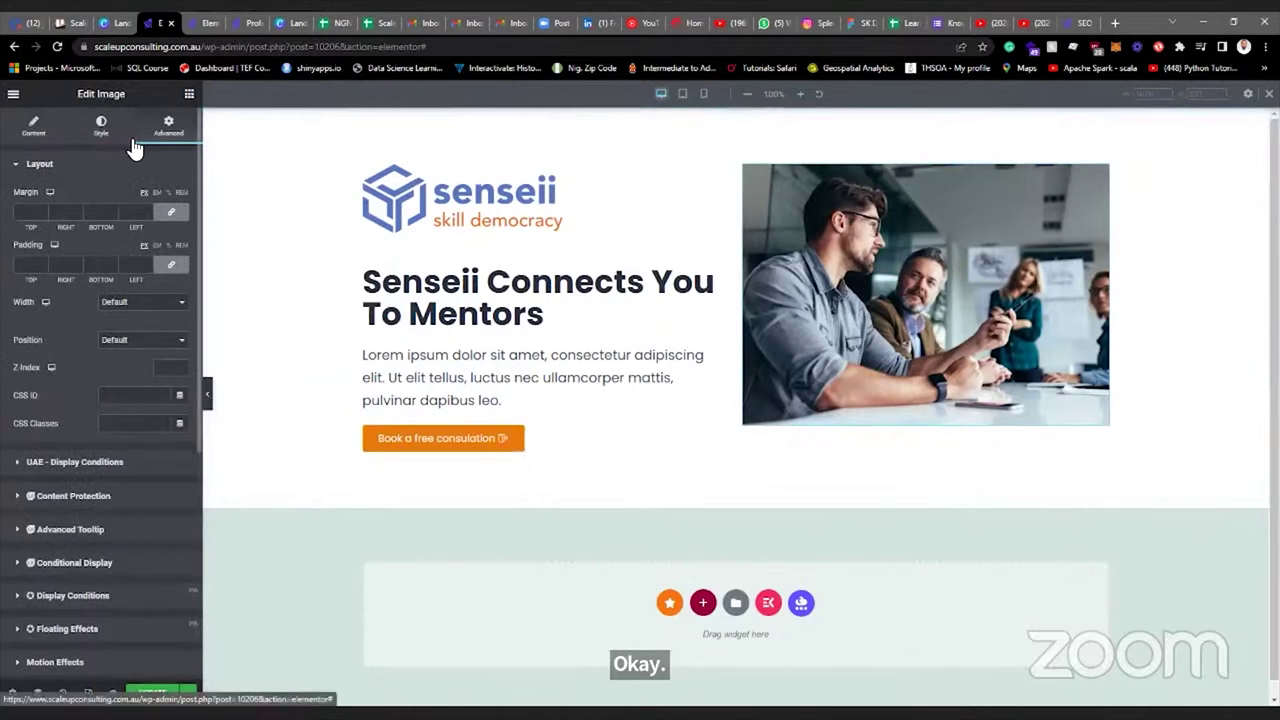
left_click(38, 130)
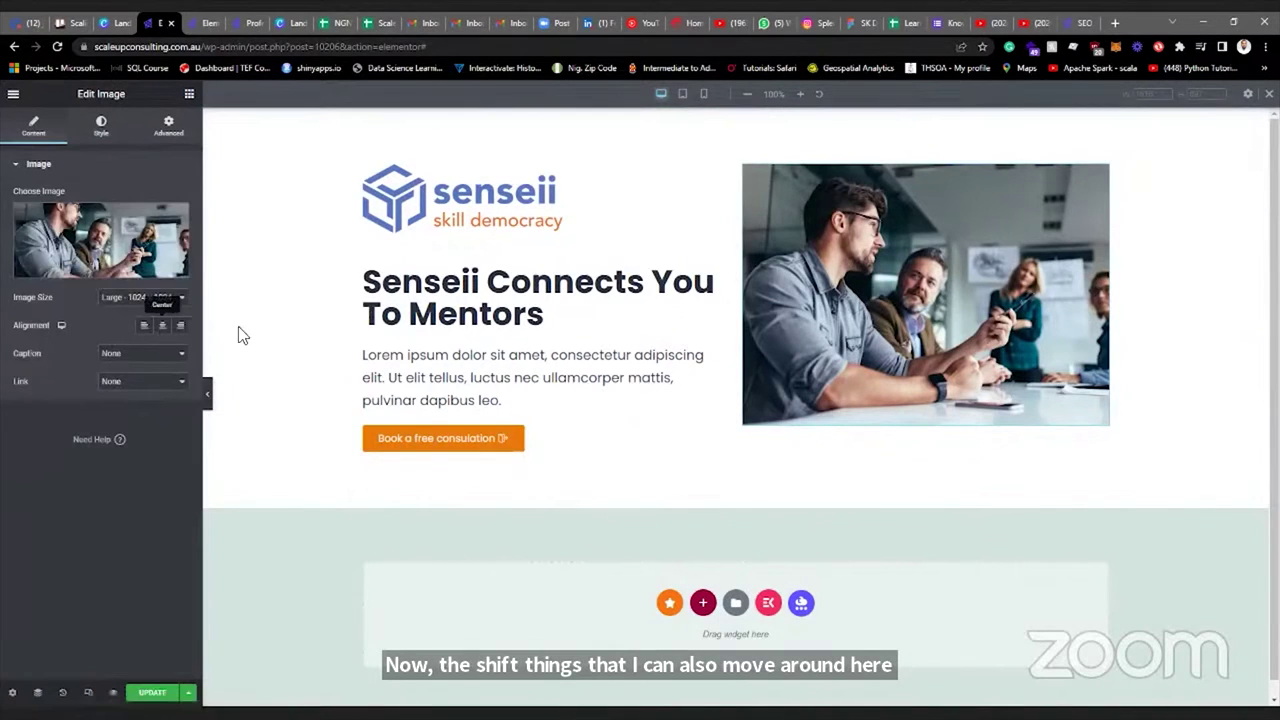
left_click(744, 168)
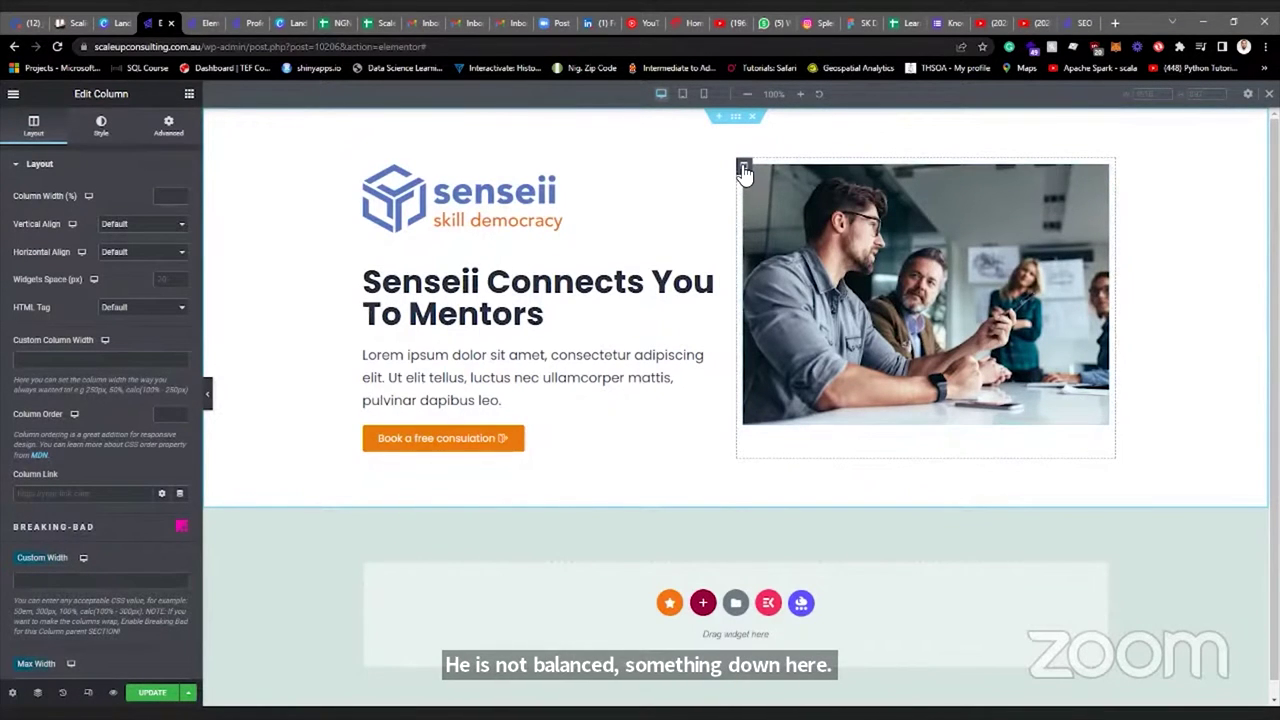
left_click(169, 133)
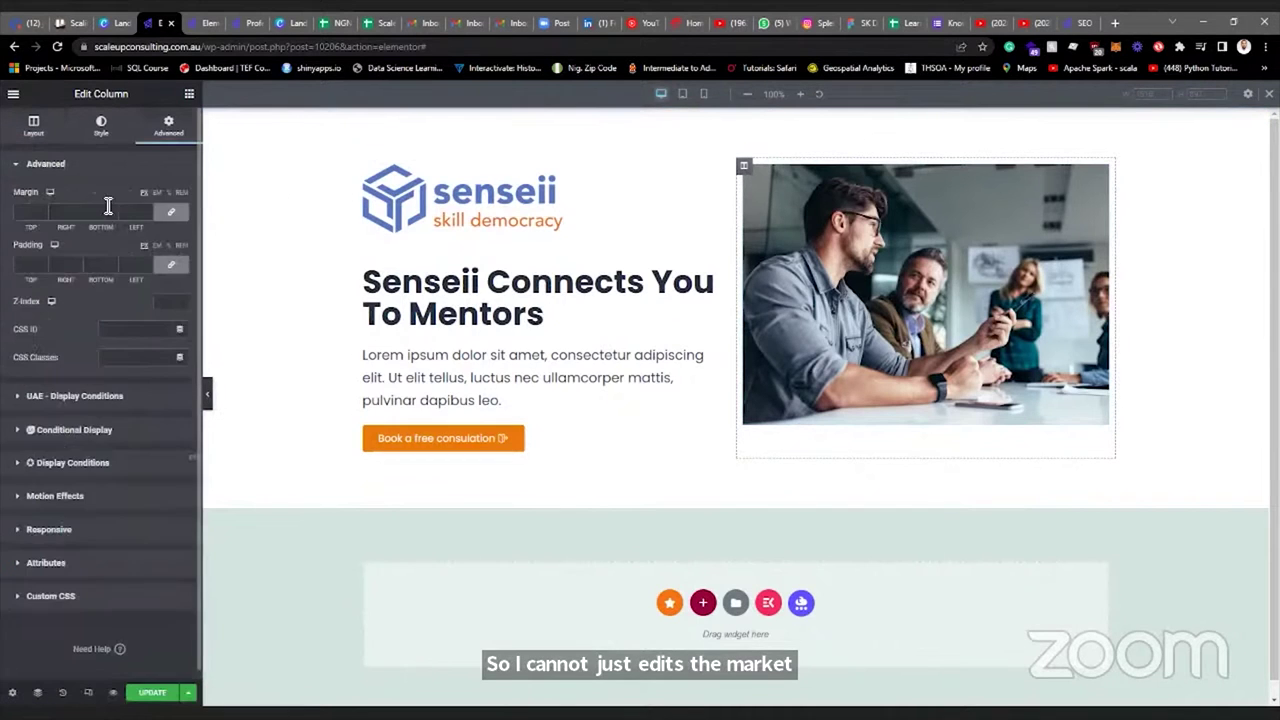
left_click(172, 214)
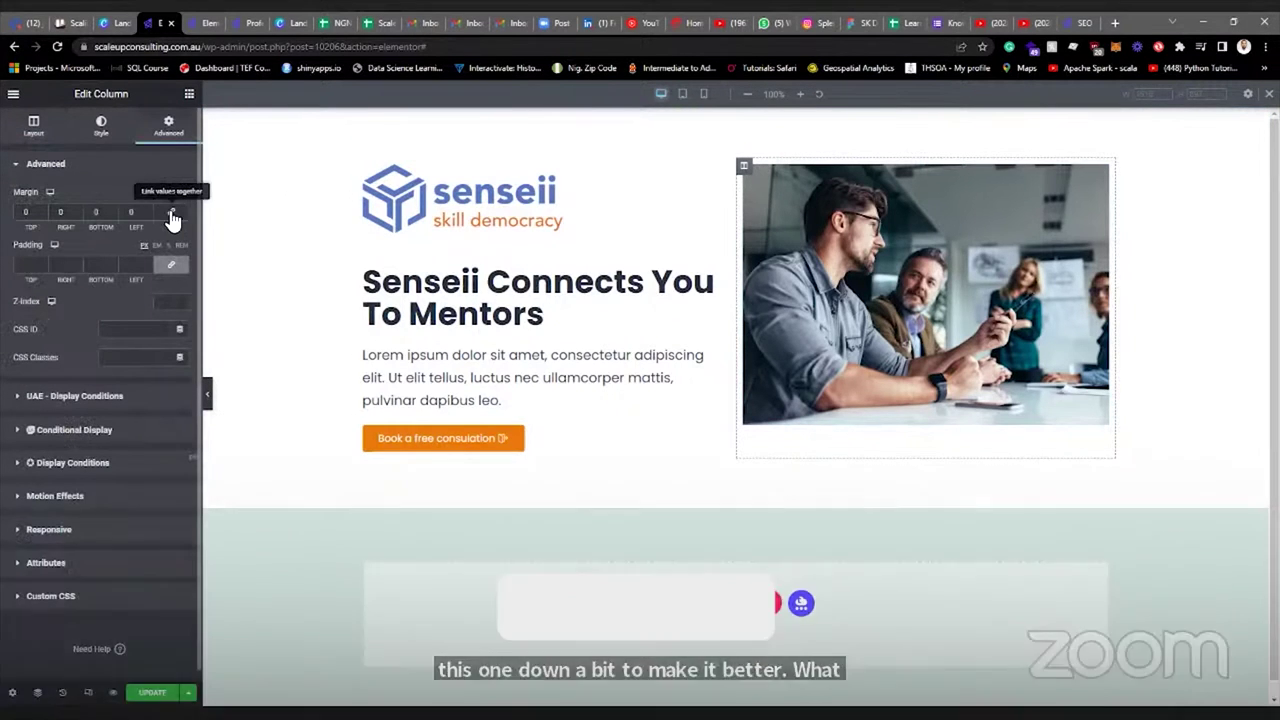
left_click(43, 210)
left_click(45, 211)
left_click(45, 211)
left_click(45, 211)
left_click(45, 211)
left_click(45, 211)
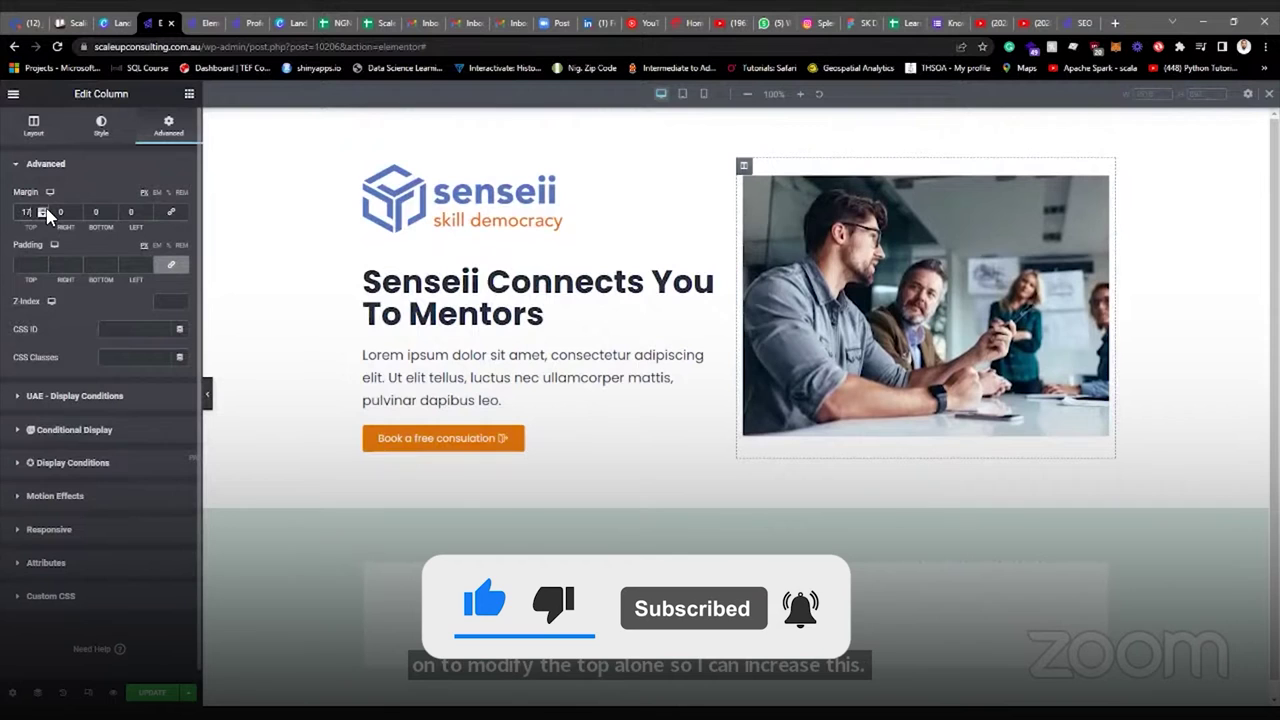
left_click(45, 211)
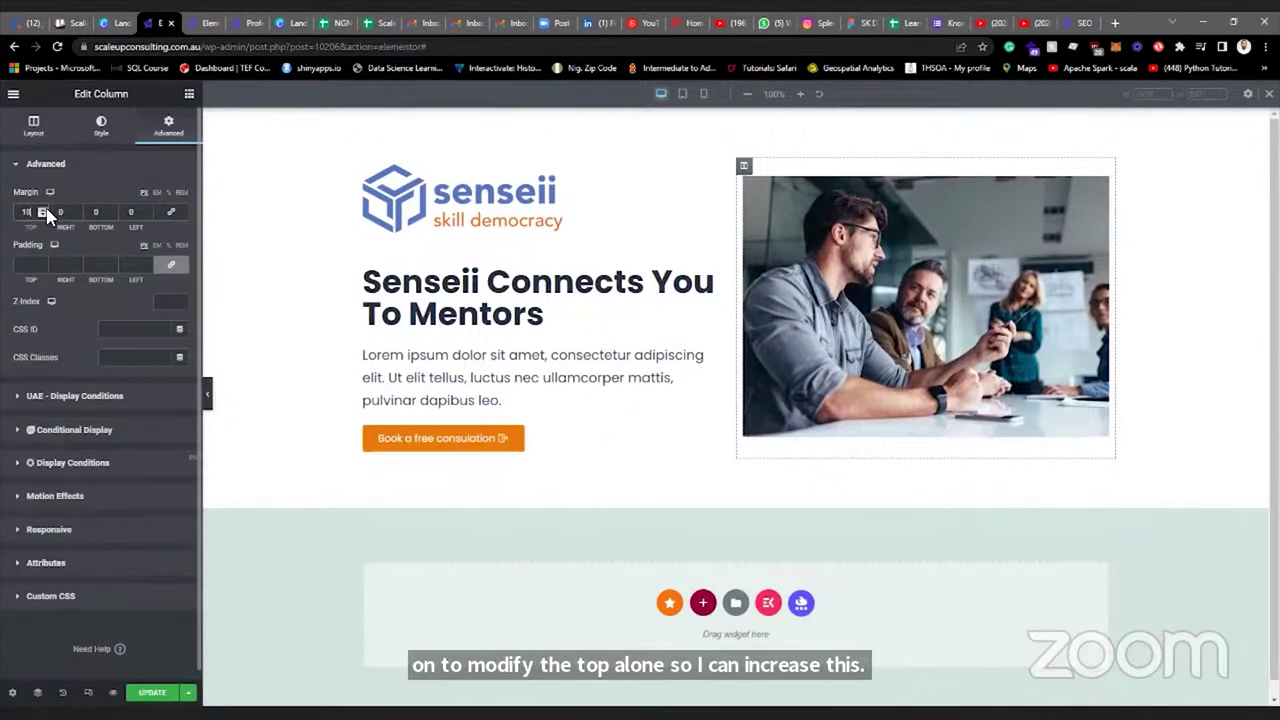
Preview the section at full width and widen the text column by shifting its boundary toward the photo.
left_click(209, 388)
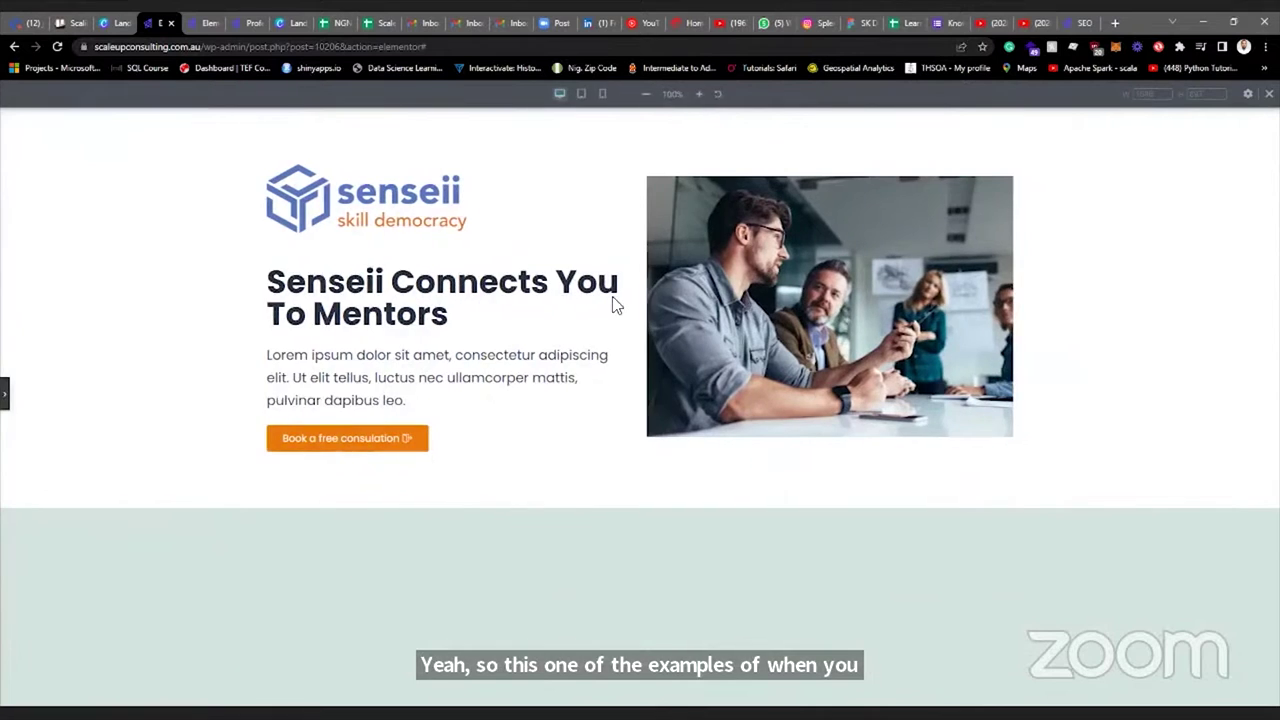
left_click(5, 395)
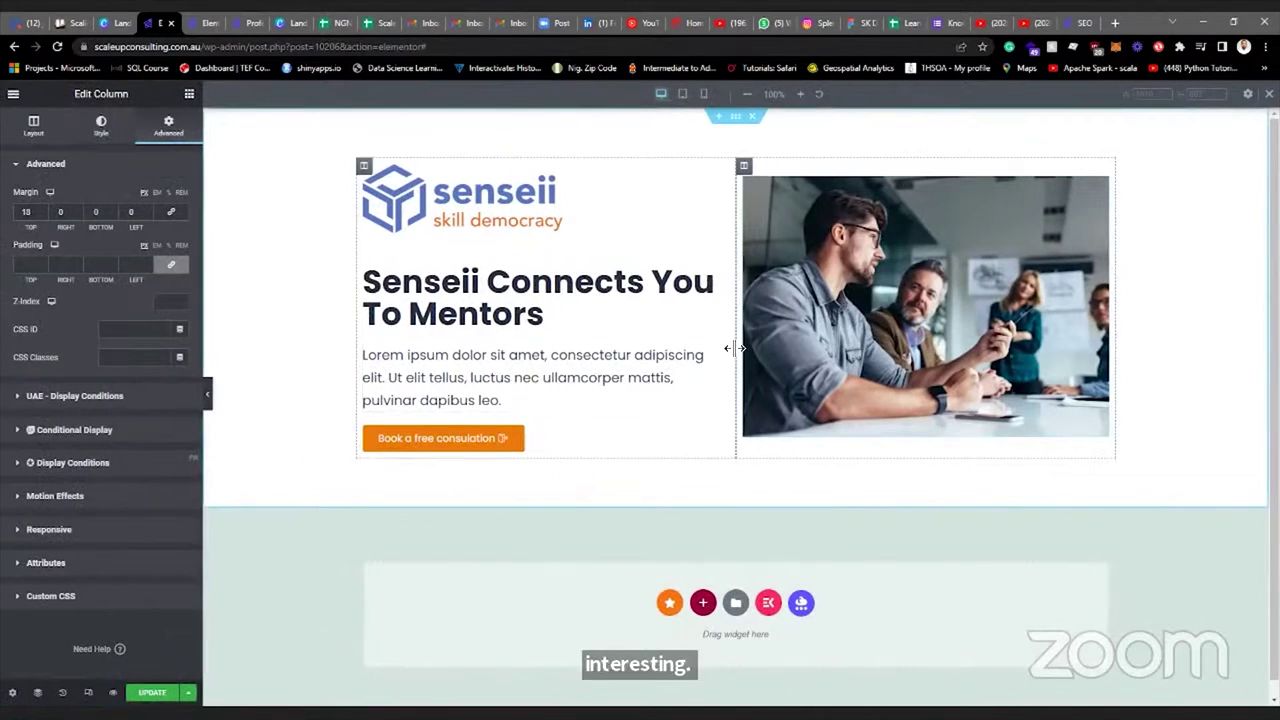
left_click_drag(737, 350, 784, 379)
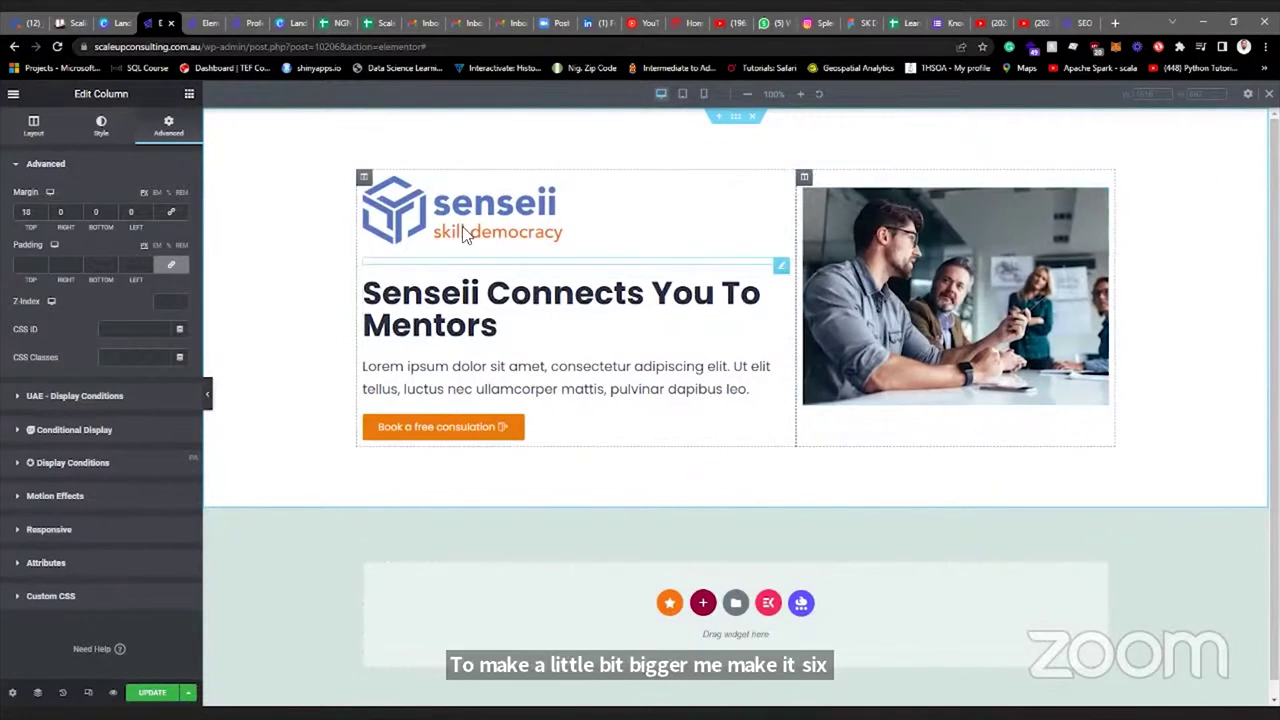
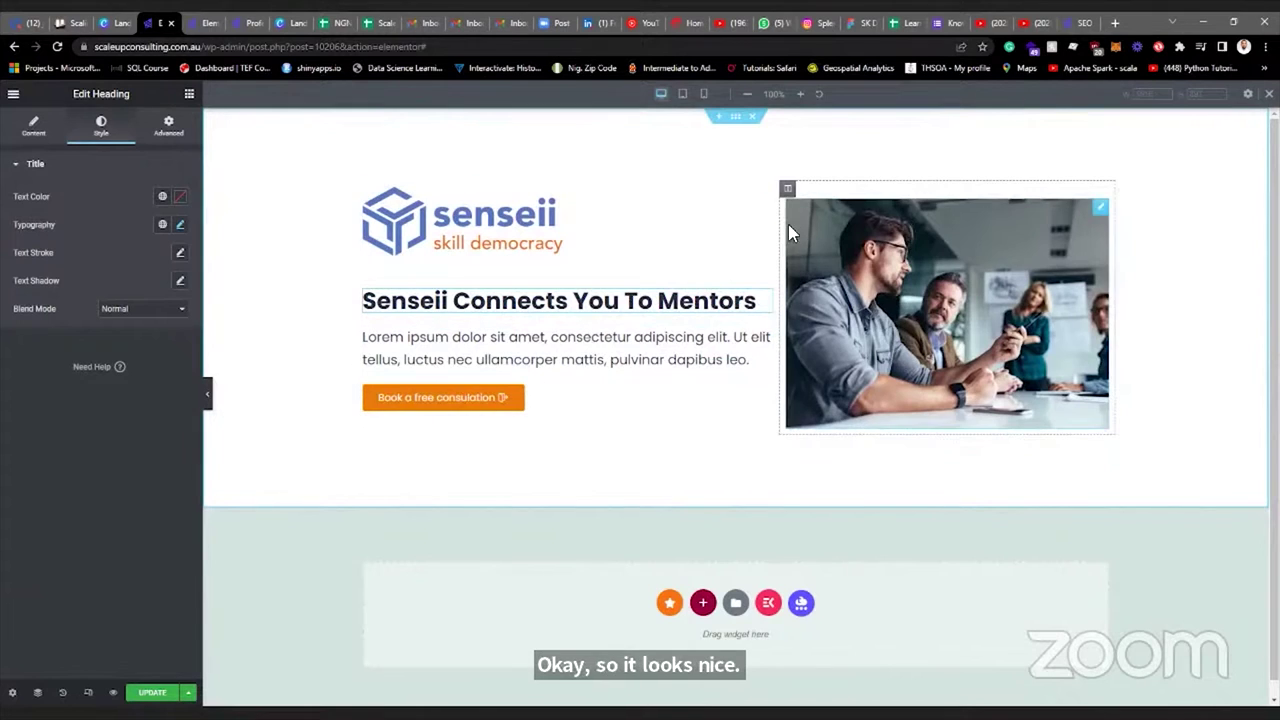
Set the photo column's top margin to 7 px and preview the section at full width.
left_click(788, 190)
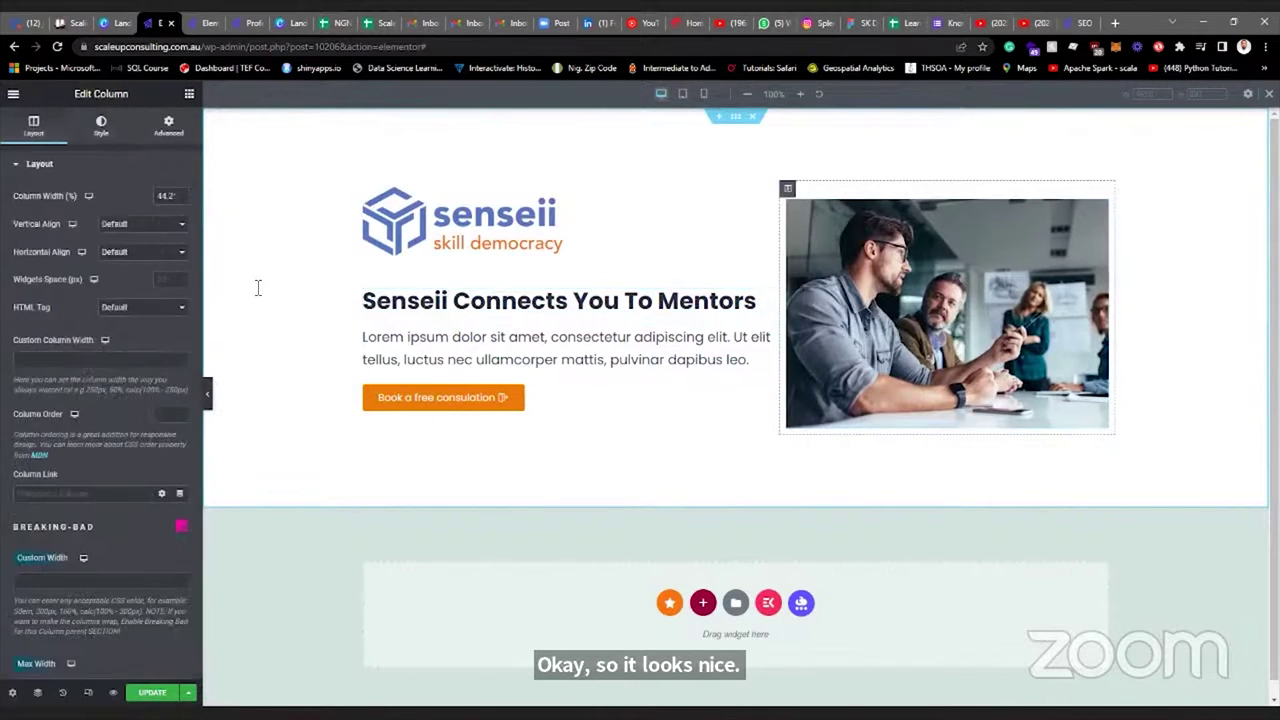
left_click(155, 135)
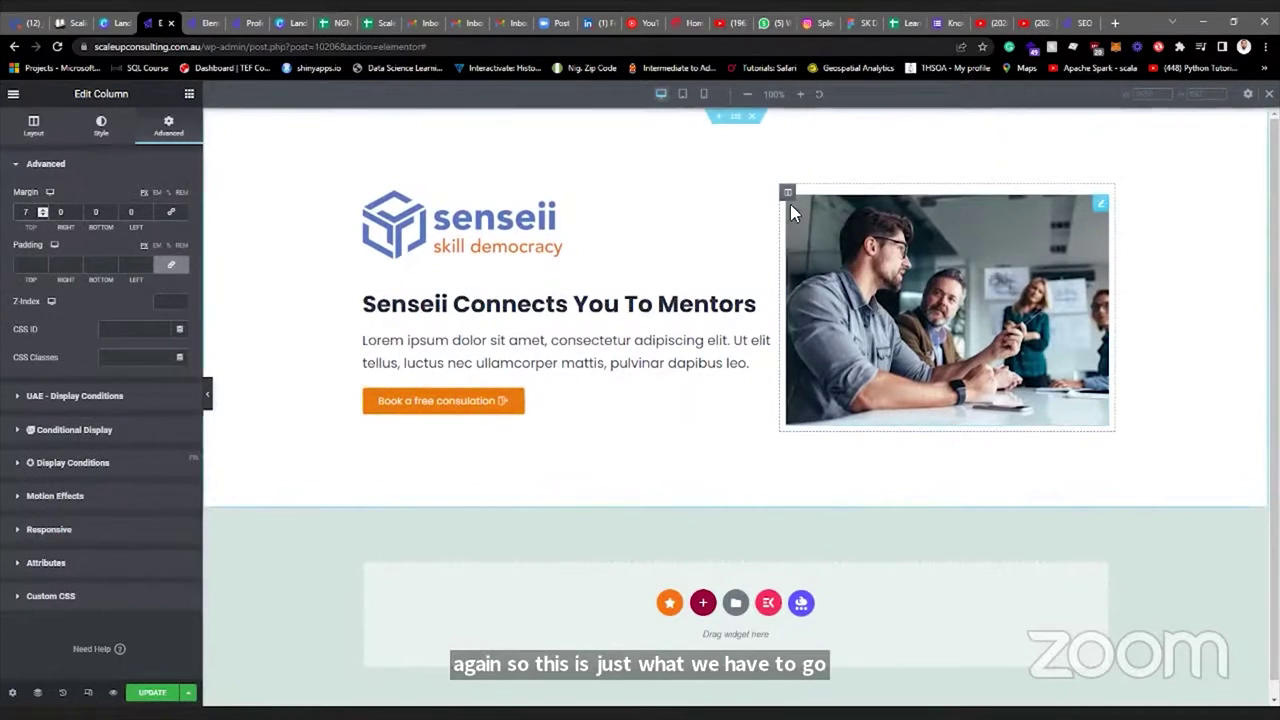
left_click(207, 395)
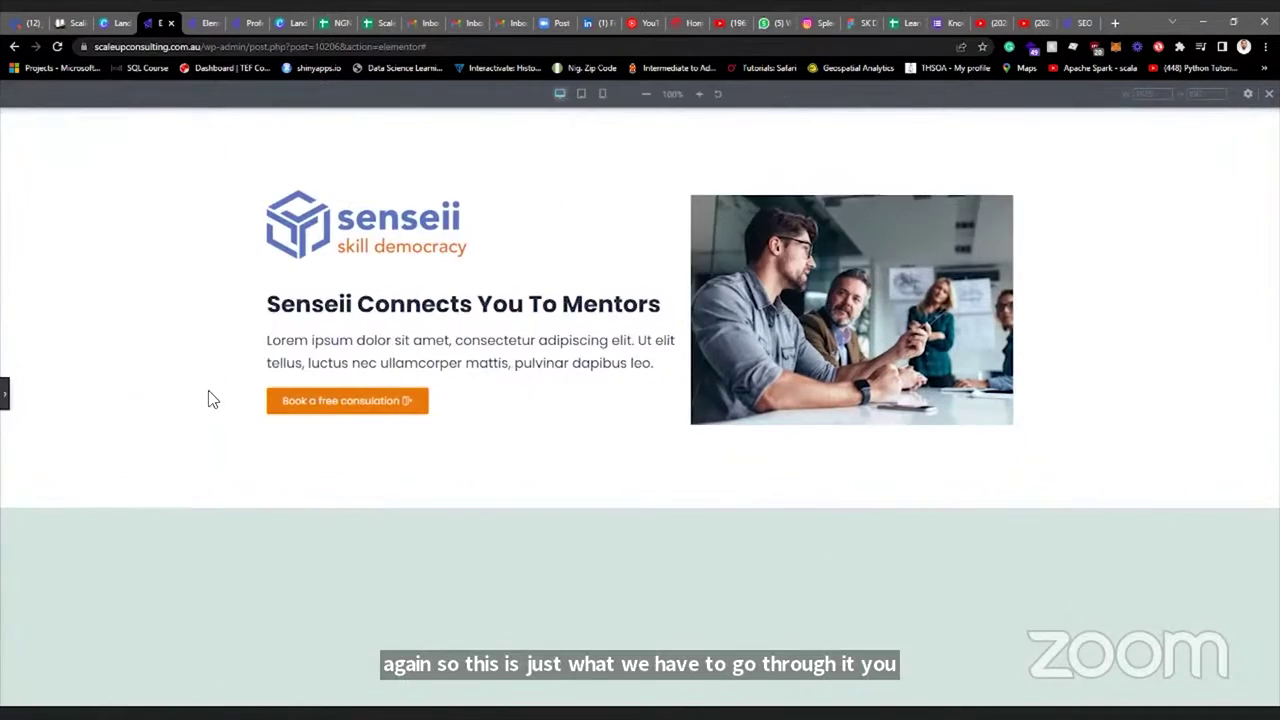
left_click(5, 395)
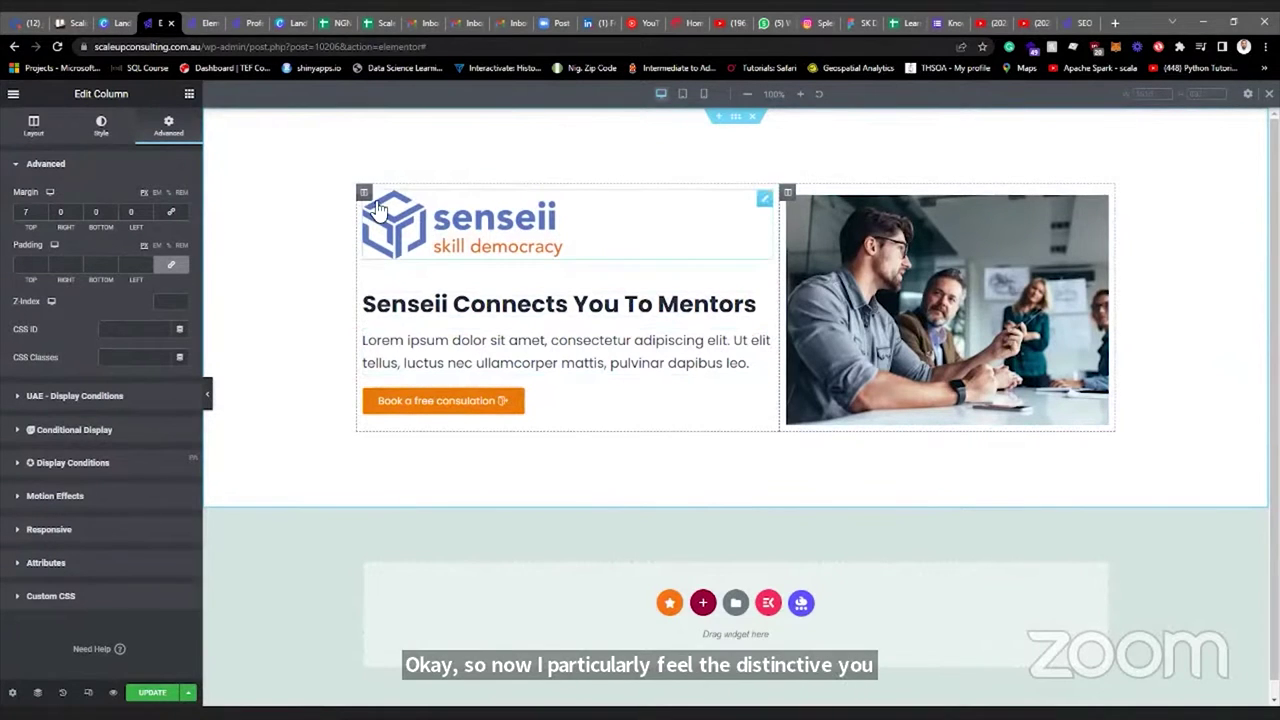
Unlink the text column's margin values and set its right margin to 23 px.
left_click(364, 192)
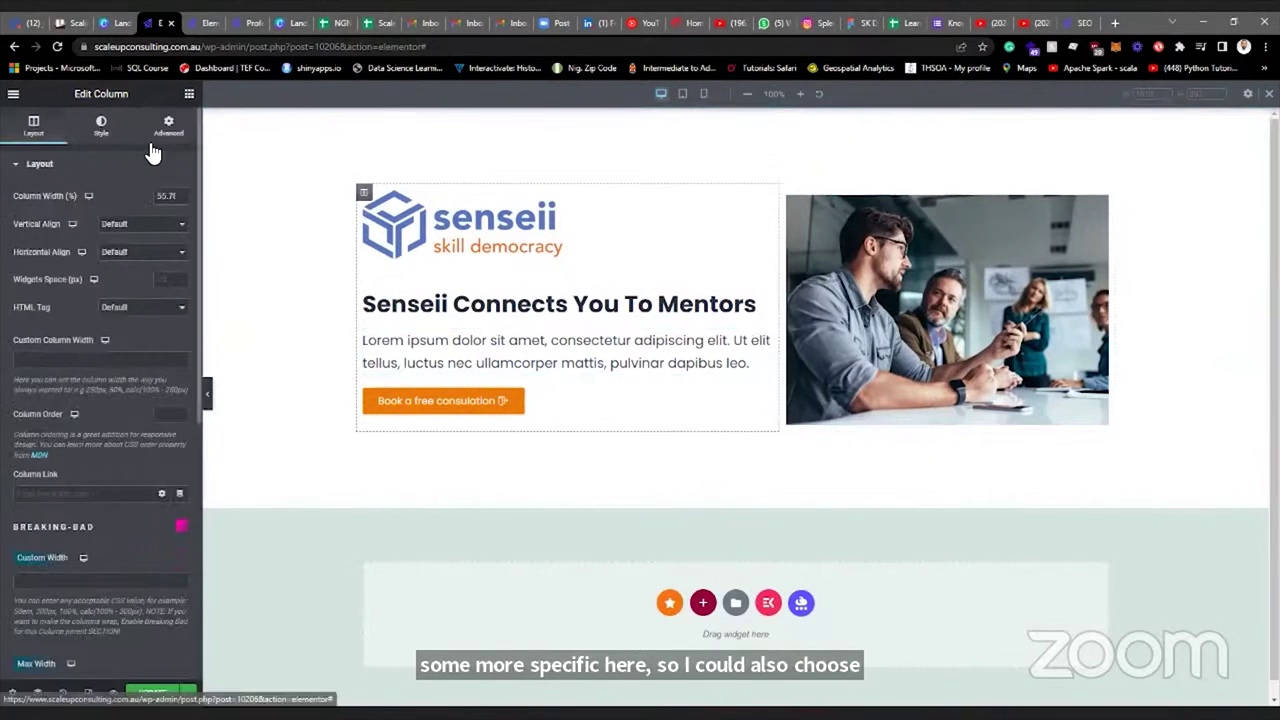
left_click(167, 127)
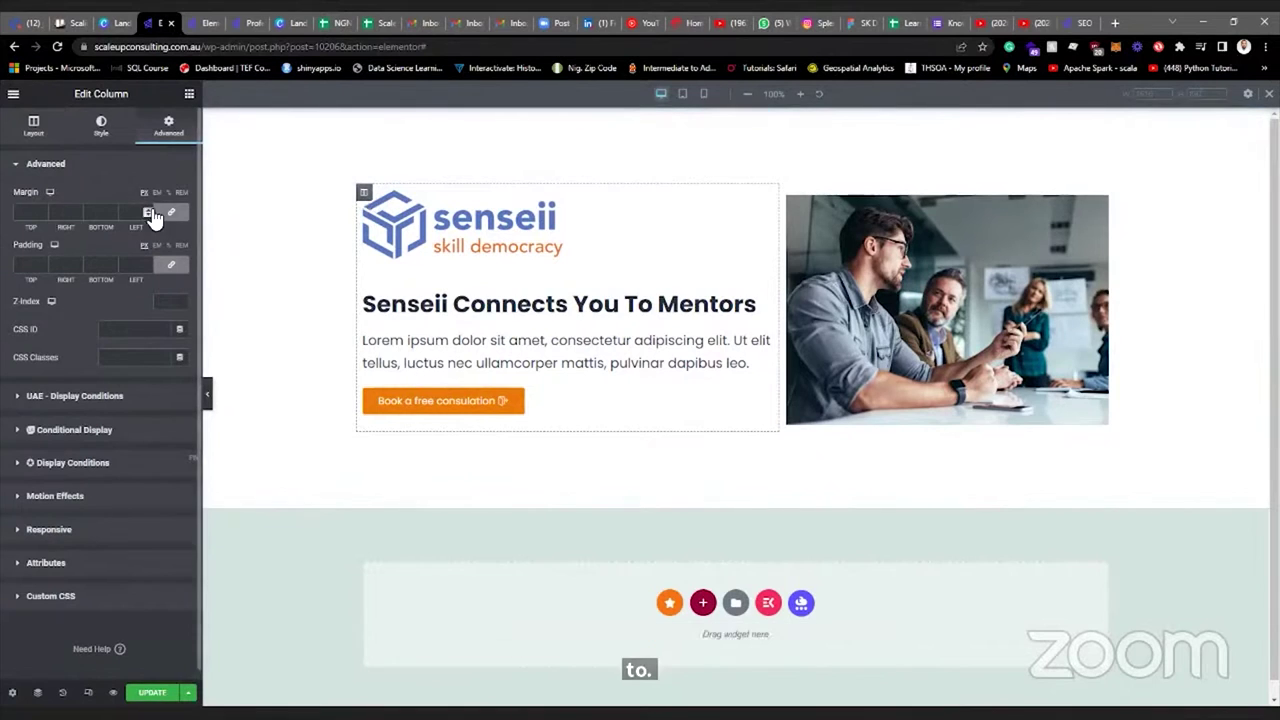
left_click(148, 212)
scroll(78, 214, "up", 8)
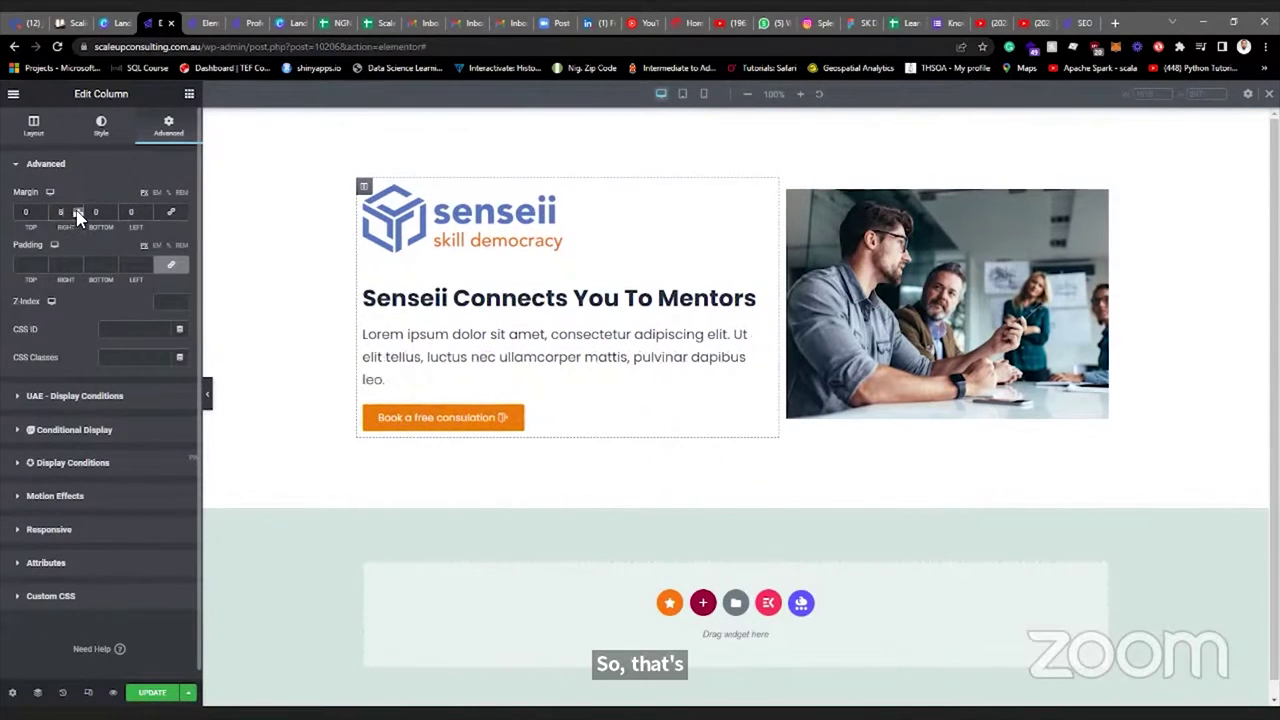
scroll(78, 214, "up", 3)
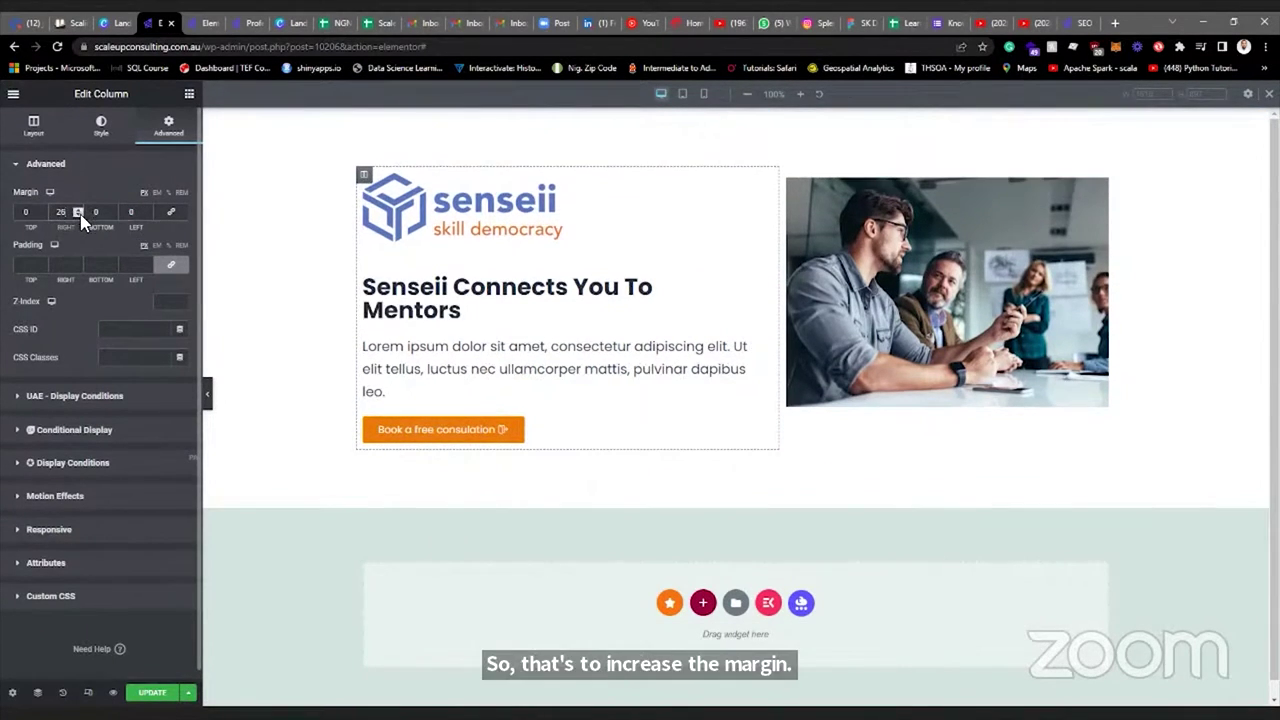
scroll(78, 214, "down", 3)
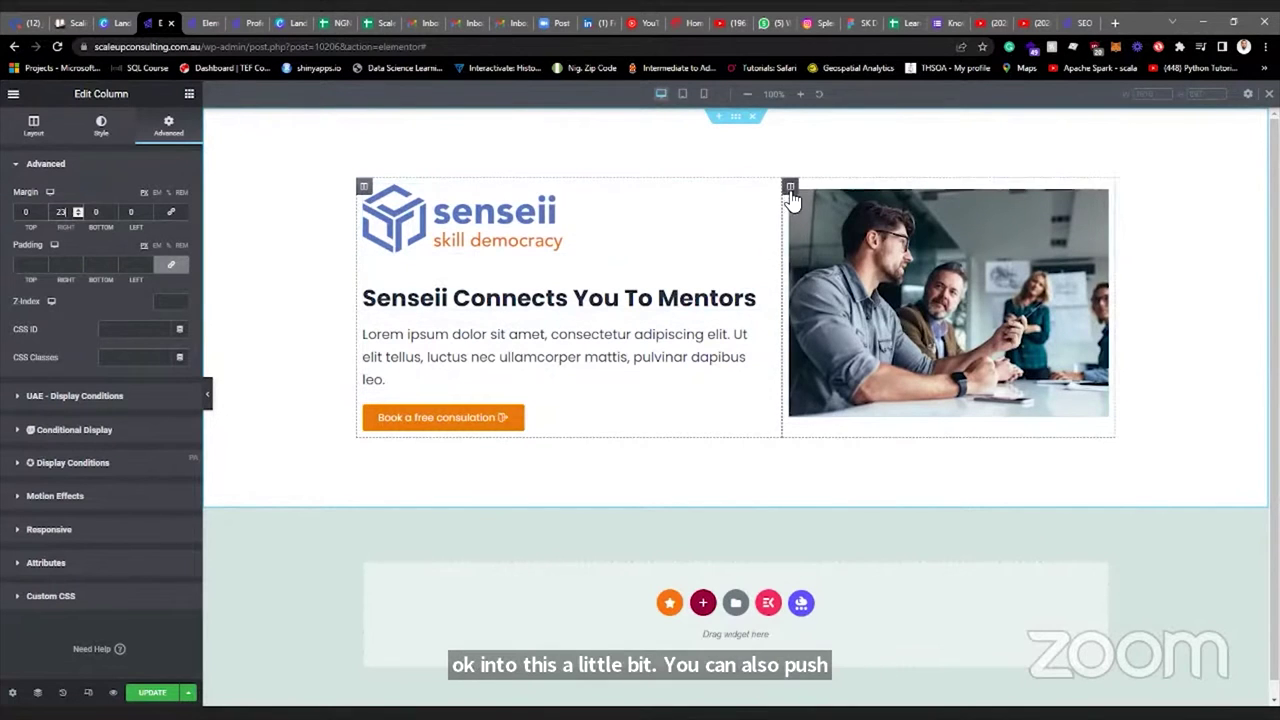
Set the photo column's left margin to 12 px and top margin to 21 px, and preview the section at full width.
left_click(790, 192)
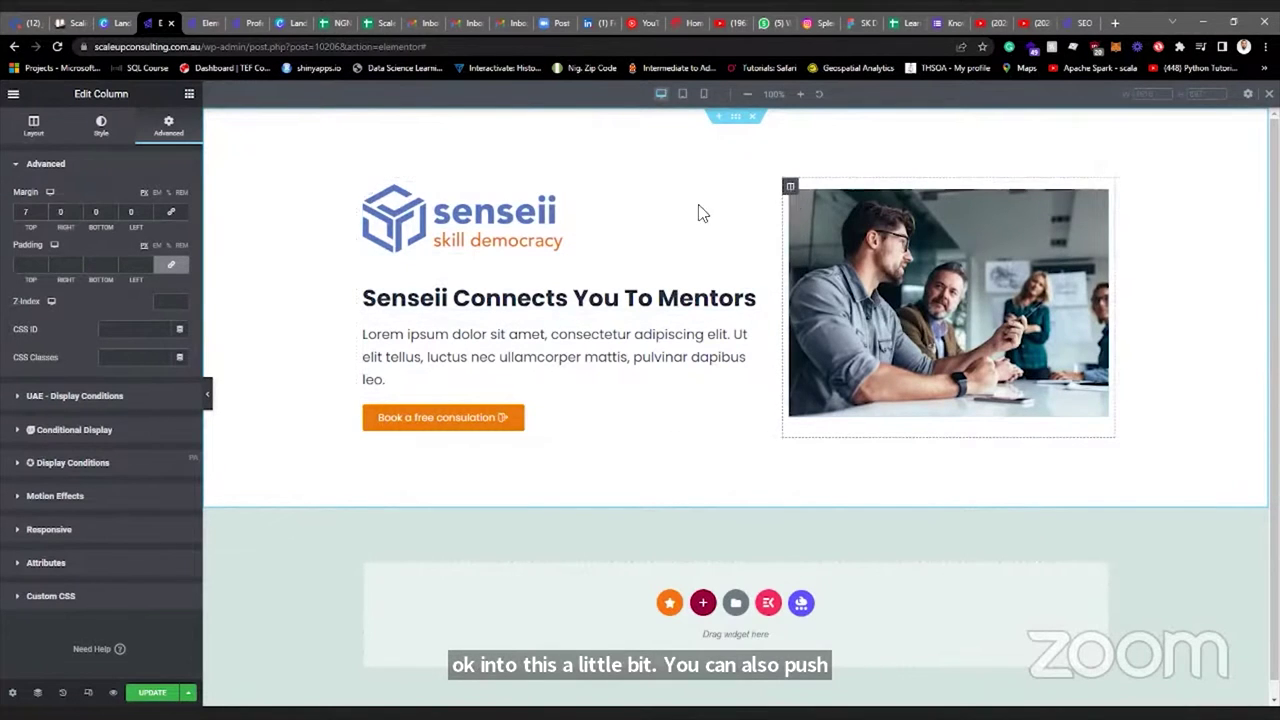
left_click(147, 212)
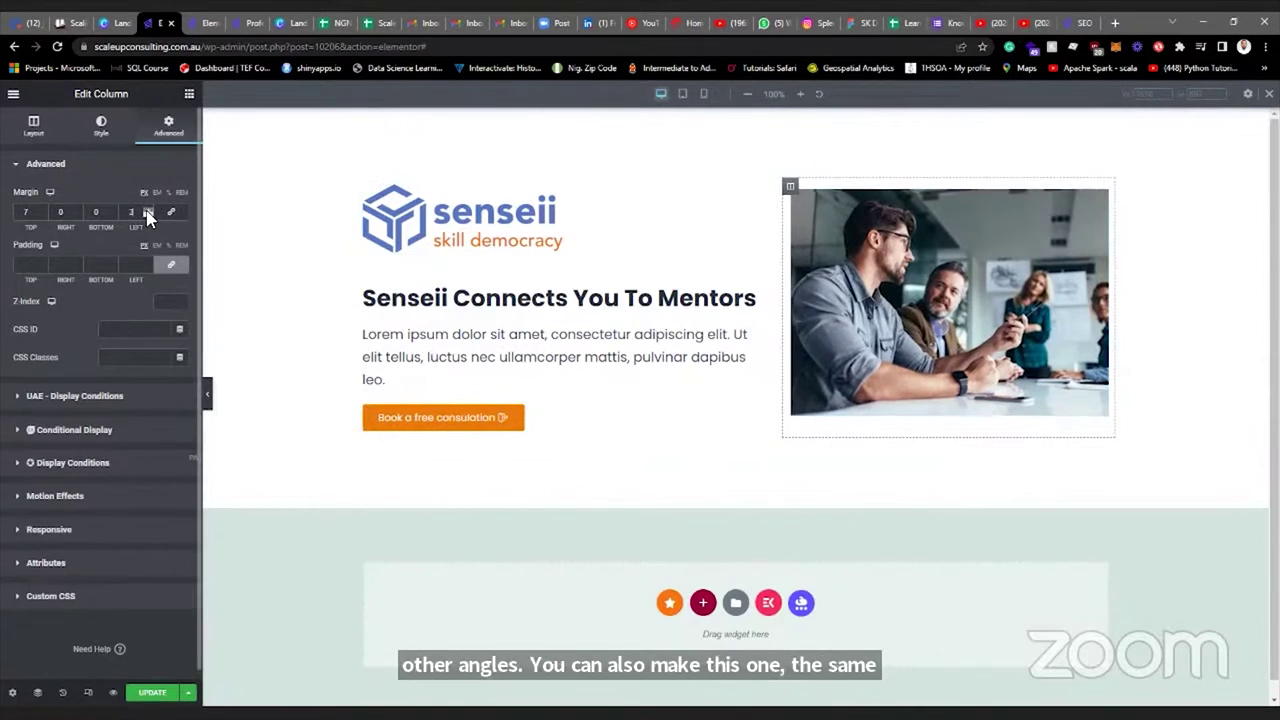
left_click(44, 211)
left_click(44, 211)
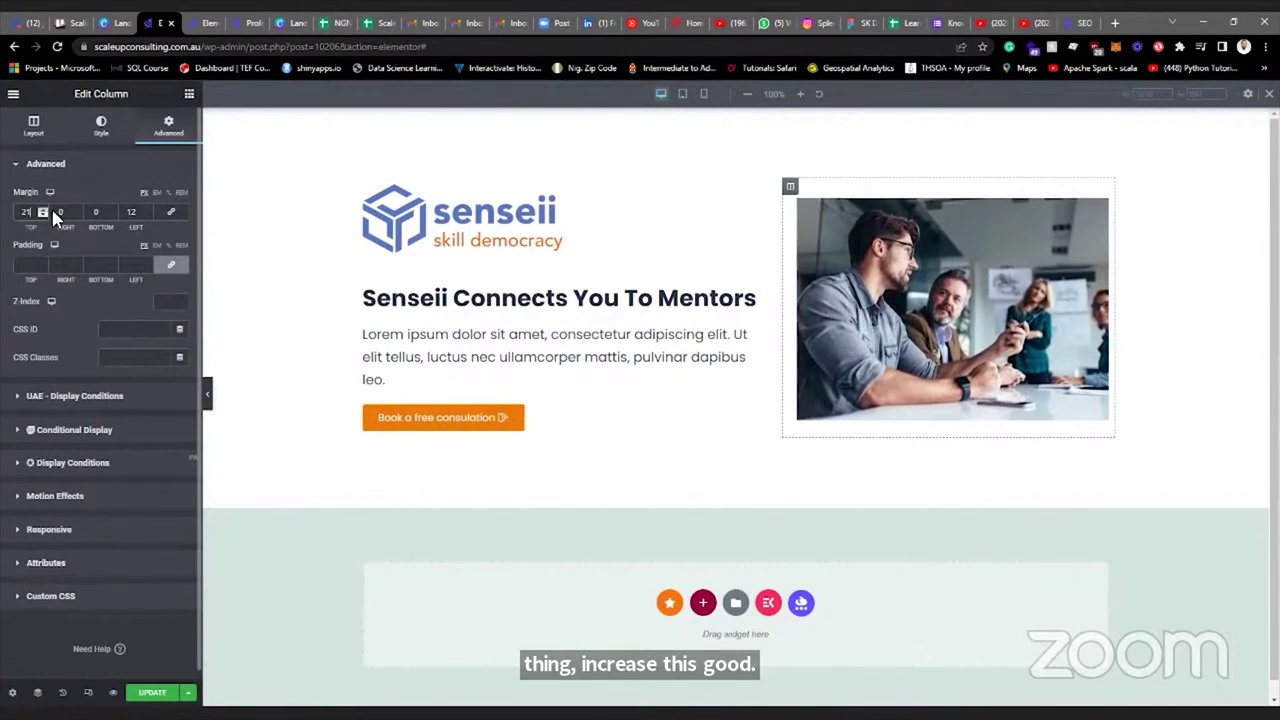
left_click(208, 400)
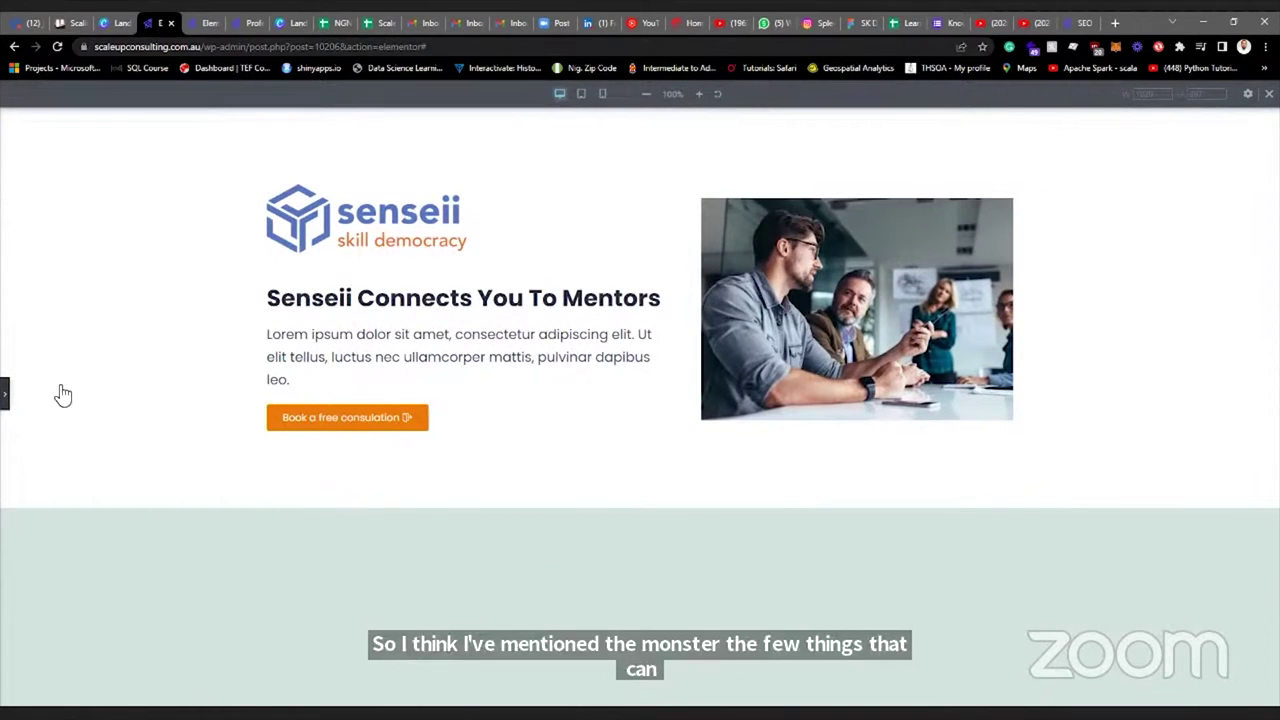
left_click(5, 392)
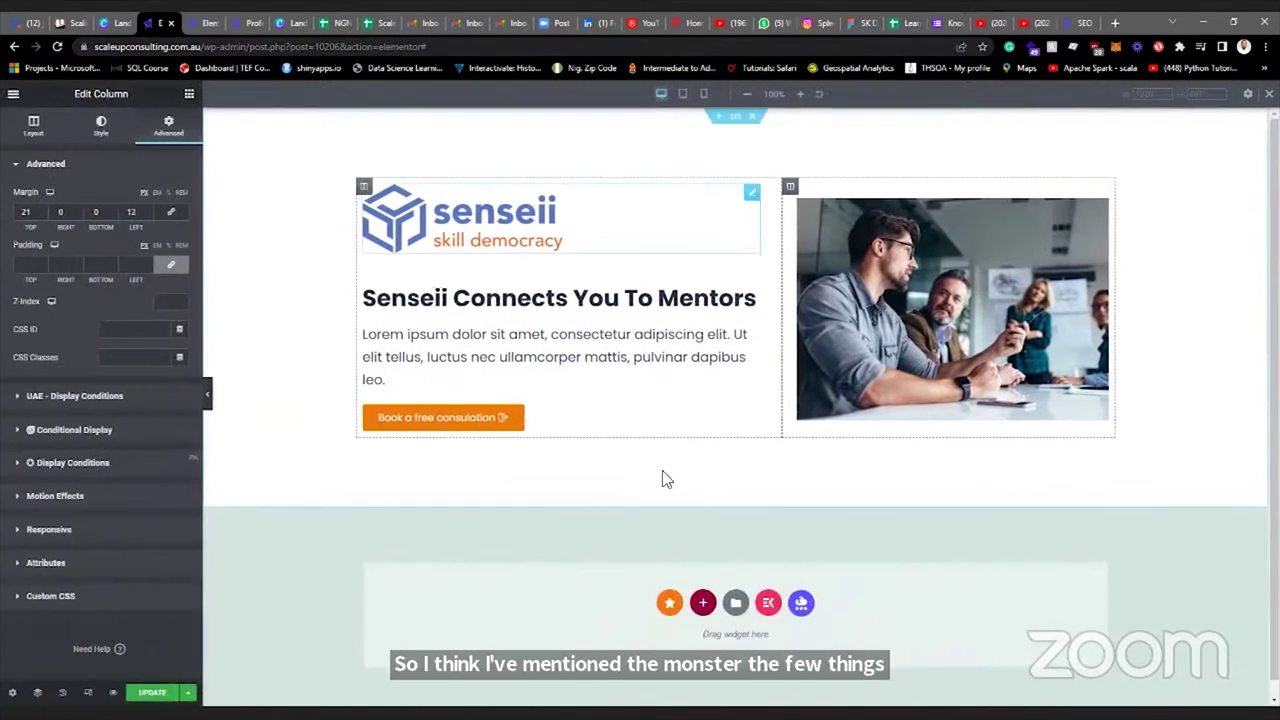
Check the hero section's layout in the mobile and tablet views and return to the desktop view.
left_click(705, 95)
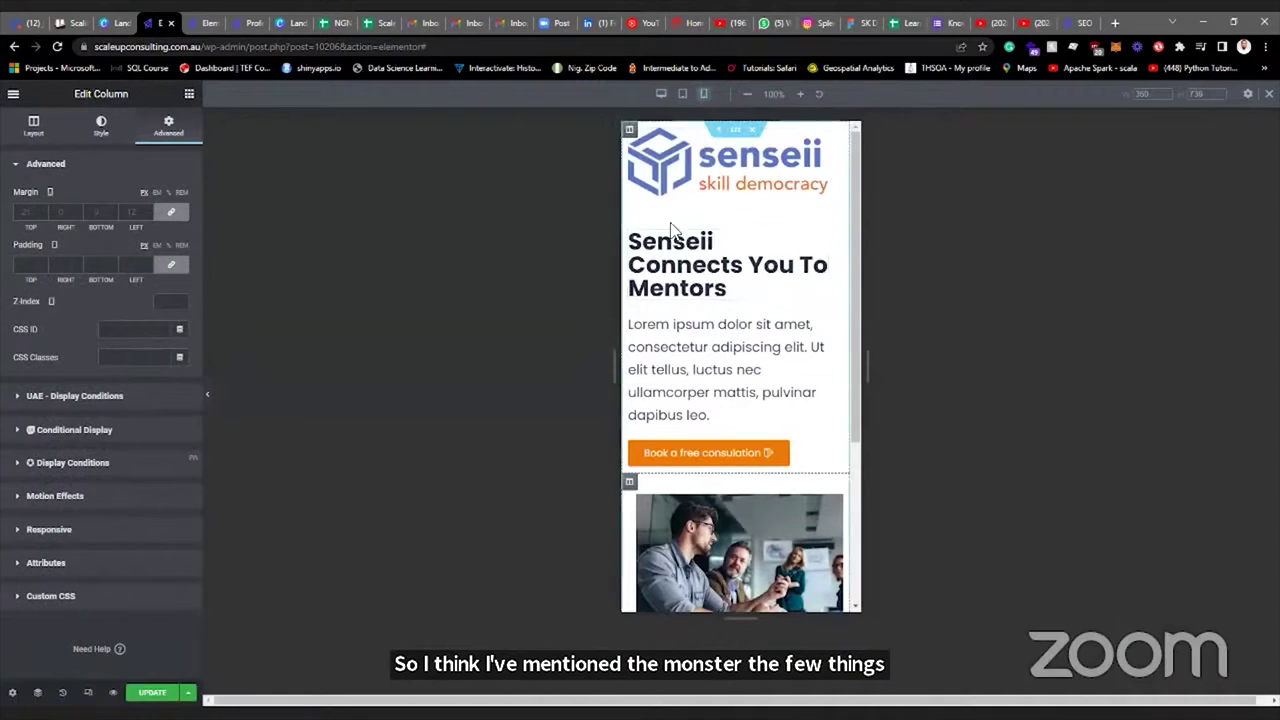
scroll(785, 229, "down", 2)
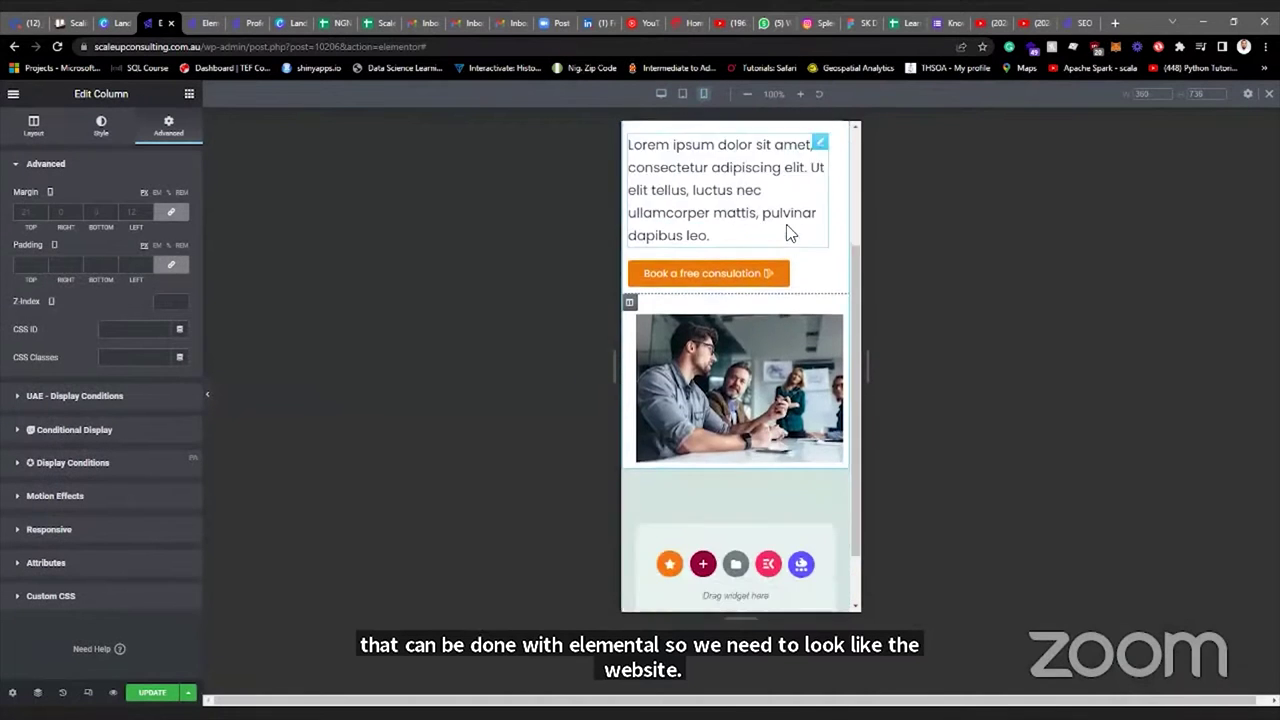
scroll(785, 229, "up", 2)
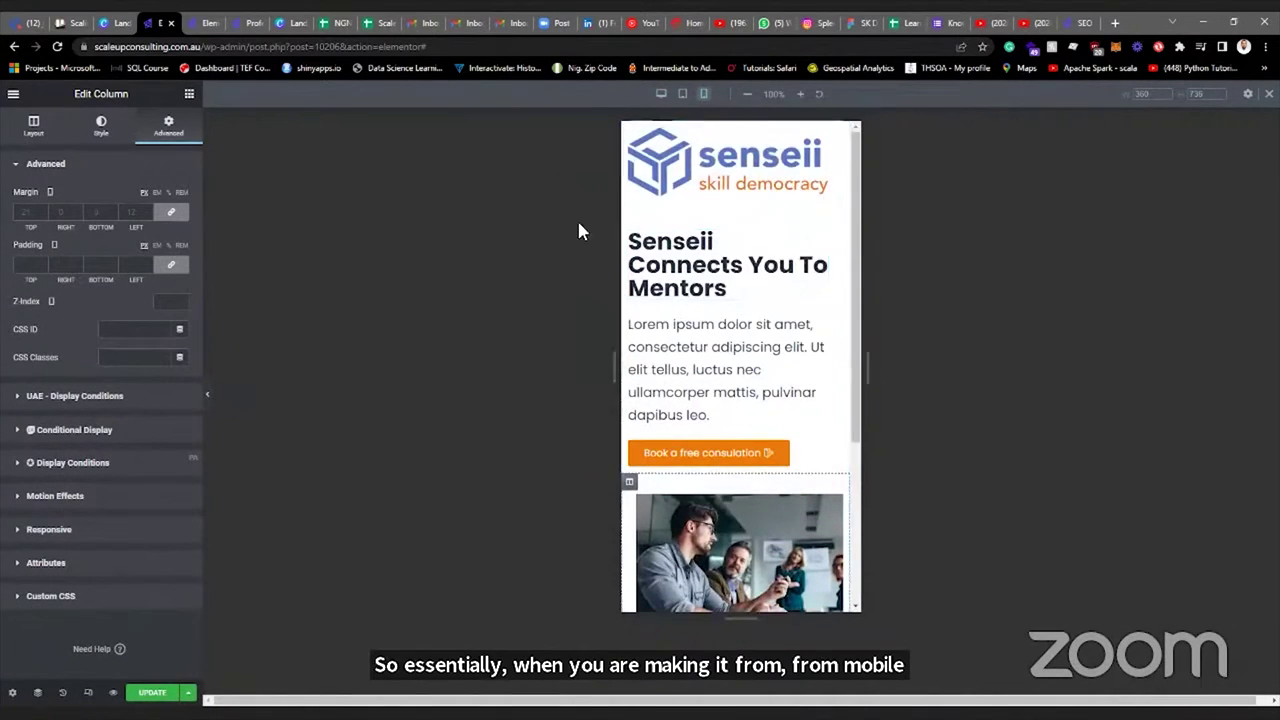
left_click(683, 94)
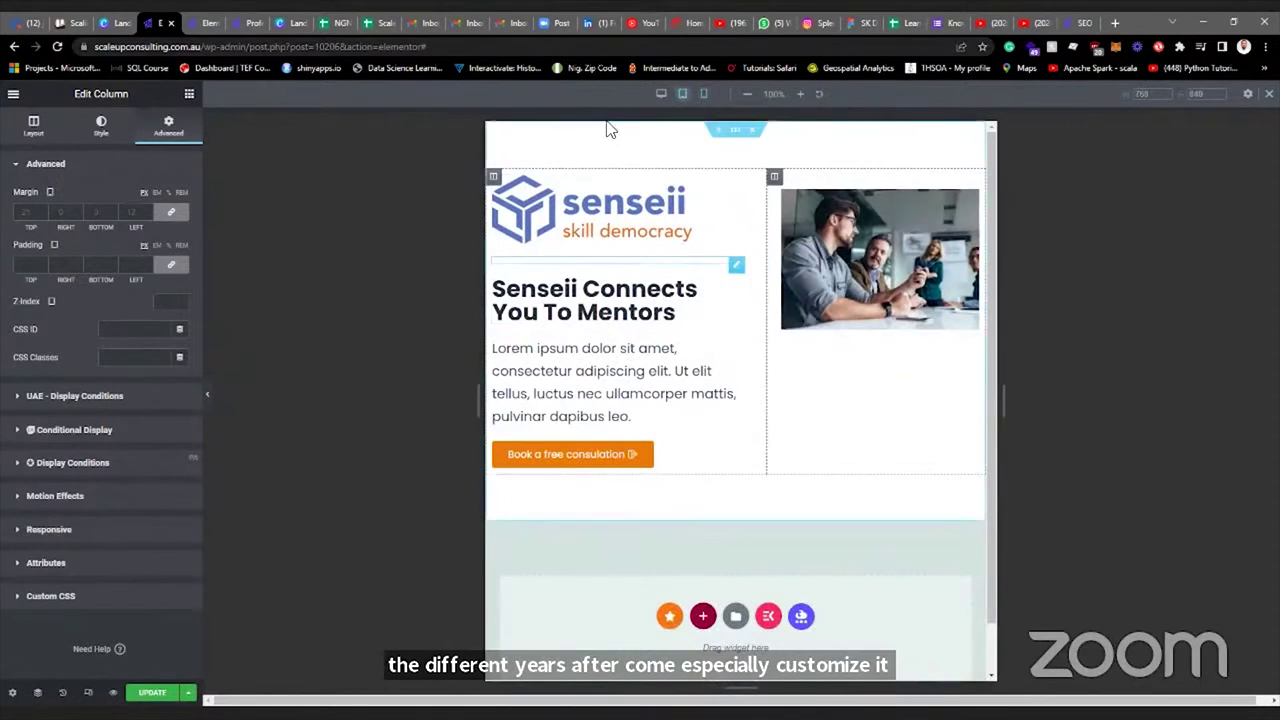
left_click(661, 94)
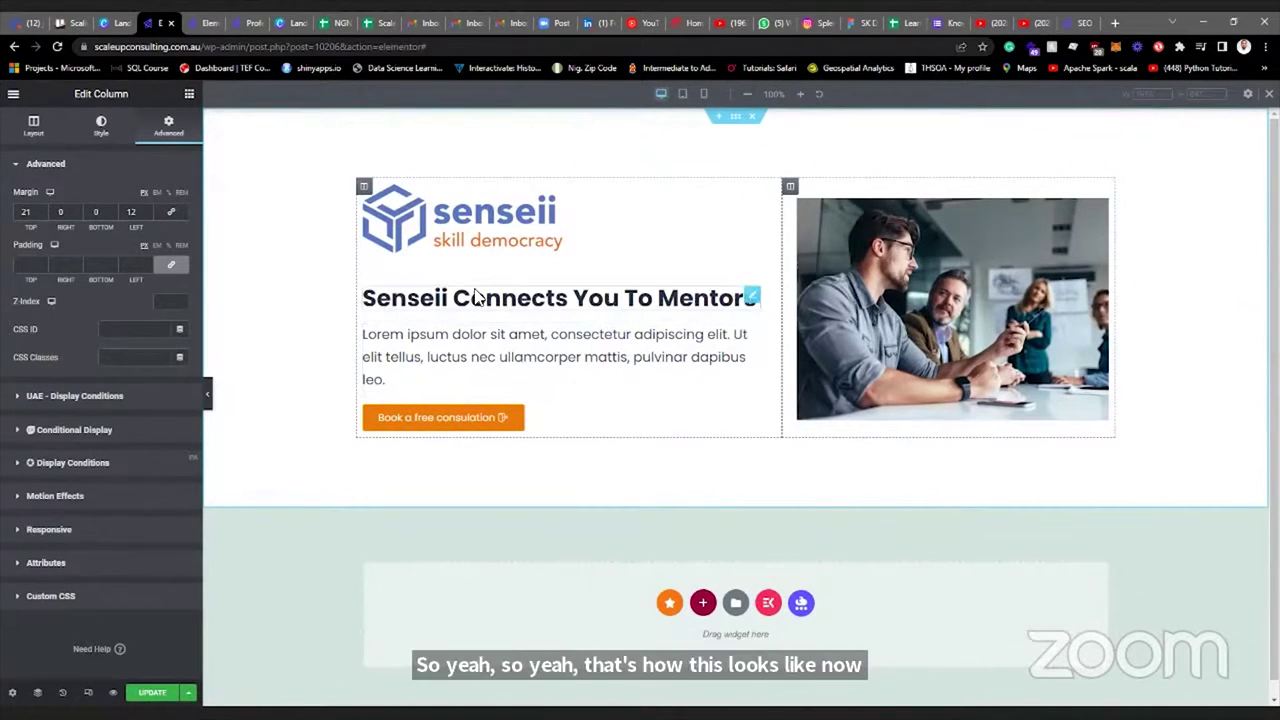
Examine the hero and client logo sections of the Scaleup Consulting page for comparison, and return to the Senseii page.
left_click(236, 24)
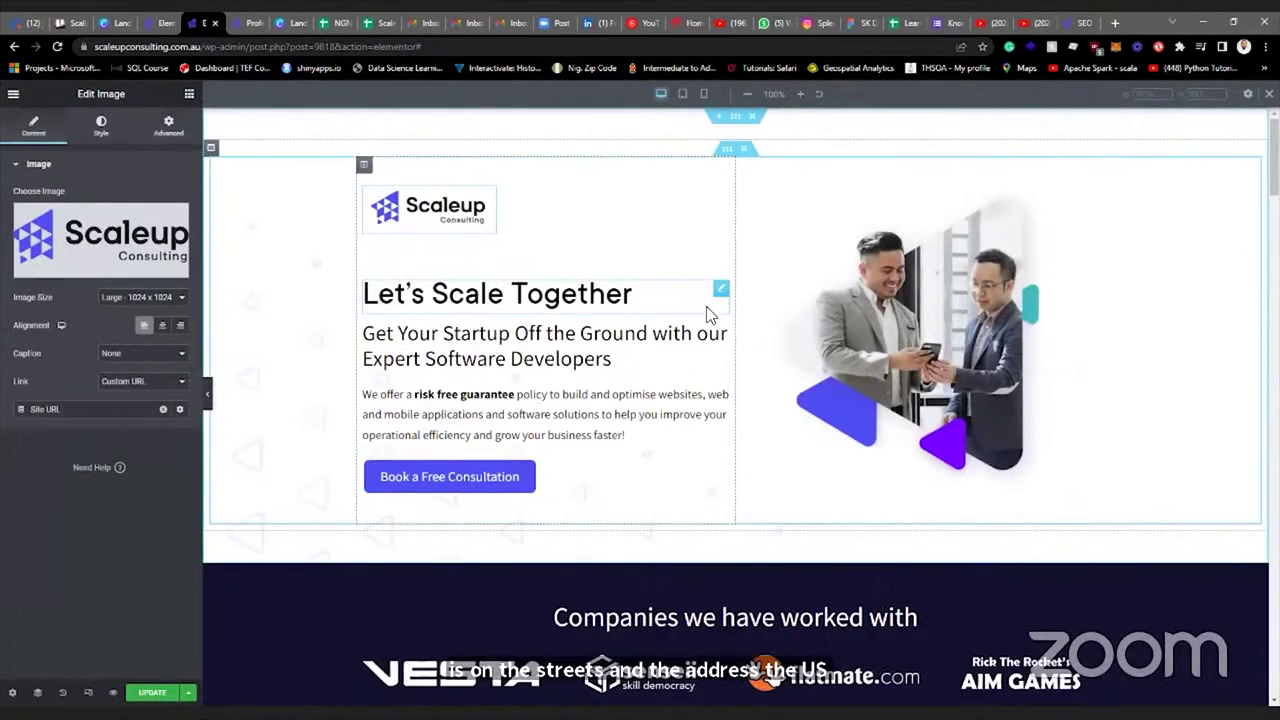
scroll(711, 271, "down", 6)
scroll(723, 286, "up", 5)
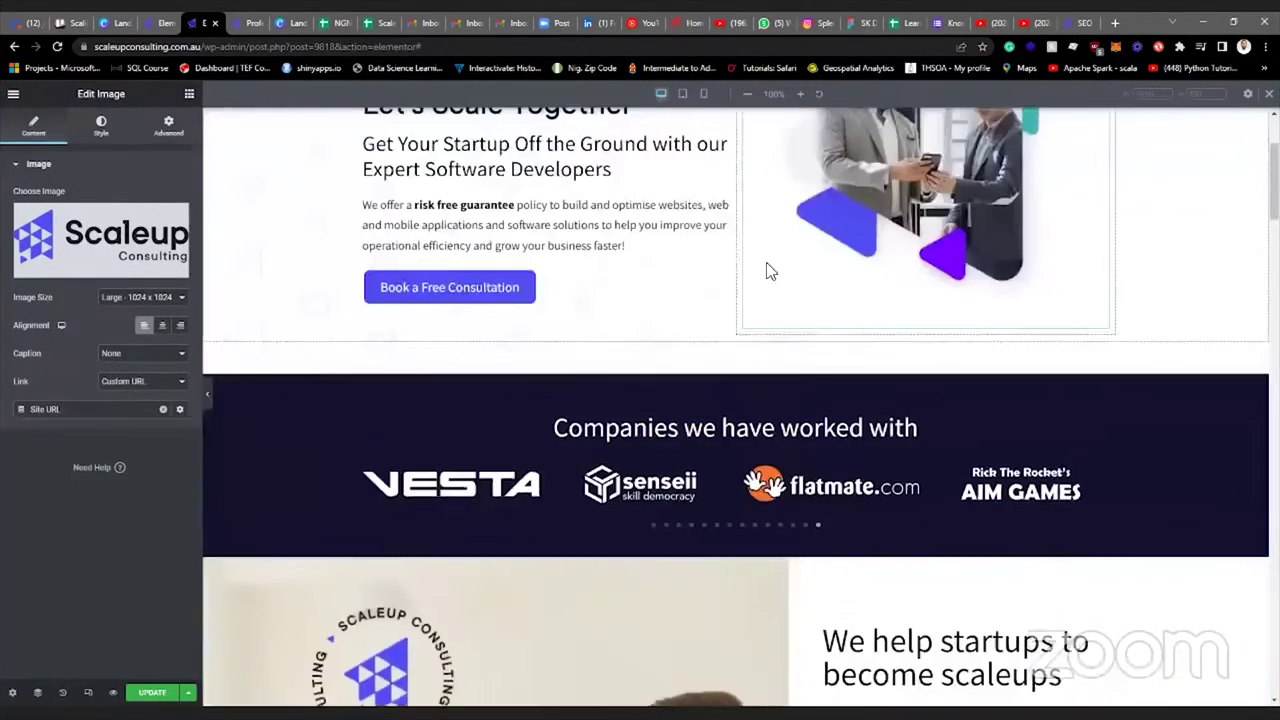
scroll(770, 271, "up", 2)
left_click(163, 24)
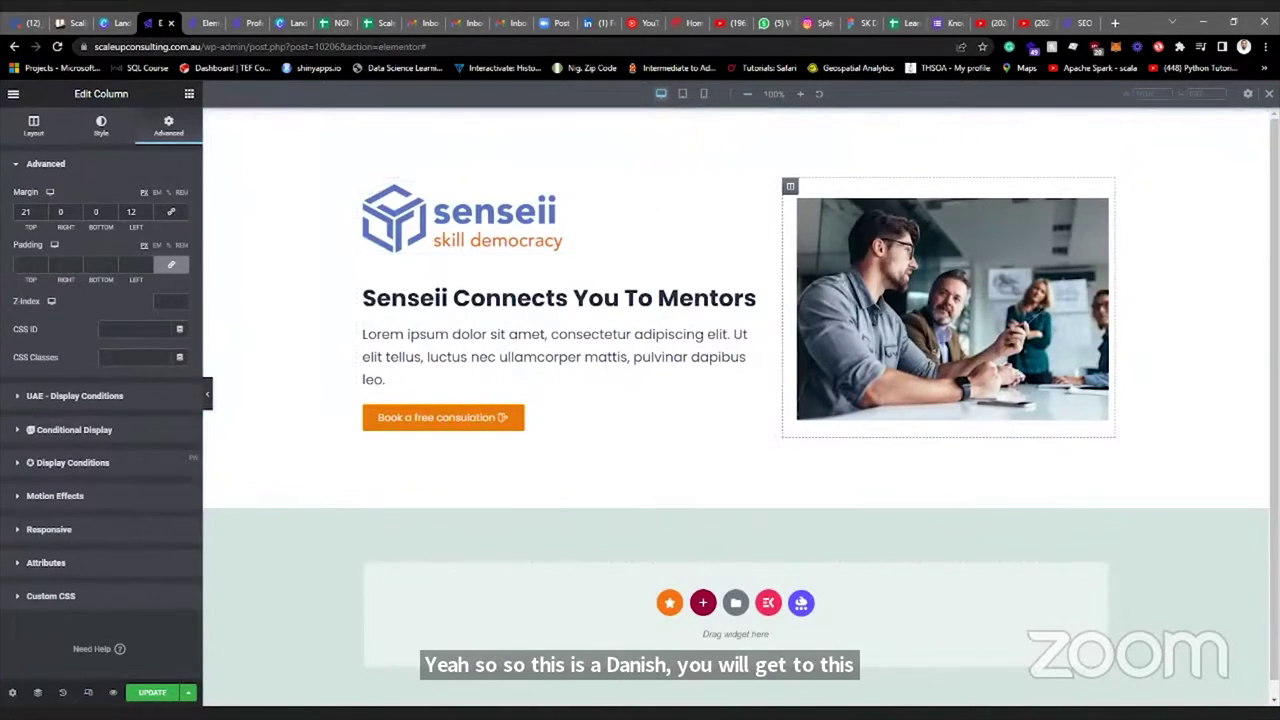
Show the page's structure in the Navigator and examine the website page designs in the SK Design file in Figma.
left_click(37, 692)
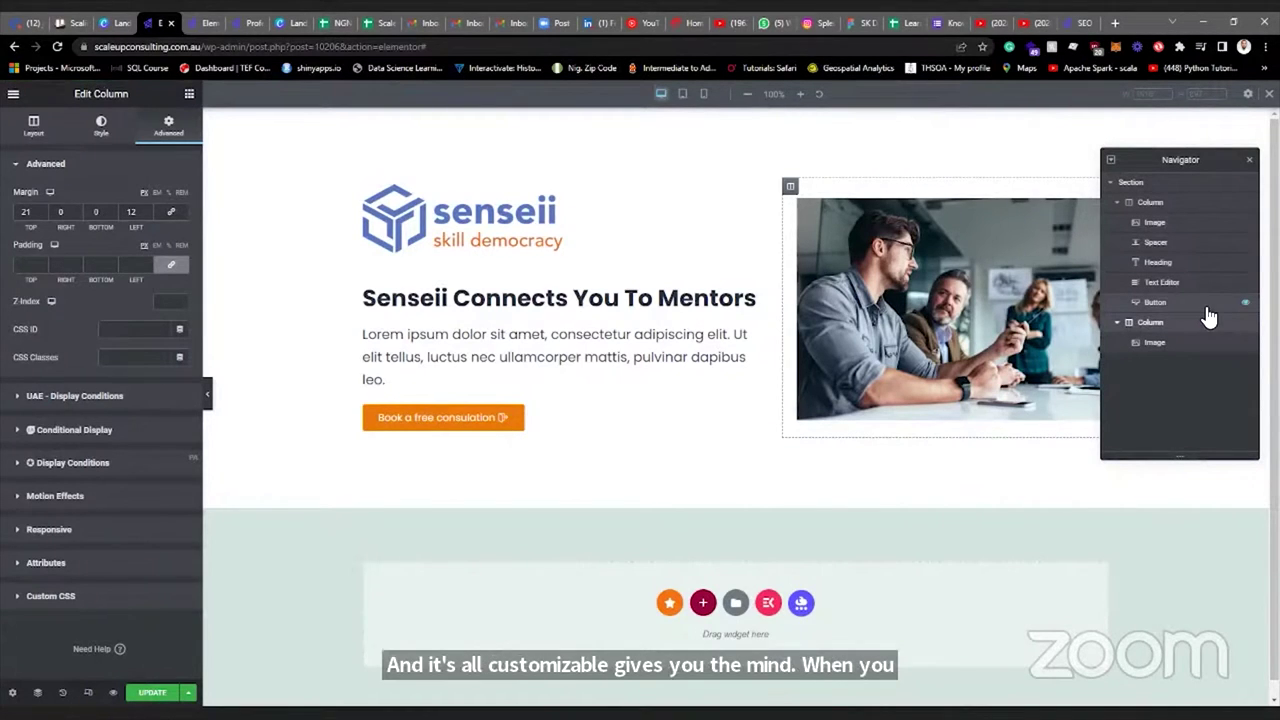
left_click(857, 22)
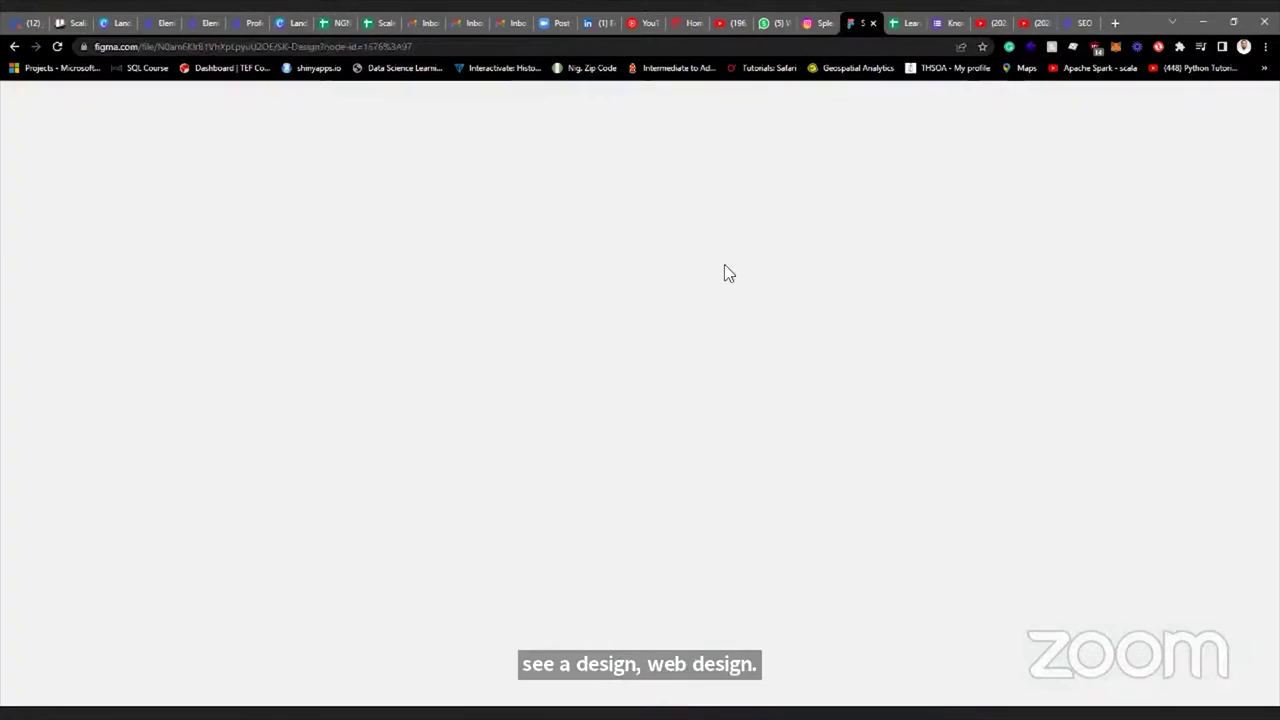
scroll(600, 325, "up", 3)
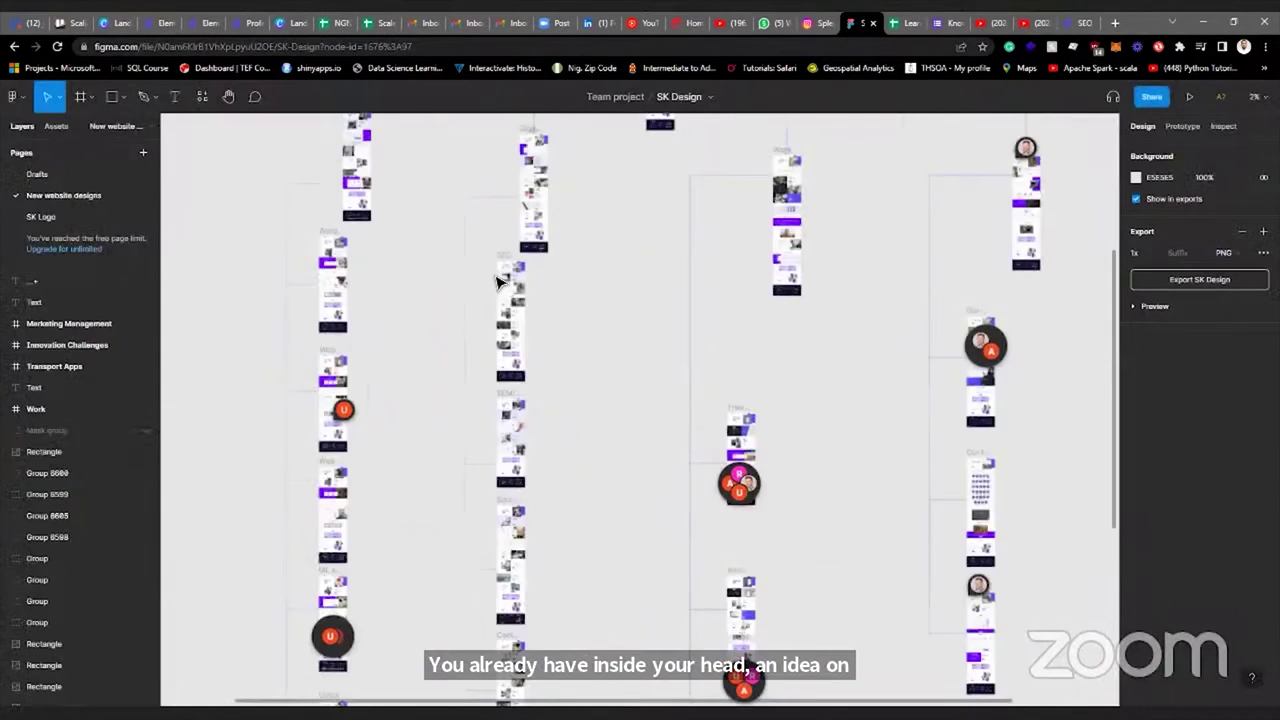
scroll(608, 380, "up", 5)
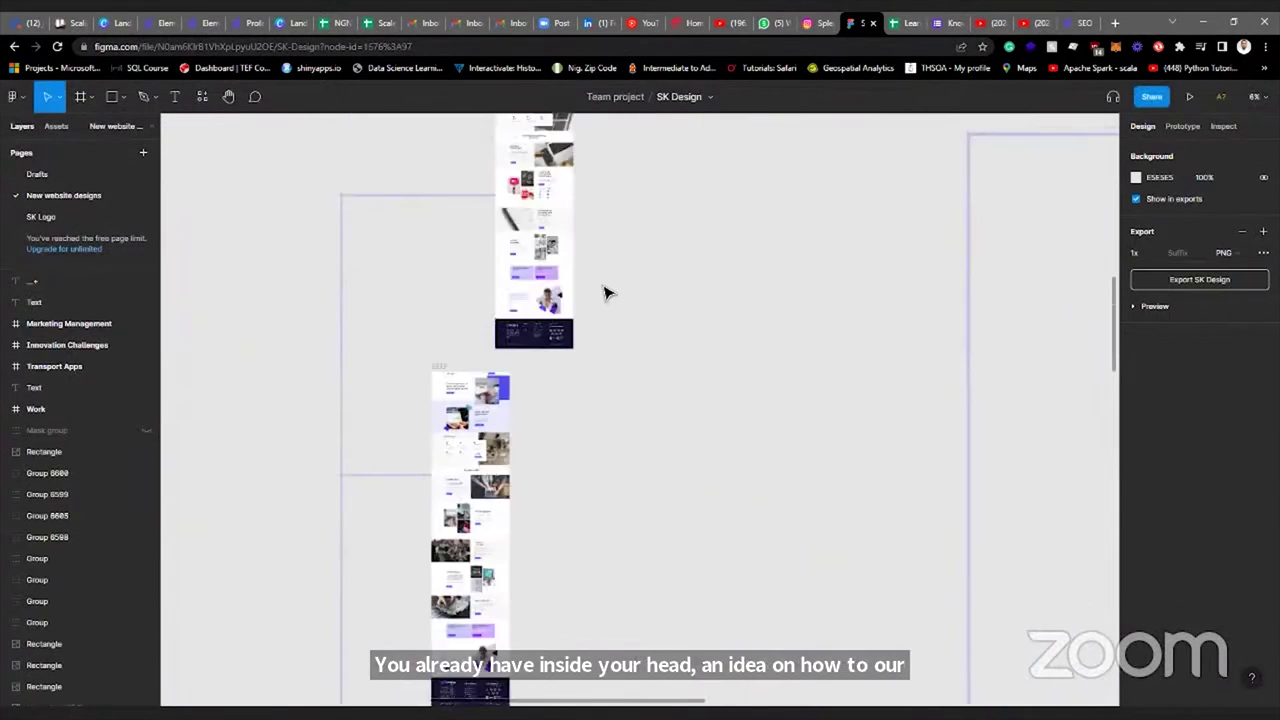
scroll(607, 292, "up", 5)
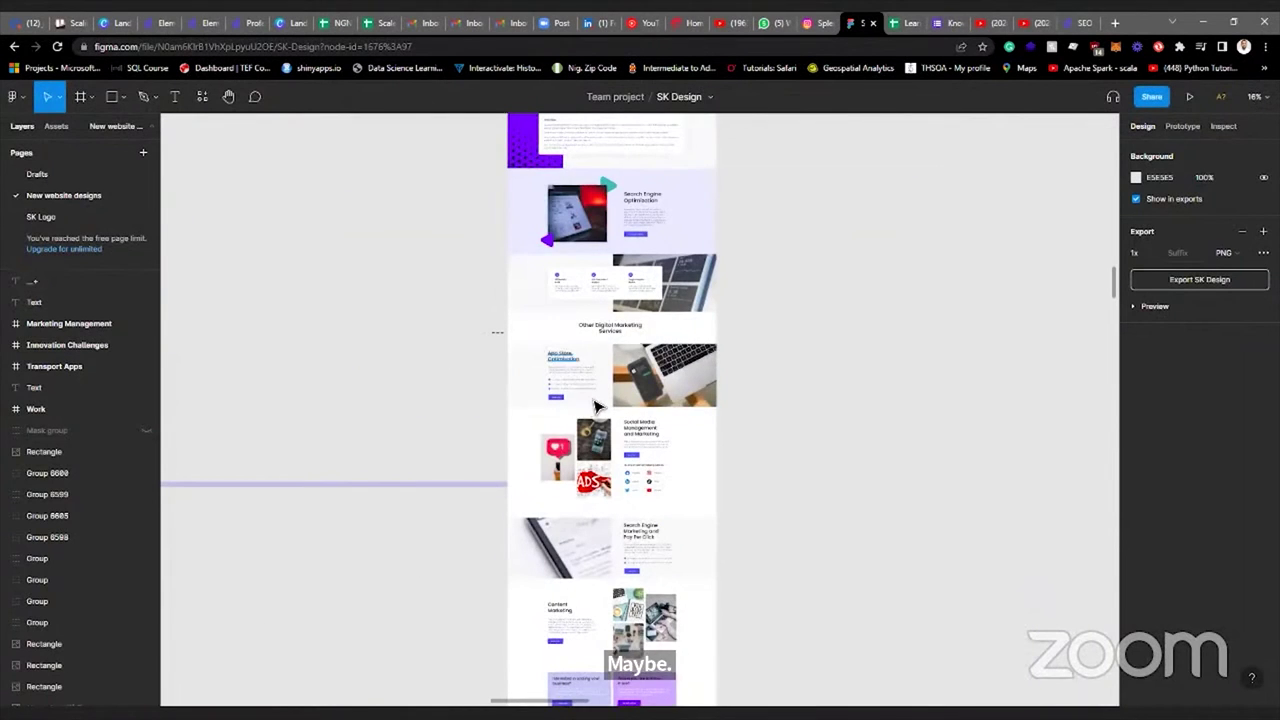
scroll(615, 175, "up", 3)
scroll(605, 185, "up", 5)
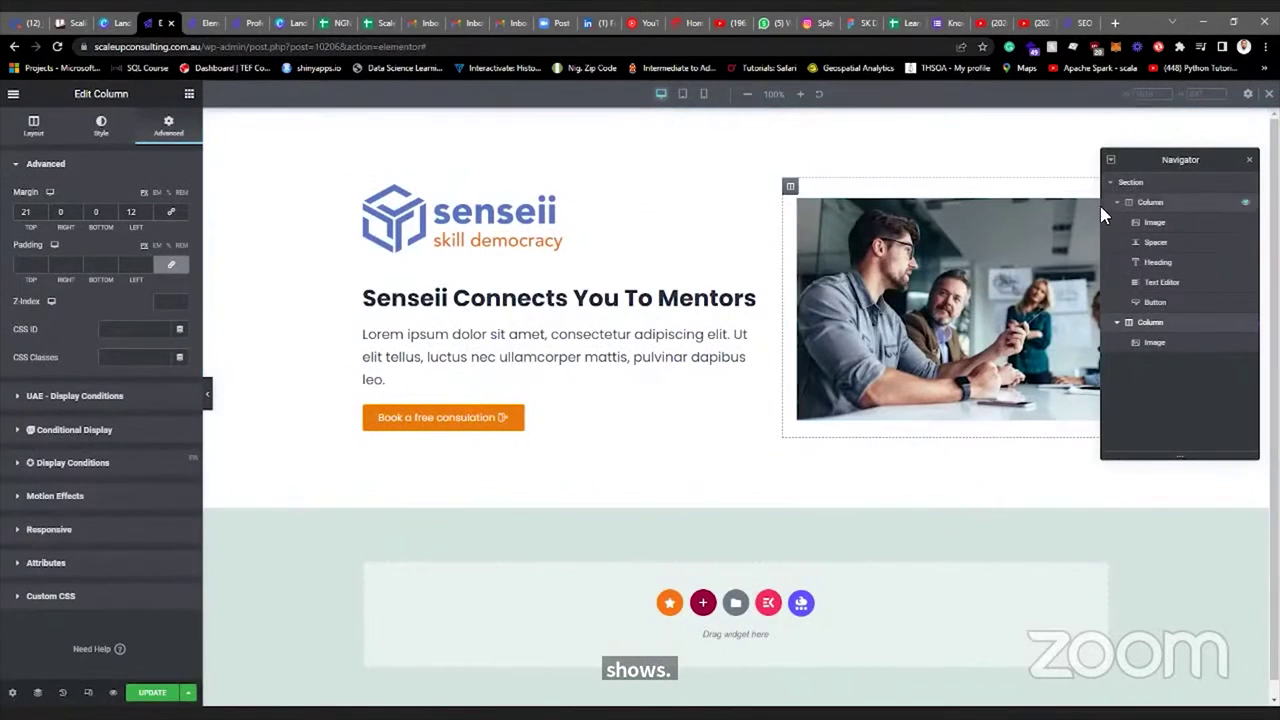
Add a single-column section below the hero section and set its height to Min Height.
left_click(702, 604)
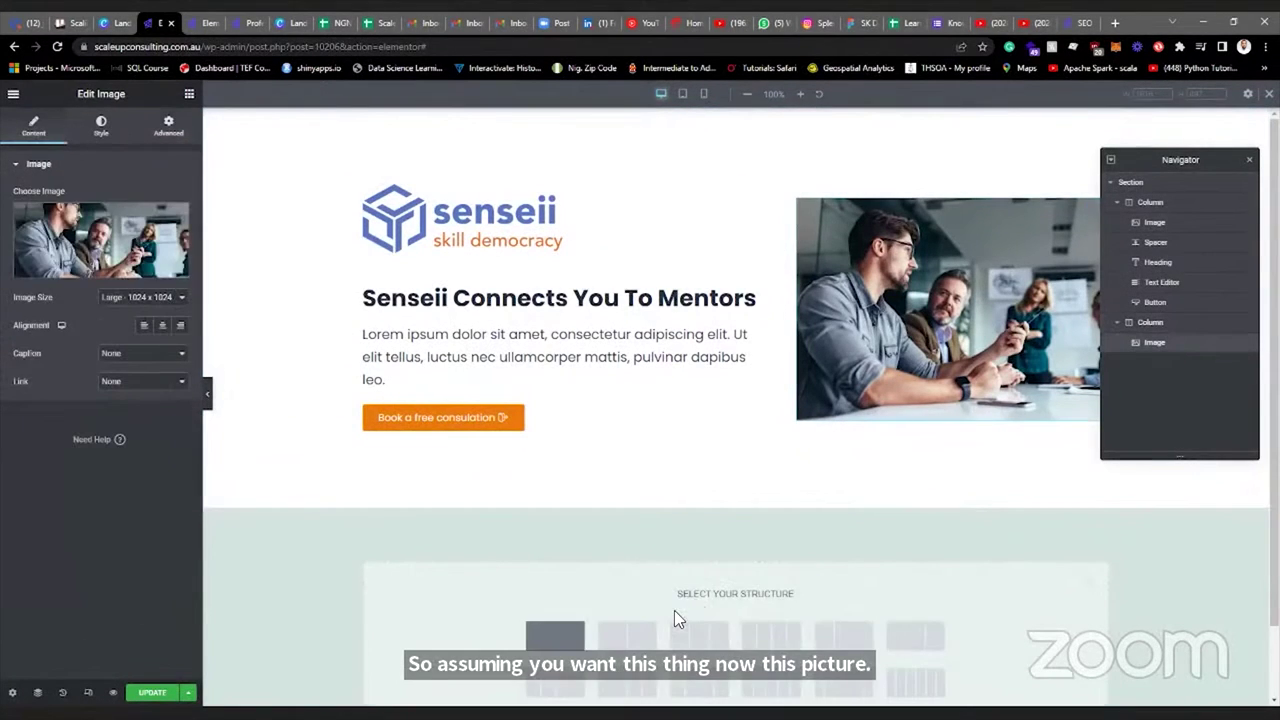
left_click(560, 636)
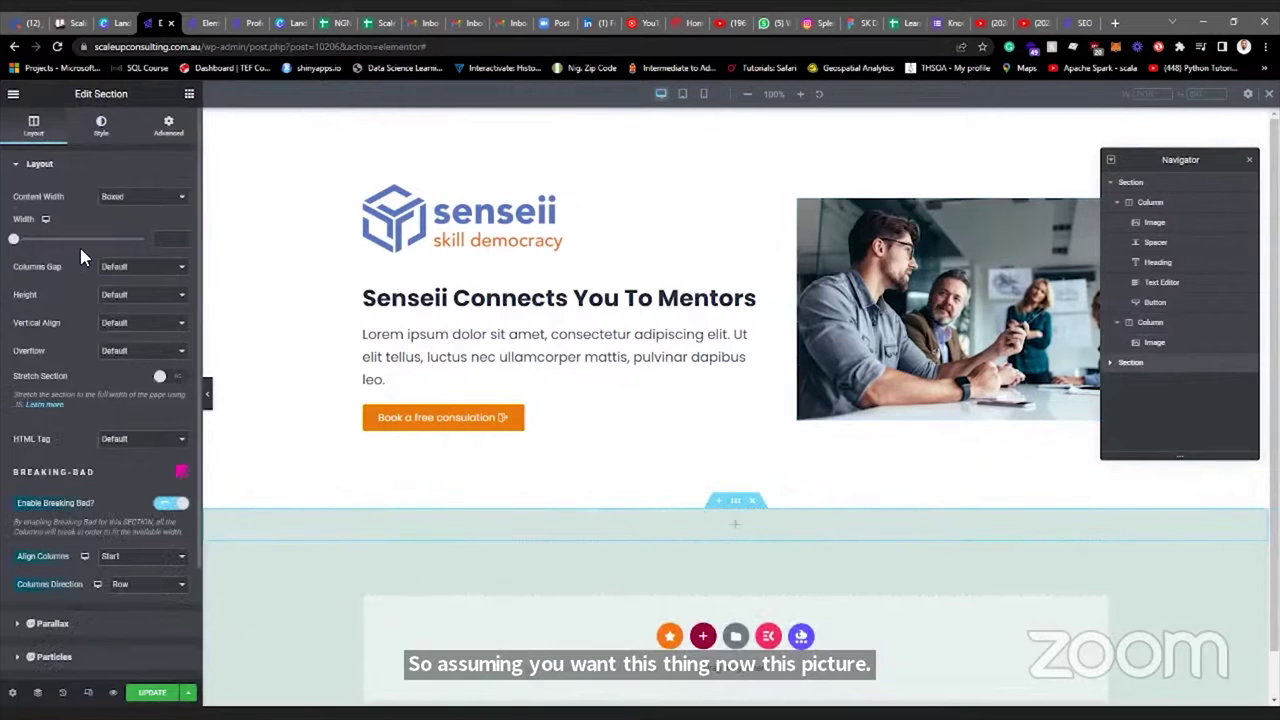
left_click(138, 296)
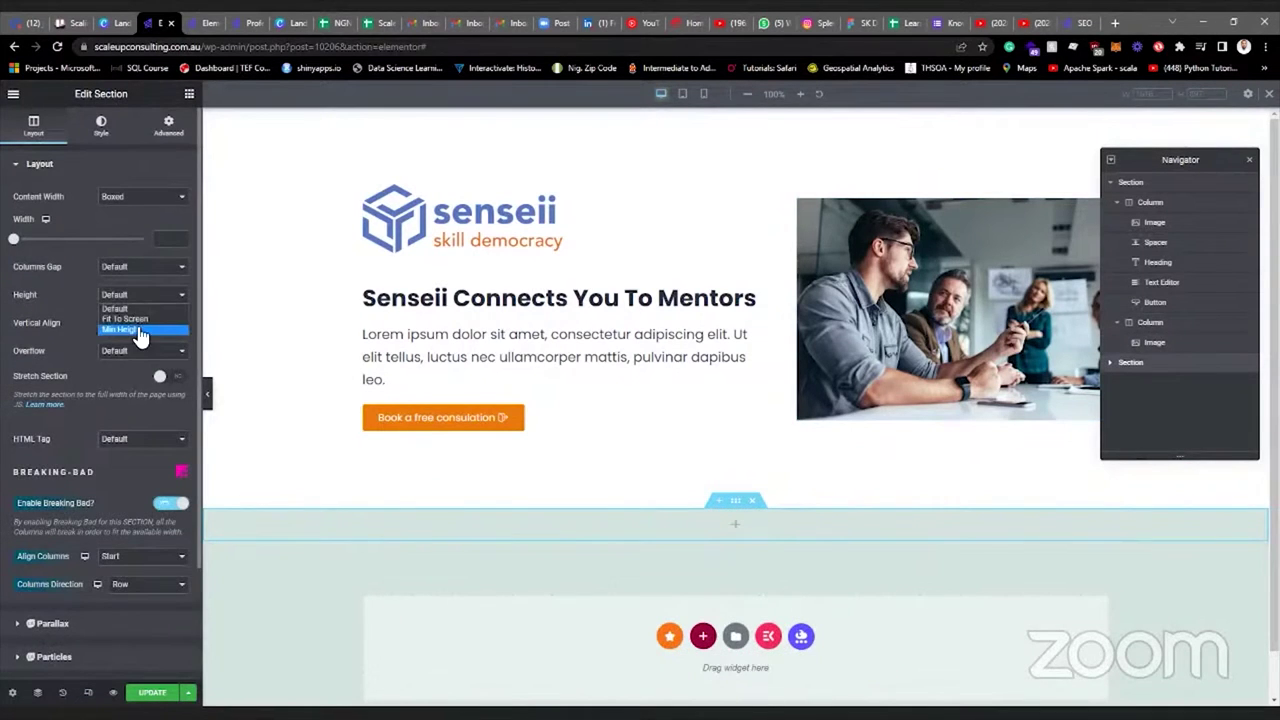
left_click(140, 330)
scroll(726, 516, "down", 2)
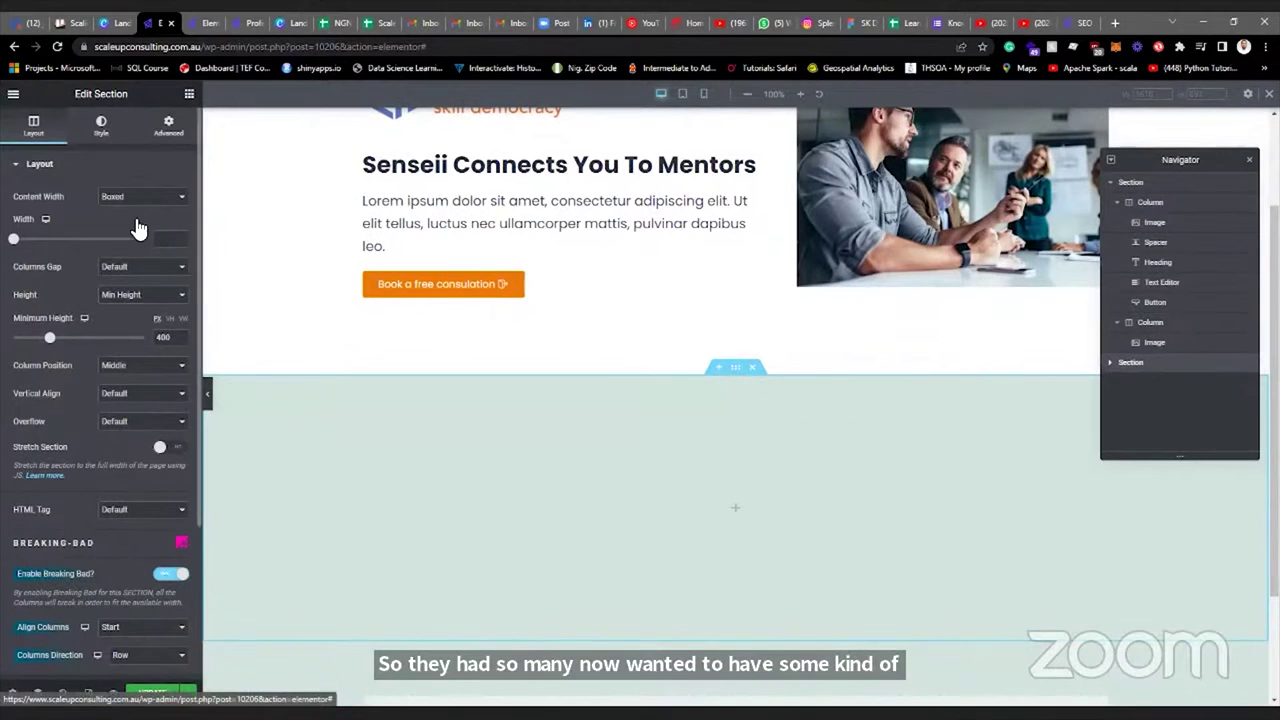
Give the new section a classic background colour in the same orange as the consultation button.
left_click(101, 125)
left_click(126, 224)
left_click(173, 254)
left_click_drag(40, 426, 50, 425)
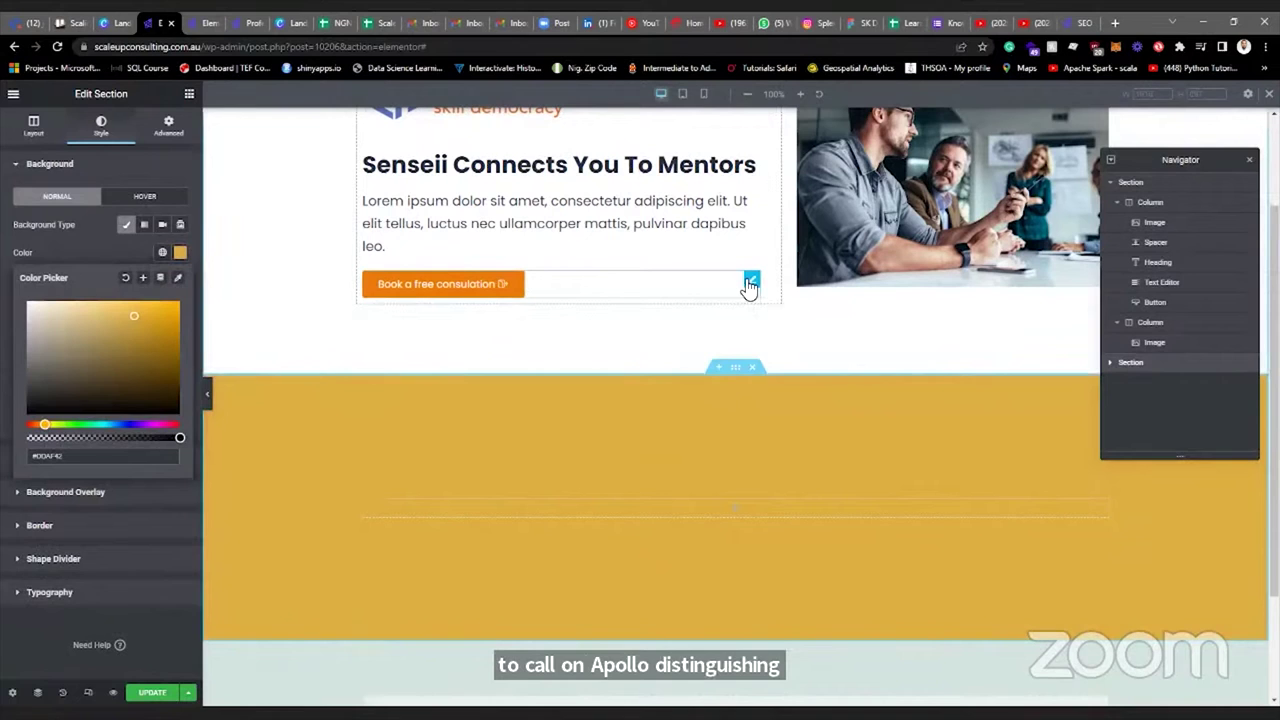
left_click(750, 283)
left_click(177, 334)
left_click(735, 367)
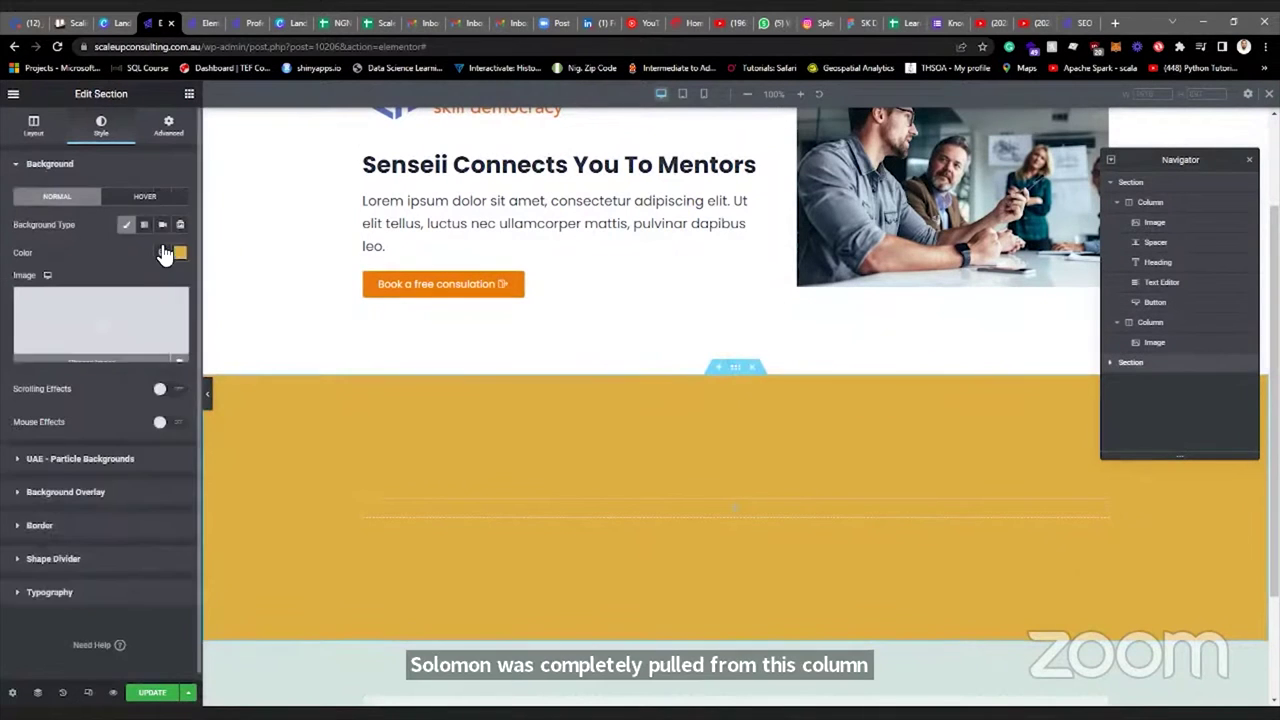
left_click(177, 252)
scroll(237, 434, "up", 2)
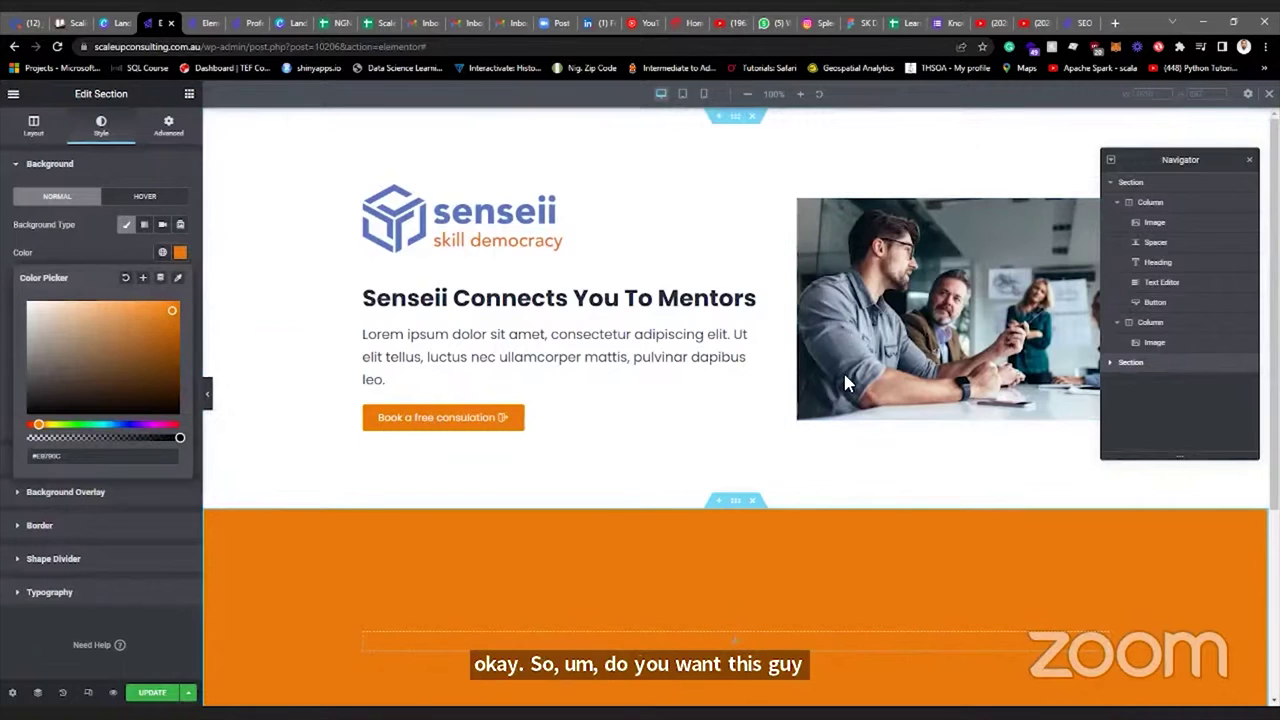
Move the Navigator away from the hero photo and unlink the photo's margin values.
left_click_drag(1190, 160, 316, 118)
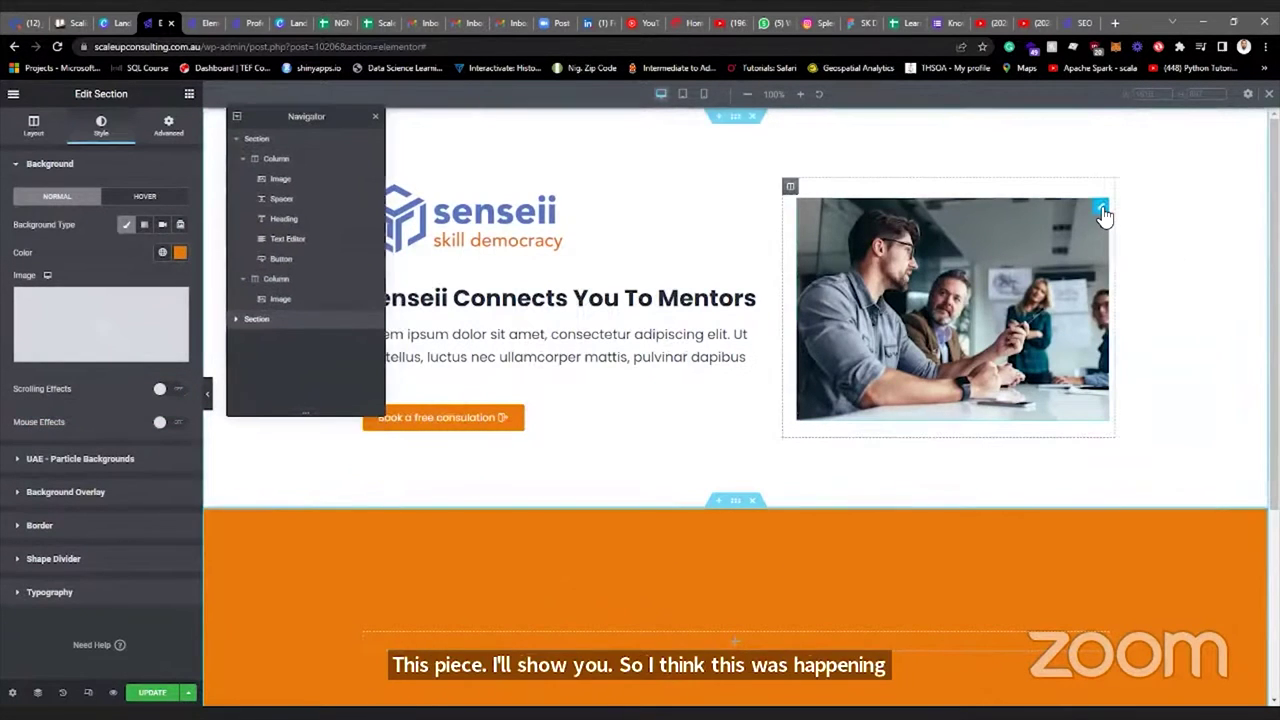
left_click(1101, 209)
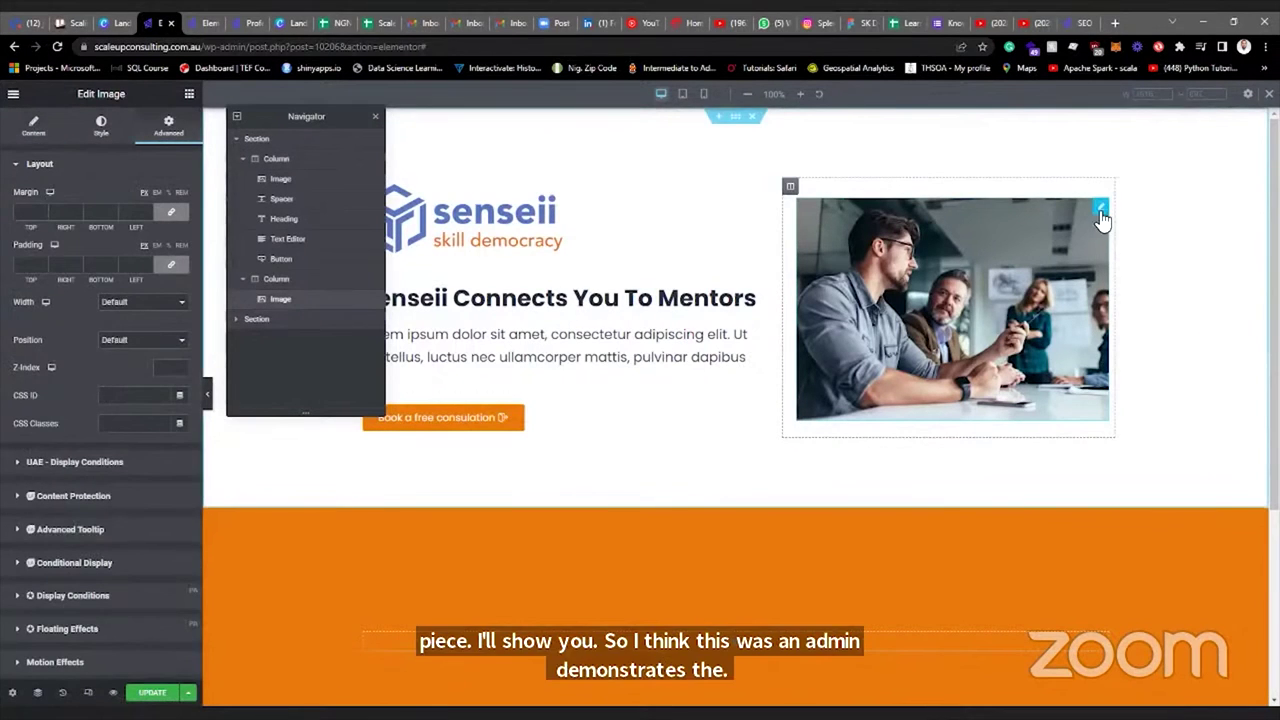
left_click(171, 212)
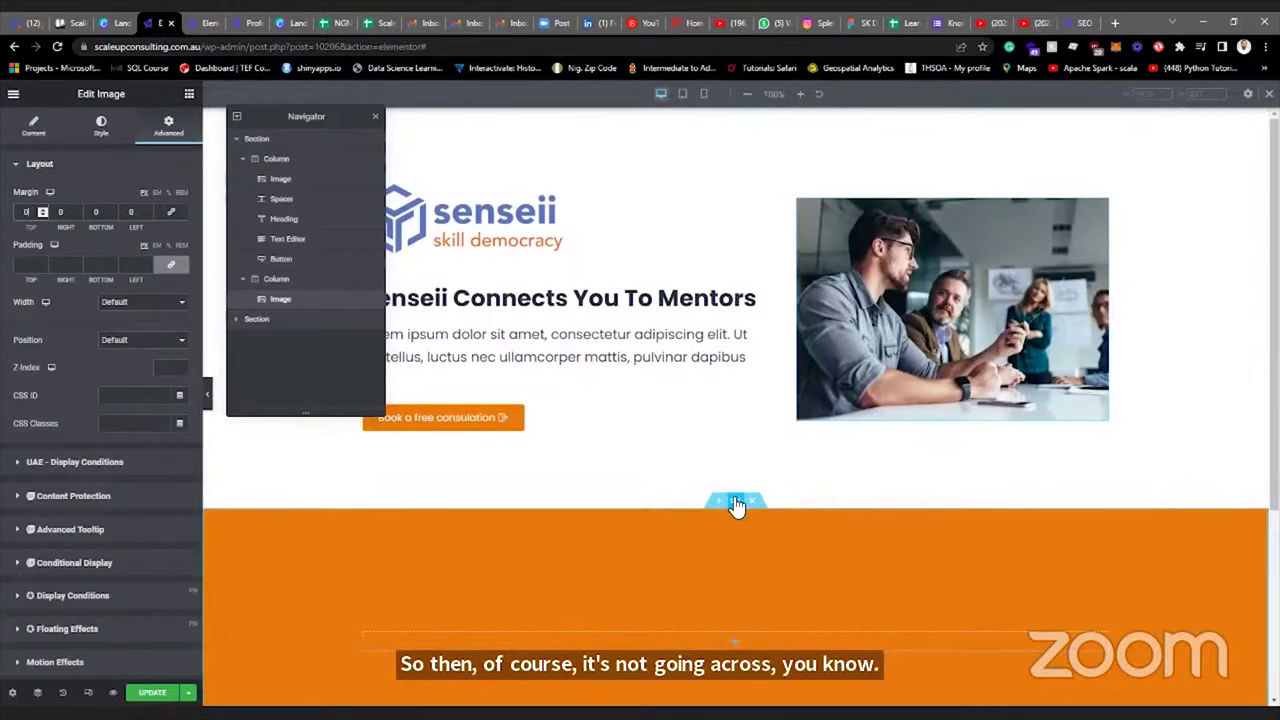
Set the hero photo's Z-Index to 1.
left_click(736, 503)
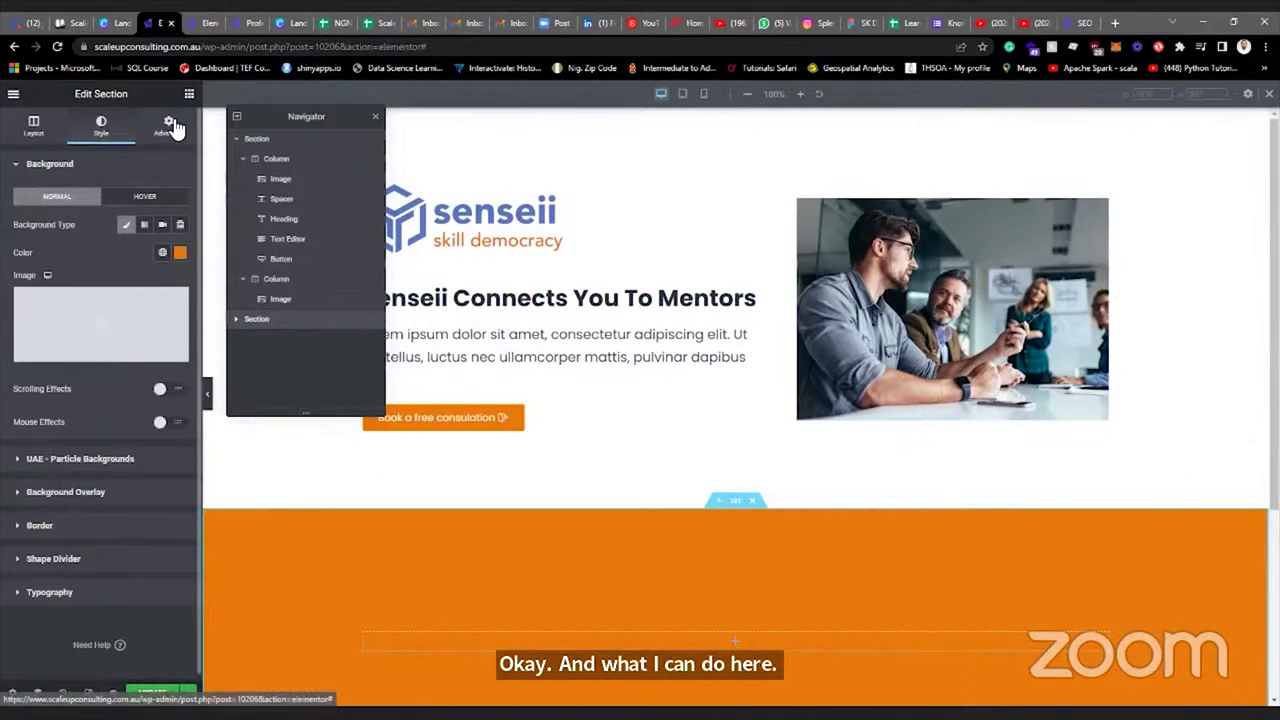
left_click(172, 126)
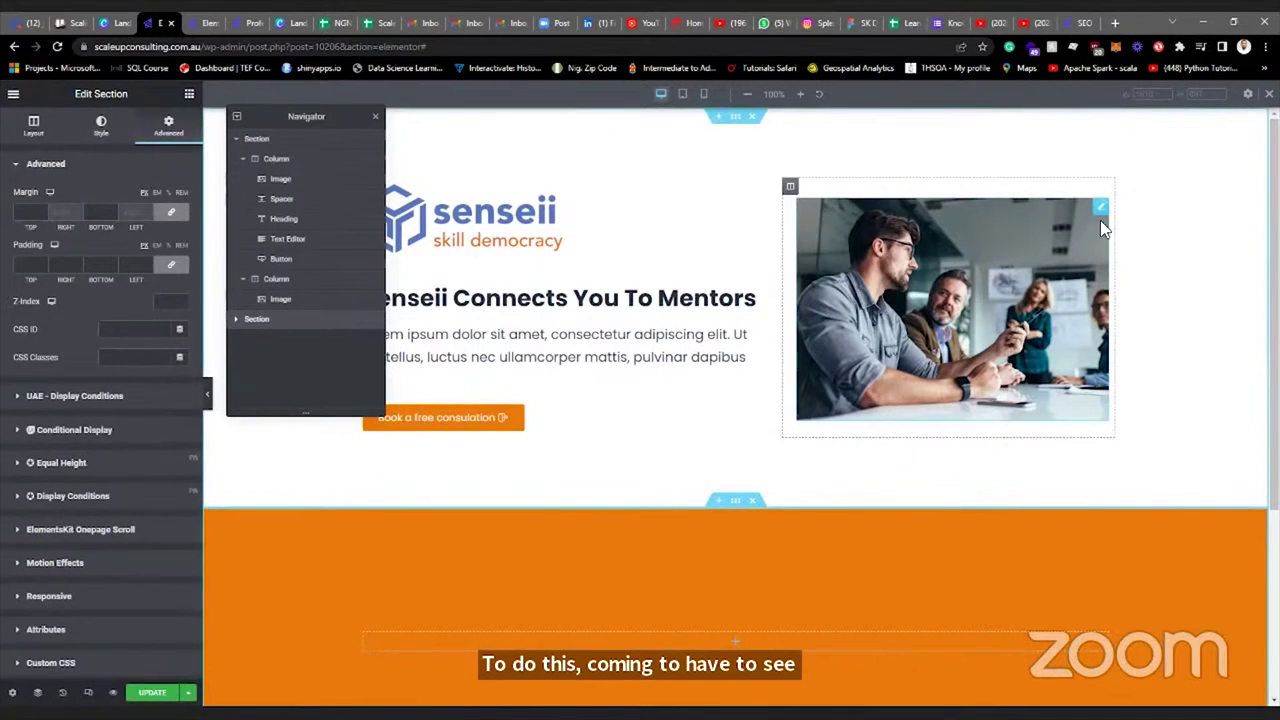
left_click(1100, 213)
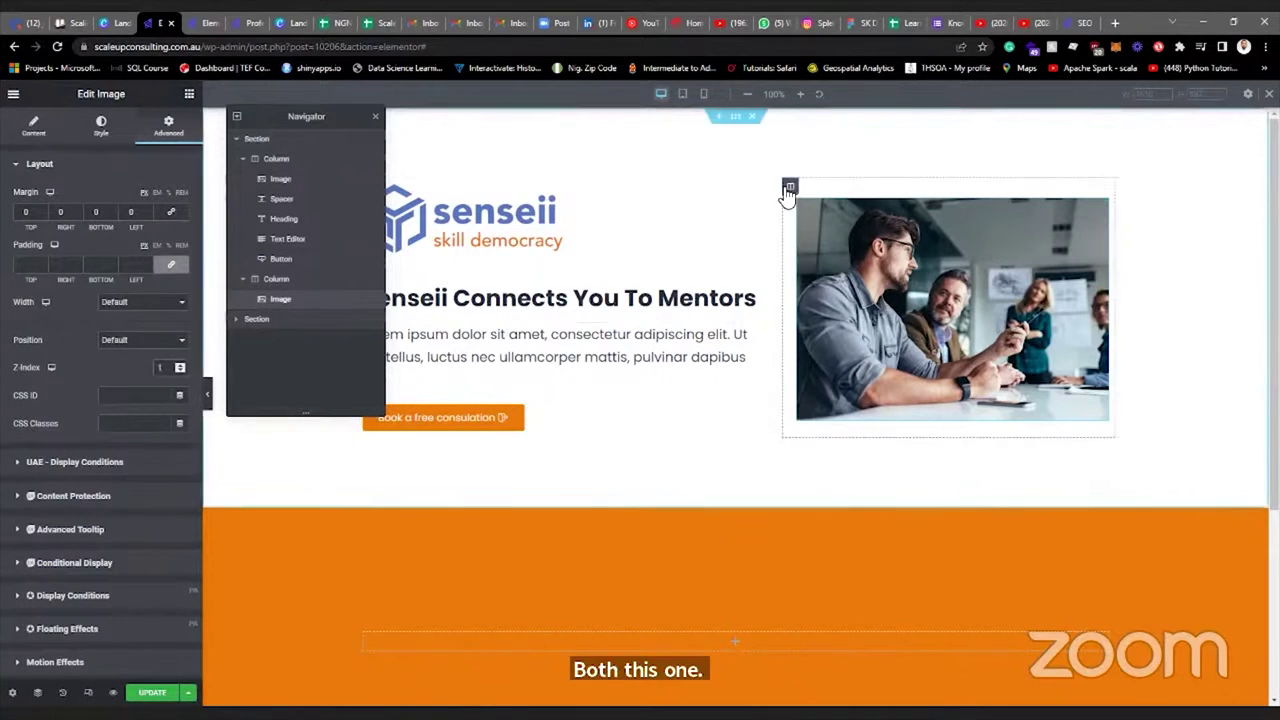
Try changing the top margin of the hero photo and its column, then restore the column's top margin to 21.
left_click(790, 187)
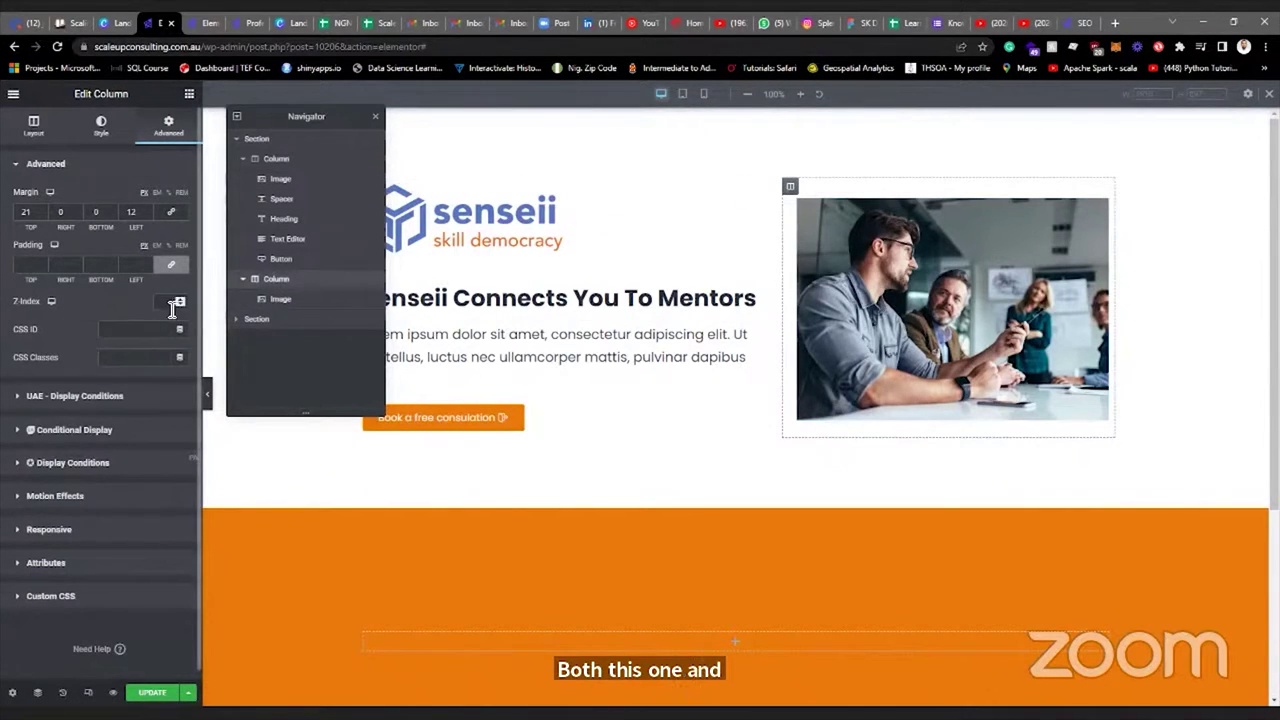
left_click(1103, 211)
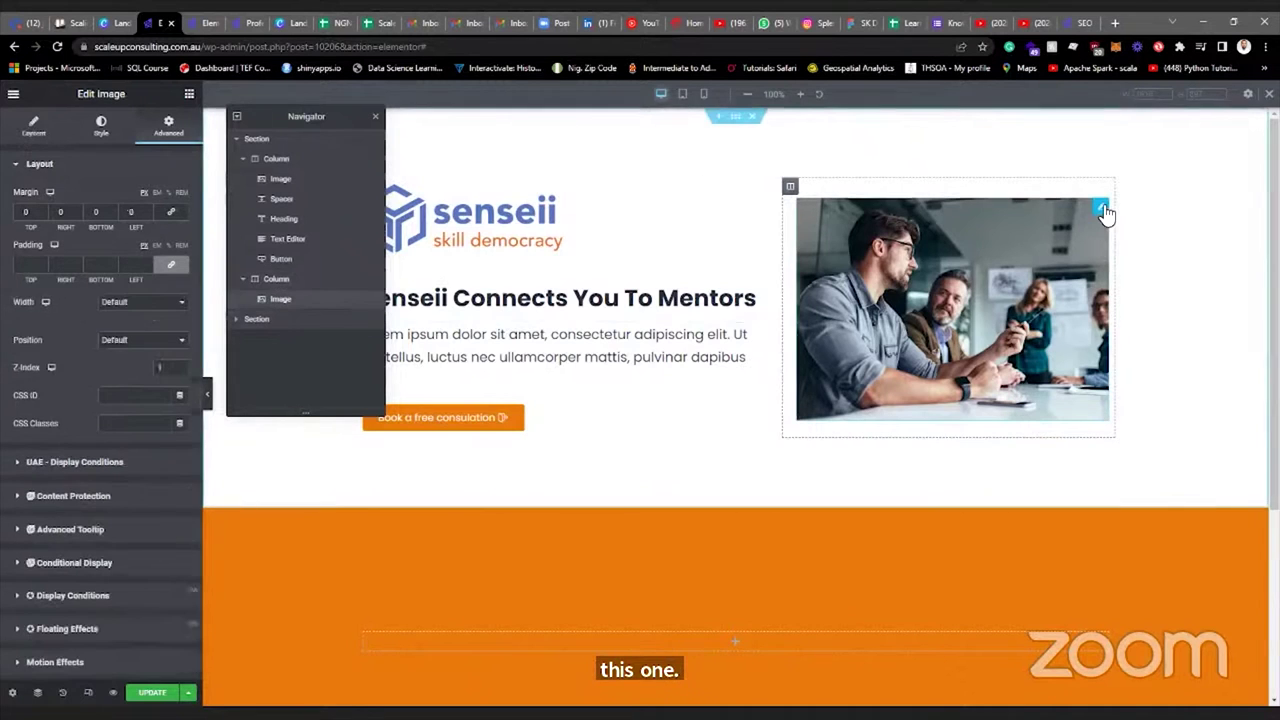
left_click(41, 209)
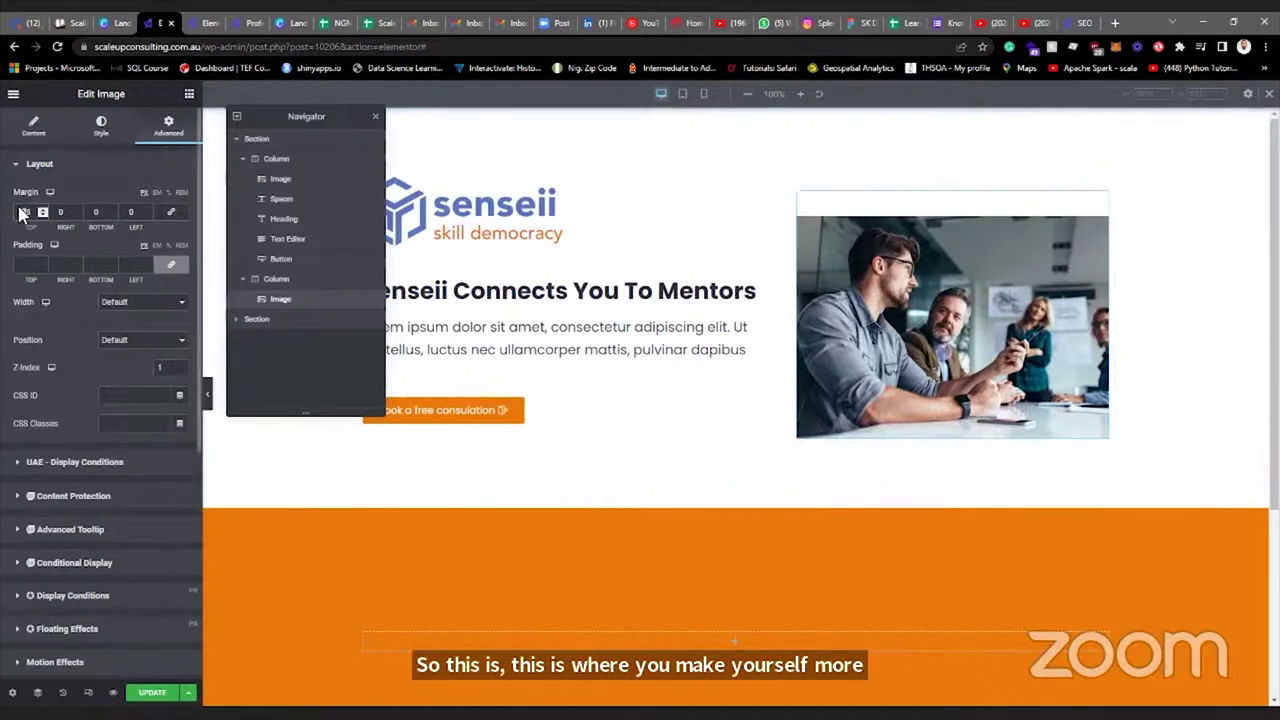
key("ctrl+z")
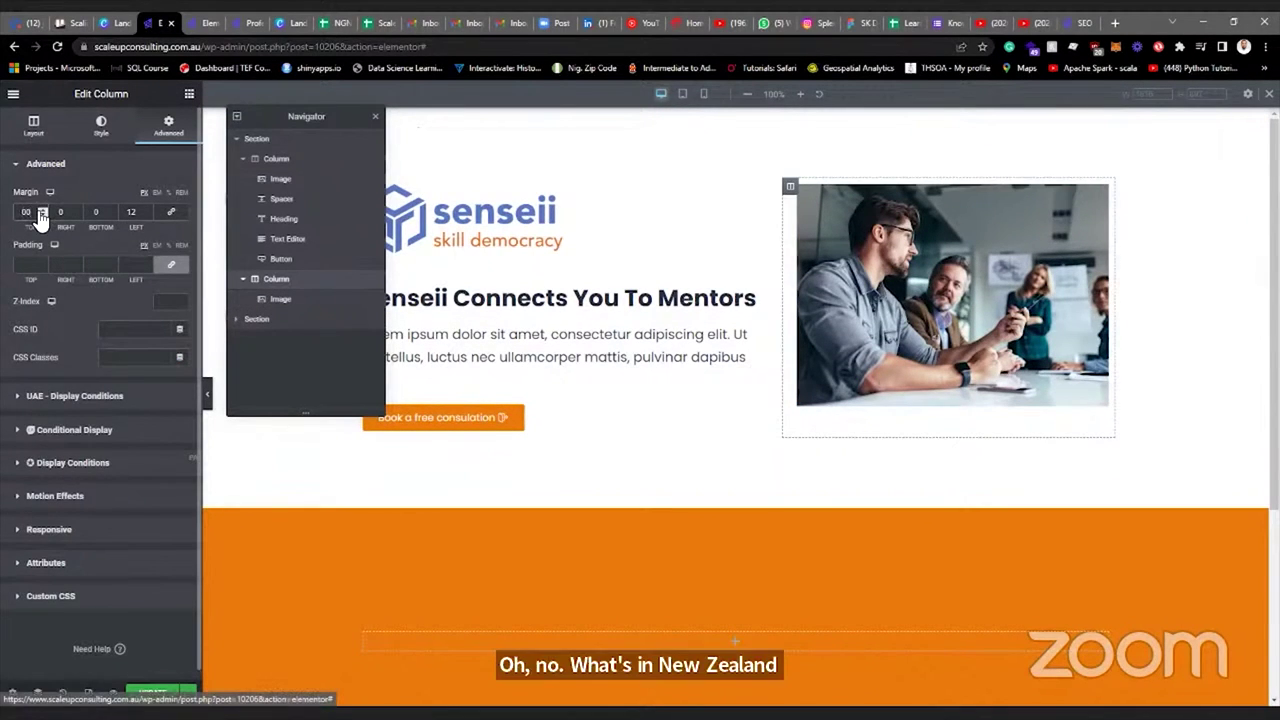
type("20")
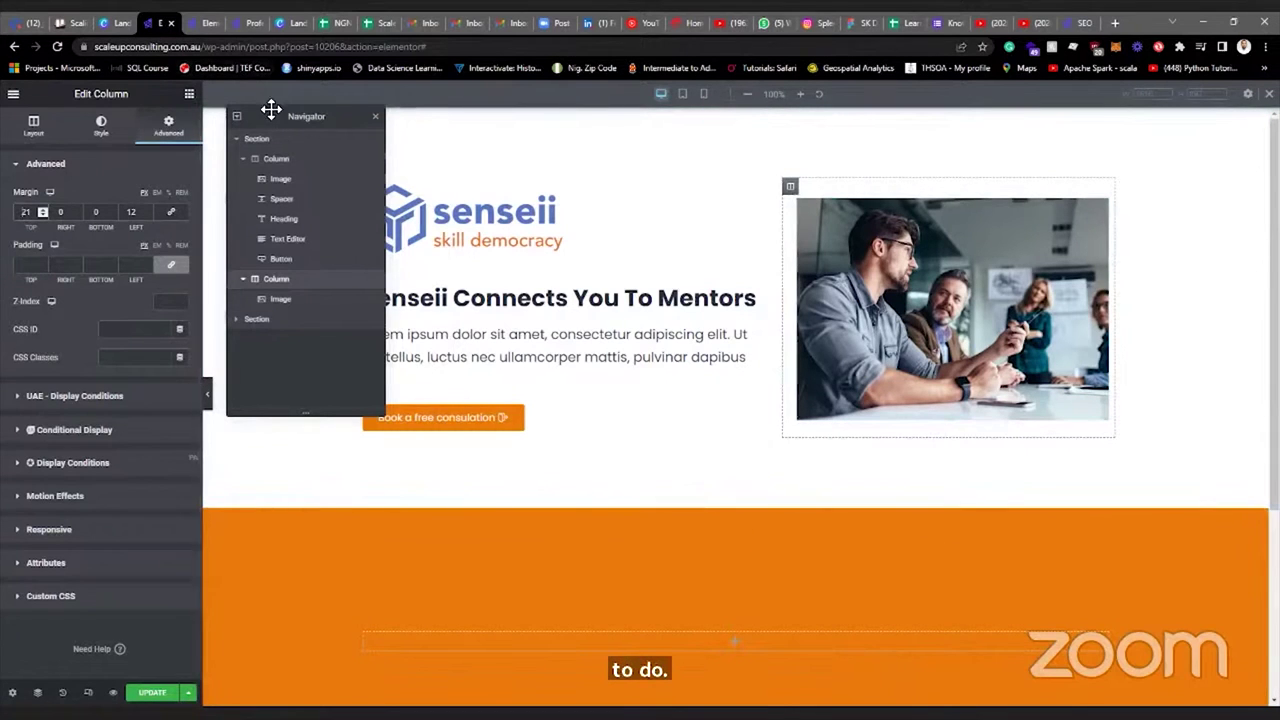
Add an Image widget to the orange section and set its column's top margin to -300.
left_click(189, 93)
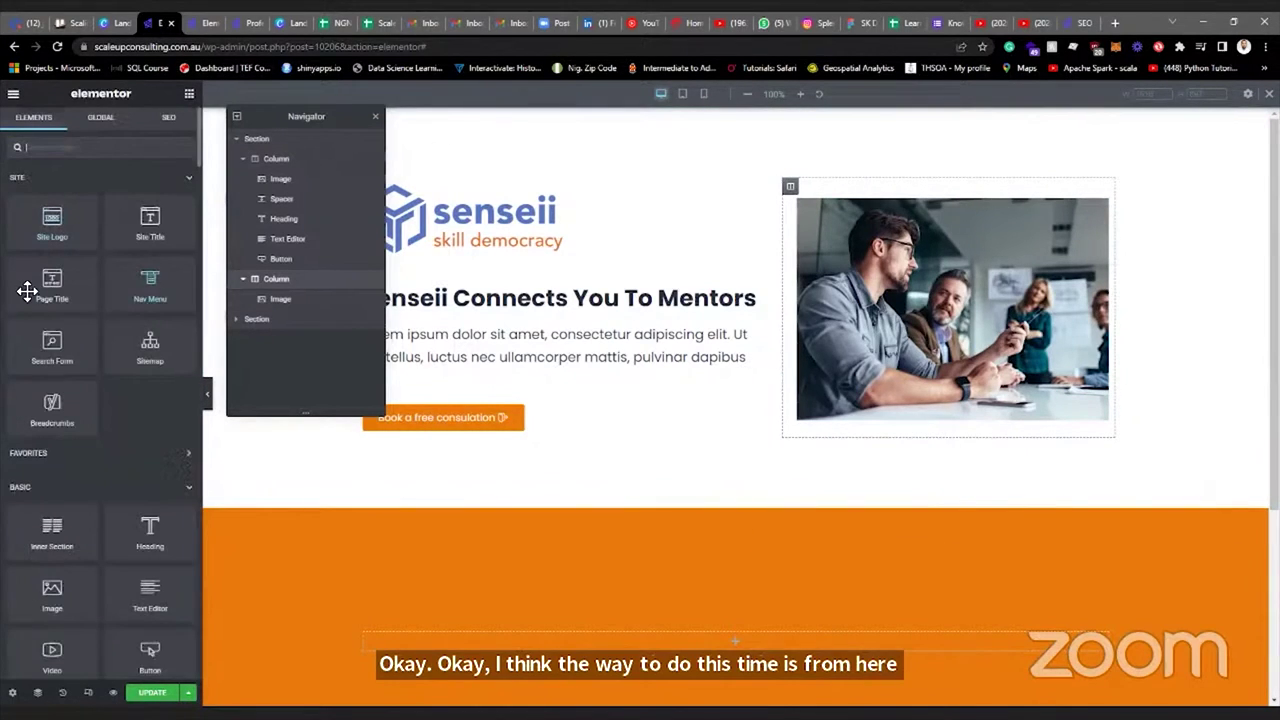
scroll(195, 258, "down", 1)
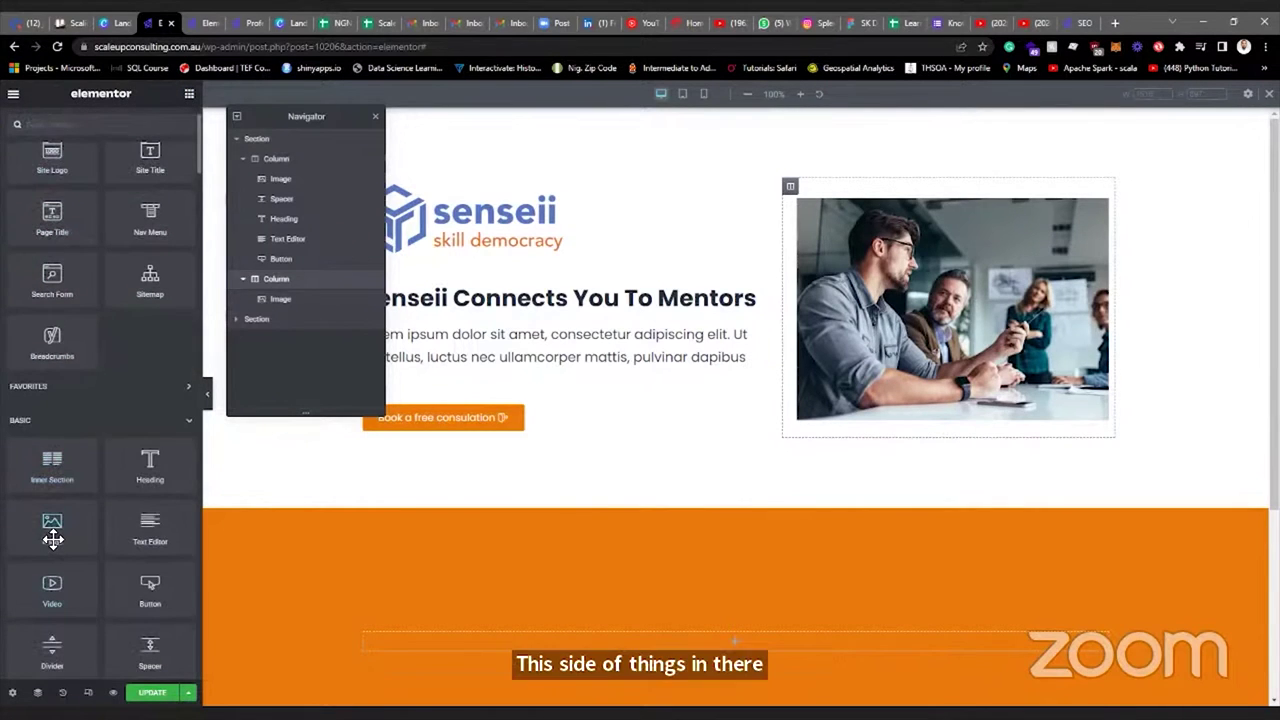
left_click_drag(52, 540, 670, 514)
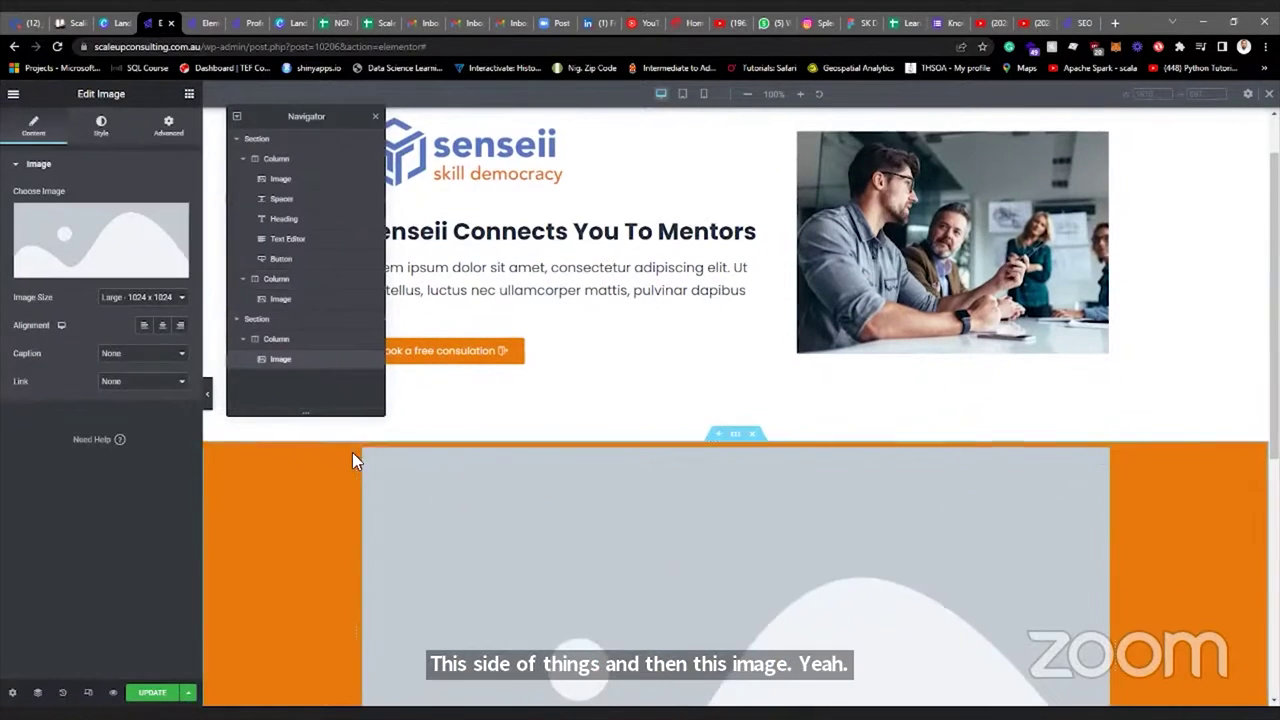
left_click(364, 449)
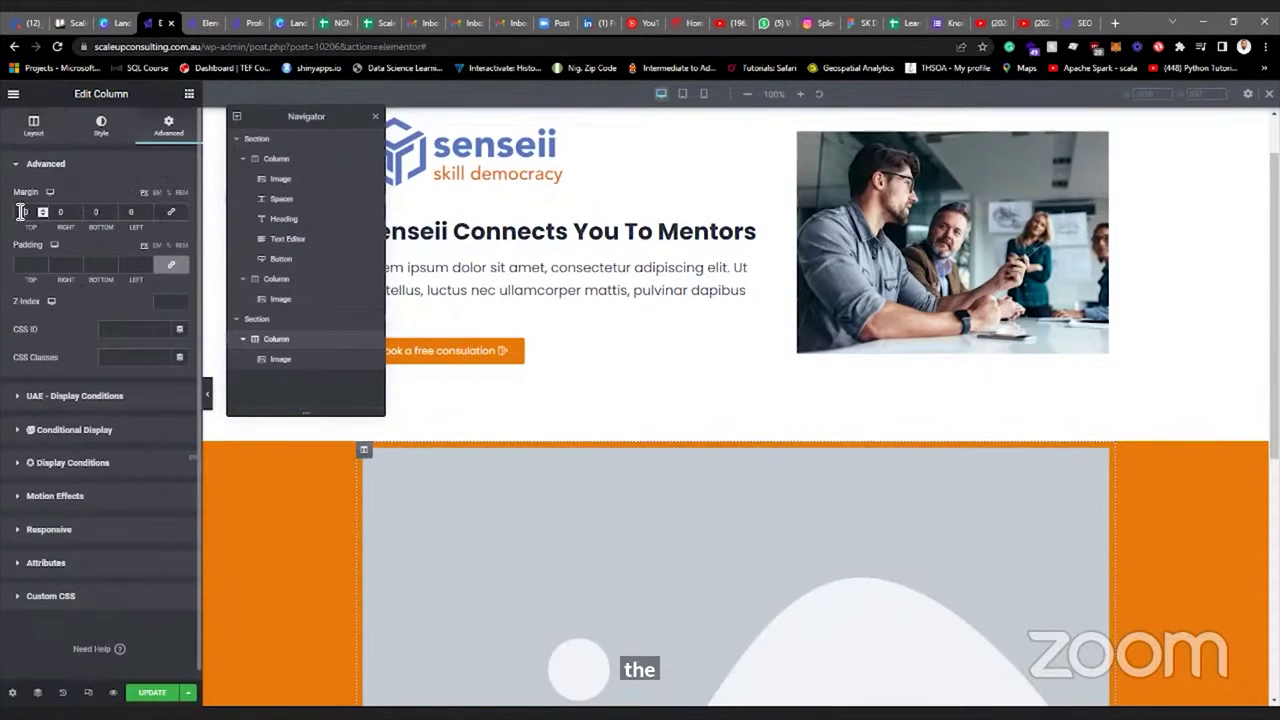
type("-50")
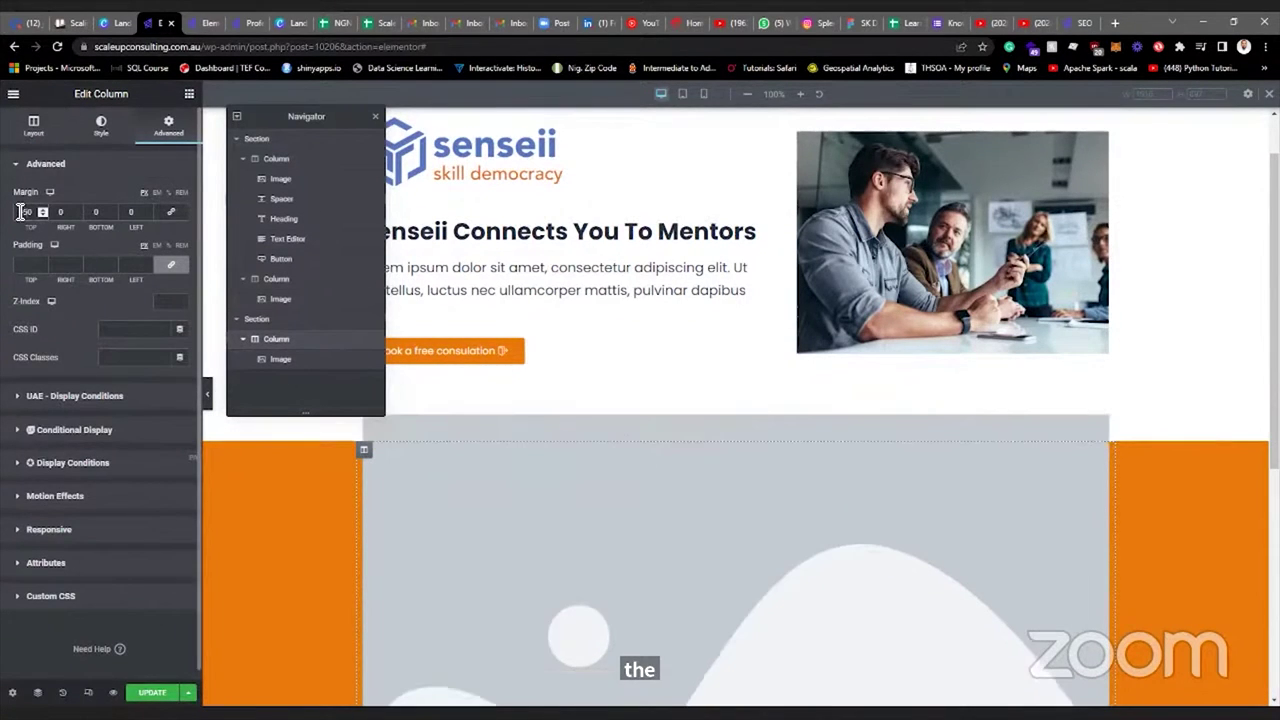
type("00")
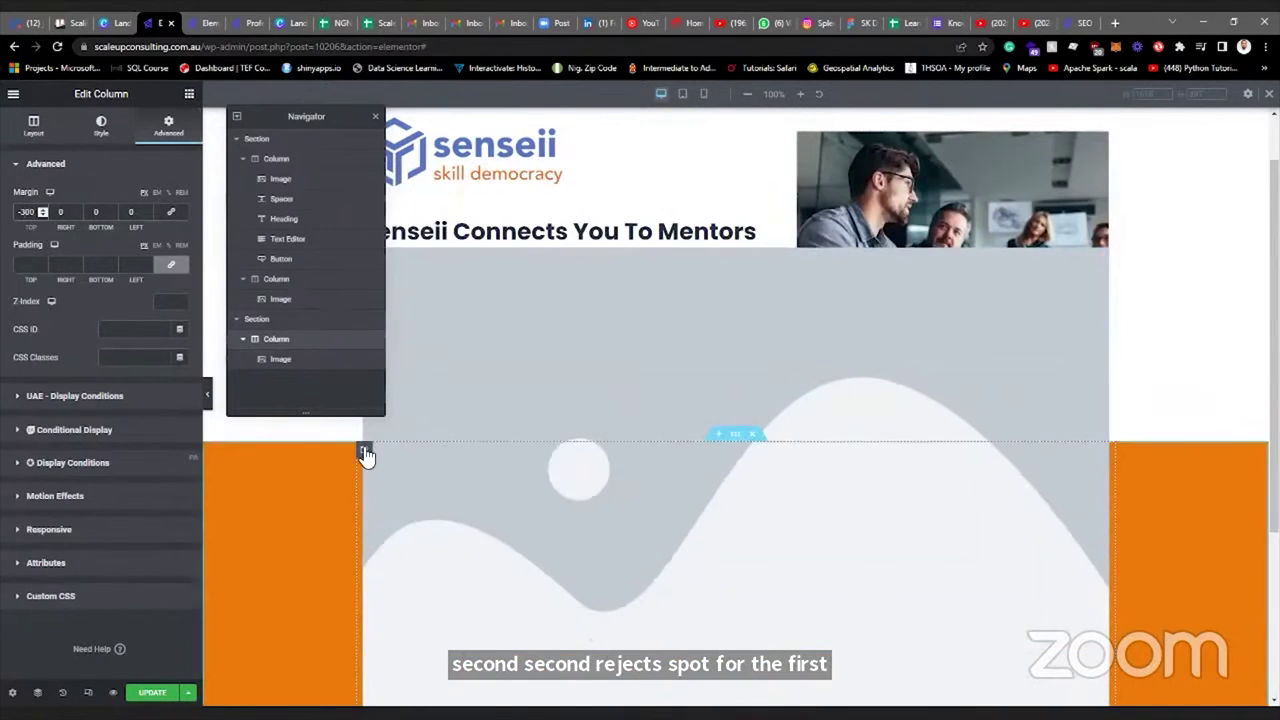
Duplicate the orange section's image column and delete the placeholder image from the first of the two columns.
right_click(363, 449)
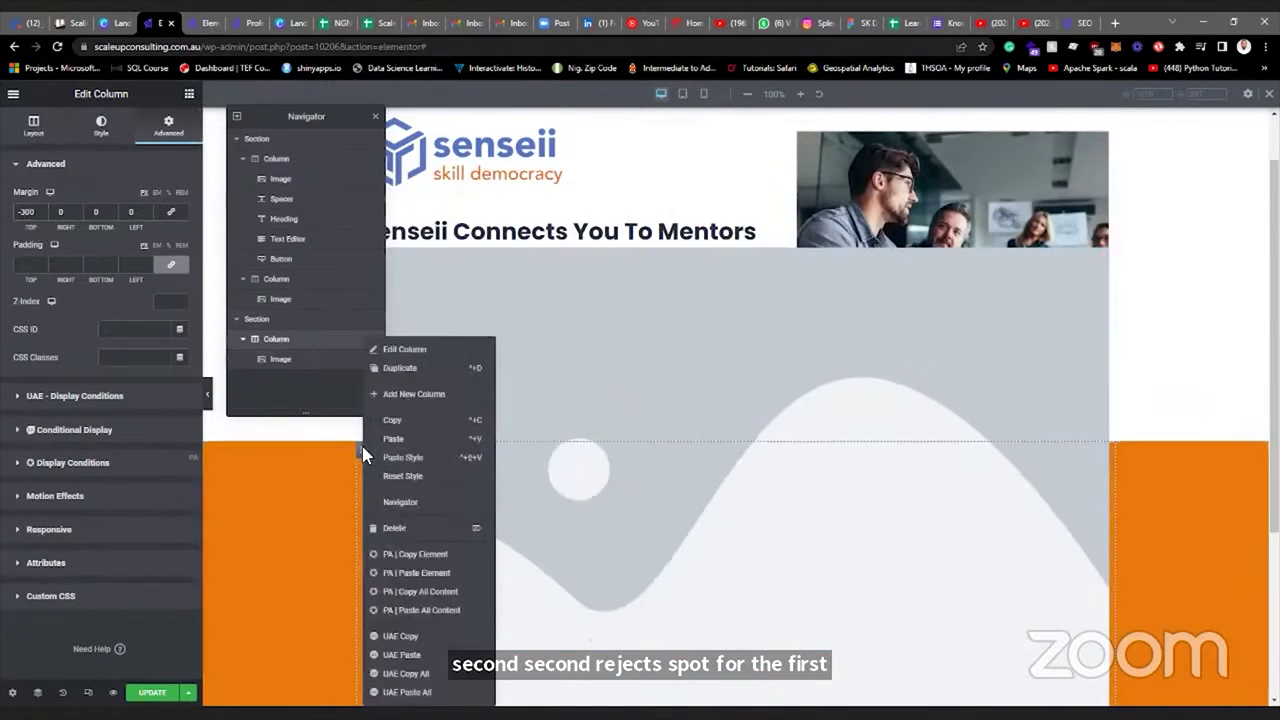
left_click(476, 440)
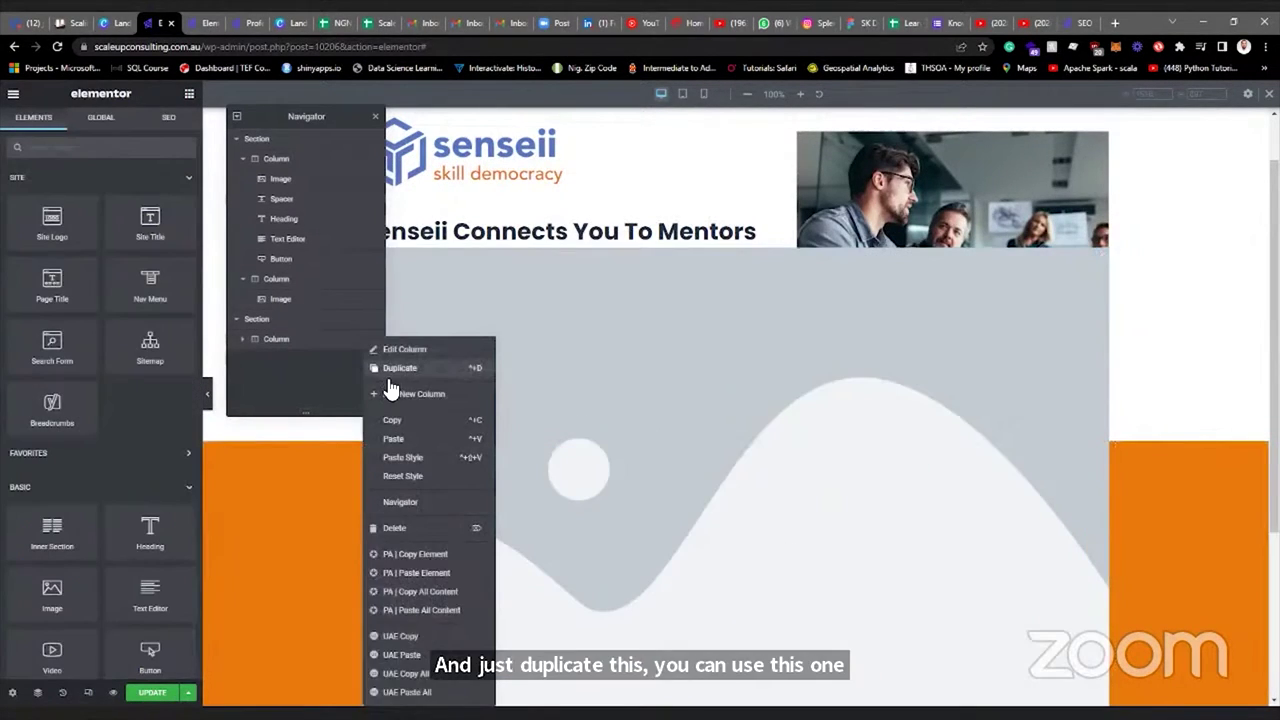
left_click(389, 370)
right_click(718, 343)
left_click(757, 533)
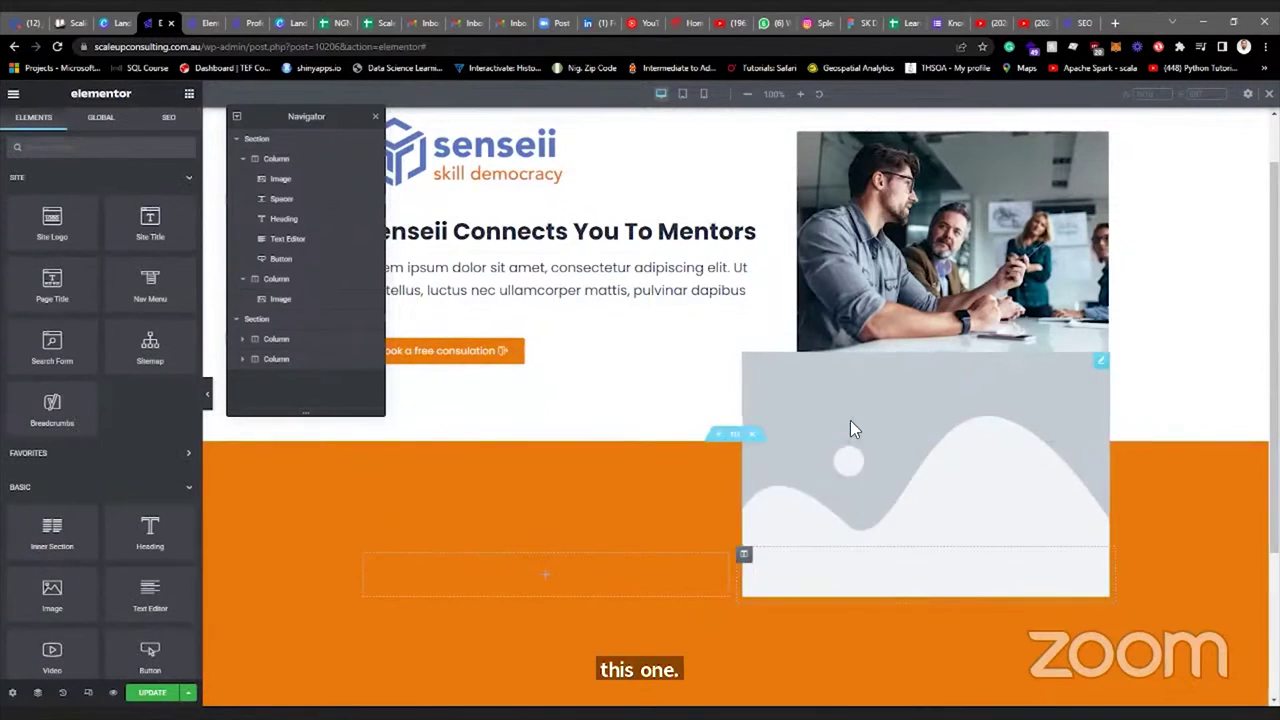
Set the top margin of the orange section's placeholder image column to -200 and preview the page at full width.
left_click(744, 554)
left_click(172, 135)
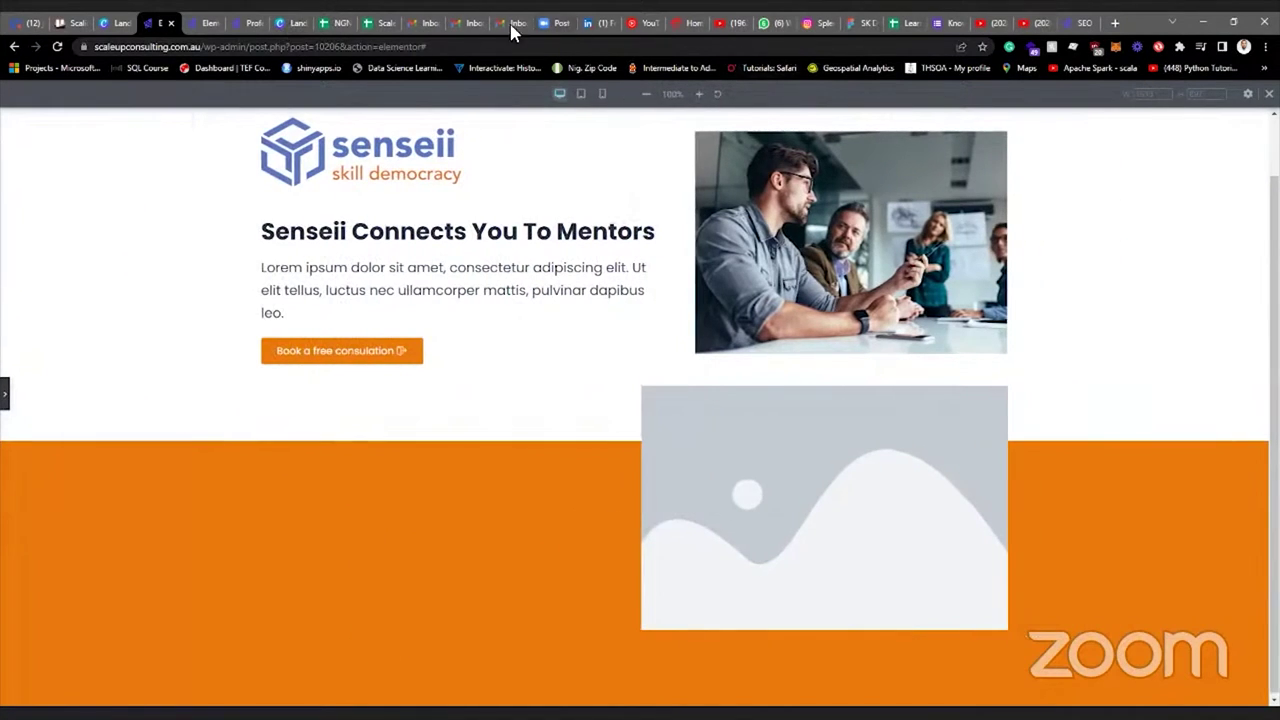
Switch to Figma to examine how images overlap sections in the SK Design, then return to the Senseii page in Elementor.
left_click(856, 23)
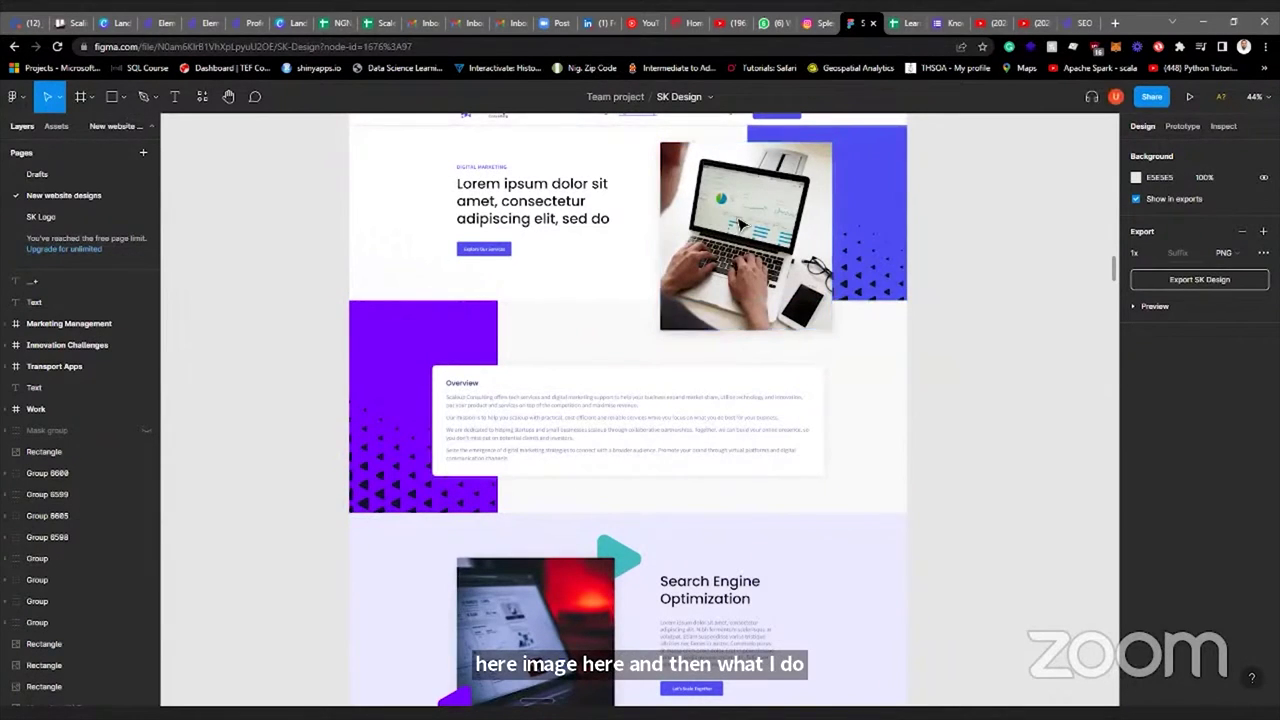
left_click(125, 23)
left_click(158, 23)
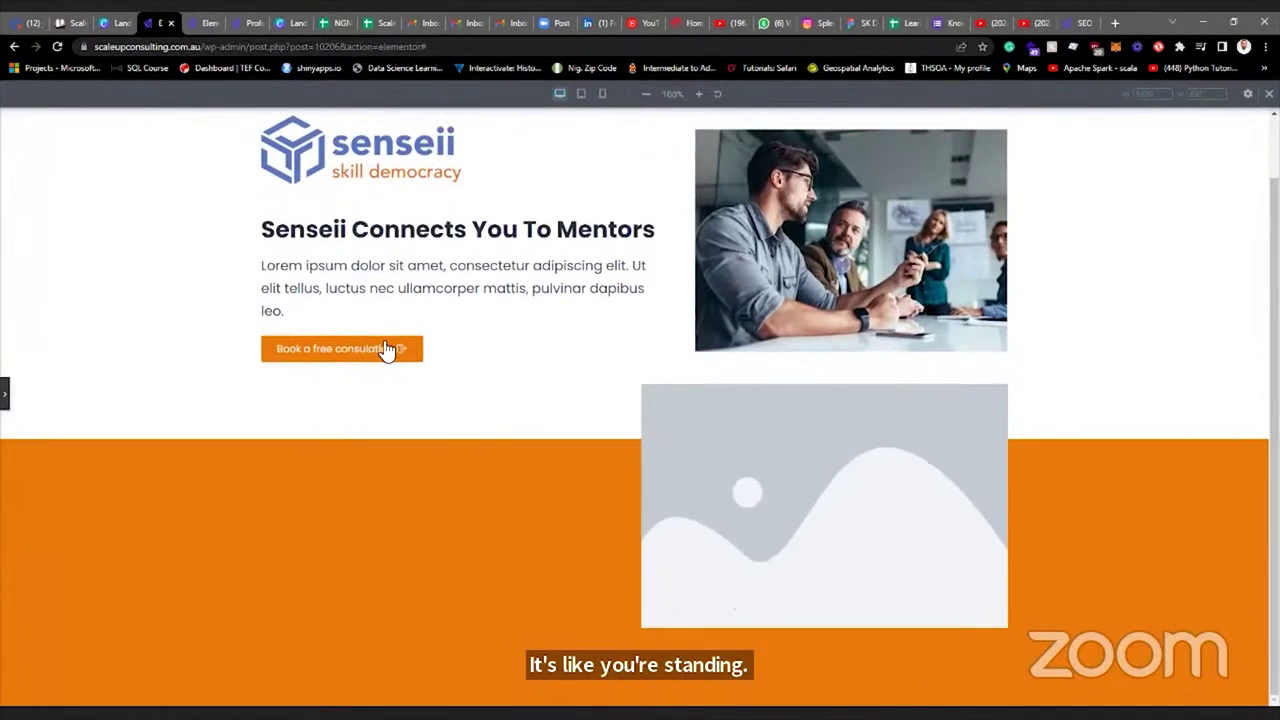
left_click(4, 393)
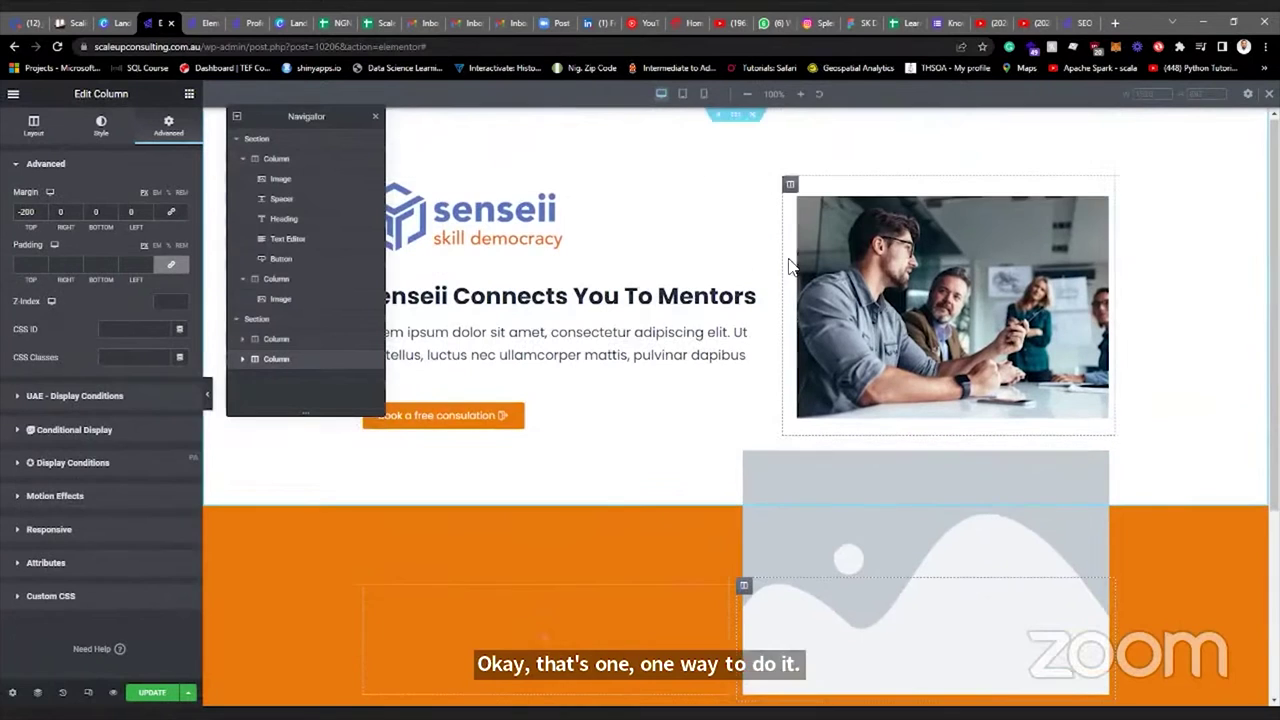
Delete the photo column from the hero section and move the Navigator away from the hero text.
right_click(790, 186)
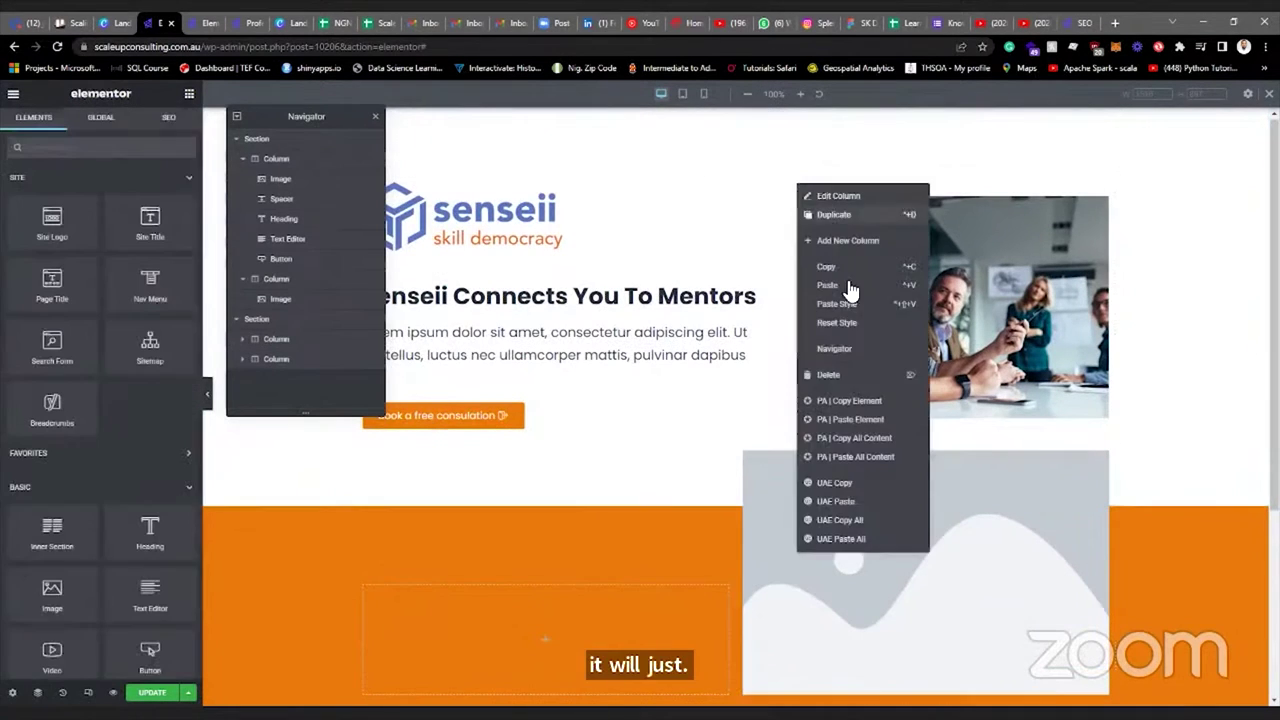
left_click(858, 374)
scroll(597, 360, "down", 2)
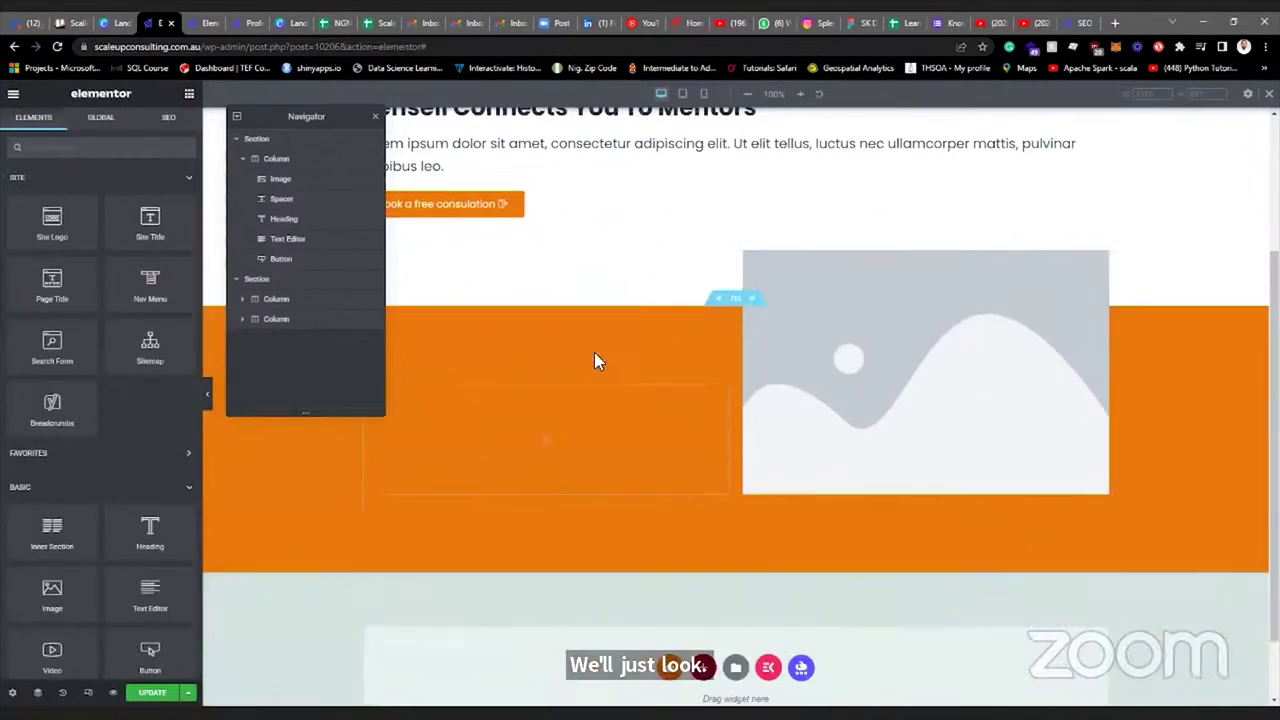
left_click_drag(300, 117, 694, 386)
scroll(690, 320, "up", 1)
scroll(700, 255, "up", 1)
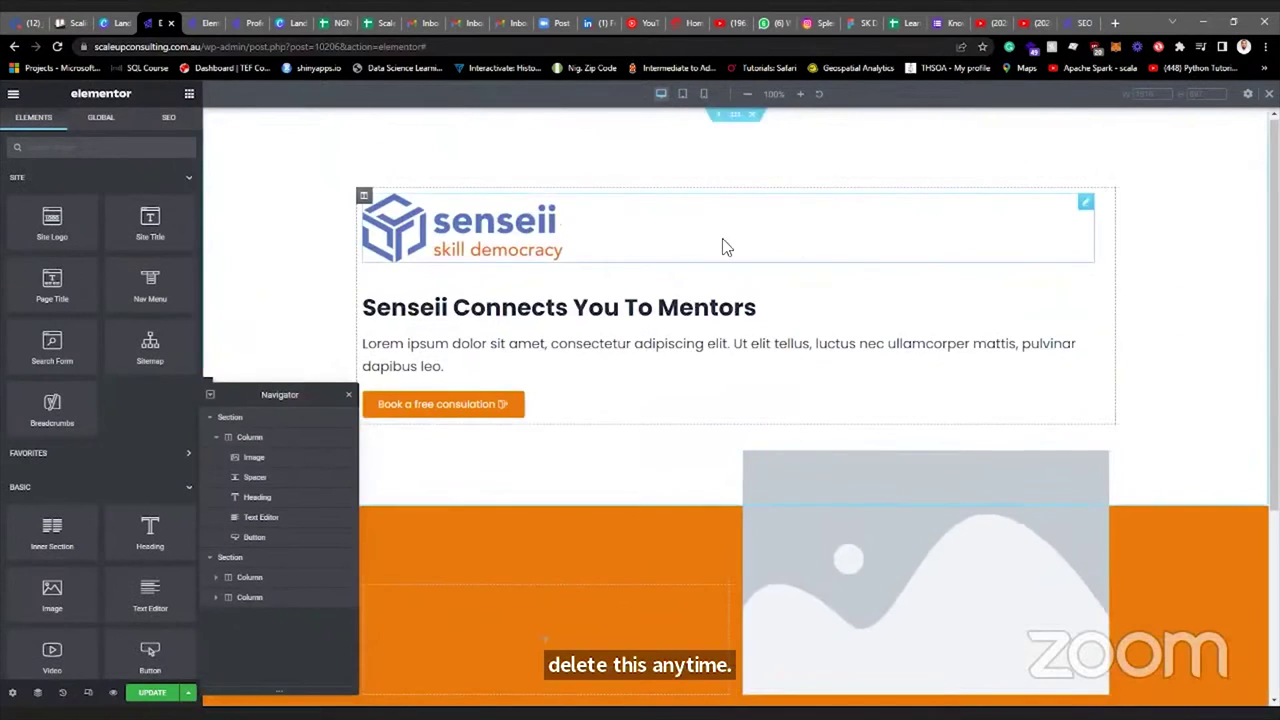
Set the right margin of the hero paragraph to 150.
scroll(921, 385, "down", 1)
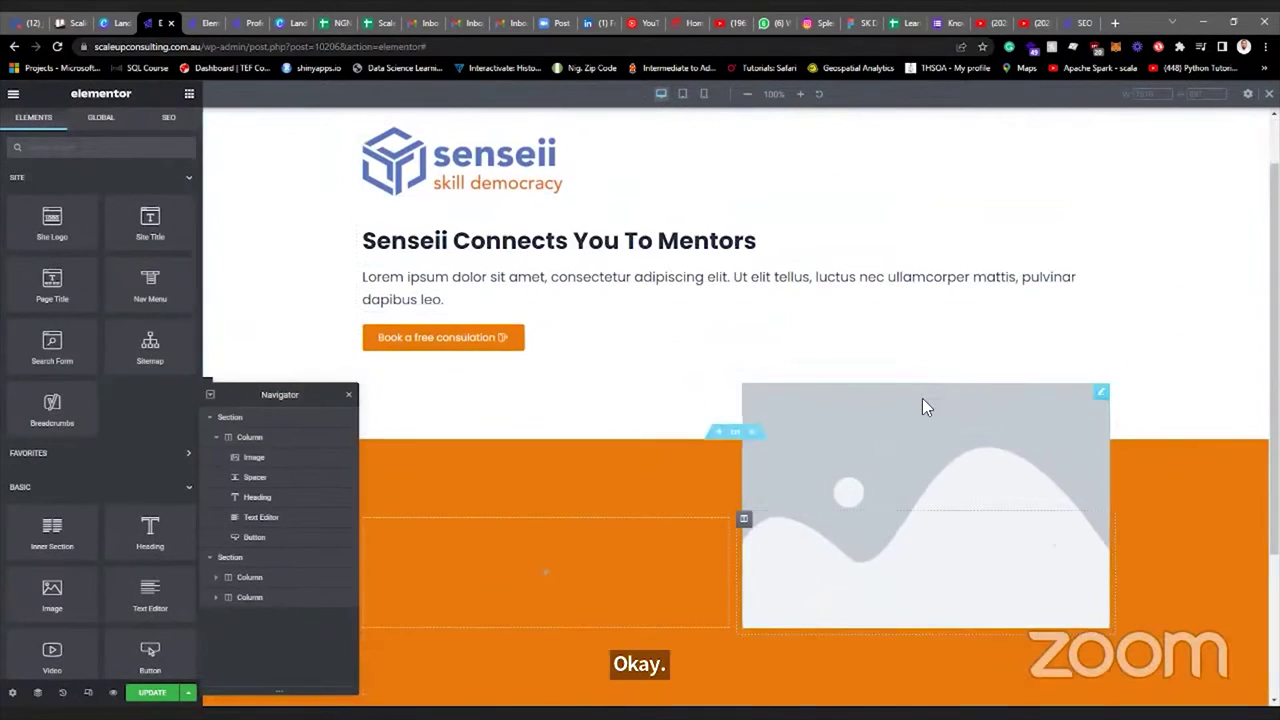
left_click(1074, 277)
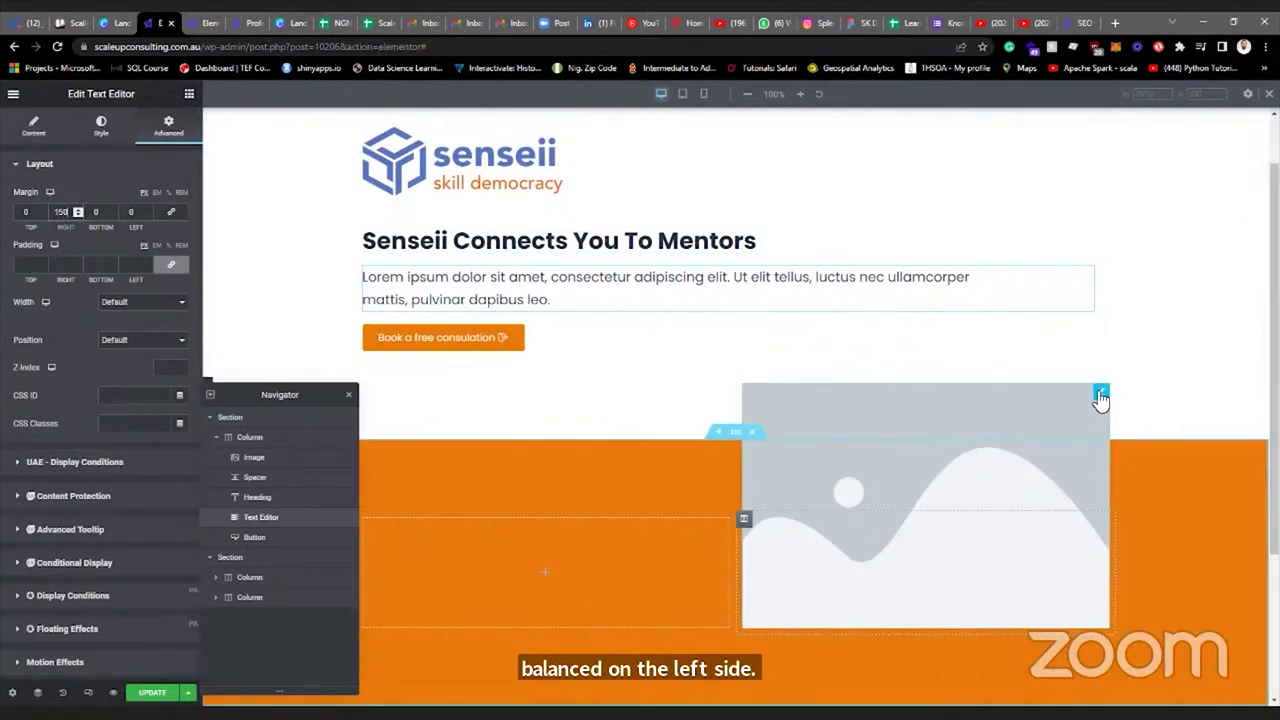
Replace the placeholder image overlapping the orange section with the team meeting photo from the Media Library.
left_click(1101, 392)
left_click(103, 258)
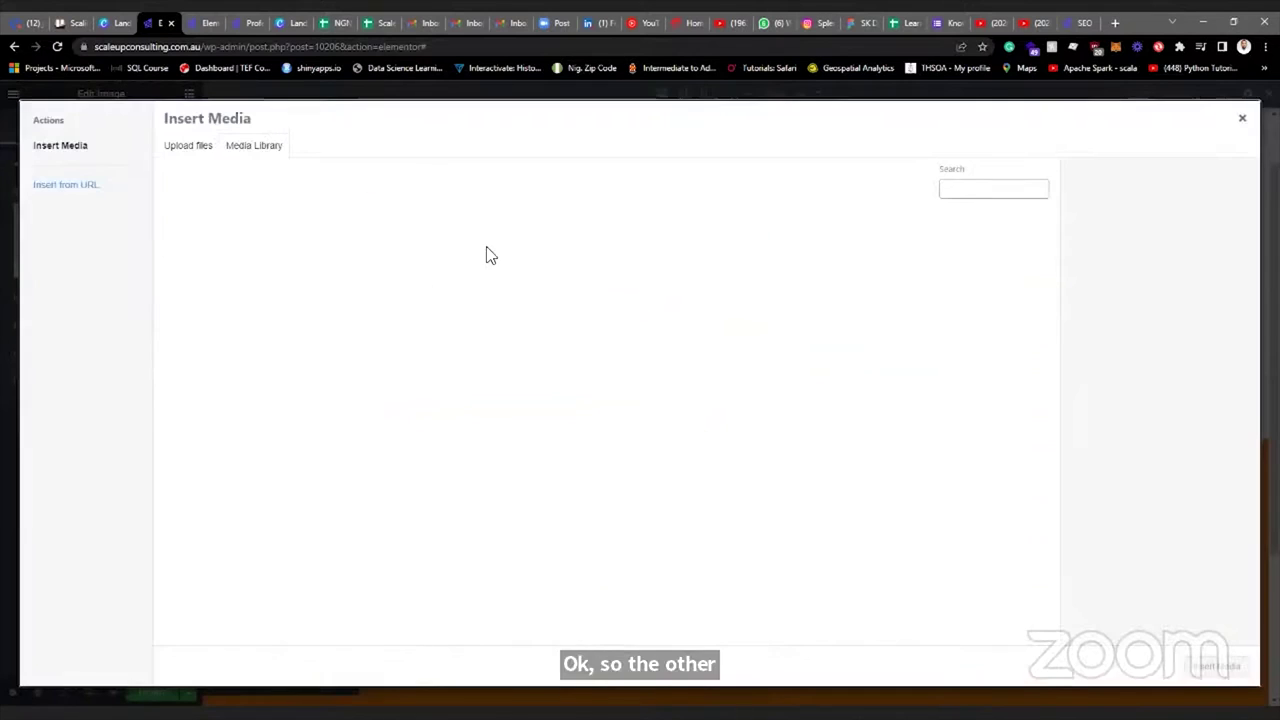
key("Escape")
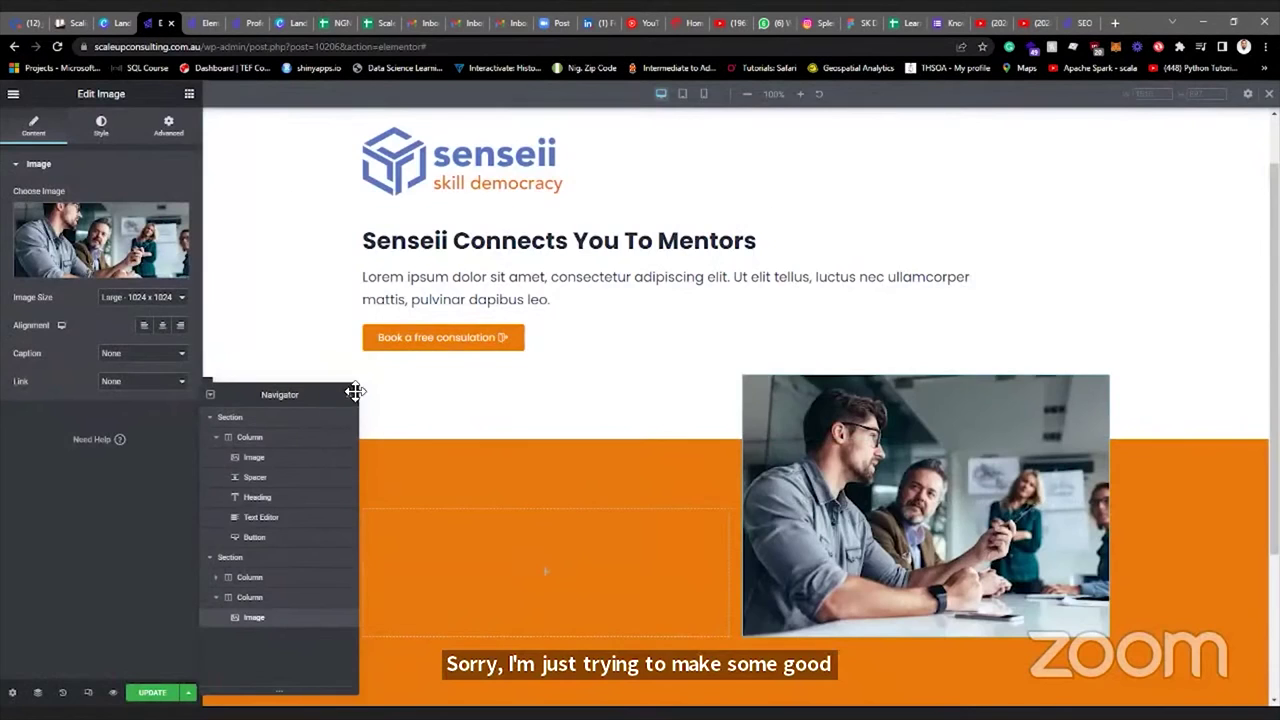
Move the Navigator away from the logo and hero text, and preview the page with the editing panel hidden.
left_click_drag(354, 390, 1240, 200)
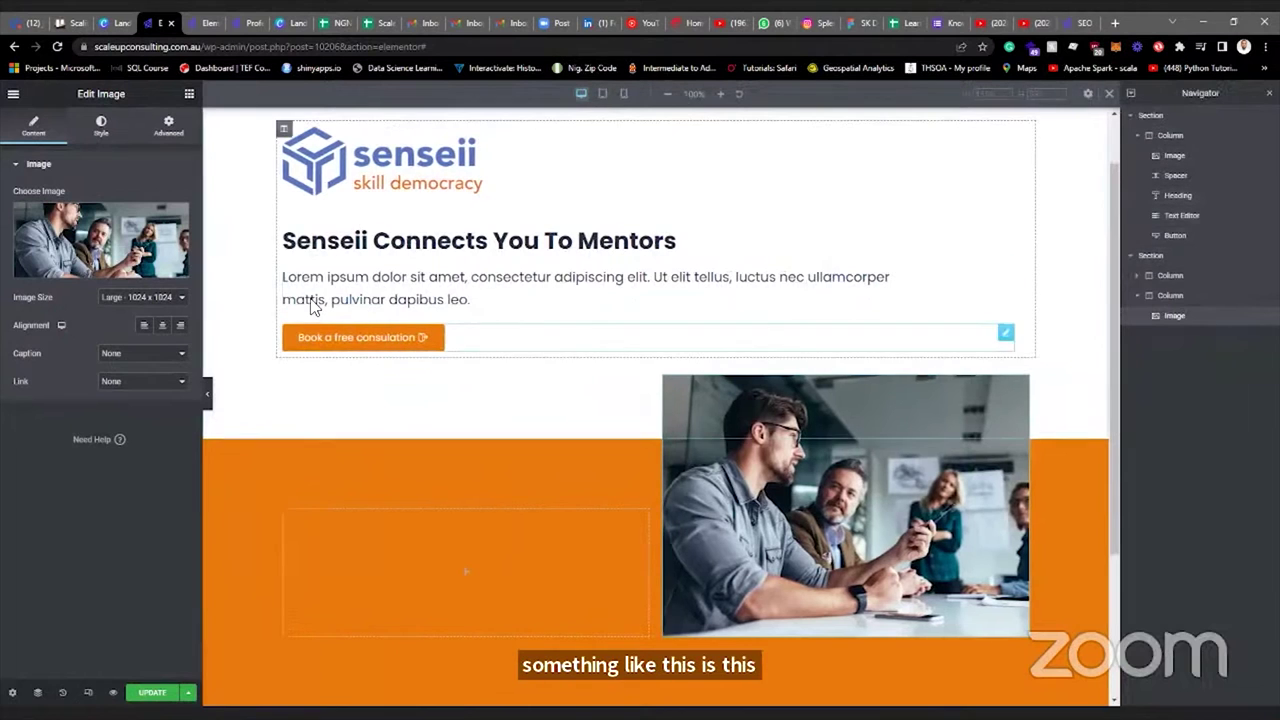
left_click_drag(1190, 93, 230, 400)
left_click(105, 393)
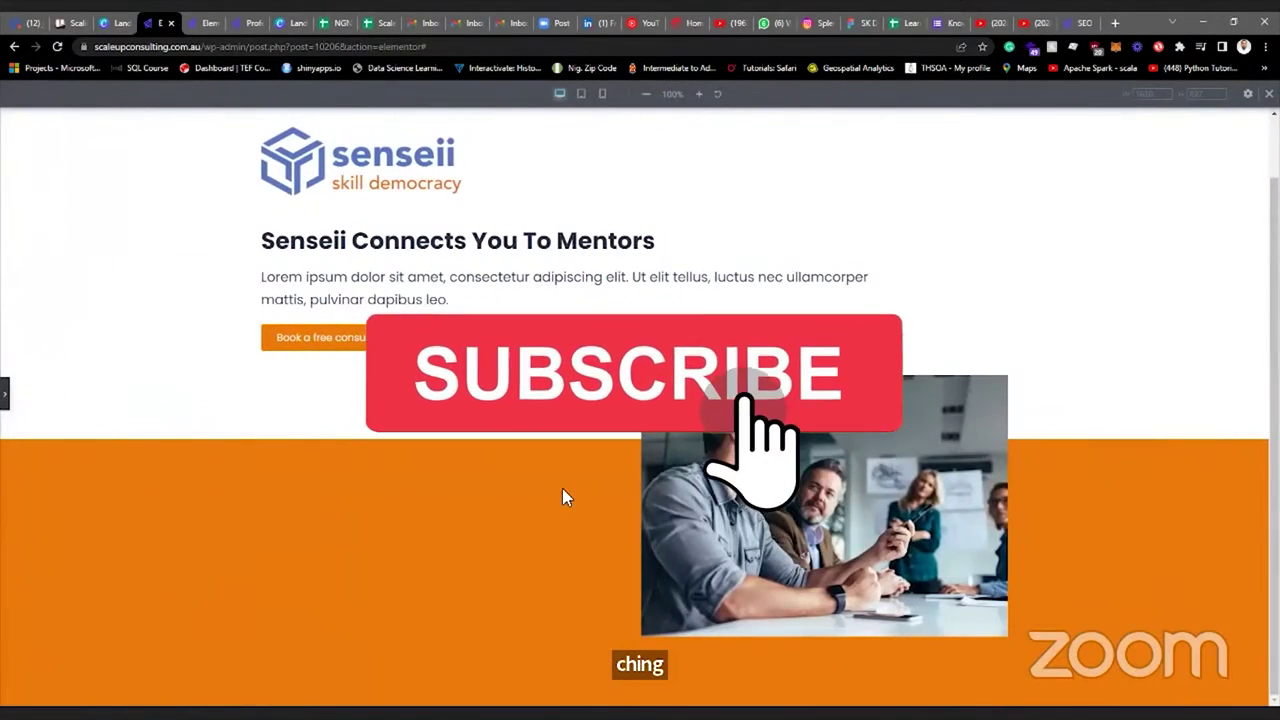
left_click(5, 393)
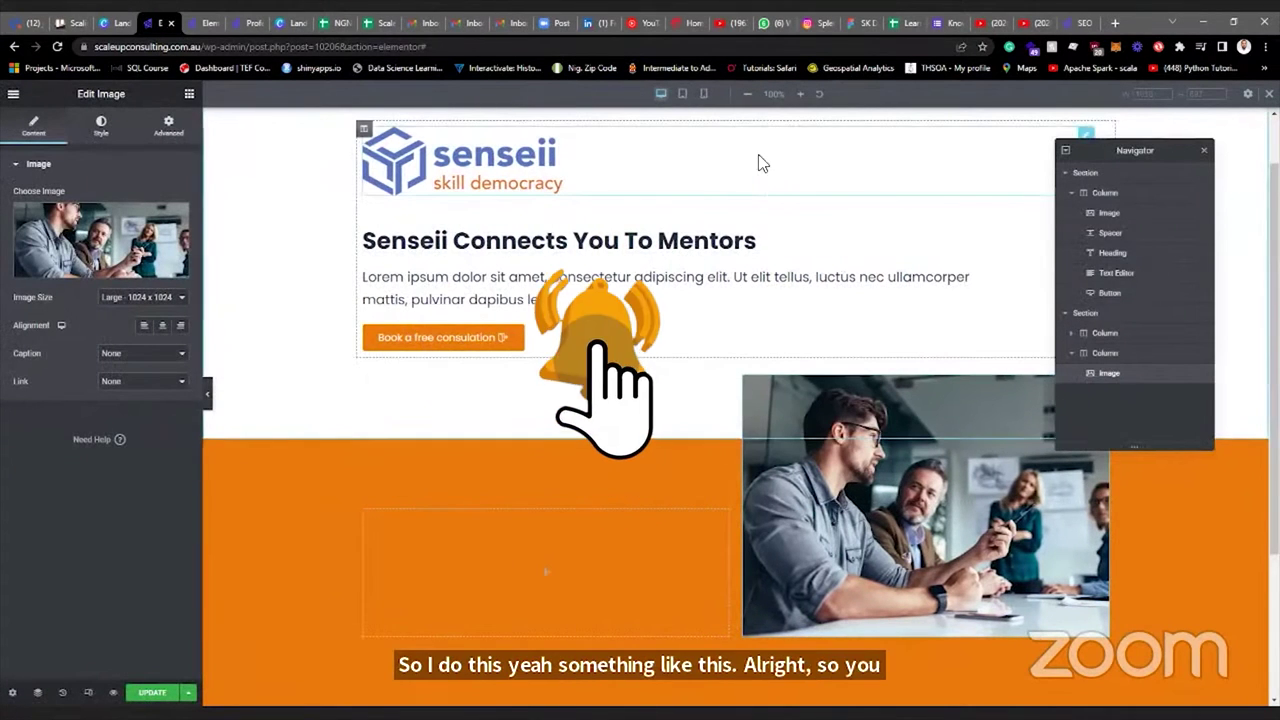
scroll(273, 374, "up", 1)
left_click(207, 393)
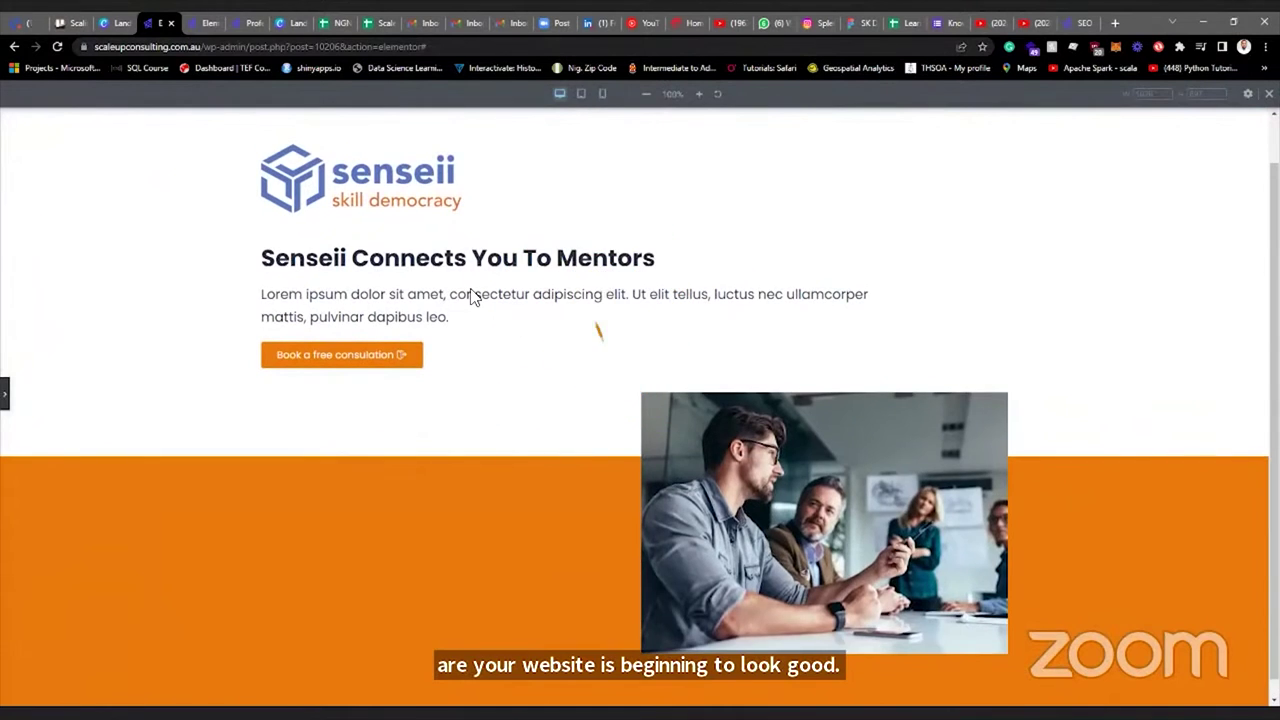
left_click(3, 400)
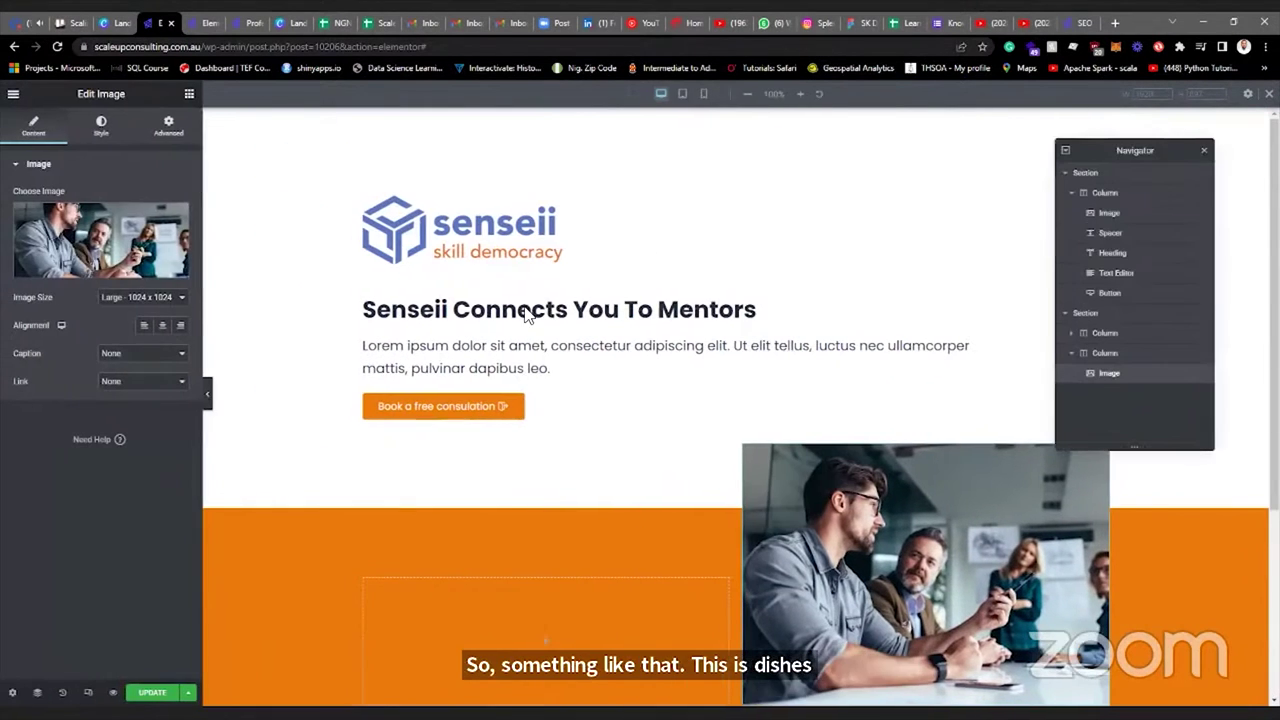
Examine the Scaleup Consulting landing page for layout ideas and return to the Senseii page.
scroll(554, 314, "down", 2)
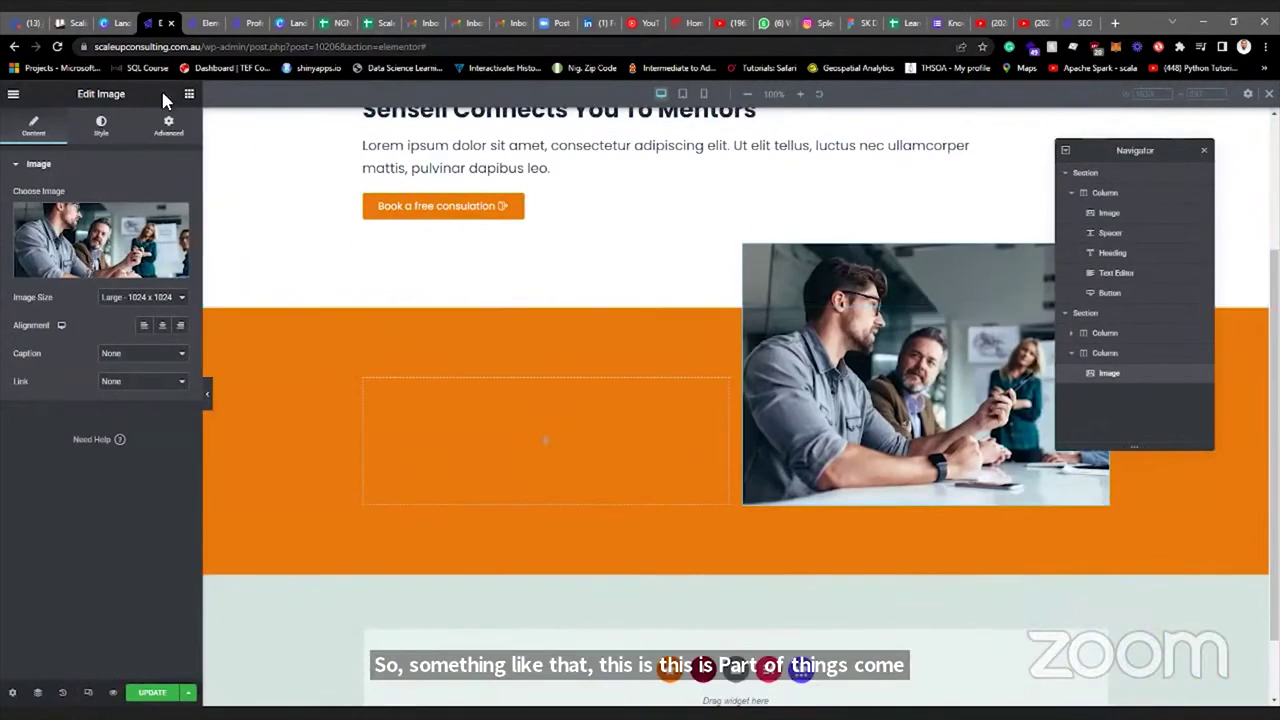
left_click(205, 22)
scroll(476, 334, "down", 3)
scroll(352, 238, "up", 2)
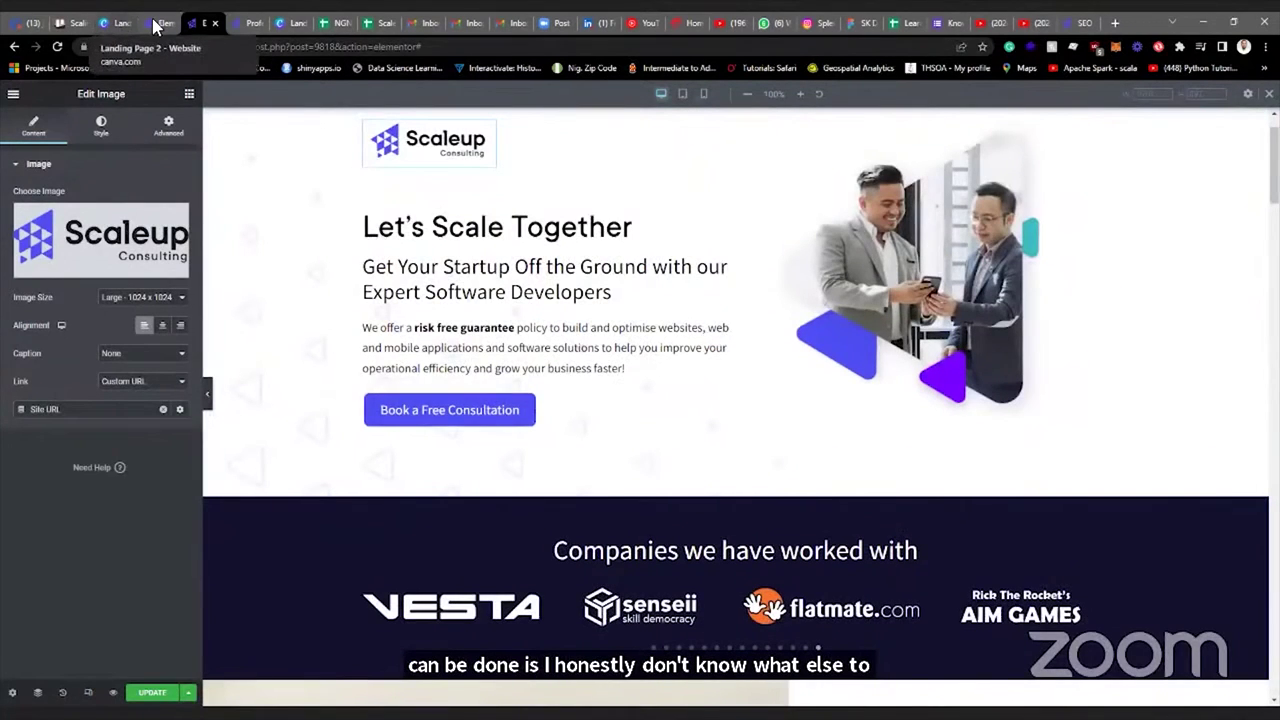
left_click(155, 22)
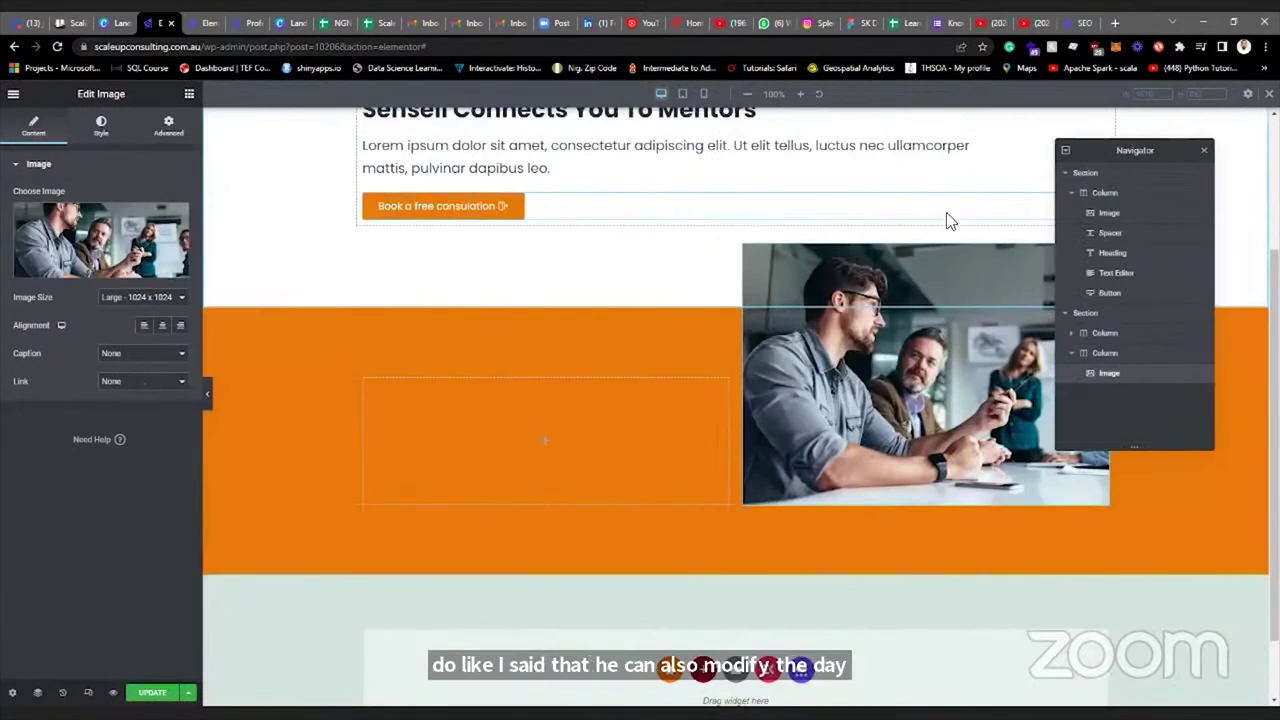
Give the consultation button a solid border with a width of 0 and a border radius of 20.
scroll(982, 208, "up", 2)
left_click(1108, 292)
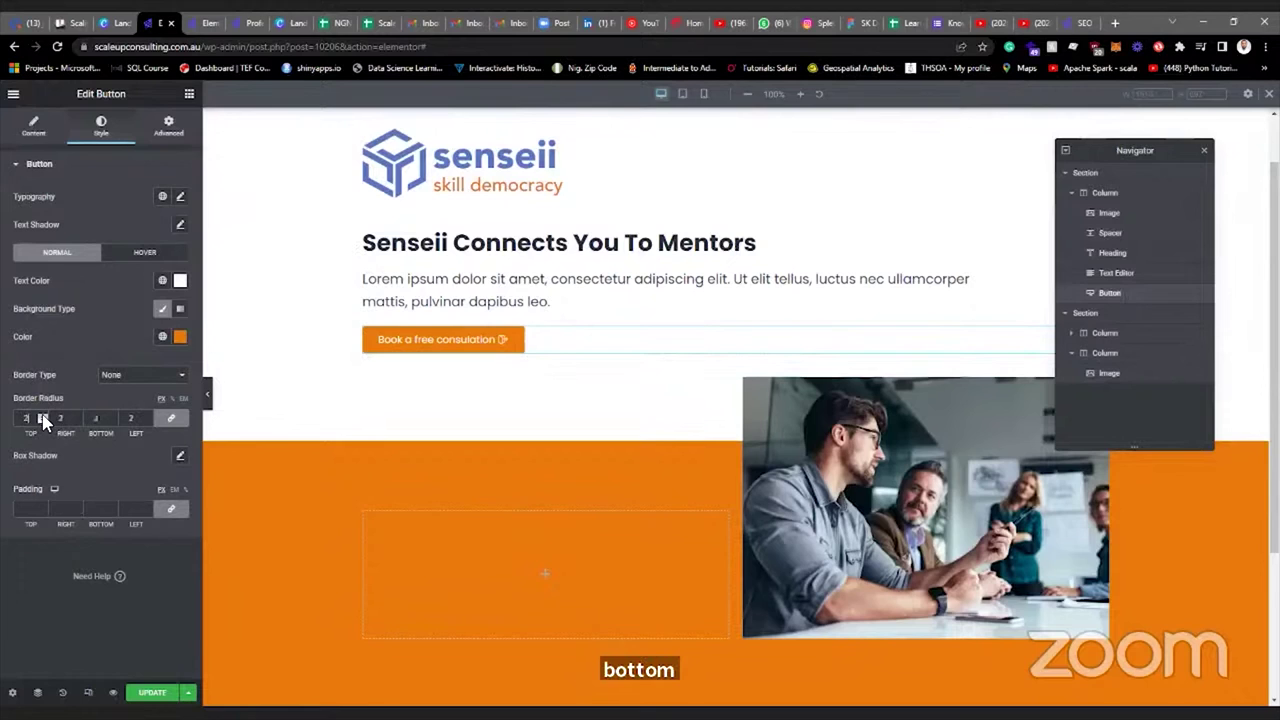
type("5")
left_click(121, 375)
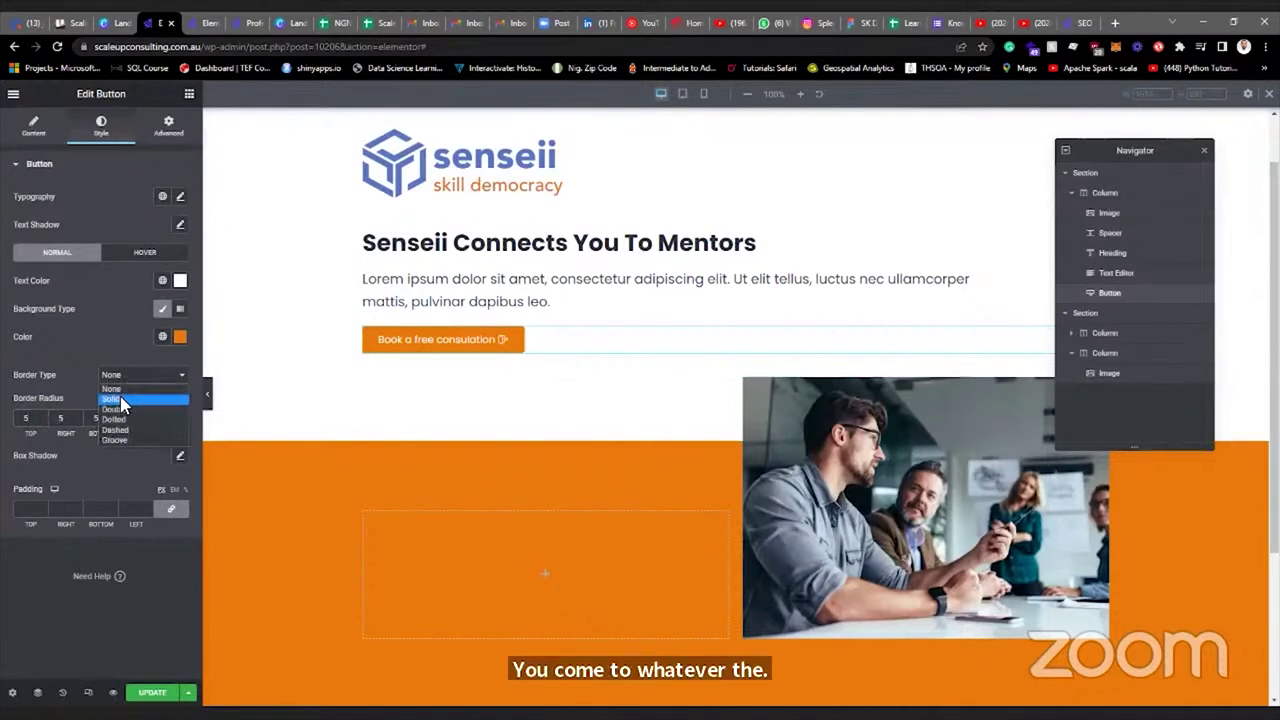
left_click(121, 400)
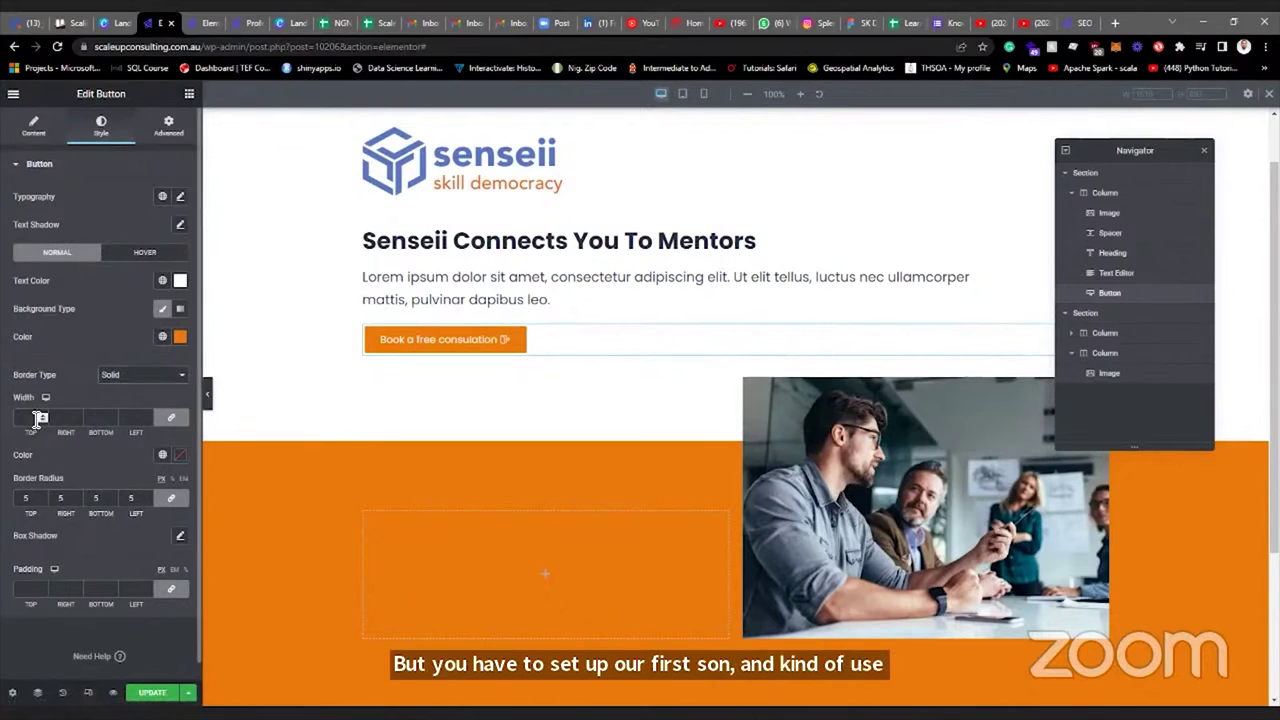
type("0")
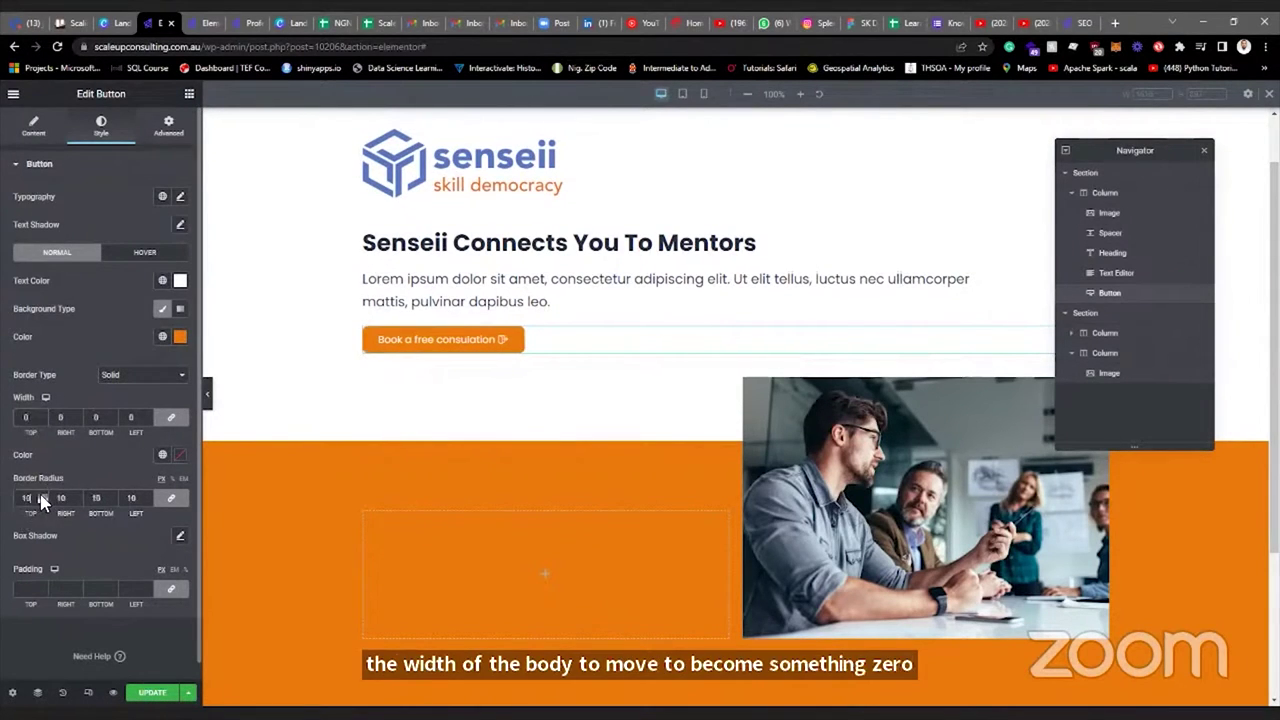
left_click(40, 499)
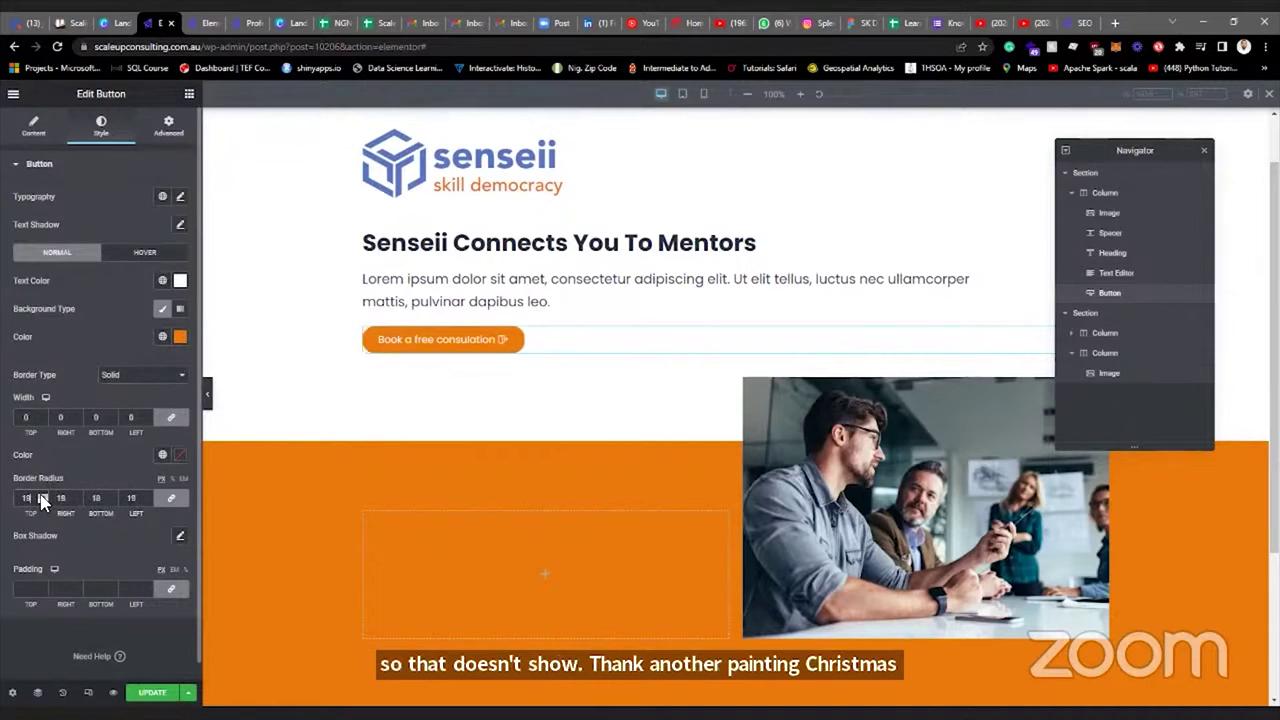
Try a white border with a width of 5 on the consultation button, and reset its colour and width to 0.
left_click(22, 416)
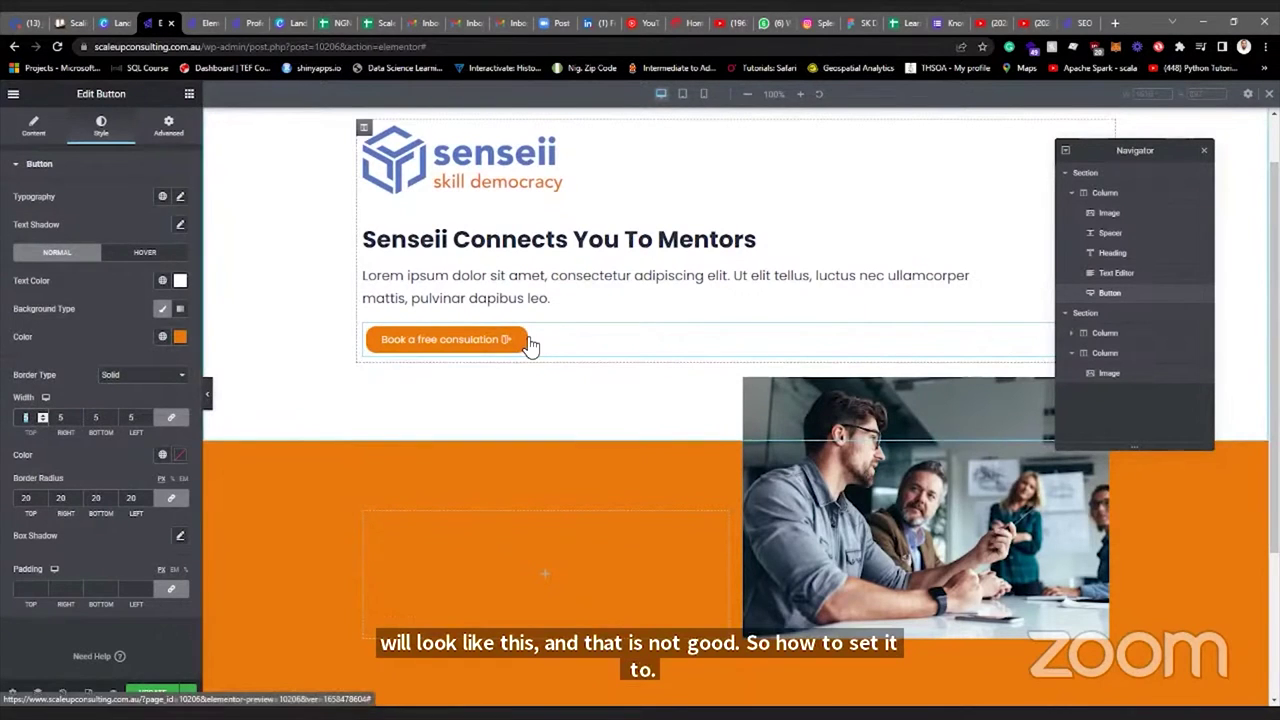
left_click(186, 459)
left_click_drag(123, 571, 2, 483)
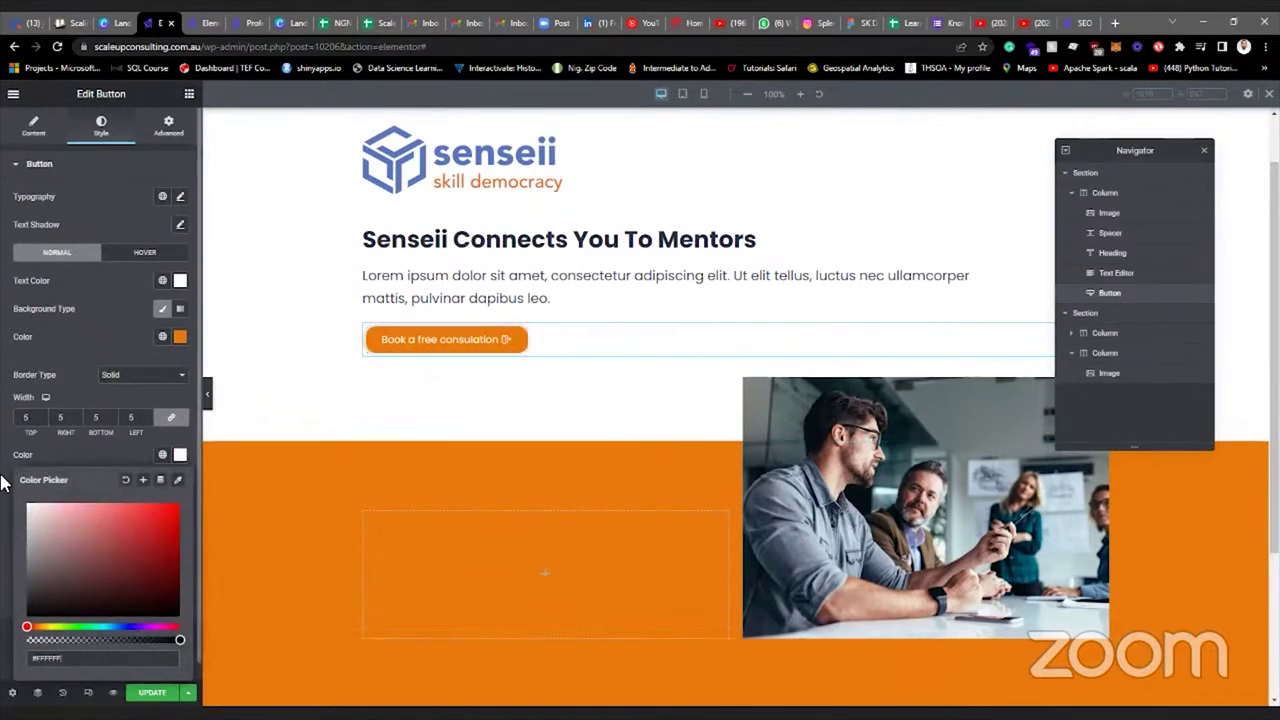
left_click(125, 480)
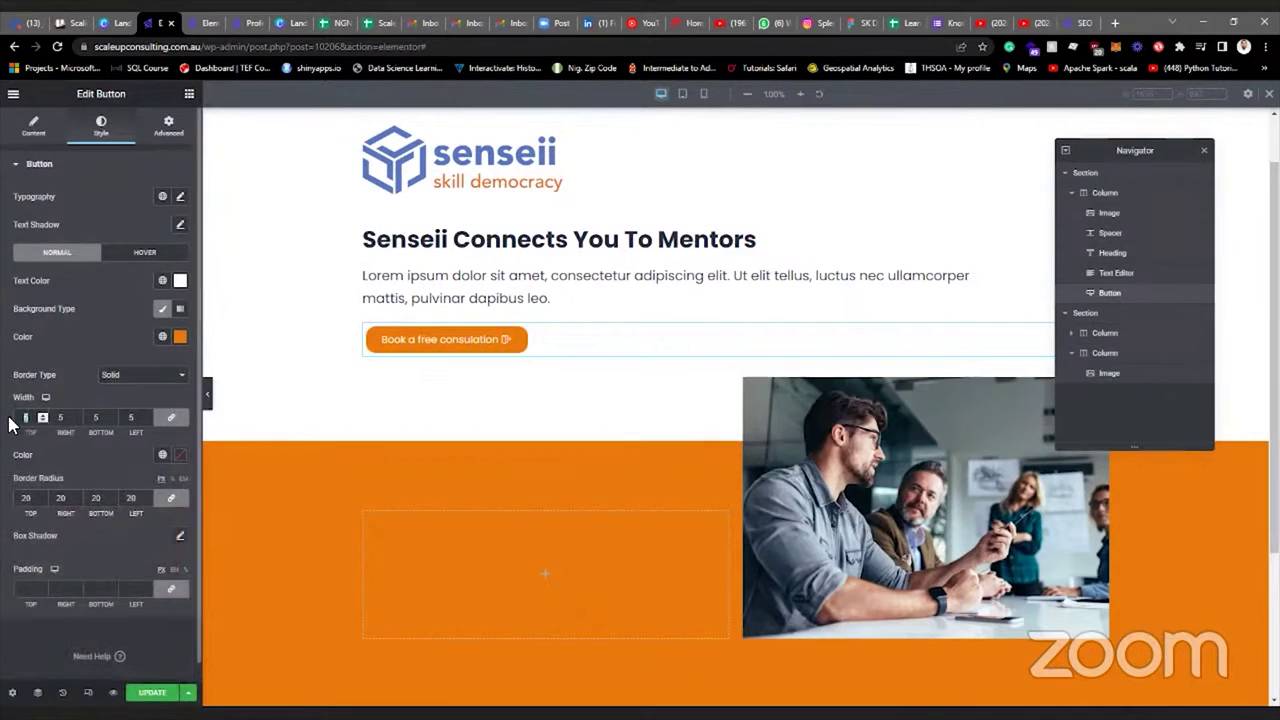
type("0")
scroll(494, 310, "up", 1)
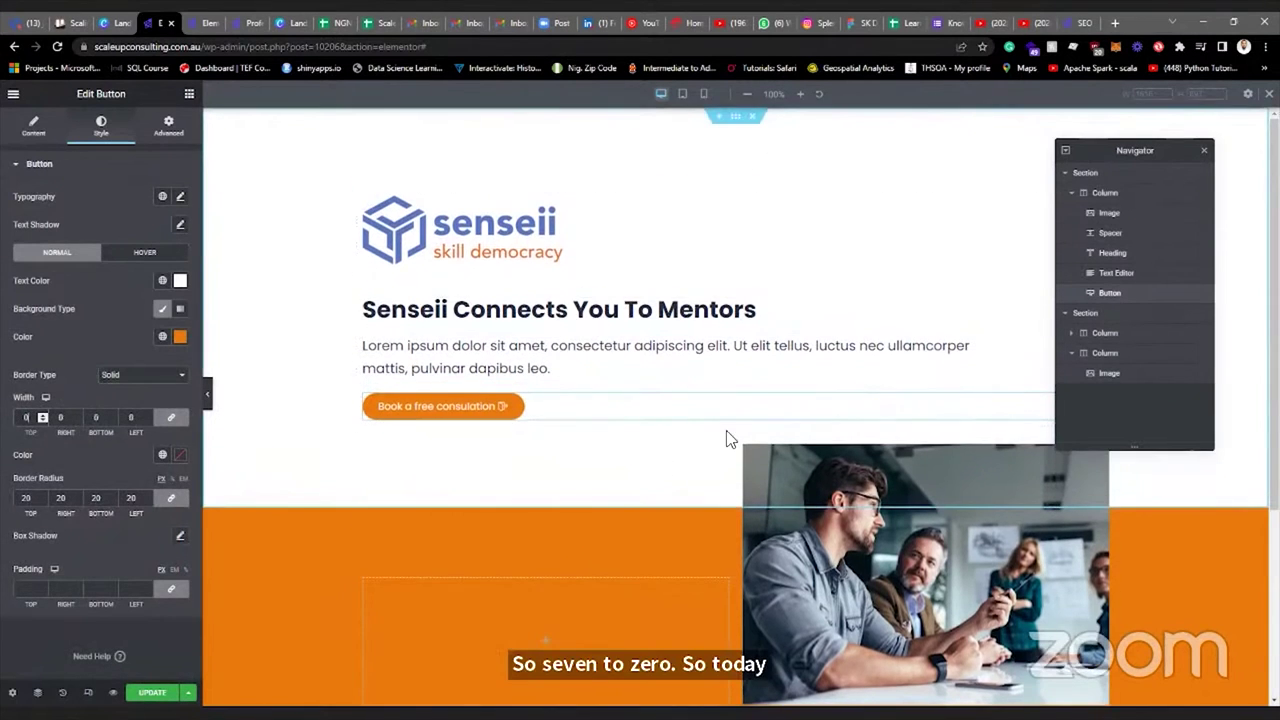
Add a Text Editor widget to the empty column of the orange section.
scroll(729, 440, "down", 3)
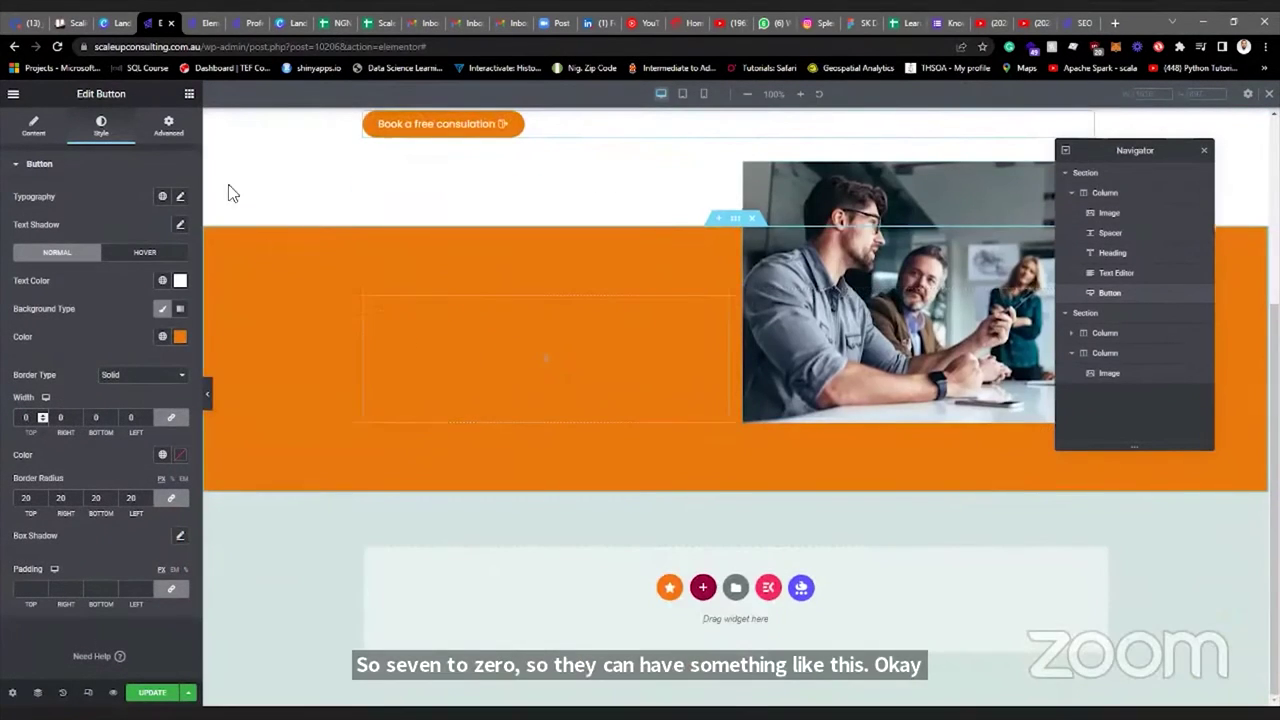
left_click(189, 95)
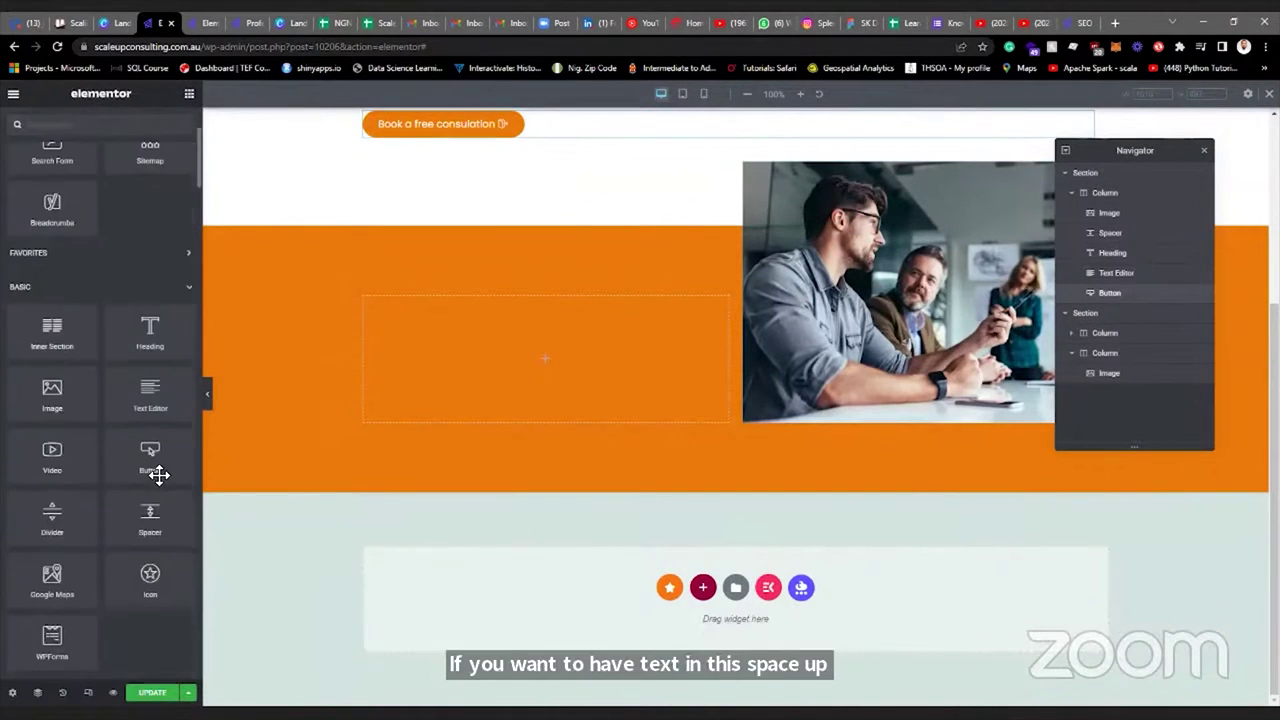
scroll(159, 474, "down", 2)
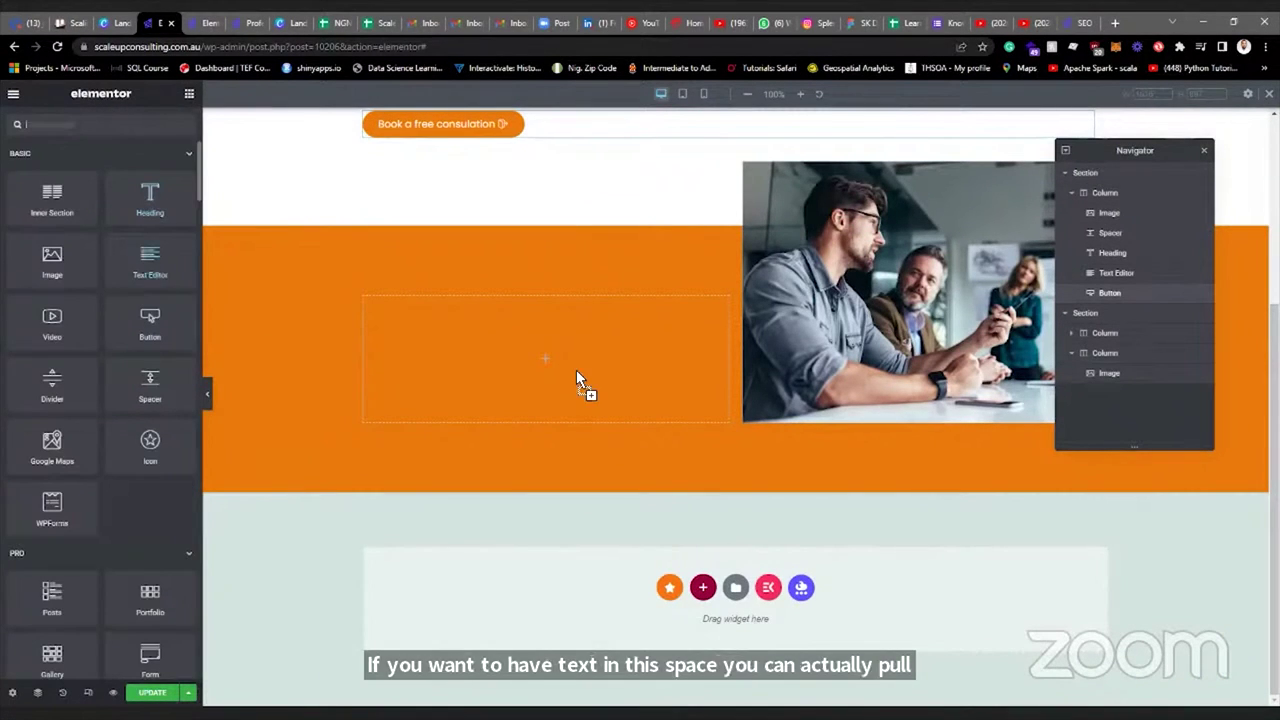
left_click_drag(576, 372, 495, 405)
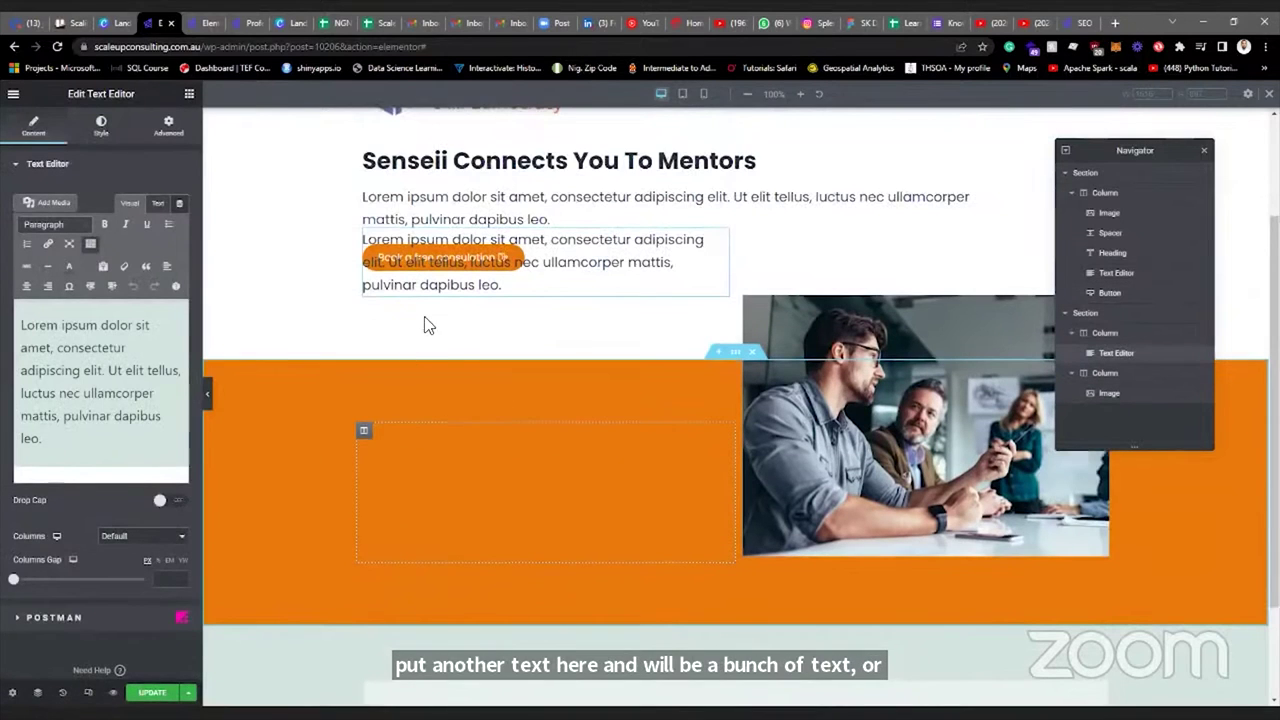
Set the top margin of the orange section's text column to 0.
left_click(364, 432)
left_click(168, 125)
left_click_drag(36, 212, 7, 213)
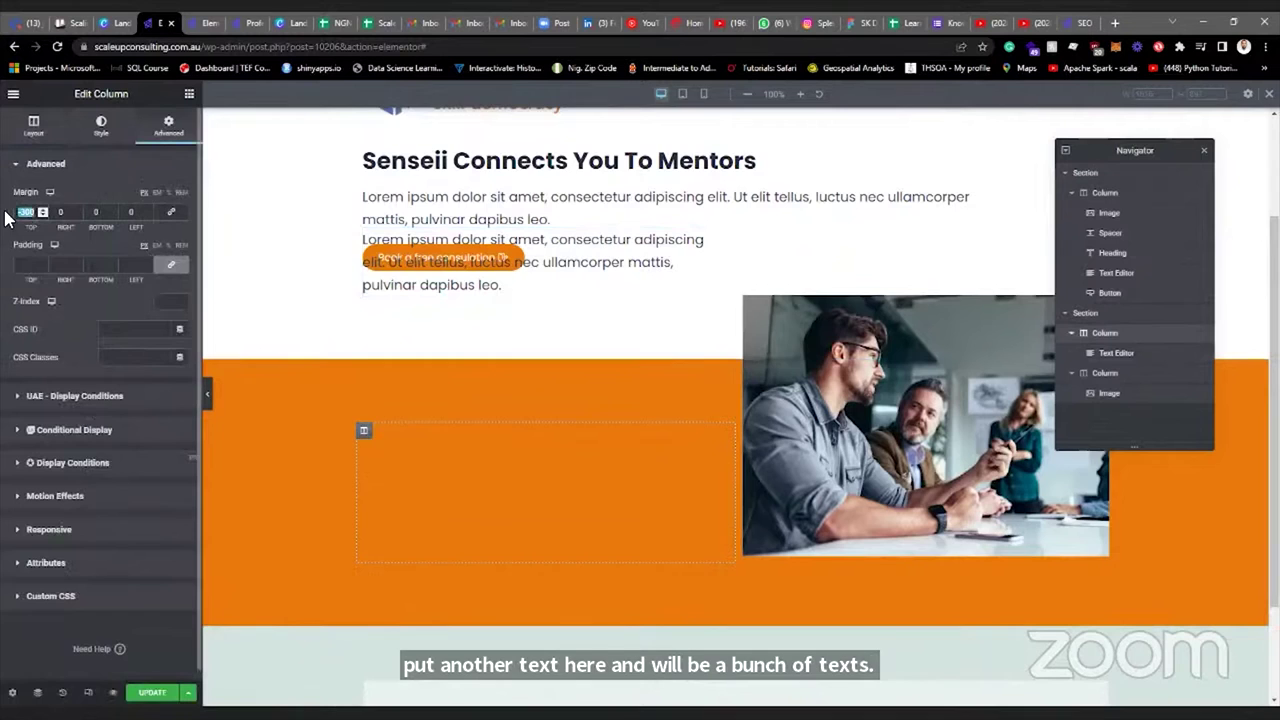
type("0")
scroll(426, 394, "down", 2)
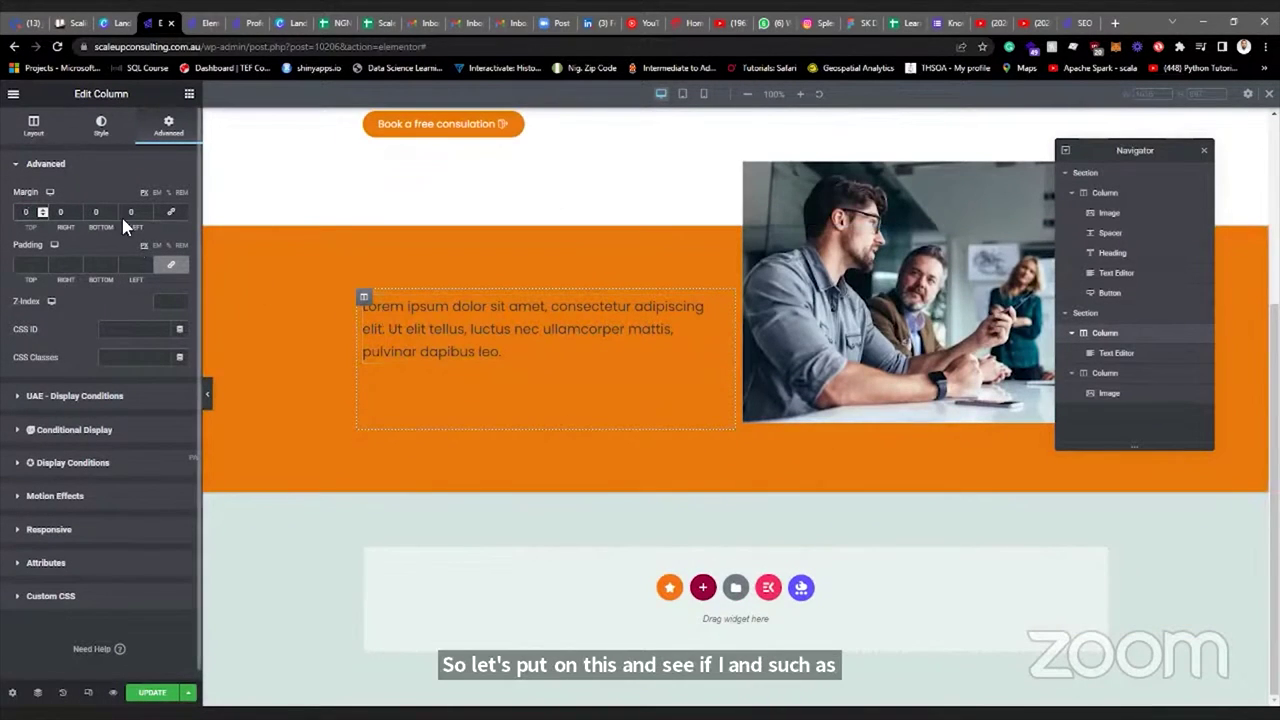
Try a white classic background on the orange section's text column, and clear the colour.
left_click(101, 126)
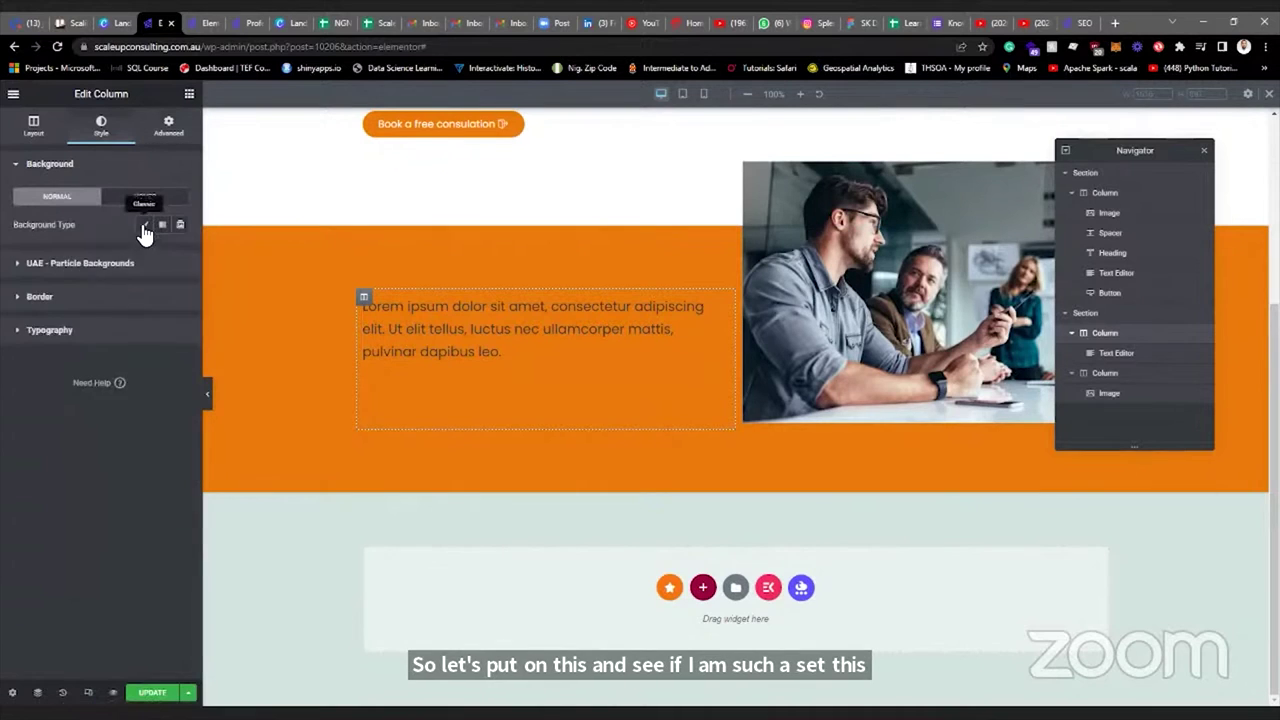
left_click(145, 224)
left_click(180, 252)
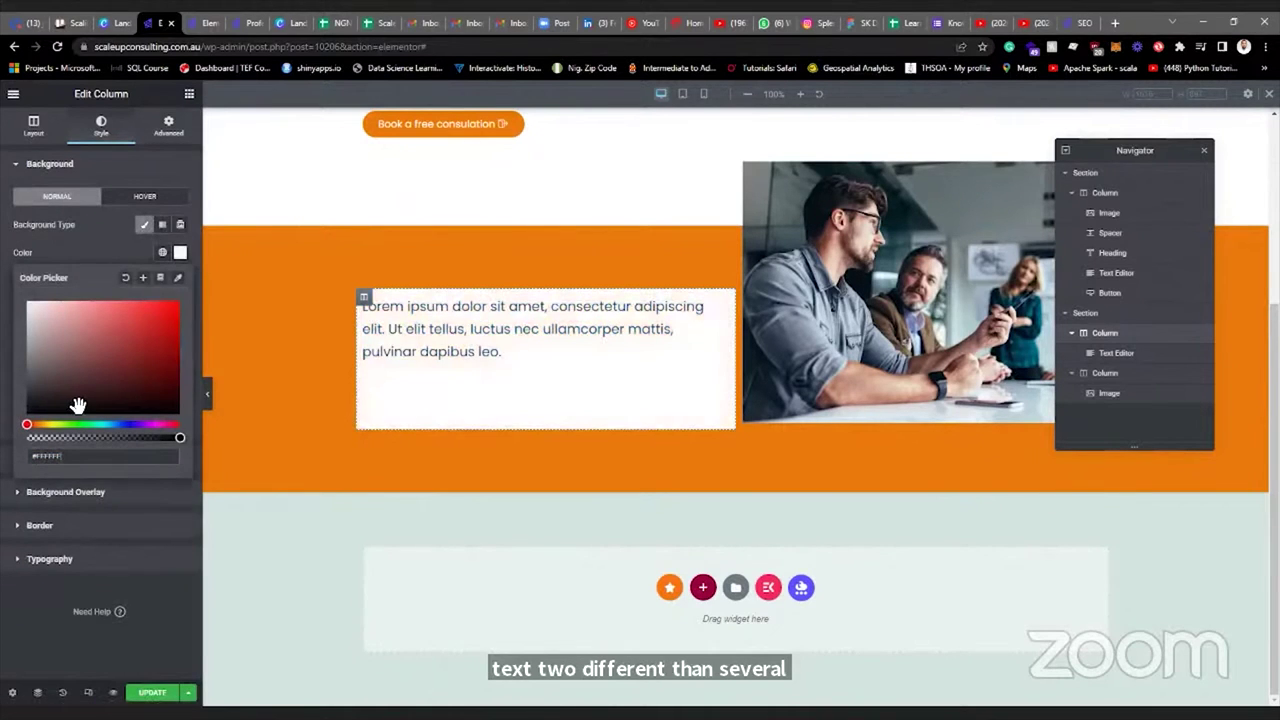
left_click(40, 614)
left_click(180, 252)
left_click(125, 277)
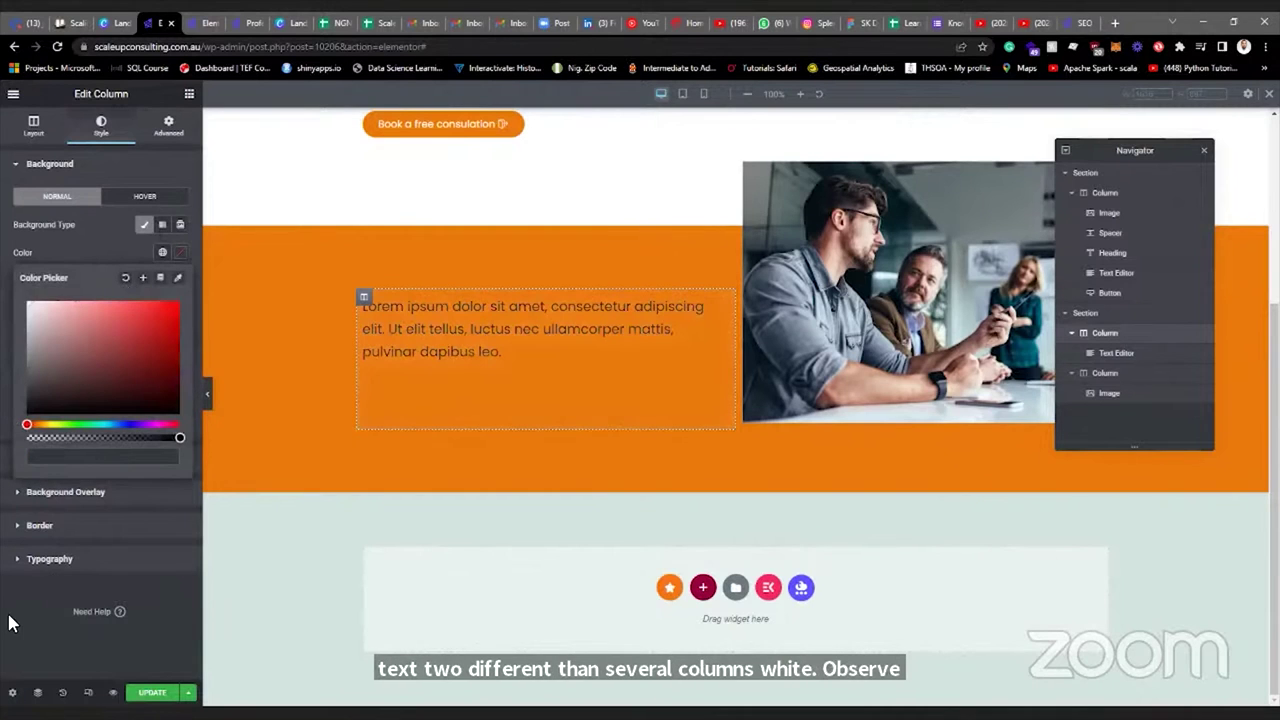
Set the text colour of the orange section's paragraph to white (#FFFFFF).
left_click(591, 334)
left_click(101, 128)
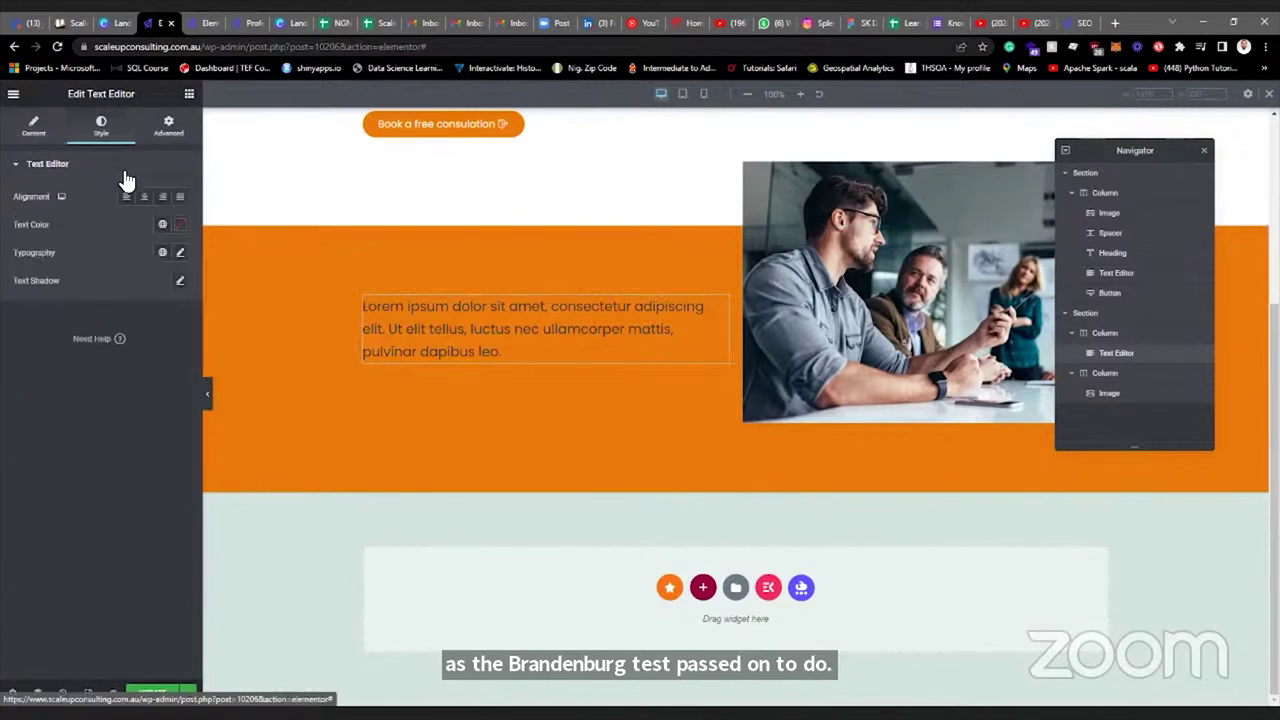
left_click(180, 224)
left_click_drag(140, 294, 27, 272)
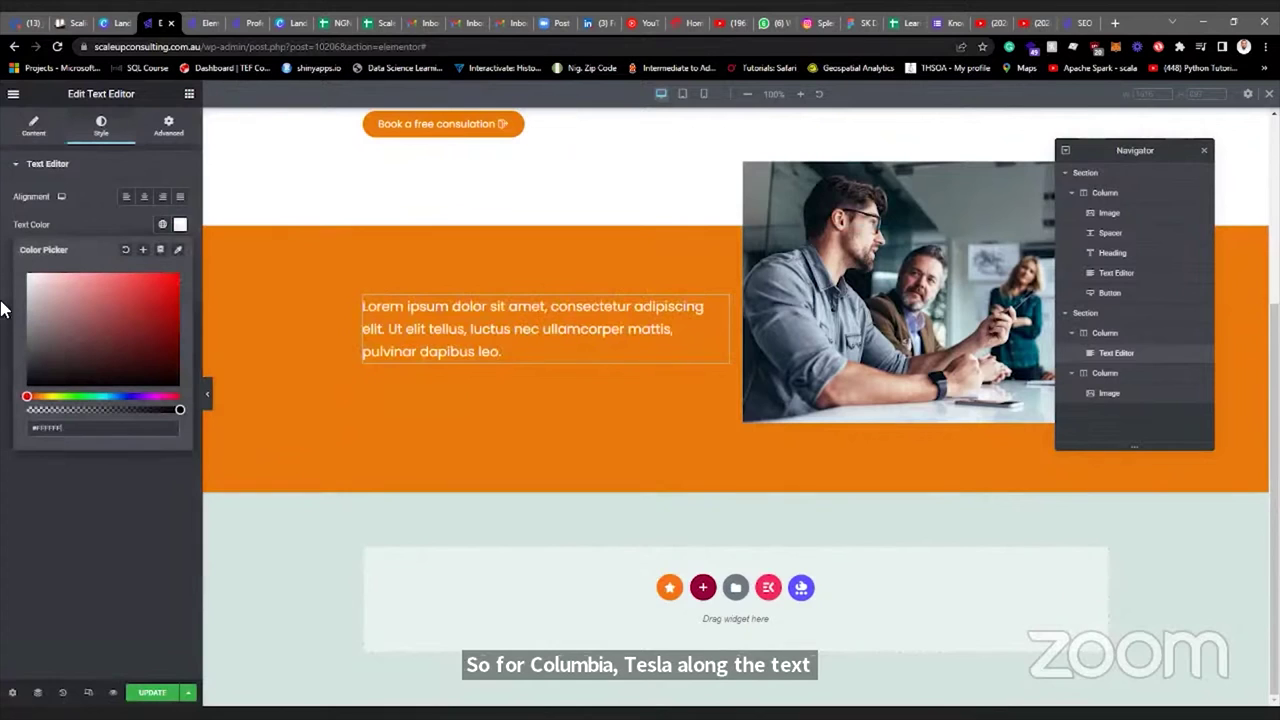
left_click(23, 518)
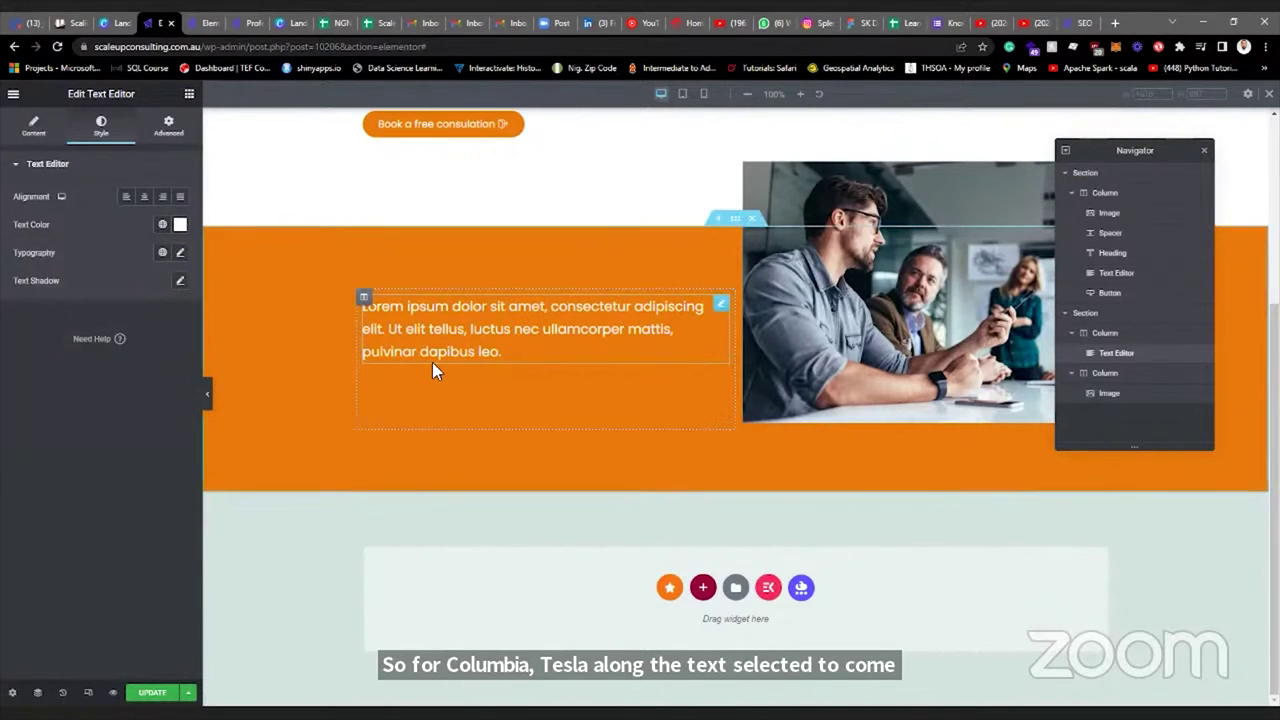
Add an Icon widget beneath the white paragraph in the orange section and align it left.
left_click(187, 93)
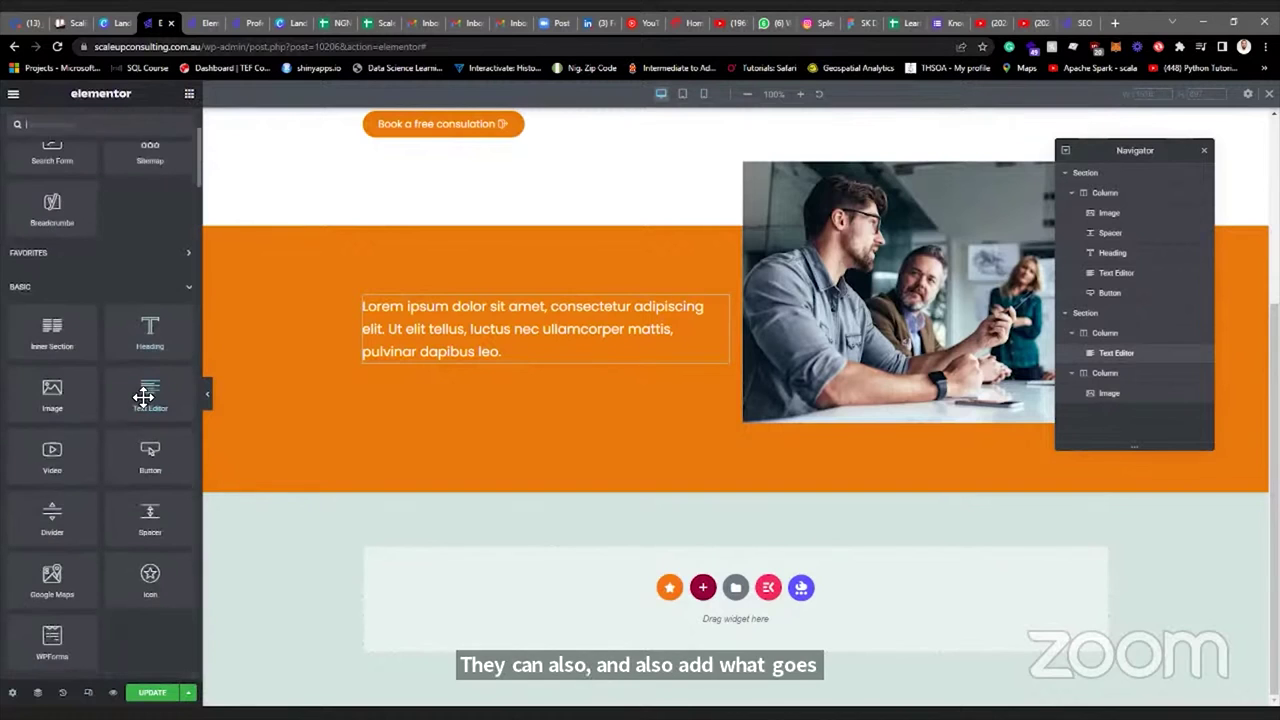
scroll(143, 397, "down", 1)
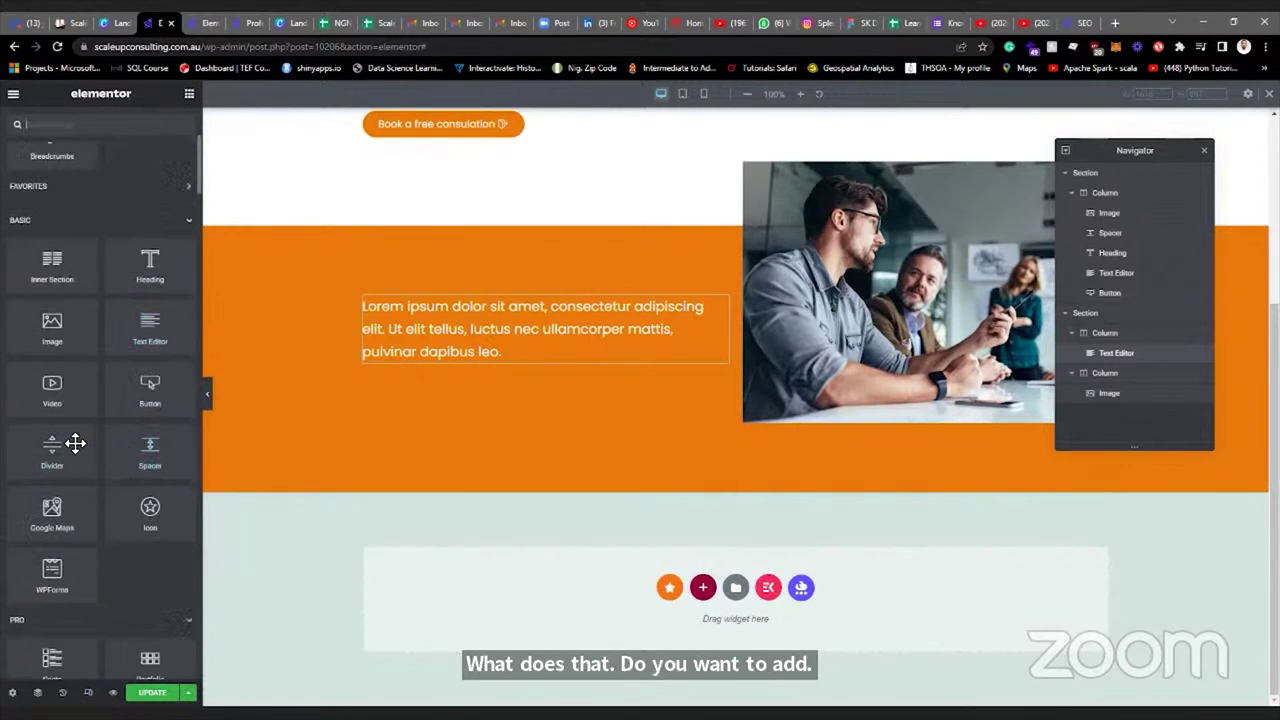
left_click_drag(149, 525, 546, 400)
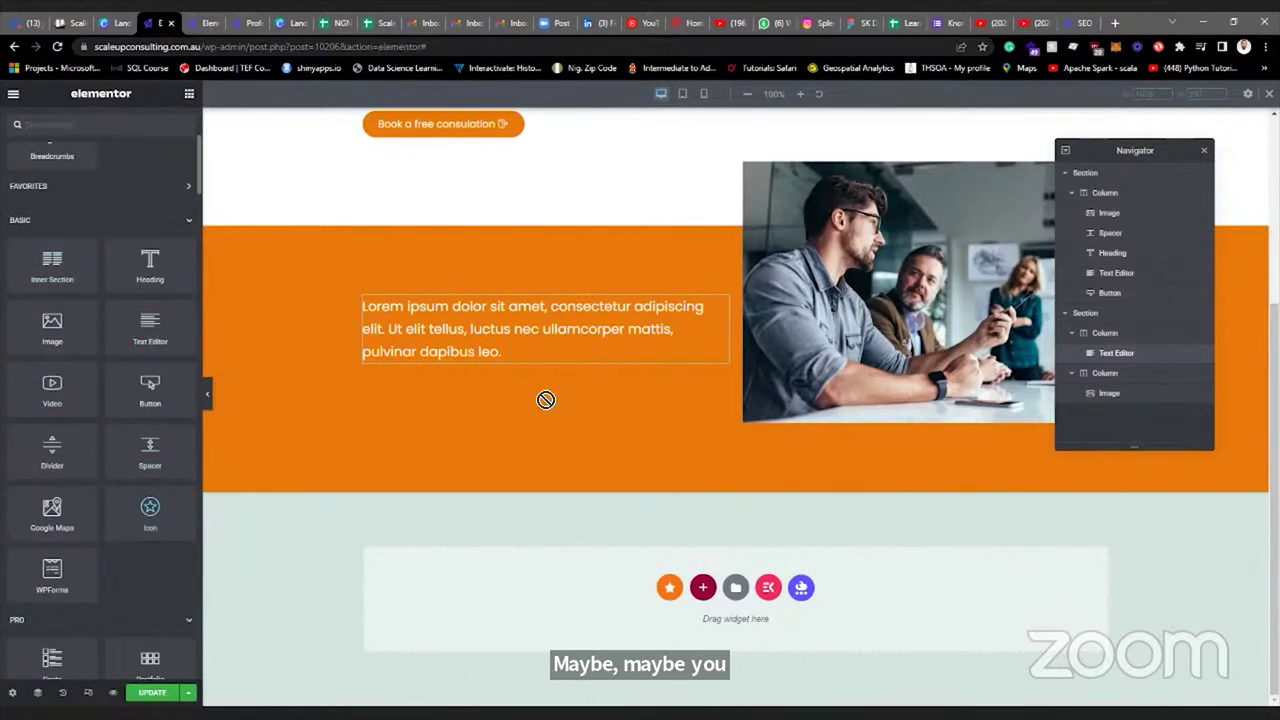
left_click_drag(528, 357, 530, 416)
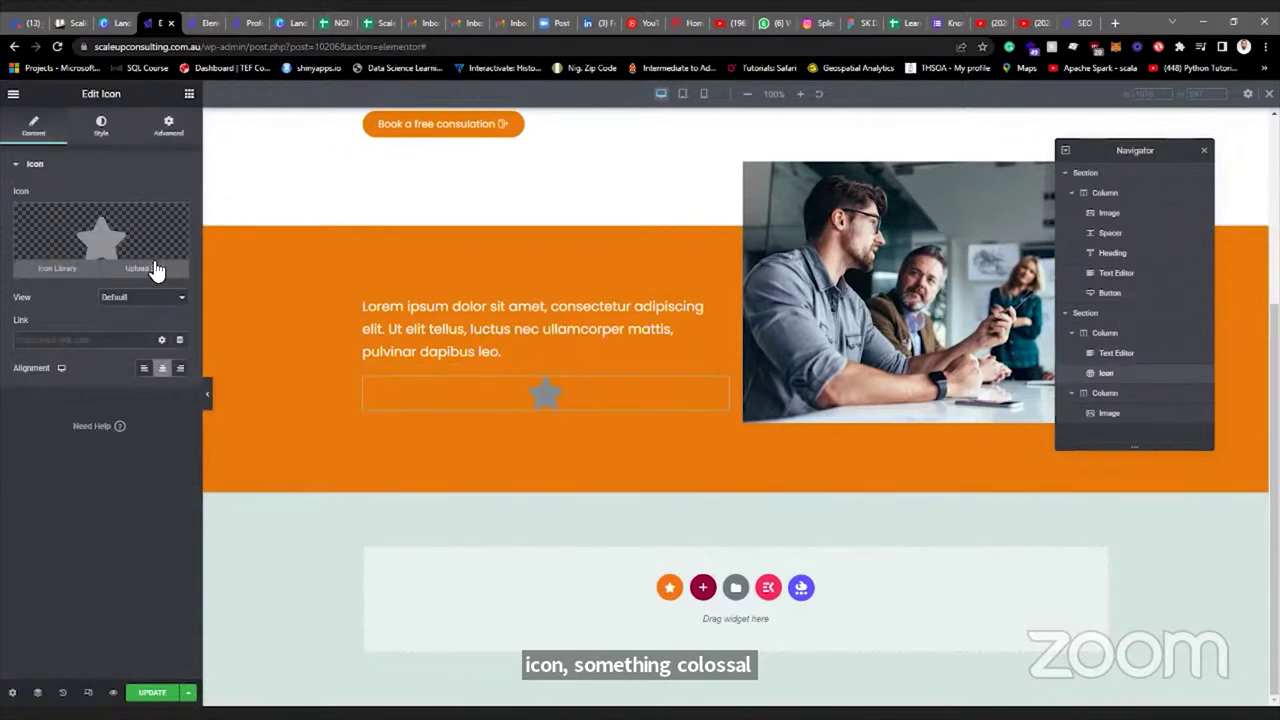
left_click(145, 369)
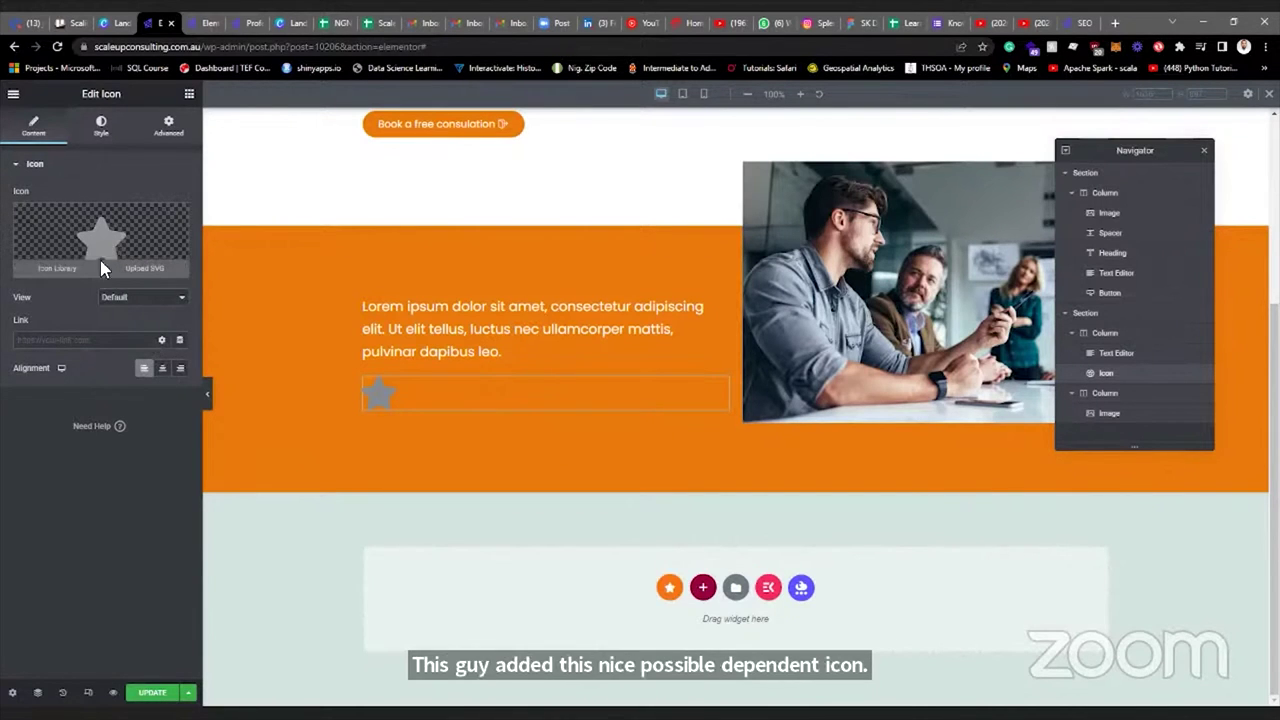
Try the Store icon from the Icon Library in the Icon widget, and delete the widget from the column.
left_click(100, 265)
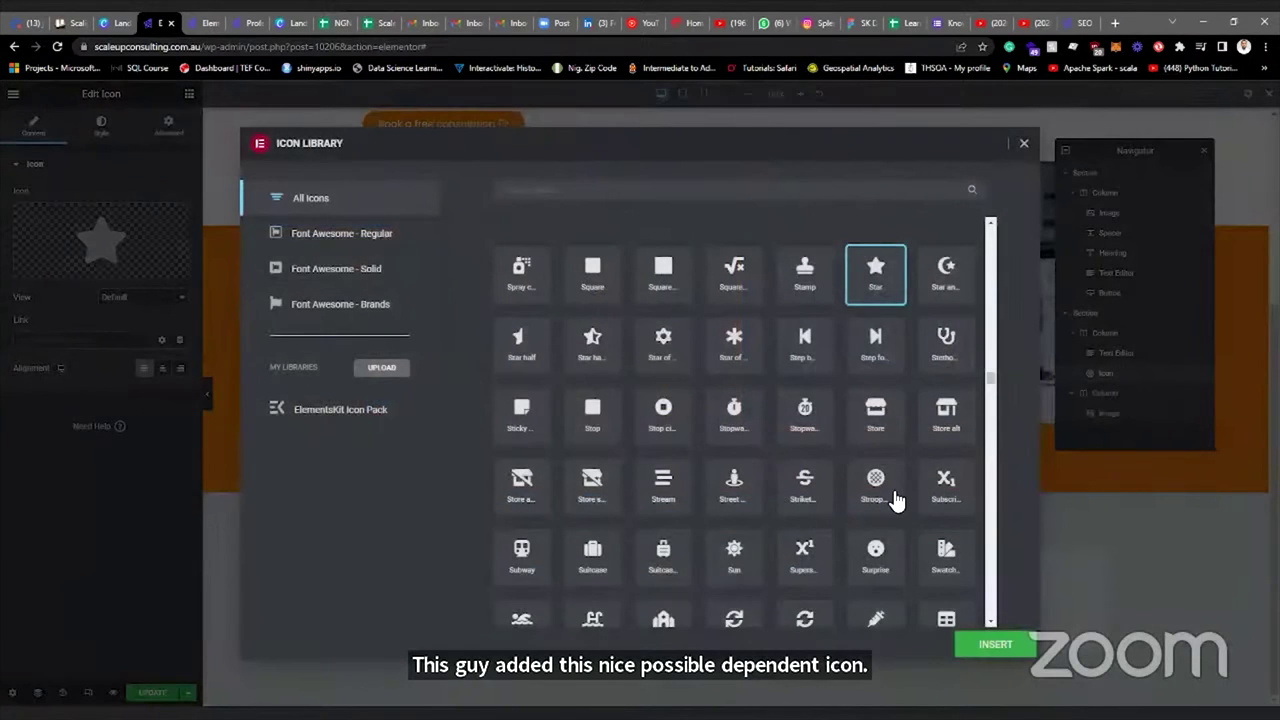
left_click(878, 420)
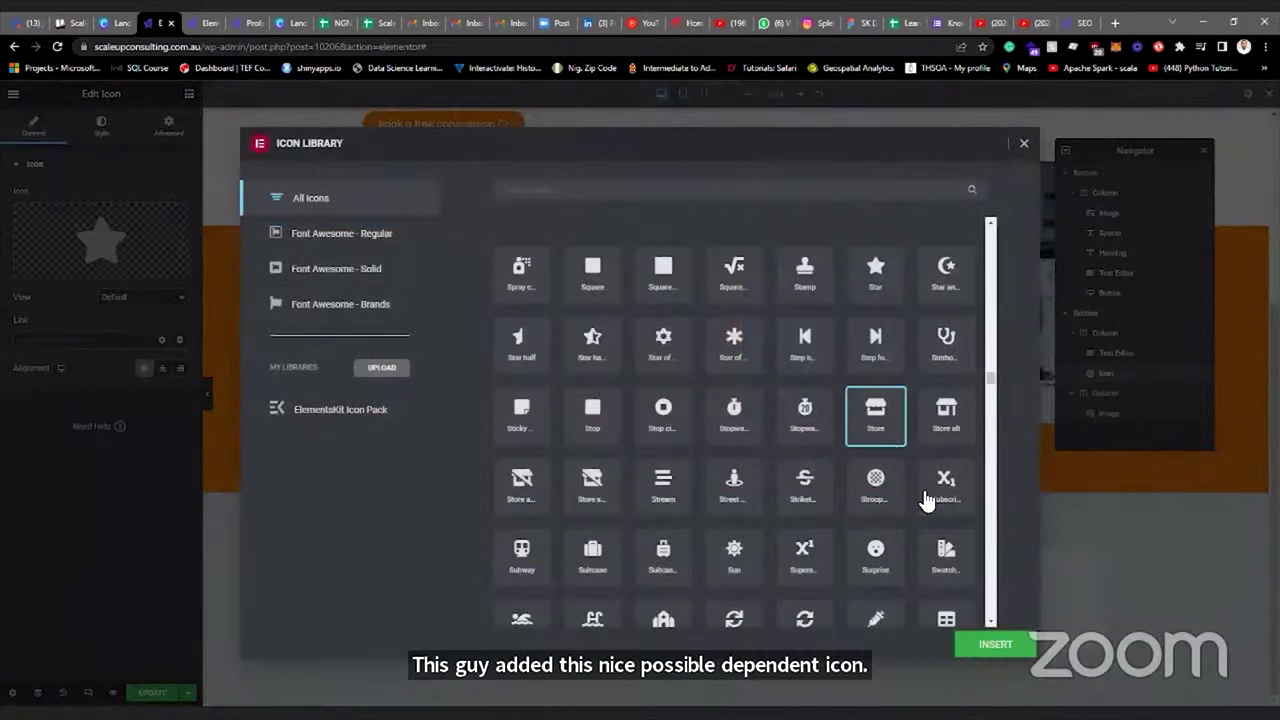
left_click(995, 644)
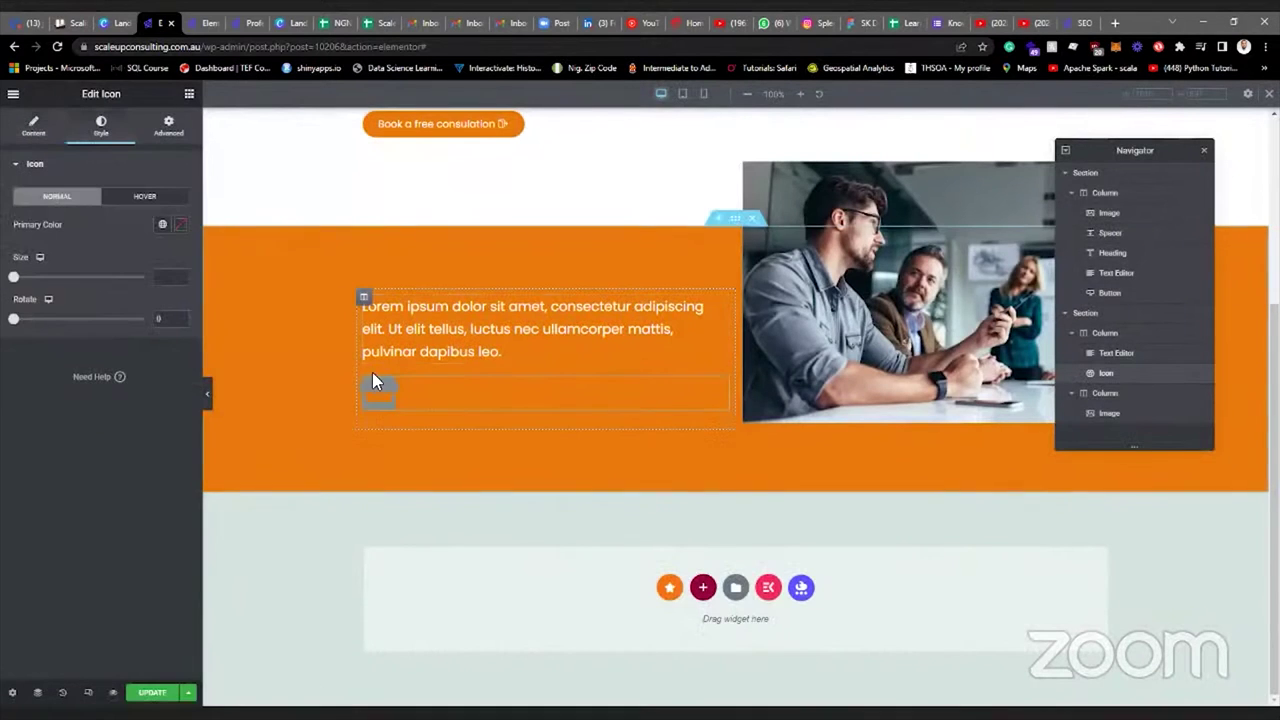
right_click(721, 386)
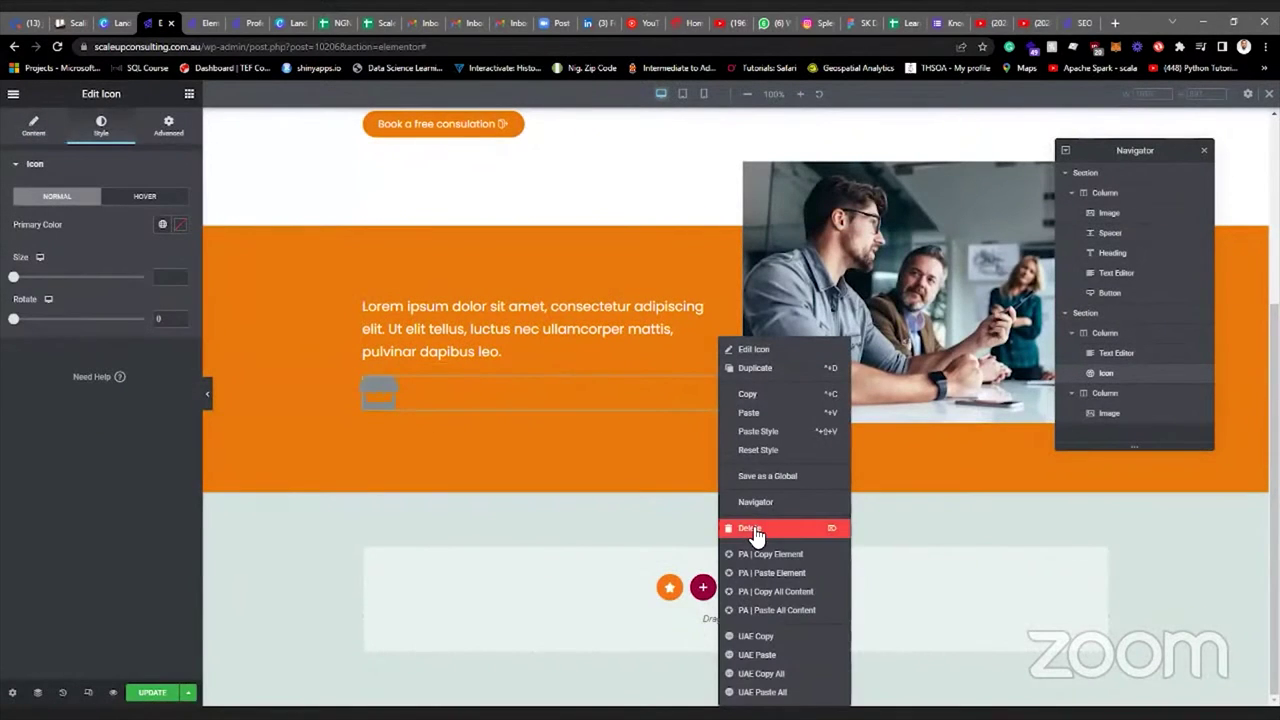
key("Delete")
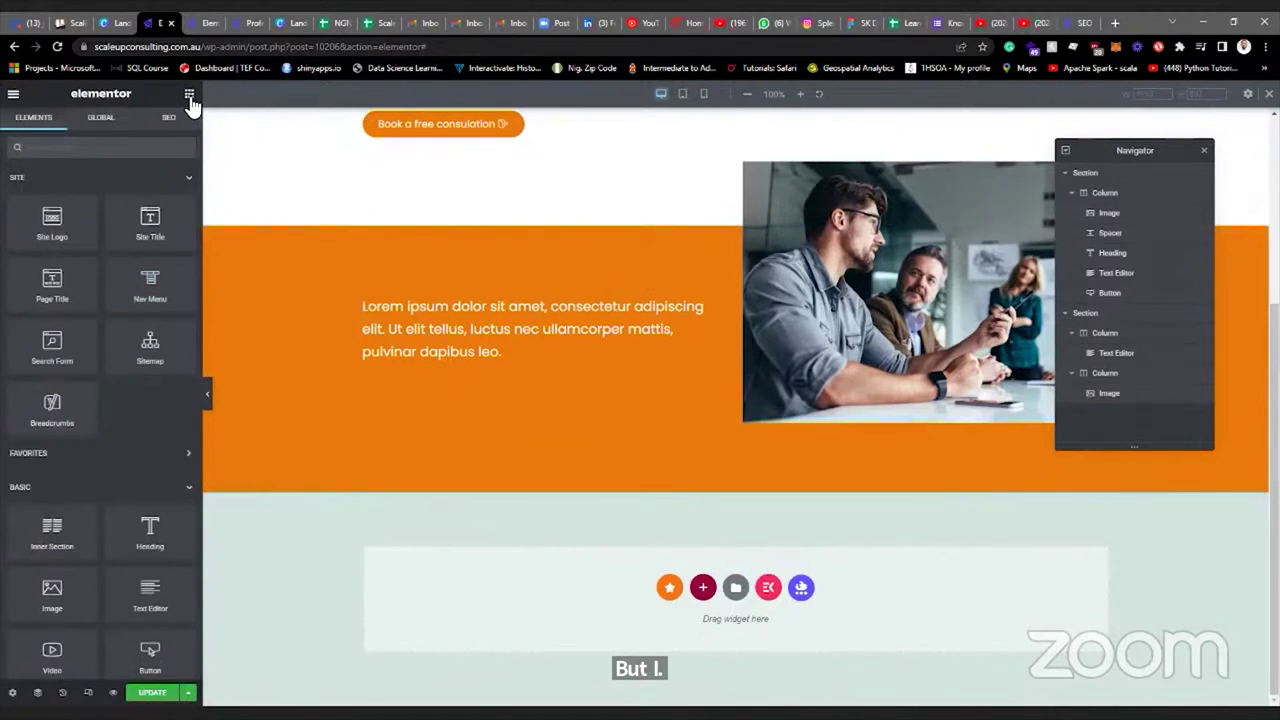
Add a two-column Inner Section beneath the orange section's paragraph and place an Image widget in each of its columns.
left_click_drag(77, 551, 512, 366)
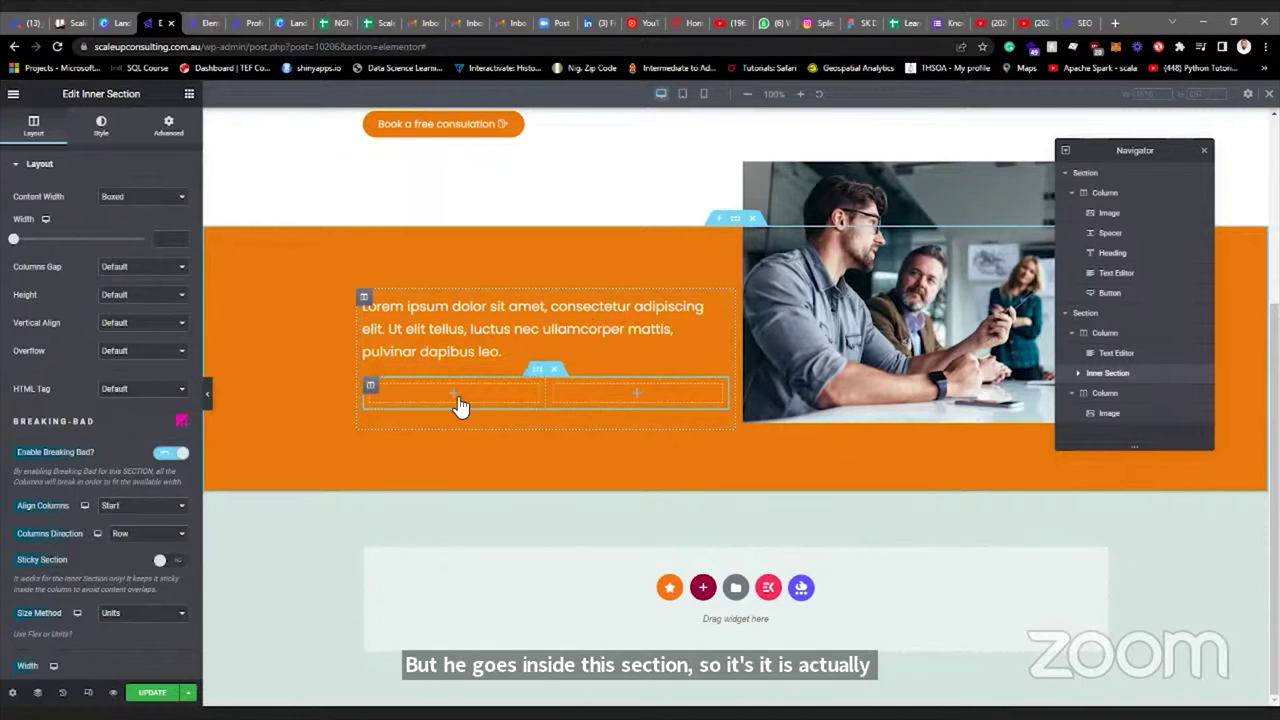
left_click(188, 94)
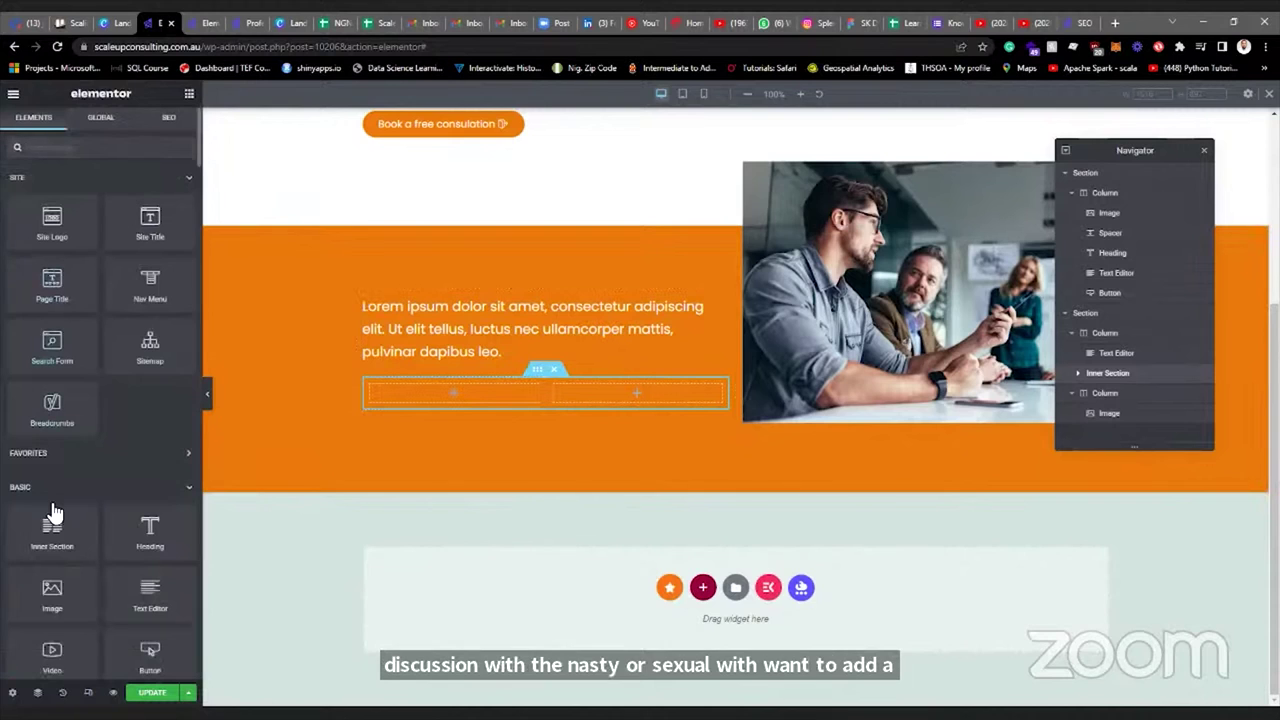
left_click_drag(460, 396, 460, 396)
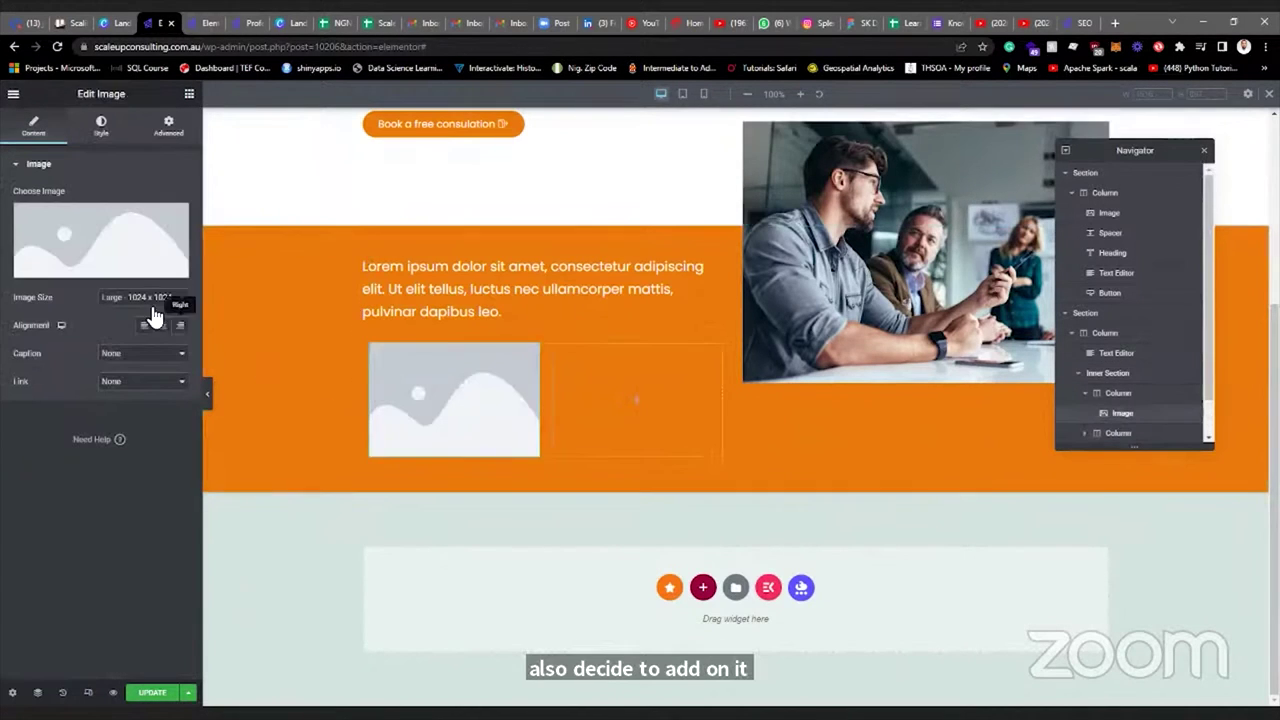
left_click_drag(77, 583, 660, 408)
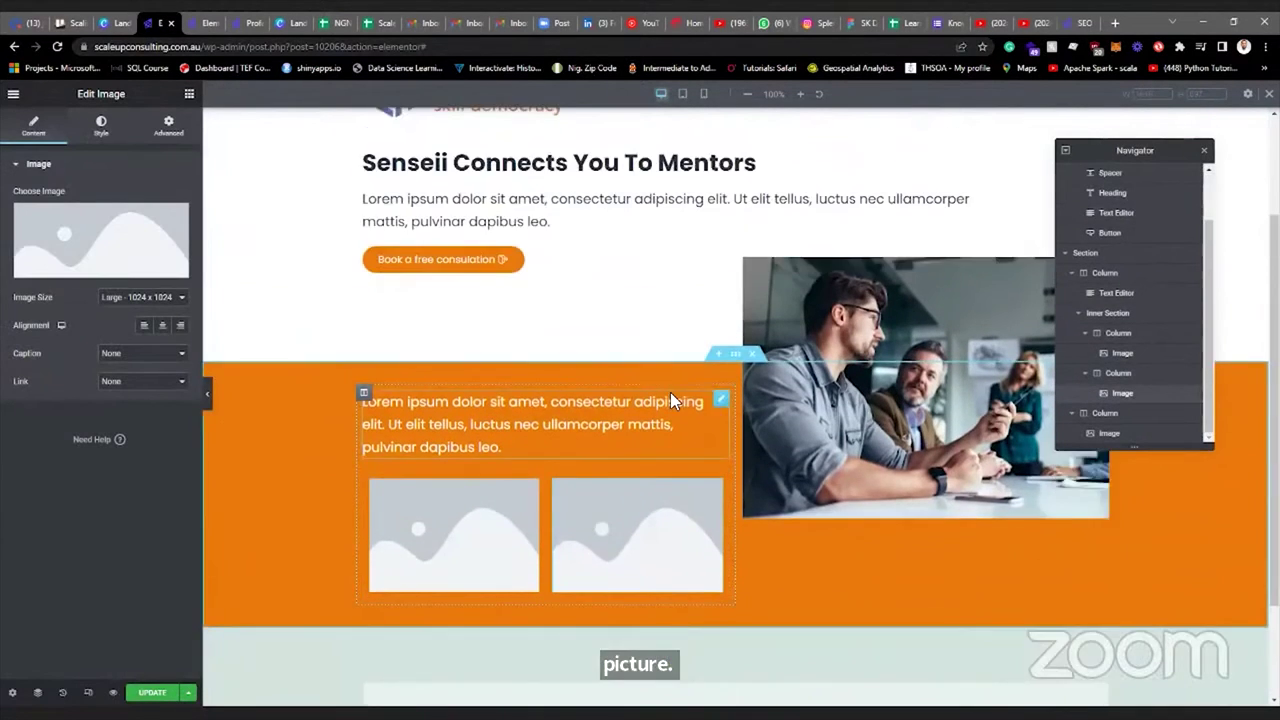
Try floorplan.png from the Media Library in the Image widget of the inner section's first column.
scroll(660, 412, "down", 2)
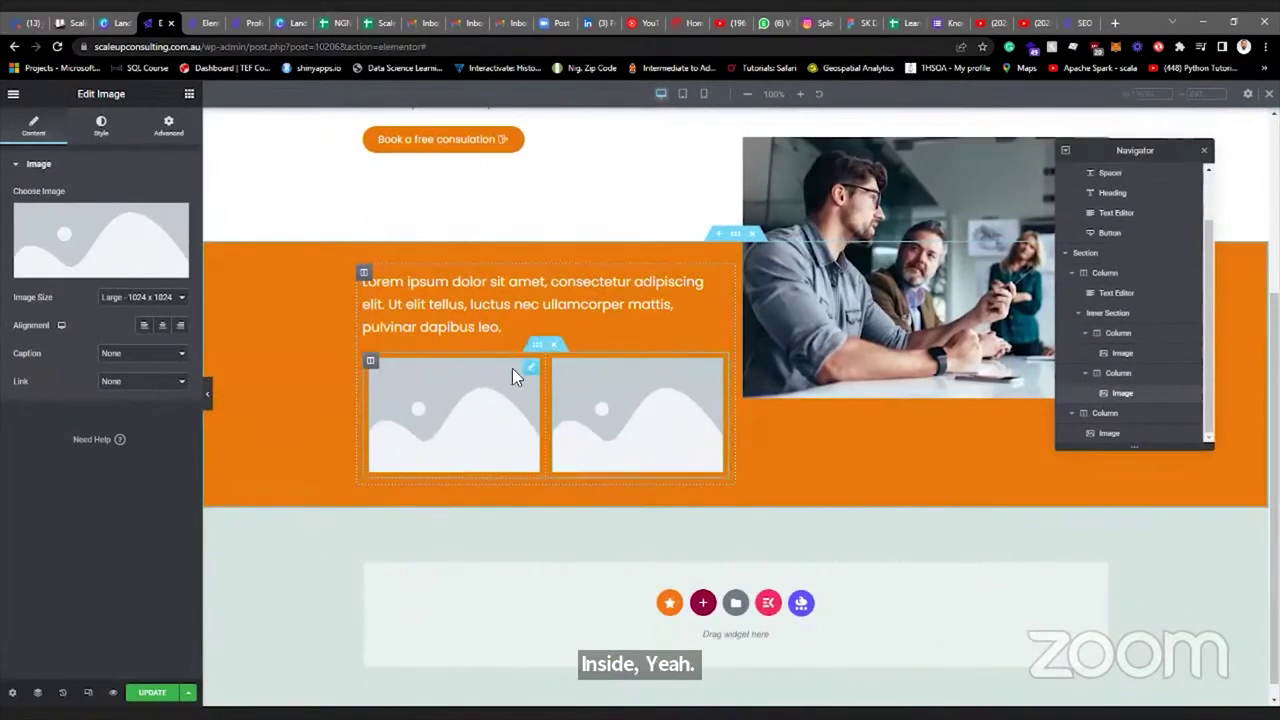
left_click(532, 370)
left_click(82, 260)
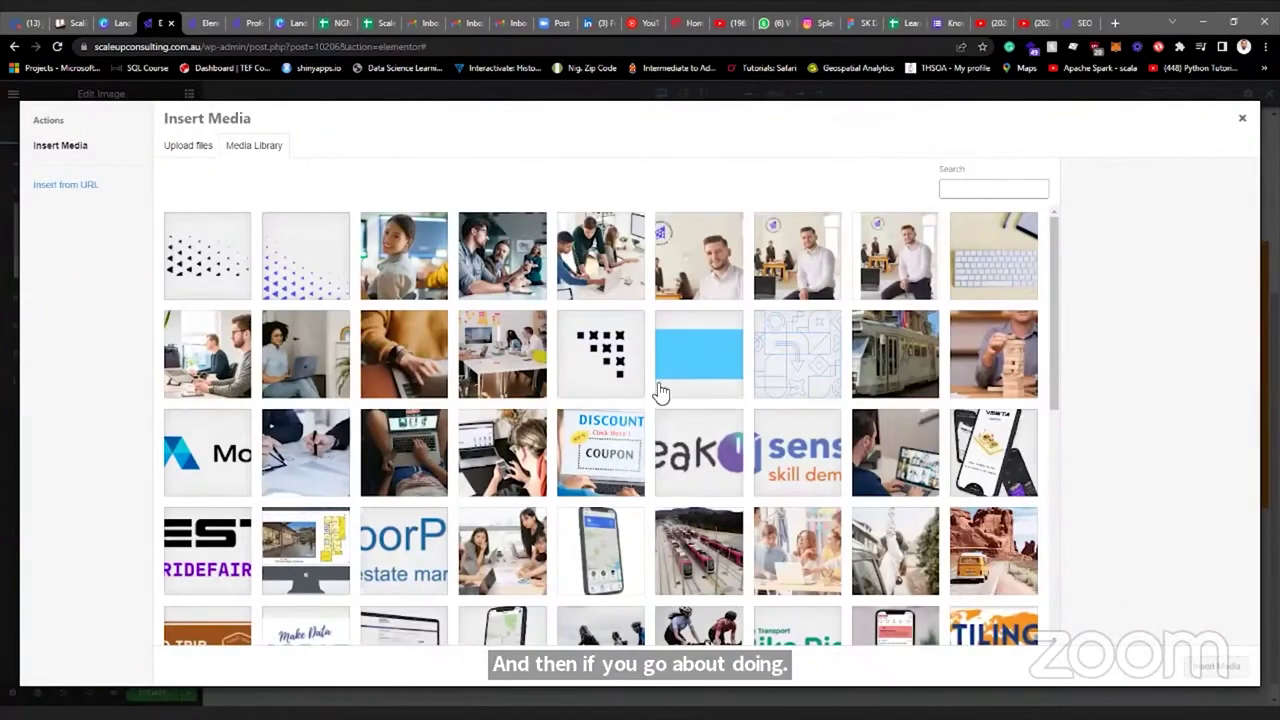
left_click(620, 445)
scroll(668, 440, "down", 1)
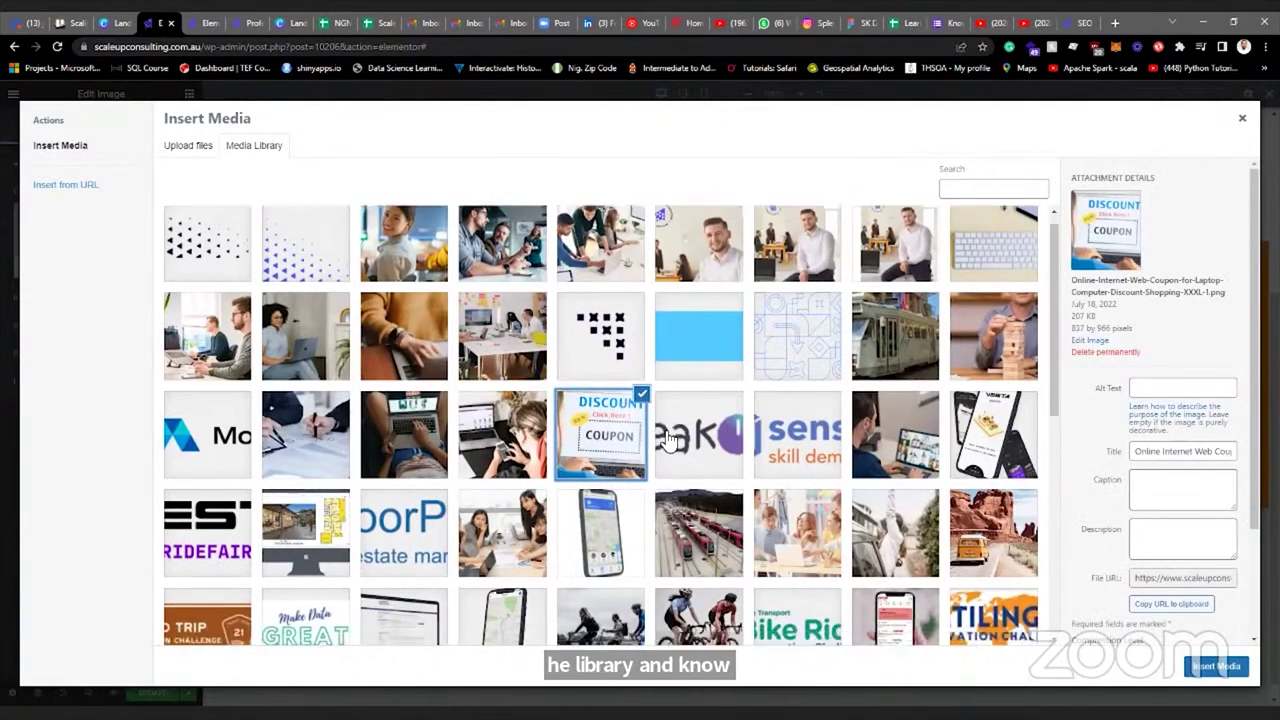
scroll(668, 440, "down", 2)
scroll(343, 435, "down", 5)
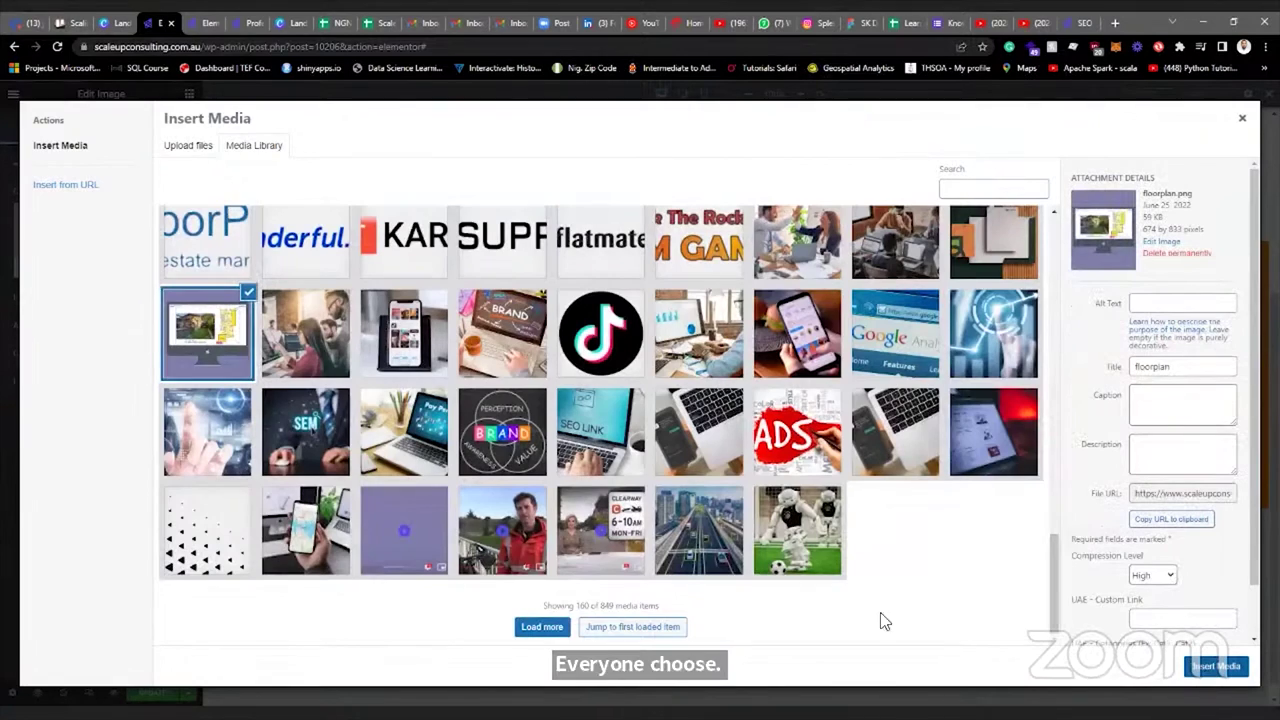
left_click(1216, 666)
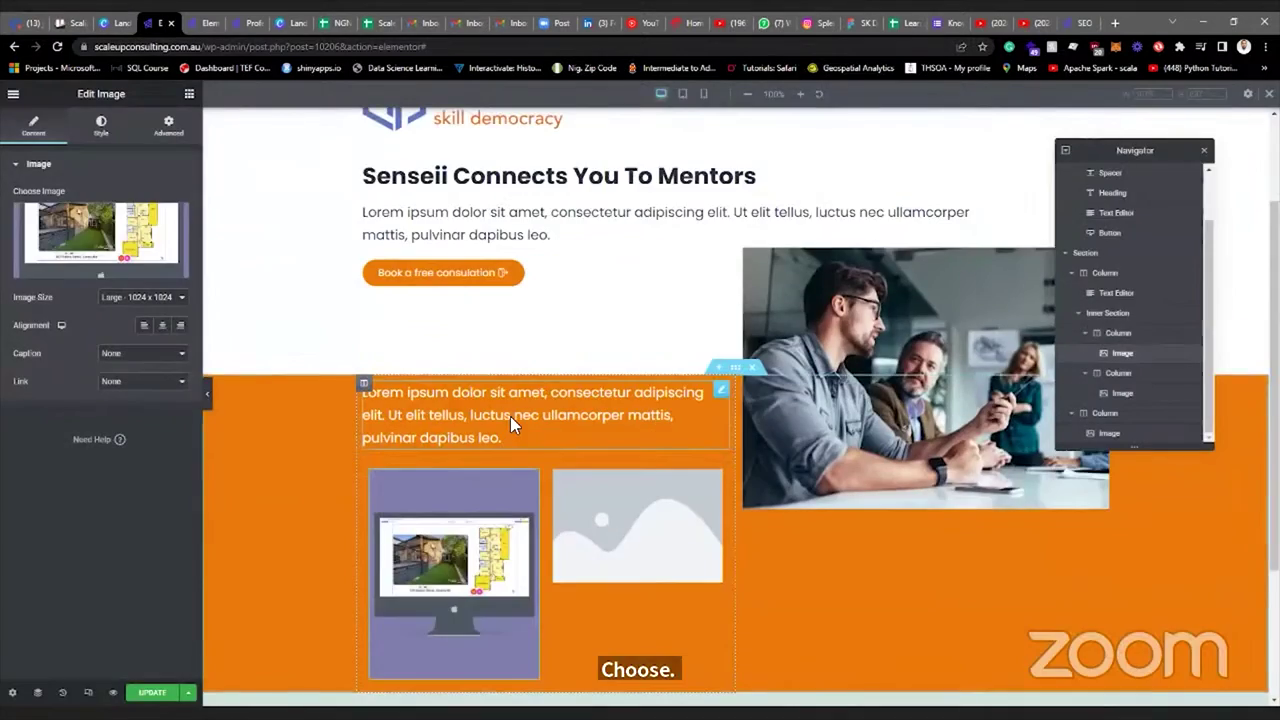
Replace the image in the inner section's first column with the laptop mockup Rectangle-1-1.png from the Media Library.
scroll(512, 416, "down", 1)
left_click(553, 460)
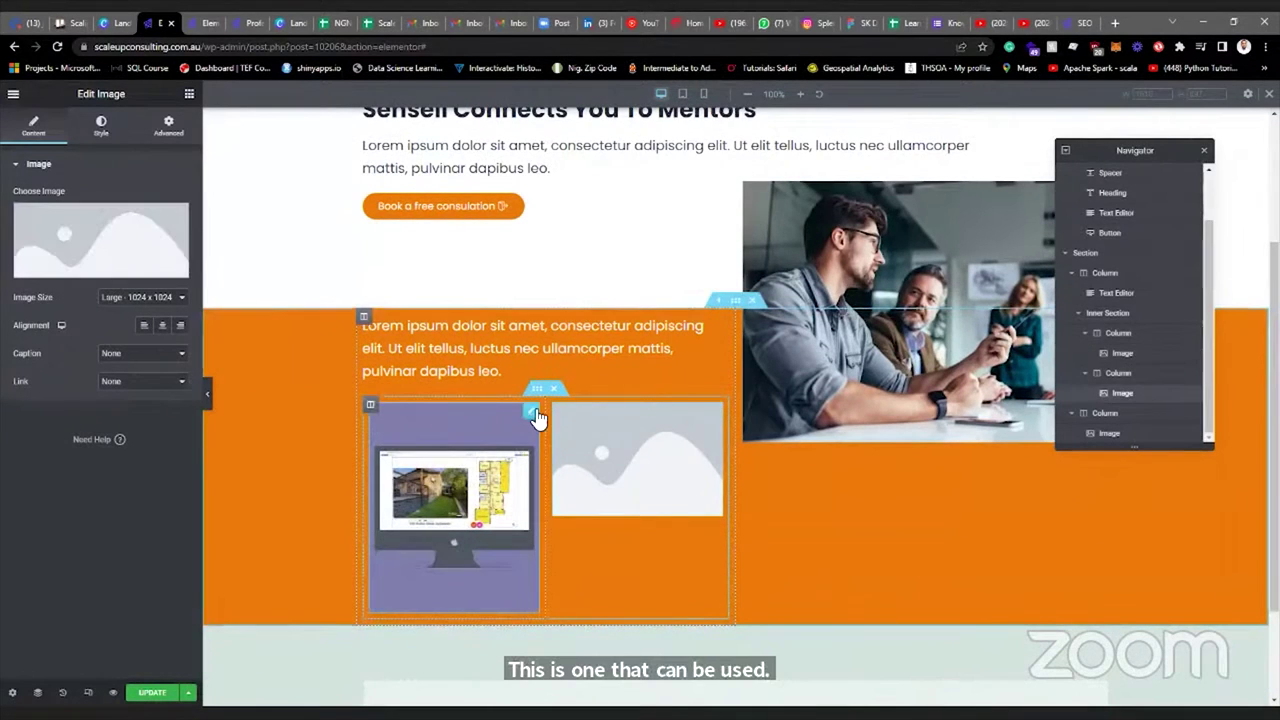
left_click(532, 414)
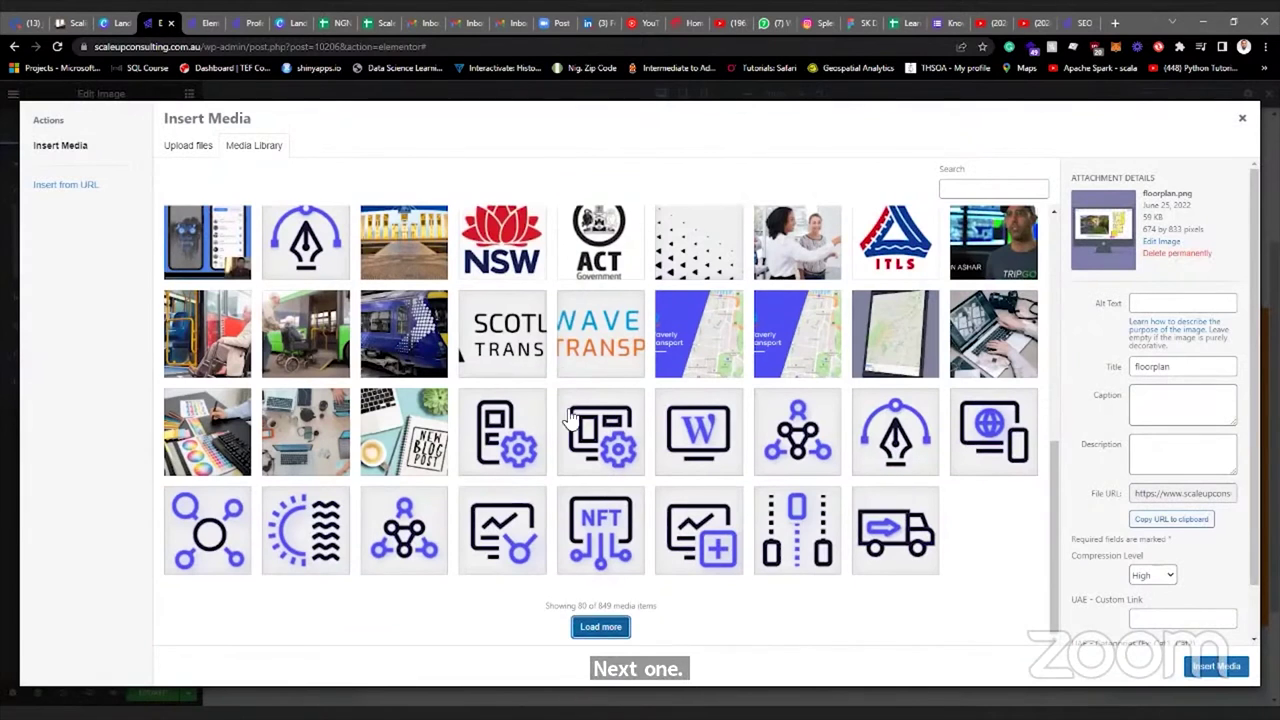
scroll(565, 360, "down", 5)
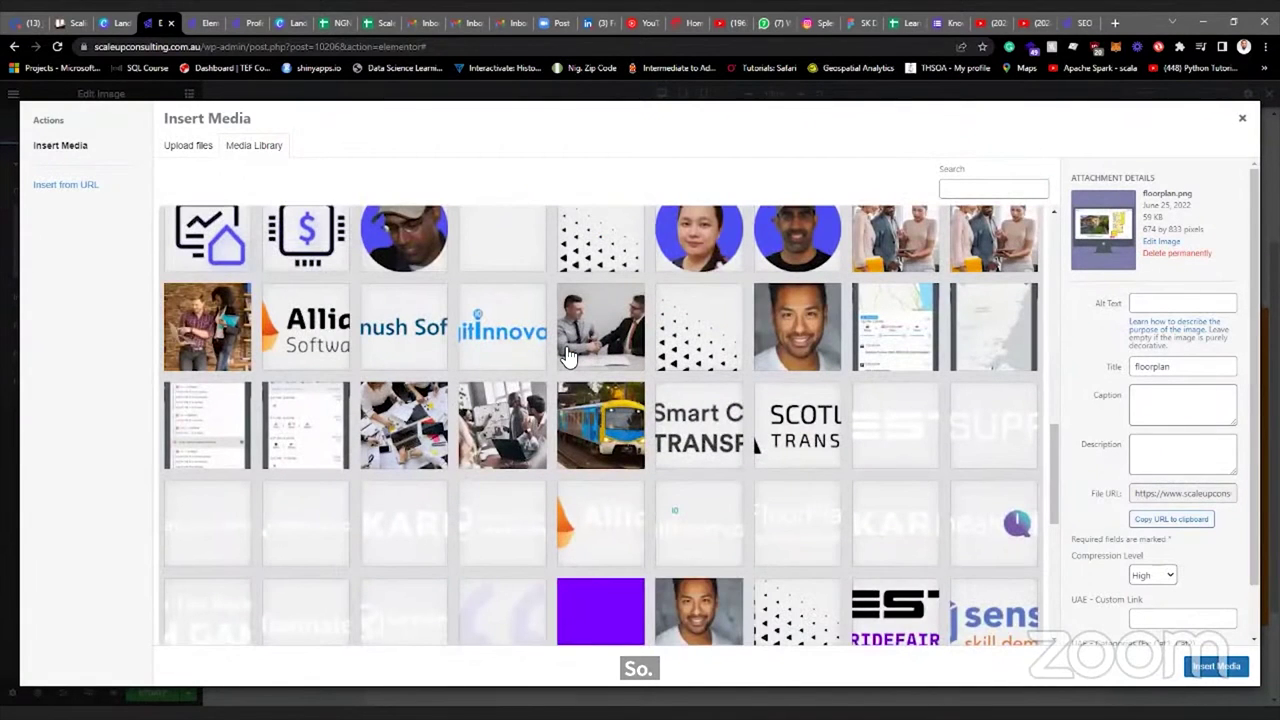
scroll(567, 355, "down", 5)
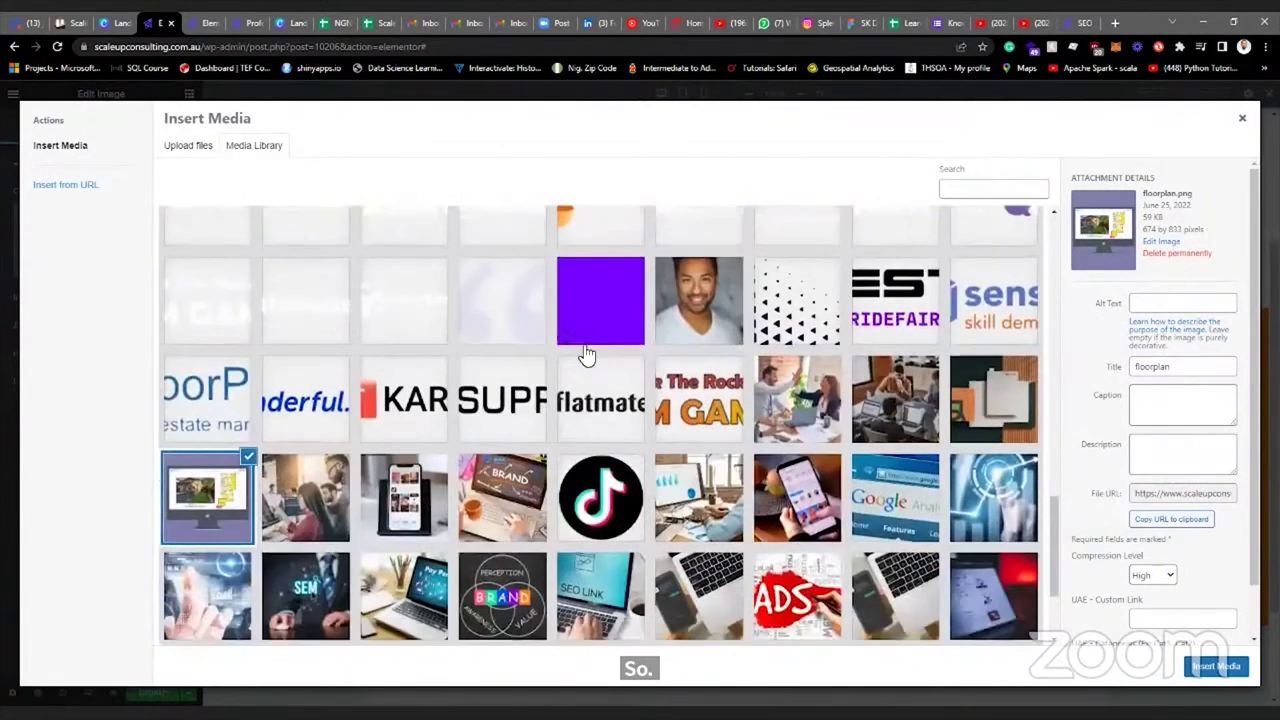
scroll(608, 340, "down", 1)
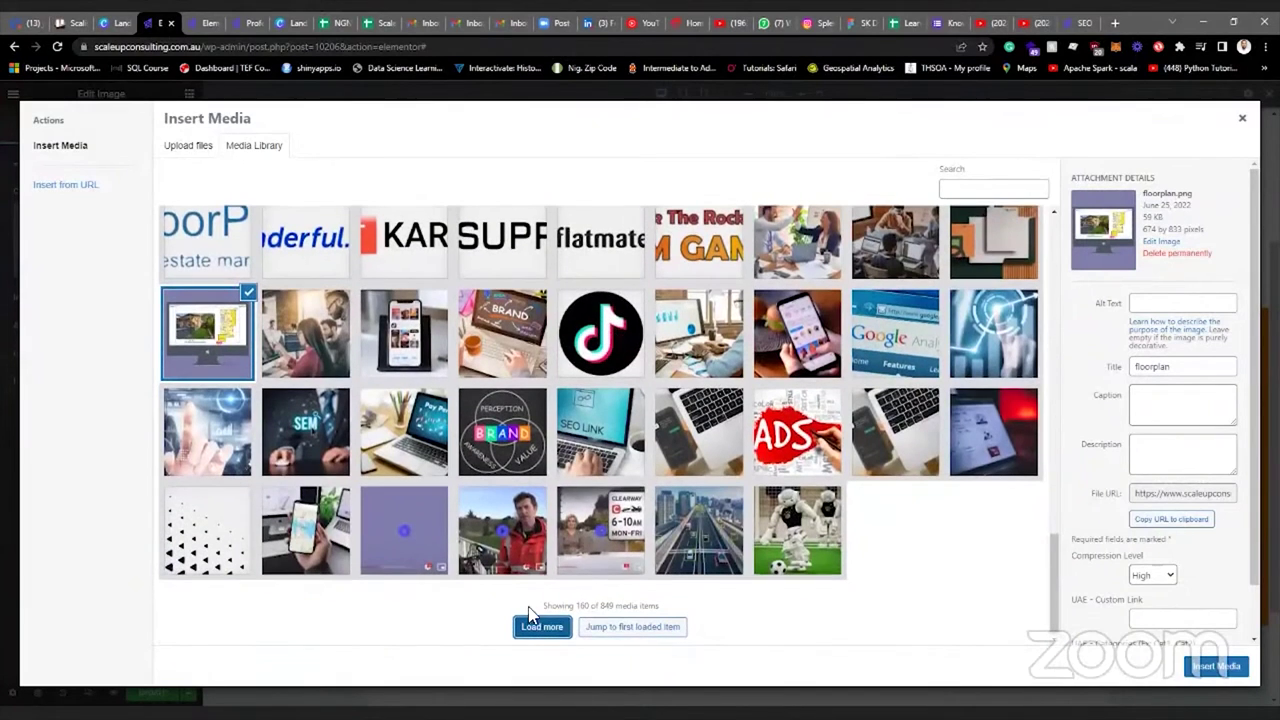
left_click(530, 620)
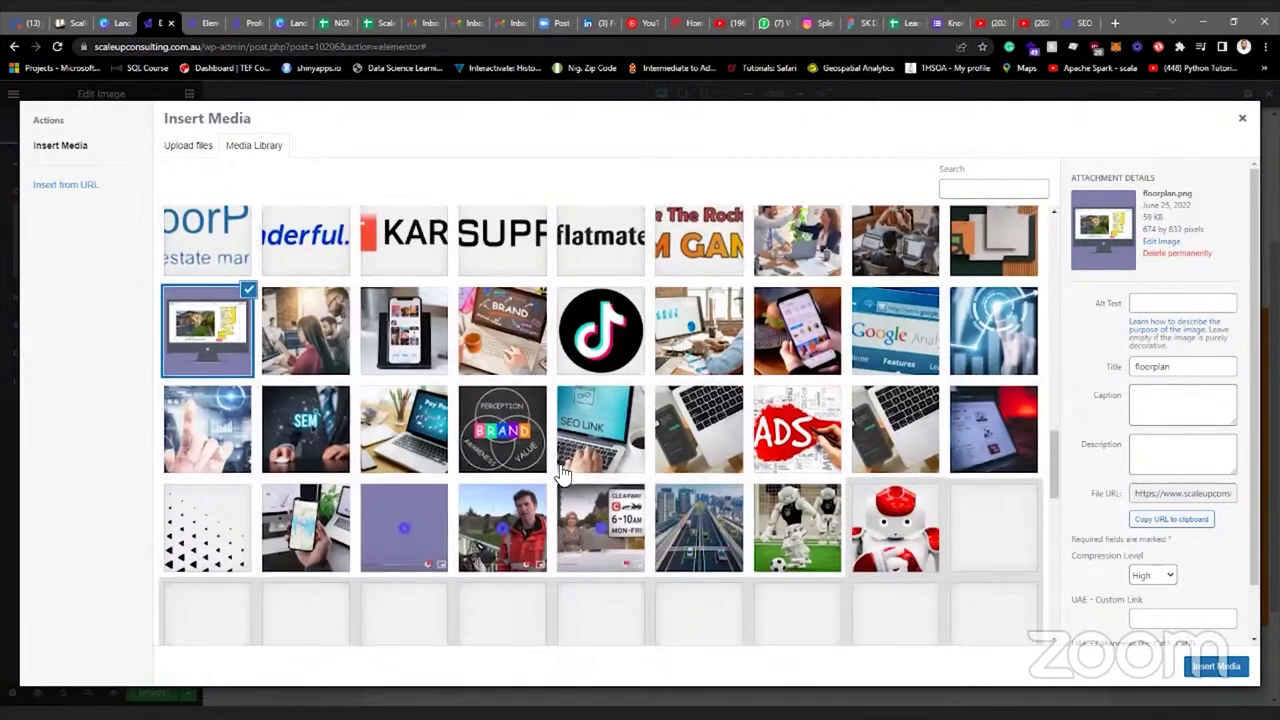
scroll(560, 476, "down", 2)
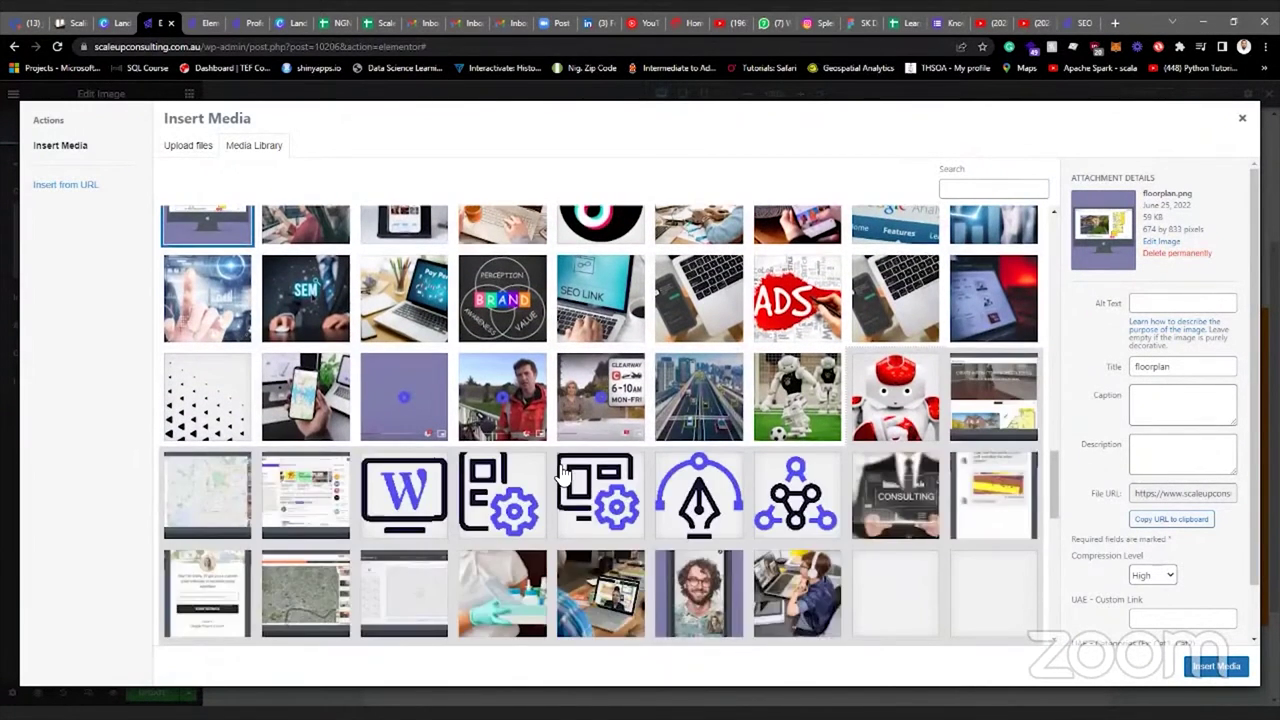
scroll(563, 476, "down", 2)
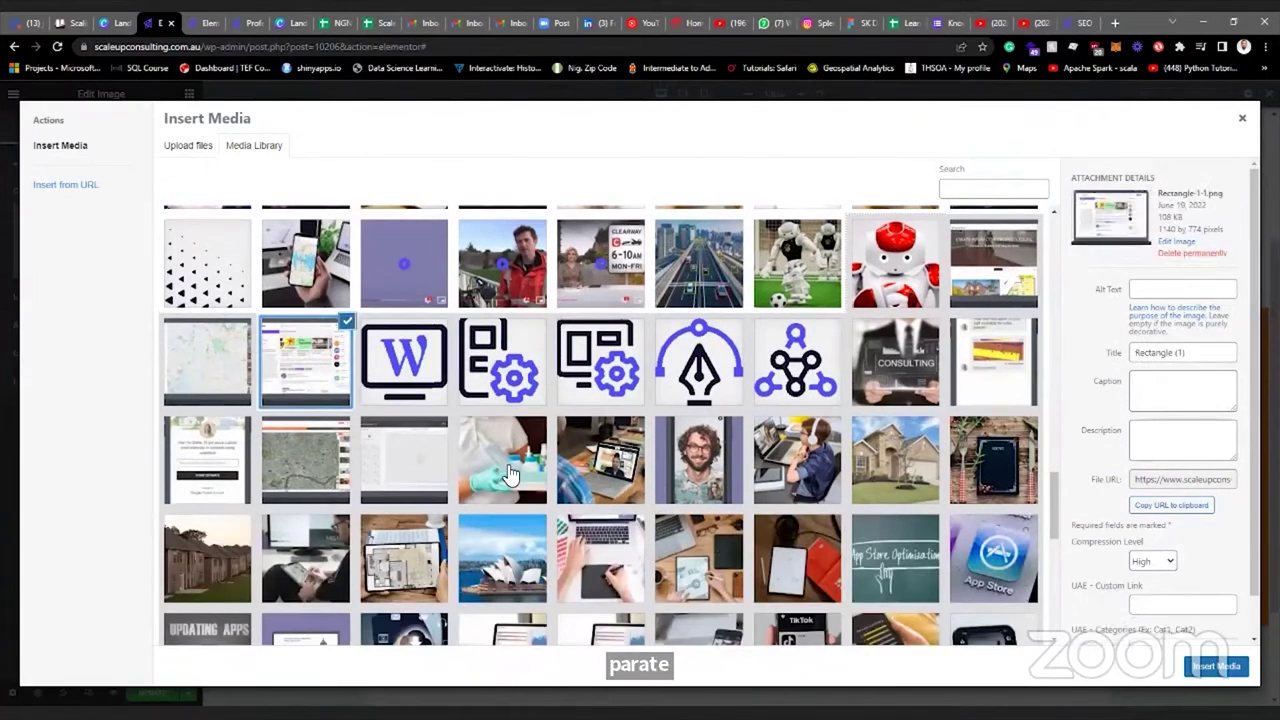
key("Return")
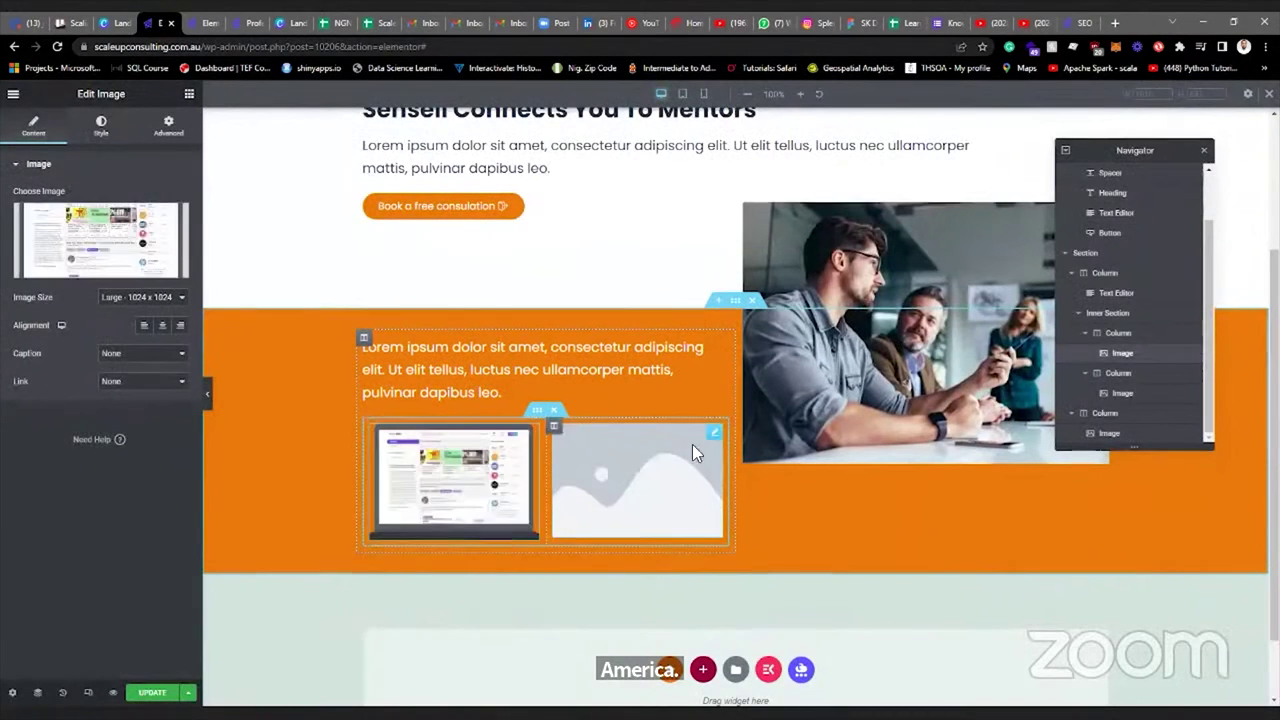
Insert the laptop mockup showing a map from the Media Library into the inner section's second Image widget.
left_click(716, 436)
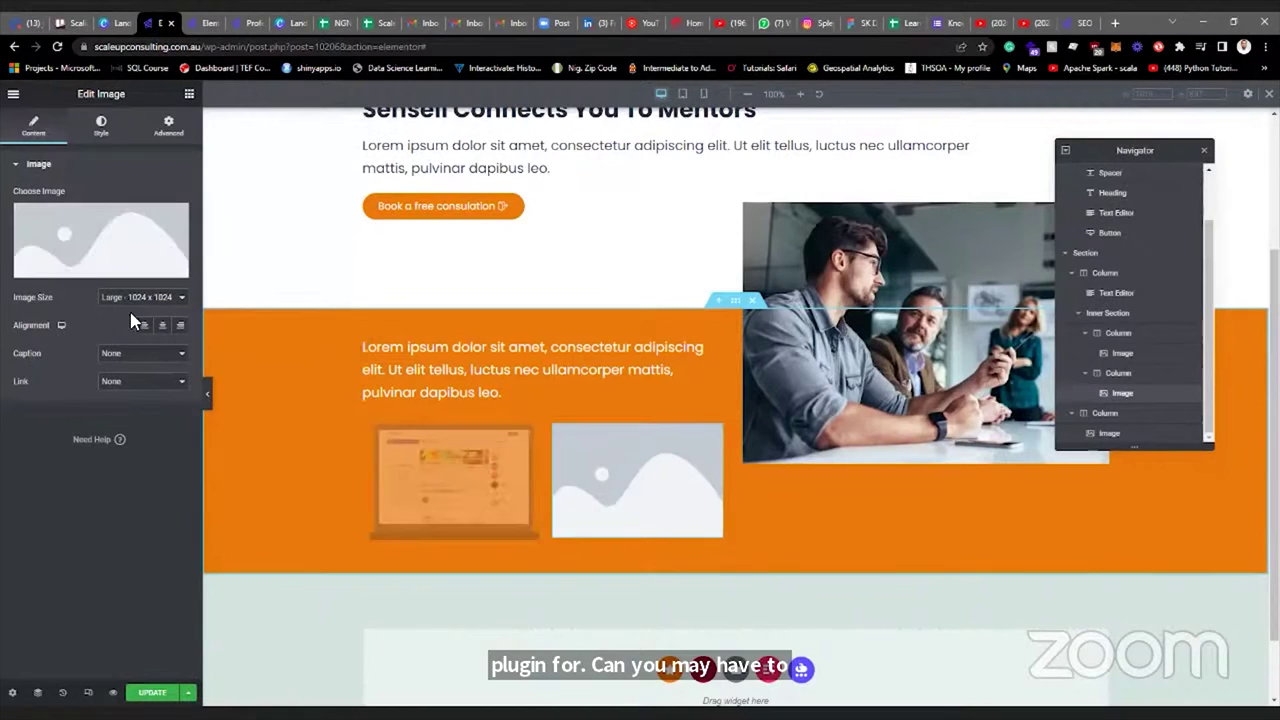
left_click(88, 262)
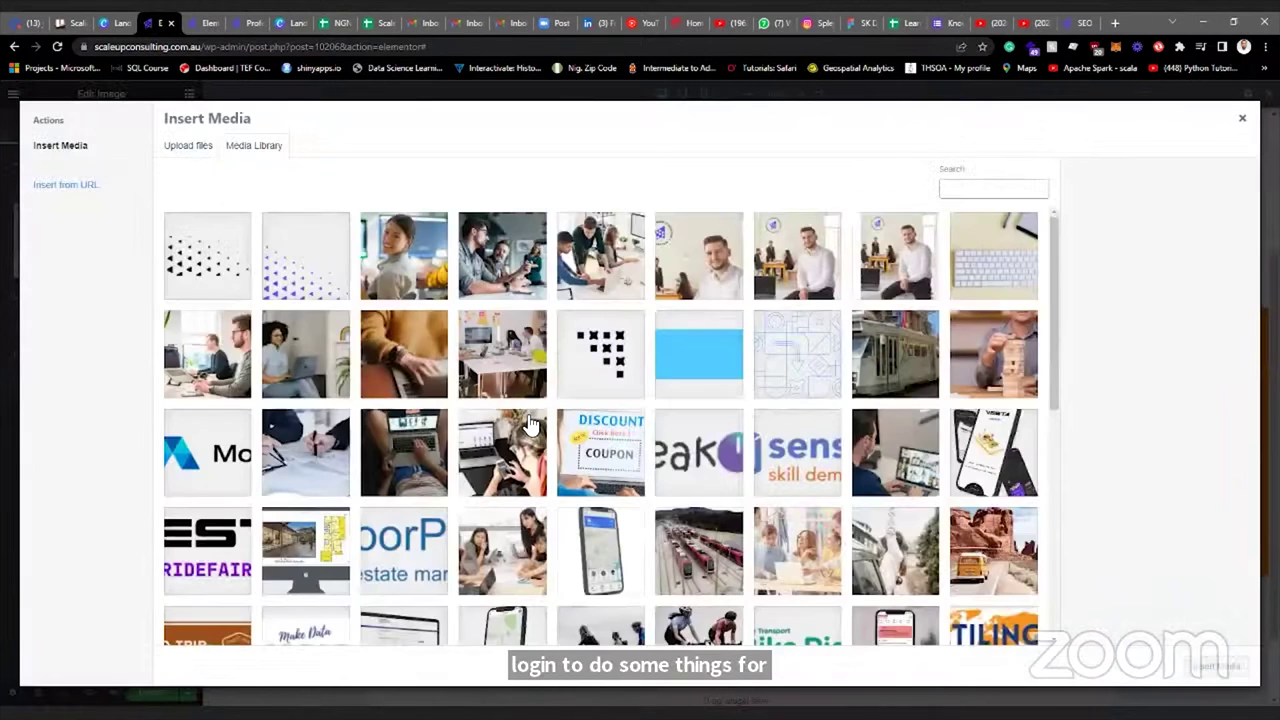
scroll(530, 427, "down", 5)
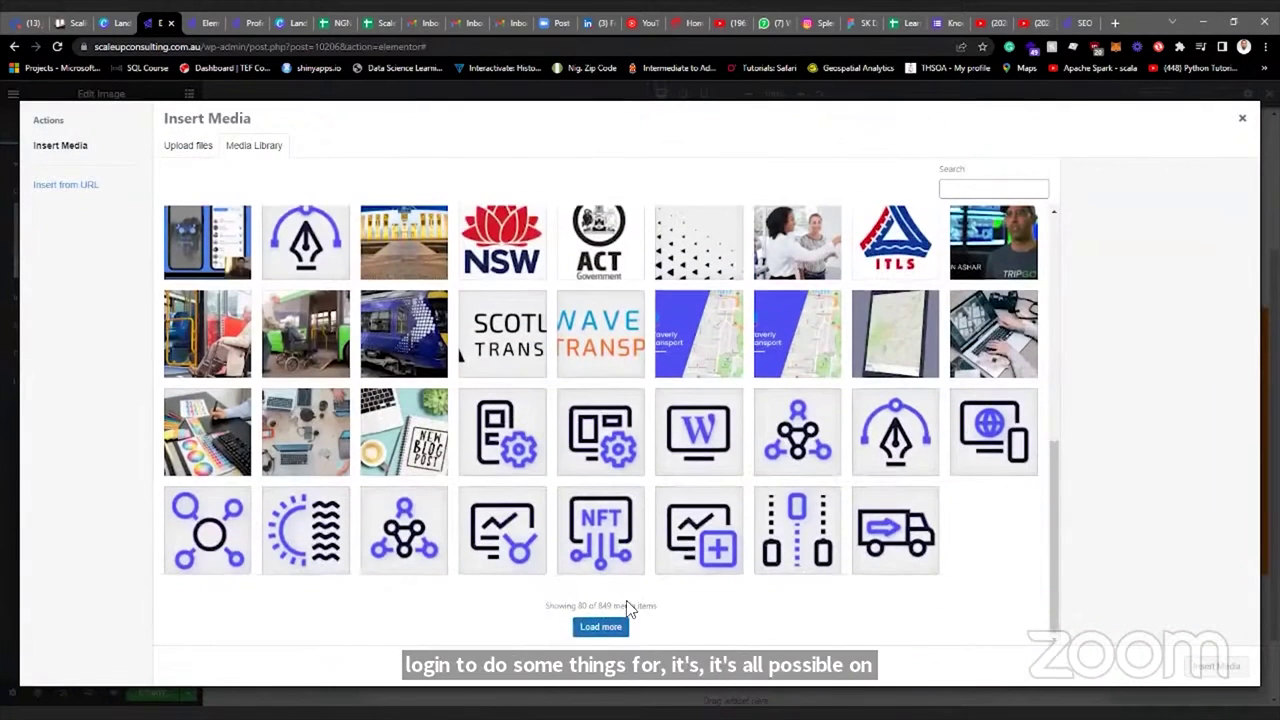
left_click(612, 624)
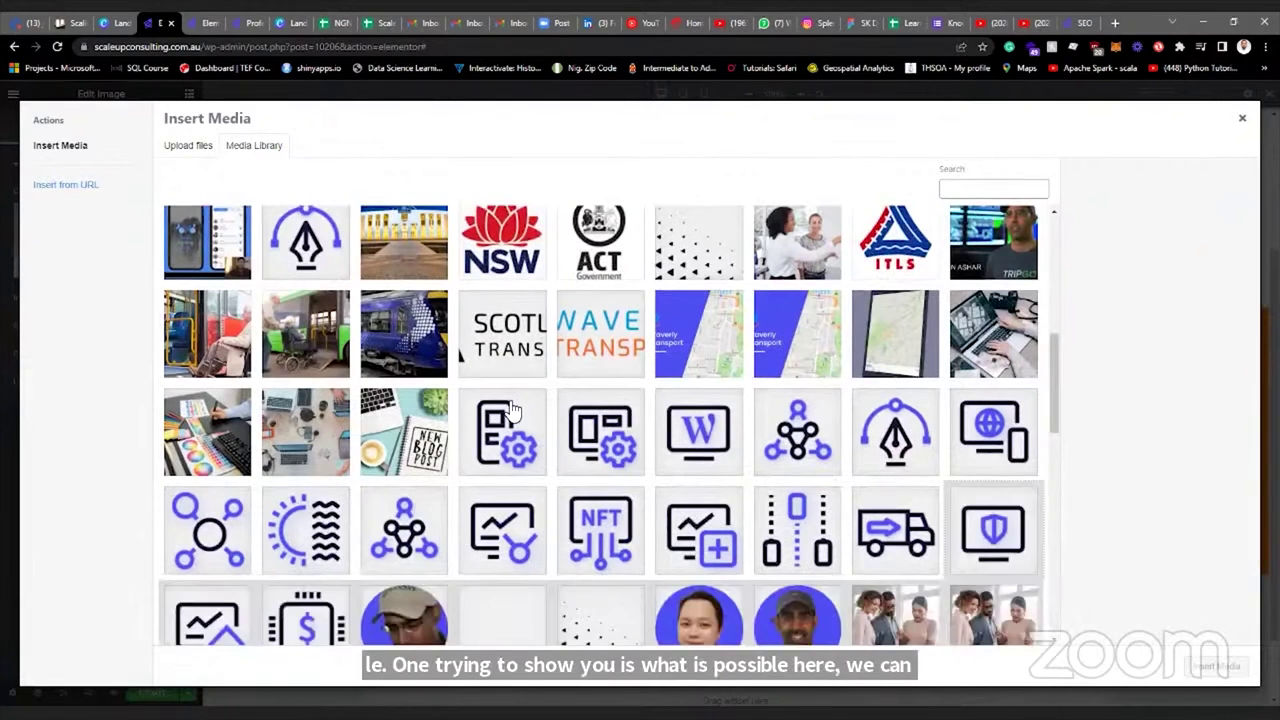
scroll(515, 410, "down", 5)
scroll(545, 405, "down", 2)
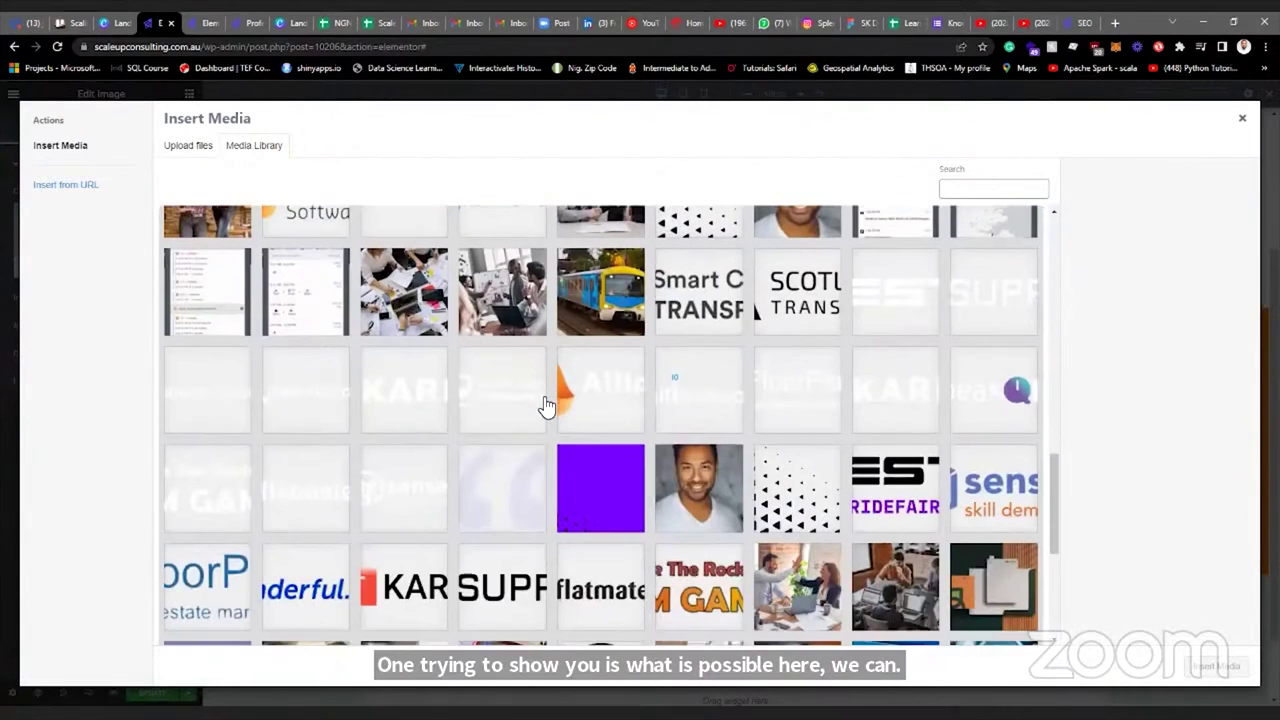
scroll(545, 405, "down", 3)
scroll(548, 407, "down", 1)
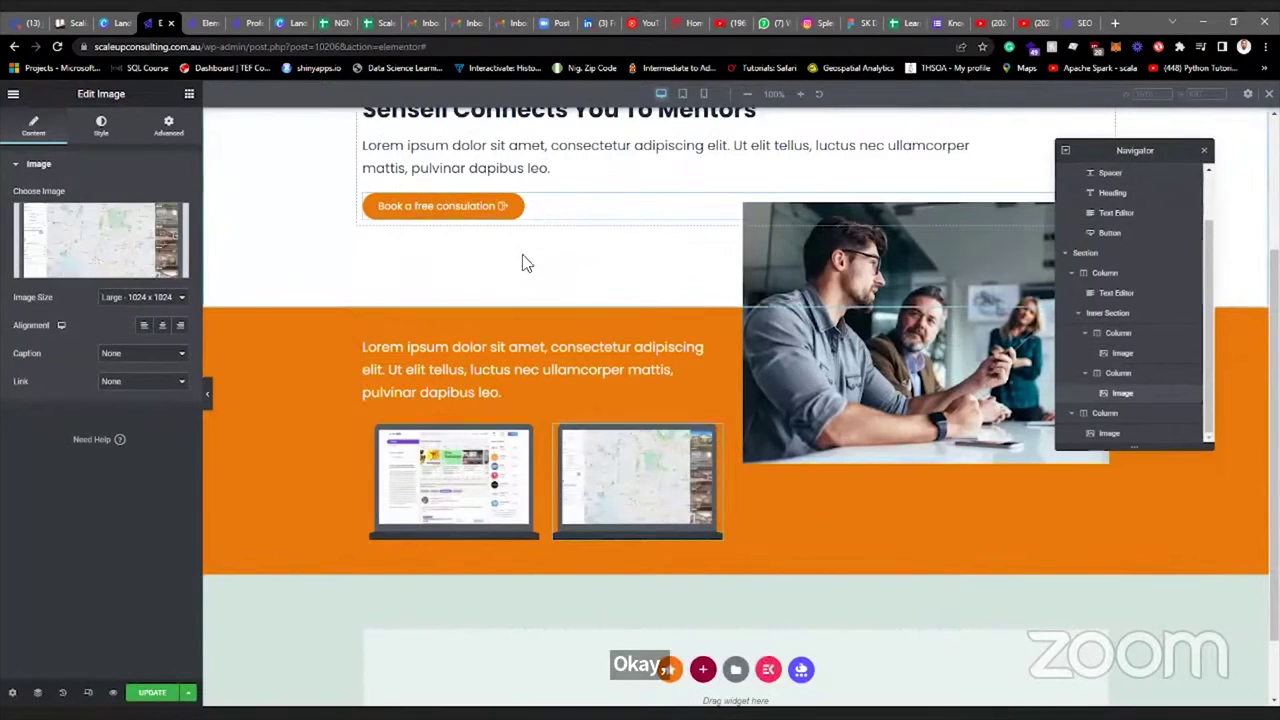
Set the padding of the orange section's text column to 30 px top and bottom and 20 px right and left.
scroll(522, 262, "up", 1)
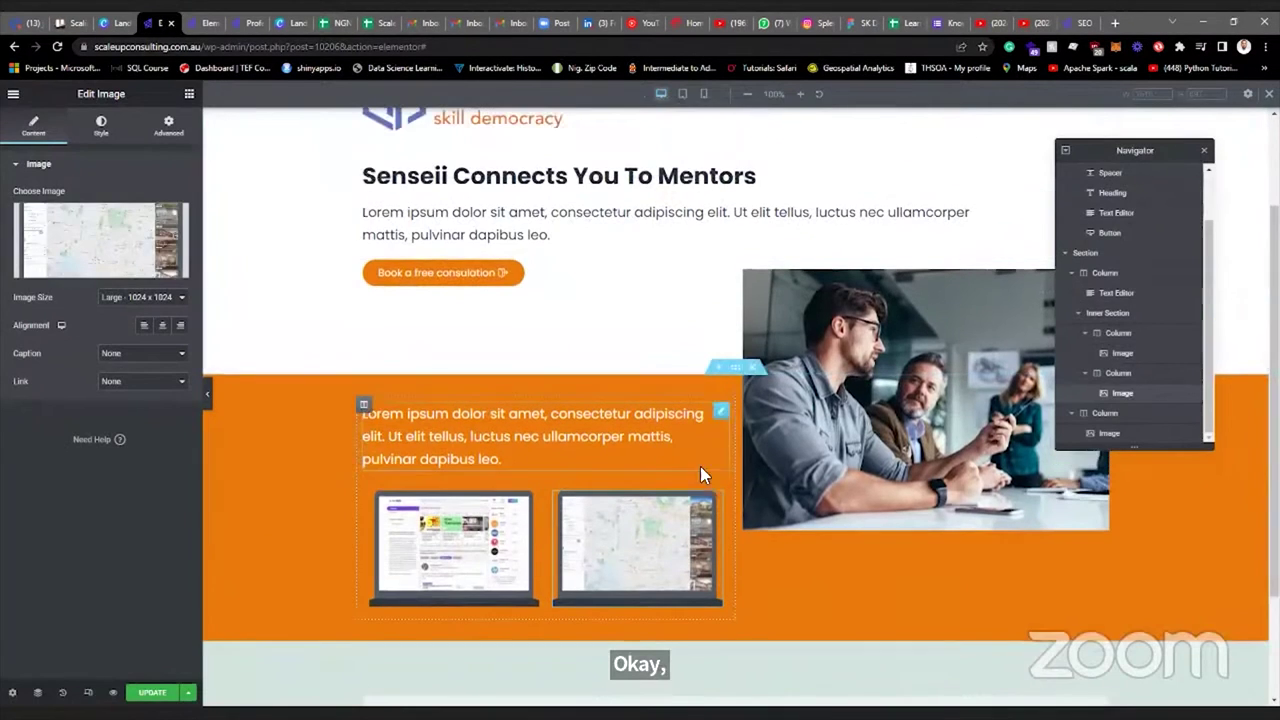
left_click(365, 407)
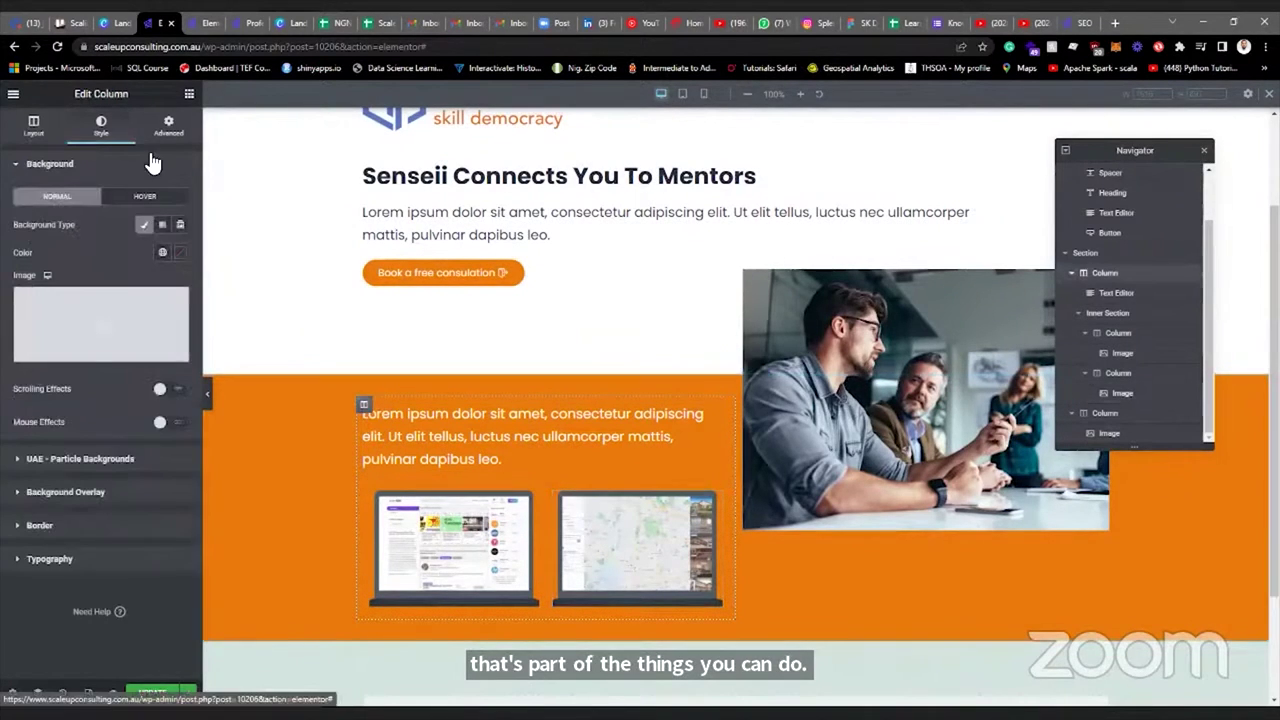
left_click(168, 125)
left_click(28, 264)
type("0")
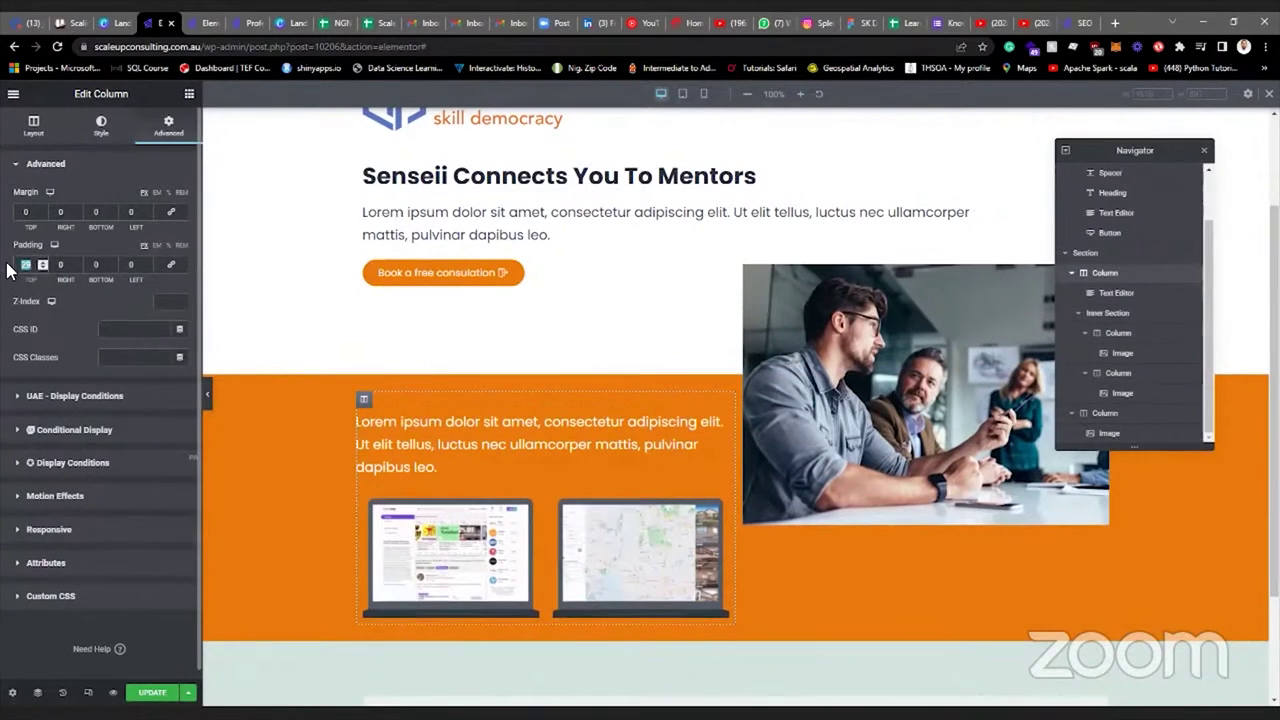
type("30")
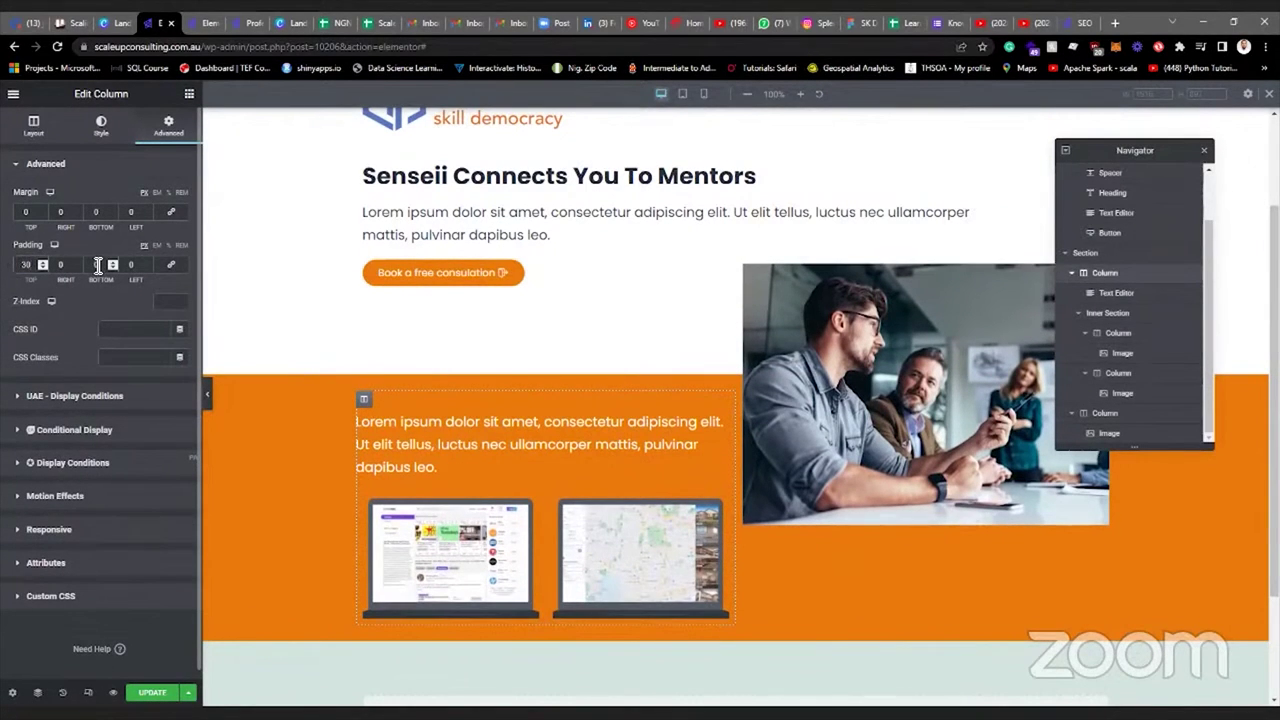
left_click(98, 264)
type("30")
left_click(62, 265)
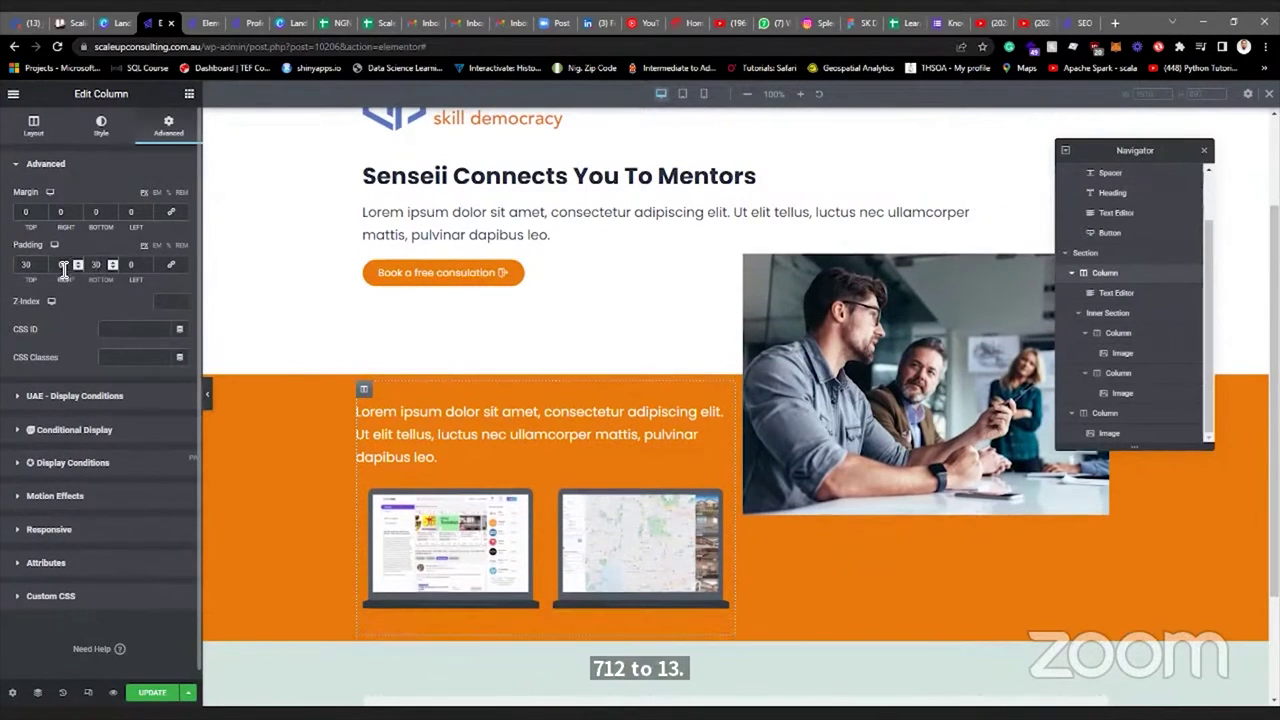
type("20")
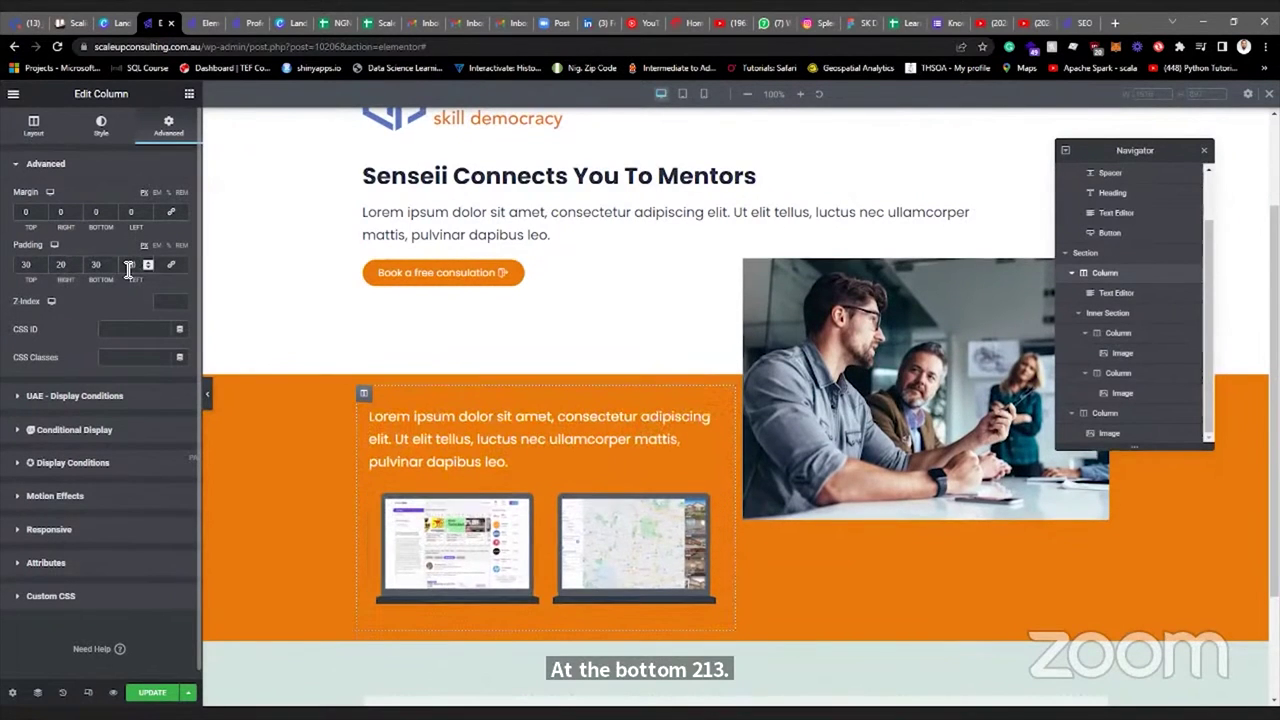
left_click(130, 265)
type("20")
scroll(728, 432, "down", 2)
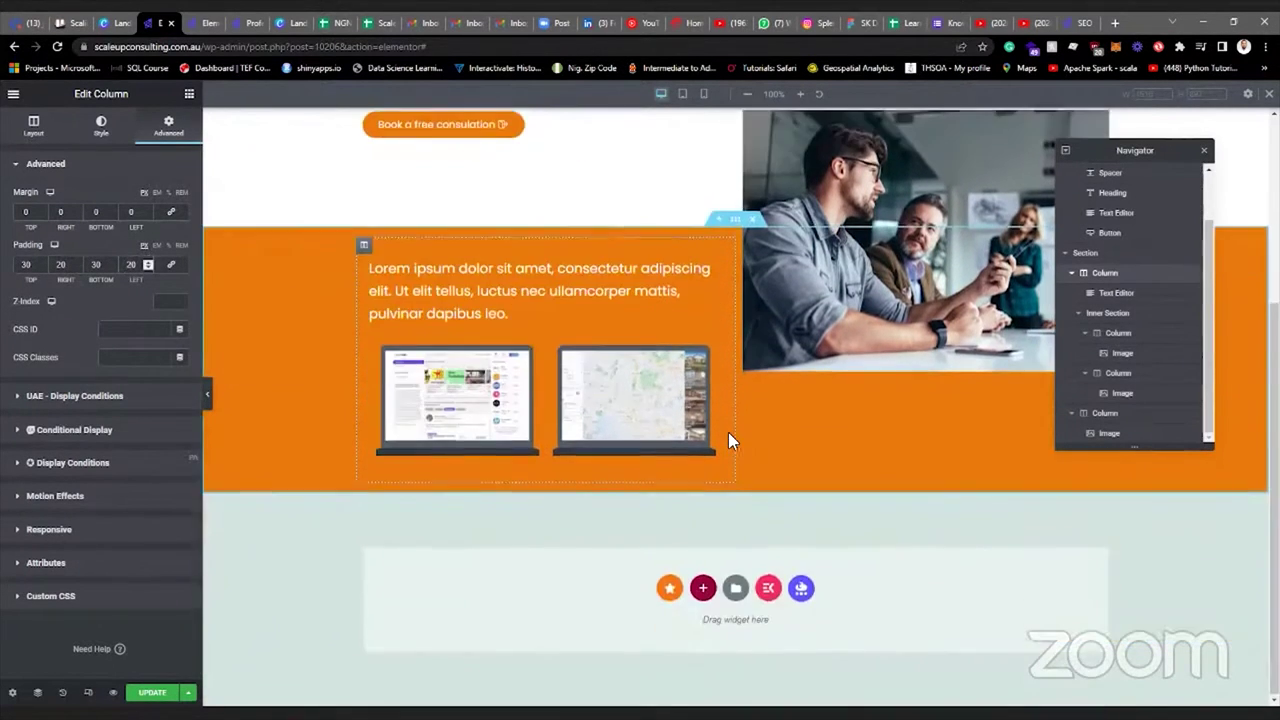
scroll(728, 432, "up", 3)
scroll(614, 394, "down", 2)
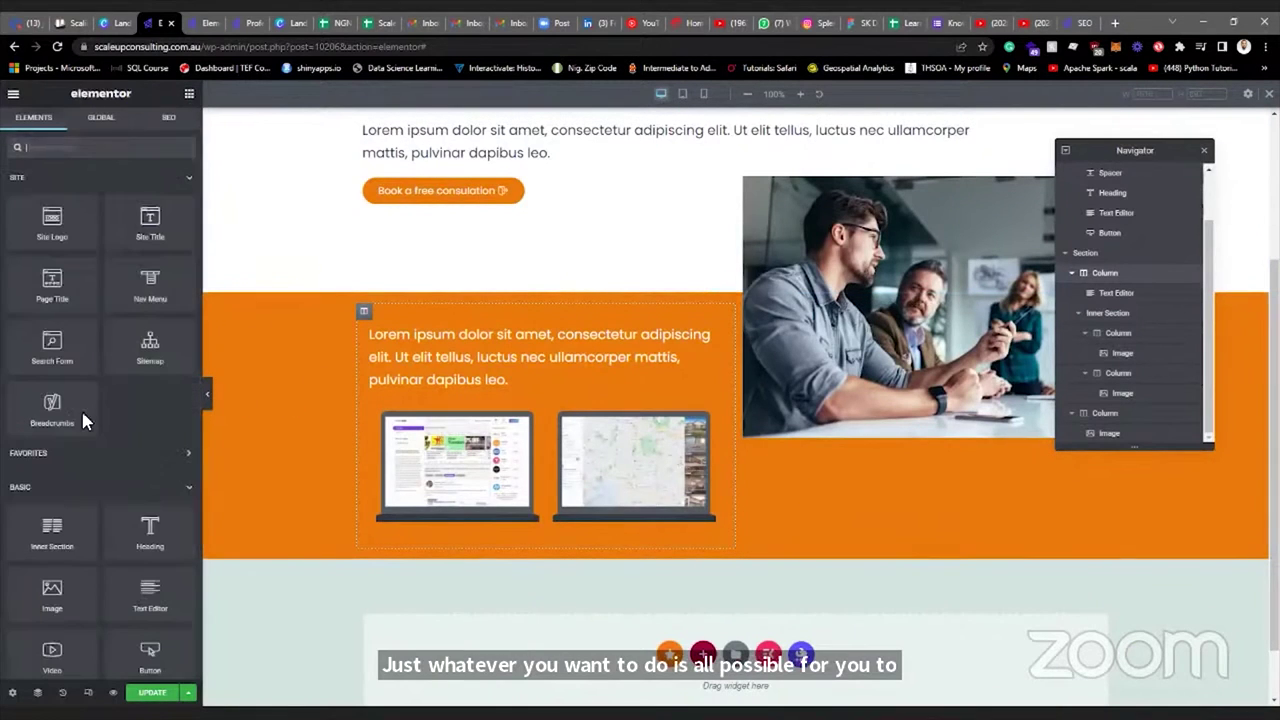
Add a Button widget beneath the overlapping photo in the orange section's second column.
scroll(88, 390, "down", 2)
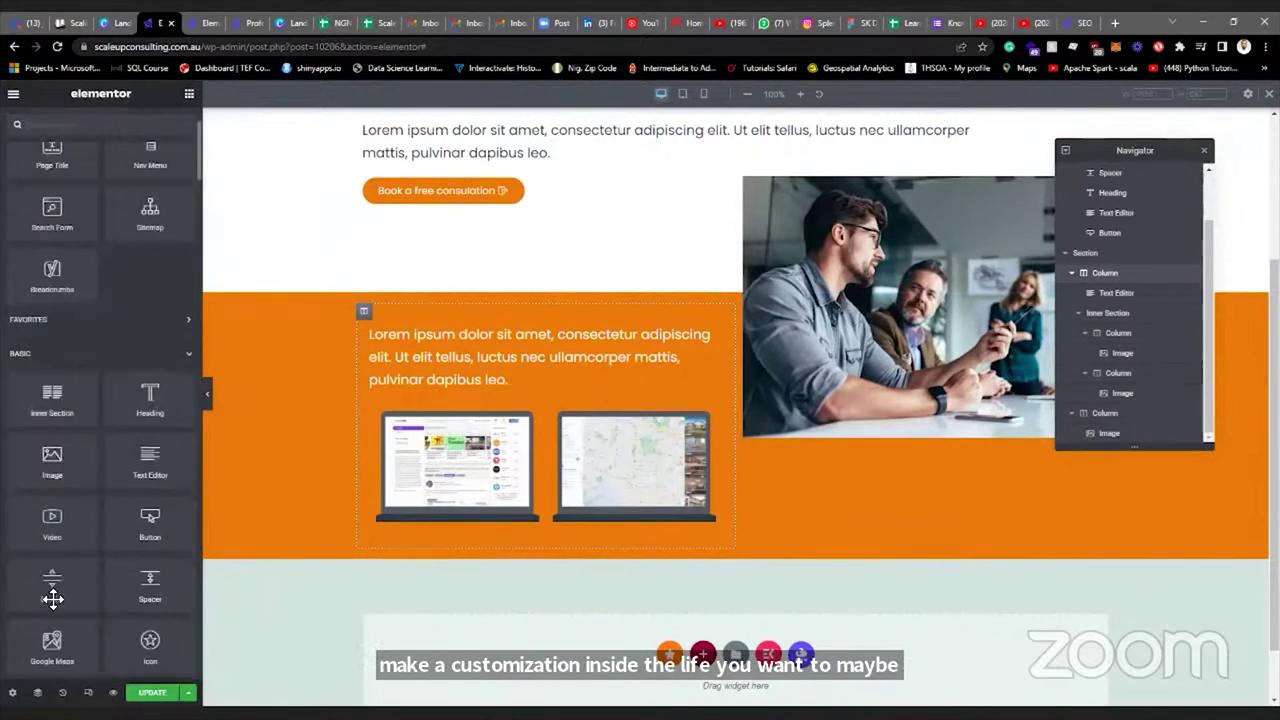
scroll(56, 582, "down", 2)
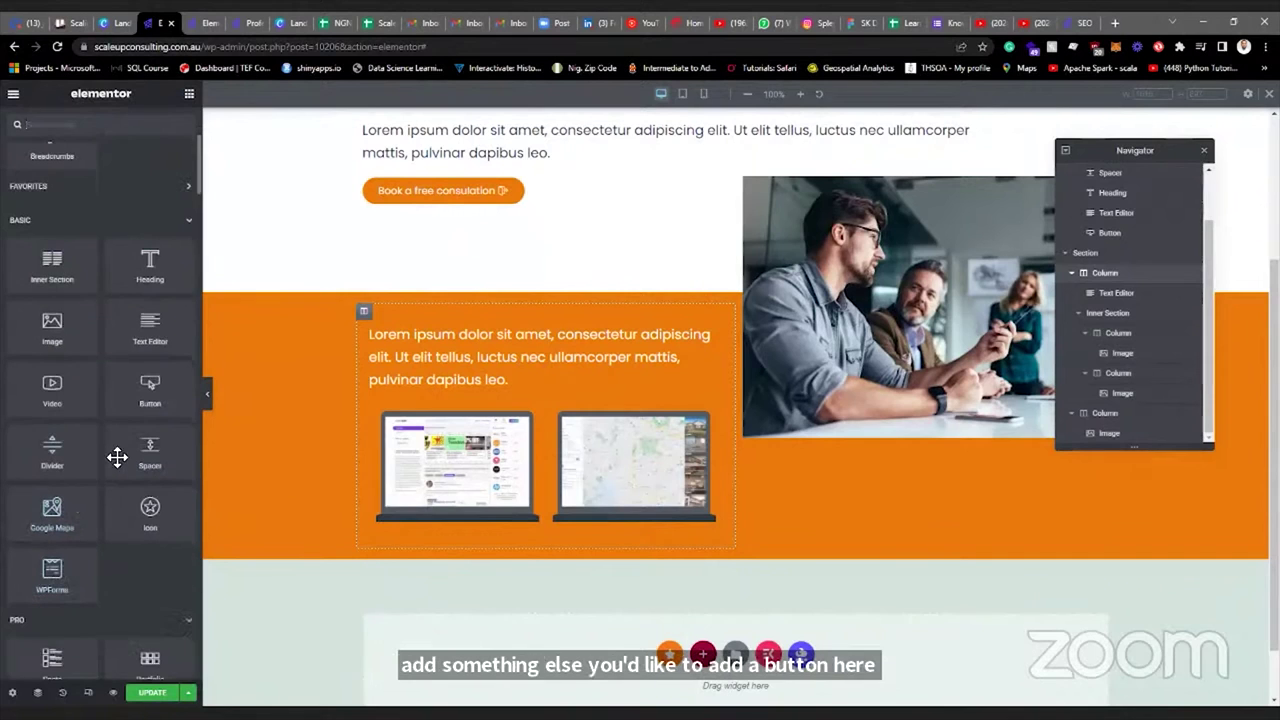
left_click_drag(143, 400, 831, 486)
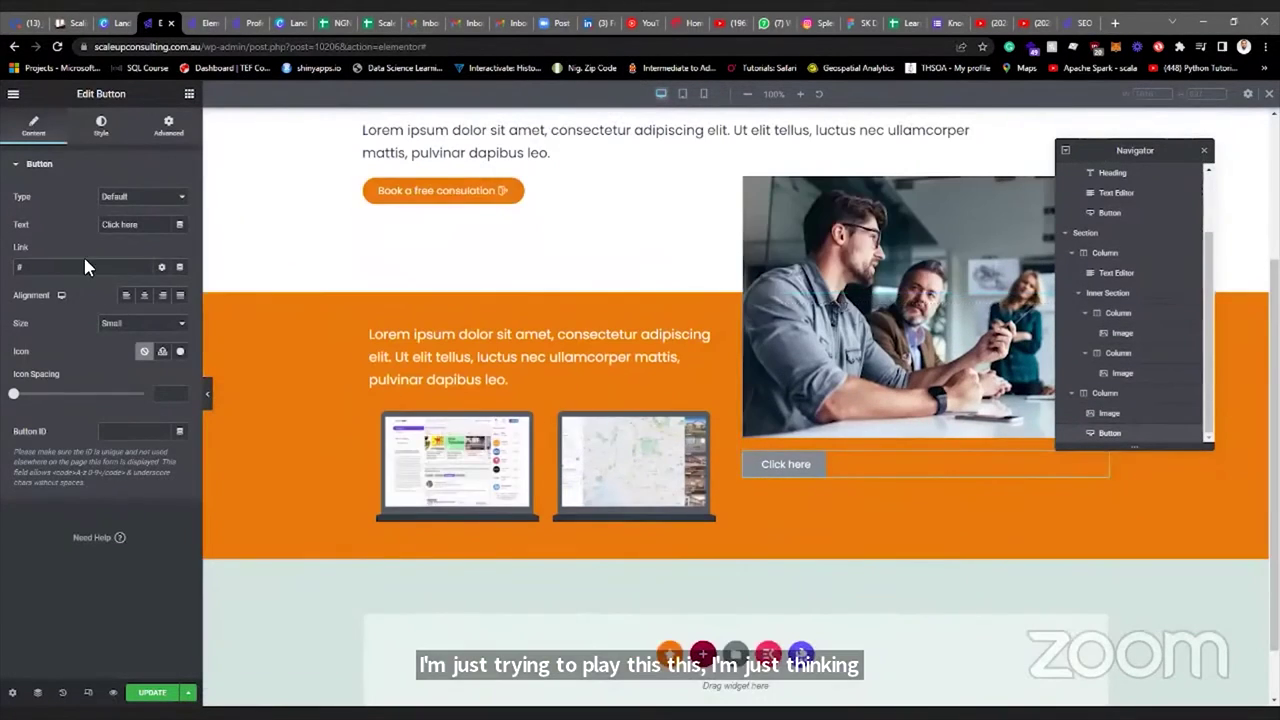
Set the new button's top margin to 62 px and align the button right.
left_click(168, 125)
left_click(42, 215)
scroll(42, 215, "up", 20)
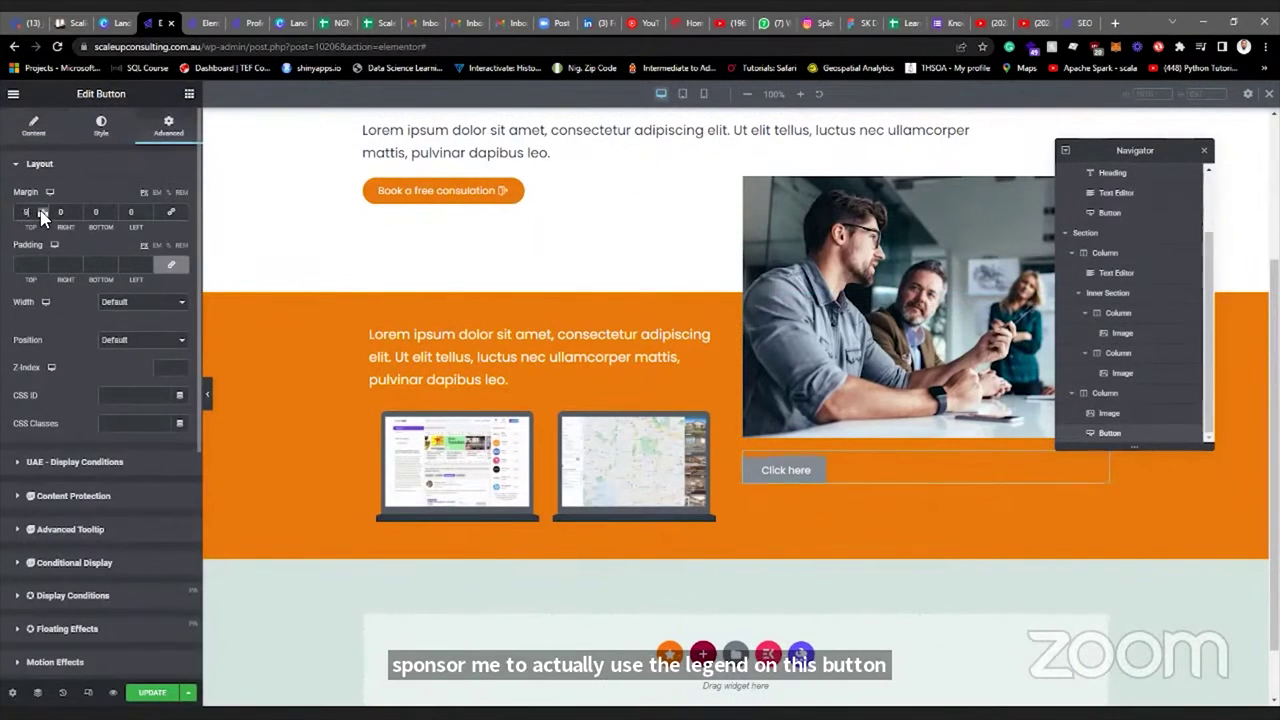
scroll(42, 215, "up", 20)
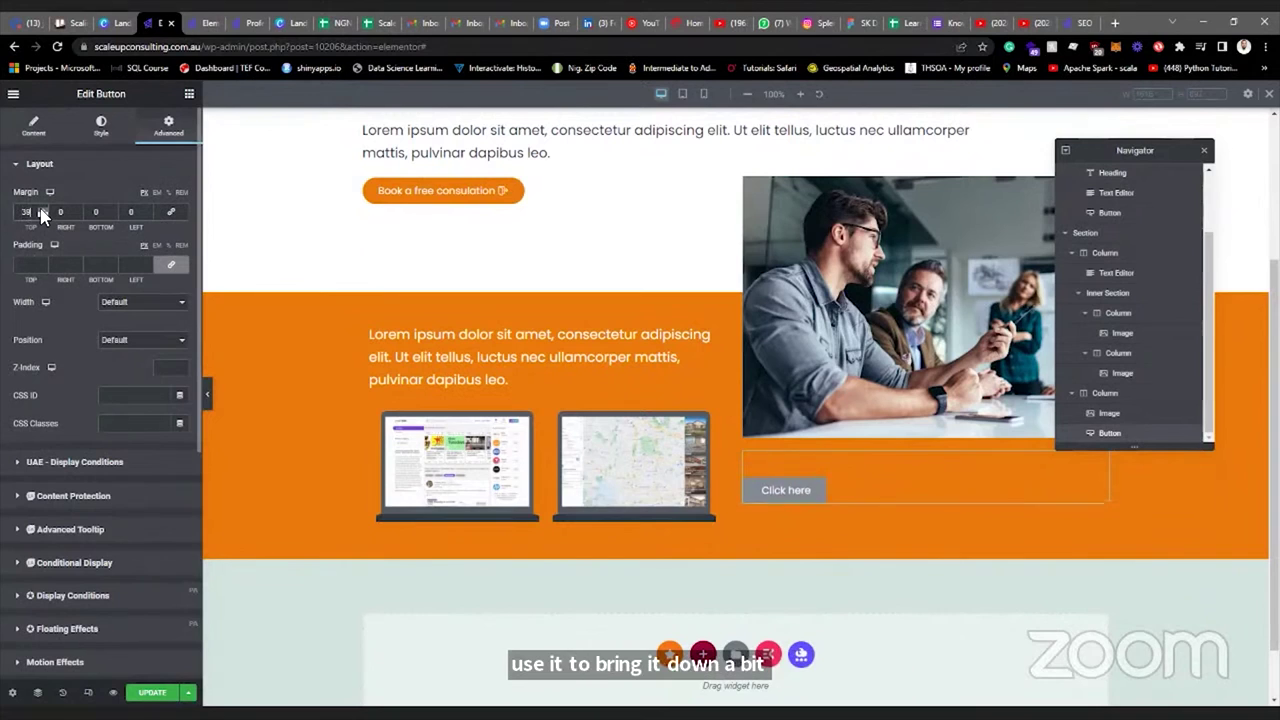
scroll(42, 215, "up", 2)
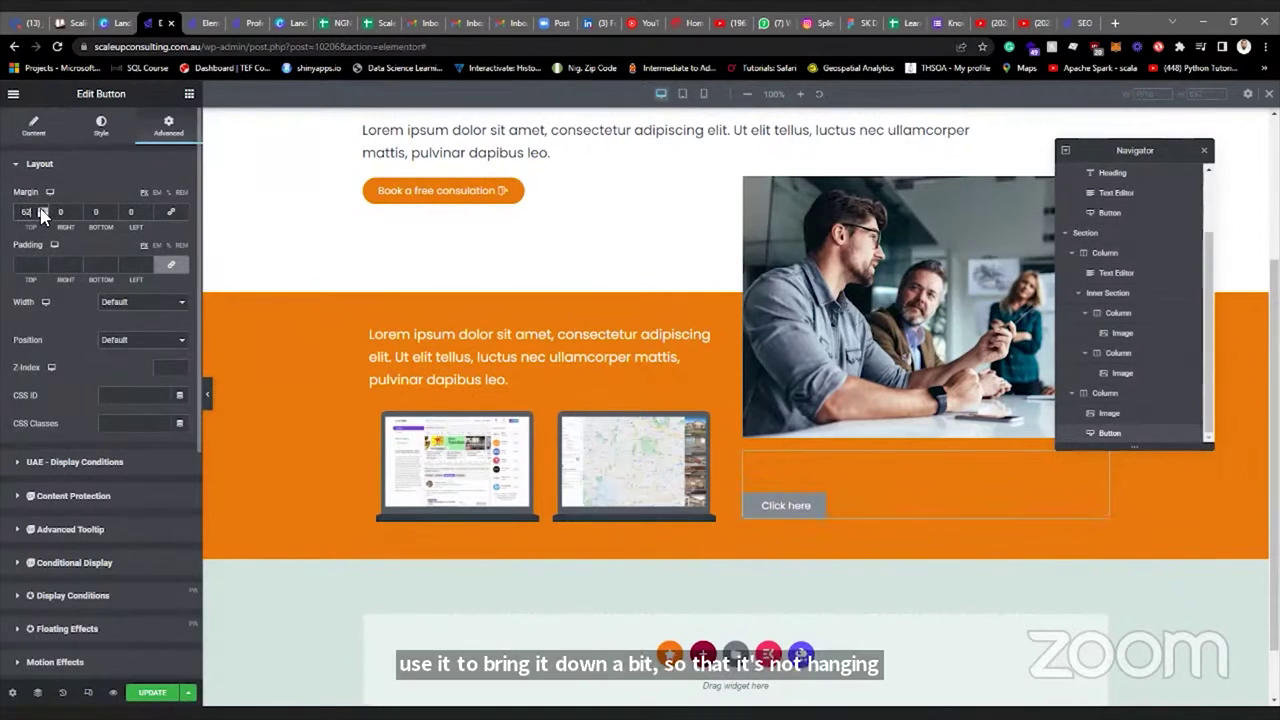
left_click(35, 130)
left_click(163, 296)
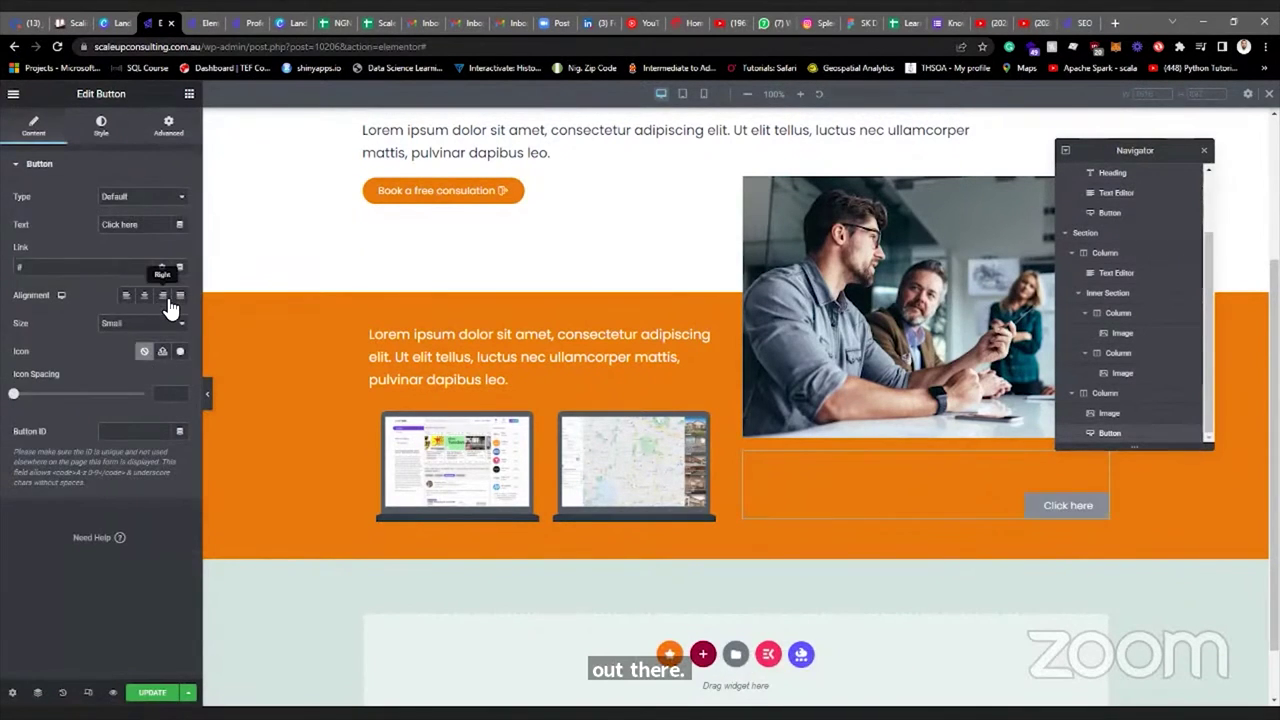
Review the landing page layout from the Senseii logo down to the orange section and its new button.
scroll(776, 470, "up", 2)
scroll(822, 466, "down", 3)
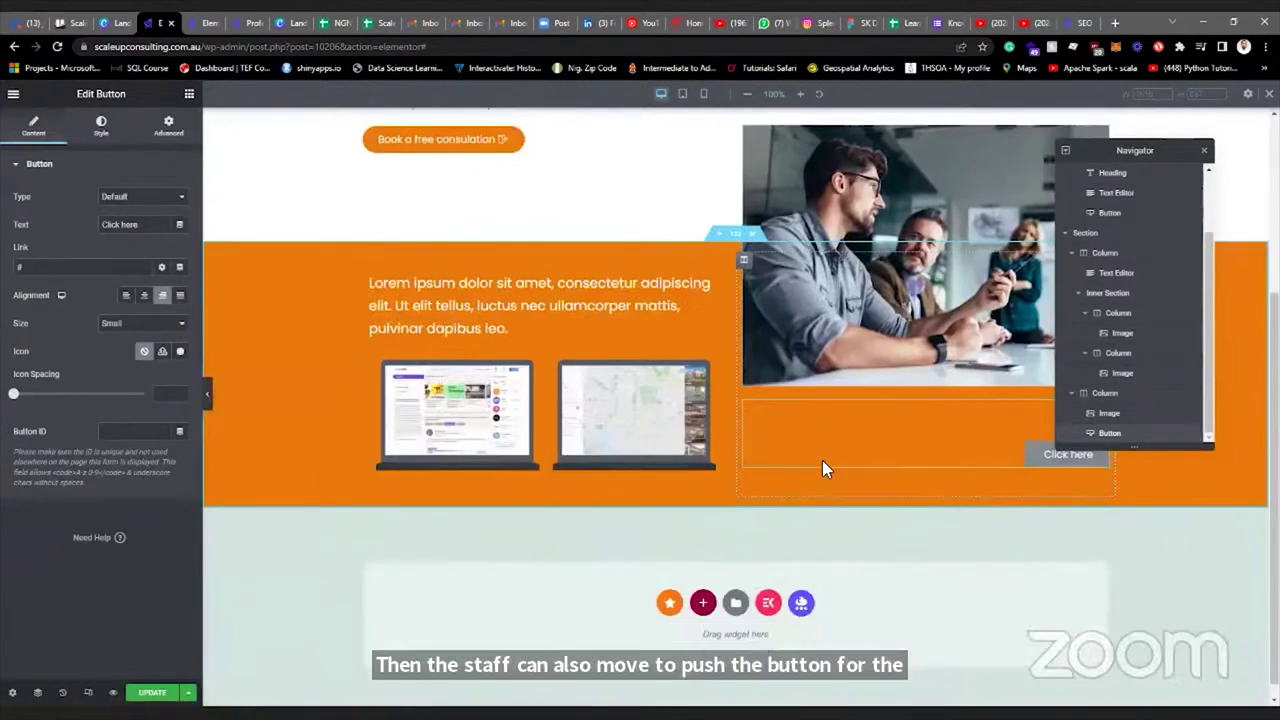
scroll(508, 380, "up", 1)
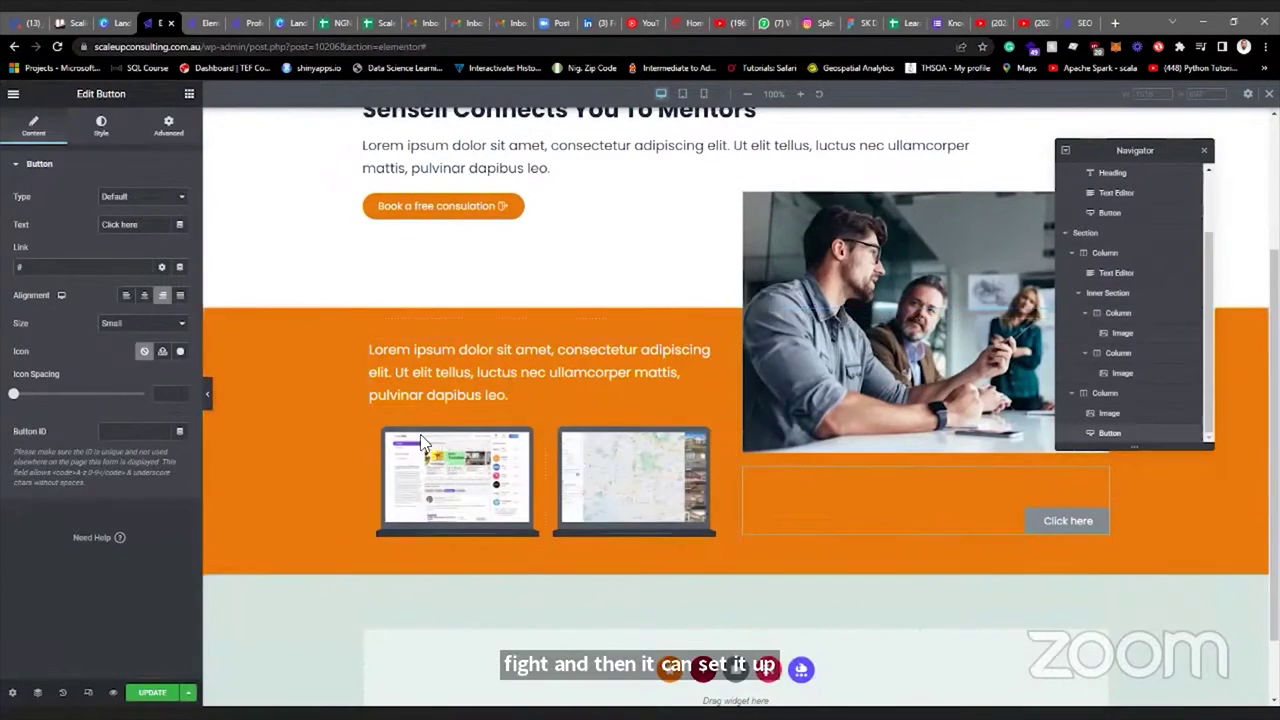
scroll(730, 478, "up", 2)
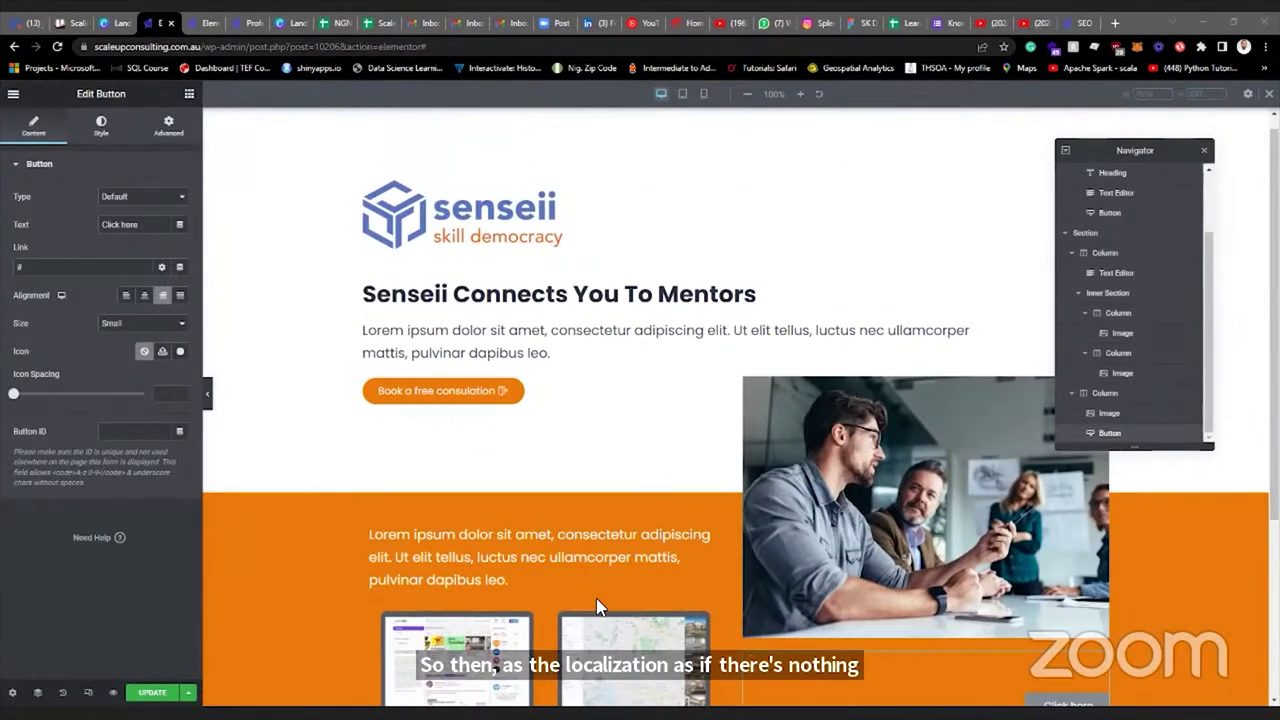
scroll(728, 338, "down", 3)
scroll(728, 340, "up", 1)
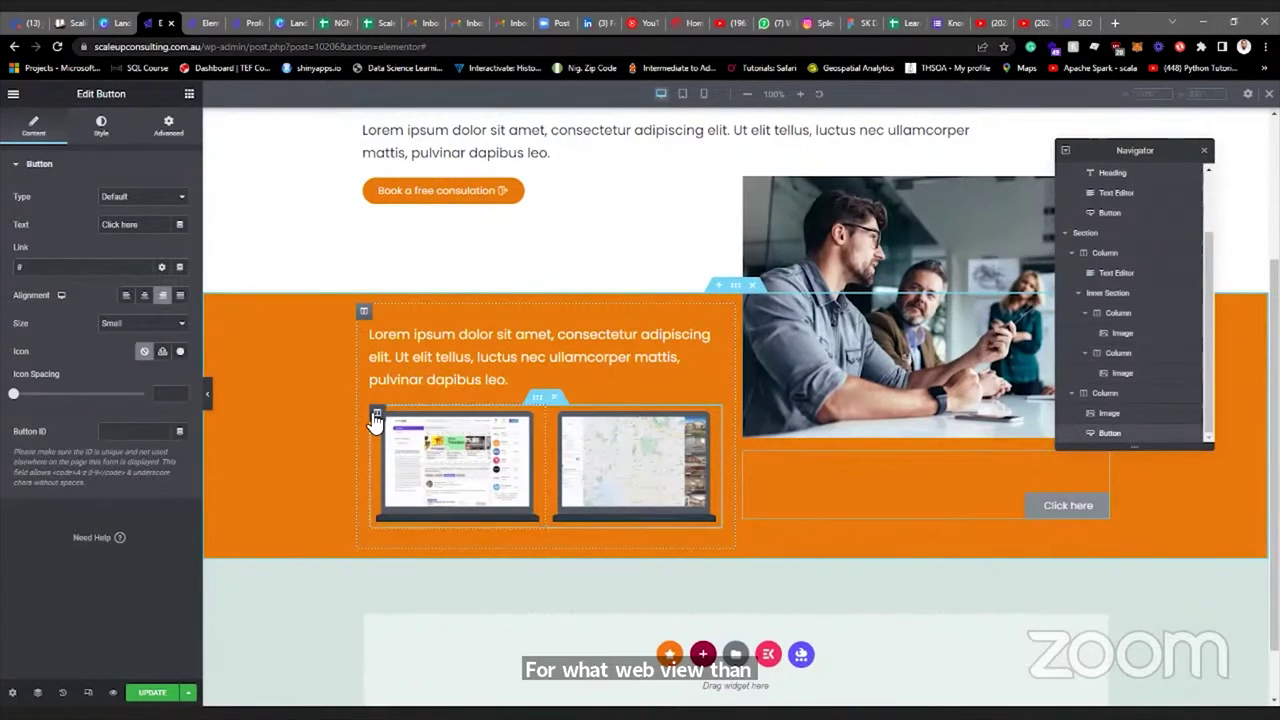
scroll(414, 350, "up", 3)
scroll(412, 360, "down", 2)
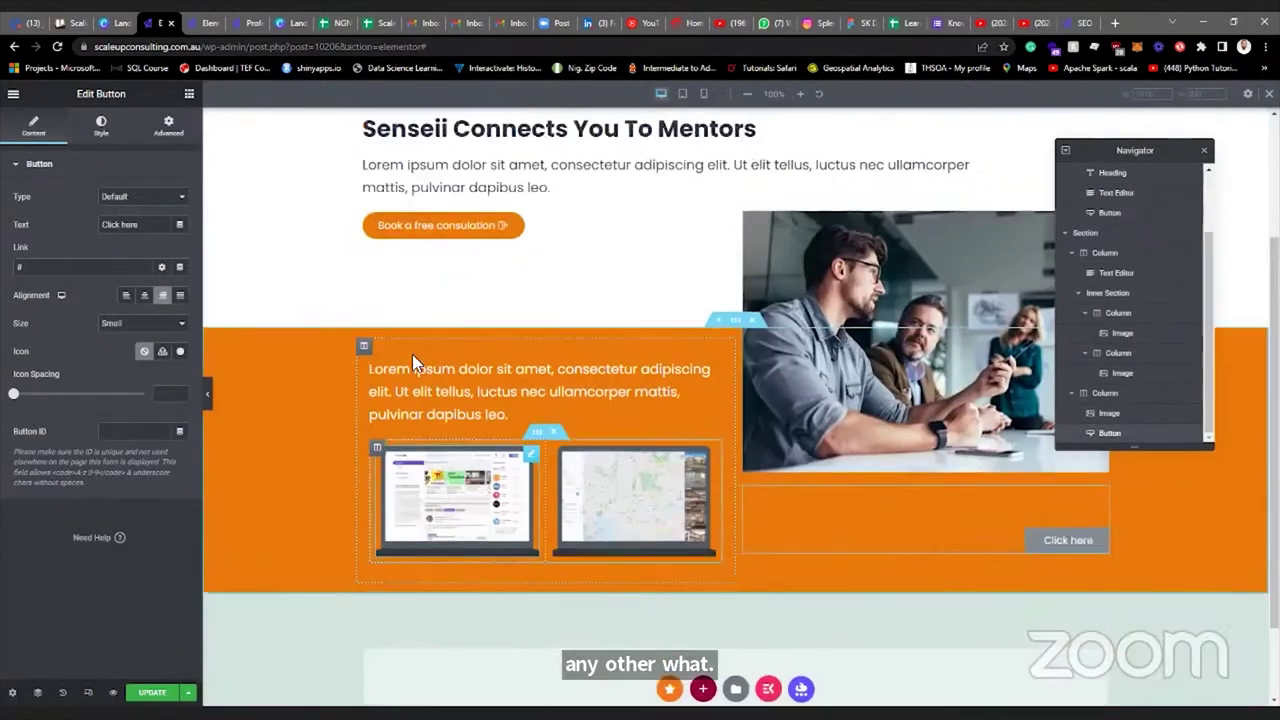
scroll(412, 362, "up", 1)
scroll(772, 346, "up", 1)
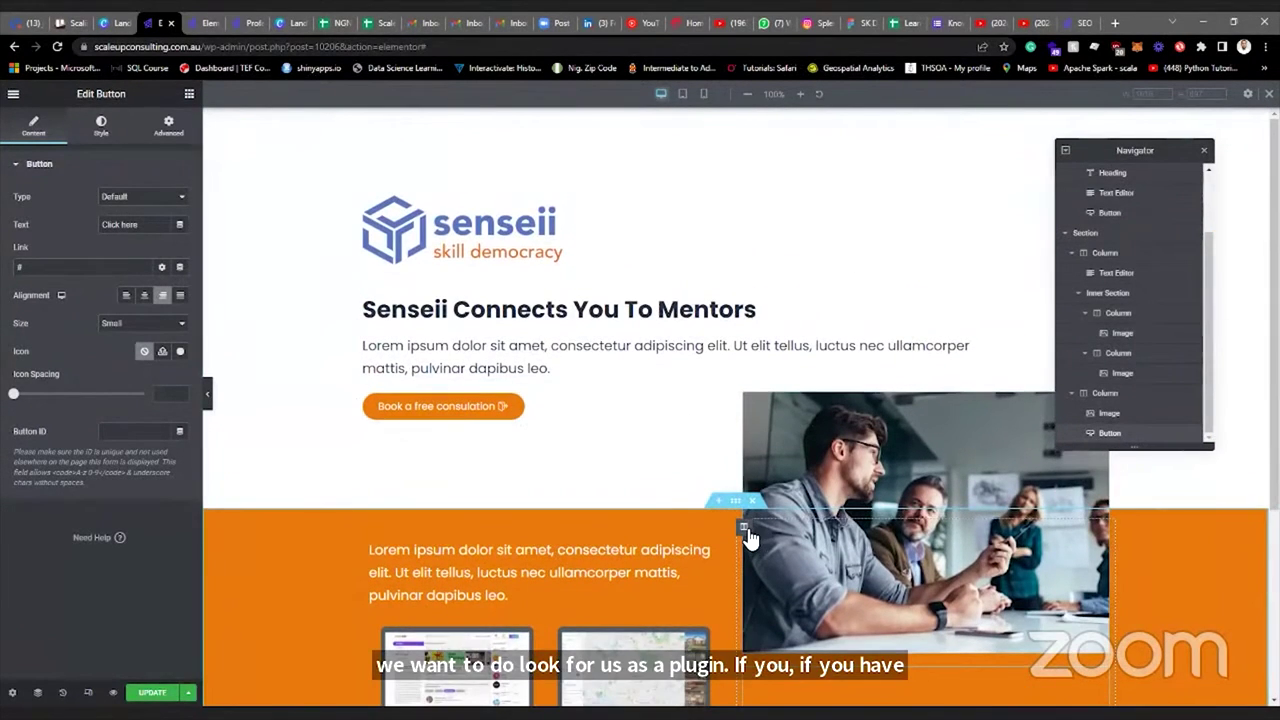
Set the top margin of the orange section's photo column to -150 px.
left_click(745, 530)
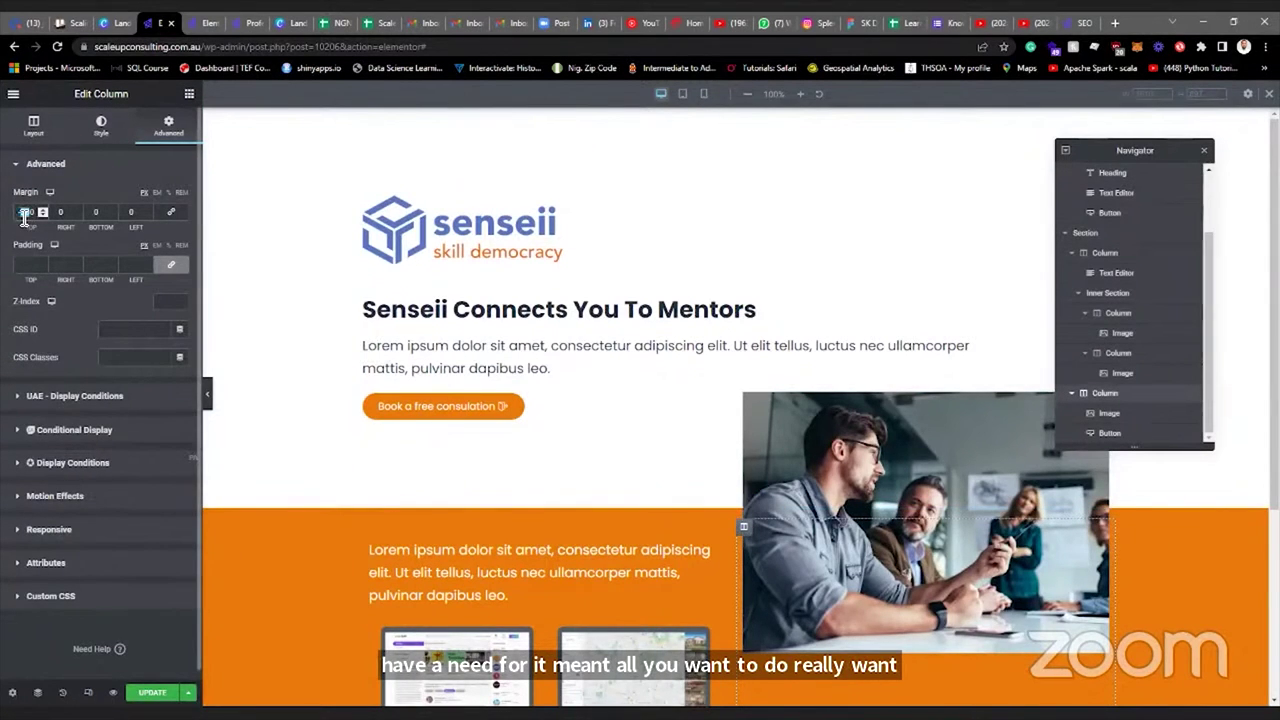
key("BackSpace")
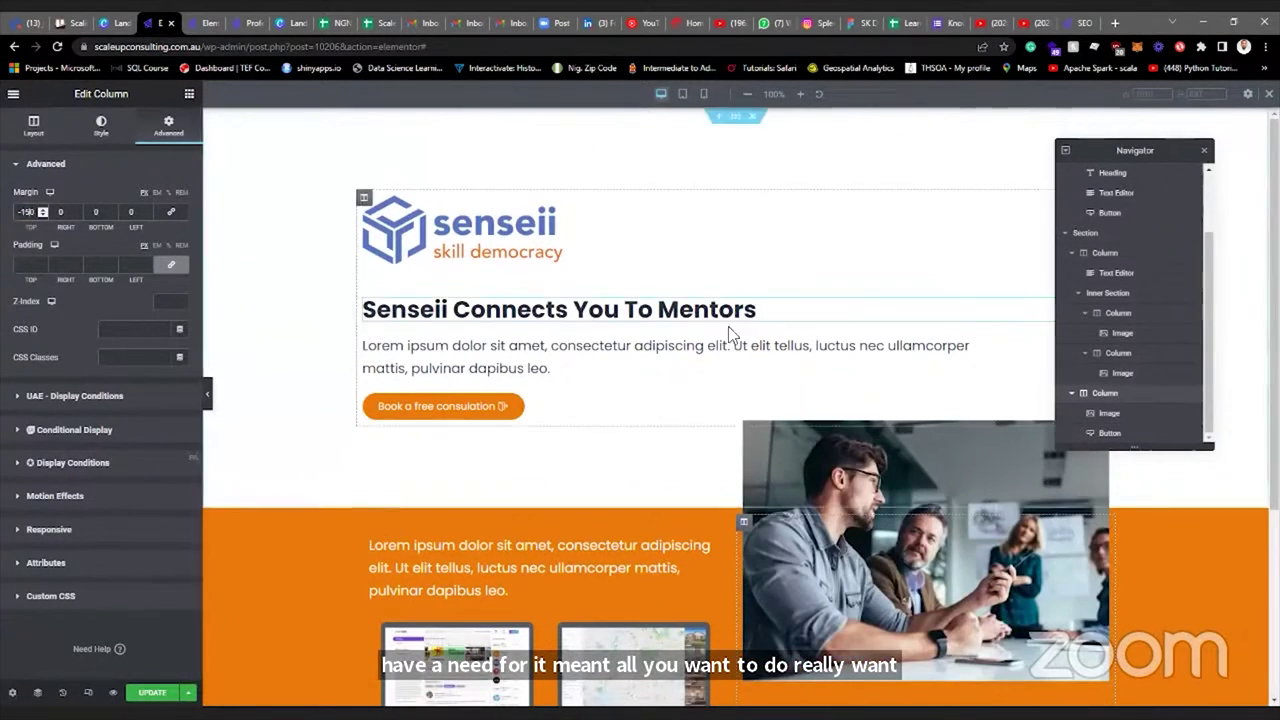
scroll(886, 340, "down", 3)
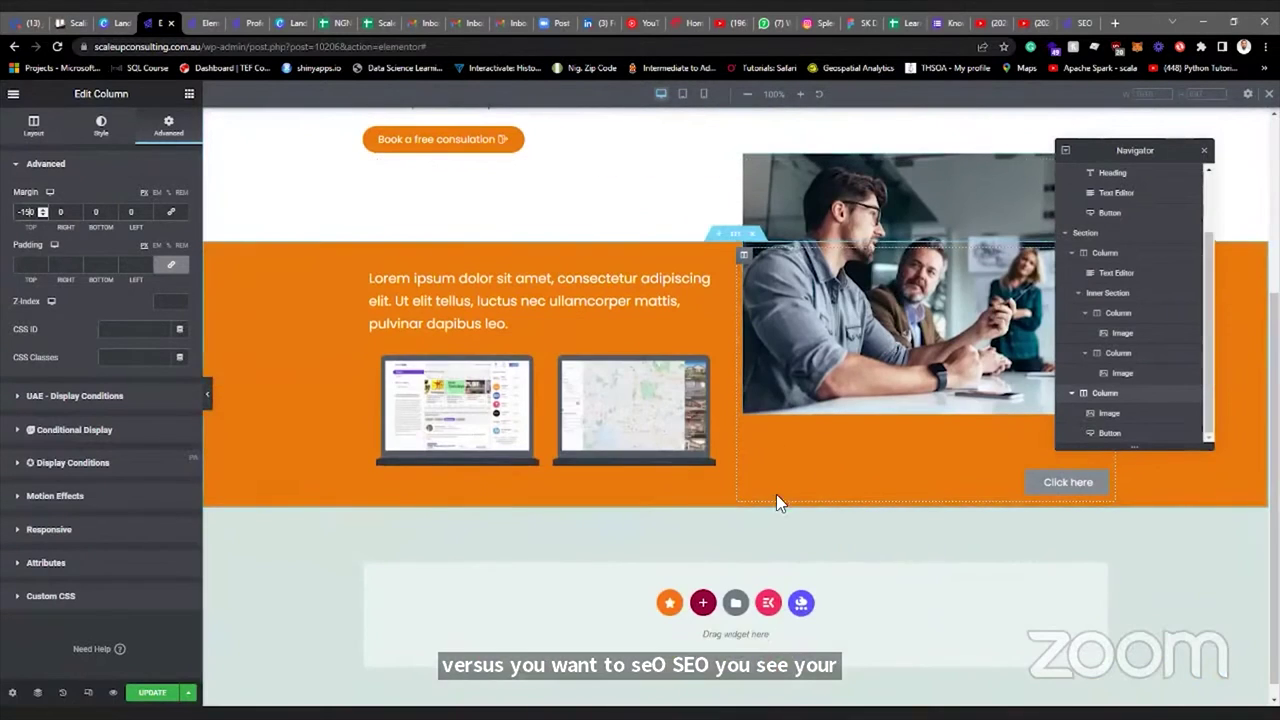
scroll(918, 440, "up", 1)
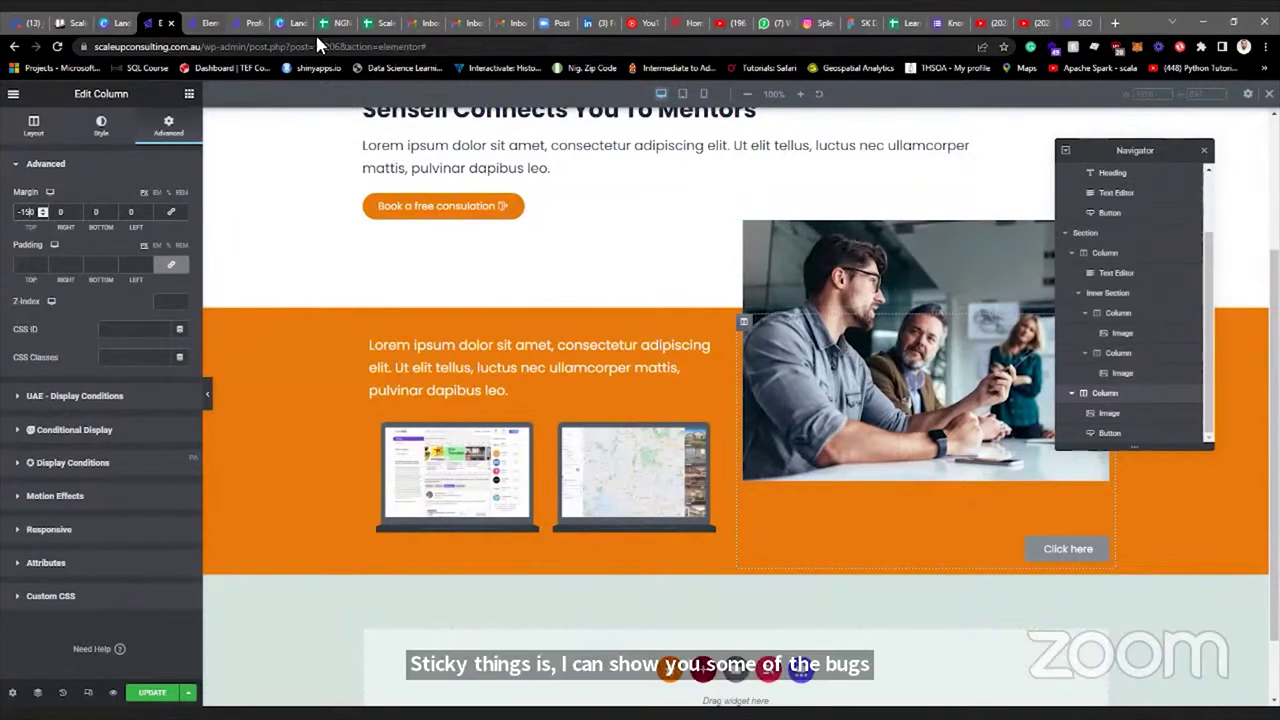
Switch to the Scaleup Consulting site's browser tab and open the list of installed plugins in its WordPress admin.
left_click(262, 24)
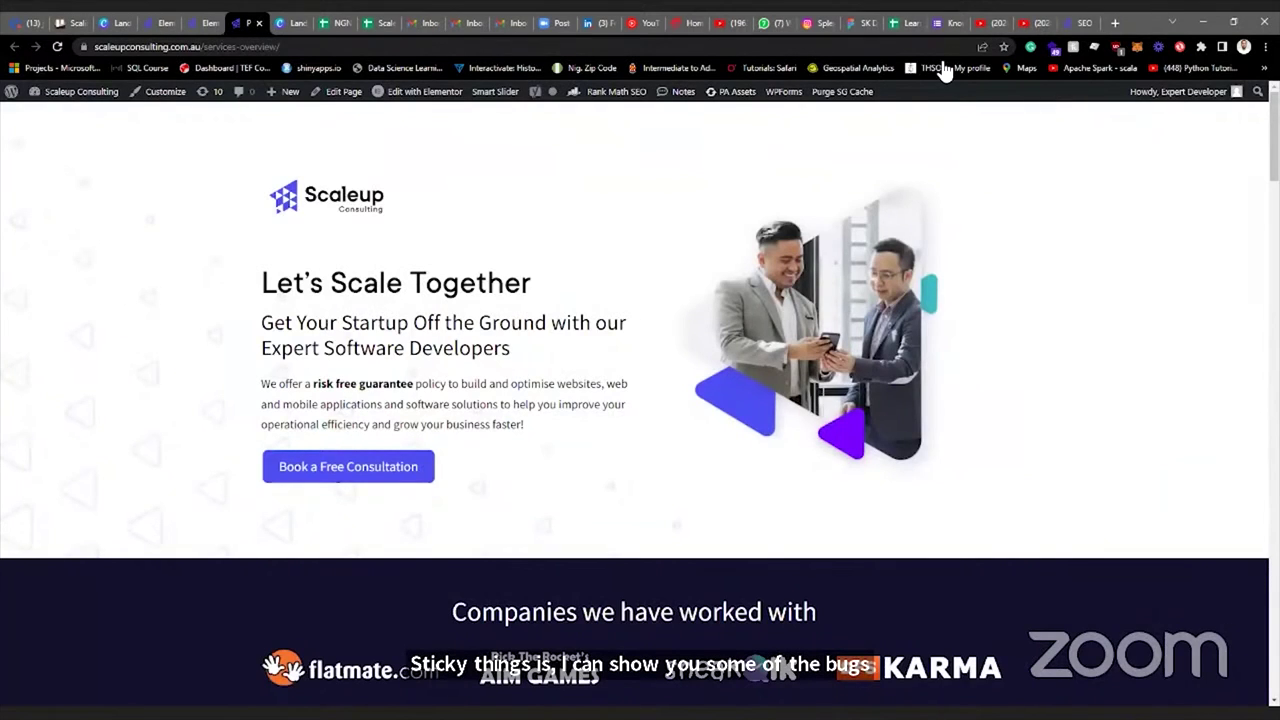
mouse_move(125, 88)
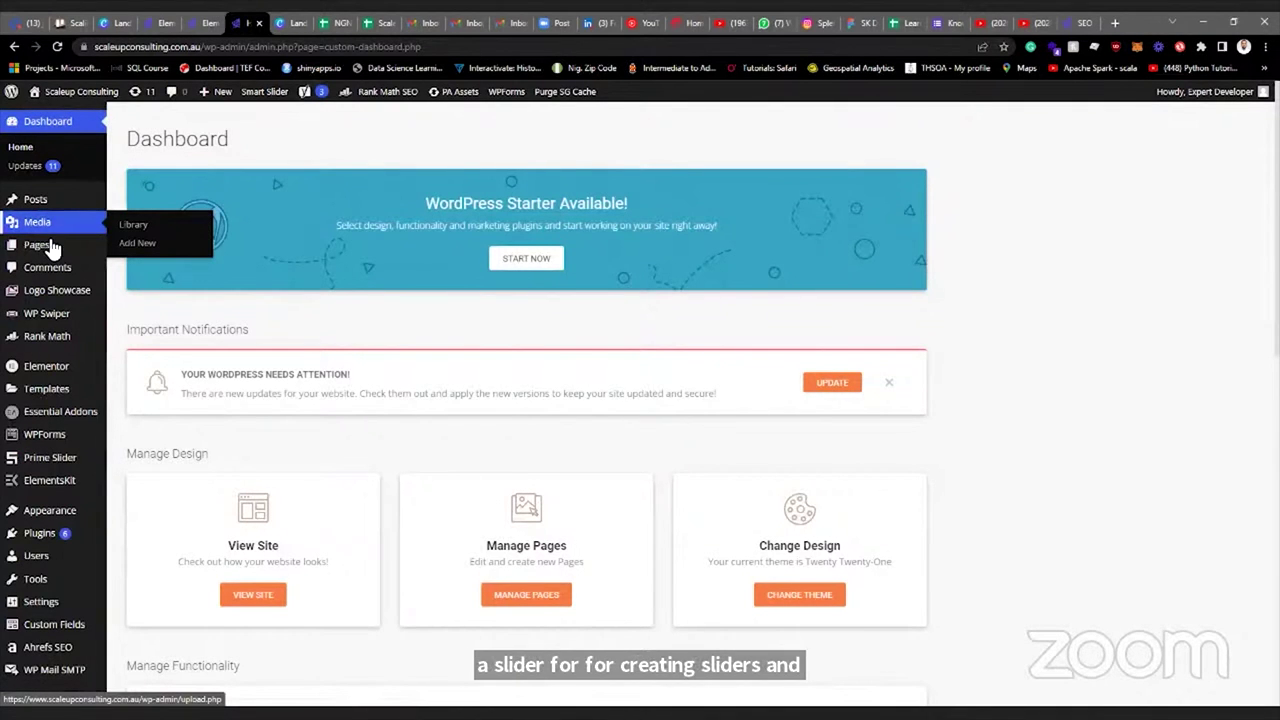
left_click(47, 250)
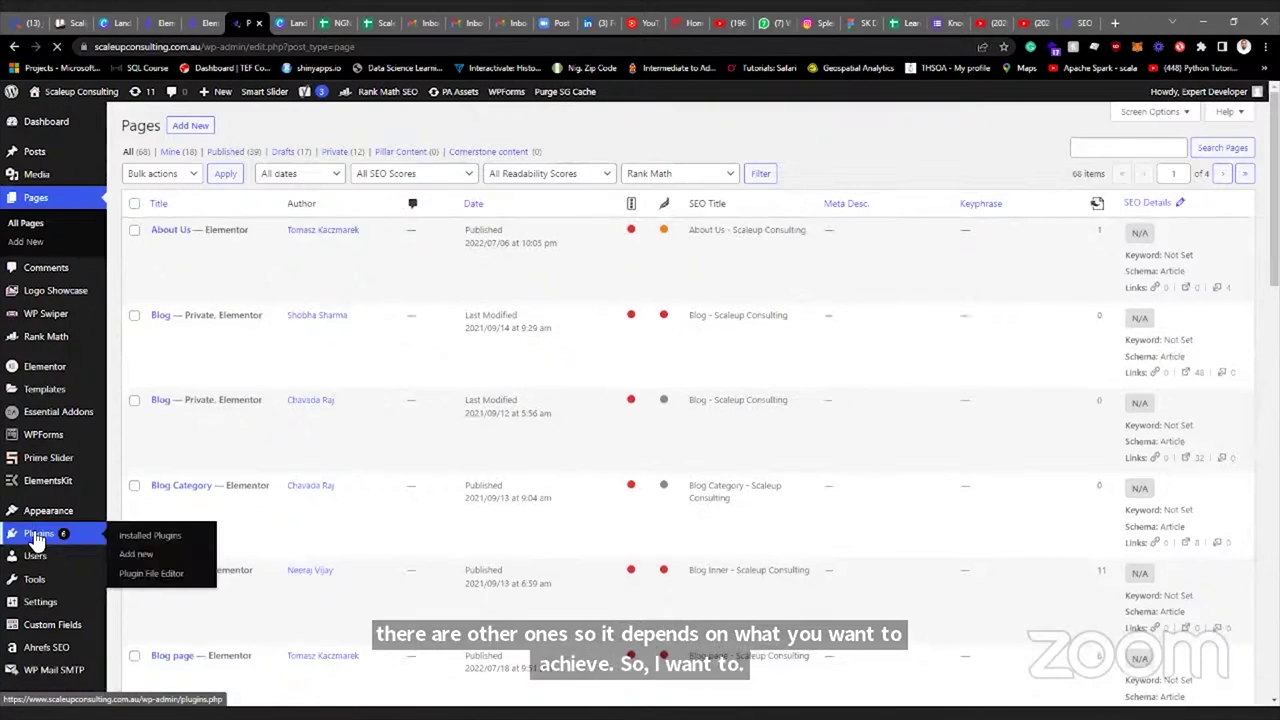
left_click(35, 536)
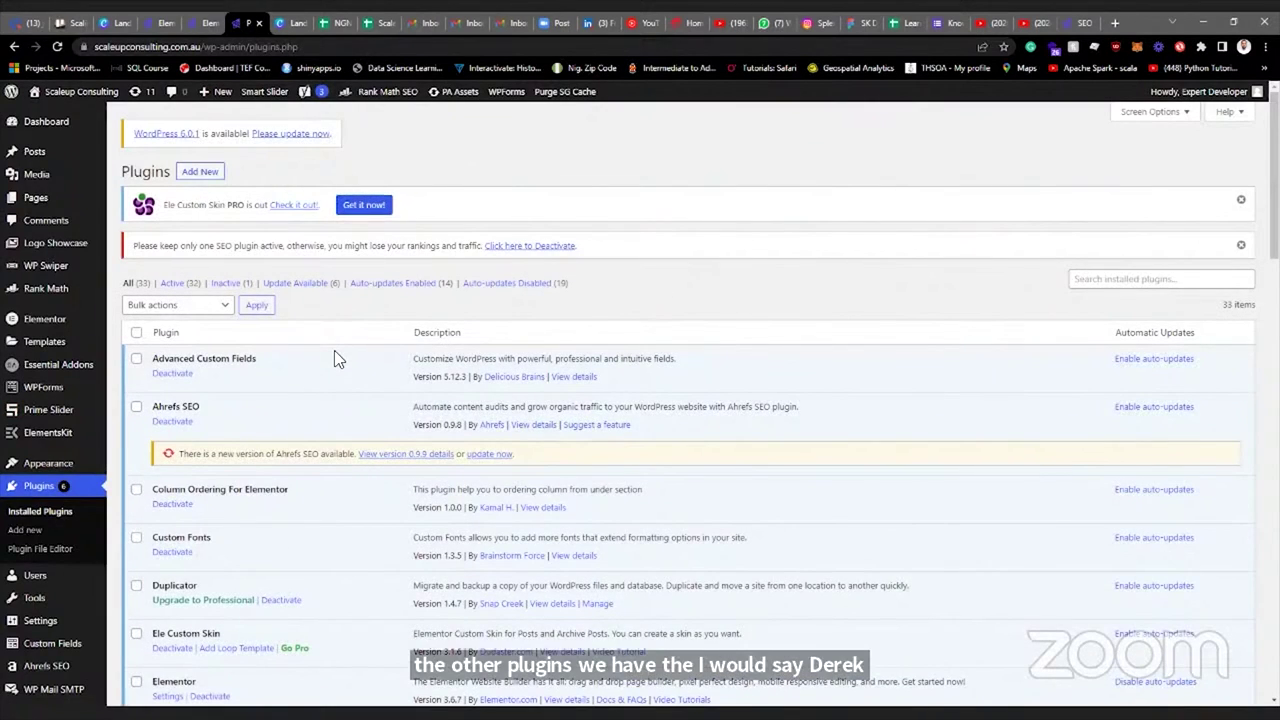
Look through the installed plugins down to the end of the list, including the Elementor add-ons, slider and SEO plugins.
scroll(334, 350, "down", 2)
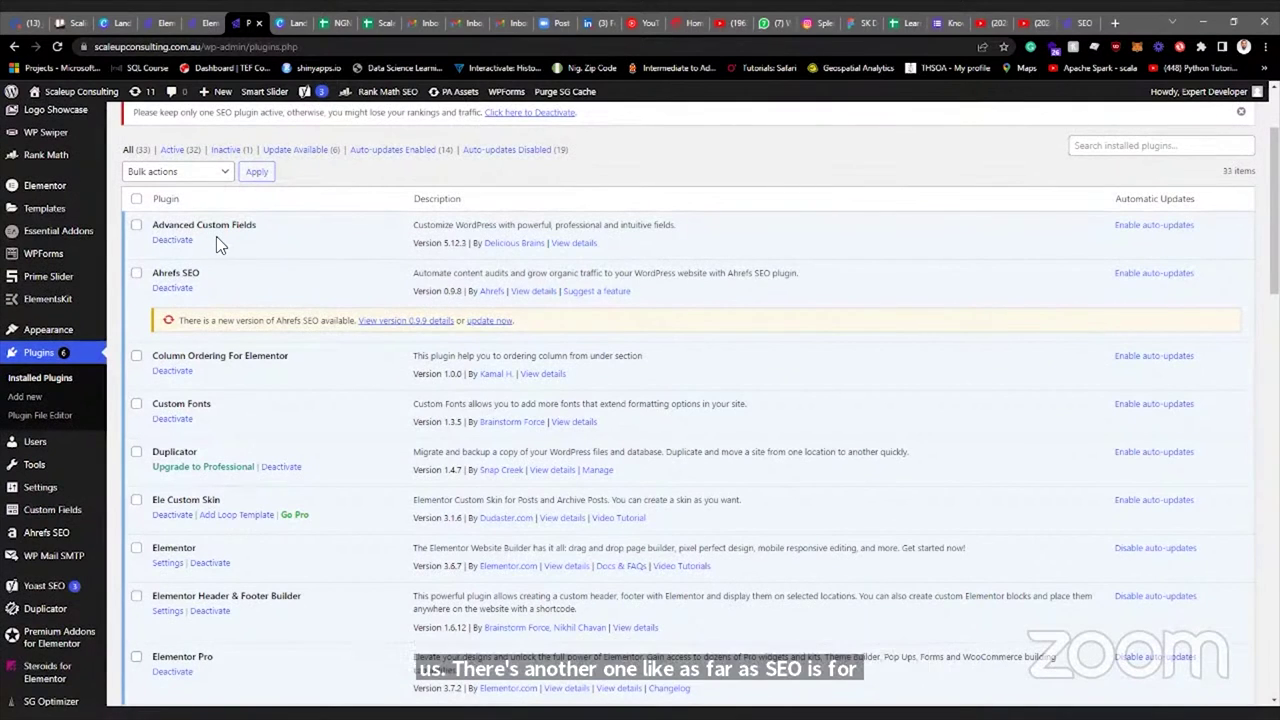
scroll(210, 280, "down", 2)
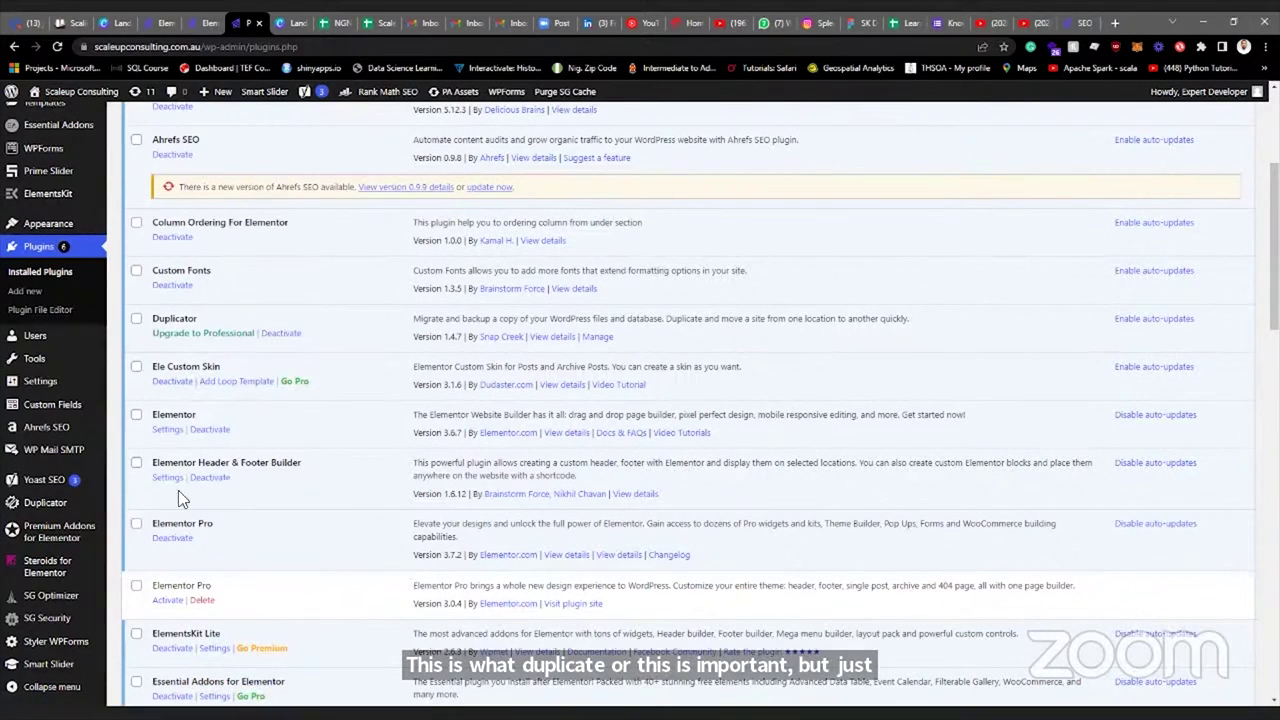
scroll(251, 366, "down", 10)
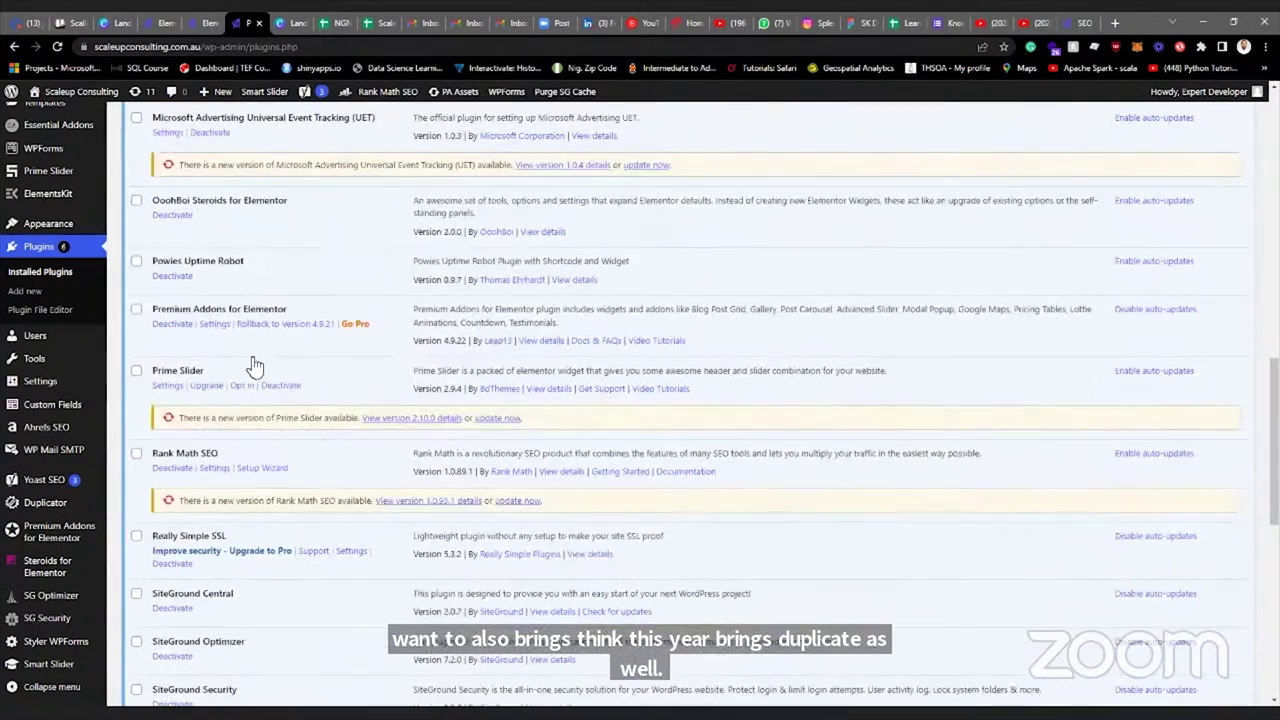
scroll(250, 370, "down", 5)
scroll(246, 388, "up", 3)
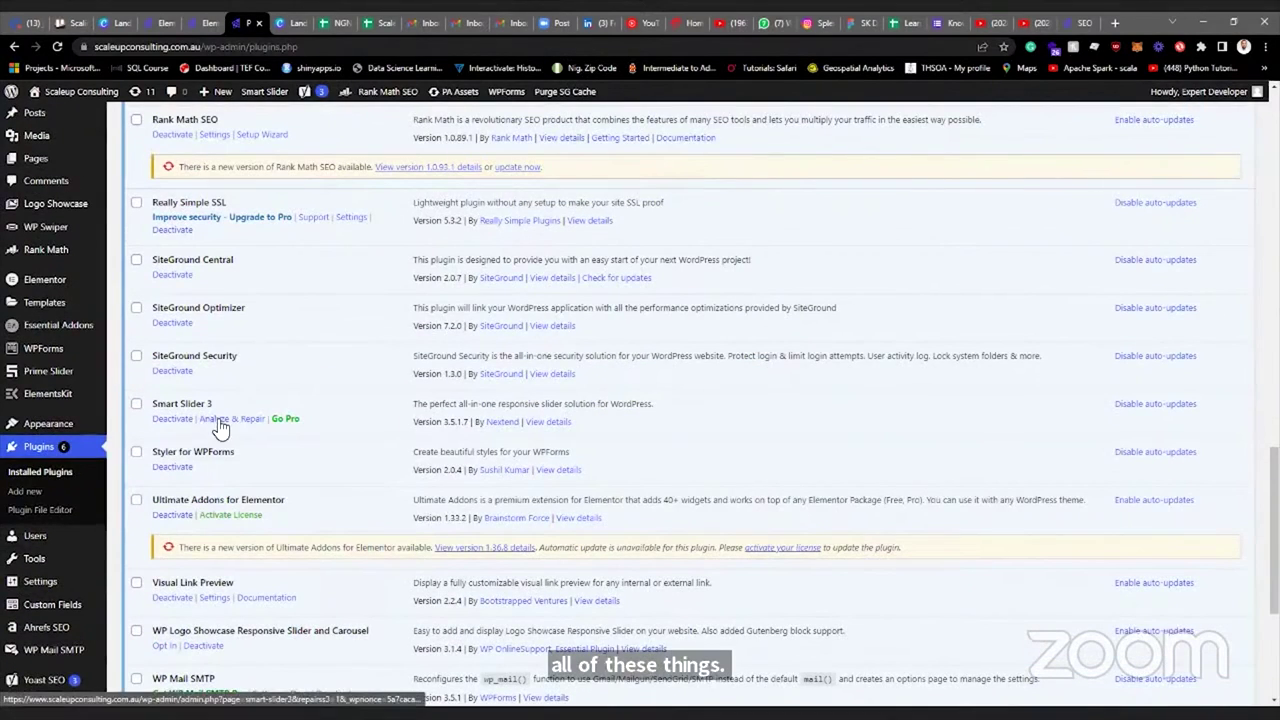
scroll(205, 418, "down", 3)
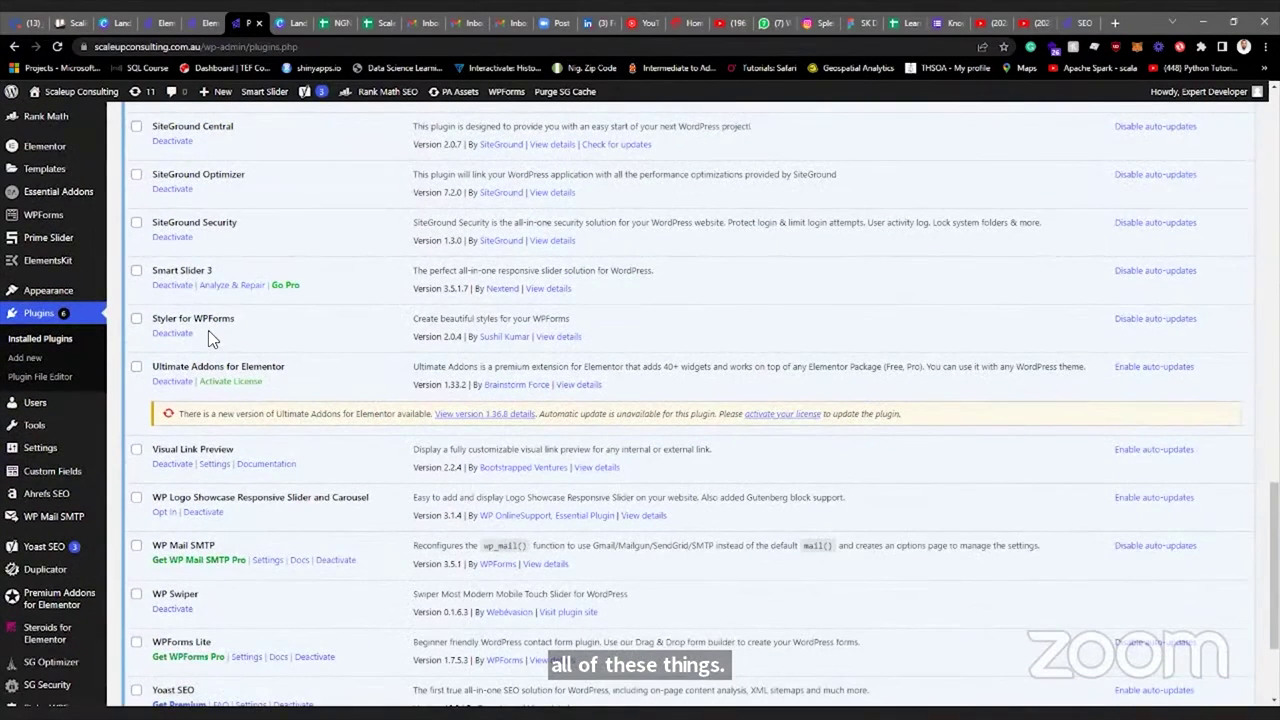
scroll(206, 350, "down", 3)
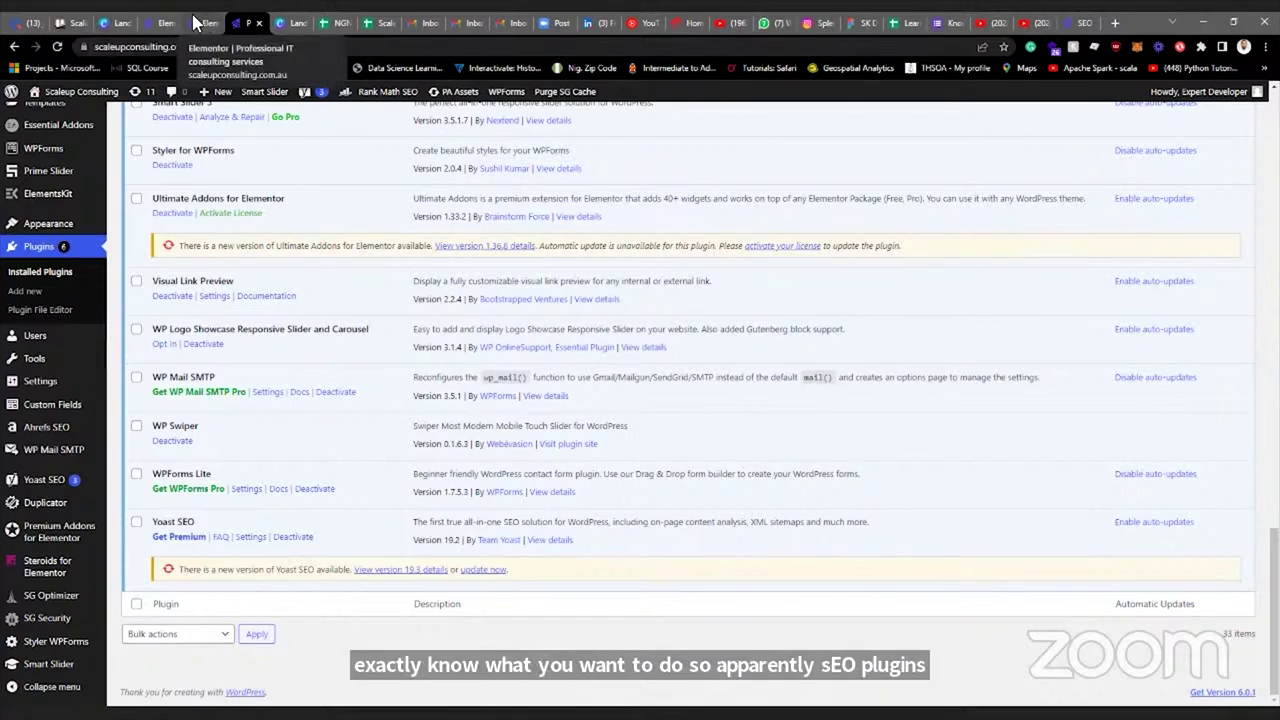
Return to the Elementor page editor and add a one-column section above the Senseii logo section.
left_click(163, 22)
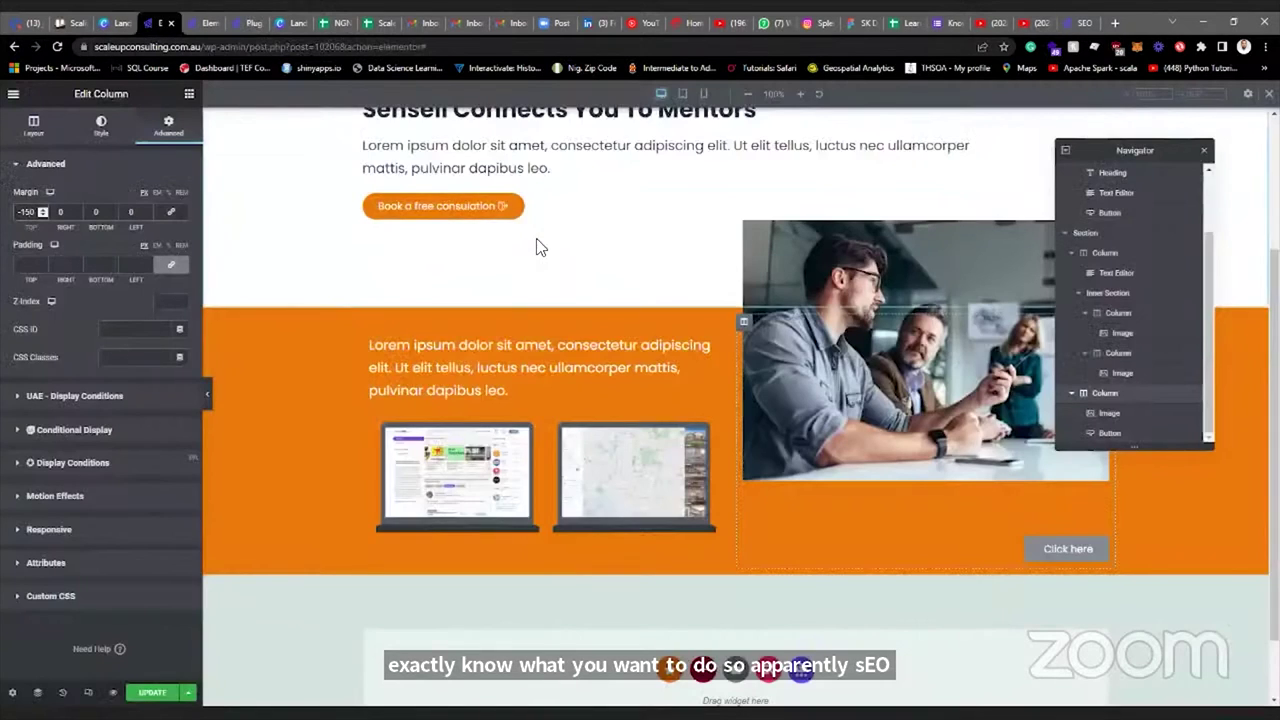
scroll(540, 245, "up", 3)
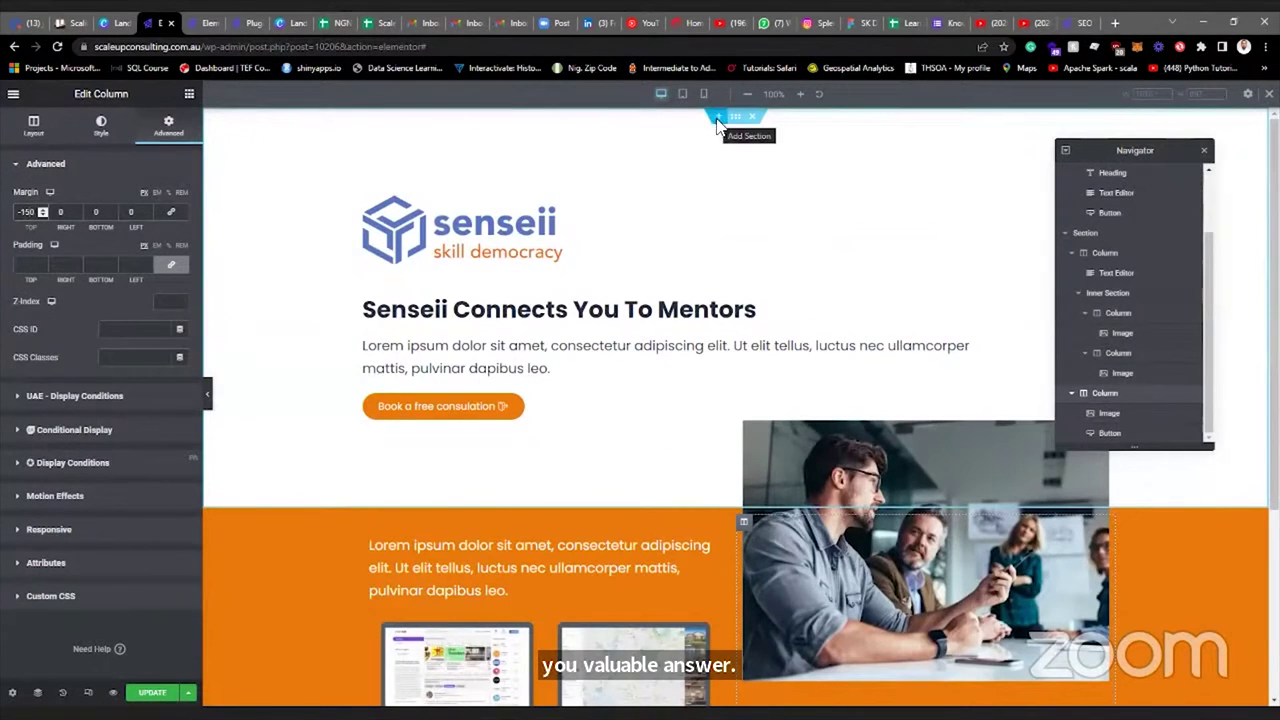
left_click(716, 124)
left_click(666, 169)
left_click(560, 200)
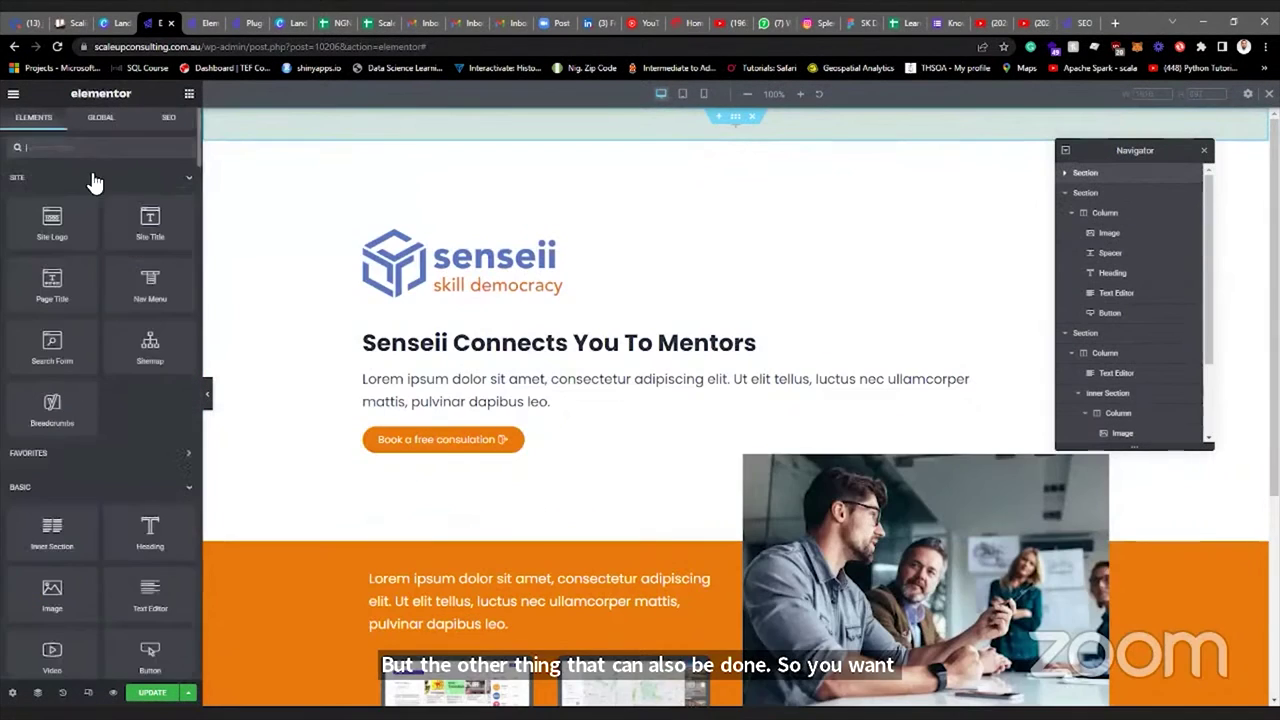
Search the widgets for "nav" and place a Nav Menu widget in the new top section.
scroll(80, 300, "down", 3)
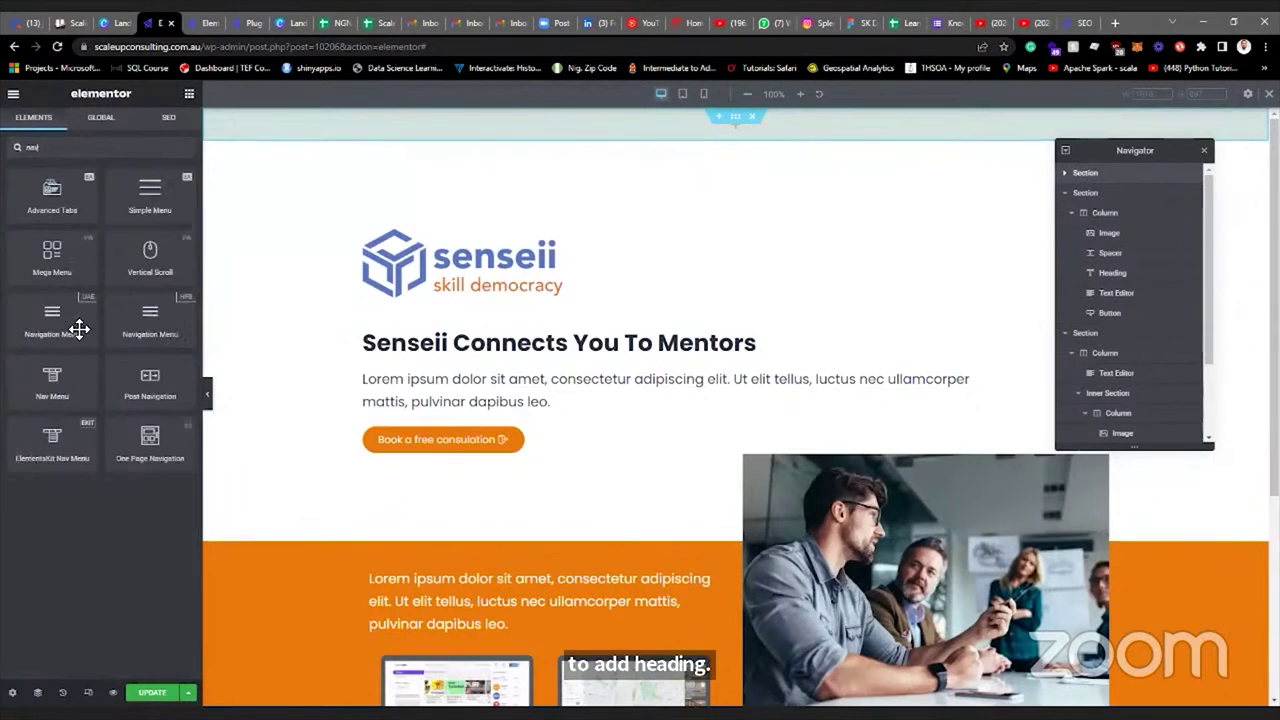
scroll(126, 349, "up", 3)
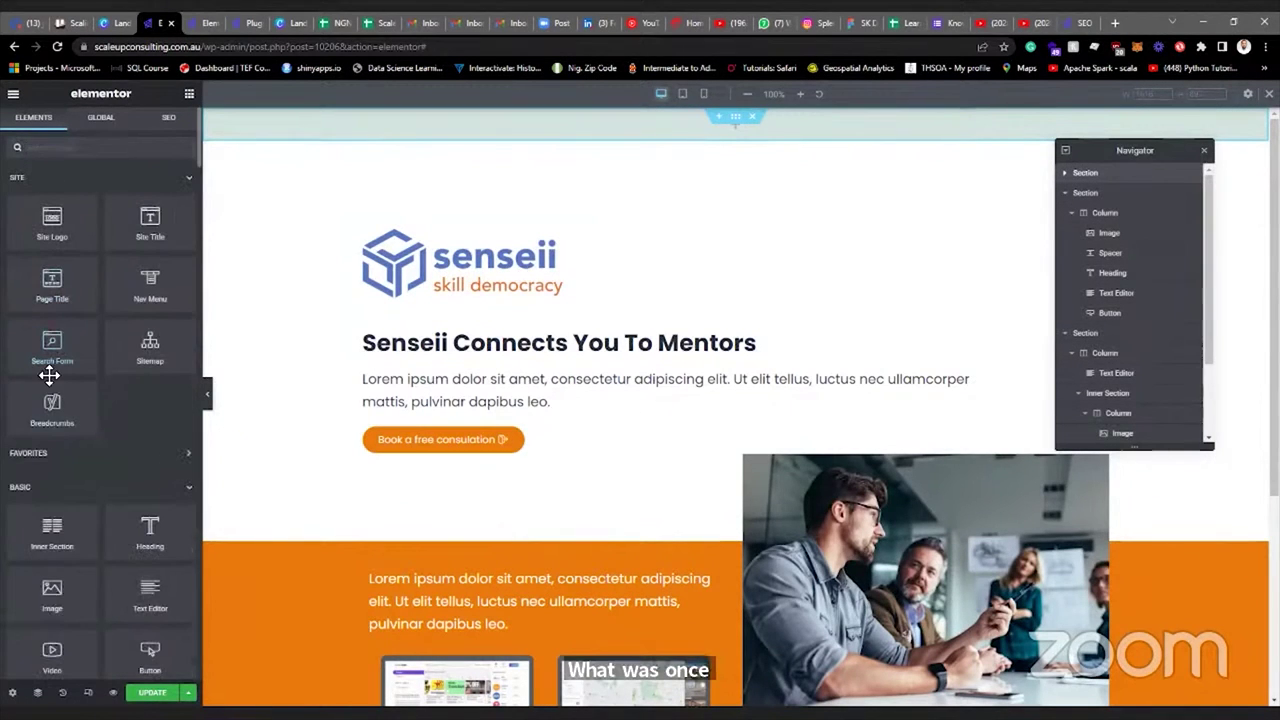
scroll(52, 380, "down", 2)
type("nav")
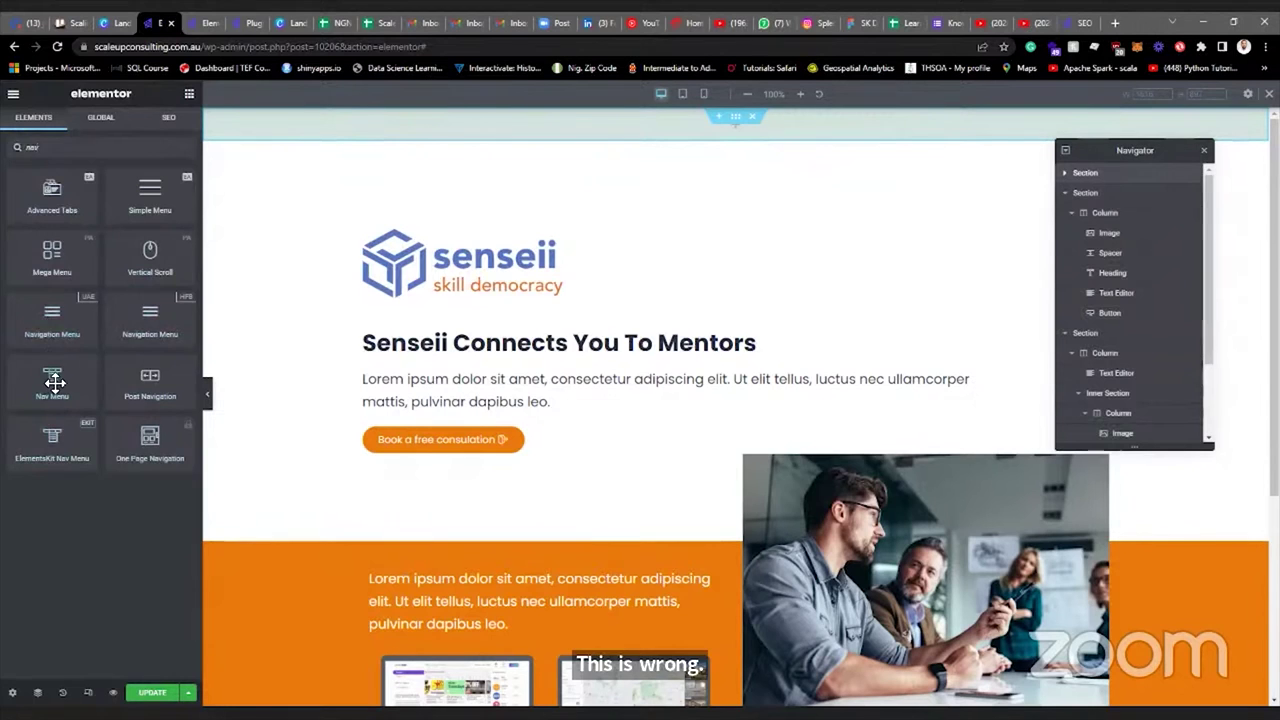
left_click_drag(54, 382, 404, 128)
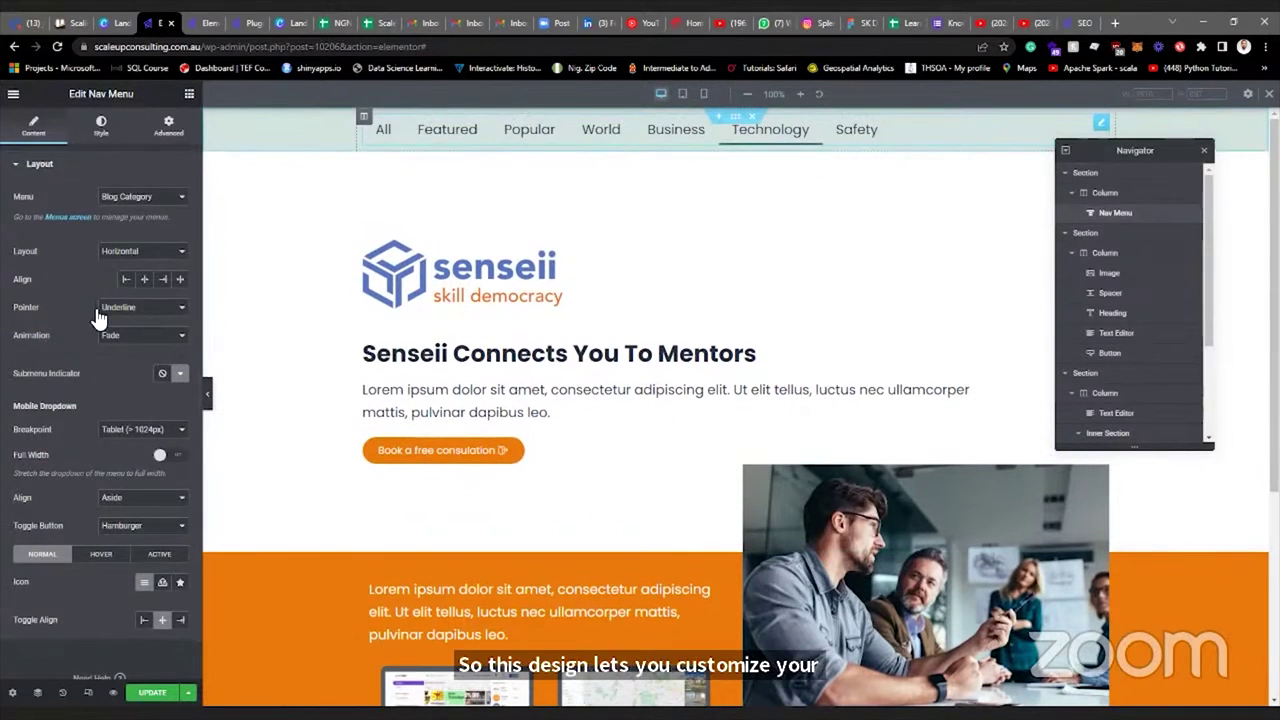
Duplicate the nav menu's column and delete the Nav Menu widget from the first column.
right_click(368, 120)
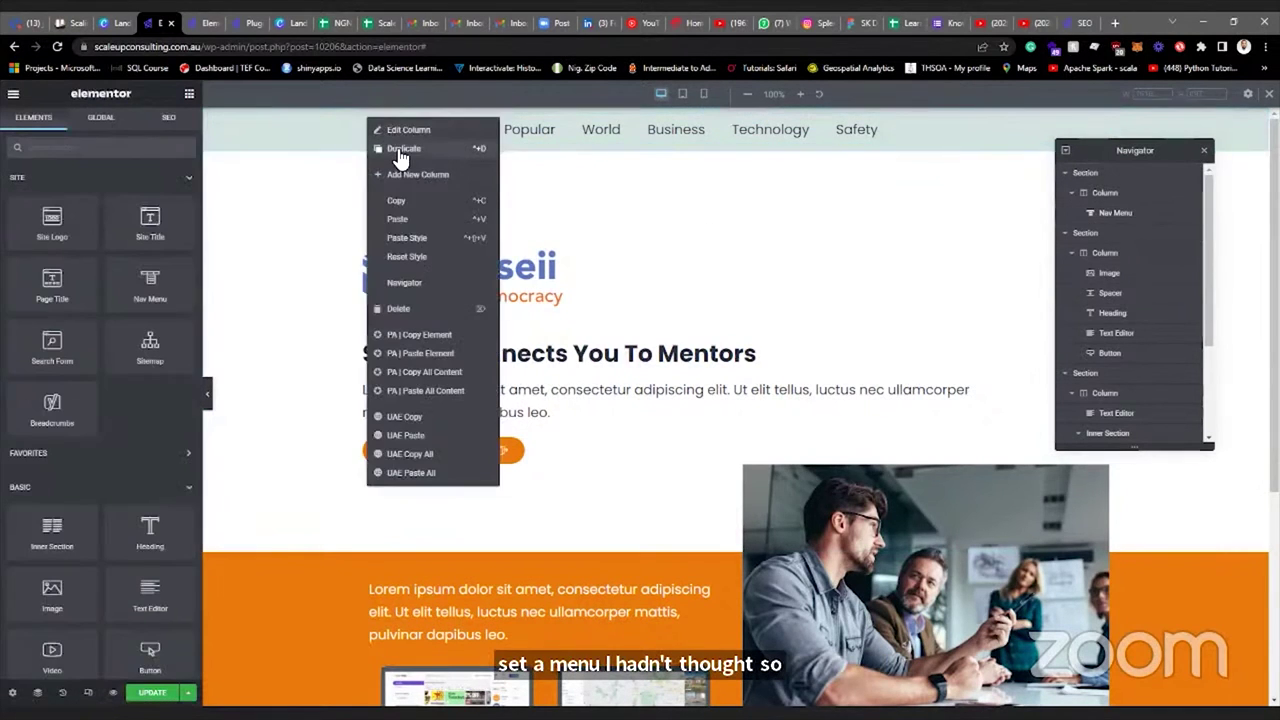
left_click(399, 150)
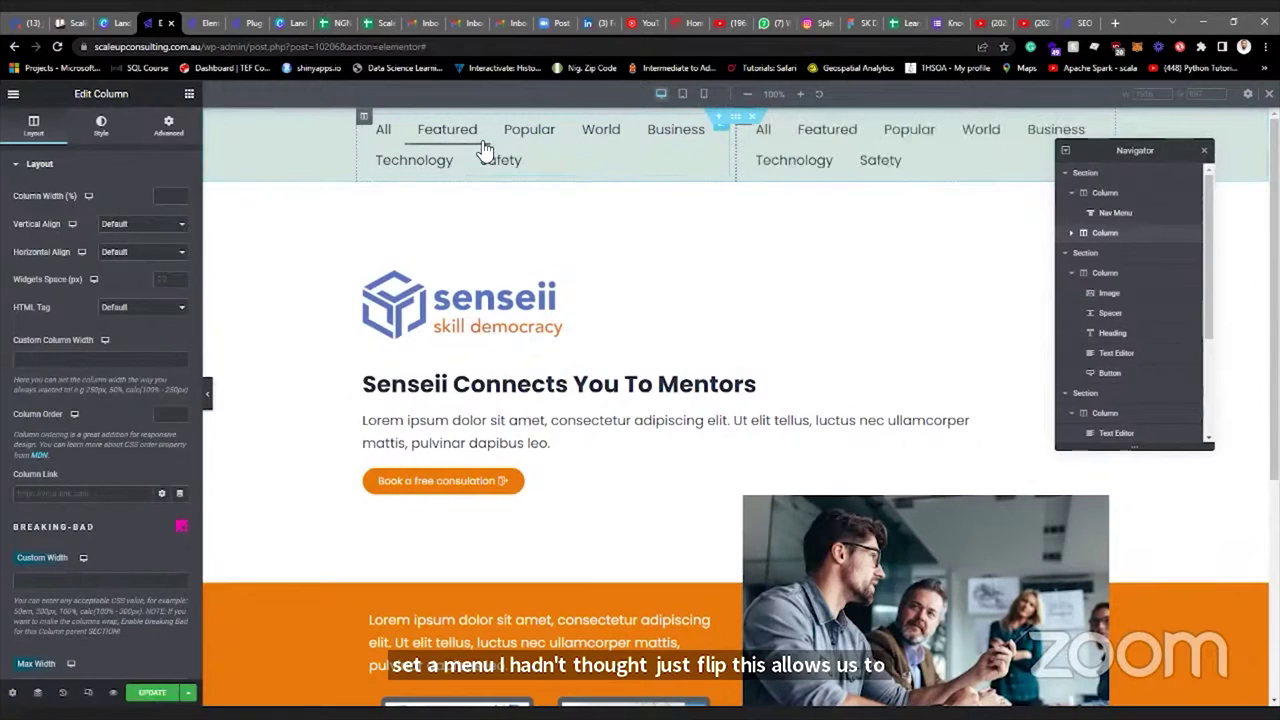
left_click(718, 133)
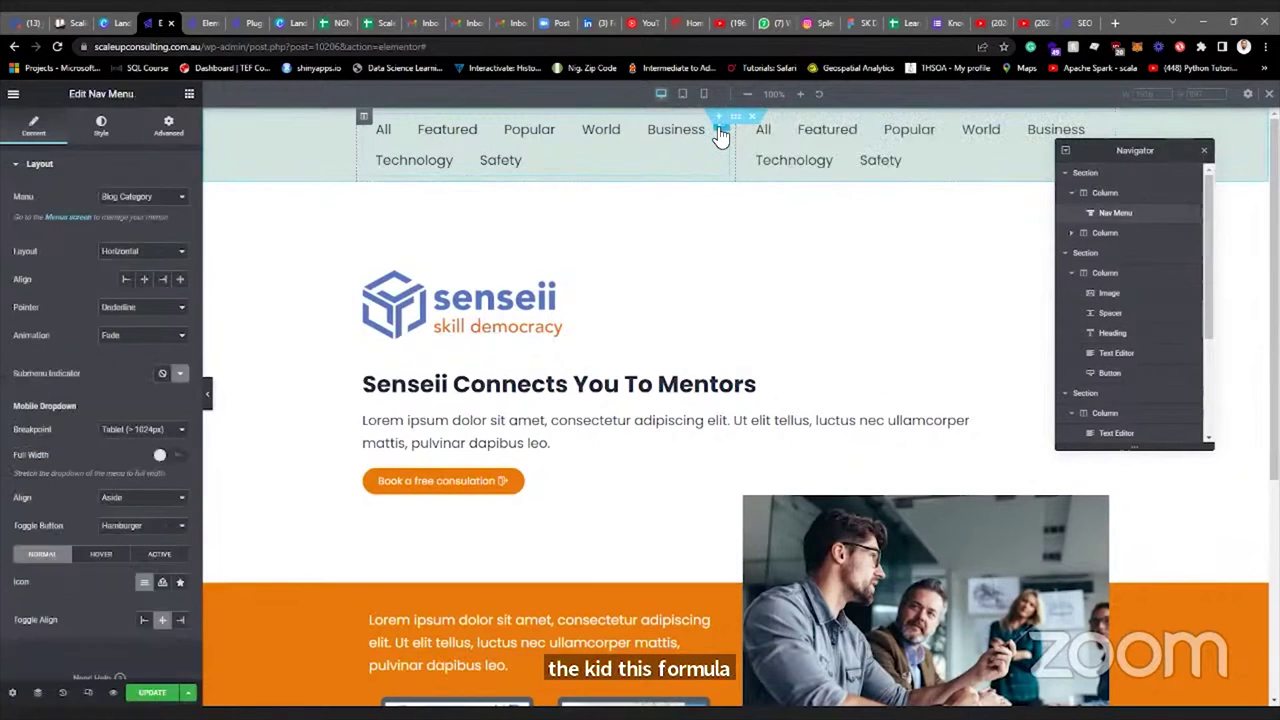
key("Delete")
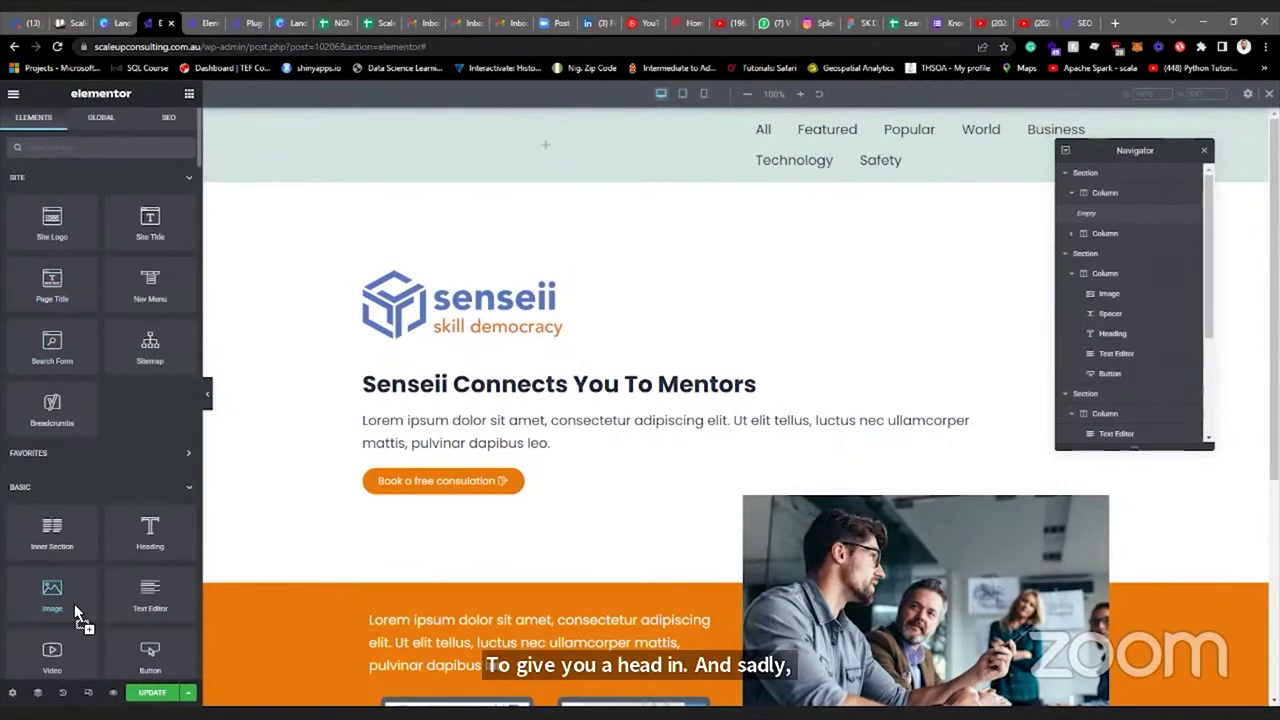
Add an Image widget to the header's empty first column and insert the Senseii logo from the Media Library.
left_click_drag(74, 604, 484, 157)
left_click(63, 251)
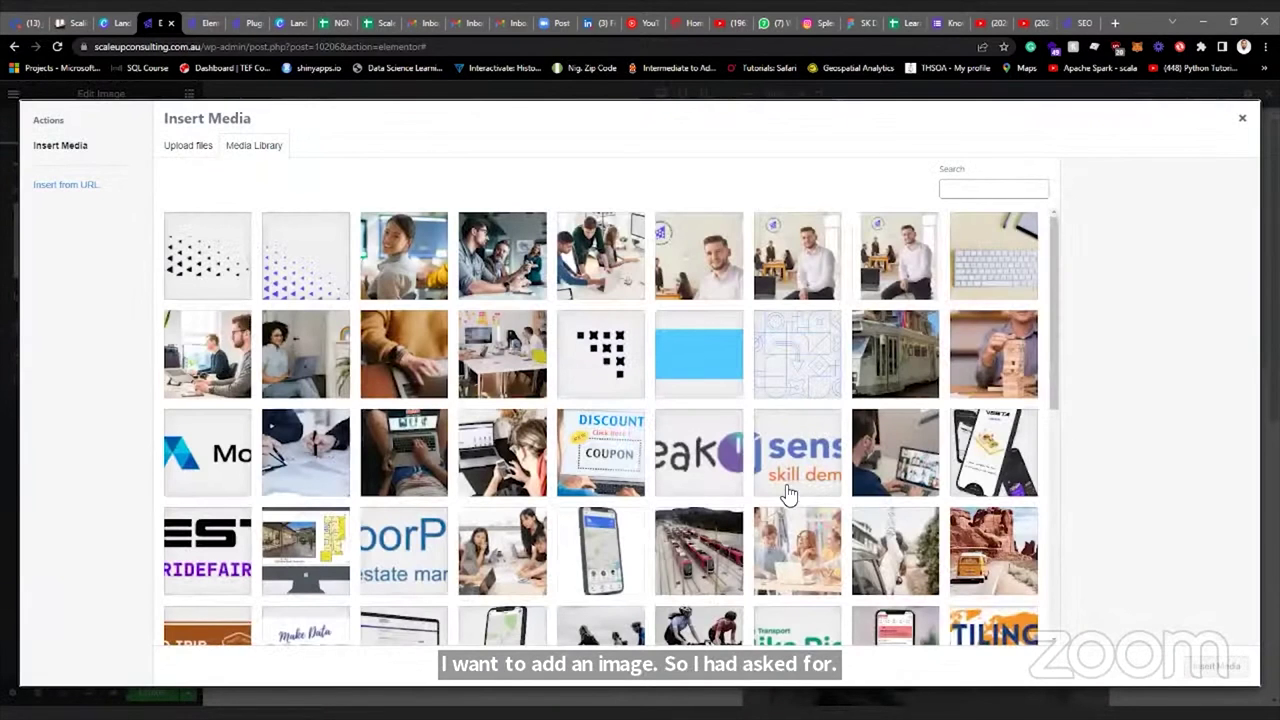
left_click(788, 490)
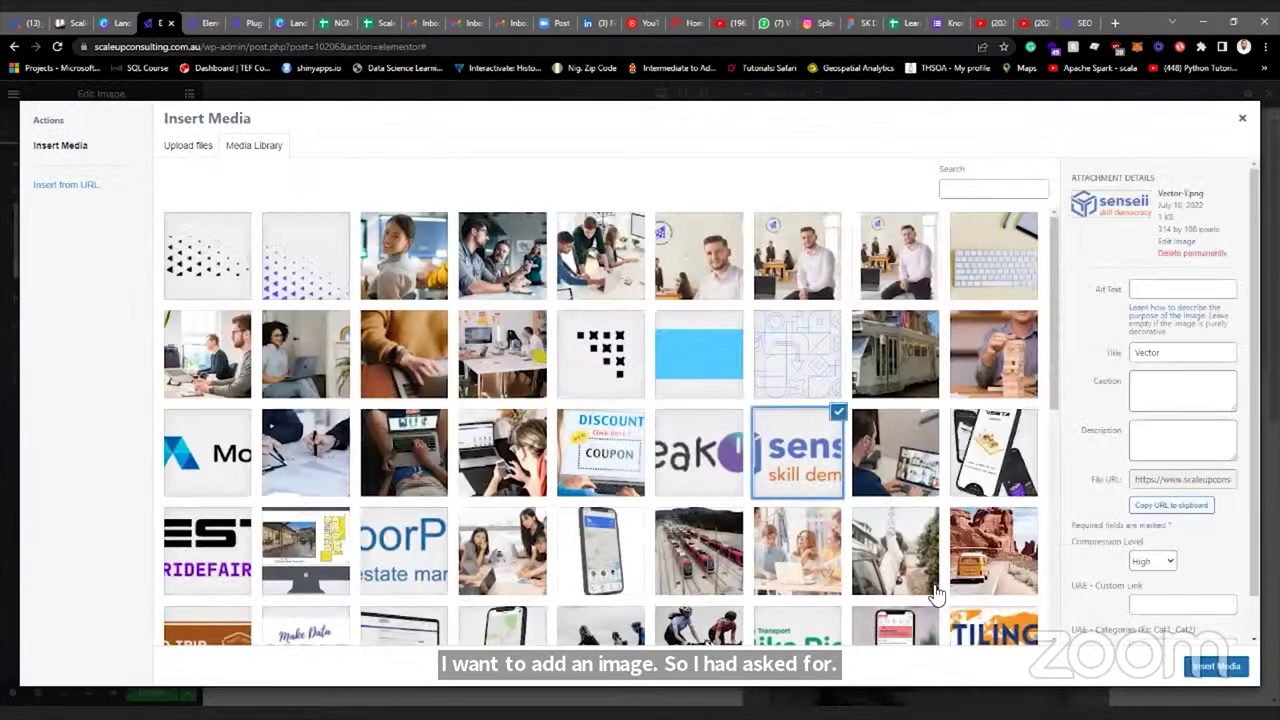
left_click(1215, 667)
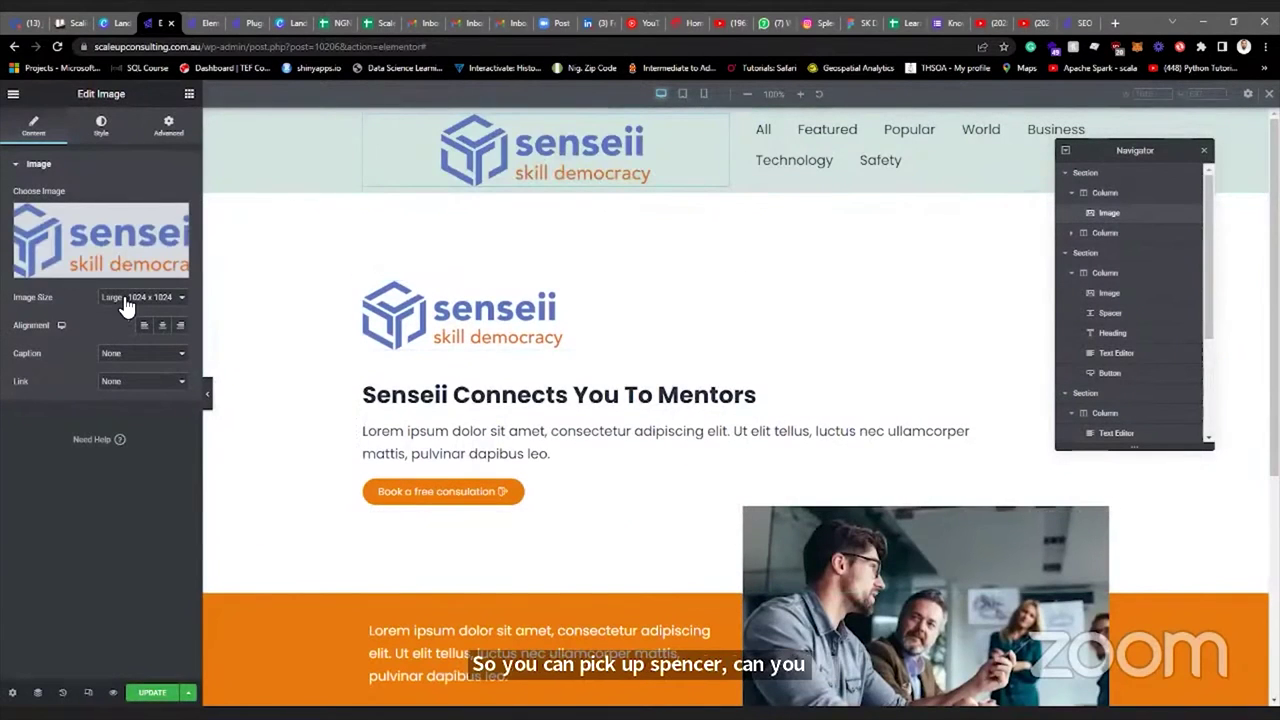
Try a custom image size with a height of 150 on the header logo.
left_click(126, 300)
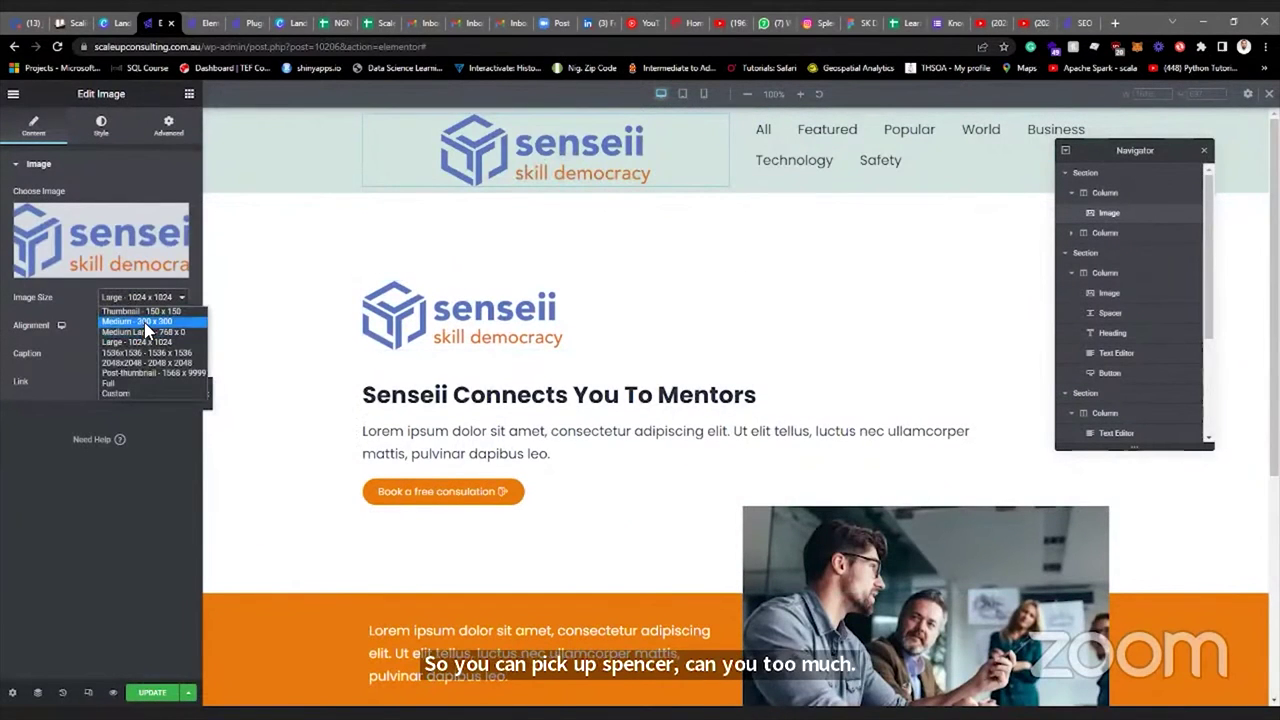
left_click(146, 321)
left_click(150, 297)
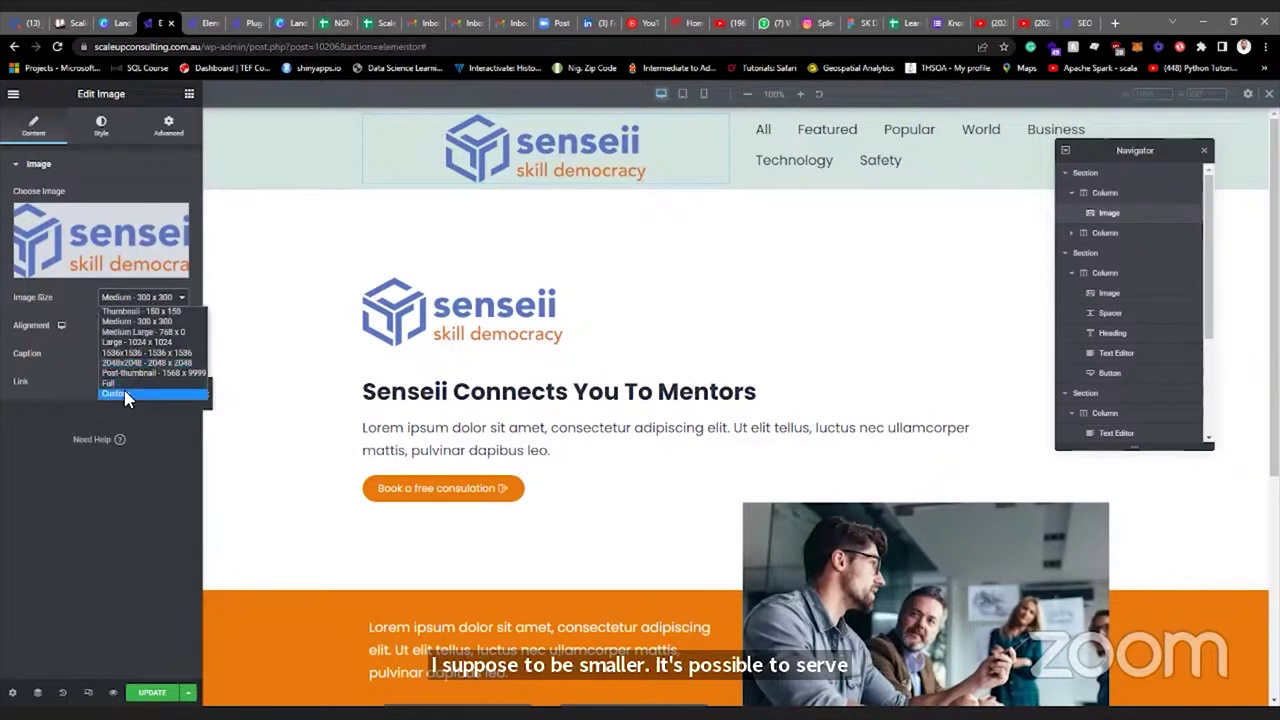
left_click(126, 395)
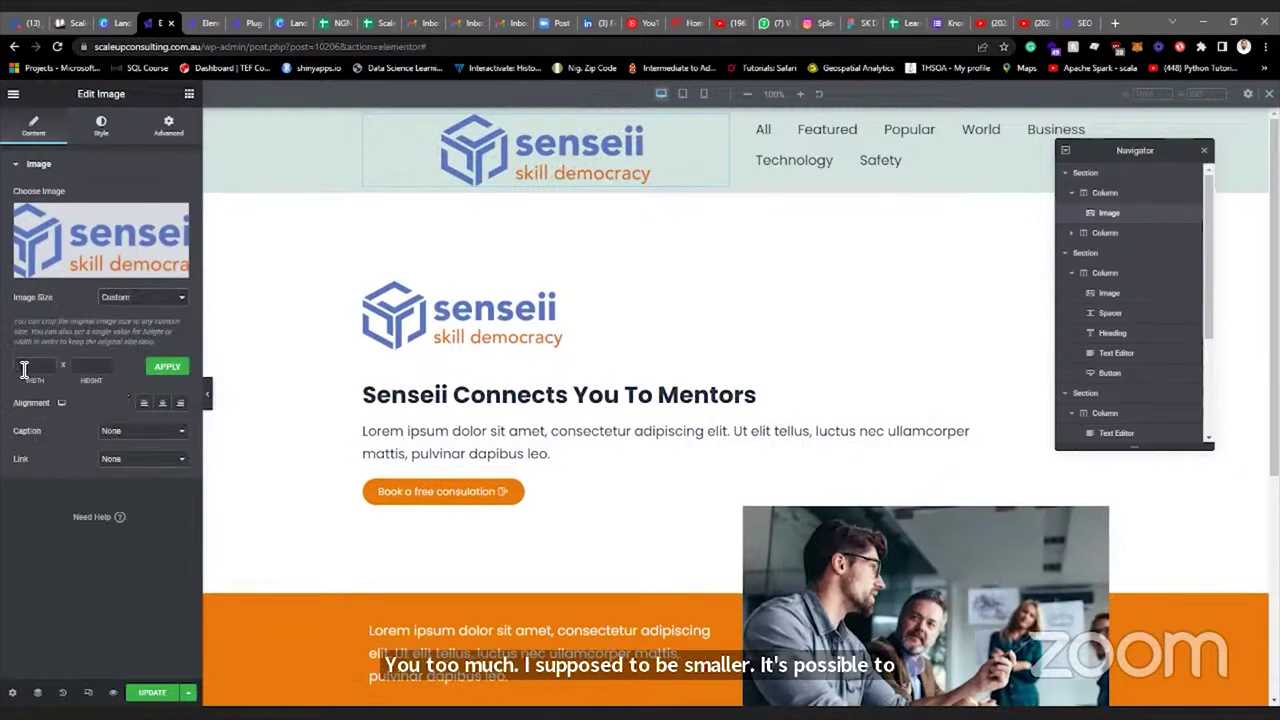
left_click(24, 369)
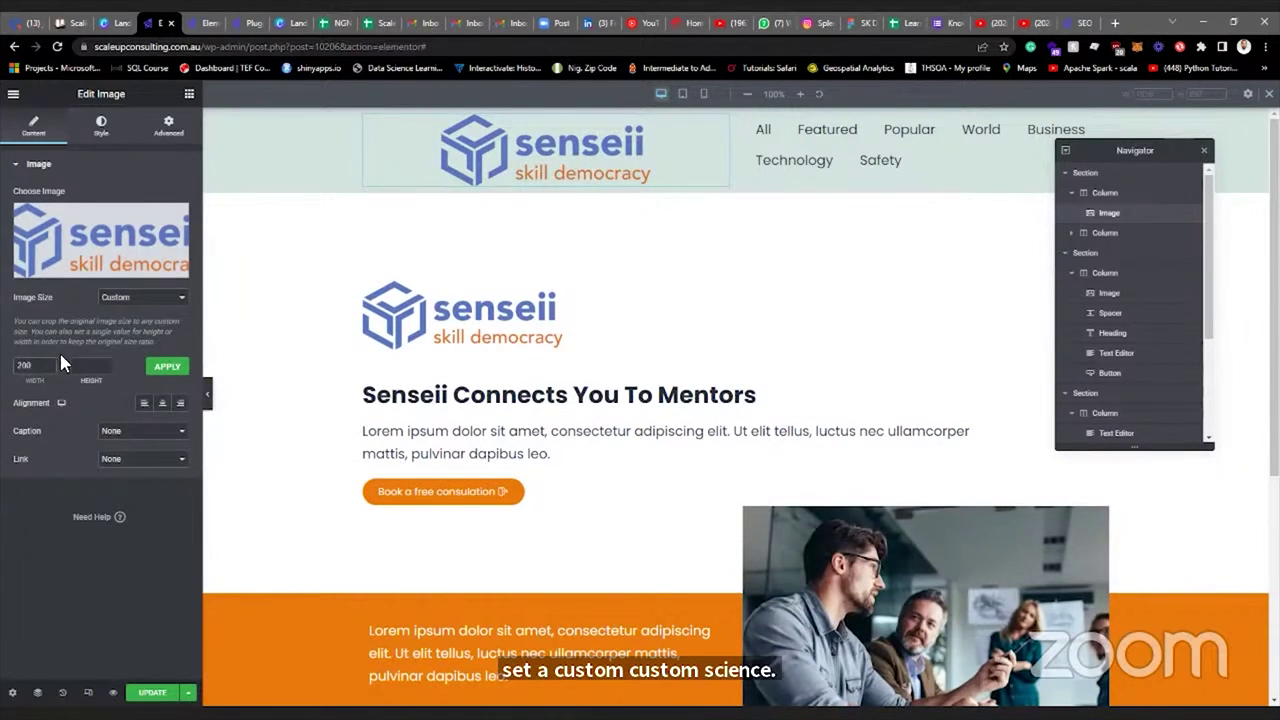
type("200")
type("150")
left_click(167, 366)
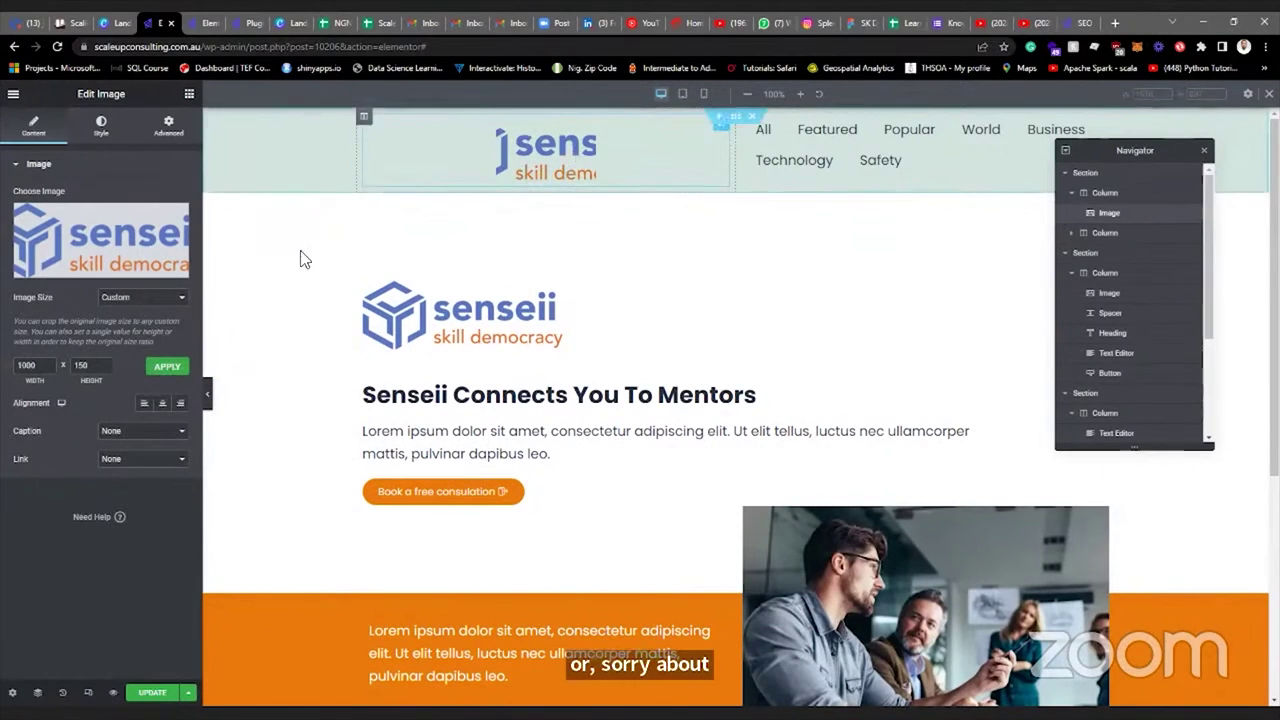
Set the header logo to Medium - 300 x 300, left-aligned, and narrow its column to about 12% of the header.
left_click(141, 300)
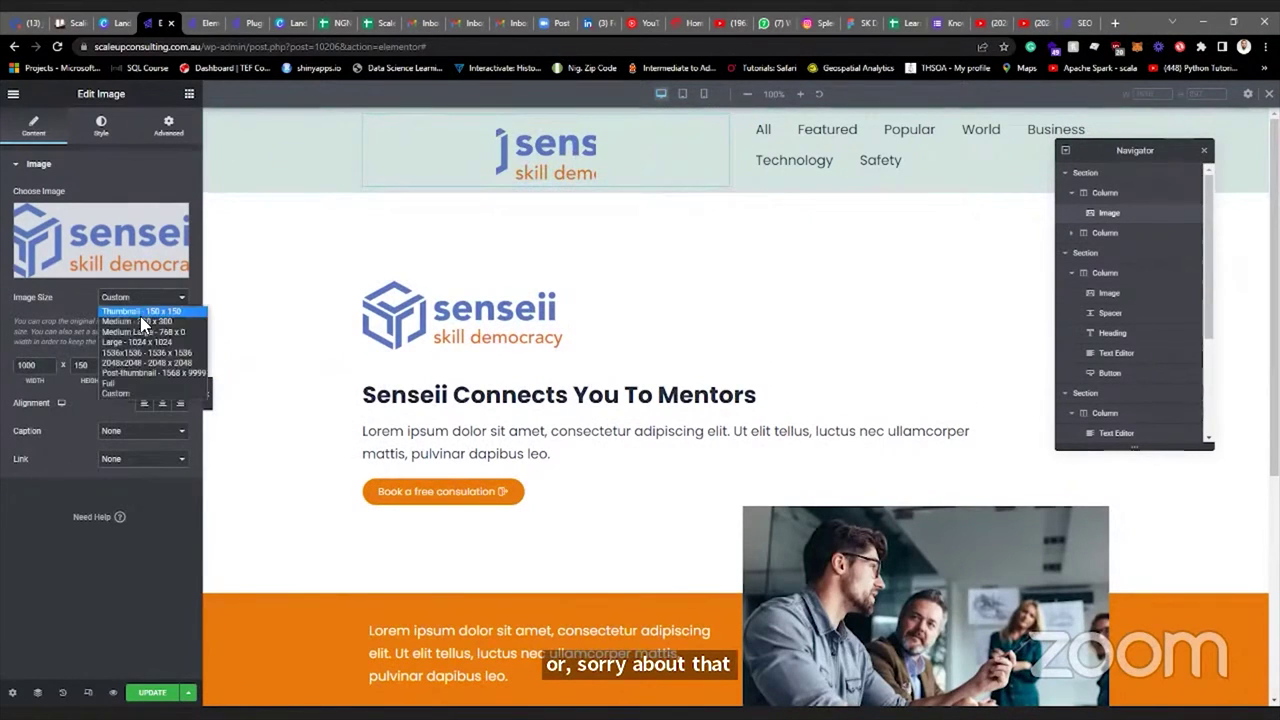
left_click(140, 321)
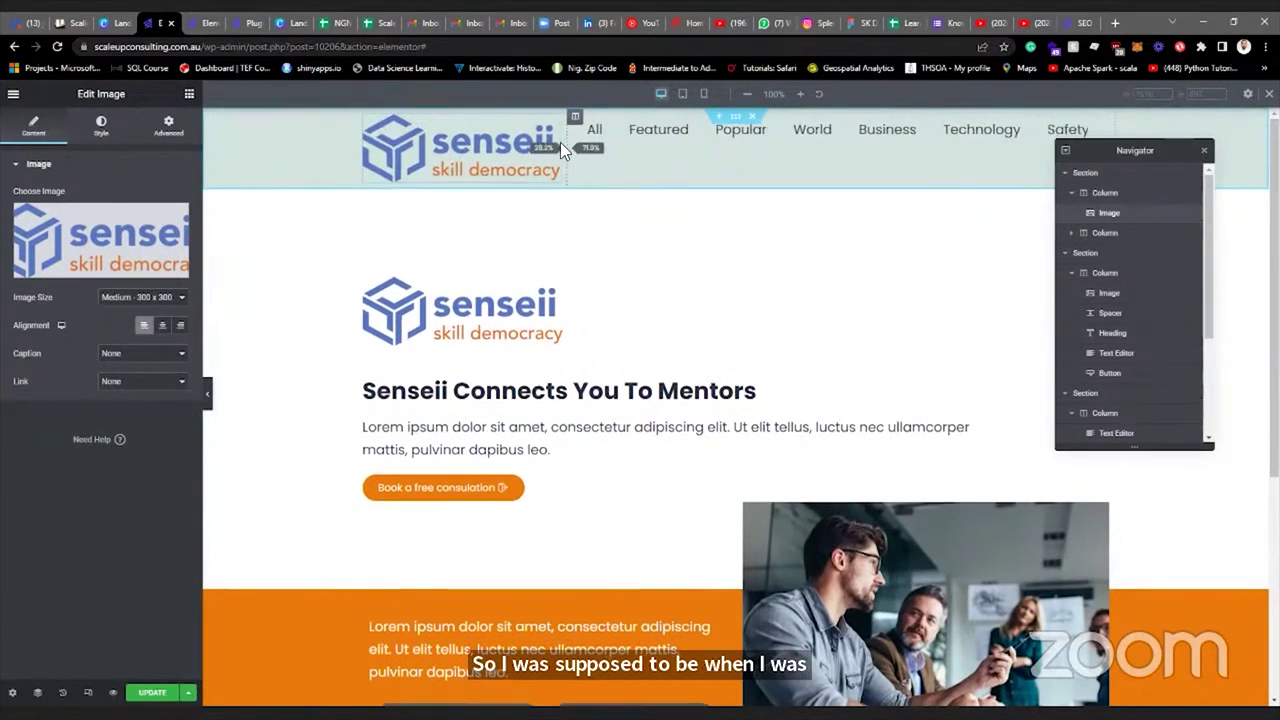
left_click_drag(560, 142, 464, 140)
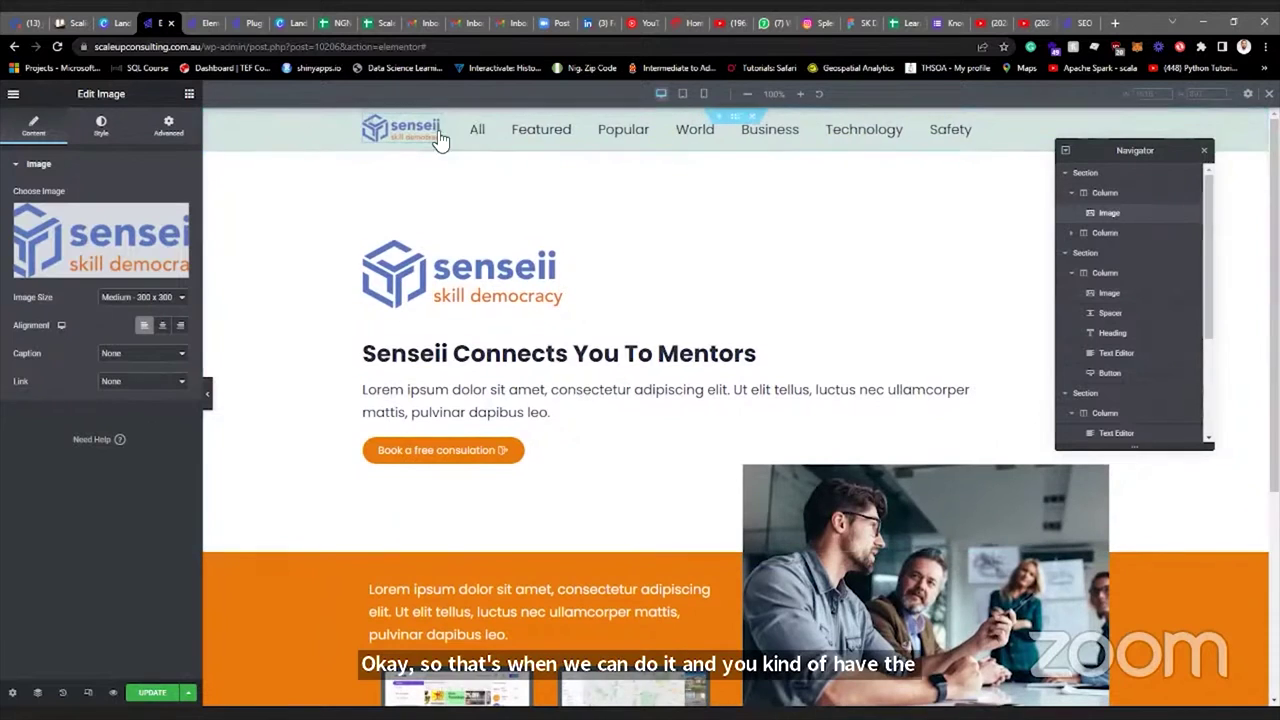
scroll(730, 122, "down", 1)
scroll(735, 125, "up", 1)
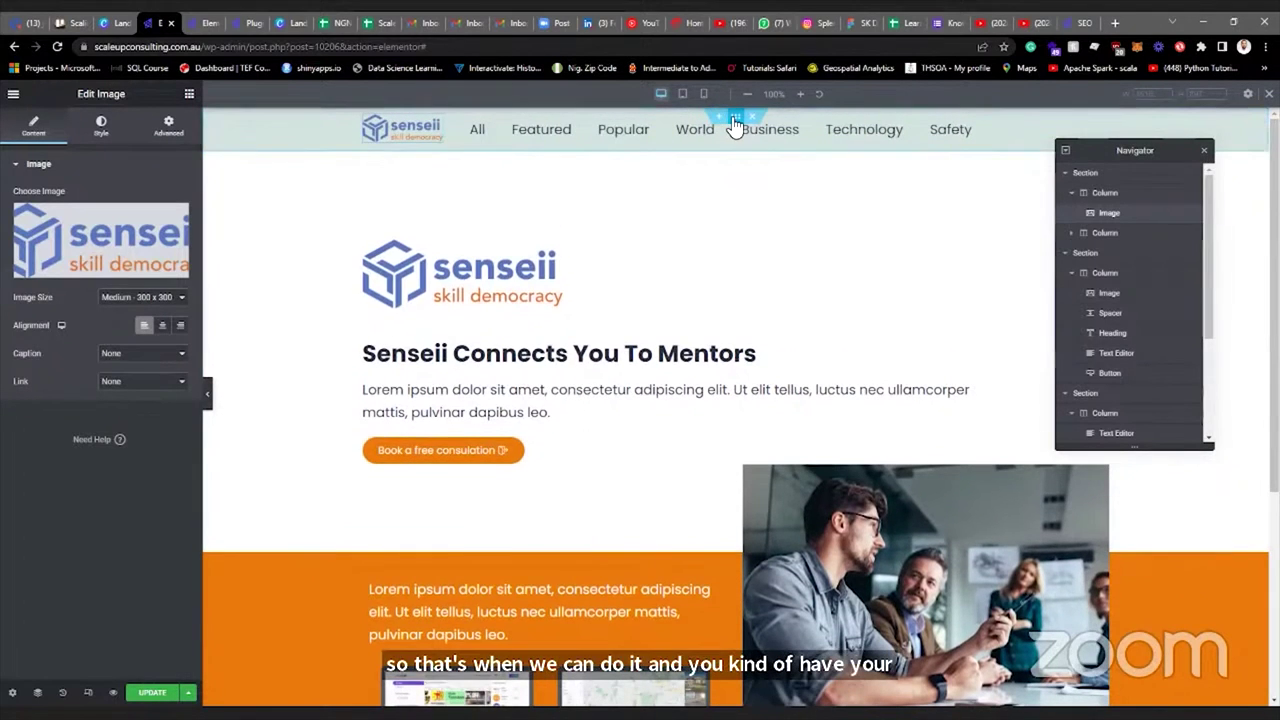
Set the header section's background color to white (#FFFFFF).
left_click(252, 148)
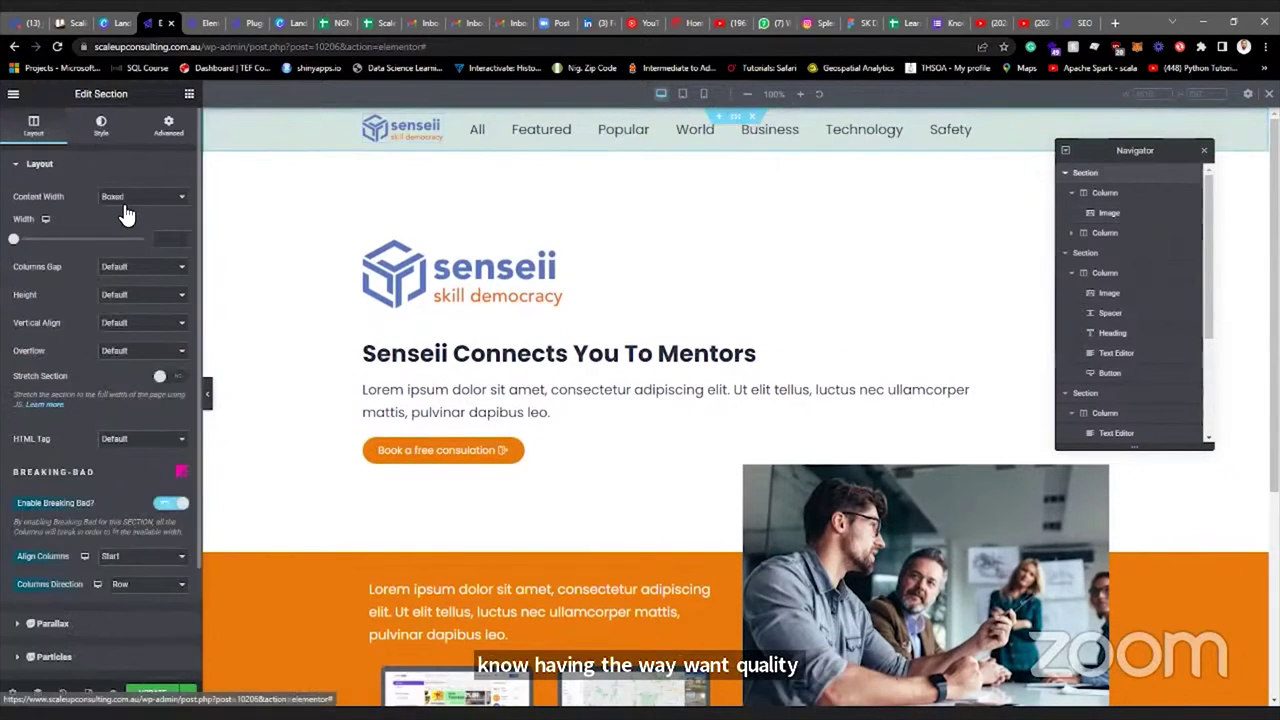
left_click(101, 125)
left_click(126, 224)
left_click(179, 252)
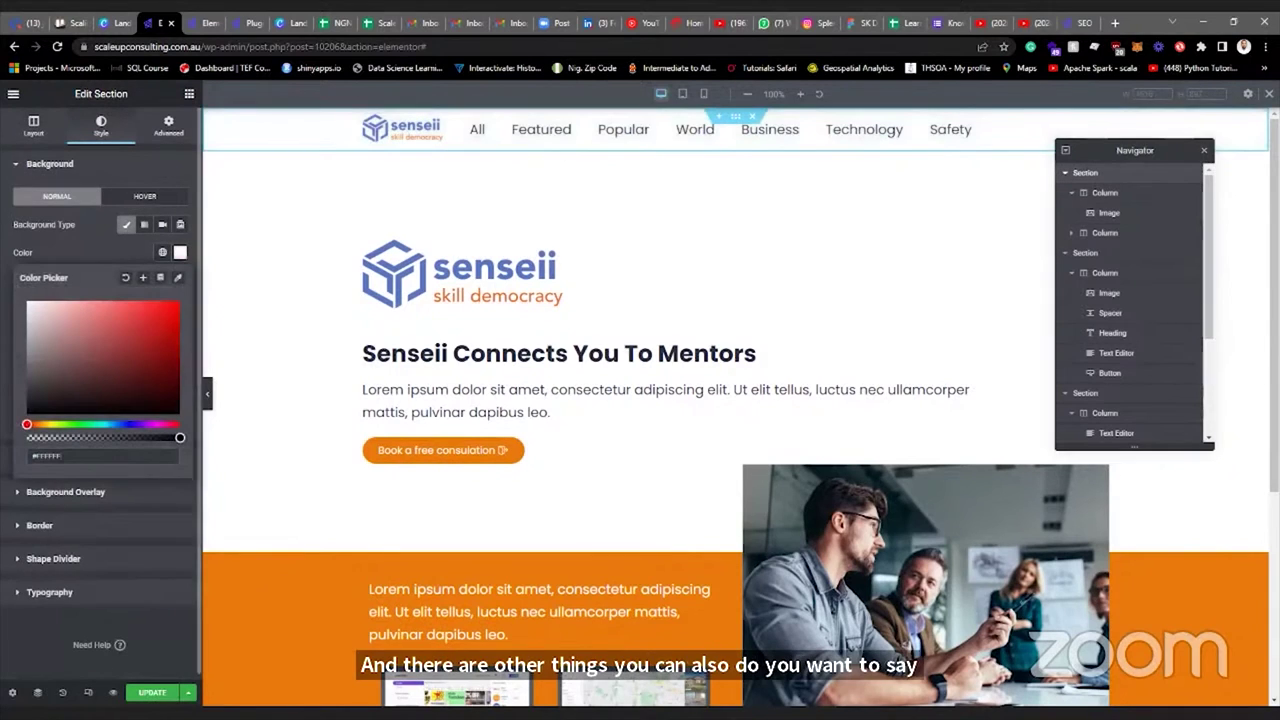
left_click(39, 646)
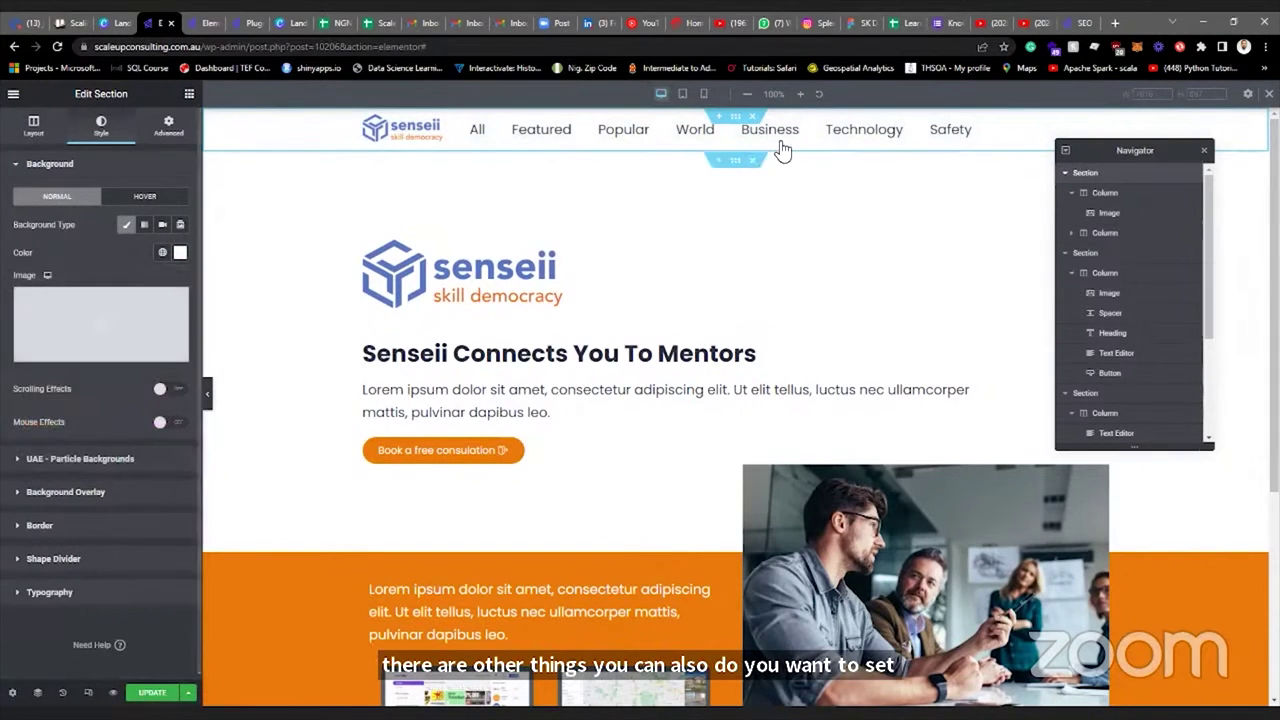
Give the header section a solid zero-width border and a box shadow with horizontal 29, vertical 20, blur 10 and spread 82.
left_click(33, 125)
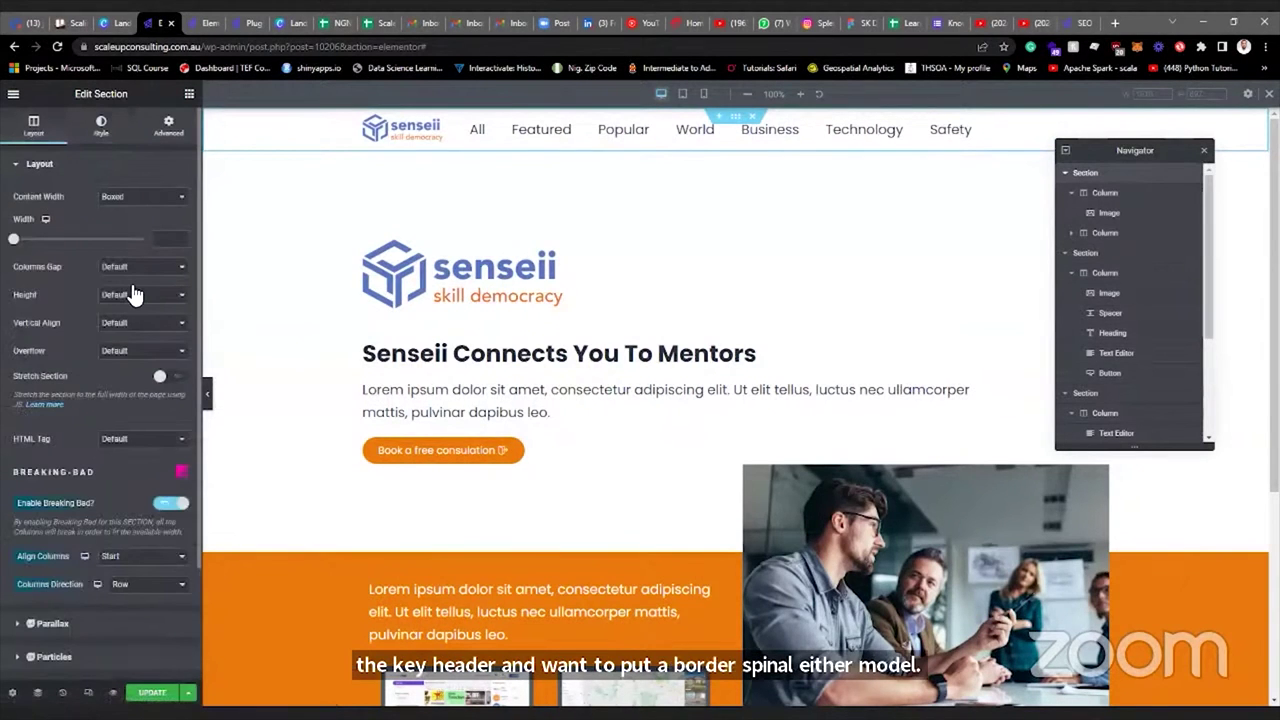
left_click(101, 125)
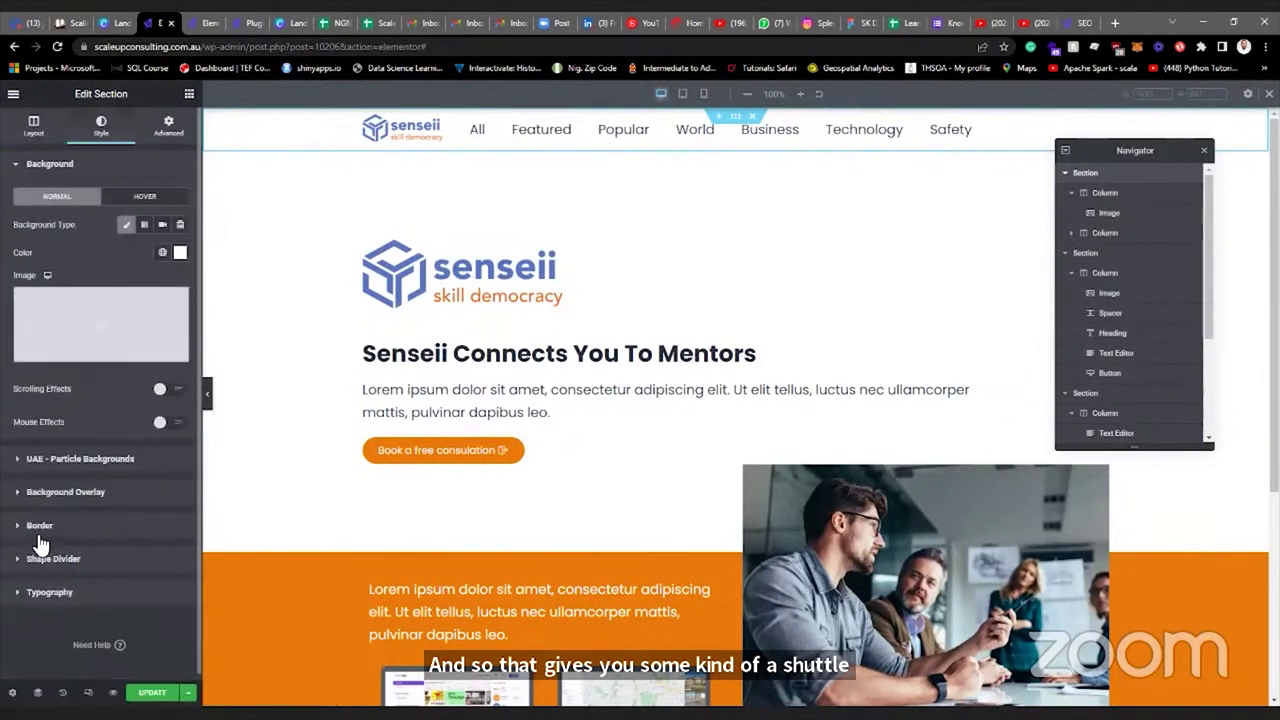
left_click(37, 530)
left_click(180, 406)
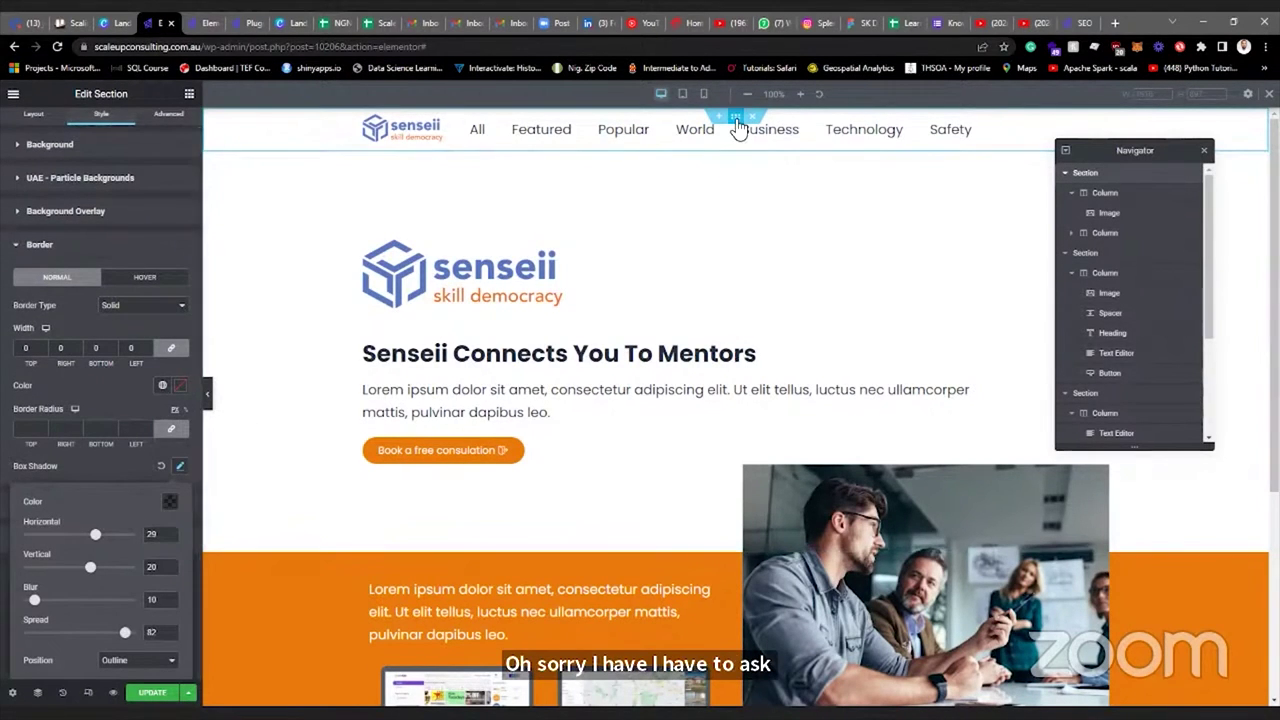
Set the header section's Z-Index to 1 so its shadow lies above the section below.
left_click(169, 122)
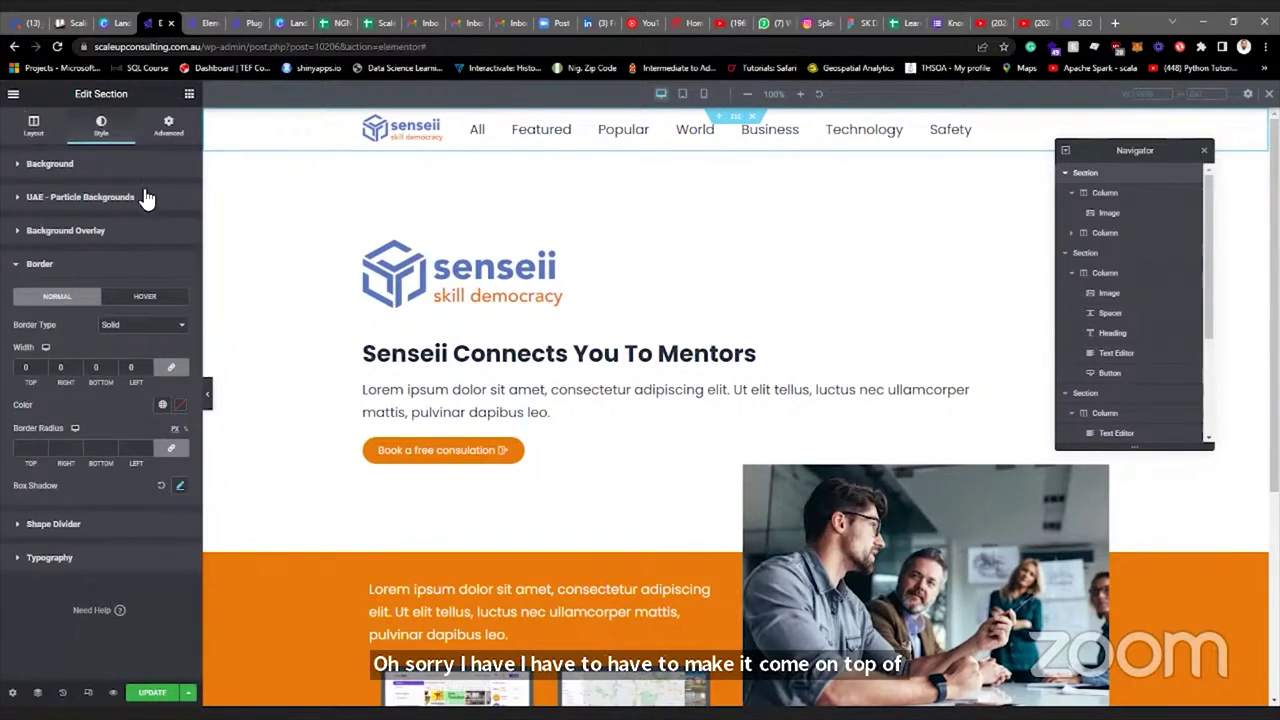
left_click(167, 135)
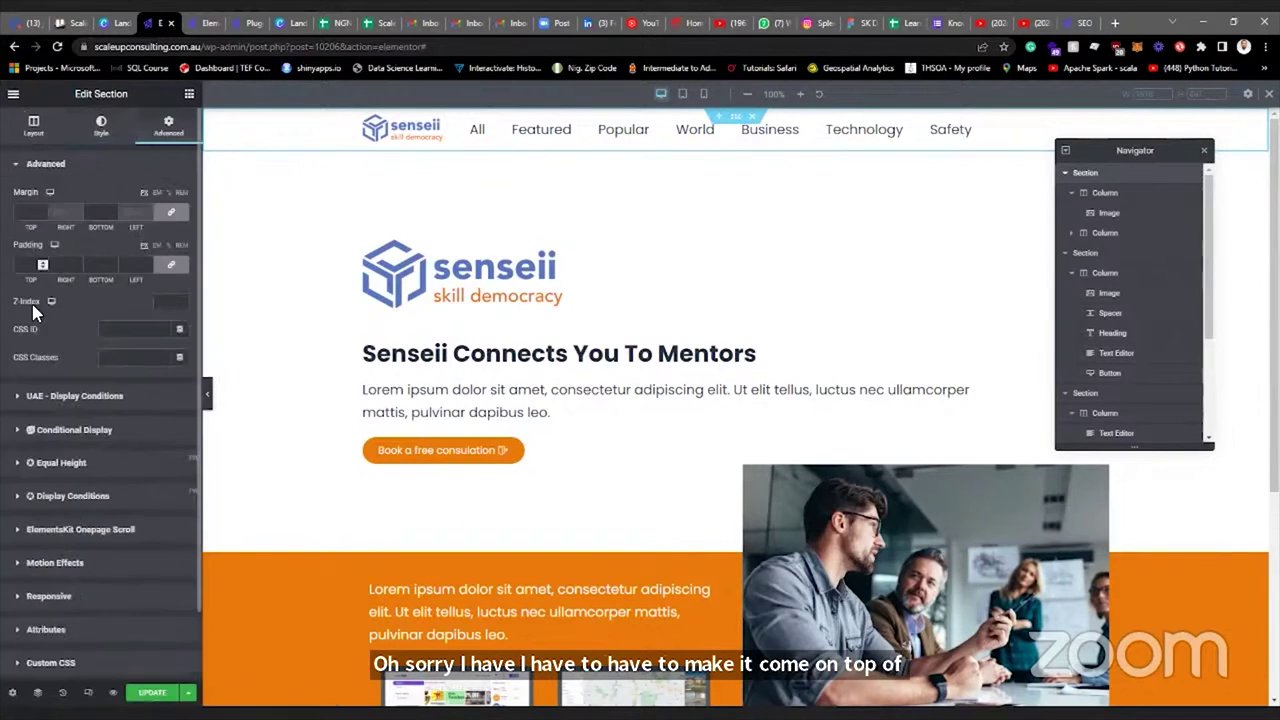
left_click(168, 303)
type("1")
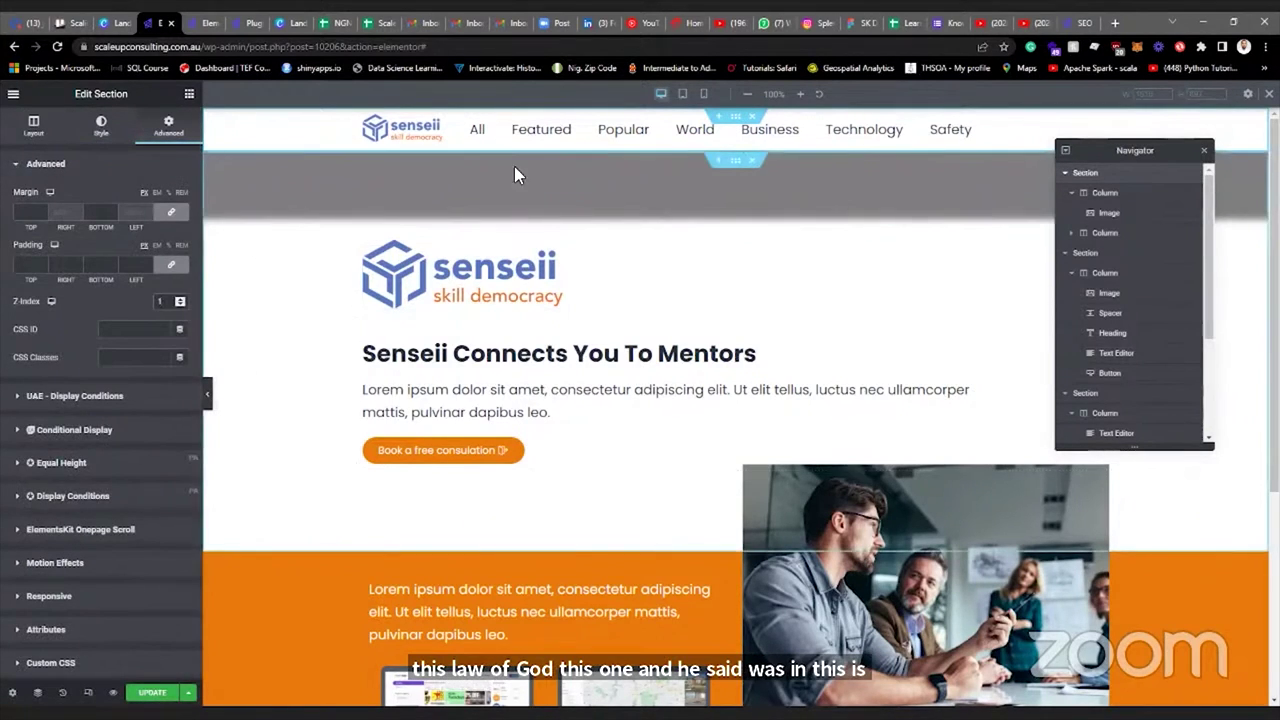
Set the header shadow's horizontal and vertical offsets to 0, reduce its spread to a thin shadow, and preview the page.
left_click(85, 148)
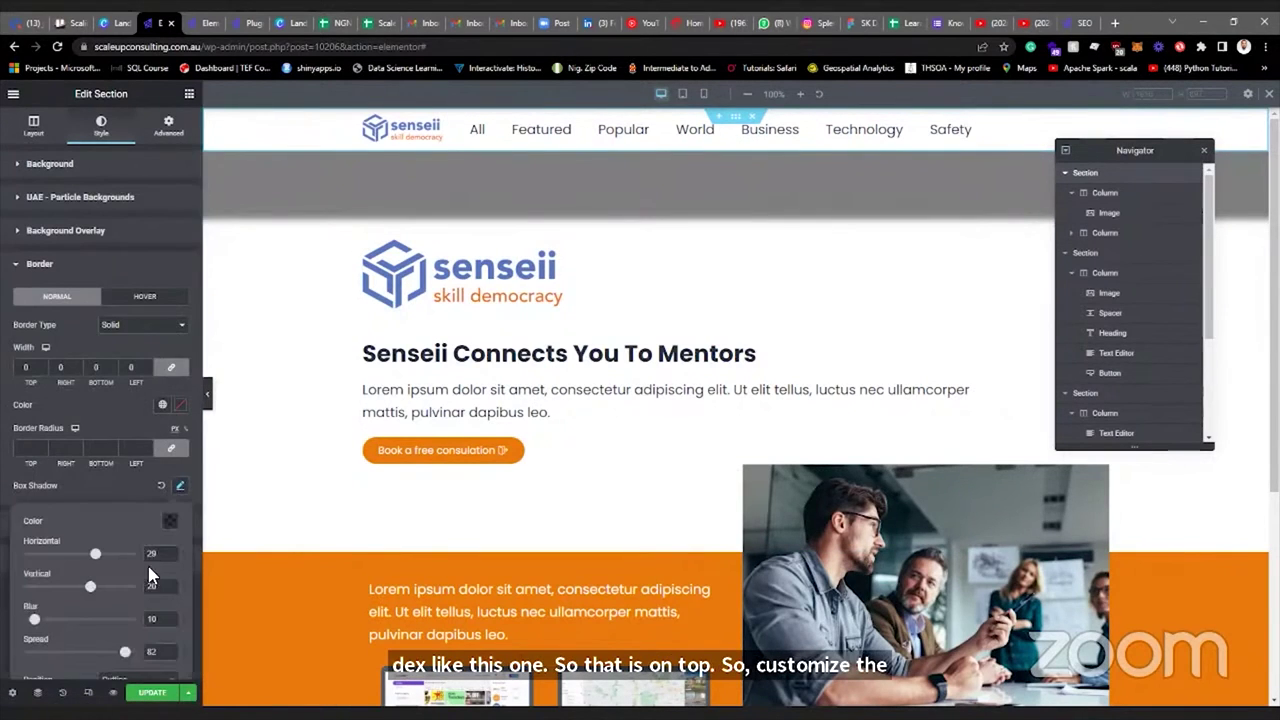
type("0")
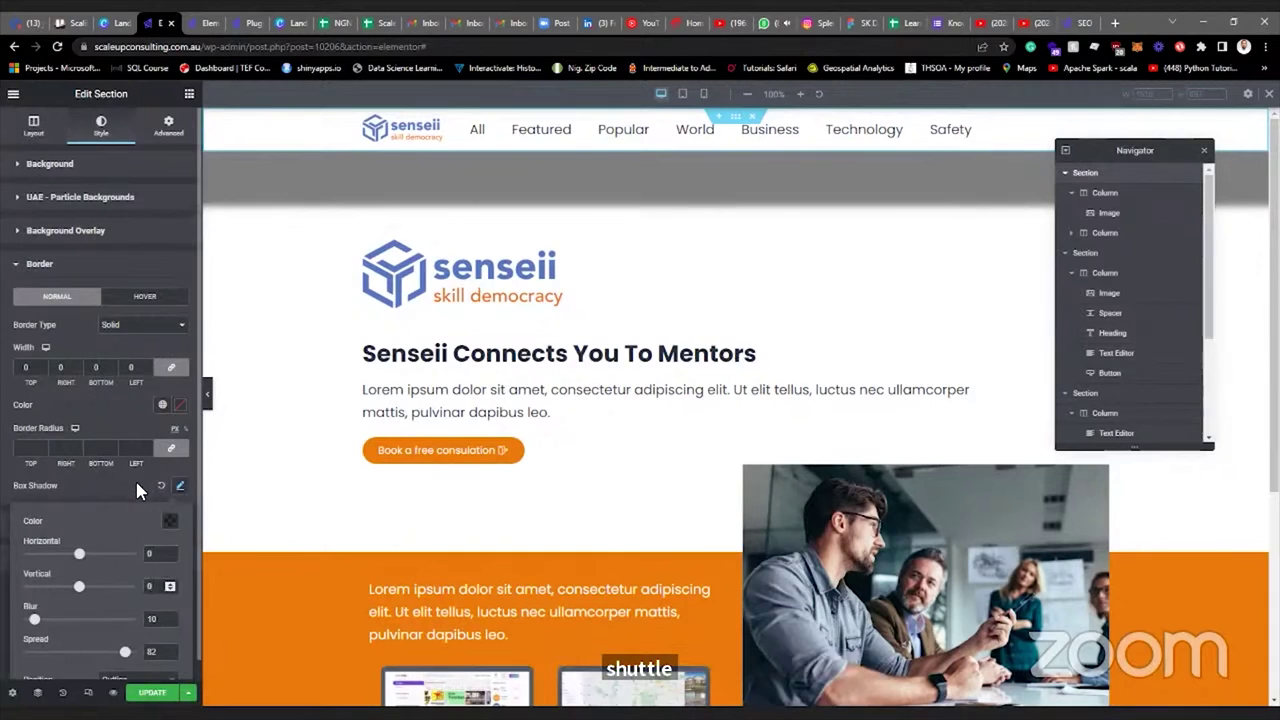
scroll(137, 490, "down", 1)
left_click_drag(120, 638, 83, 640)
left_click(207, 394)
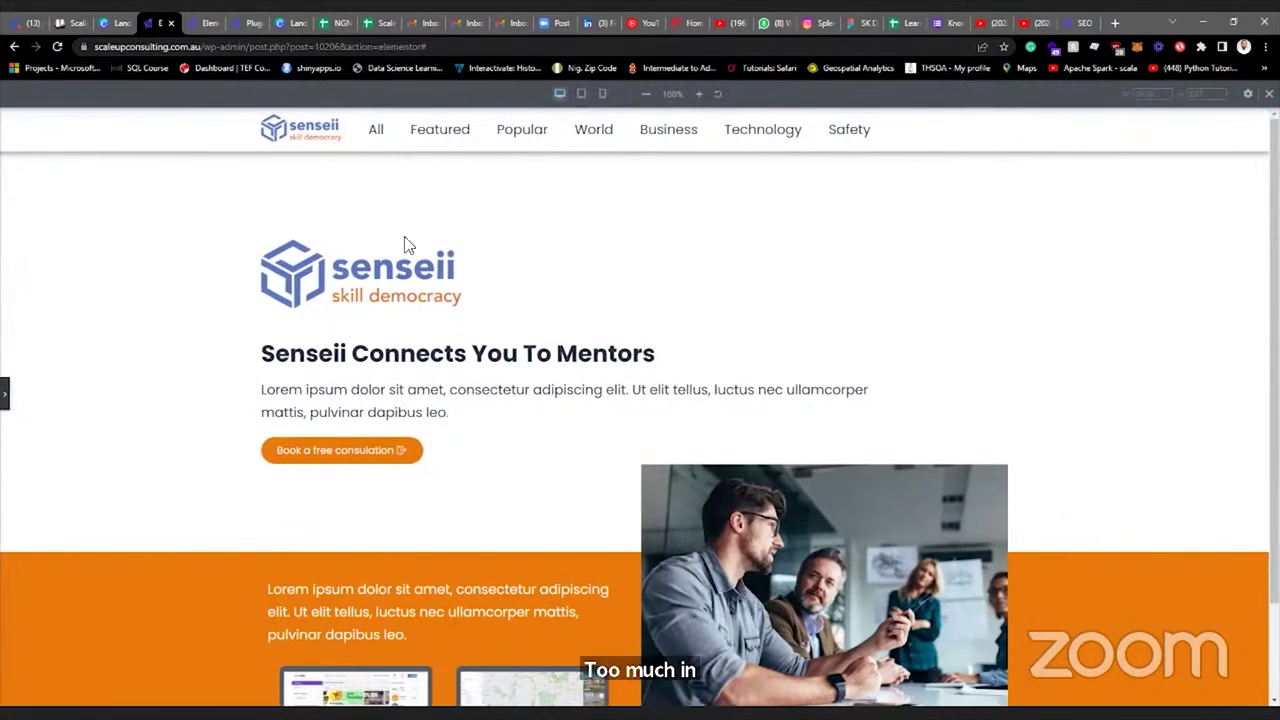
left_click(8, 393)
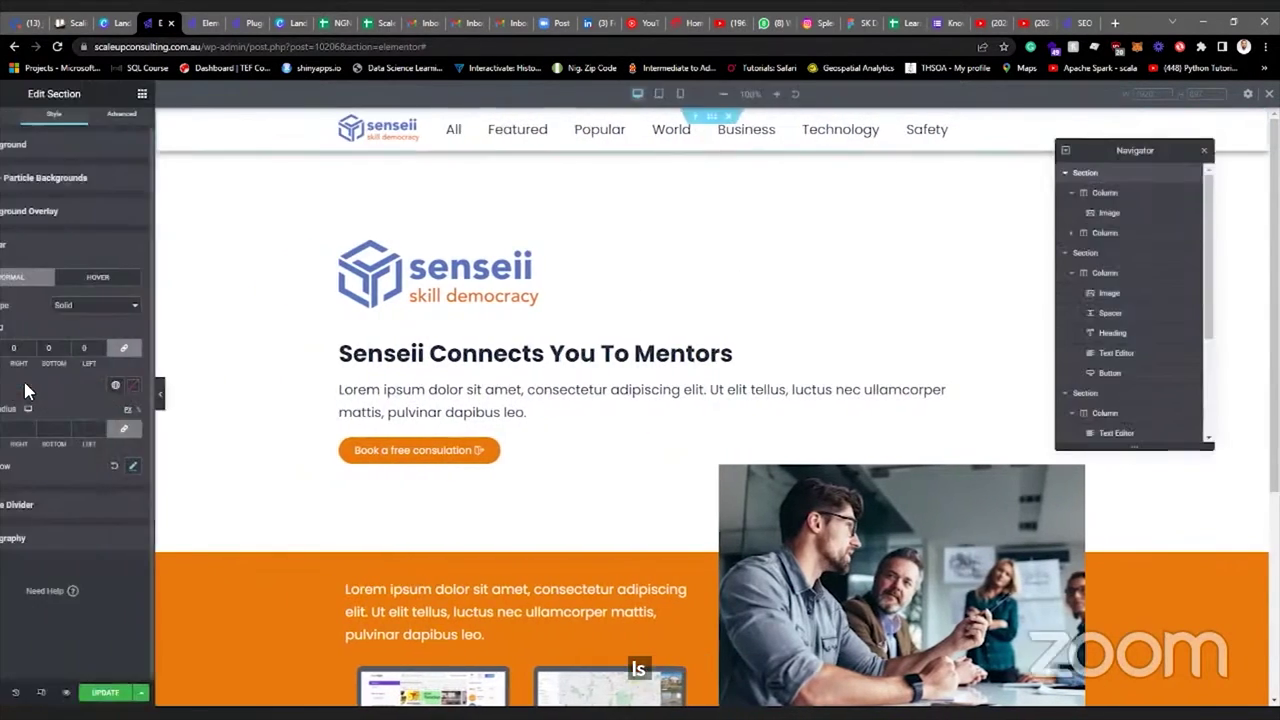
Align the header's Nav Menu items to the right of their column.
left_click(484, 138)
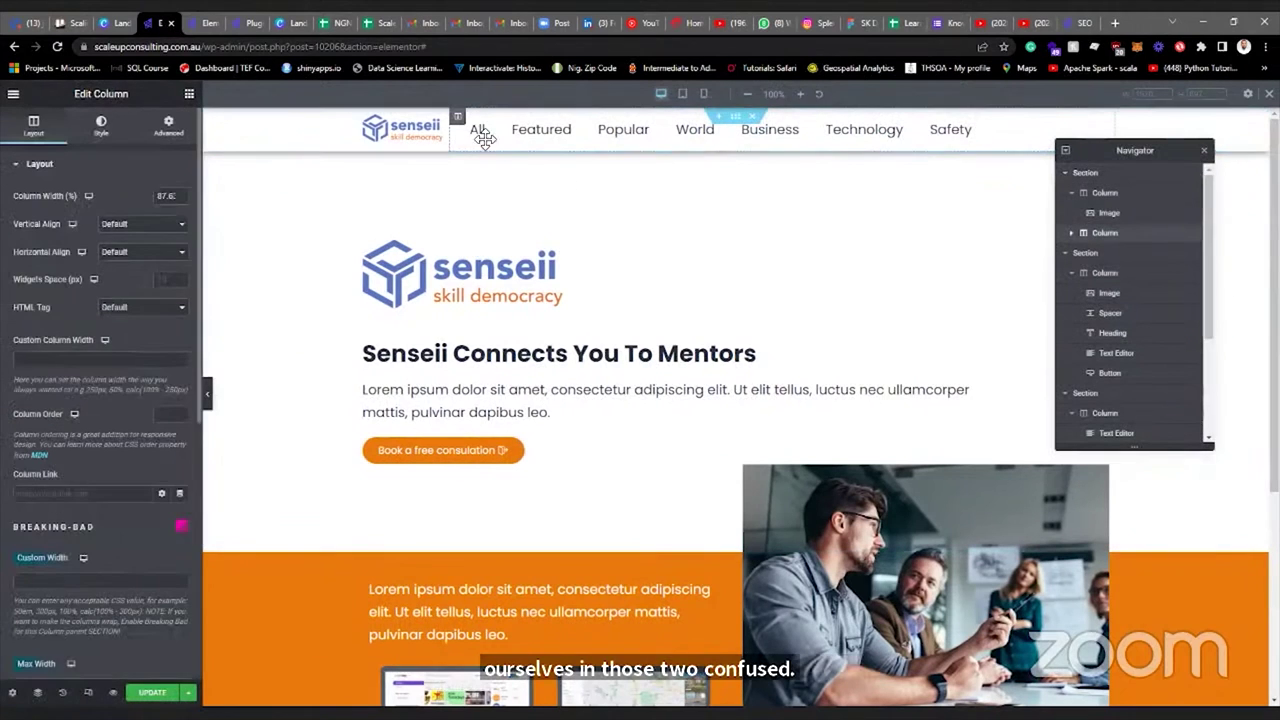
left_click(1098, 124)
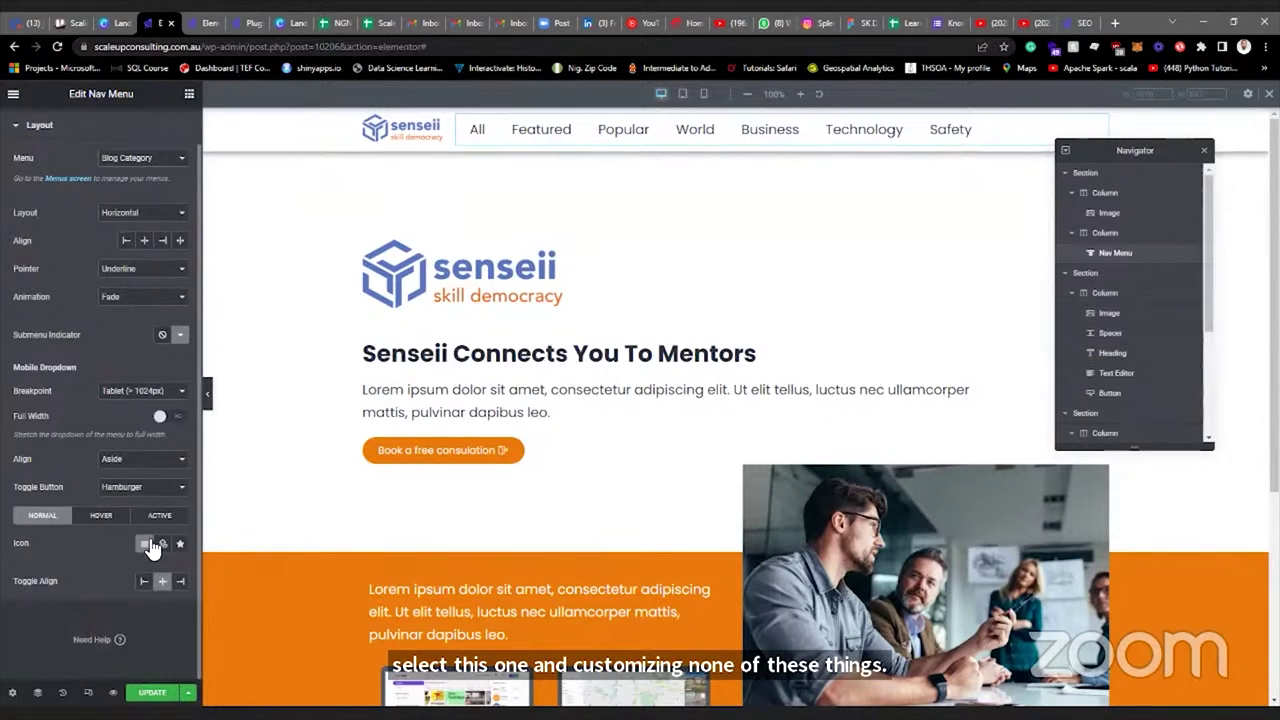
left_click(163, 241)
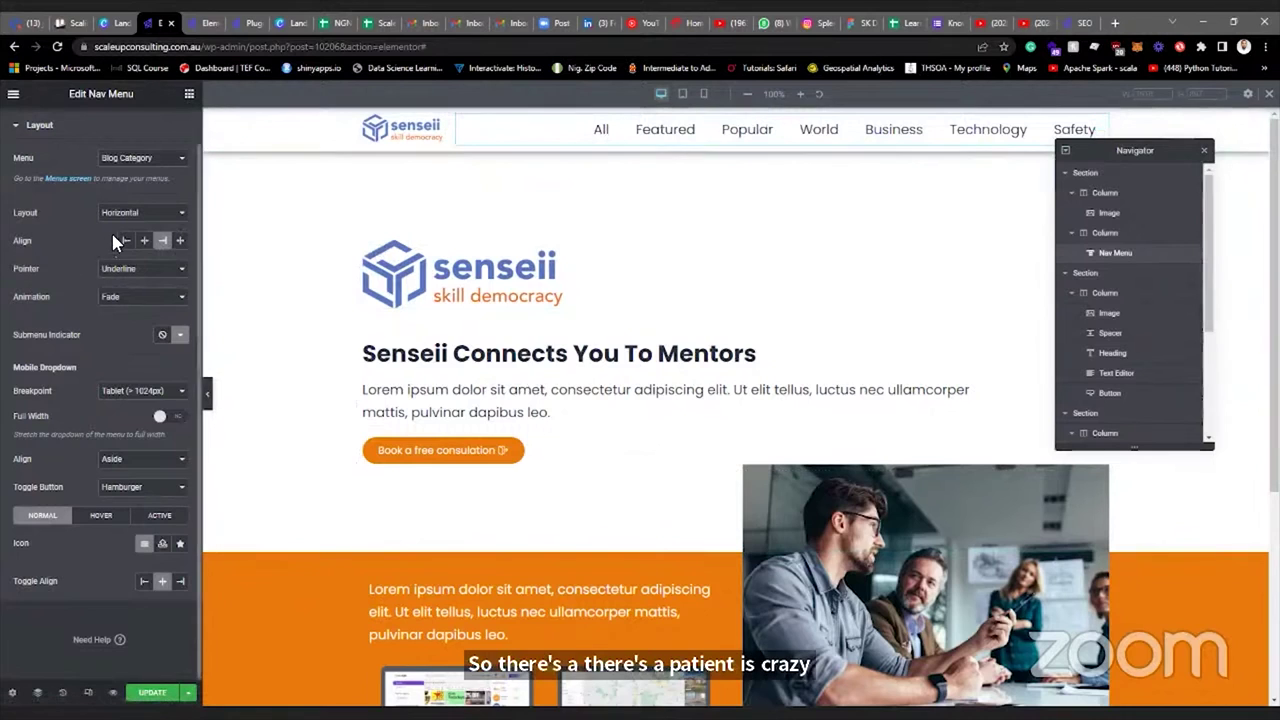
Try the Navbar menu in the header's Nav Menu widget, and settle on New main menu.
scroll(113, 235, "up", 1)
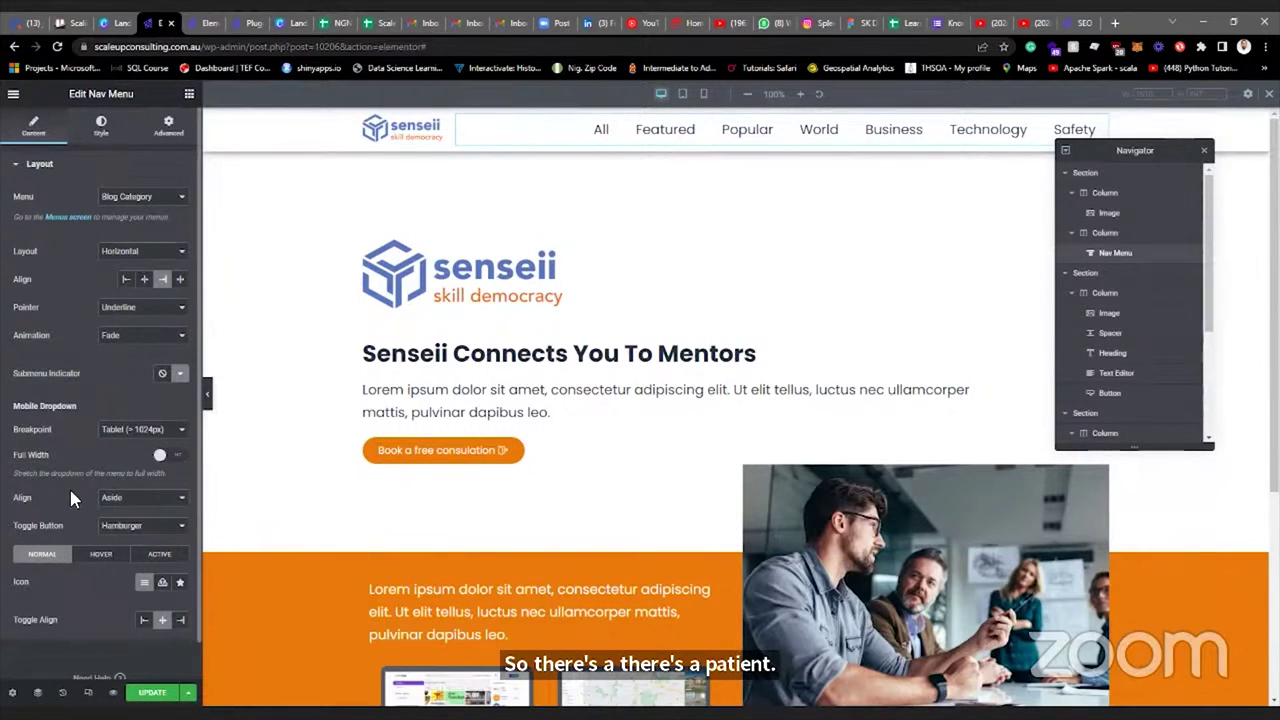
left_click(143, 196)
left_click(100, 125)
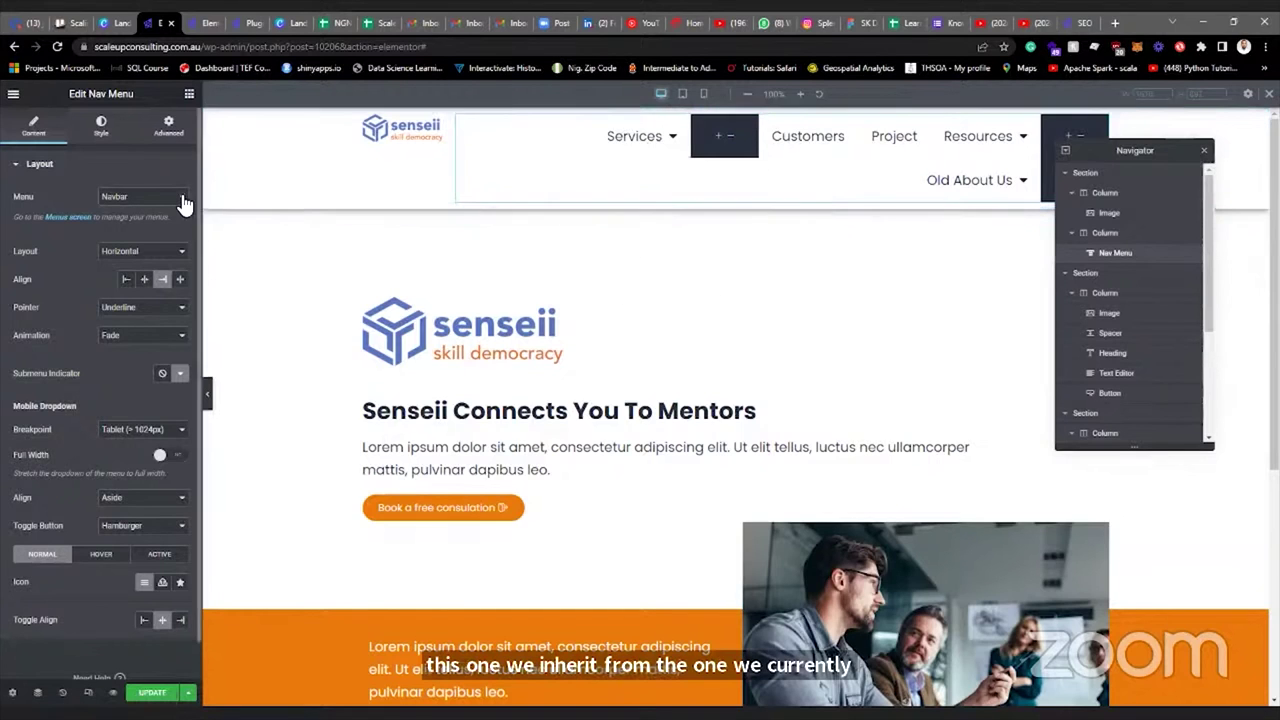
left_click(146, 198)
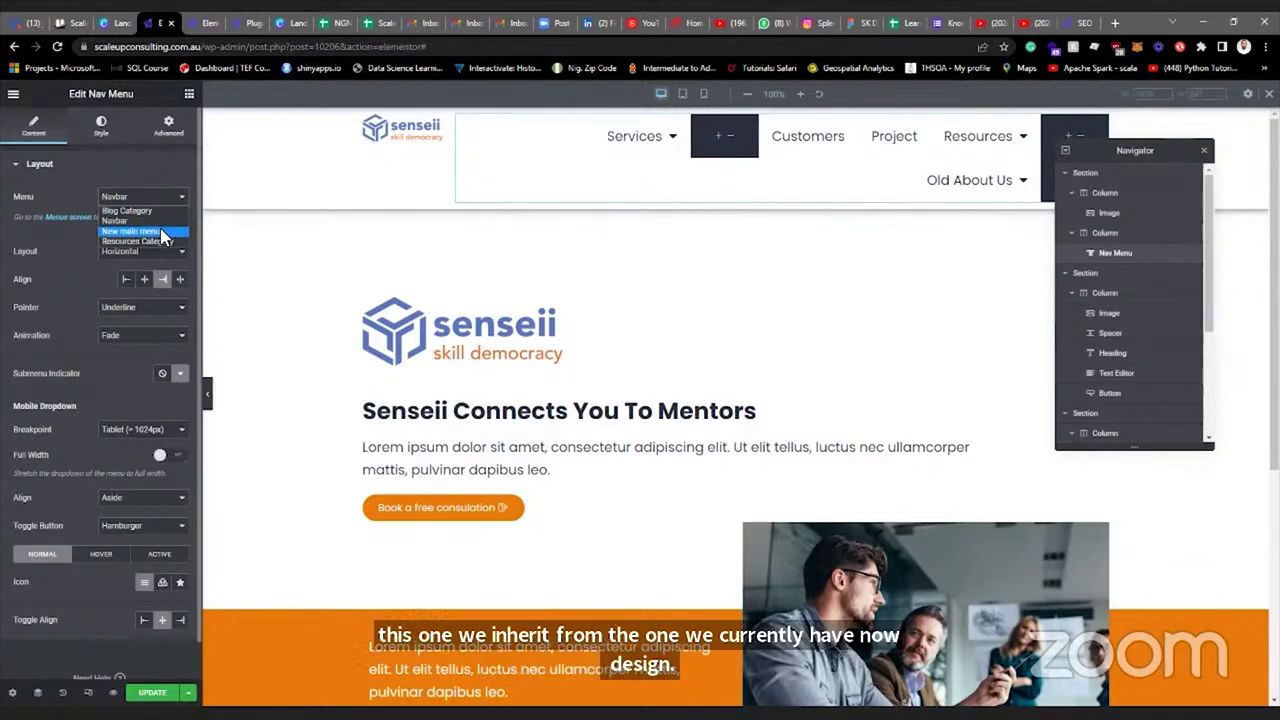
left_click(161, 231)
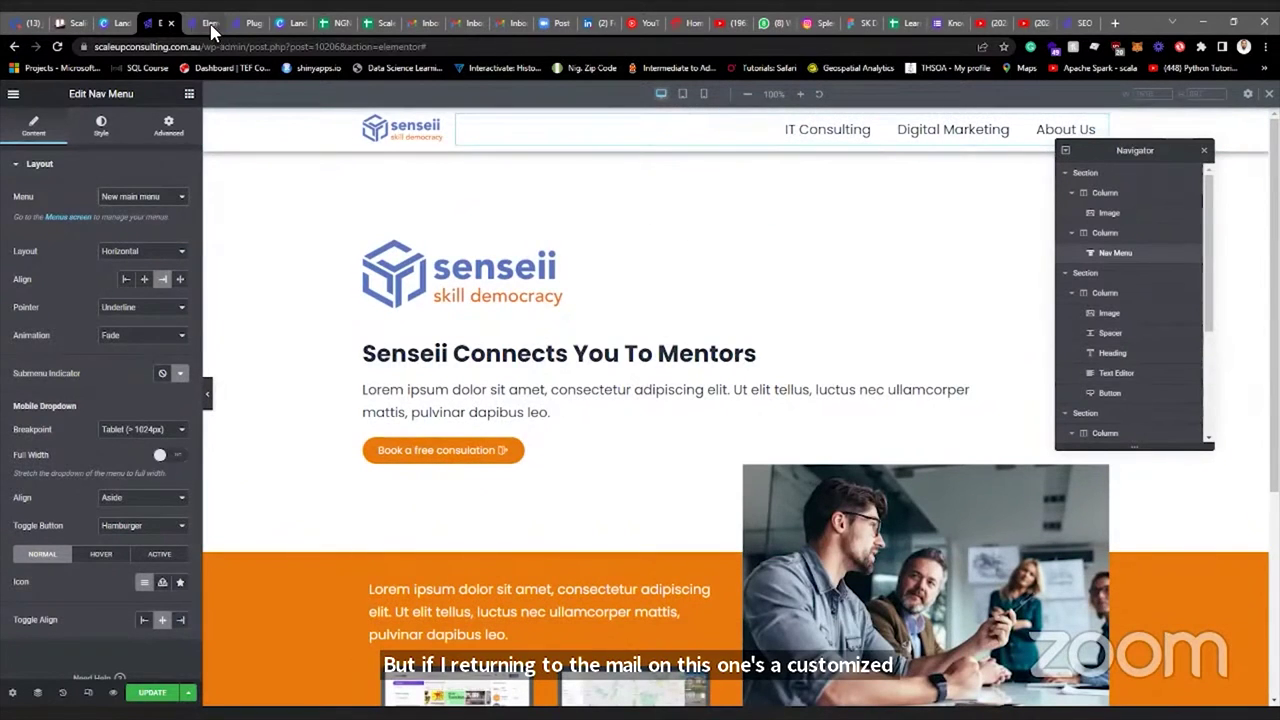
Switch to the site's SEO page and open the Menus settings in the WordPress Customizer.
left_click(1066, 24)
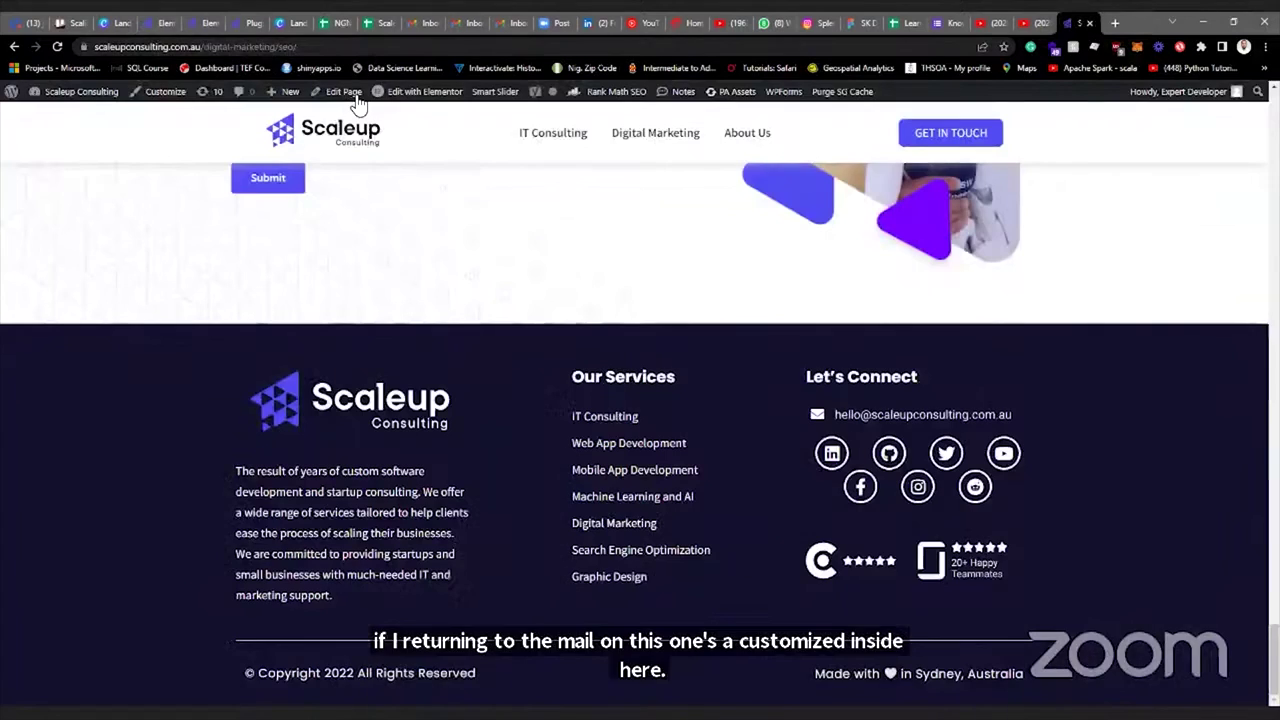
left_click(164, 96)
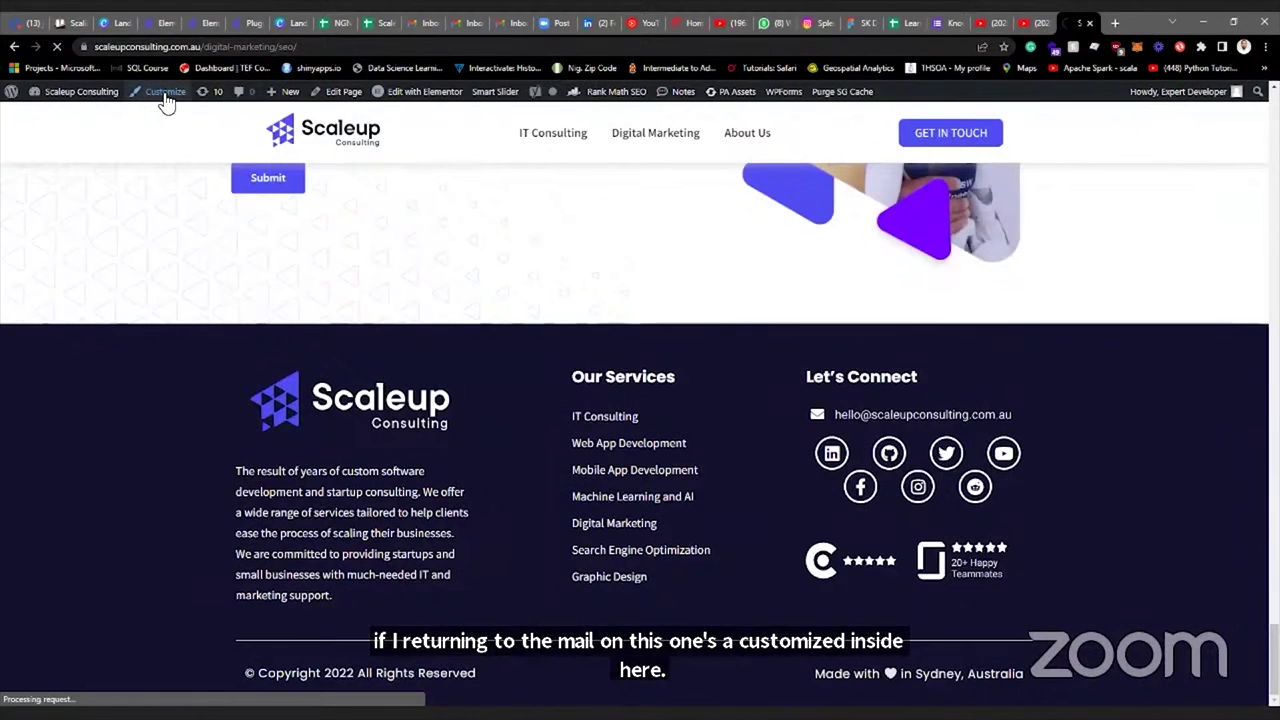
left_click(150, 24)
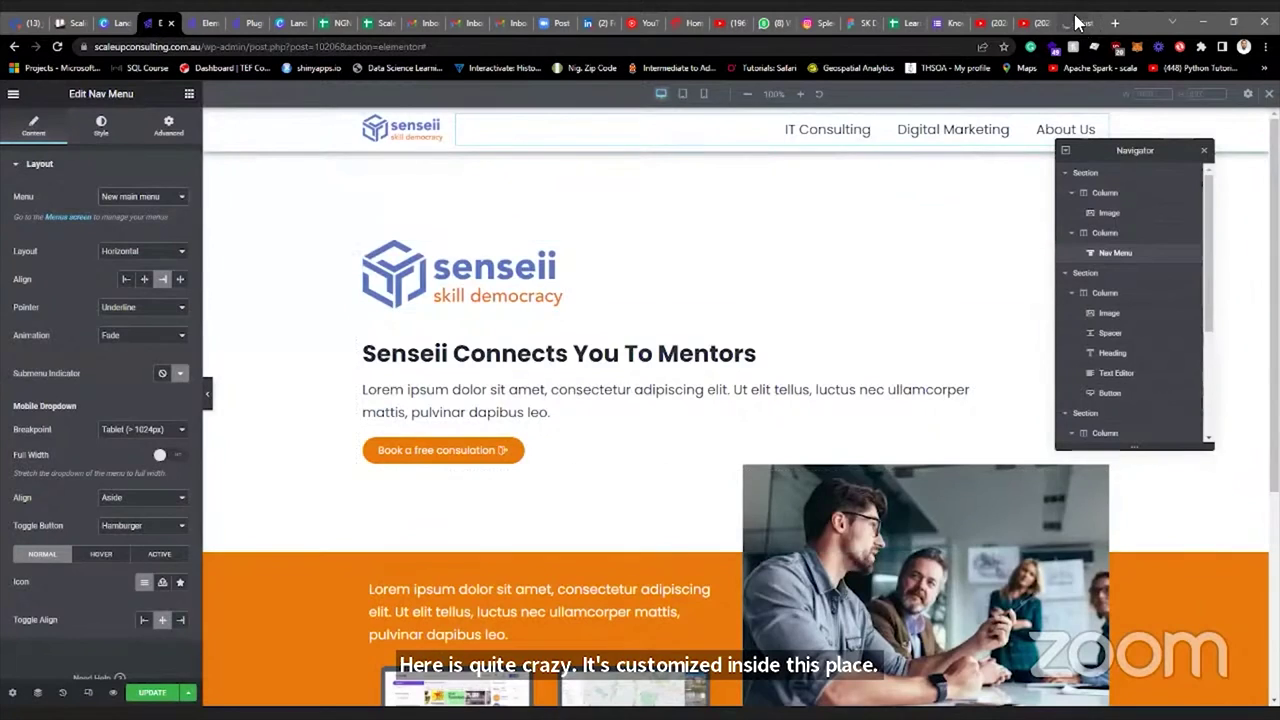
left_click(1076, 23)
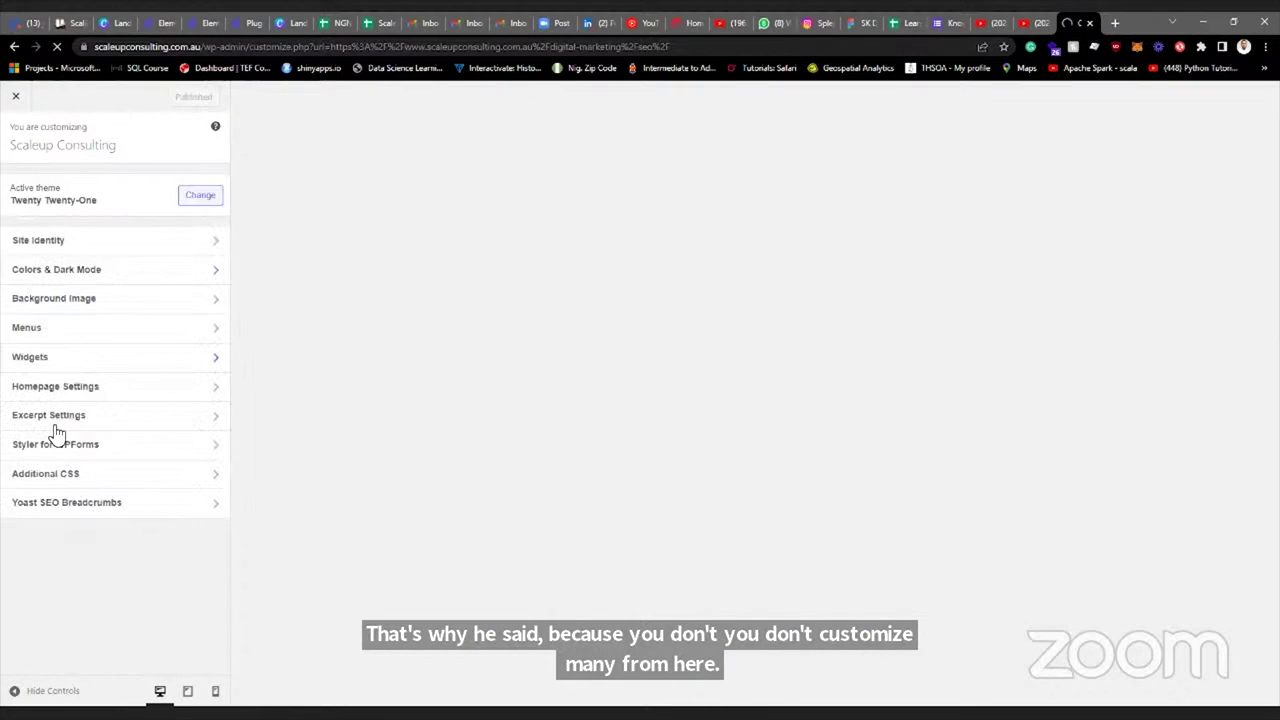
left_click(55, 334)
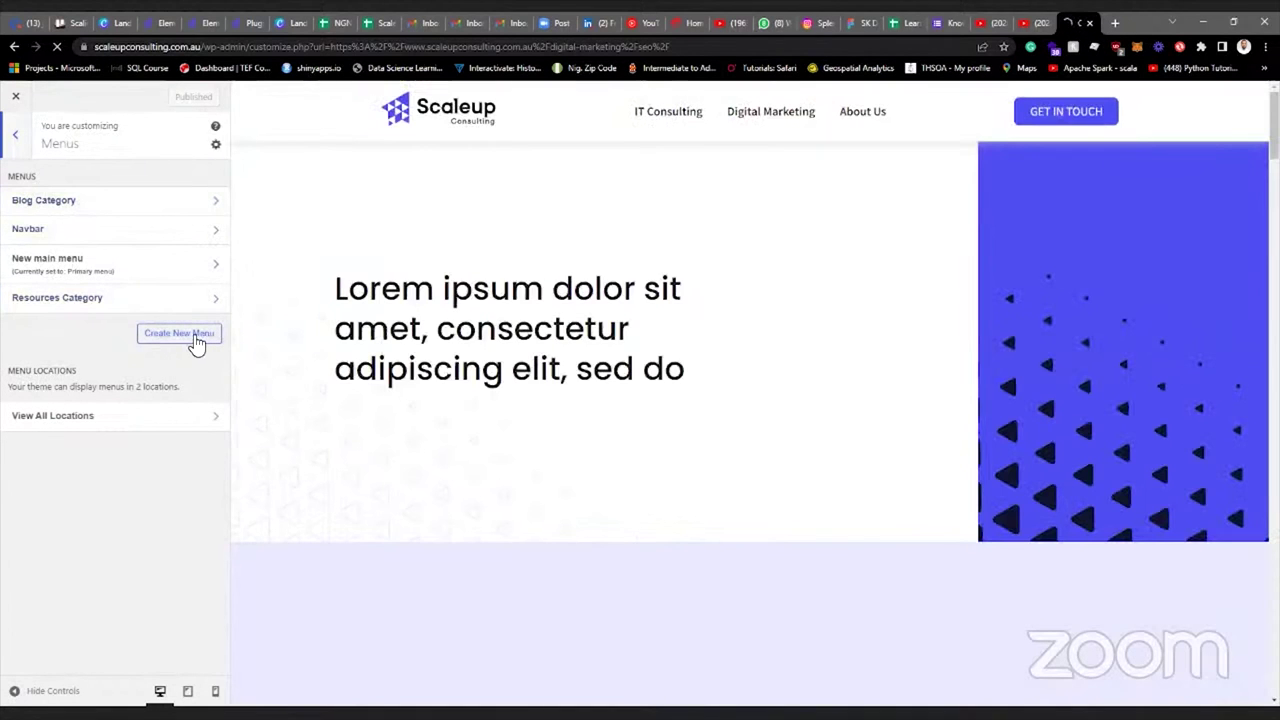
Create a new menu named test senseii menu without assigning it a menu location.
left_click(195, 342)
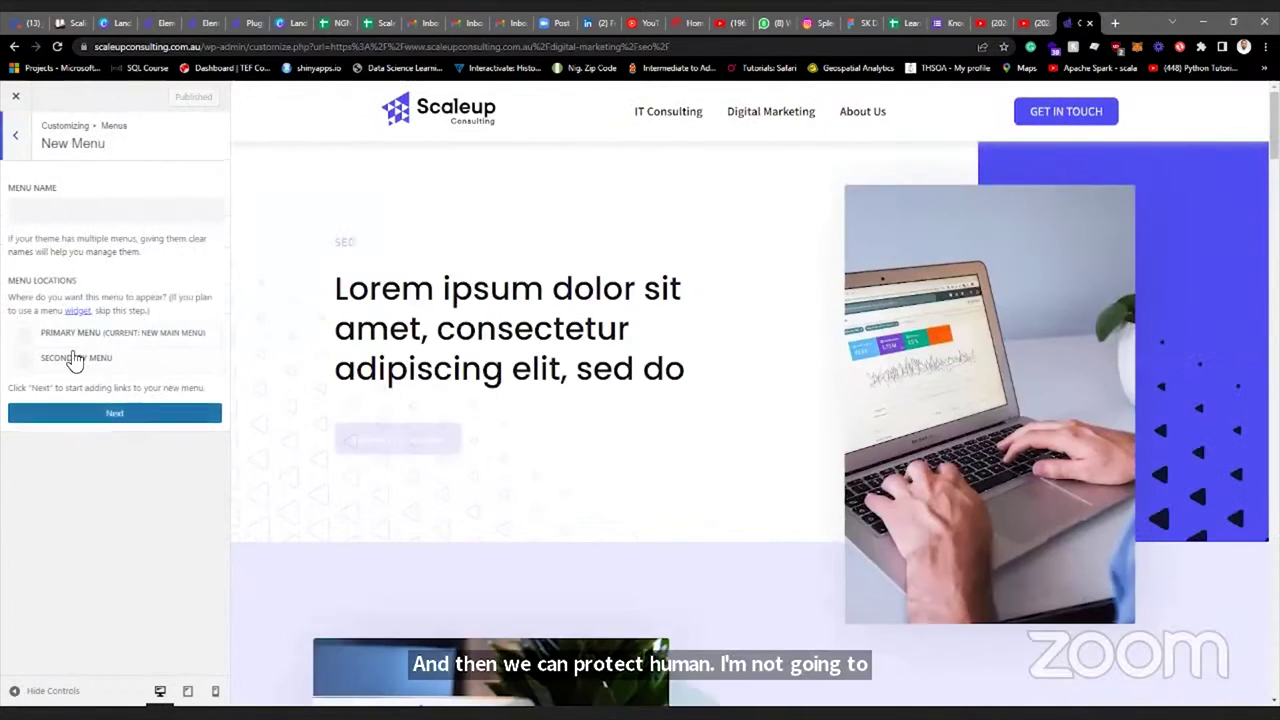
left_click(38, 206)
type("test me")
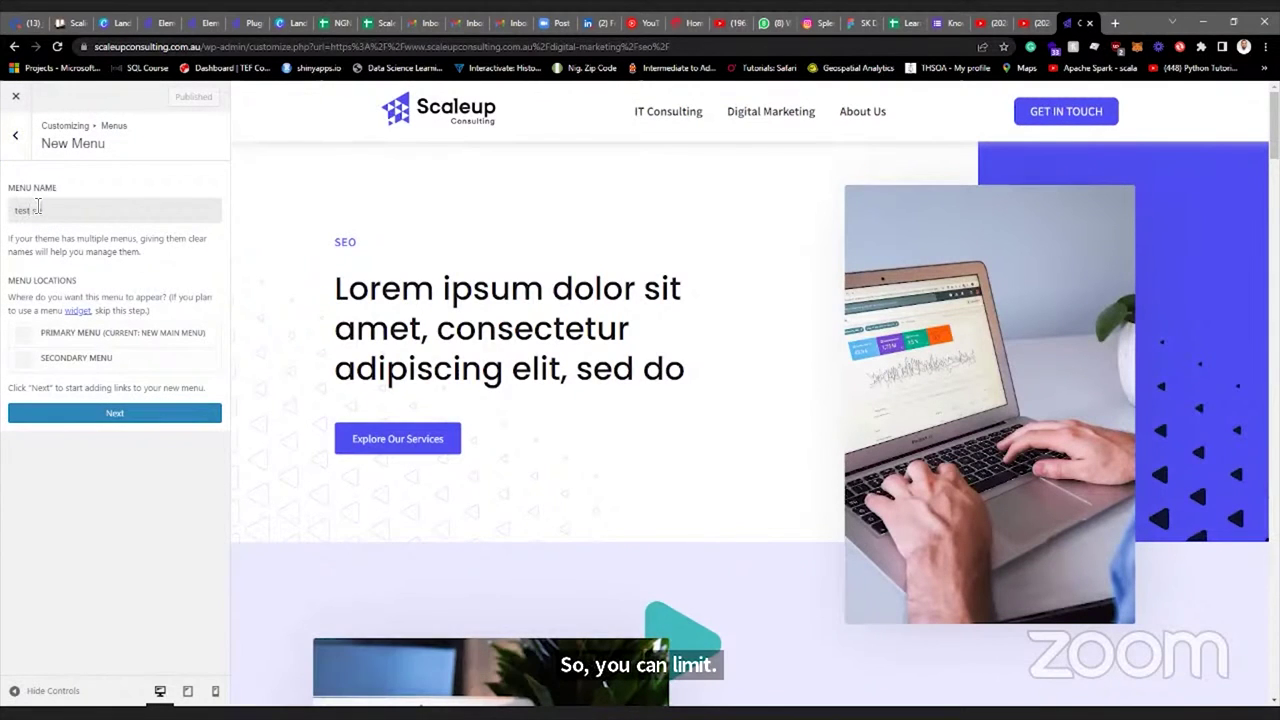
type("nseii menu")
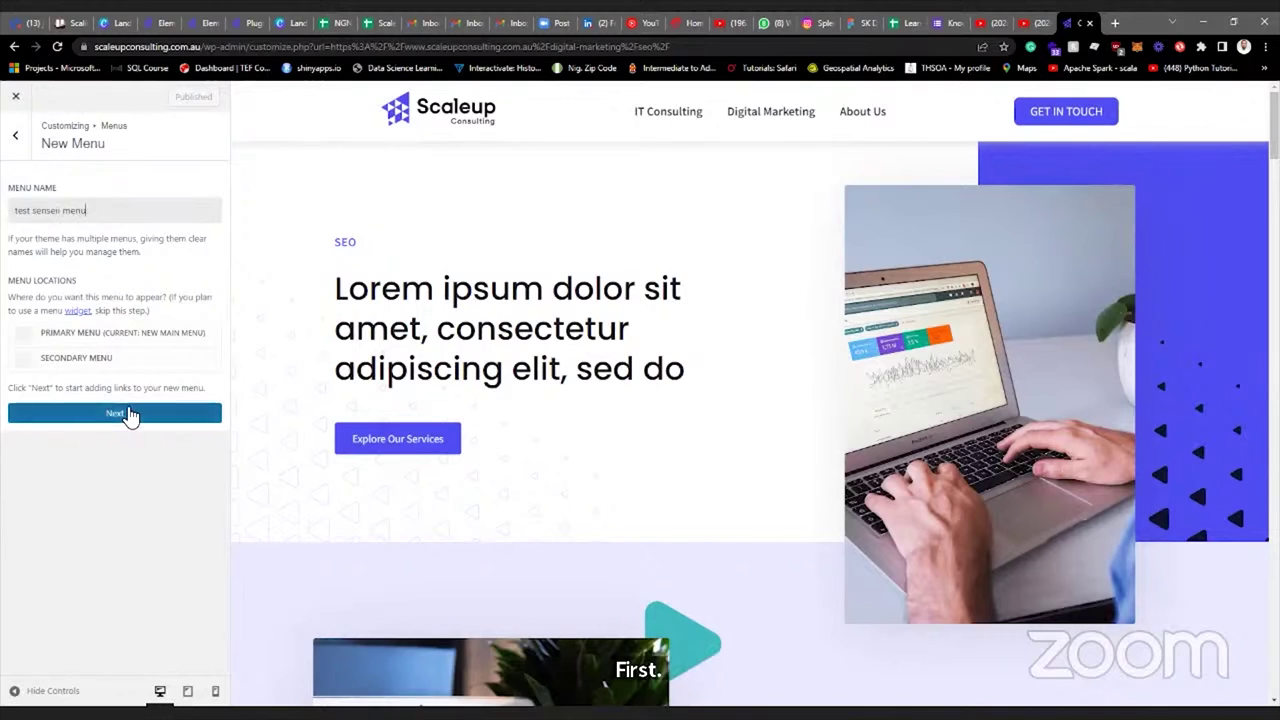
left_click(128, 413)
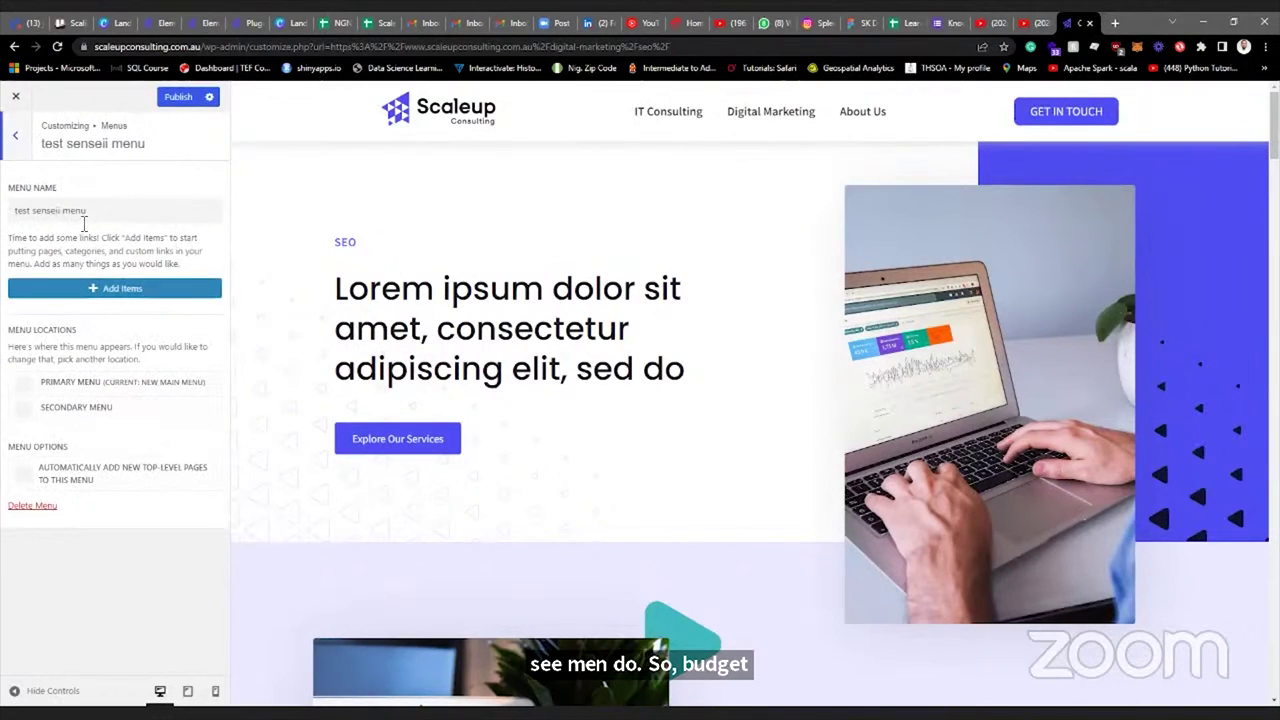
Start adding items to test senseii menu and examine the available pages, the new-page entry and the custom link fields.
left_click(145, 290)
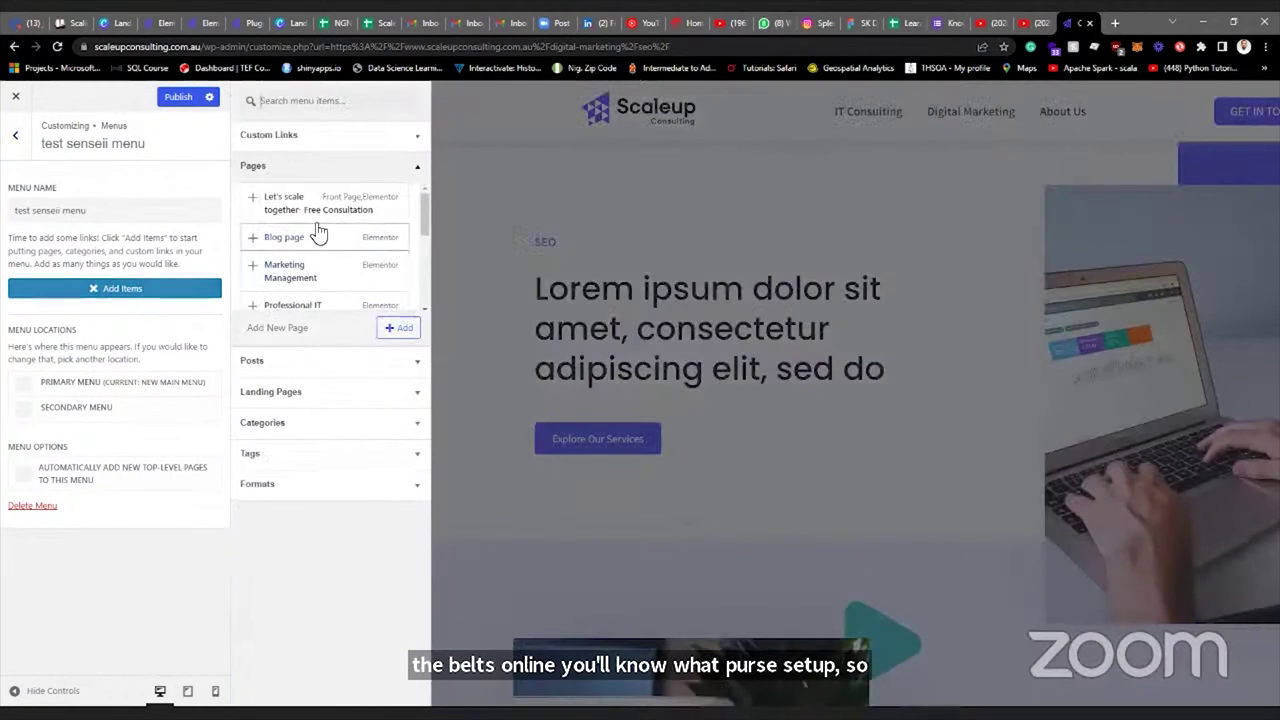
scroll(317, 233, "down", 2)
scroll(329, 237, "down", 4)
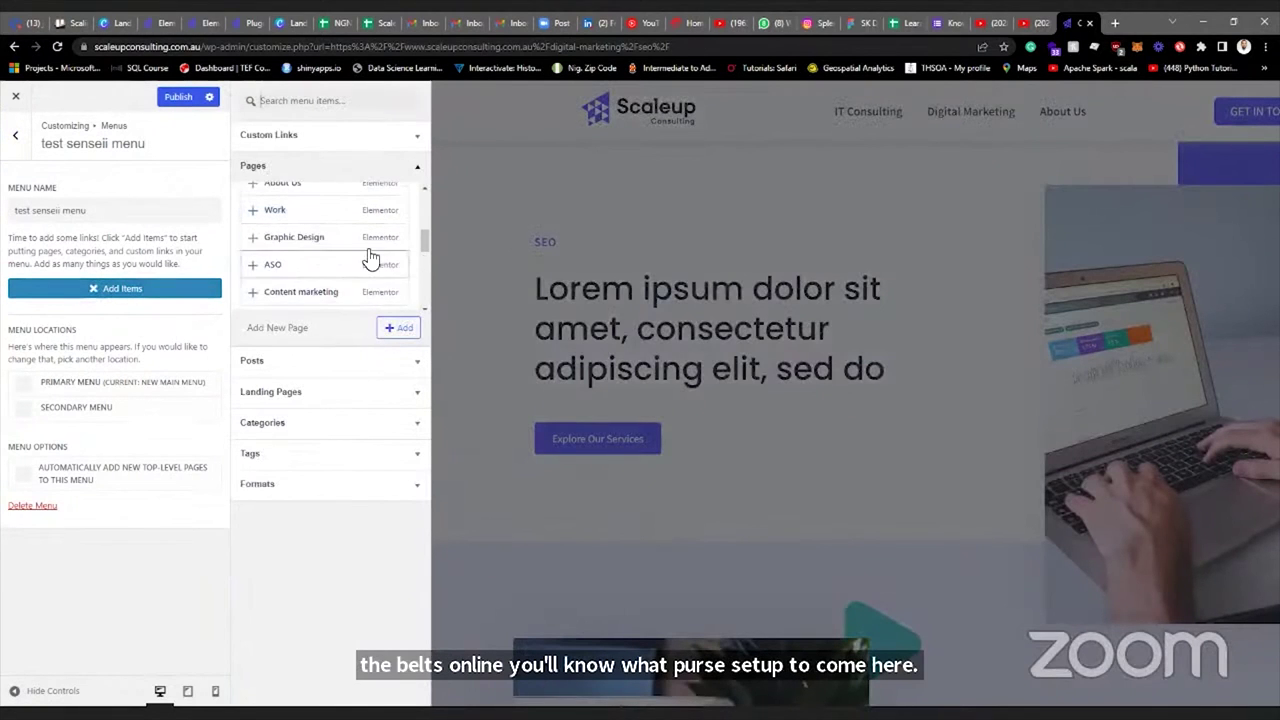
scroll(355, 256, "up", 2)
scroll(346, 240, "up", 3)
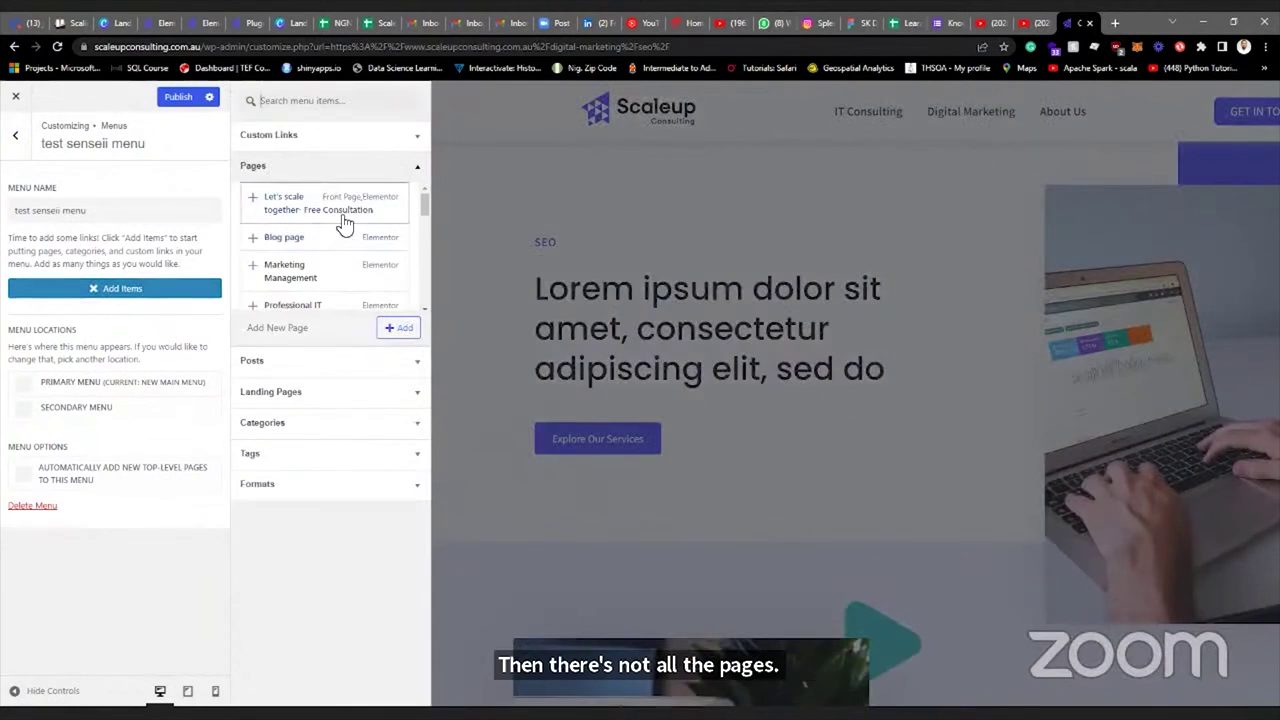
left_click(401, 336)
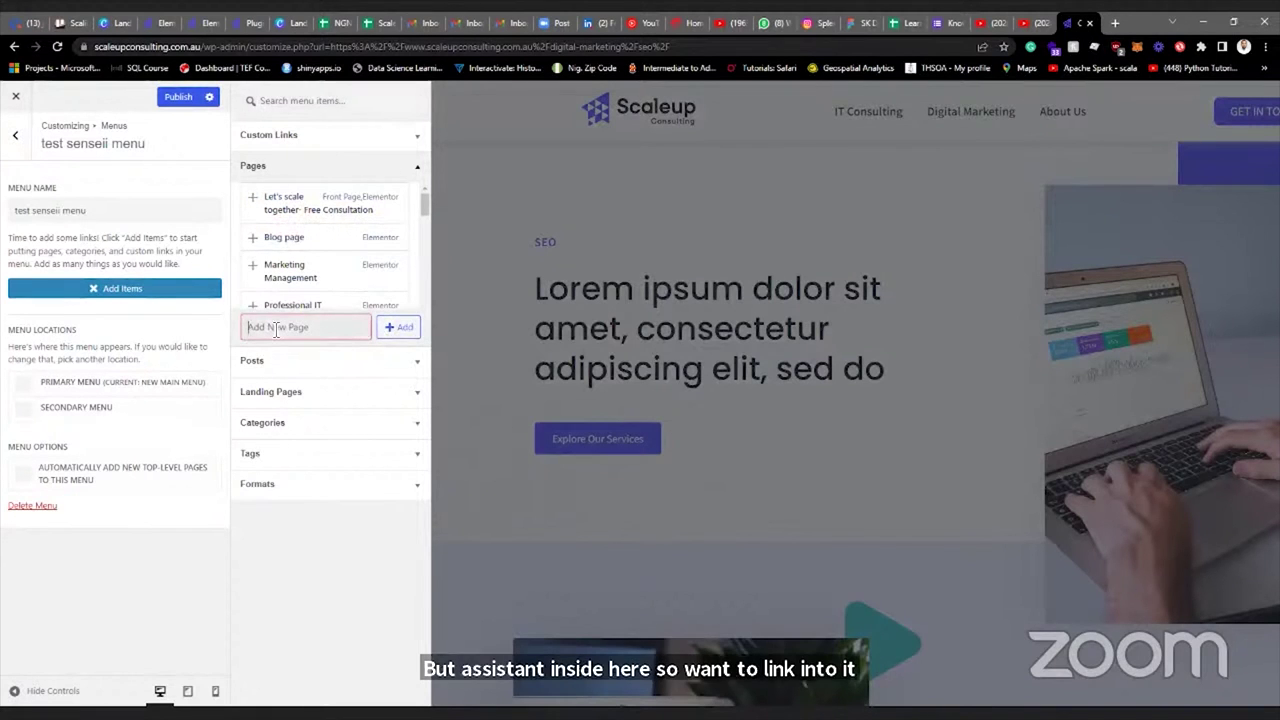
type("pro")
left_click(300, 134)
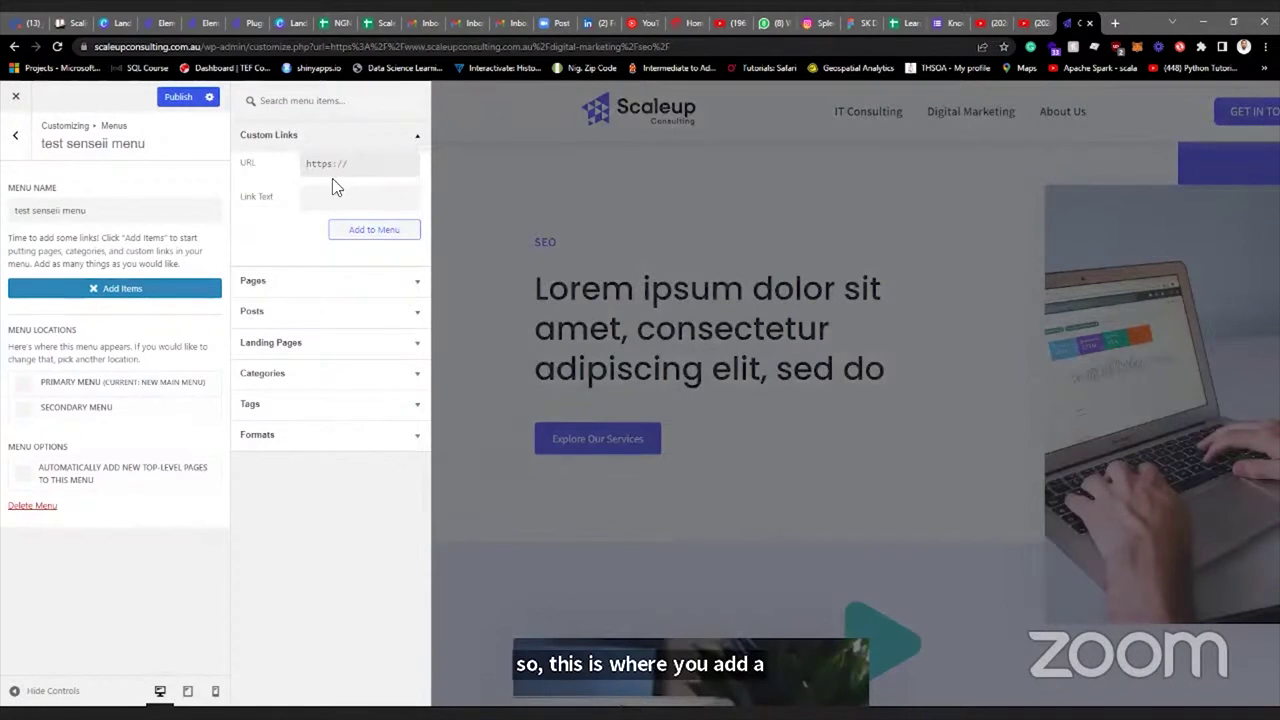
left_click(333, 288)
scroll(325, 240, "down", 5)
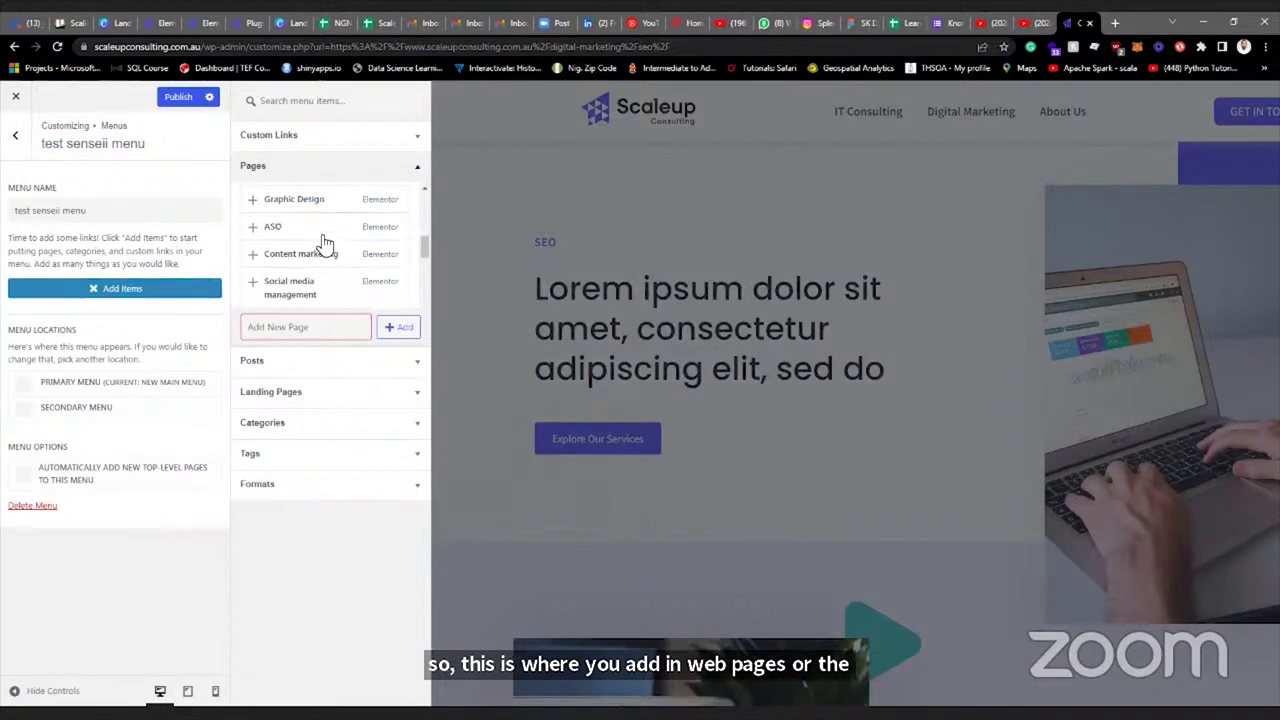
scroll(325, 252, "up", 5)
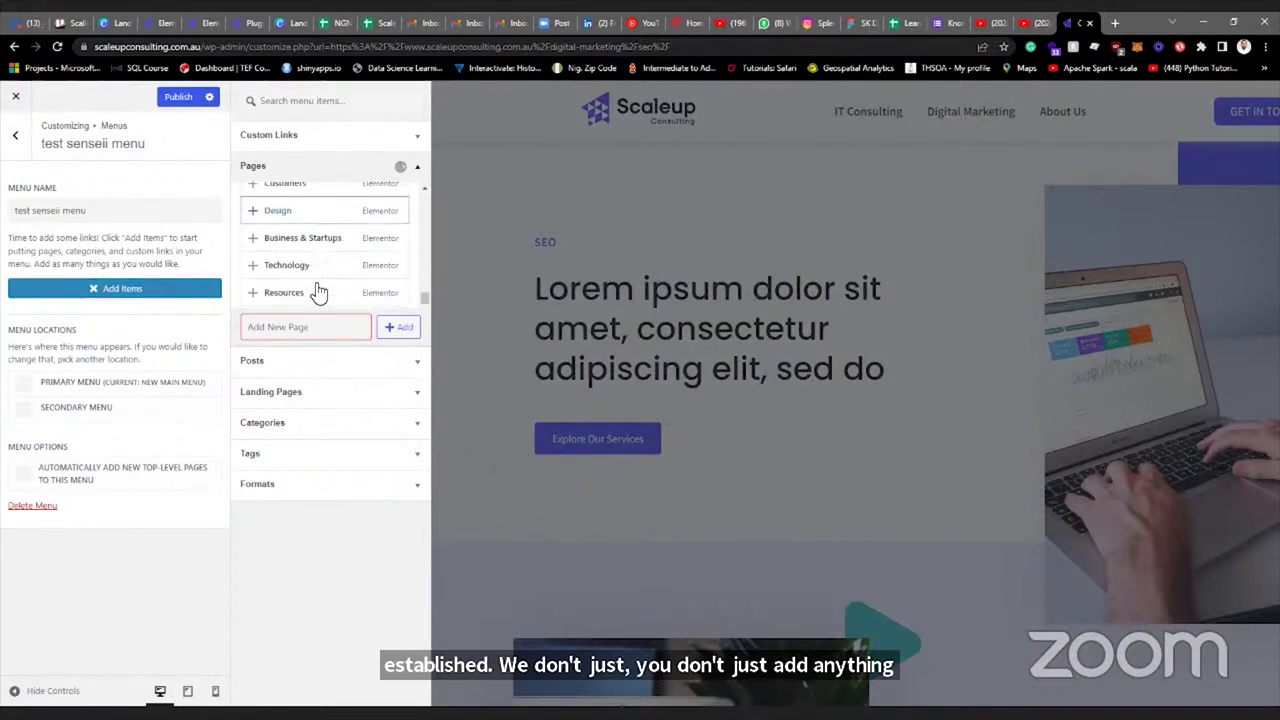
scroll(318, 268, "up", 5)
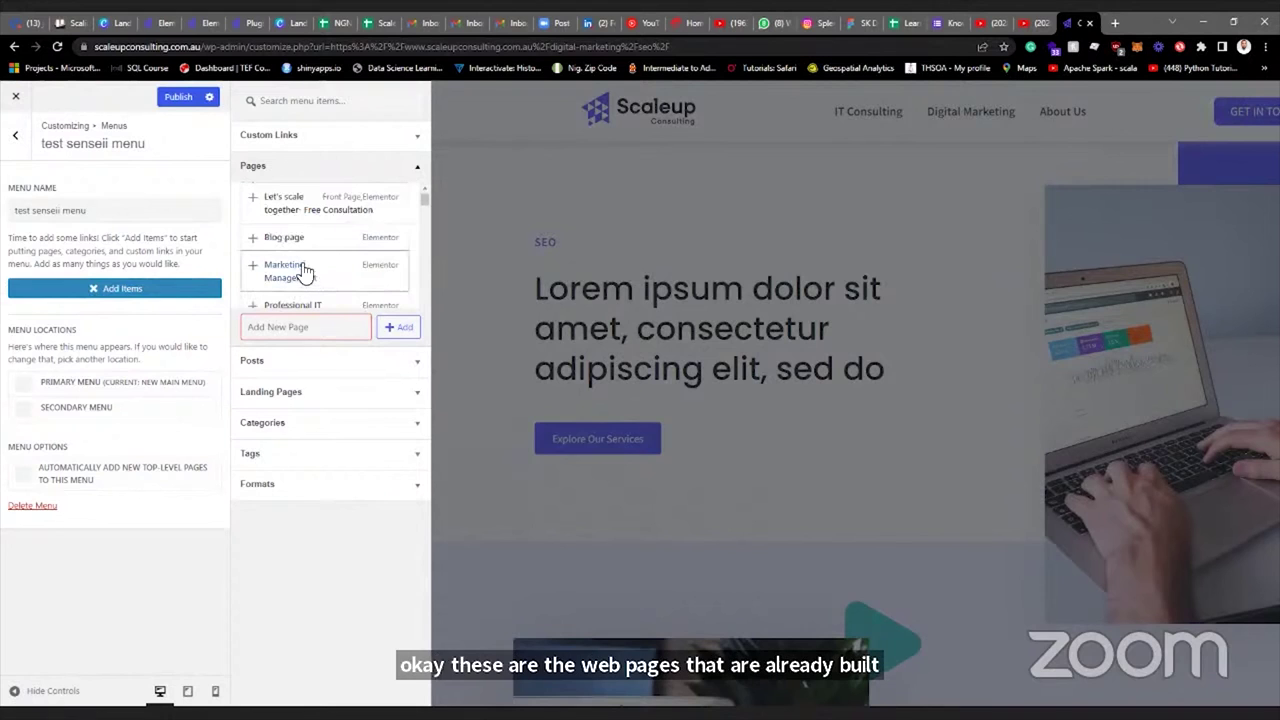
left_click(333, 140)
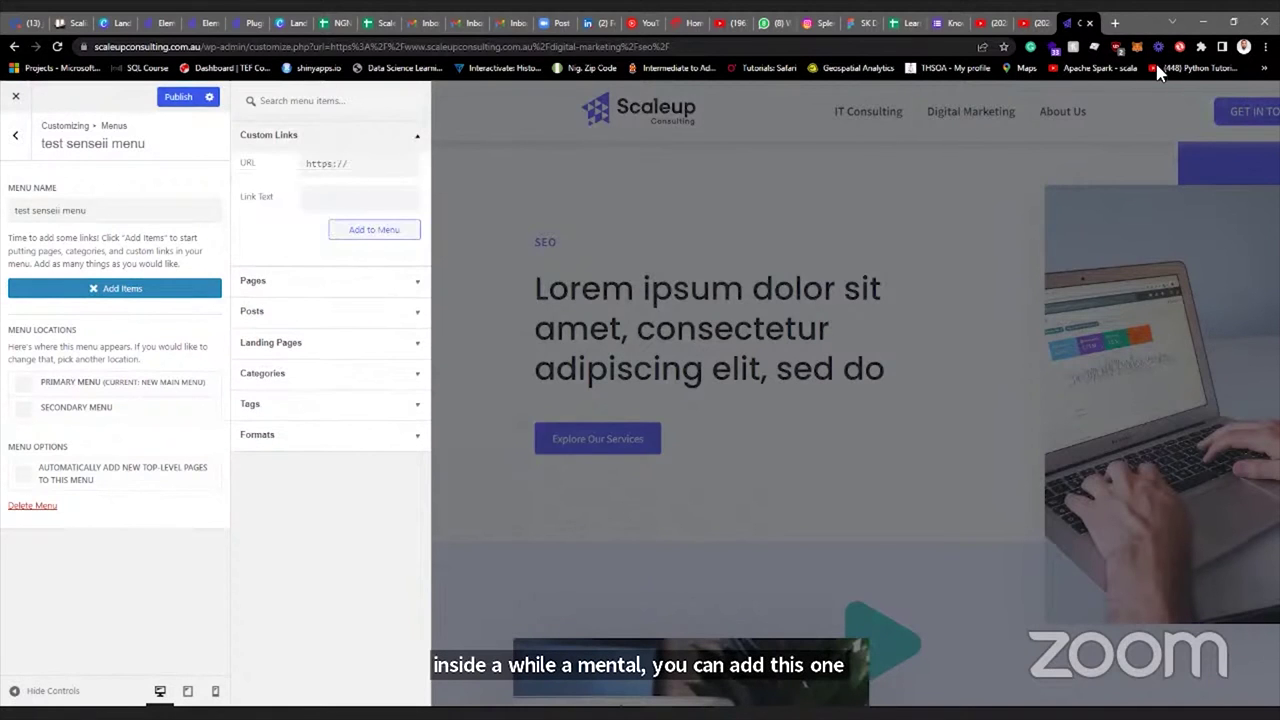
Look over the other open site admin and editor pages and review the existing pages available as menu items.
left_click(253, 28)
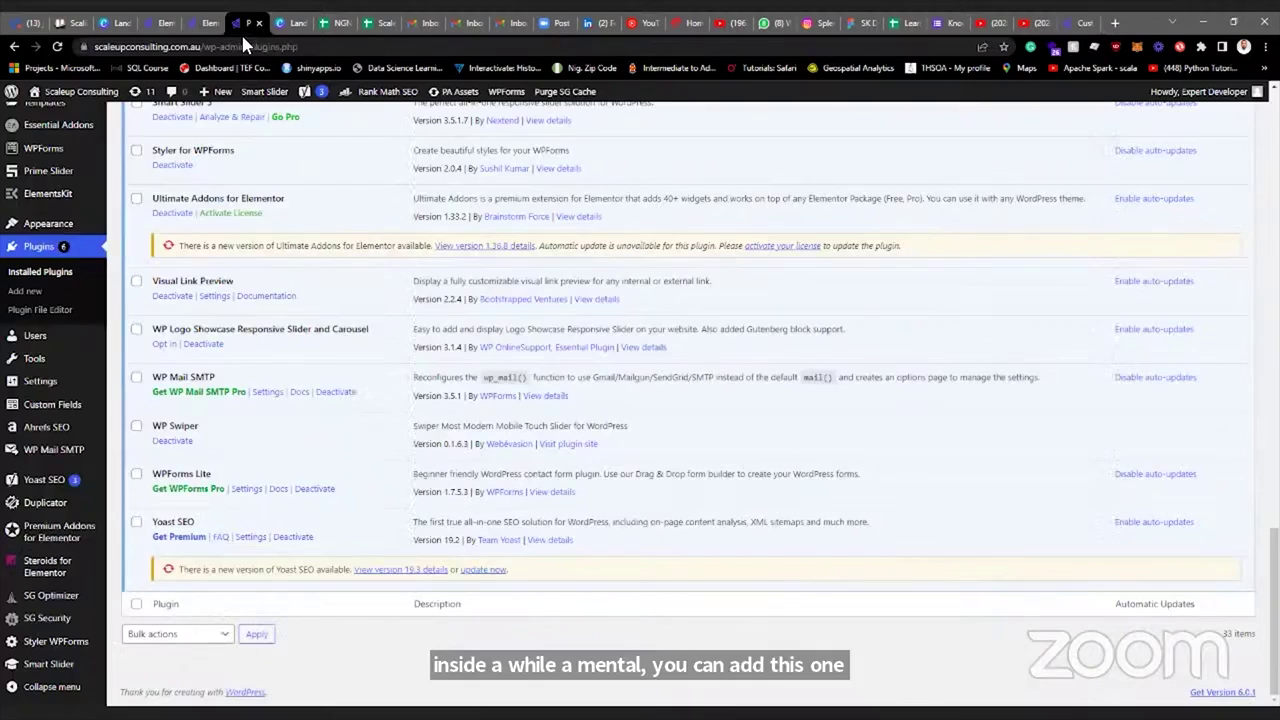
left_click(200, 24)
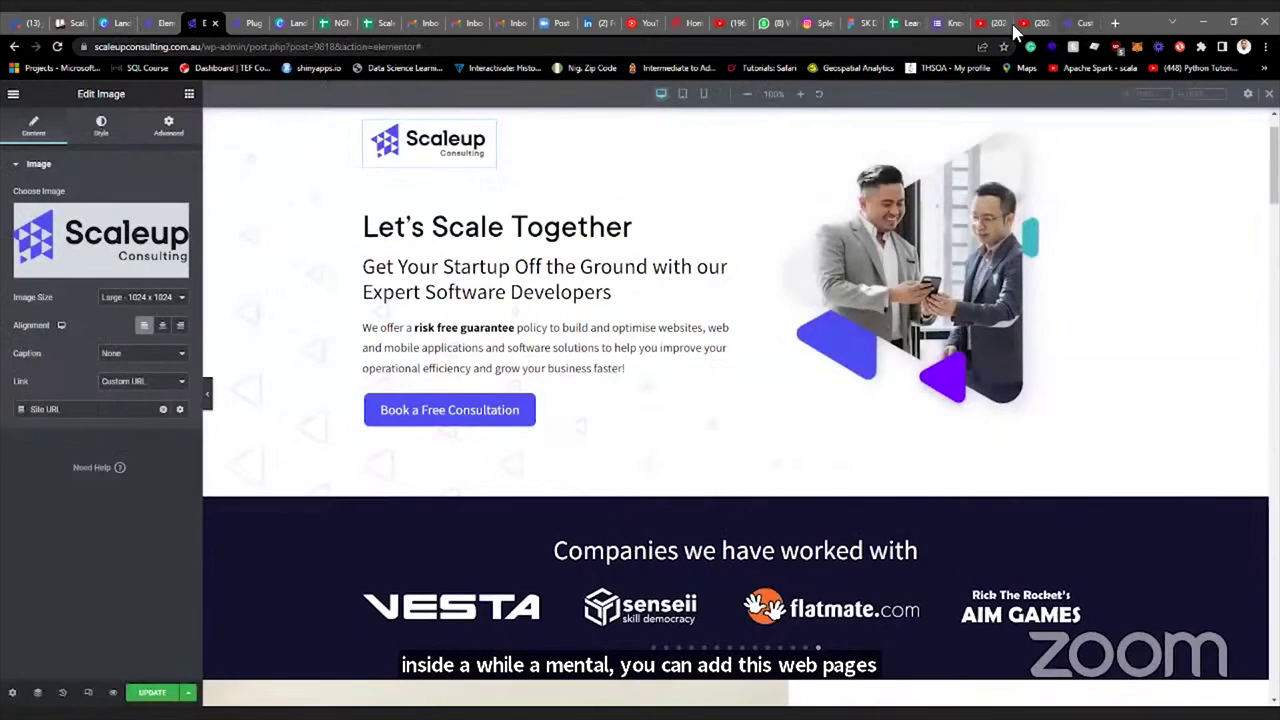
left_click(1080, 22)
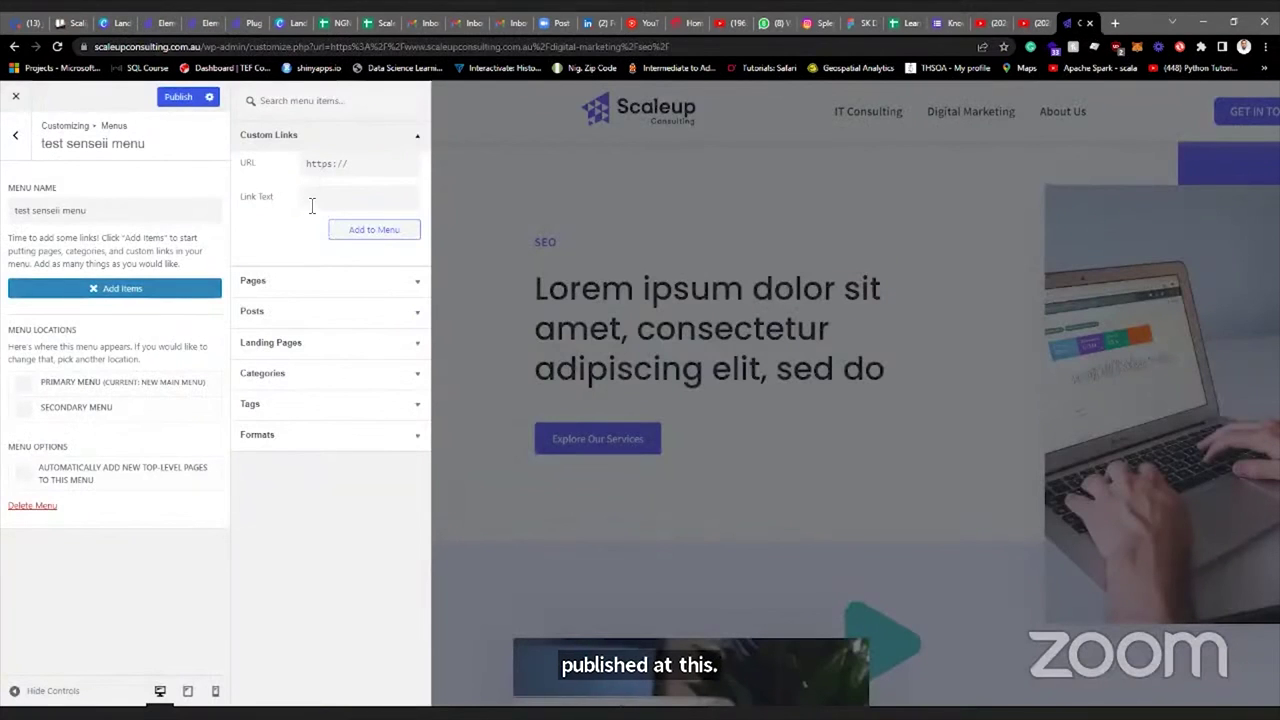
left_click(266, 283)
scroll(298, 241, "down", 2)
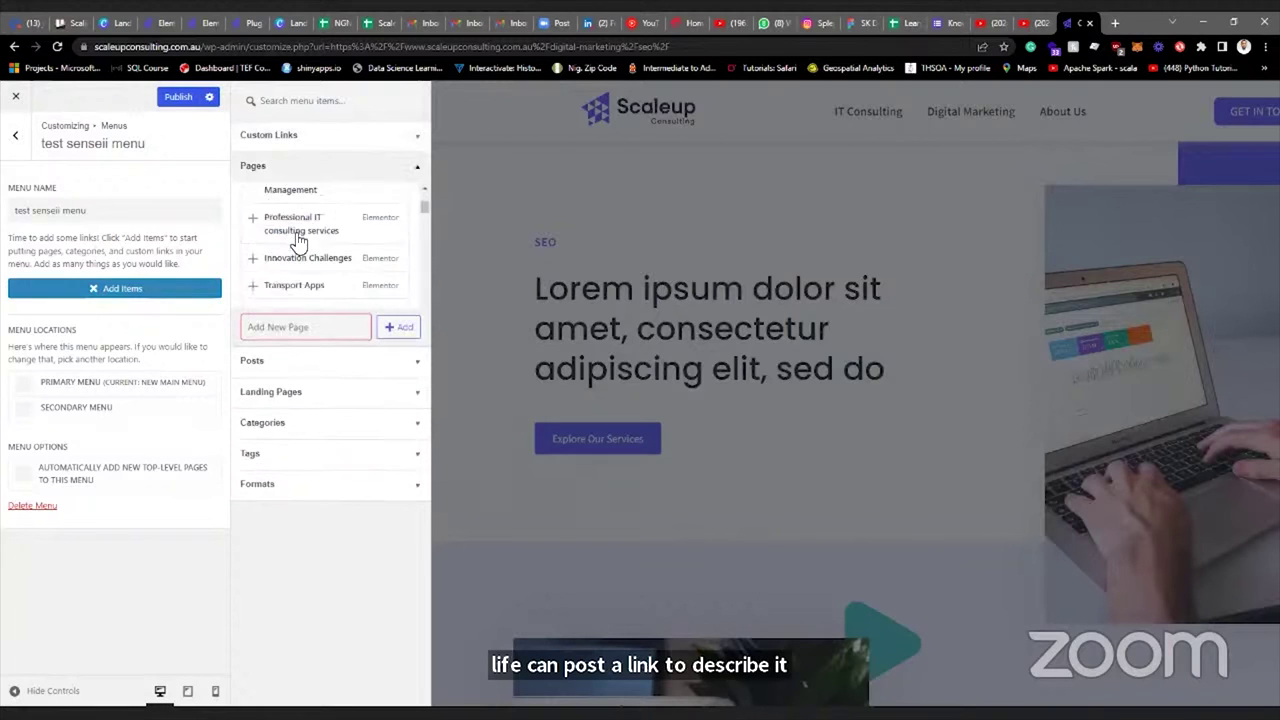
scroll(297, 244, "up", 2)
scroll(297, 247, "down", 3)
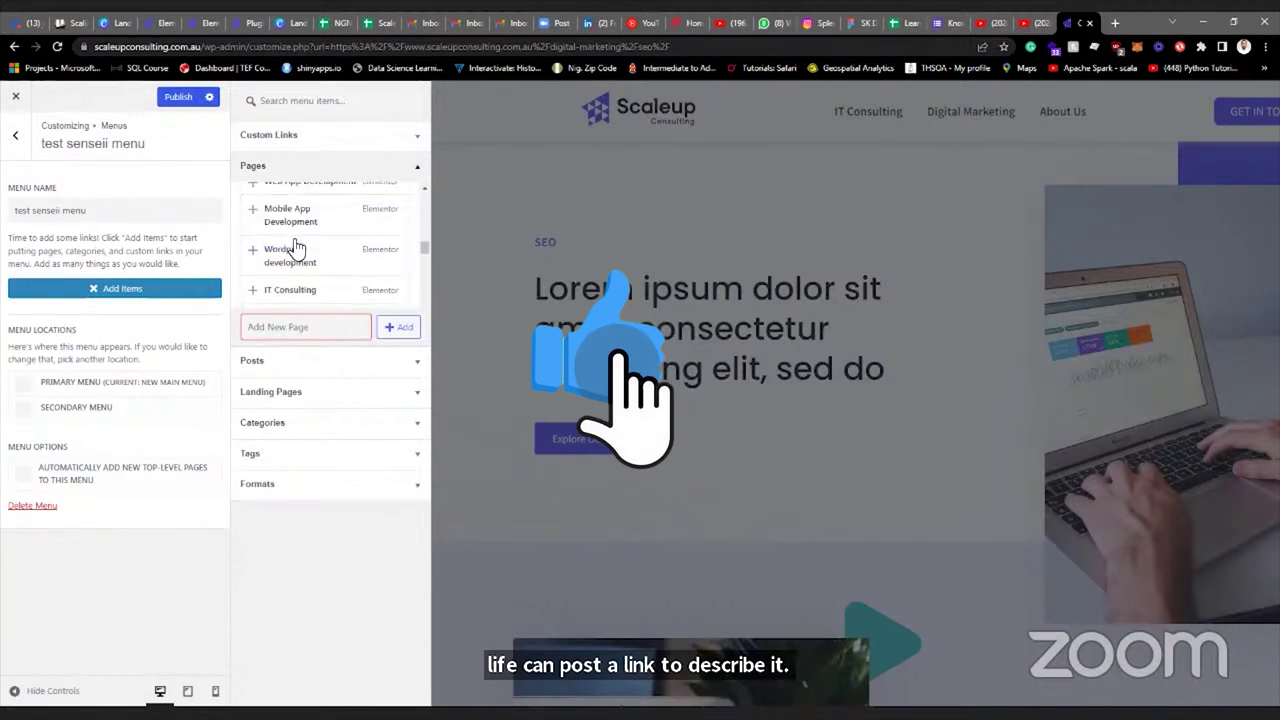
scroll(297, 247, "down", 5)
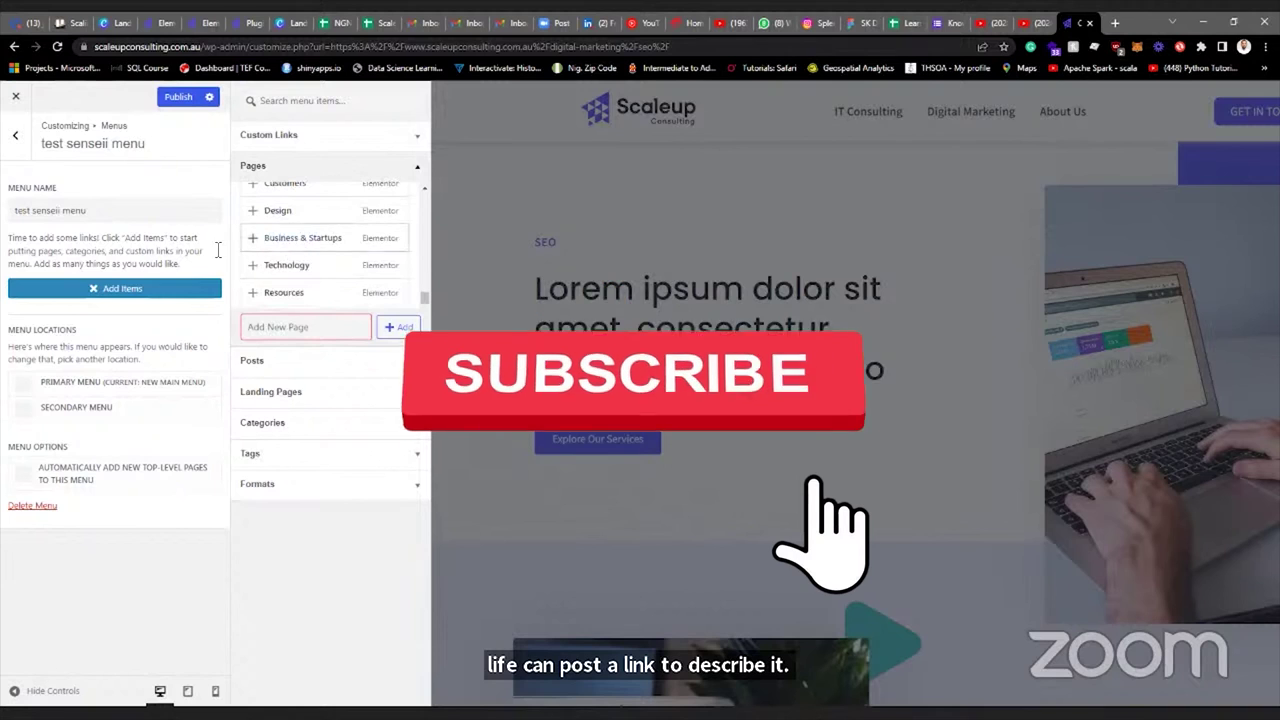
left_click(247, 23)
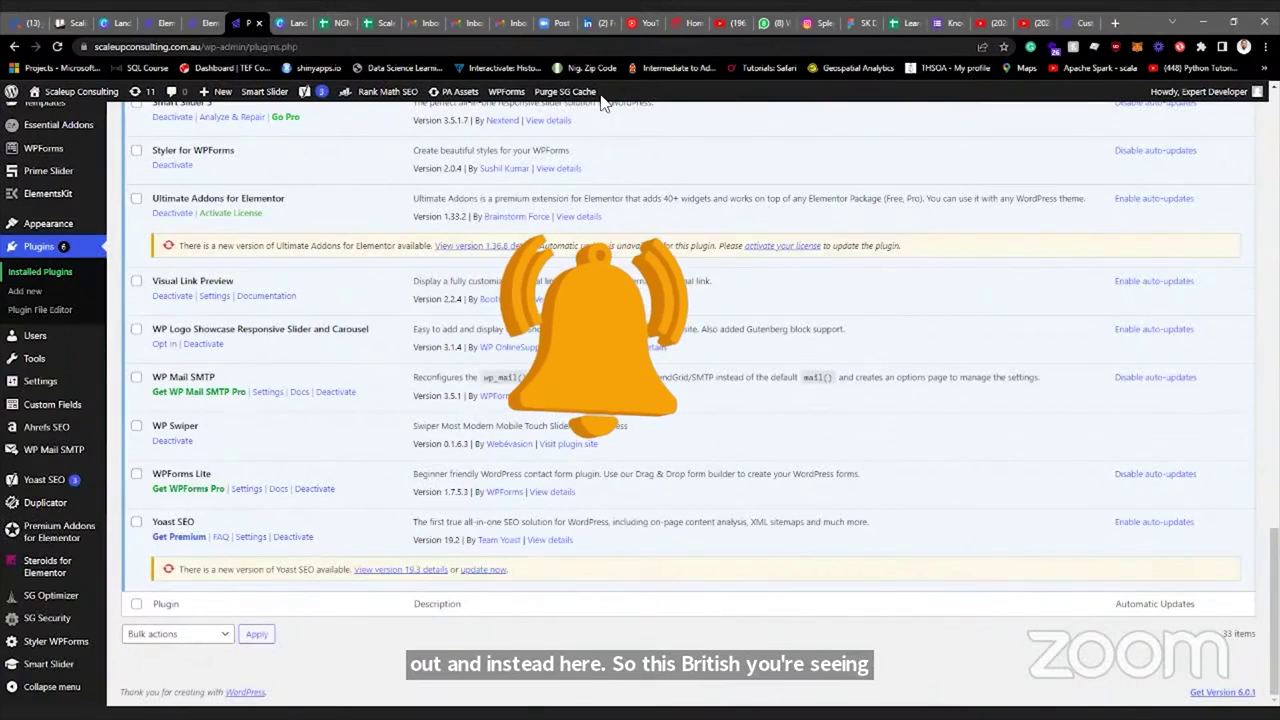
scroll(603, 104, "up", 2)
left_click(1080, 23)
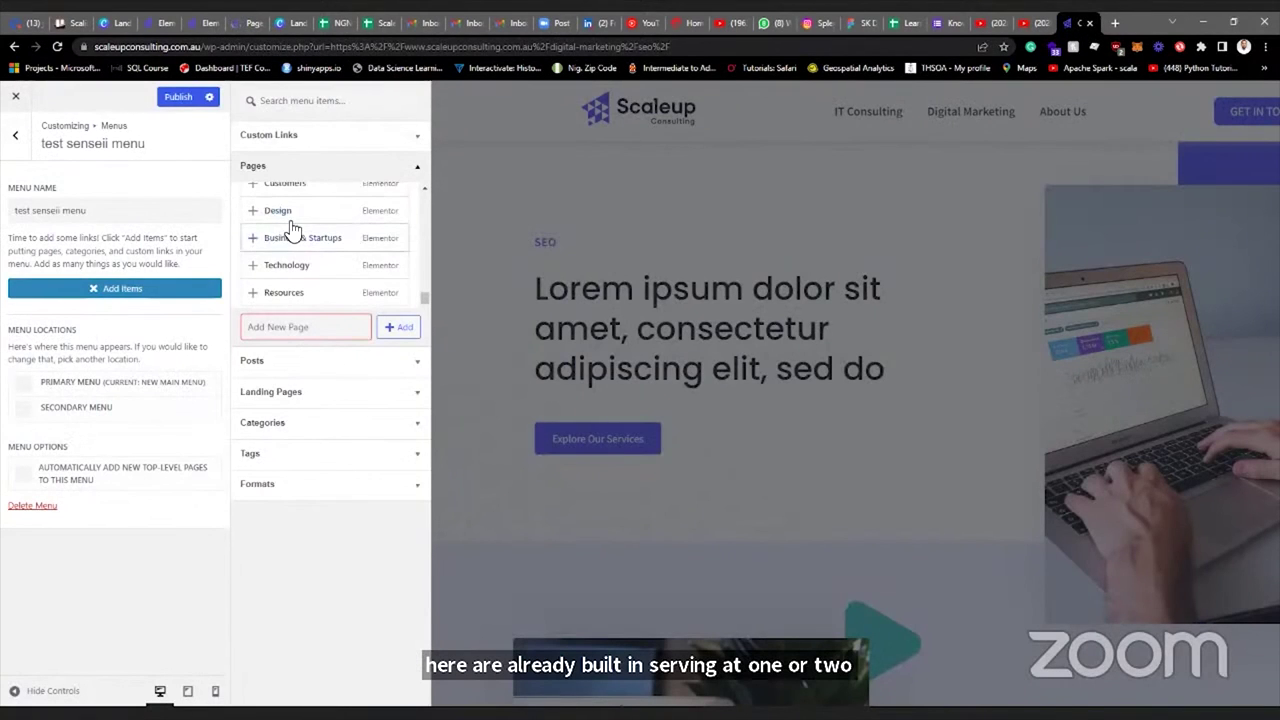
scroll(293, 229, "up", 5)
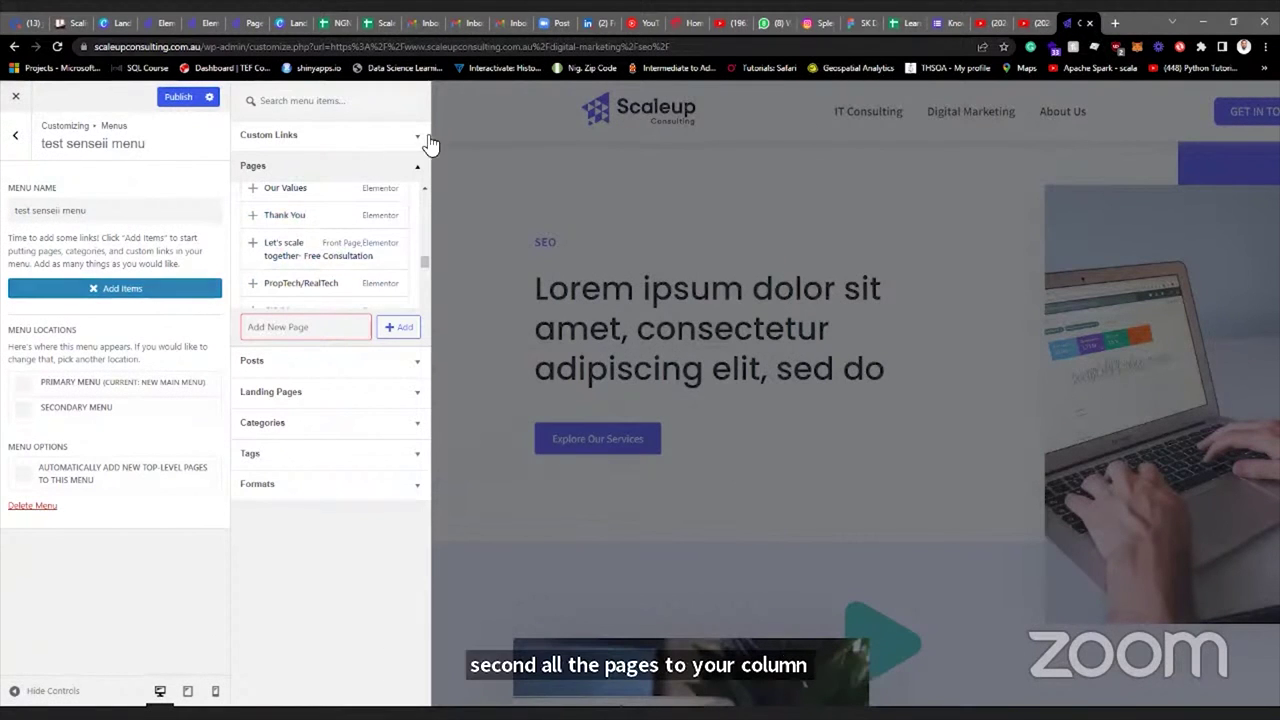
Check which menus the landing page's Nav Menu widget offers in Elementor, and return to the Customizer.
left_click(203, 22)
left_click(157, 24)
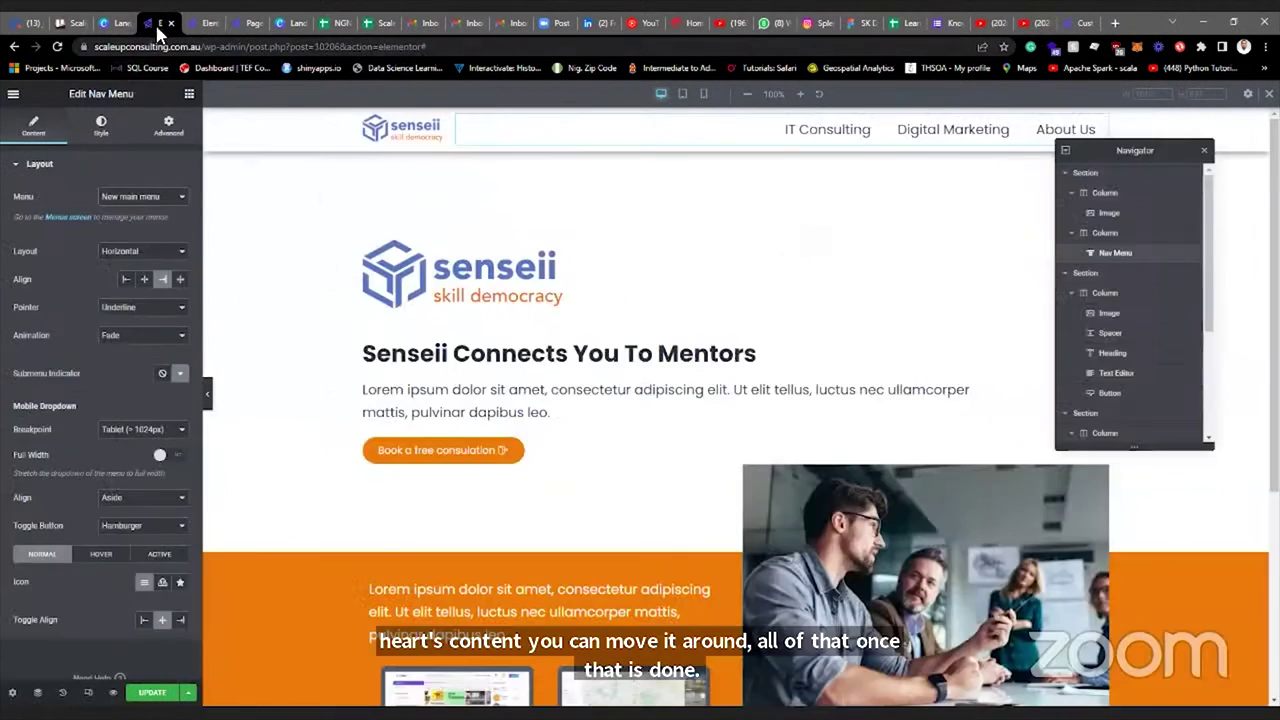
left_click(158, 198)
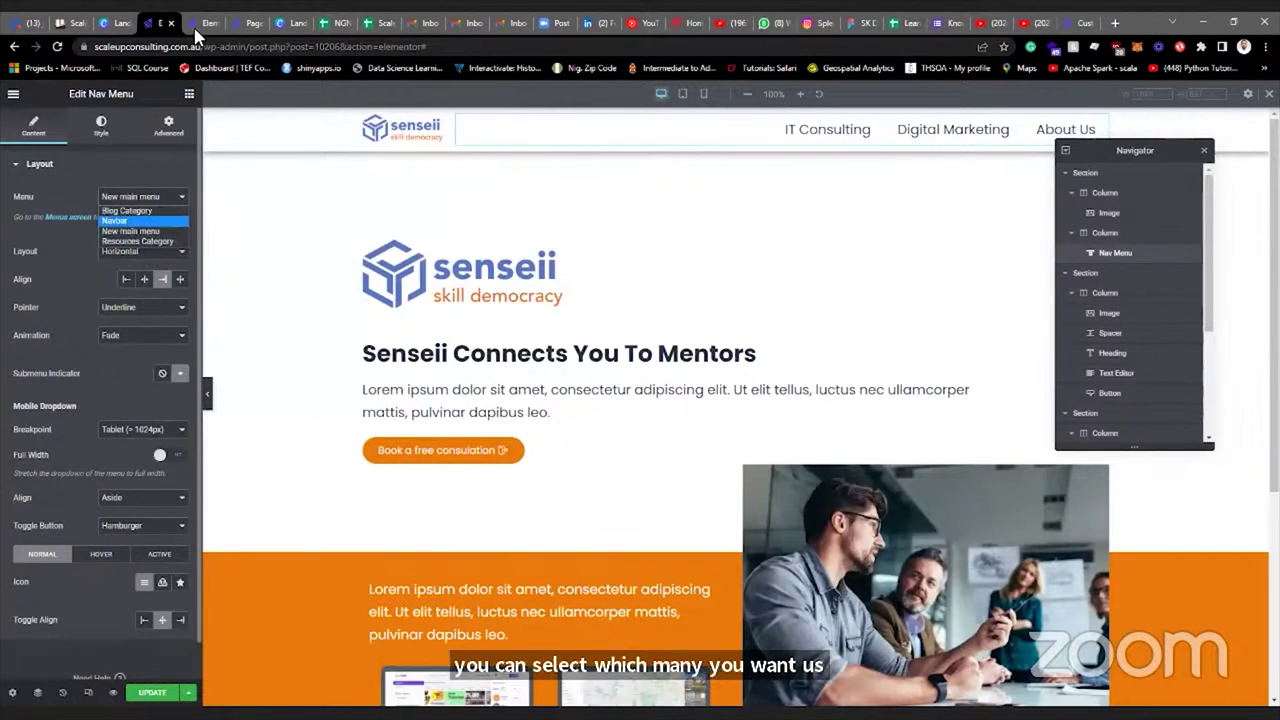
left_click(1078, 25)
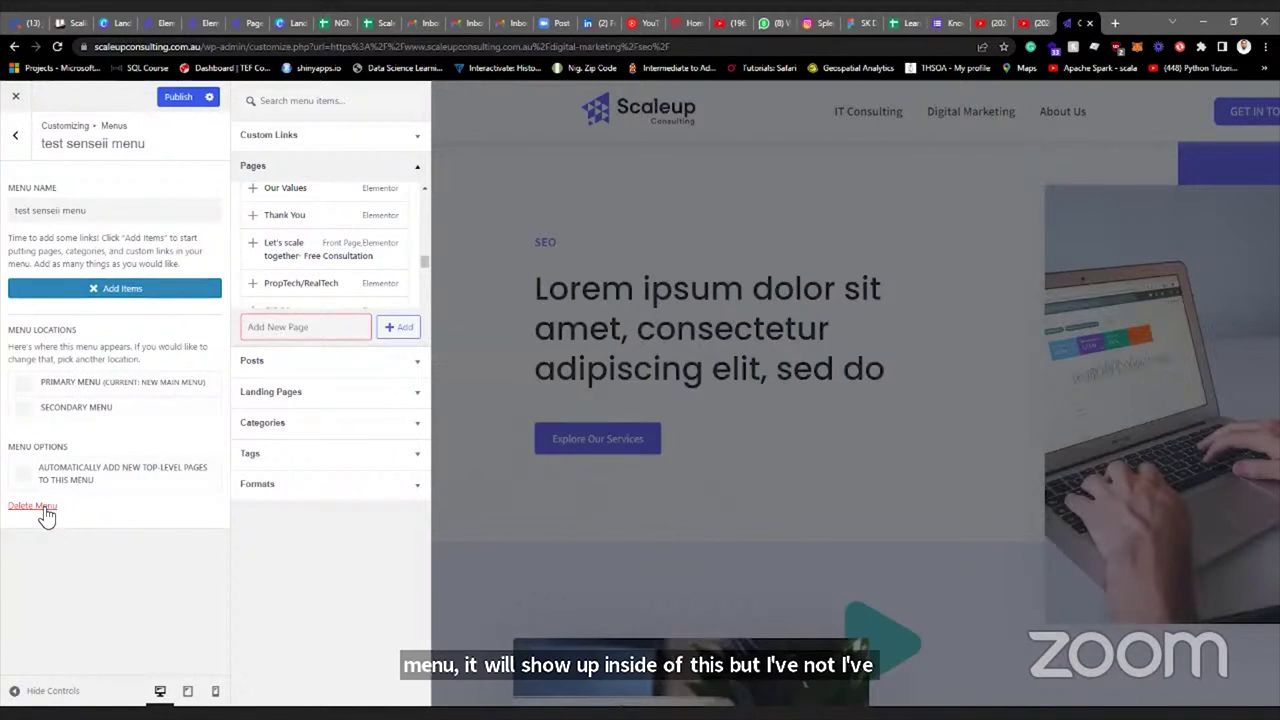
Add Thank You, both Let's scale together- Free Consultation pages, PropTech/RealTech, GIS/Maps and IT Consulting to test senseii menu.
left_click(313, 225)
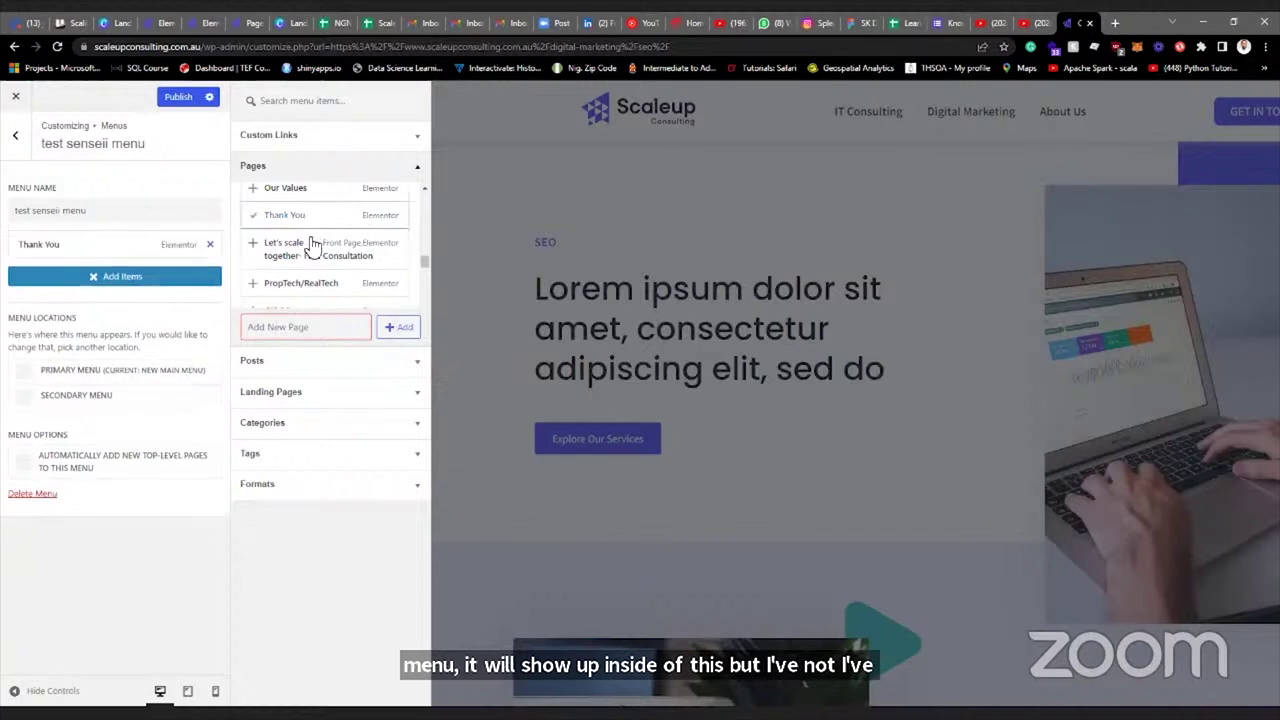
left_click(313, 256)
left_click(316, 283)
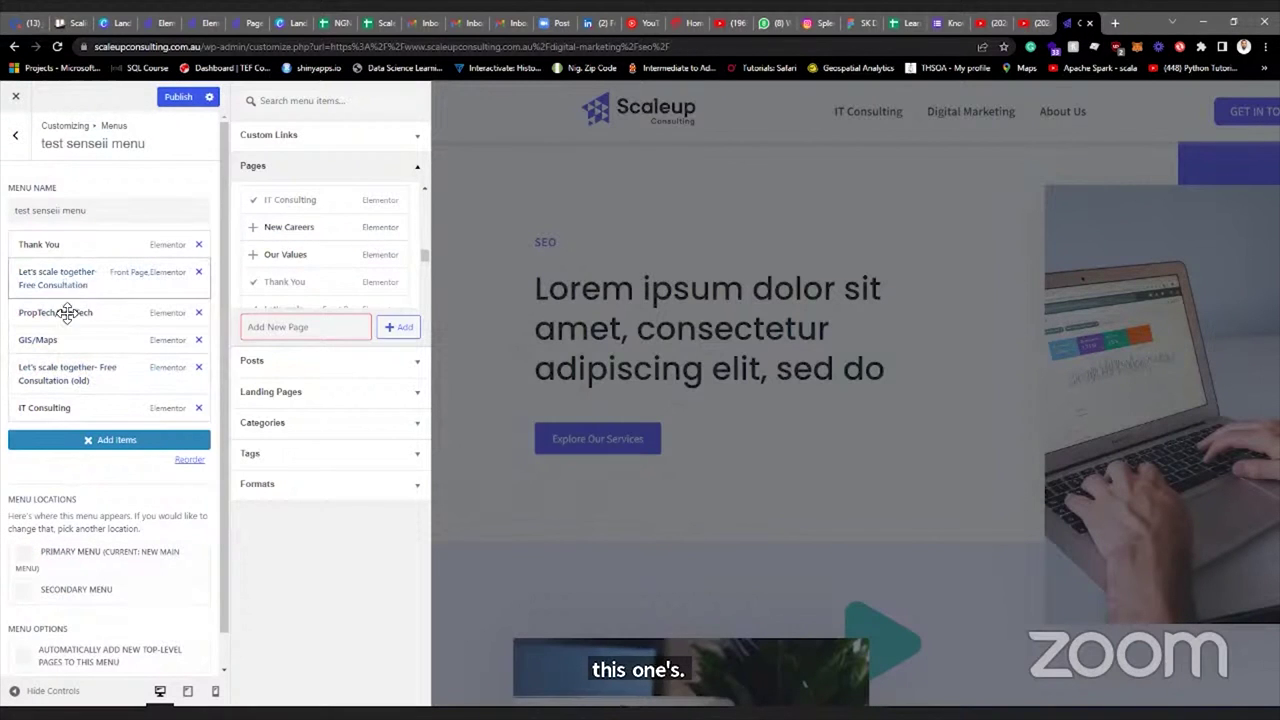
Nest PropTech/RealTech and GIS/Maps under Let's scale together- Free Consultation, and IT Consulting under the (old) one, and return to the menu list.
left_click_drag(64, 318, 96, 349)
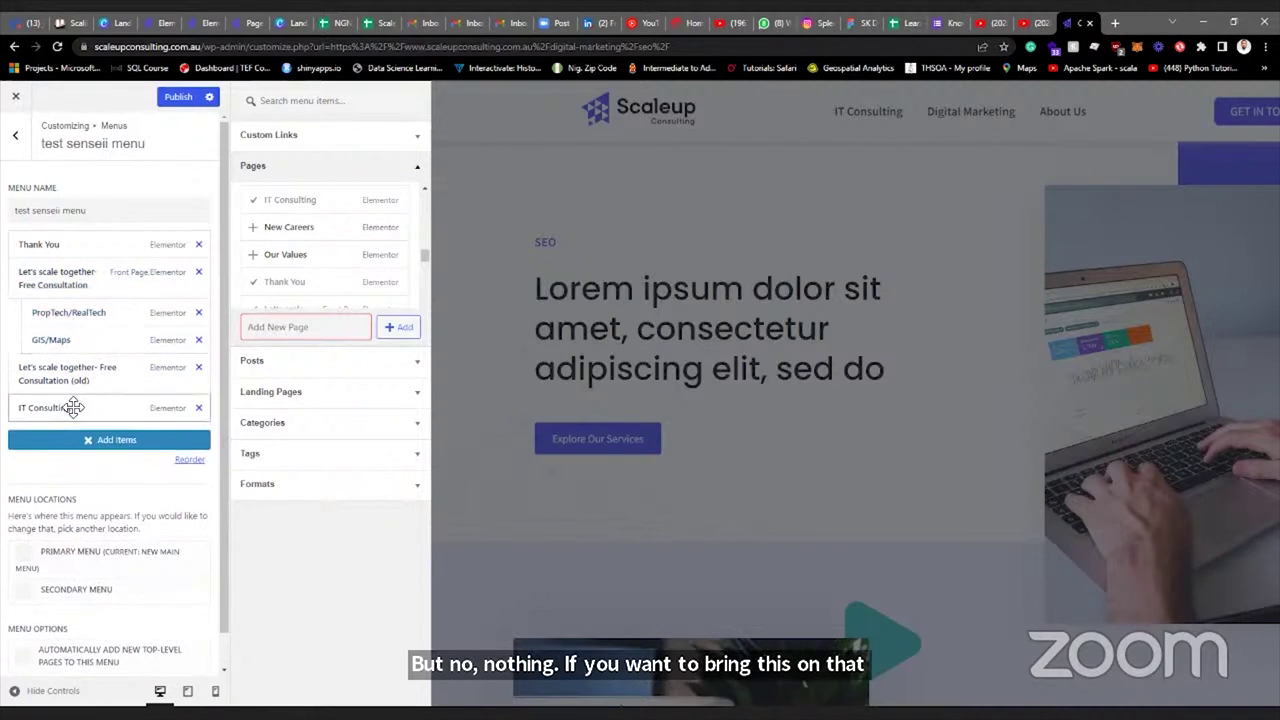
left_click_drag(60, 408, 92, 412)
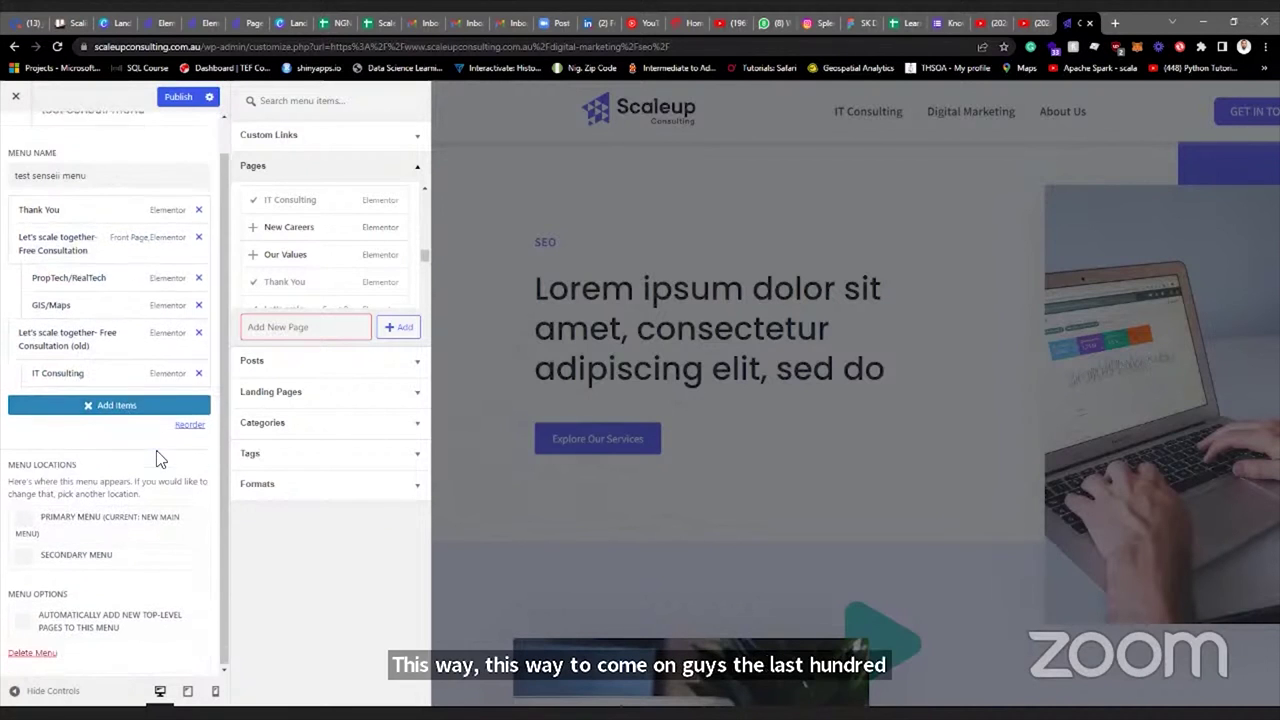
left_click(15, 134)
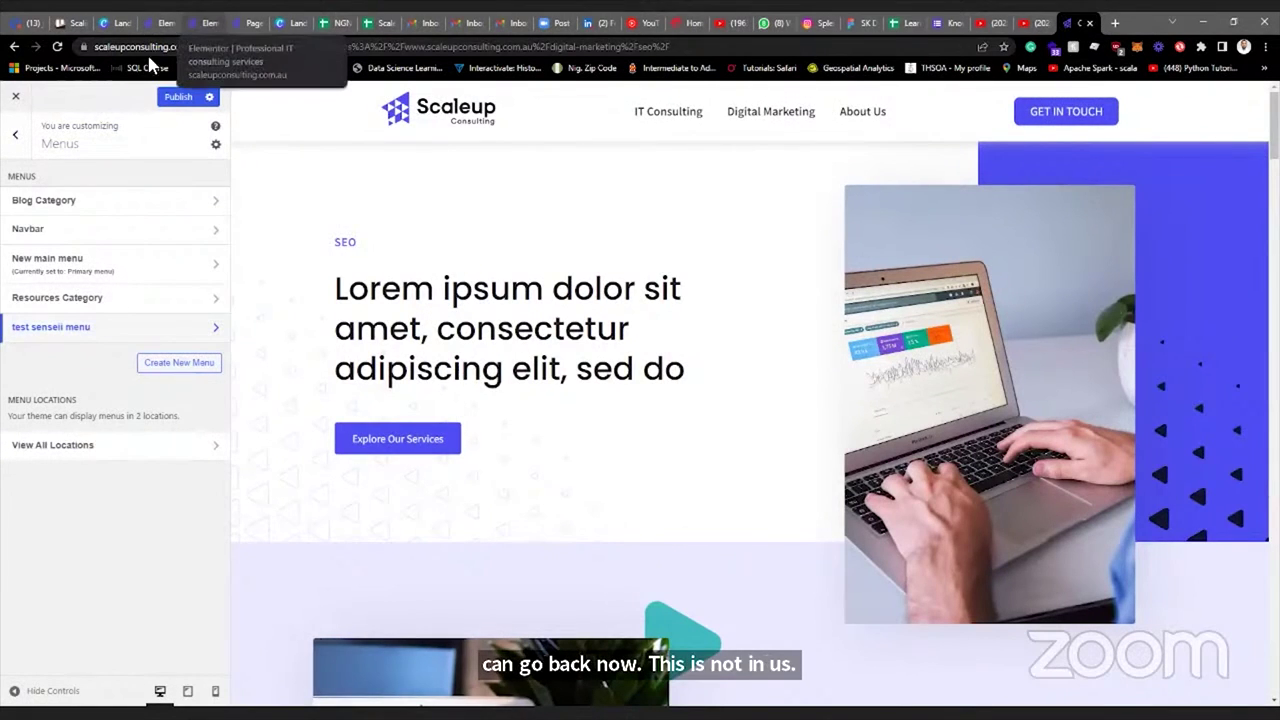
Switch to the landing page in Elementor and check whether the header's Nav Menu widget offers test senseii menu.
key("ctrl+4")
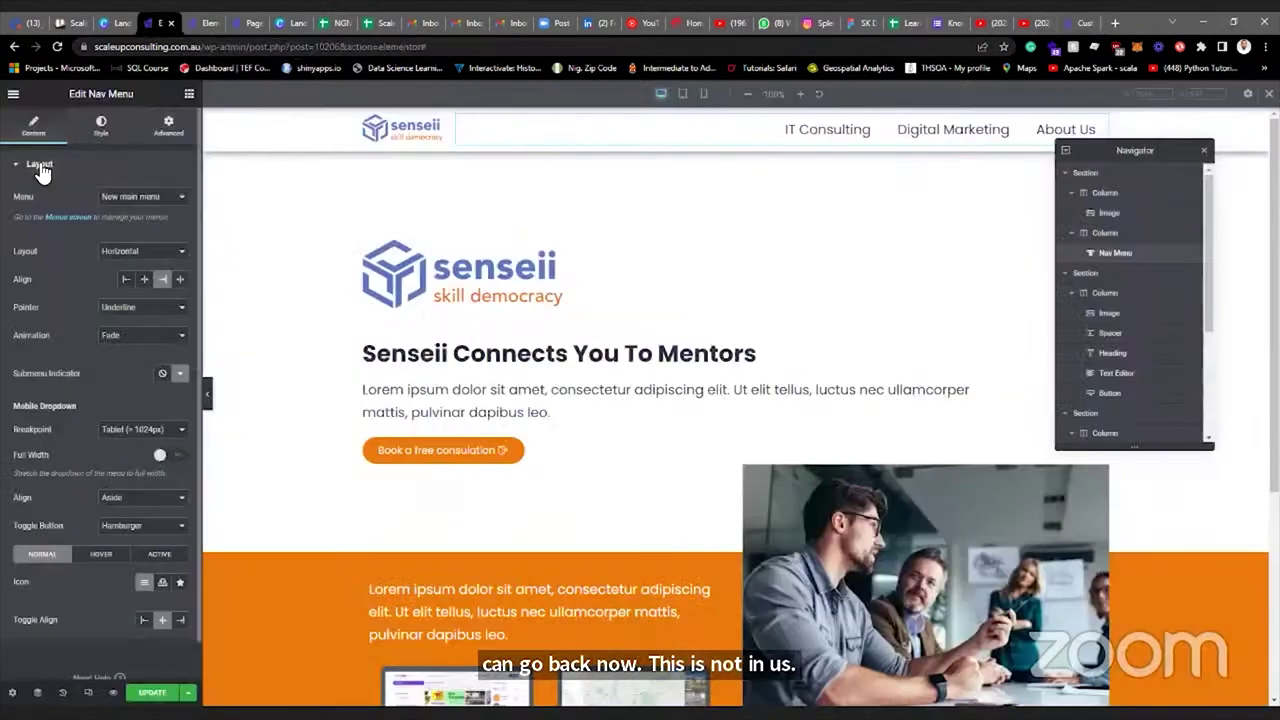
left_click(130, 200)
left_click(596, 186)
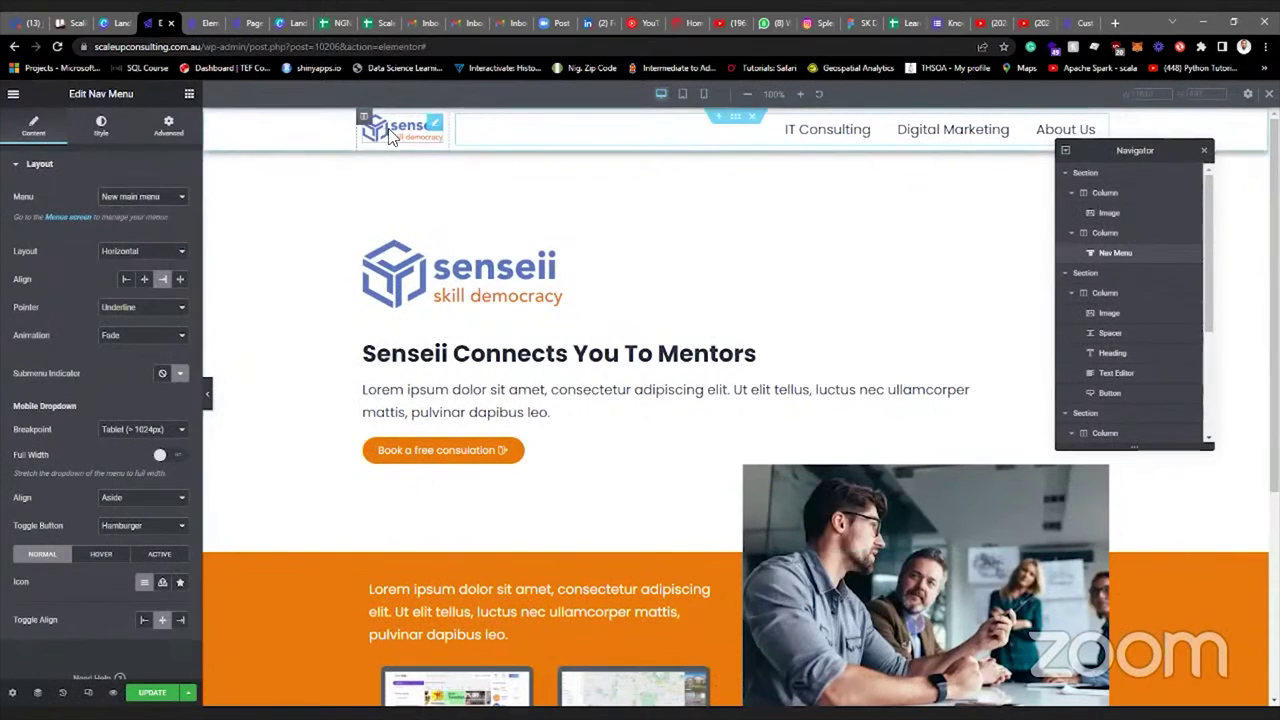
left_click(398, 130)
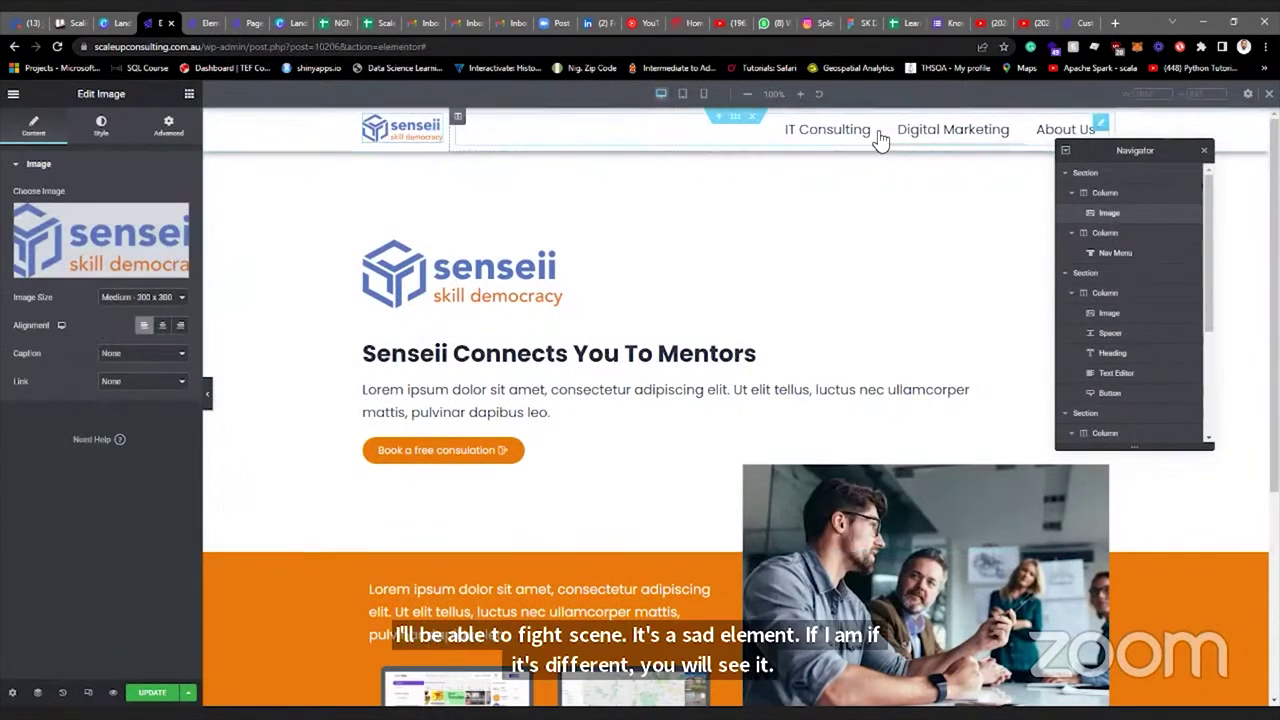
left_click(945, 135)
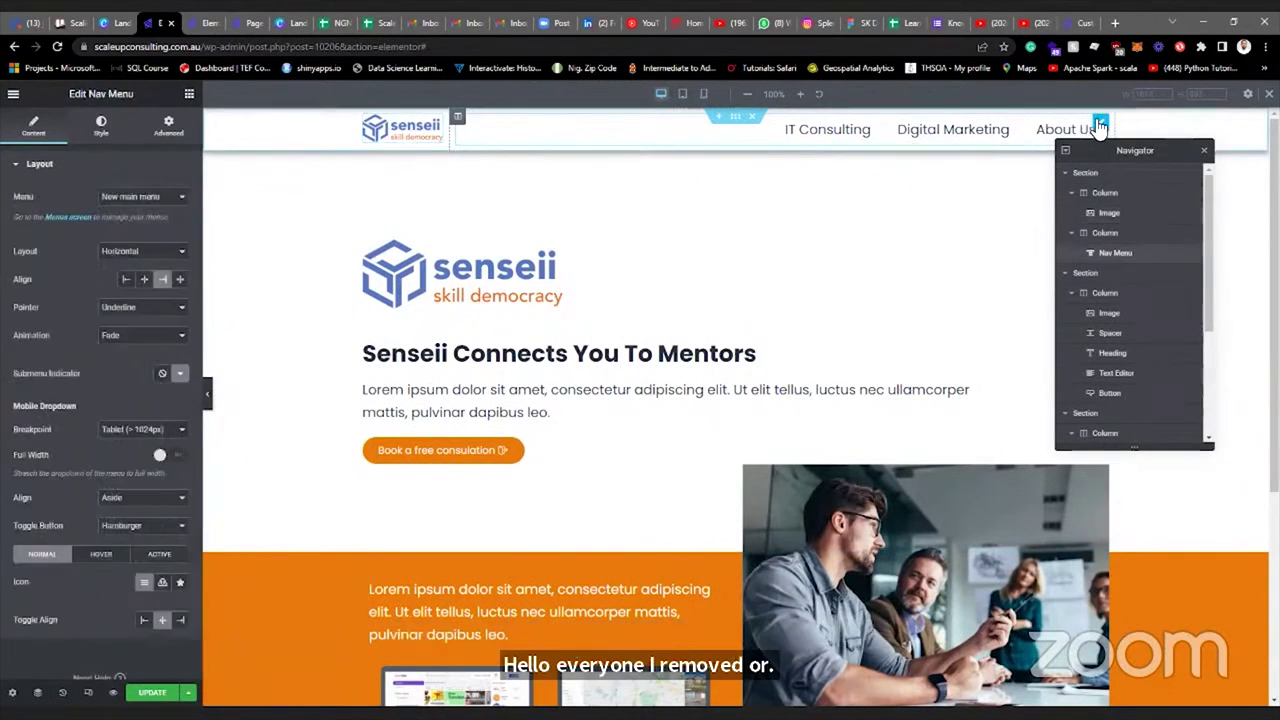
left_click(176, 200)
left_click(100, 176)
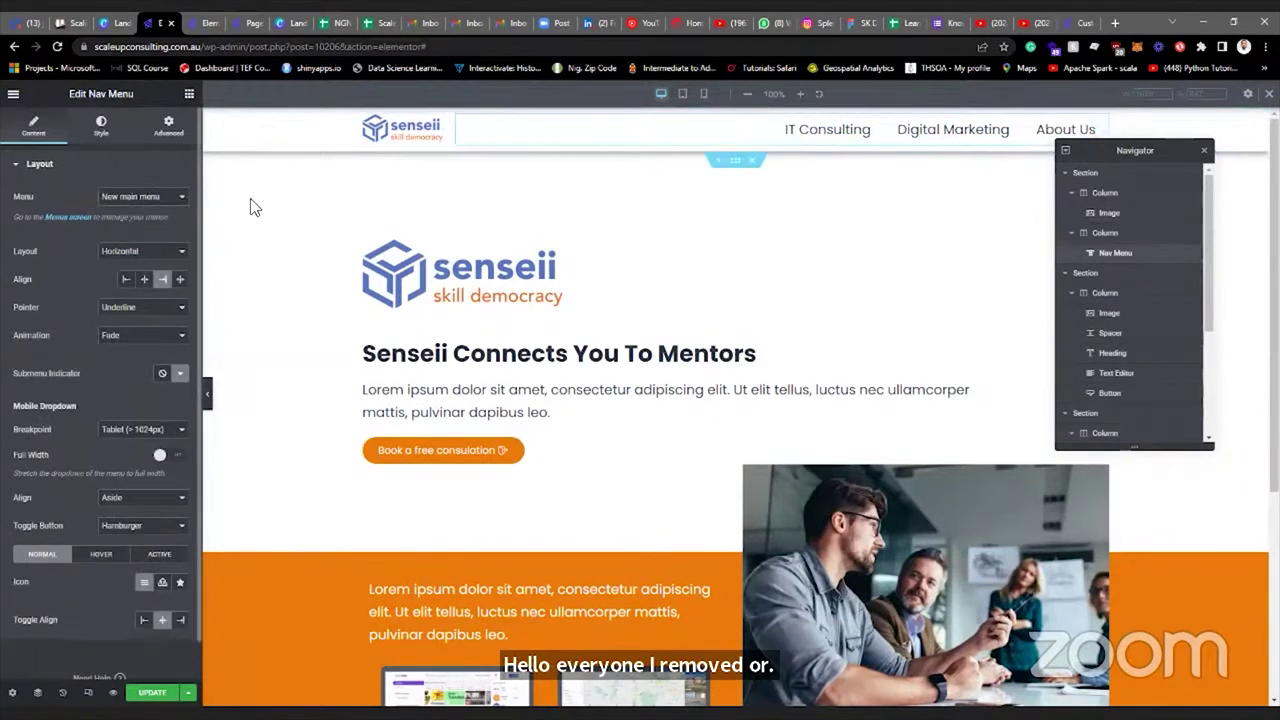
Open the page's save options, reload the landing page in Elementor, look over its sections, and return to the Customizer's menus.
left_click(188, 692)
left_click(52, 605)
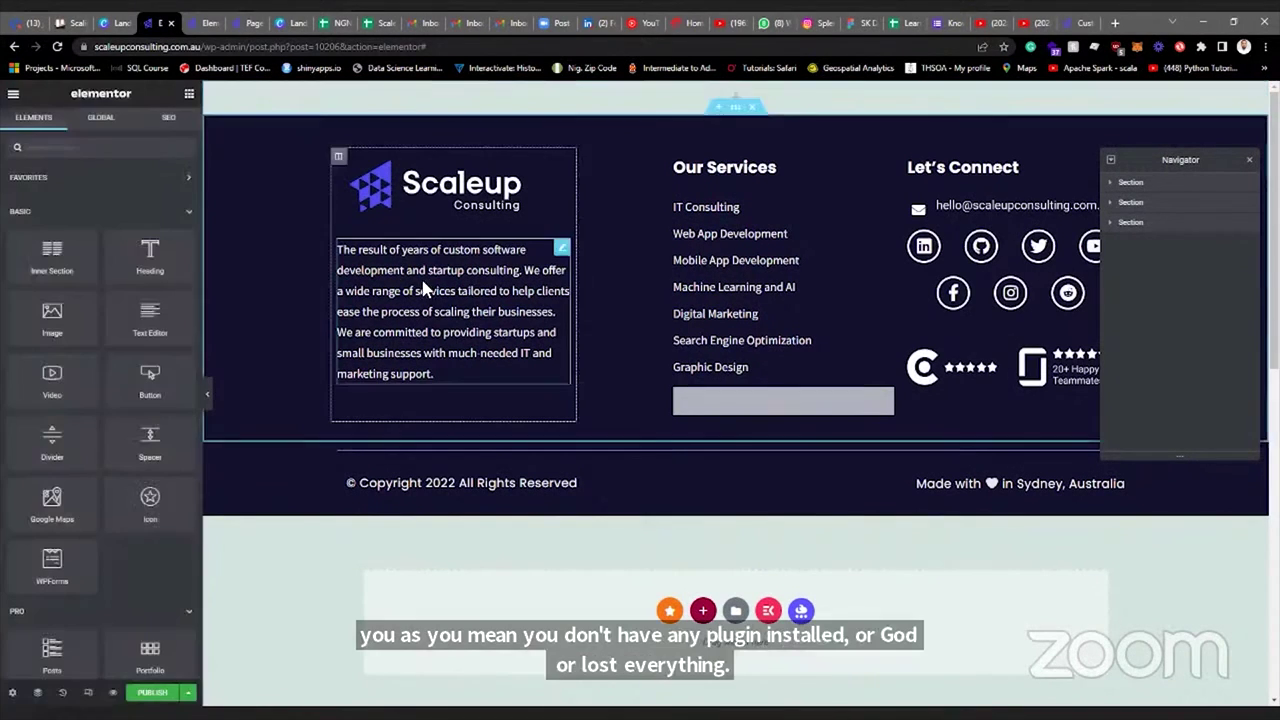
scroll(422, 240, "down", 5)
scroll(424, 250, "down", 3)
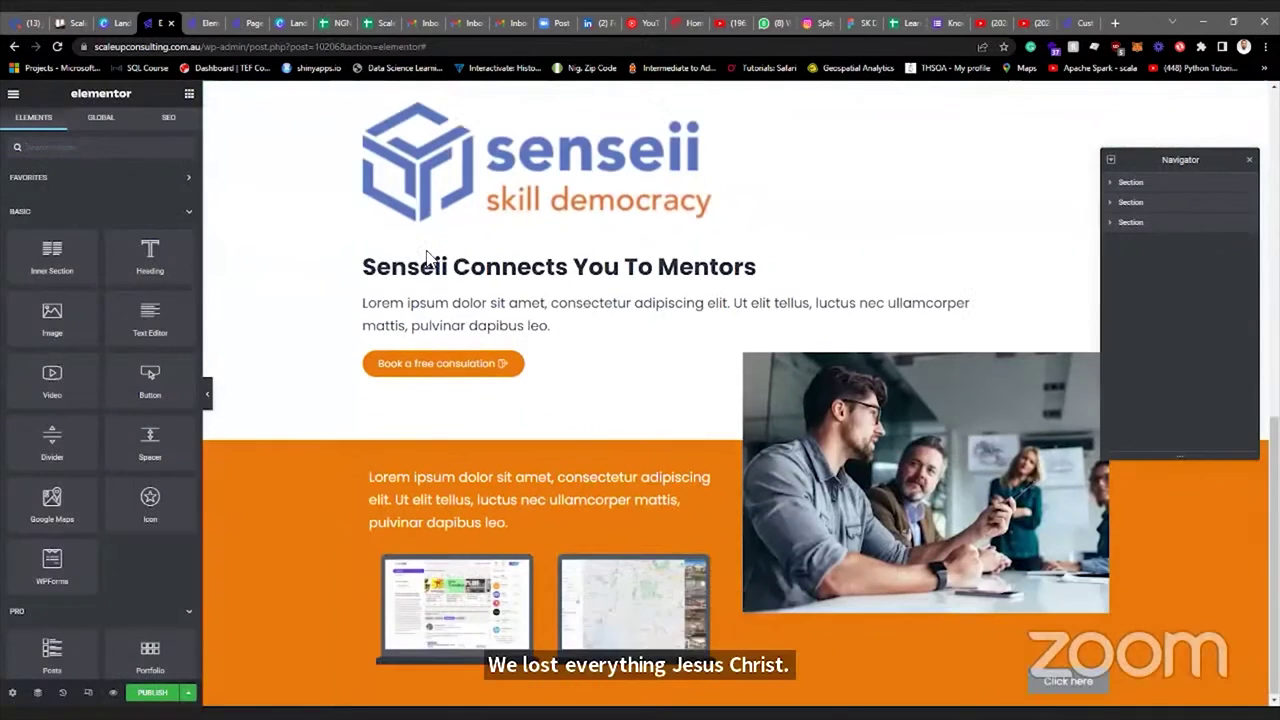
scroll(426, 255, "up", 5)
scroll(754, 140, "down", 5)
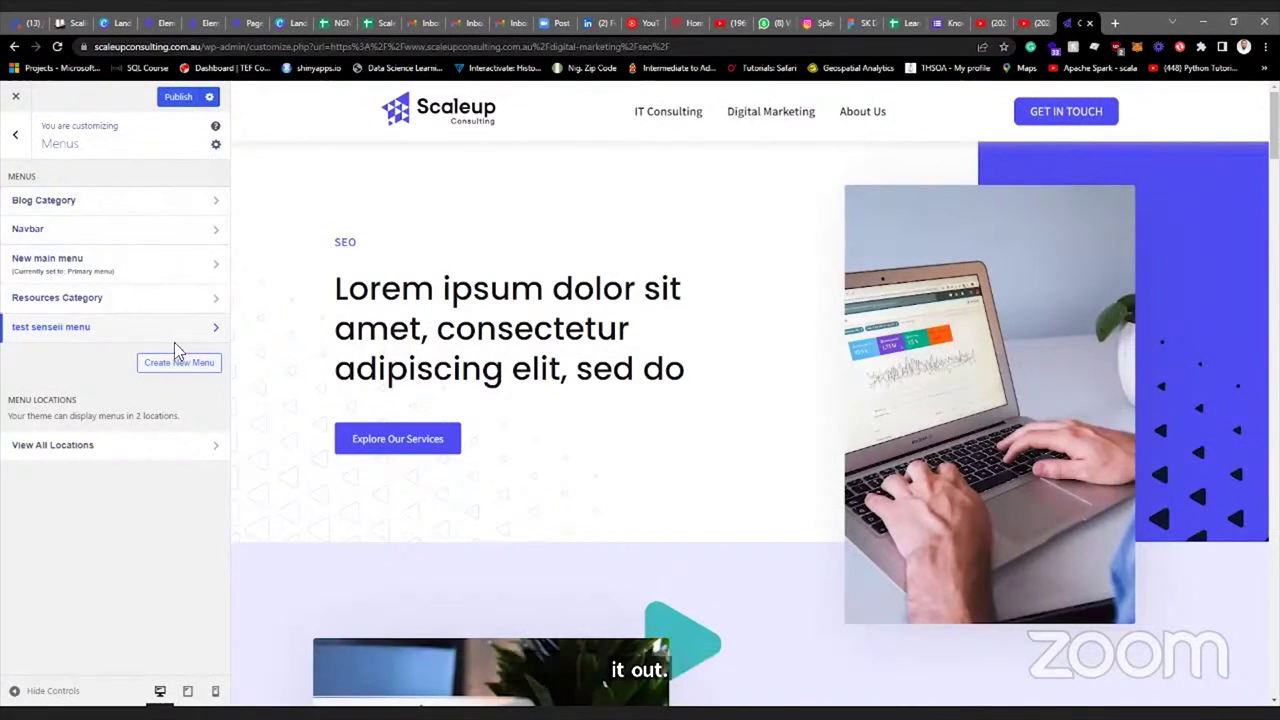
Publish the Customizer menu changes and assign test senseii menu to the header's Nav Menu widget in Elementor.
key("ctrl+4")
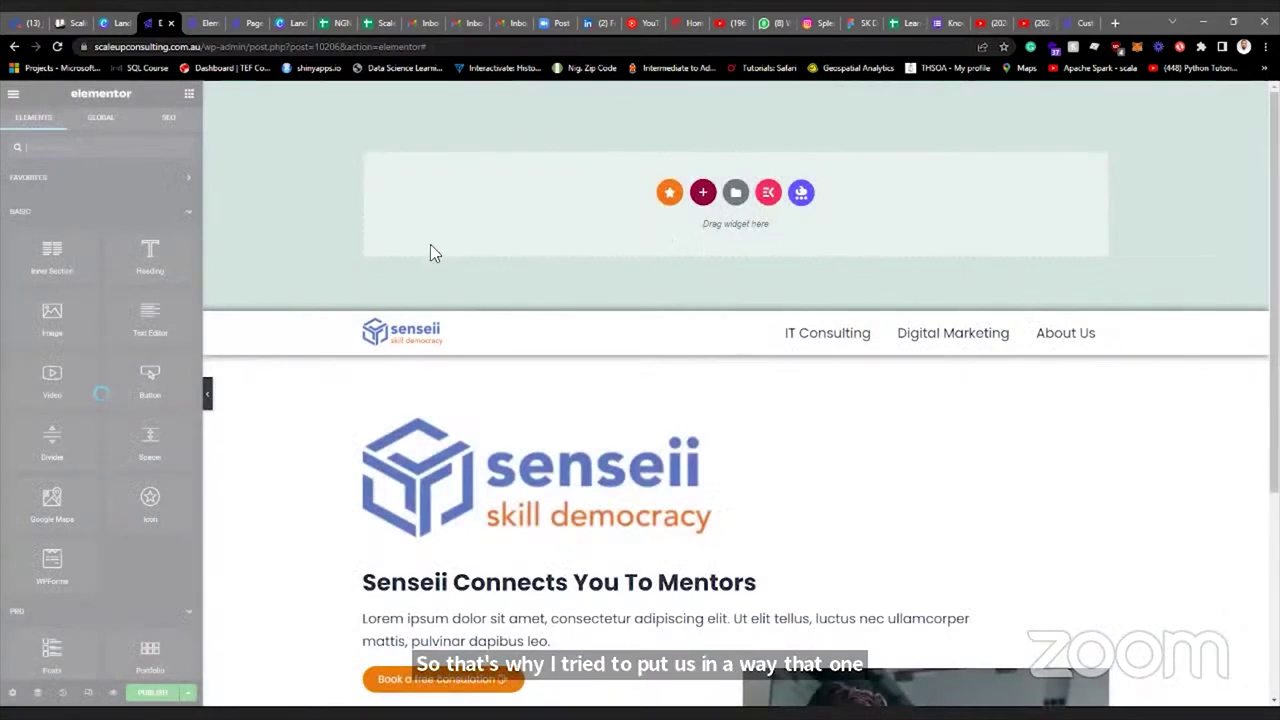
scroll(430, 250, "down", 2)
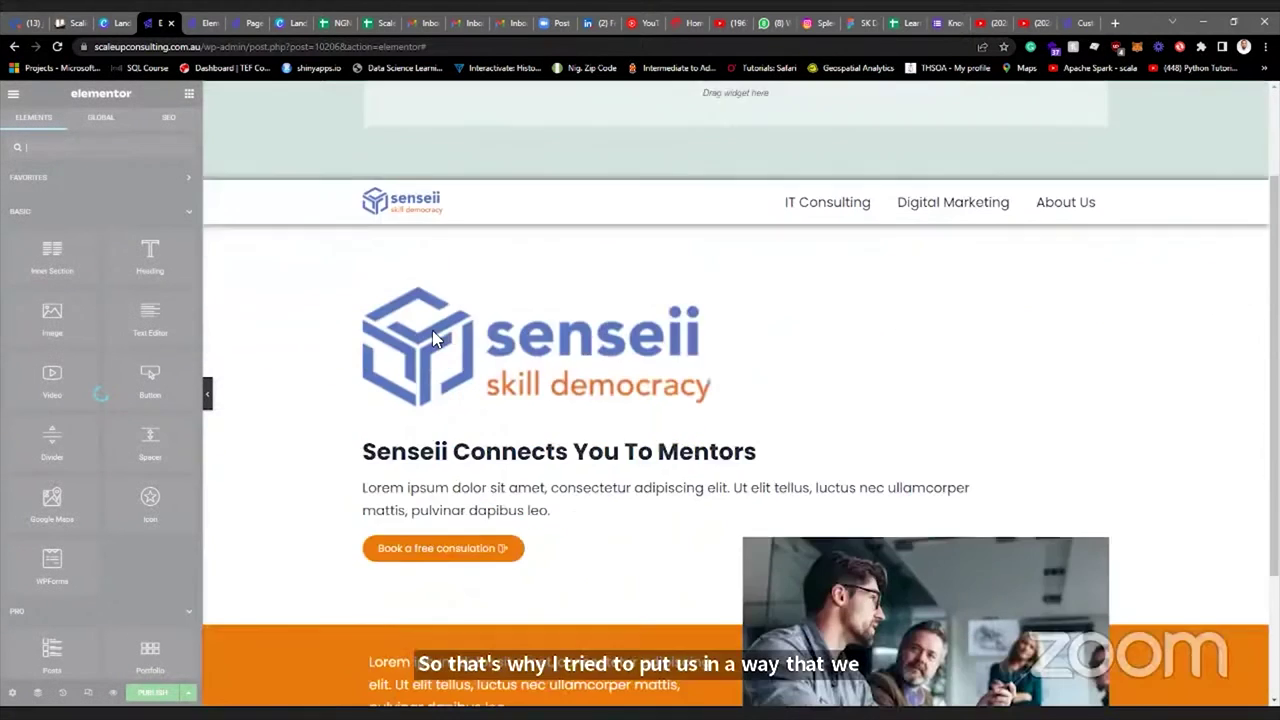
scroll(553, 342, "down", 1)
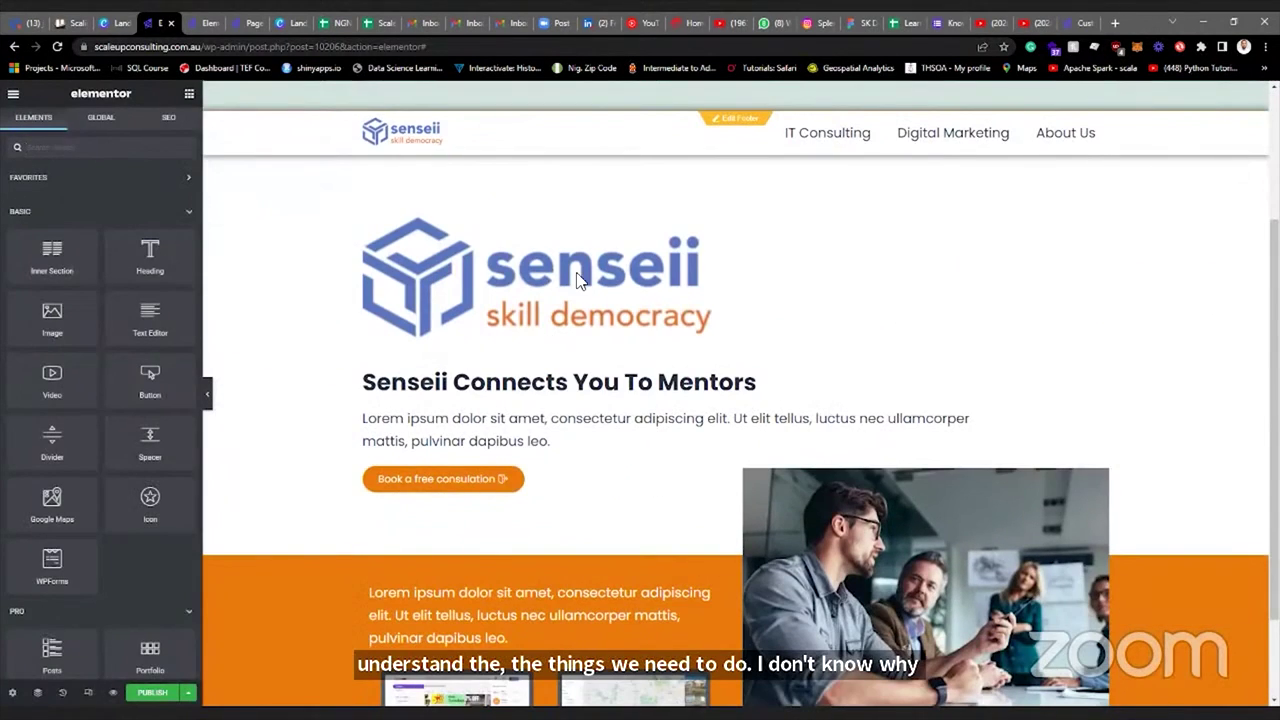
scroll(645, 298, "down", 1)
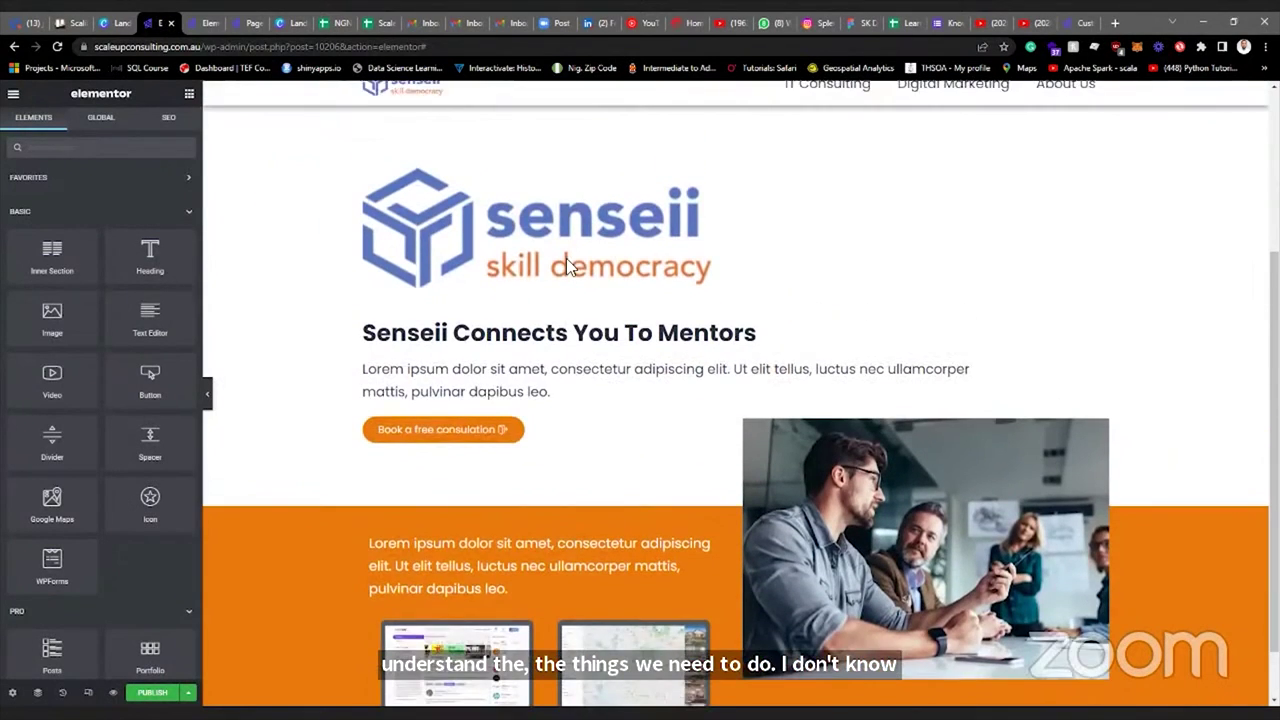
scroll(783, 211, "up", 1)
scroll(780, 250, "up", 3)
left_click(777, 287)
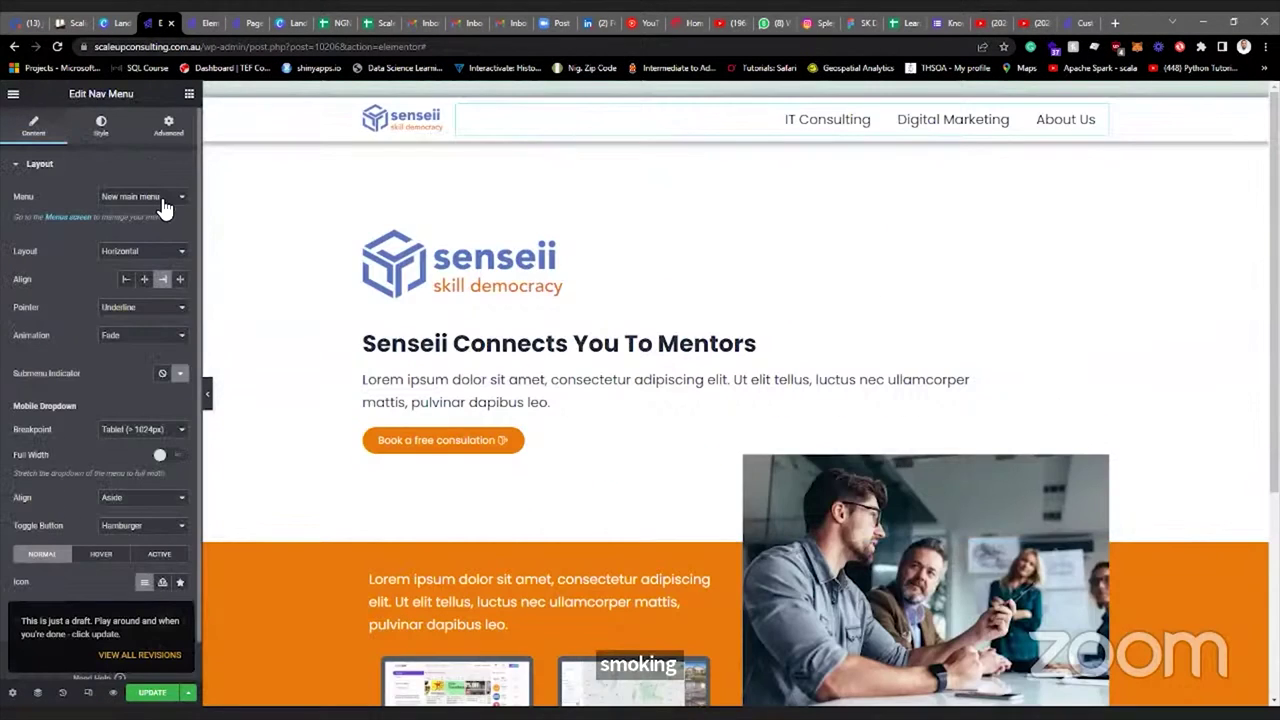
left_click(140, 196)
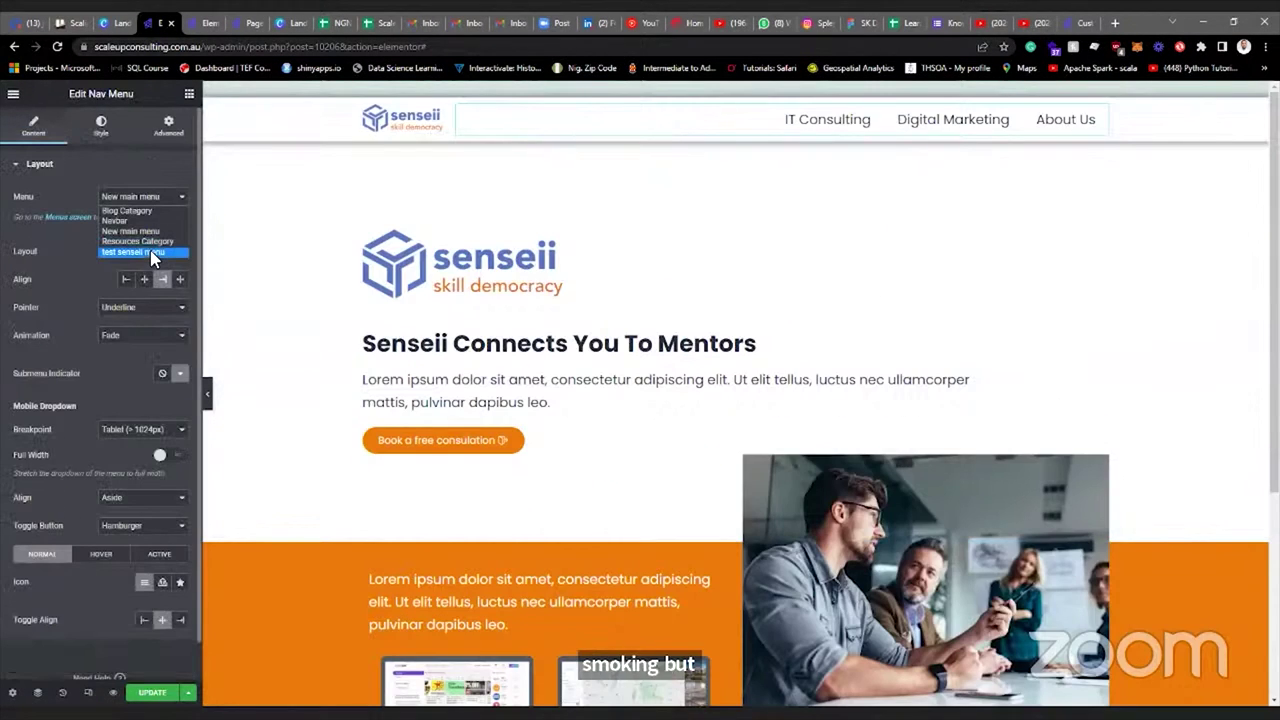
left_click(150, 254)
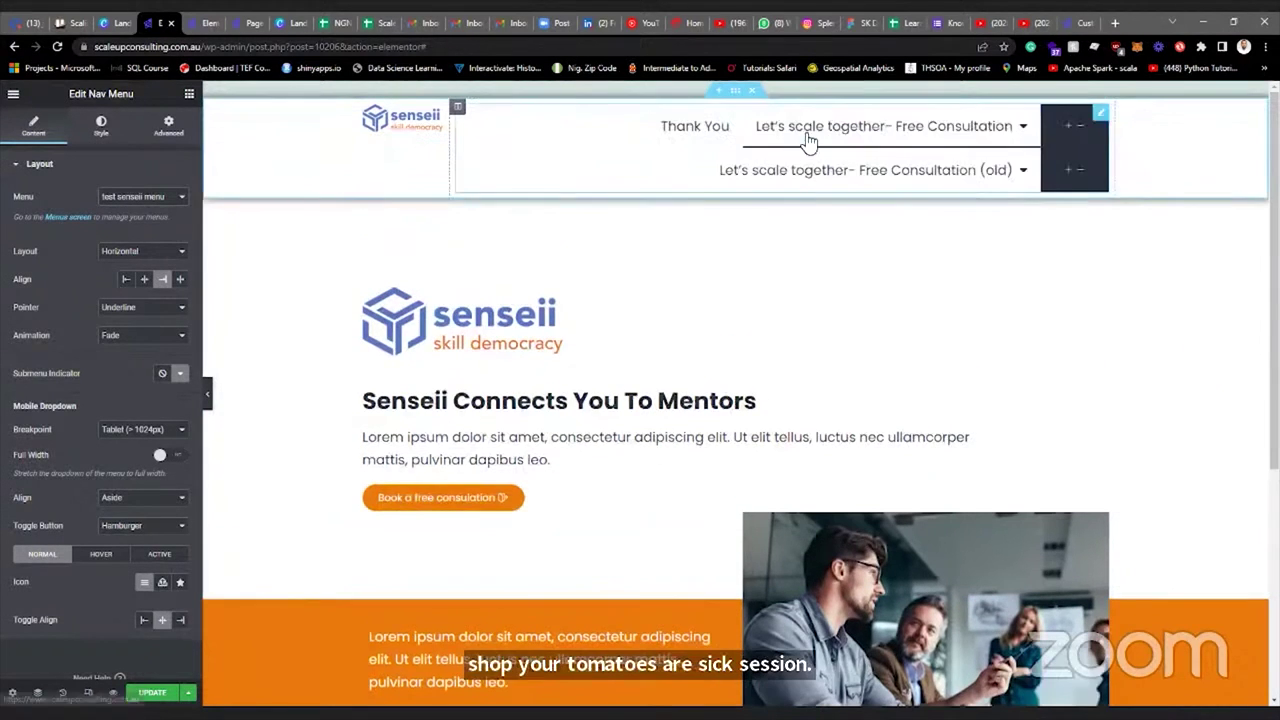
Preview the submenus of both Free Consultation items, and delete the header section from the landing page.
mouse_move(1015, 160)
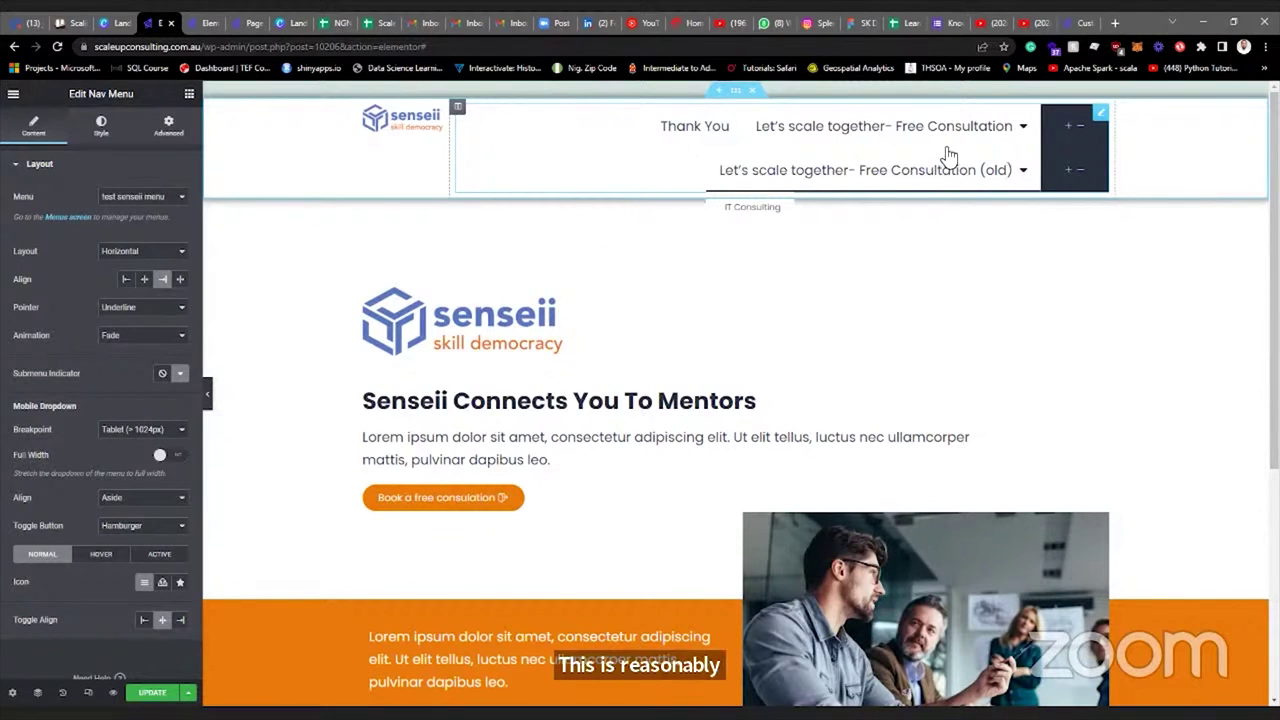
mouse_move(856, 118)
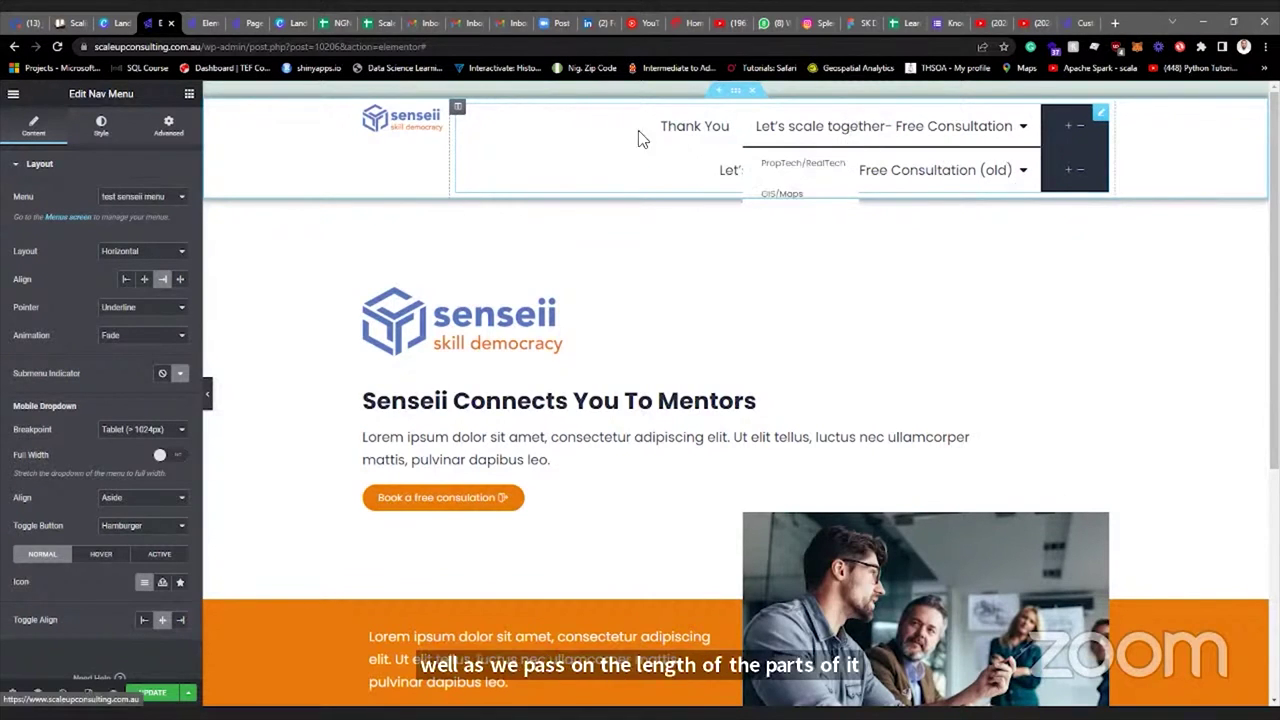
left_click(185, 198)
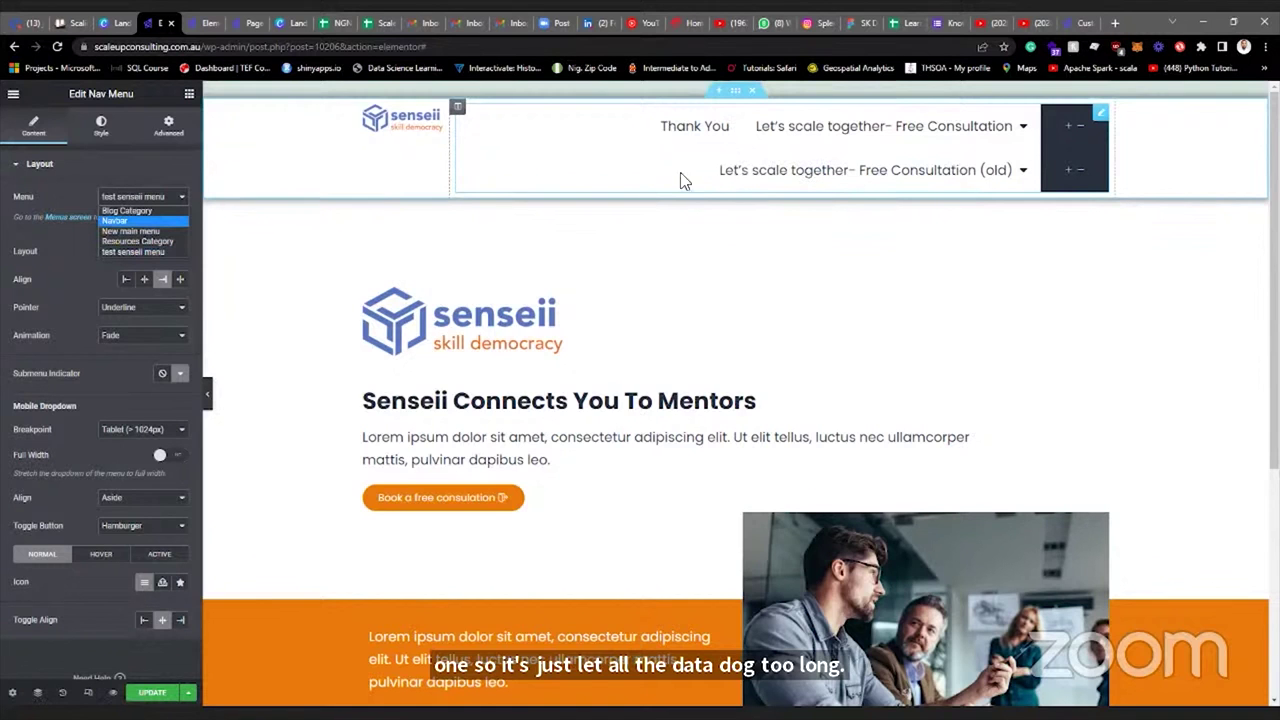
left_click(752, 90)
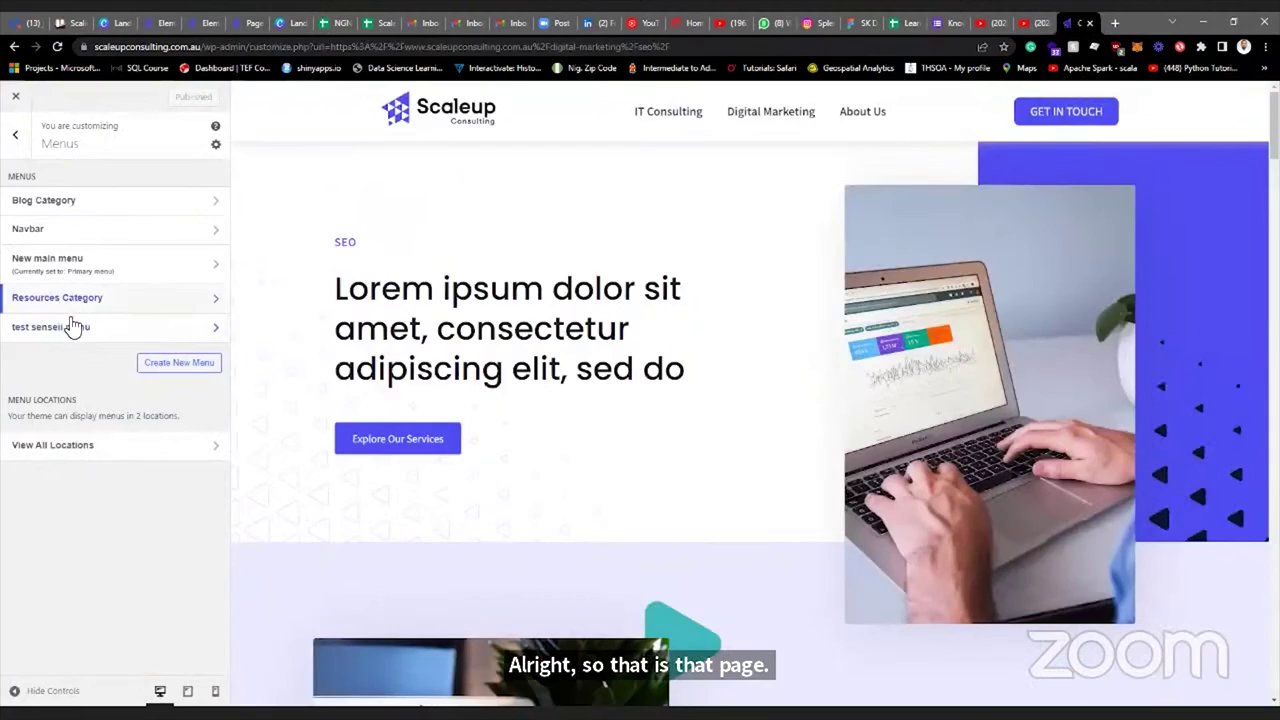
Delete test senseii menu in the Customizer.
key("ctrl+9")
left_click(86, 323)
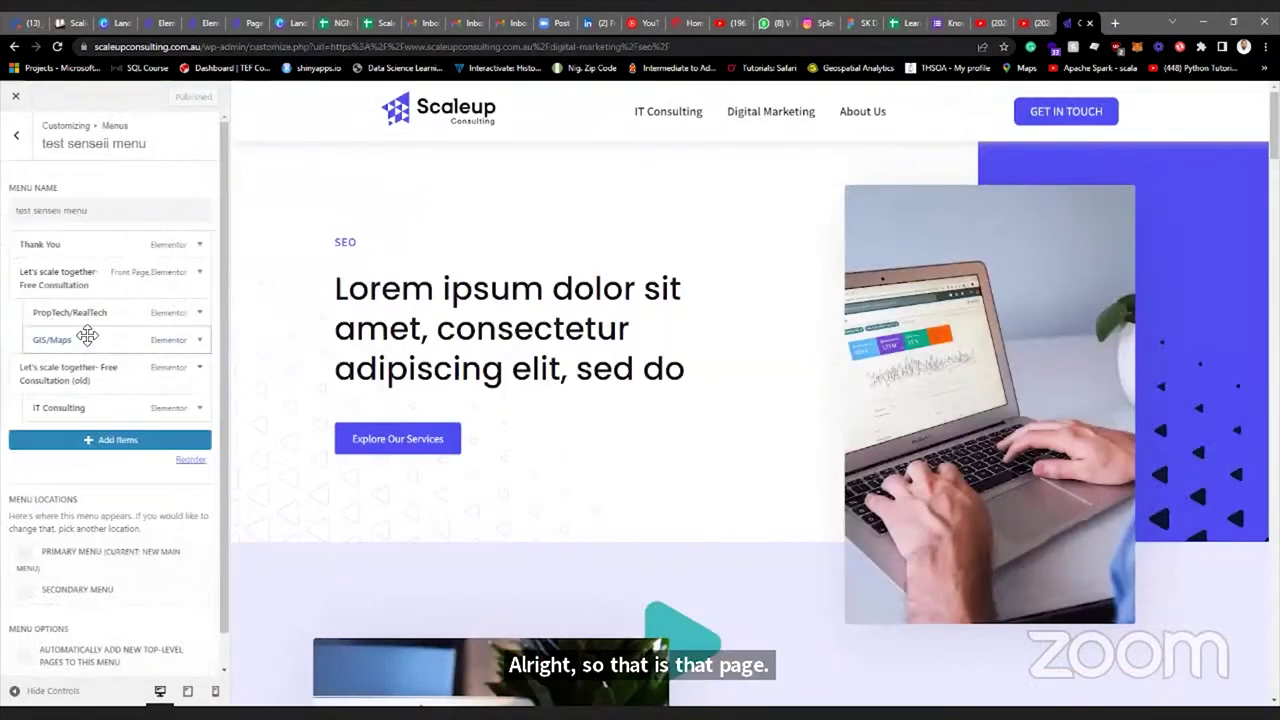
scroll(110, 470, "down", 1)
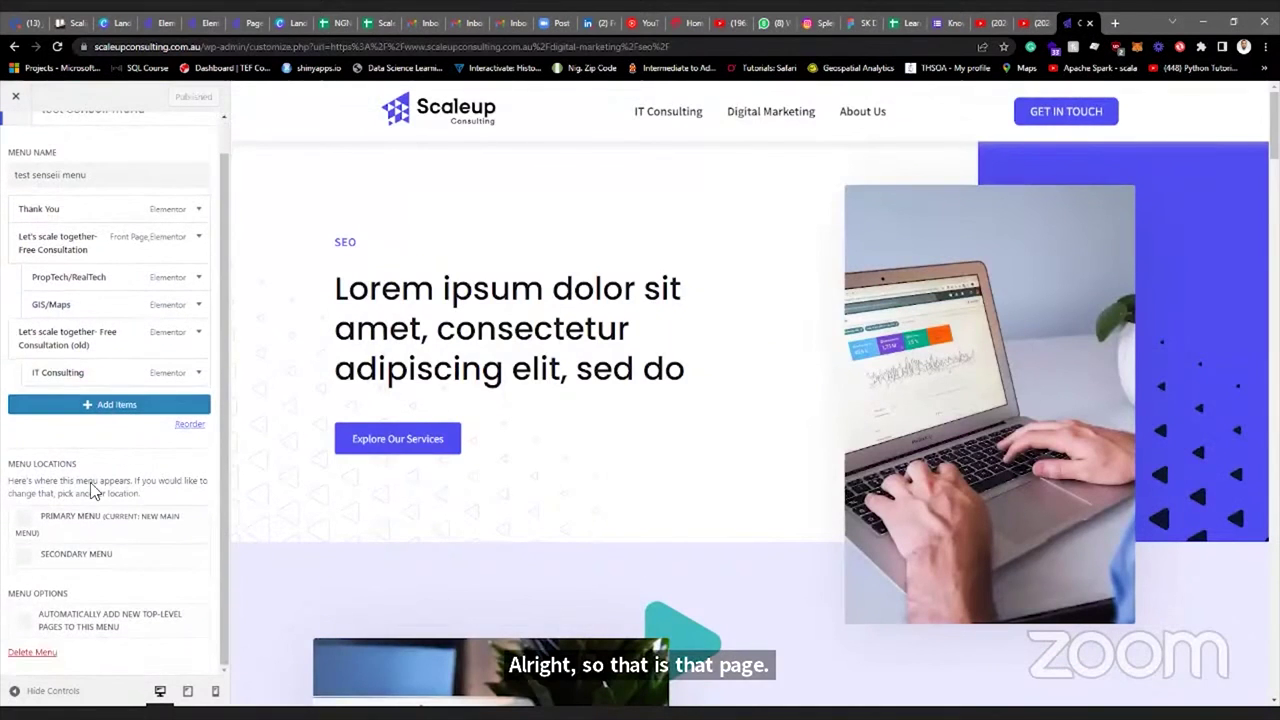
left_click(43, 652)
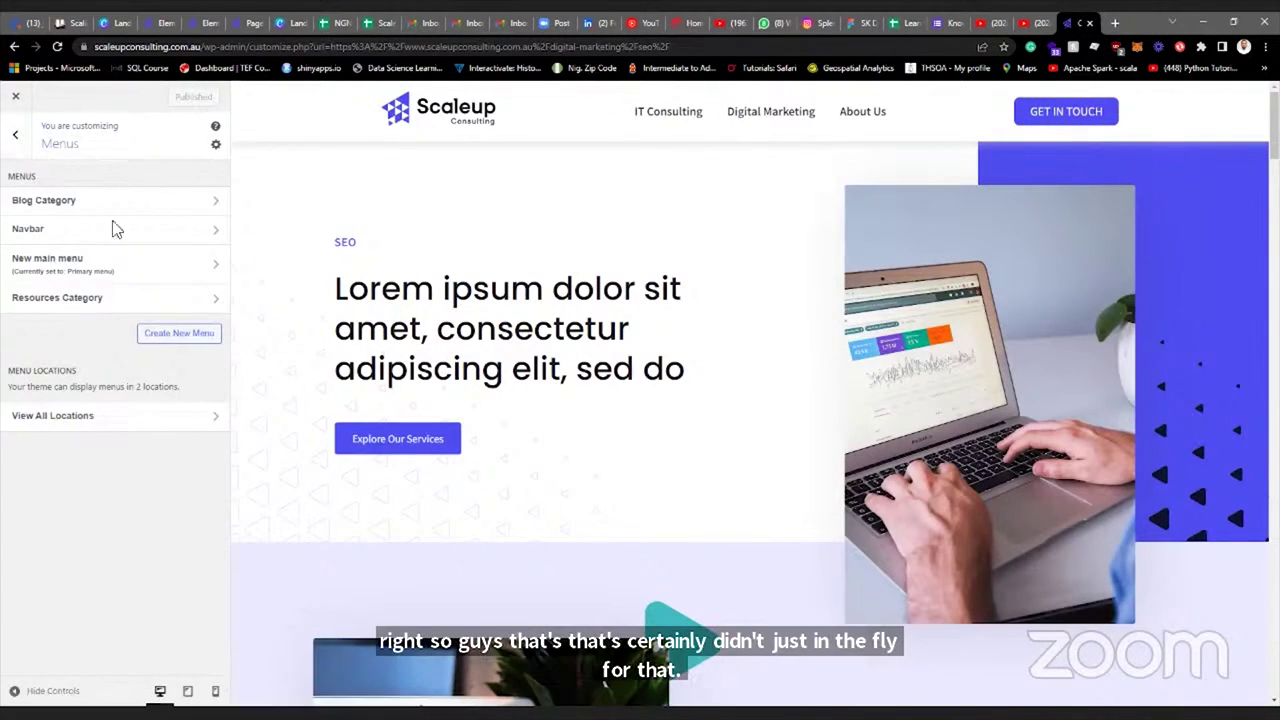
Return to the landing page in Elementor and look over its hero and orange sections with the widget panel hidden and shown.
left_click(162, 22)
scroll(760, 276, "down", 3)
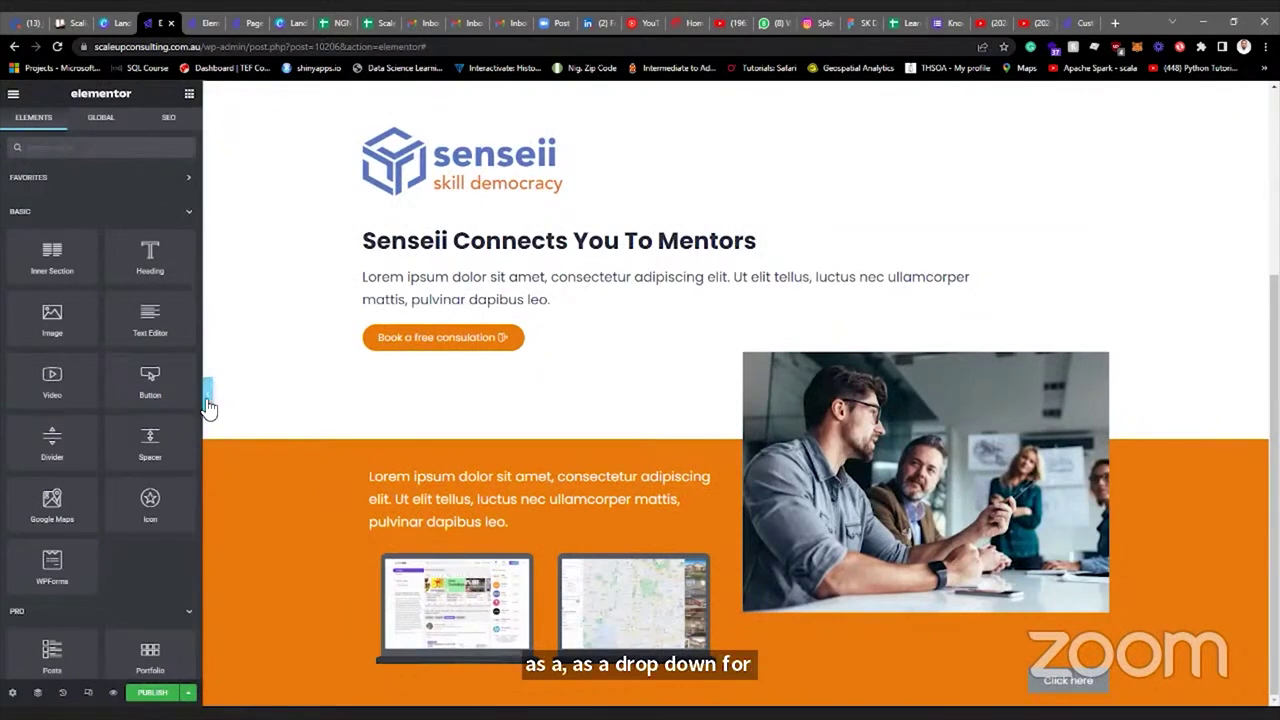
left_click_drag(208, 399, 201, 399)
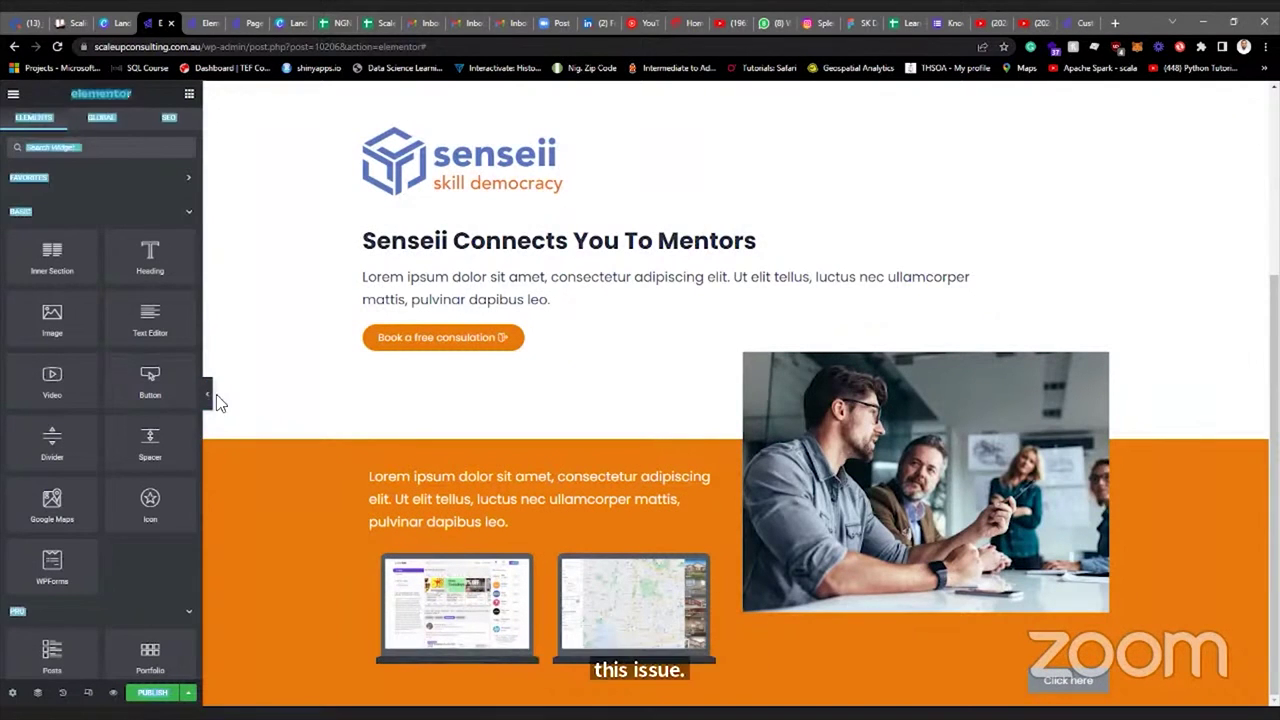
left_click(208, 400)
left_click(4, 391)
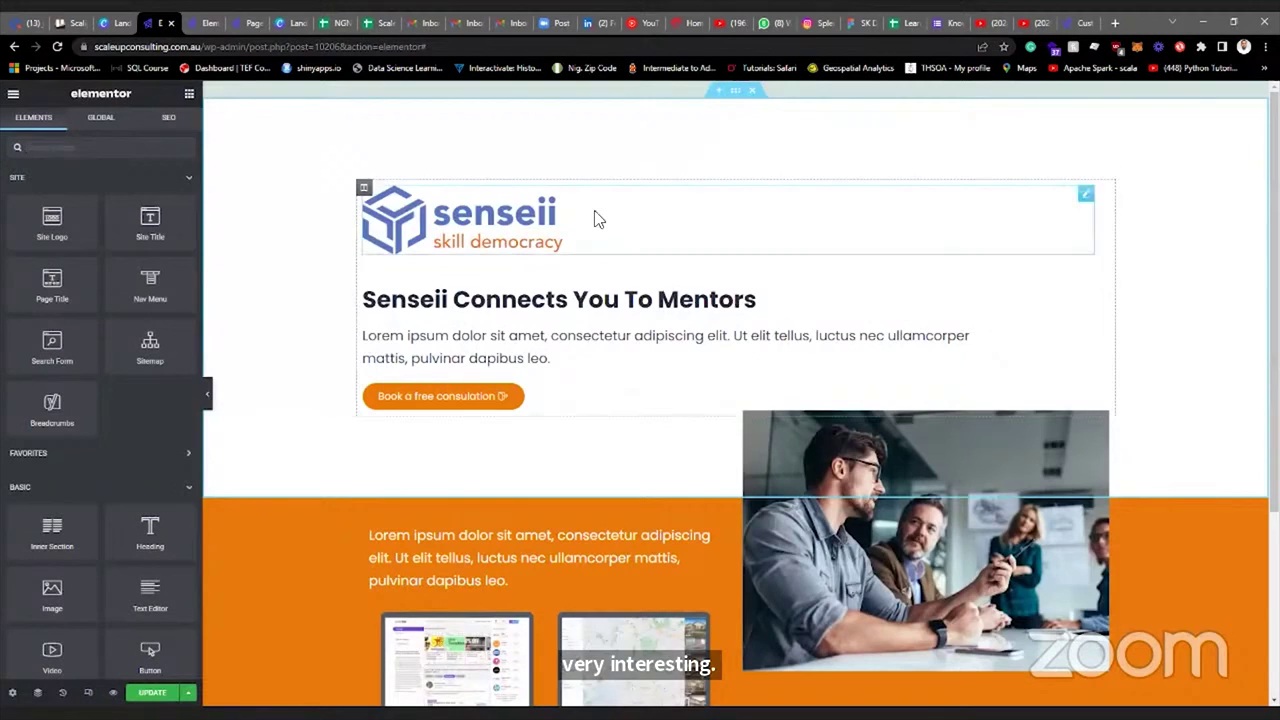
scroll(640, 236, "down", 1)
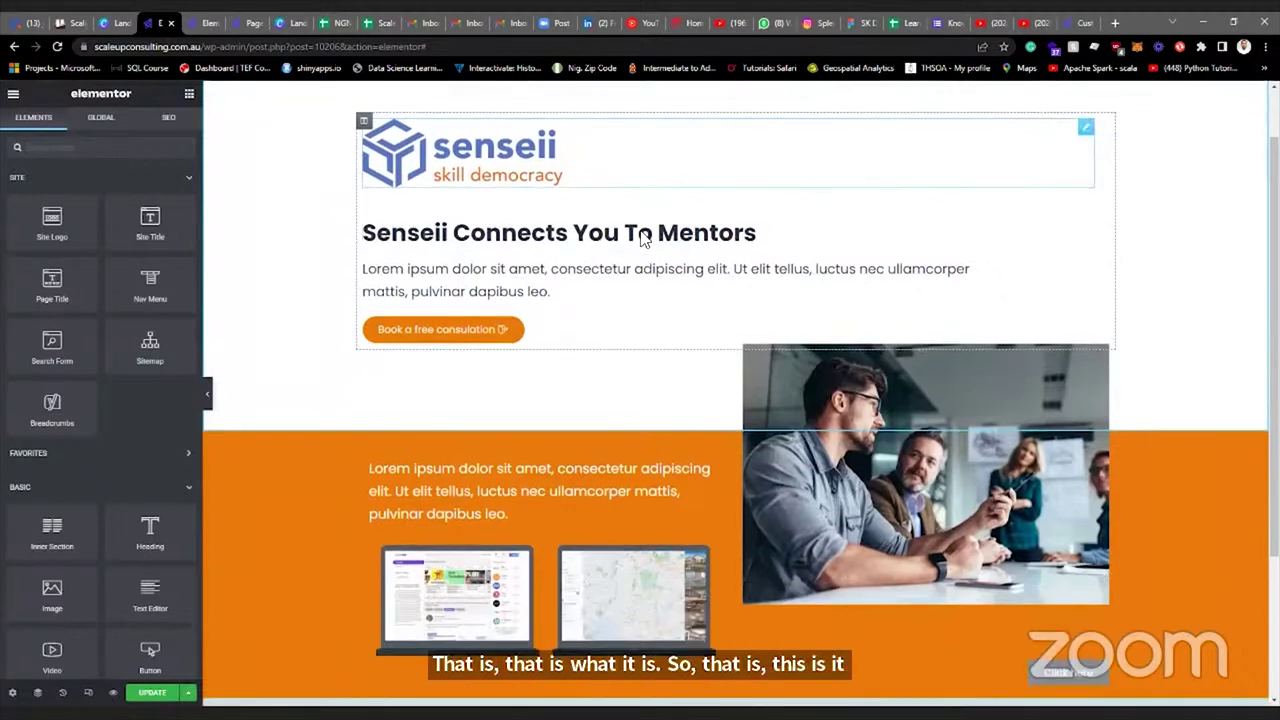
scroll(640, 245, "down", 2)
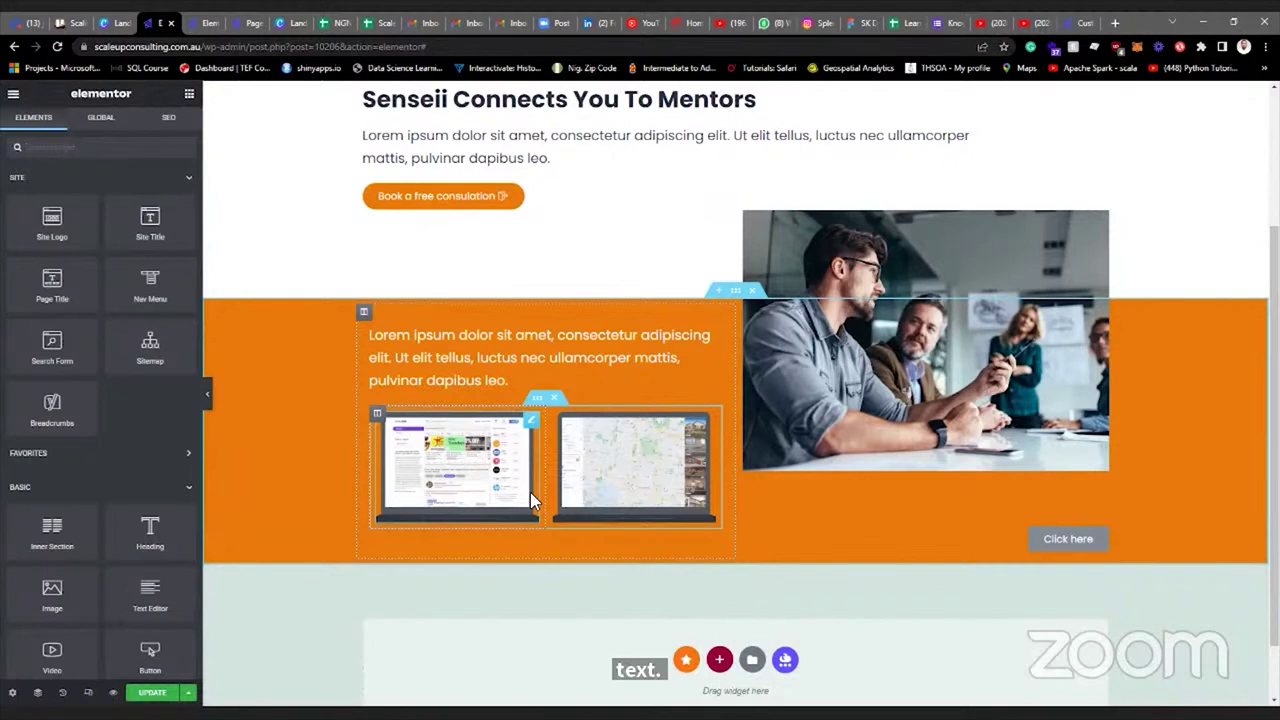
scroll(512, 335, "up", 3)
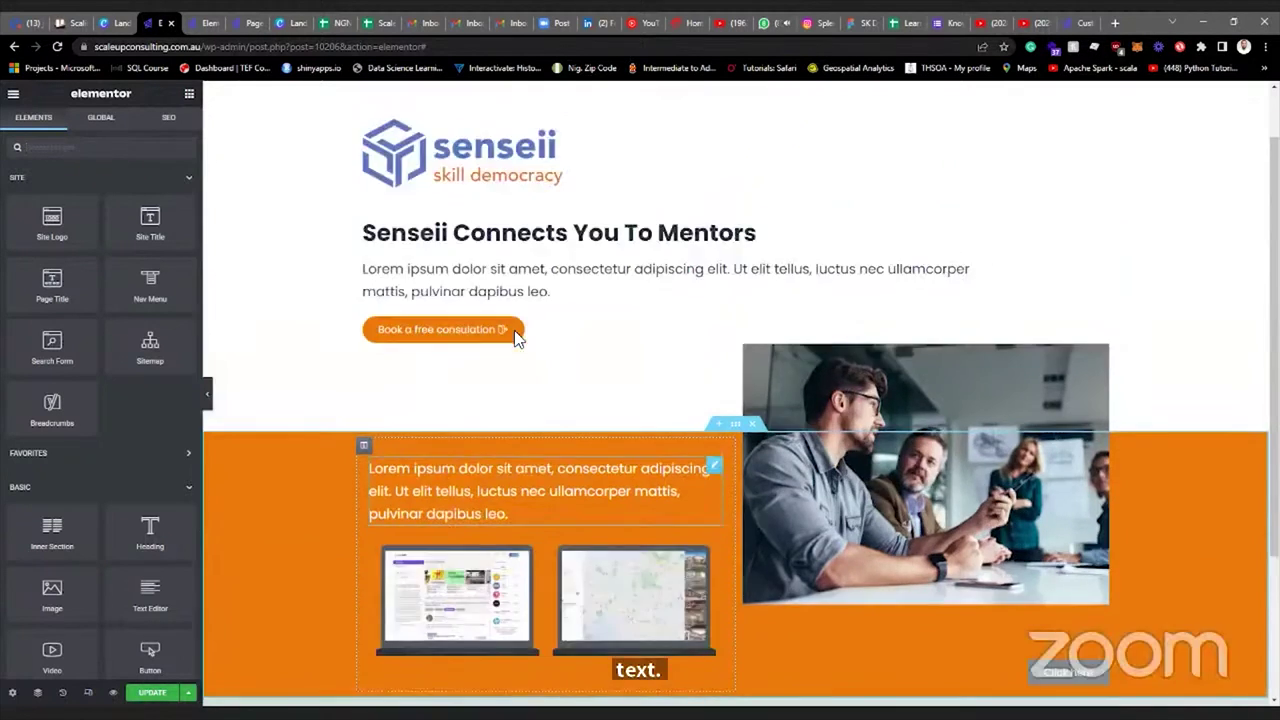
scroll(518, 337, "down", 2)
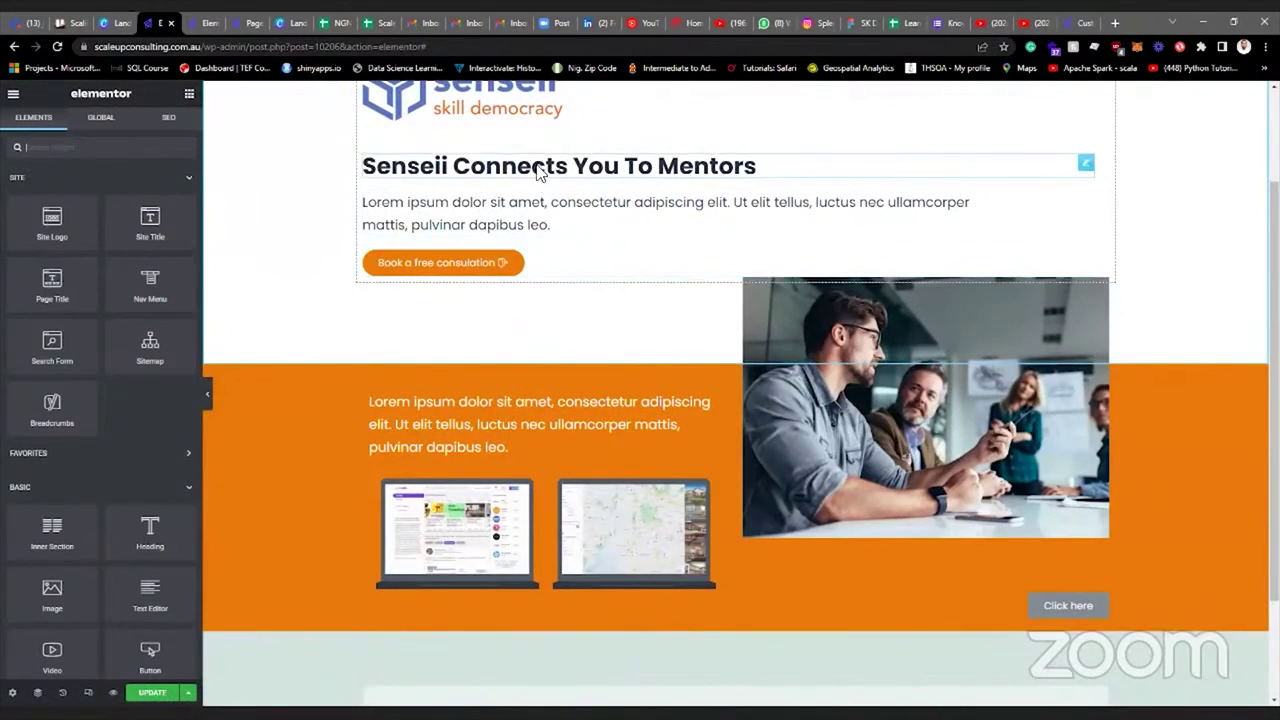
scroll(540, 170, "up", 1)
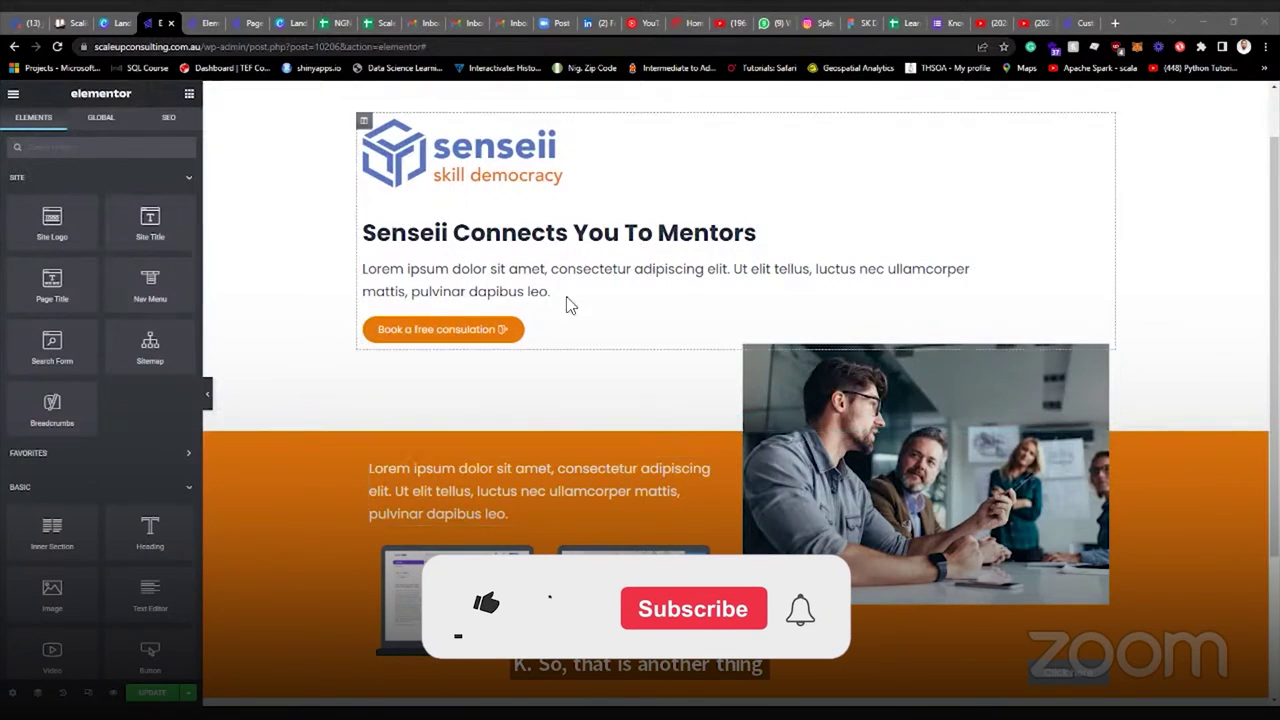
Copy the hero's Lorem ipsum text widget and paste its style onto the paragraph in the orange section.
left_click(1086, 268)
right_click(1086, 271)
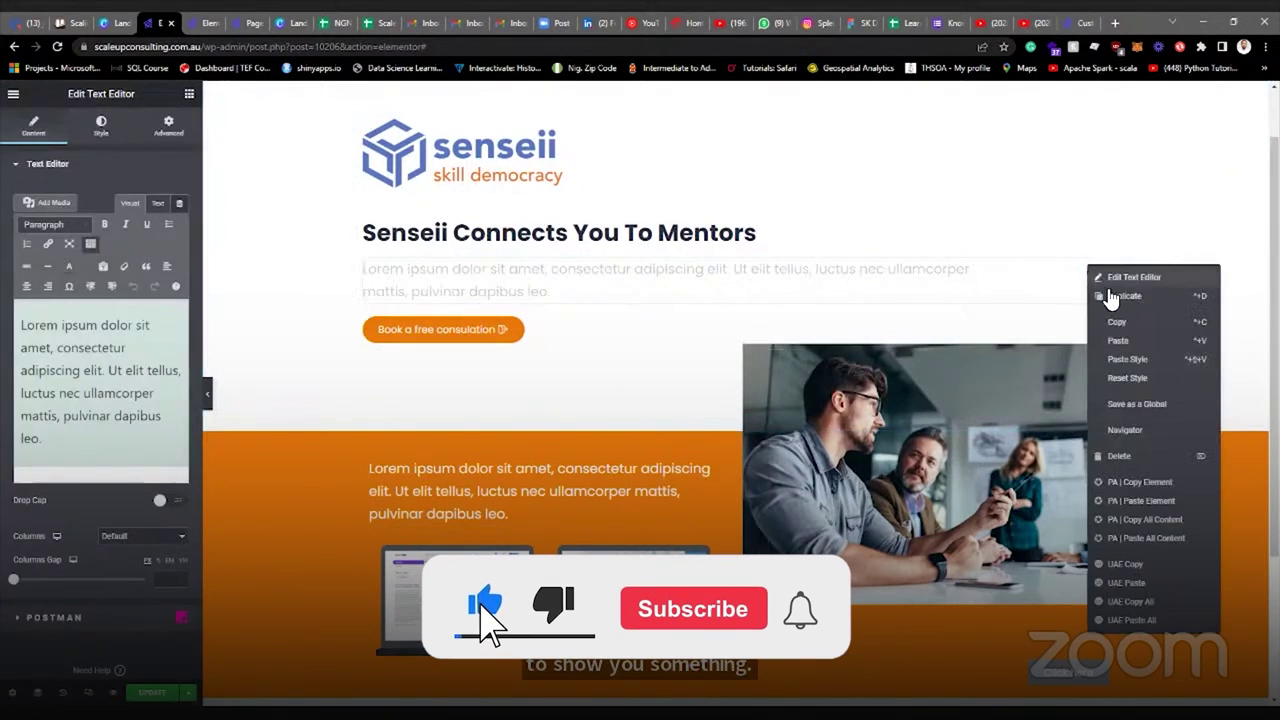
key("Escape")
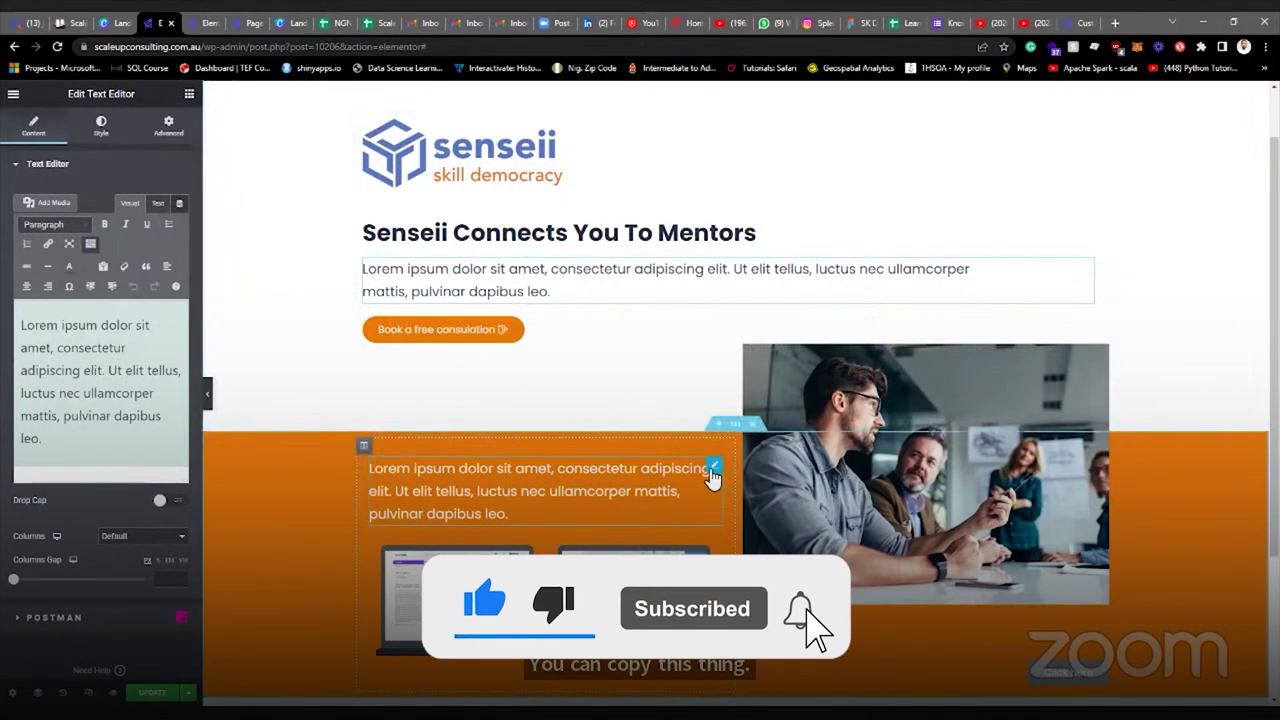
right_click(716, 470)
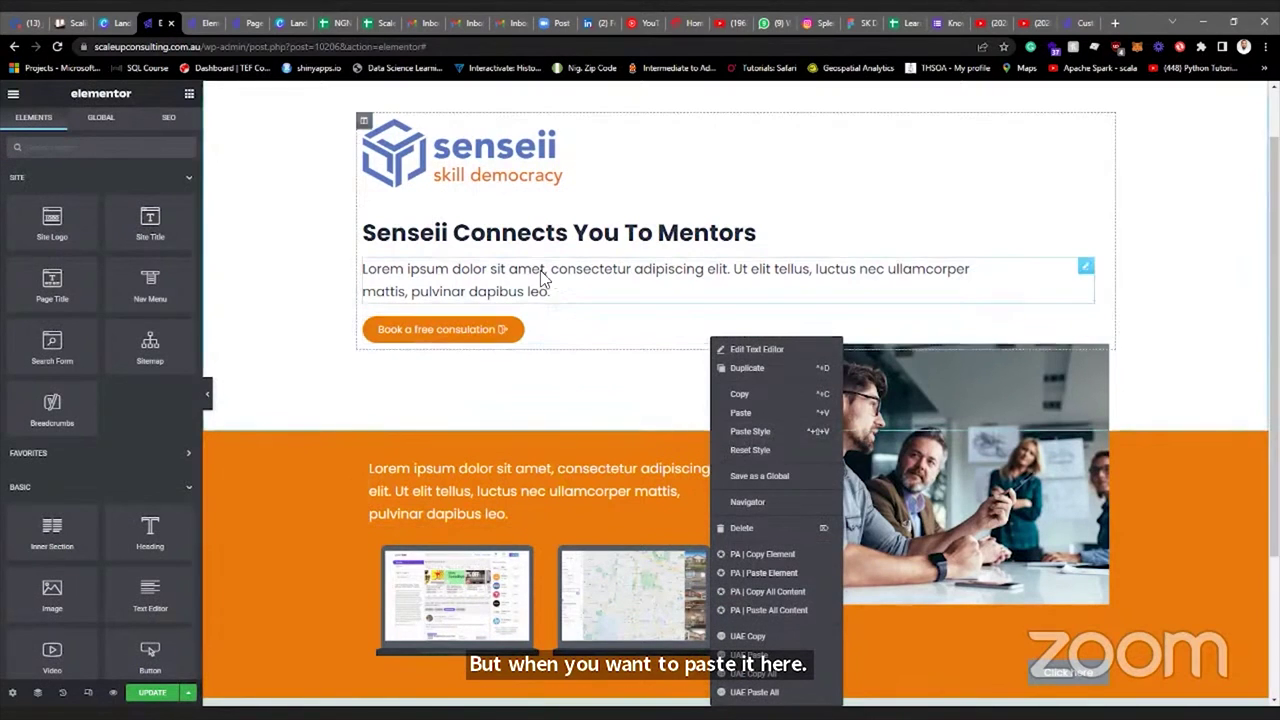
left_click(756, 432)
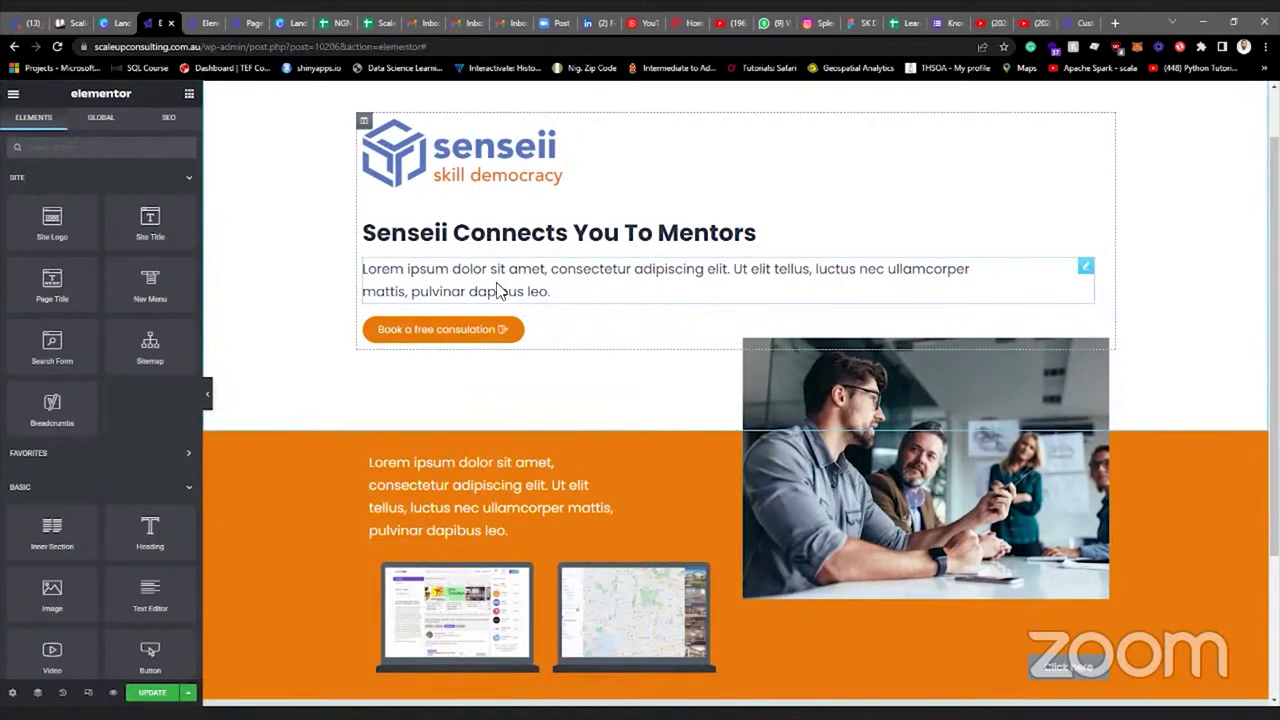
Check the margin settings of the hero's Lorem ipsum text widget.
left_click(1085, 270)
left_click(168, 125)
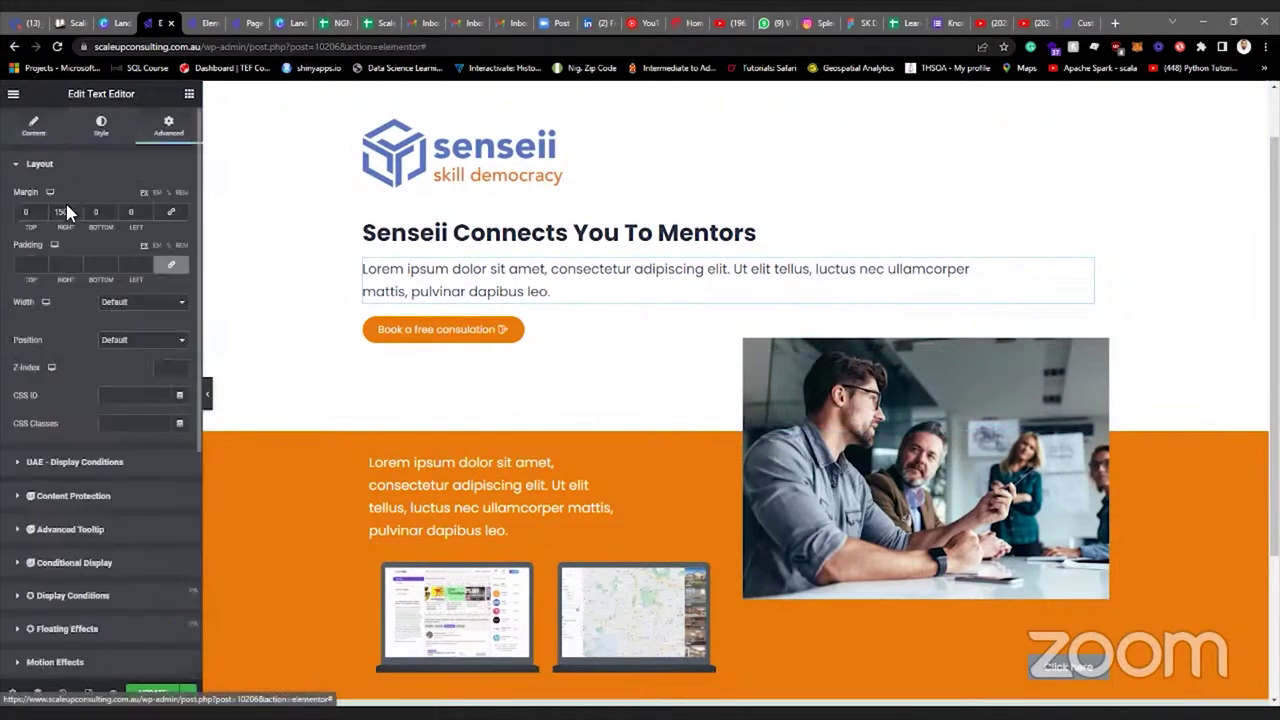
Move the orange section's paragraph below the team photo and back above the laptop images, and check its margin settings.
left_click_drag(643, 494, 925, 610)
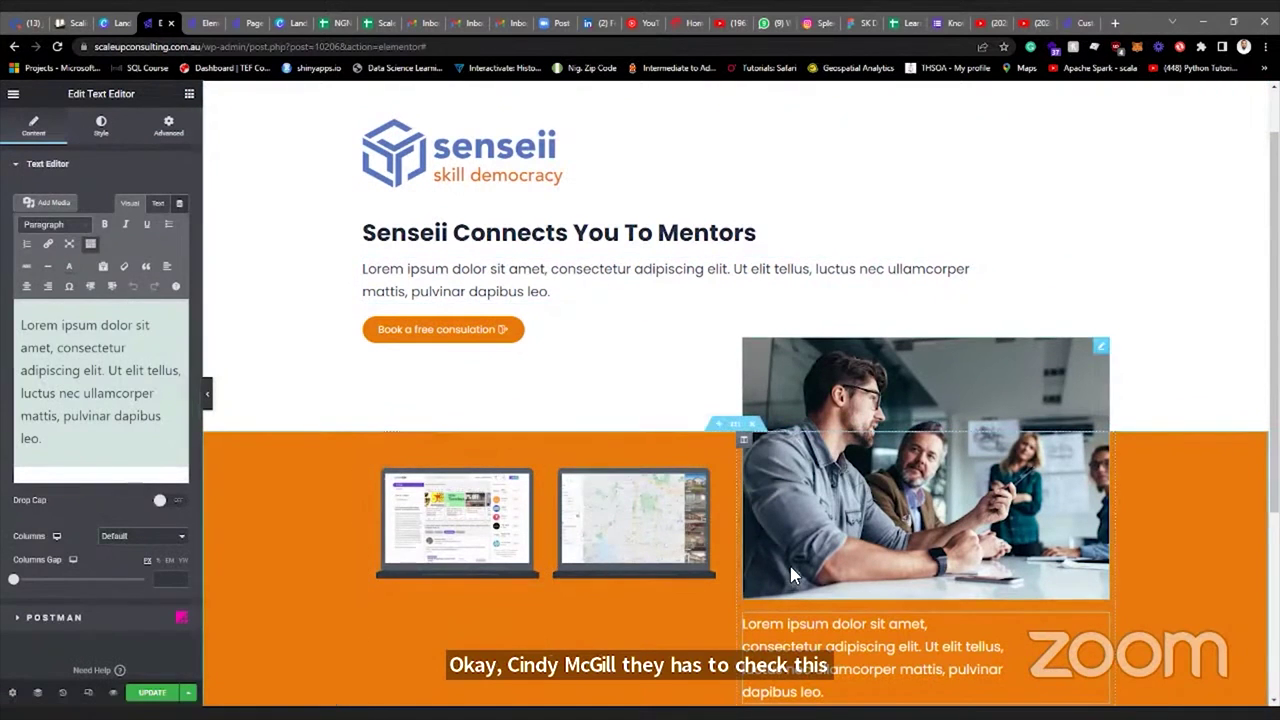
scroll(890, 502, "down", 2)
scroll(1000, 508, "up", 1)
left_click_drag(1000, 508, 530, 304)
left_click(168, 126)
scroll(680, 220, "up", 1)
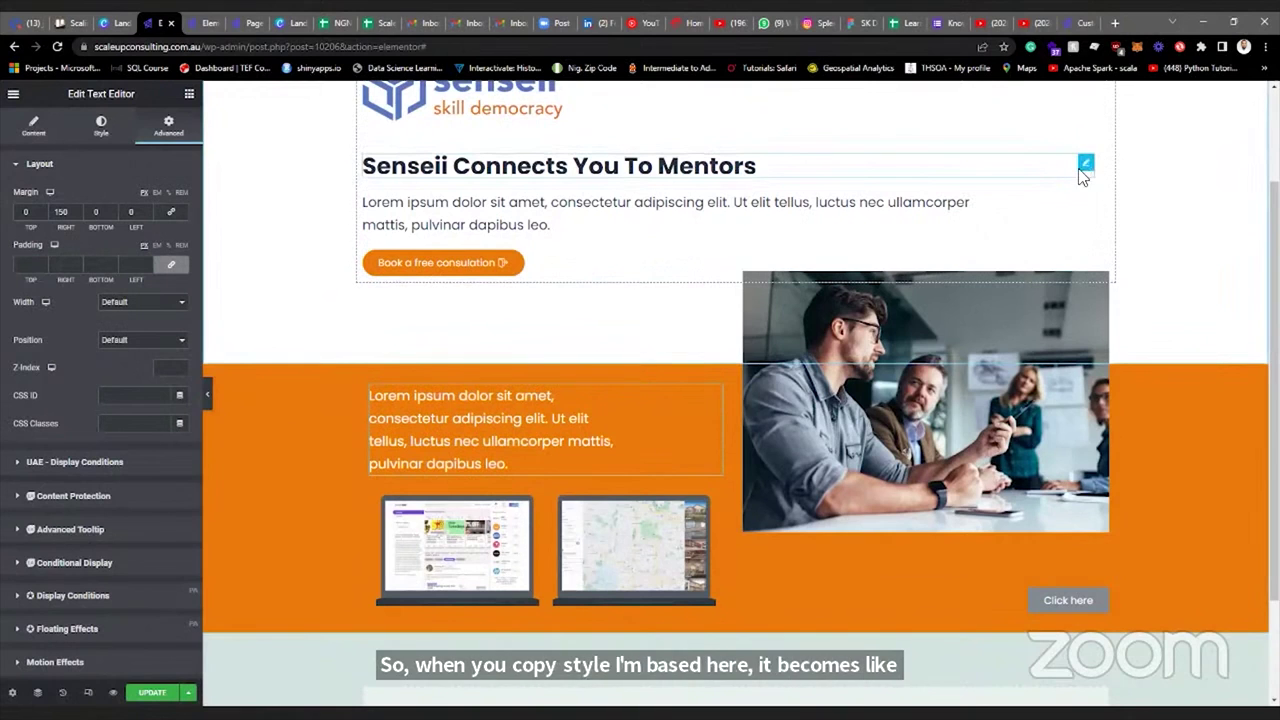
Try pasting the style of the Senseii Connects You To Mentors heading onto the orange section's paragraph, and undo it.
right_click(1082, 176)
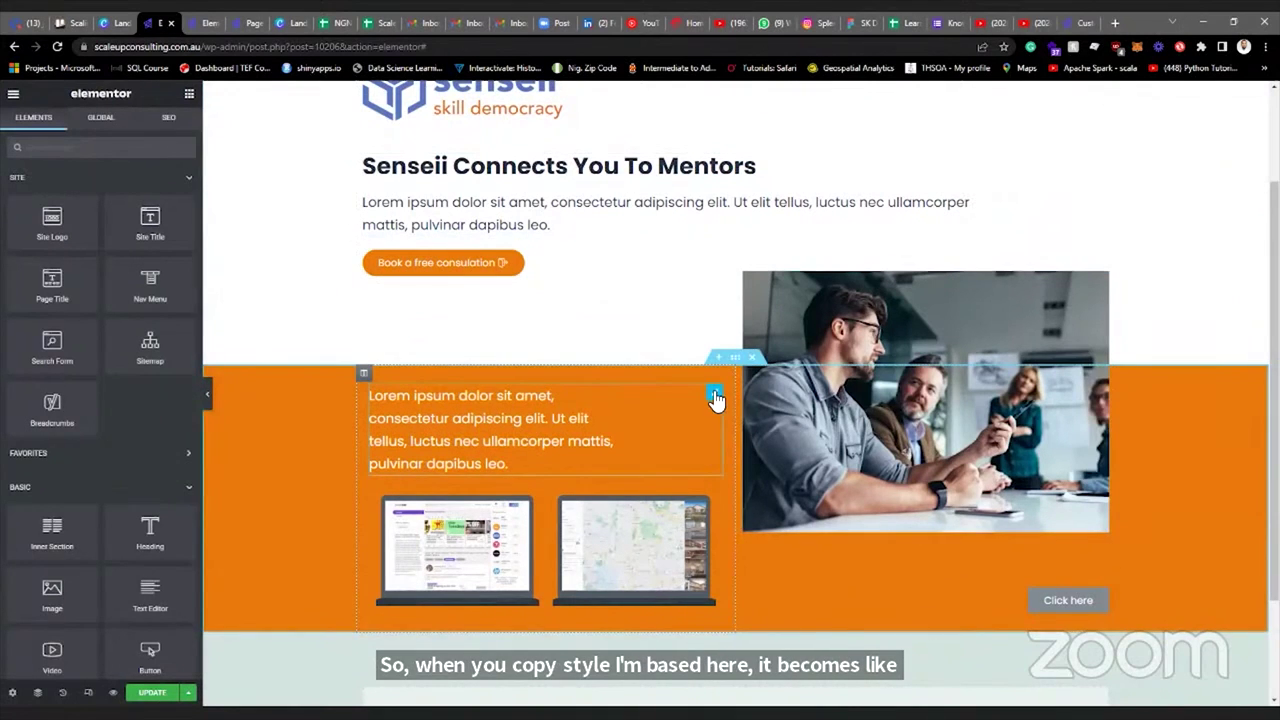
right_click(714, 397)
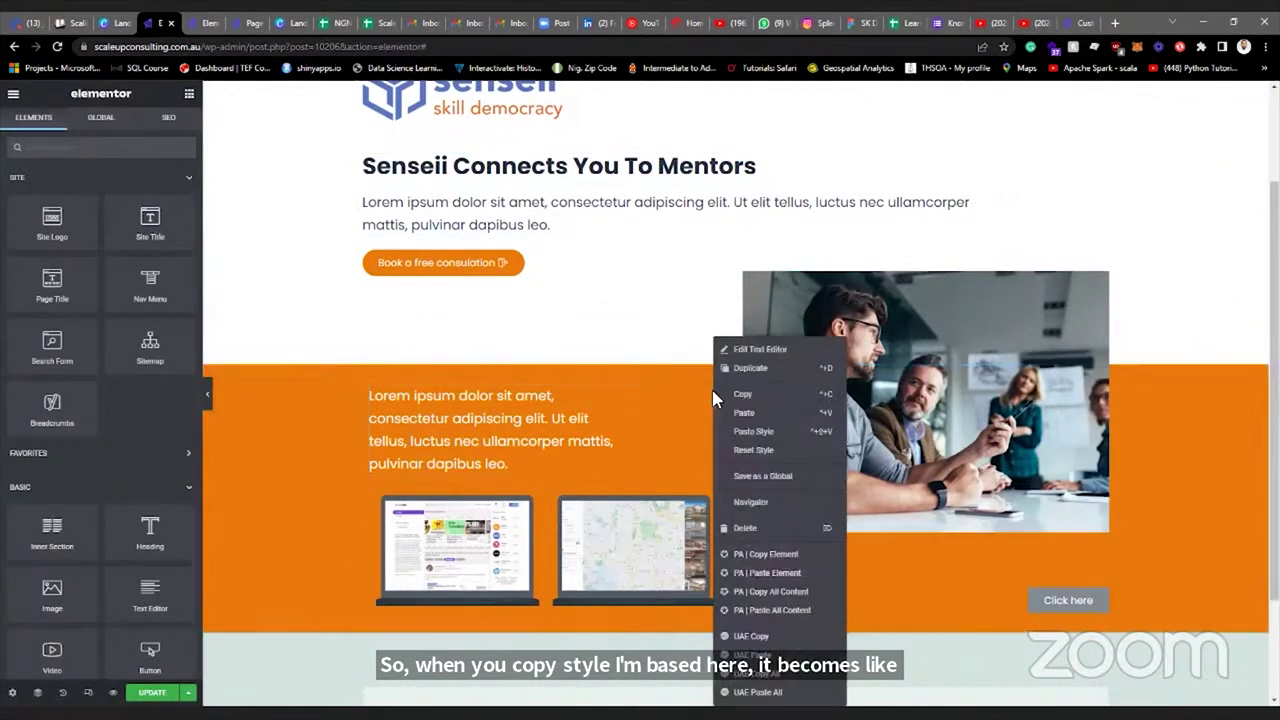
left_click(766, 432)
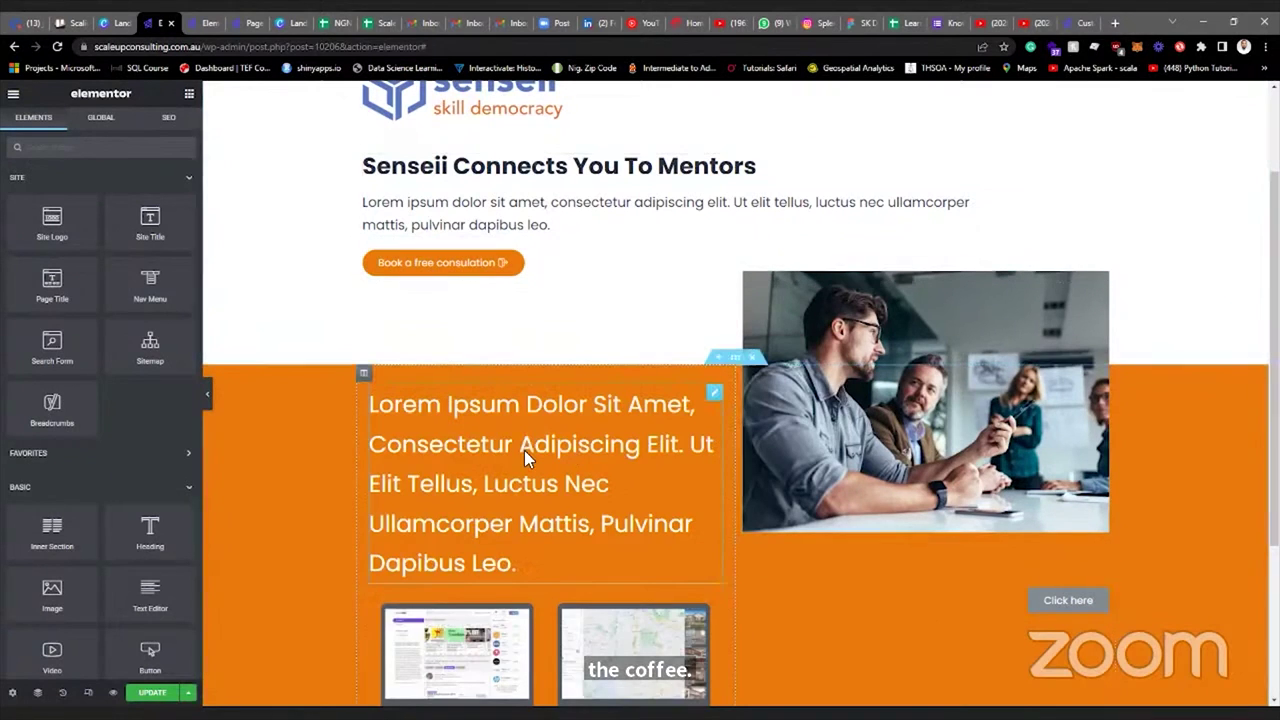
key("ctrl+z")
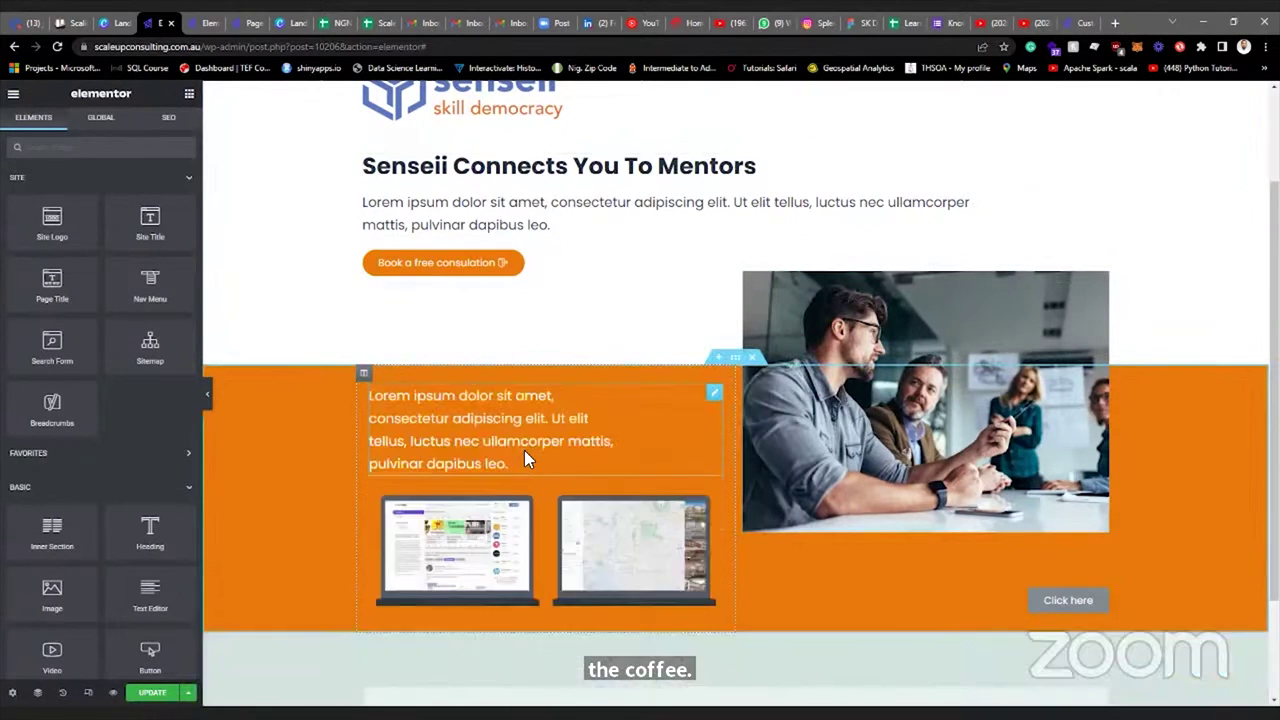
Duplicate the orange section's Lorem ipsum paragraph and delete the duplicate.
right_click(716, 398)
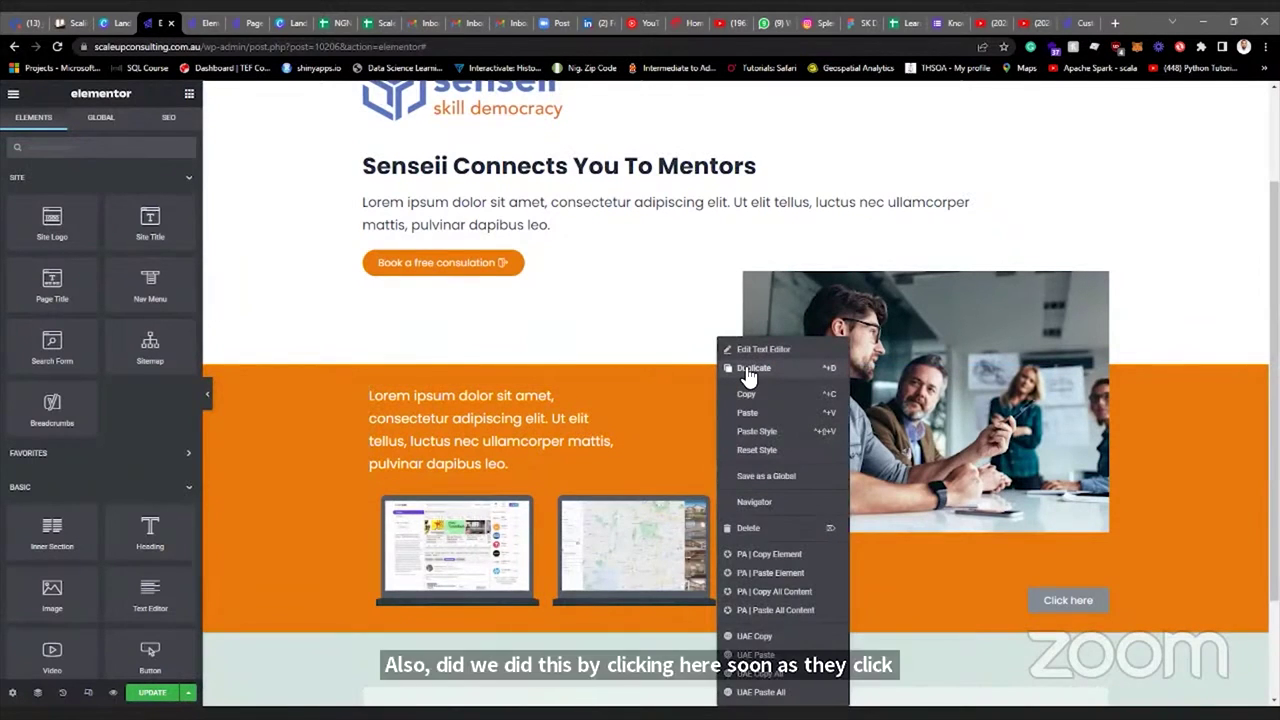
key("ctrl+d")
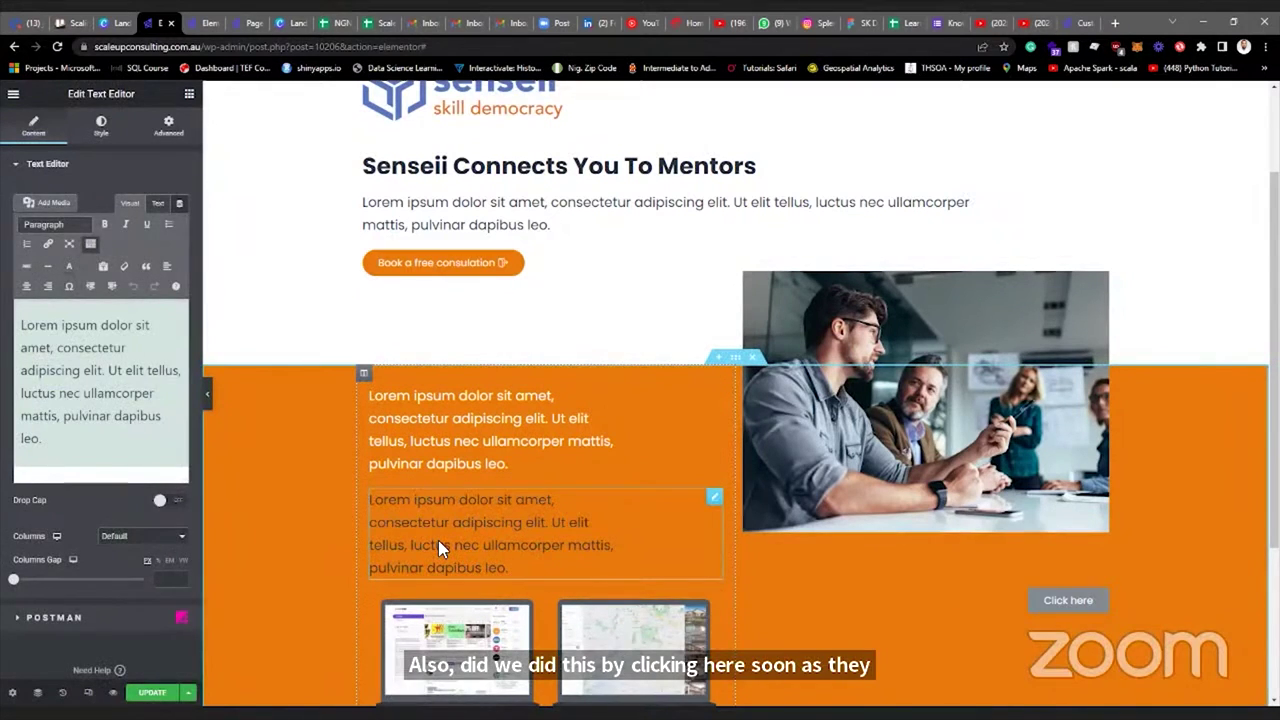
key("Delete")
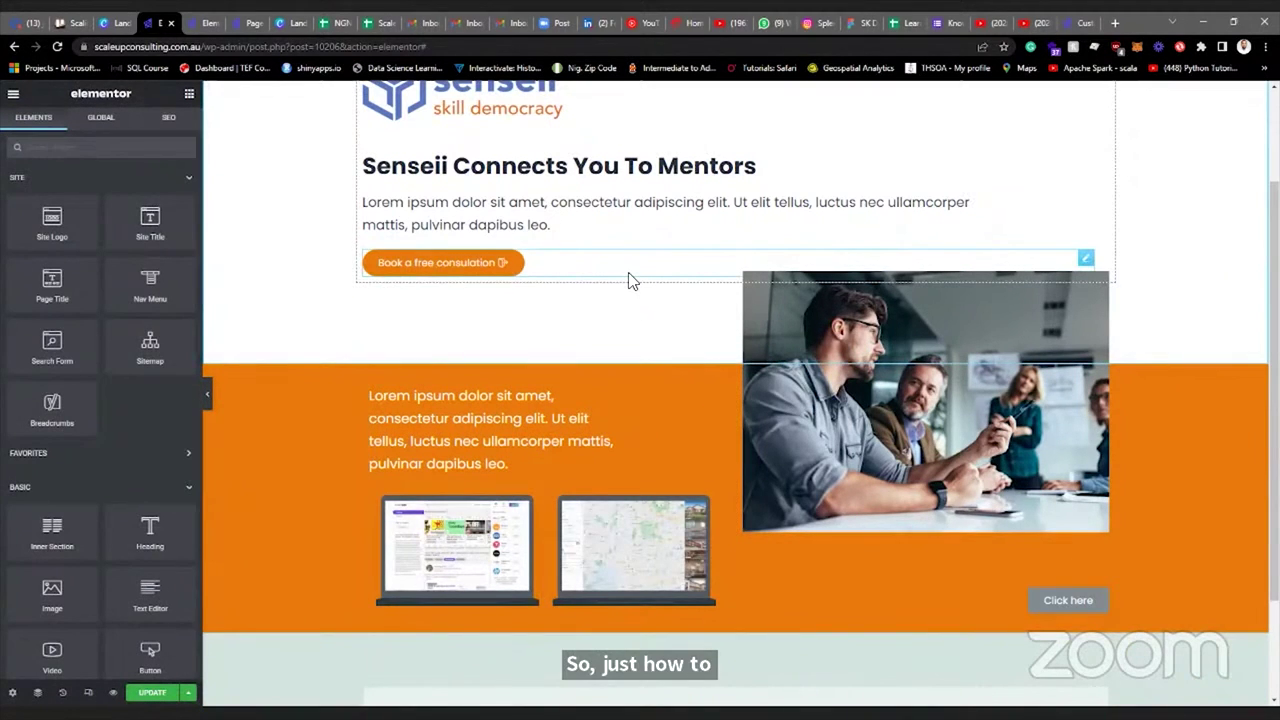